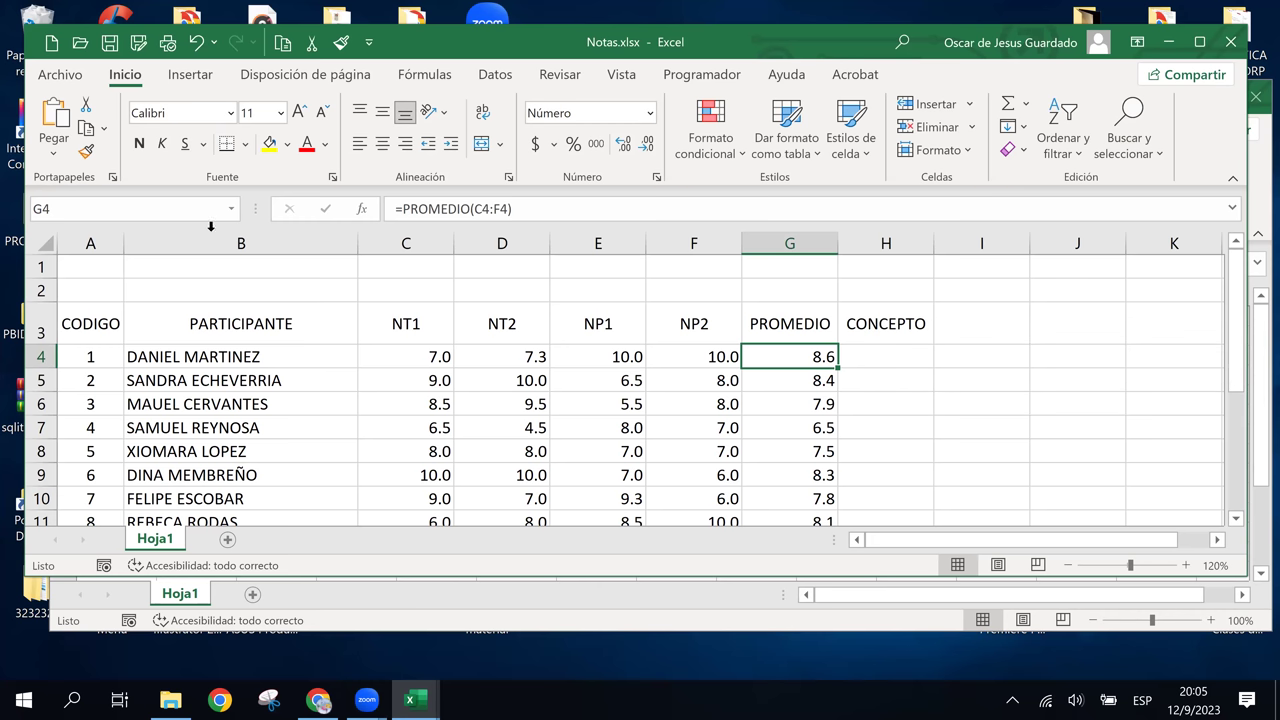
Enter 'CUADRO DE NOTAS CORRESPONDIENTE A EXCEL BASICO SEPT - OCT / 2023' in cell A1, fixing the typo.
click(86, 270)
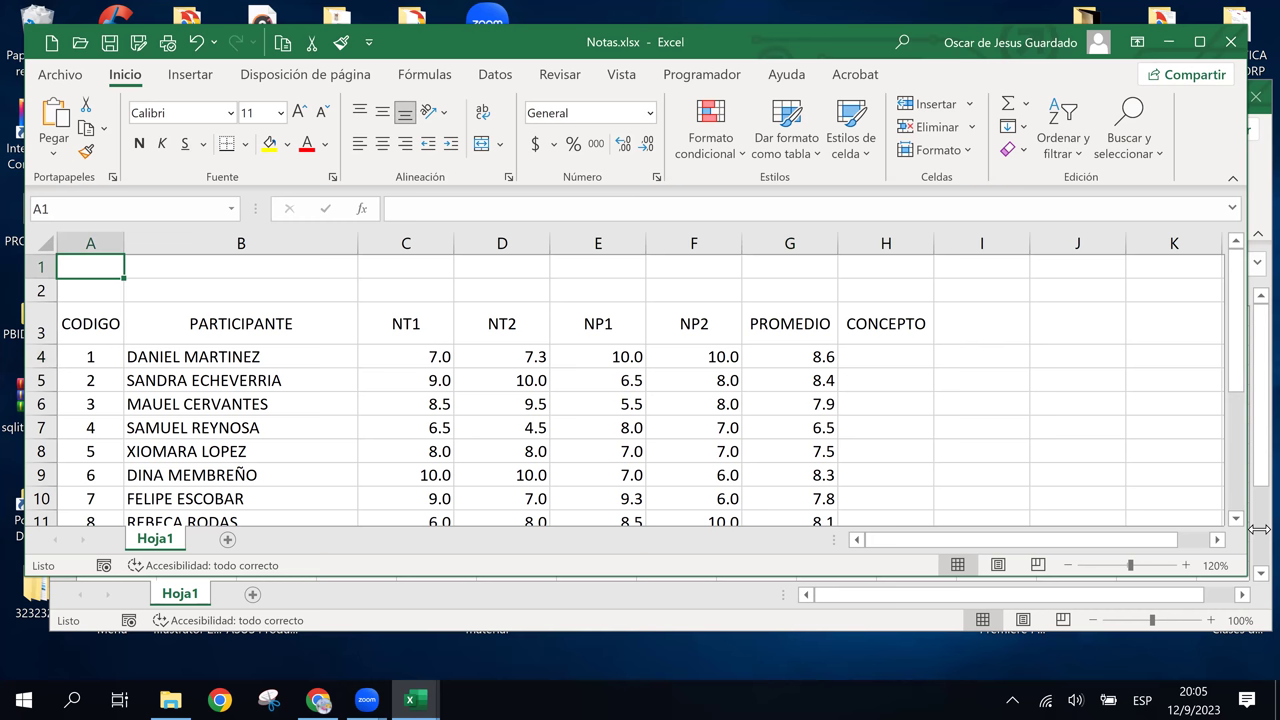
text(CUADRO DE NOTAS CORRESPONDIENTE A EXCEL BASICO)
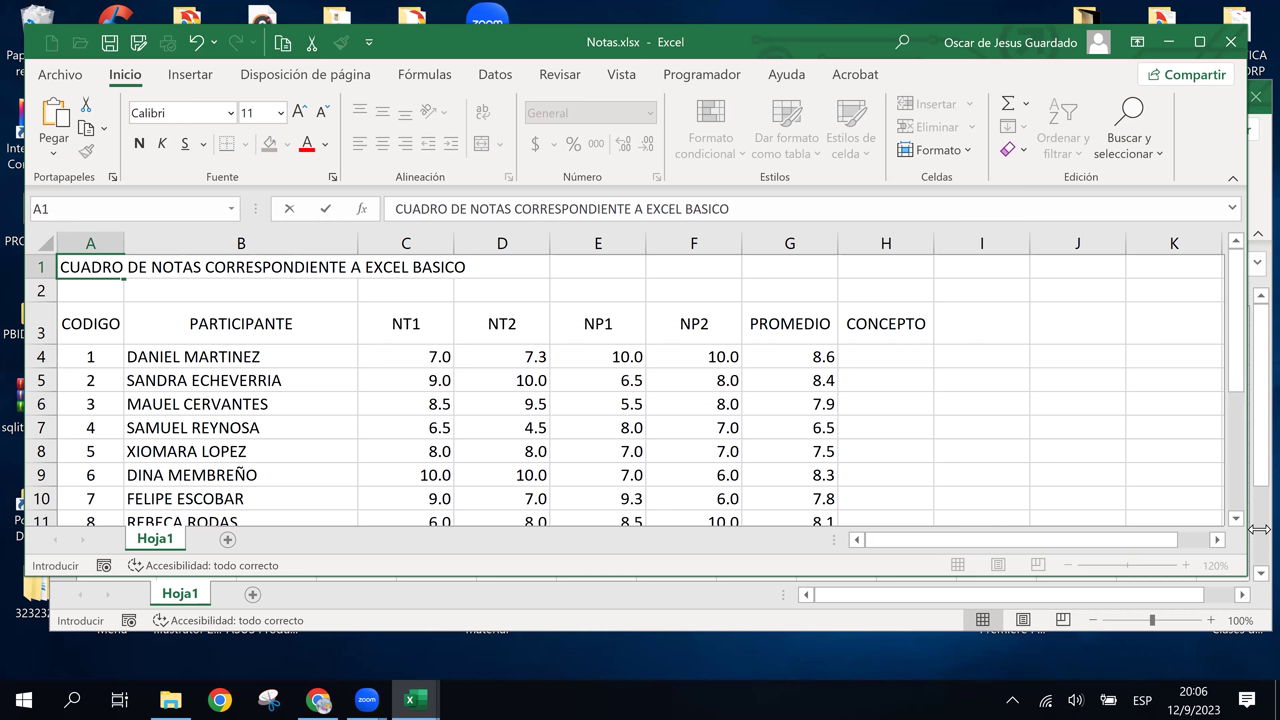
text(J)
key(BackSpace)
text(SEPT - OCT )
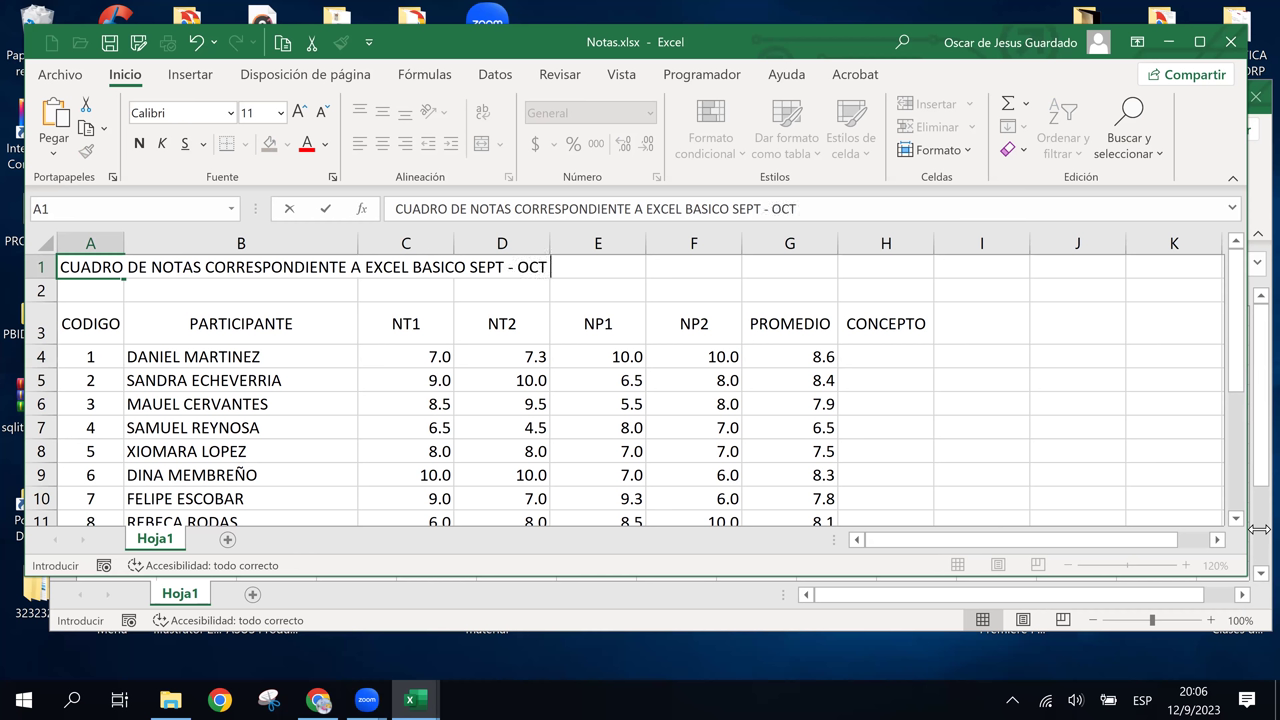
text(/ 202)
text(3)
key(F2)
text(/)
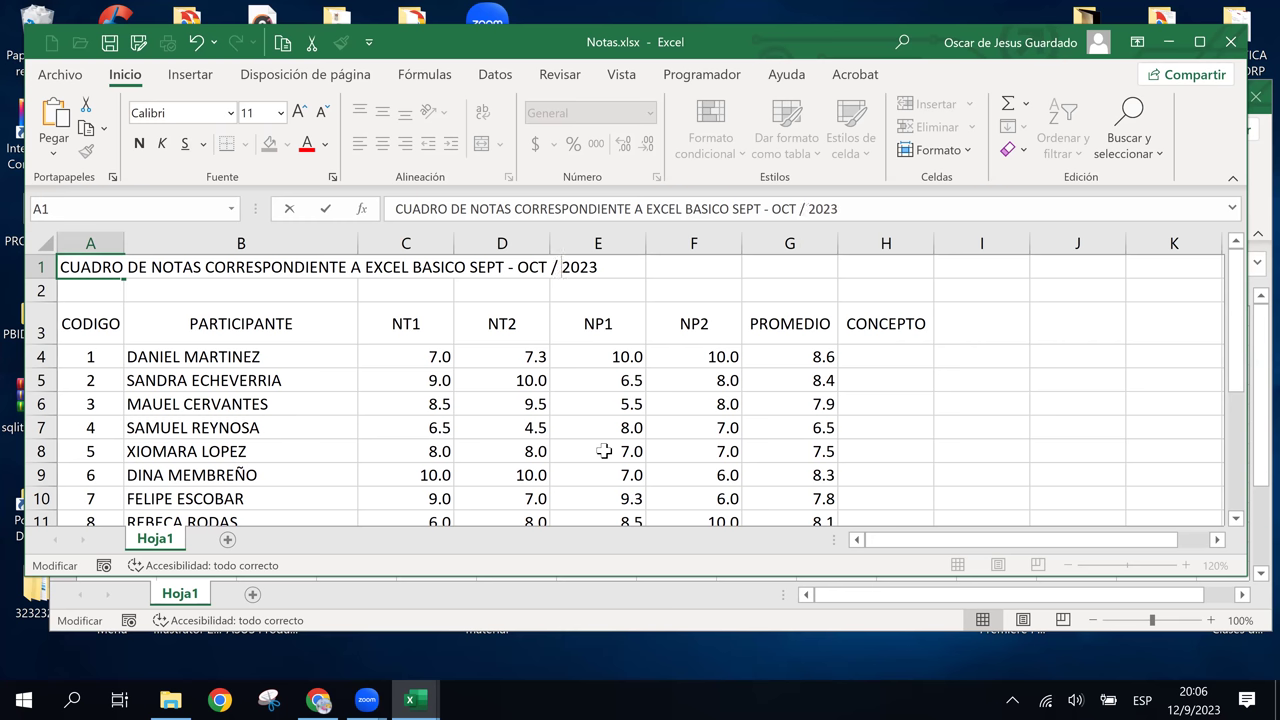
key(Return)
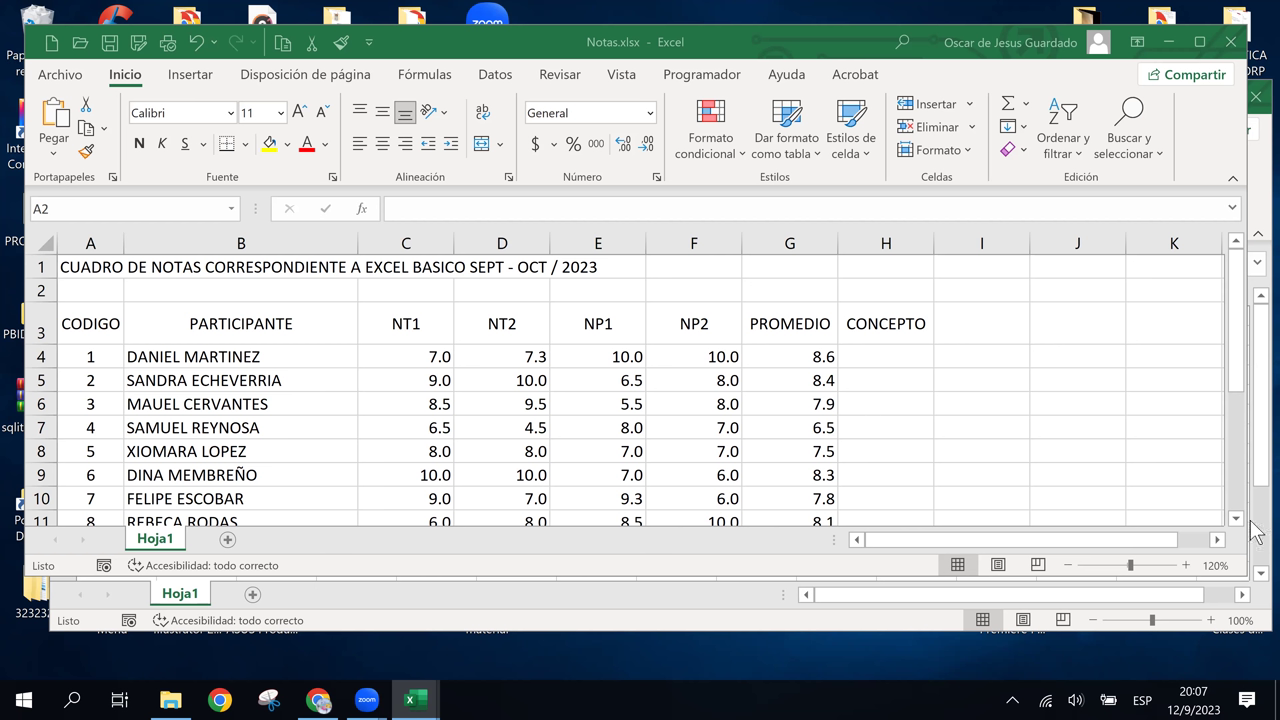
click(594, 329)
click(483, 322)
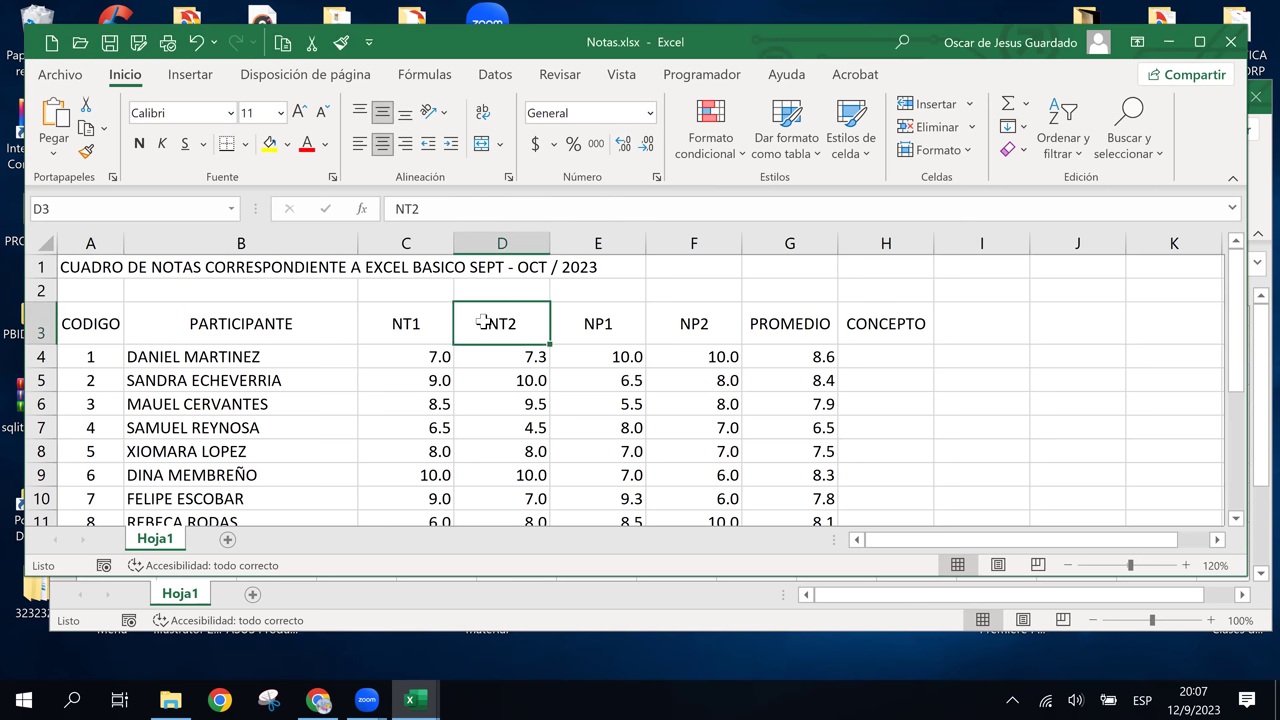
click(166, 314)
click(110, 328)
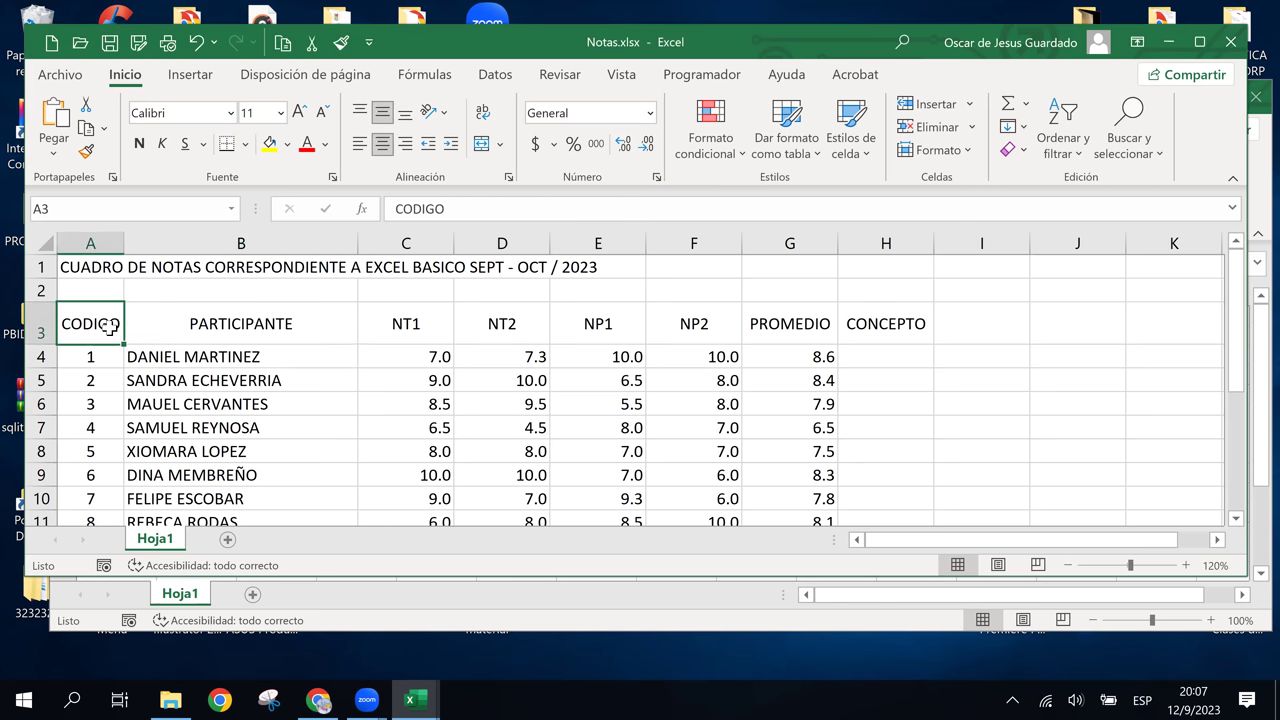
click(383, 330)
click(617, 352)
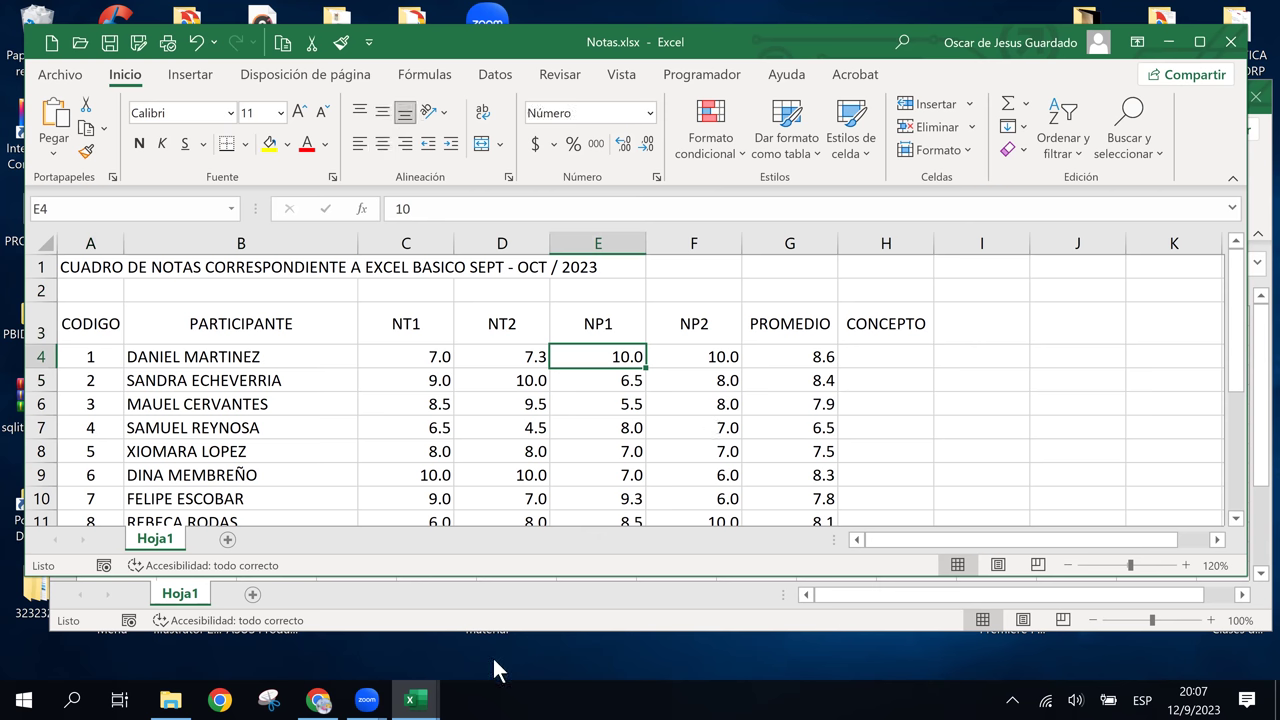
click(696, 412)
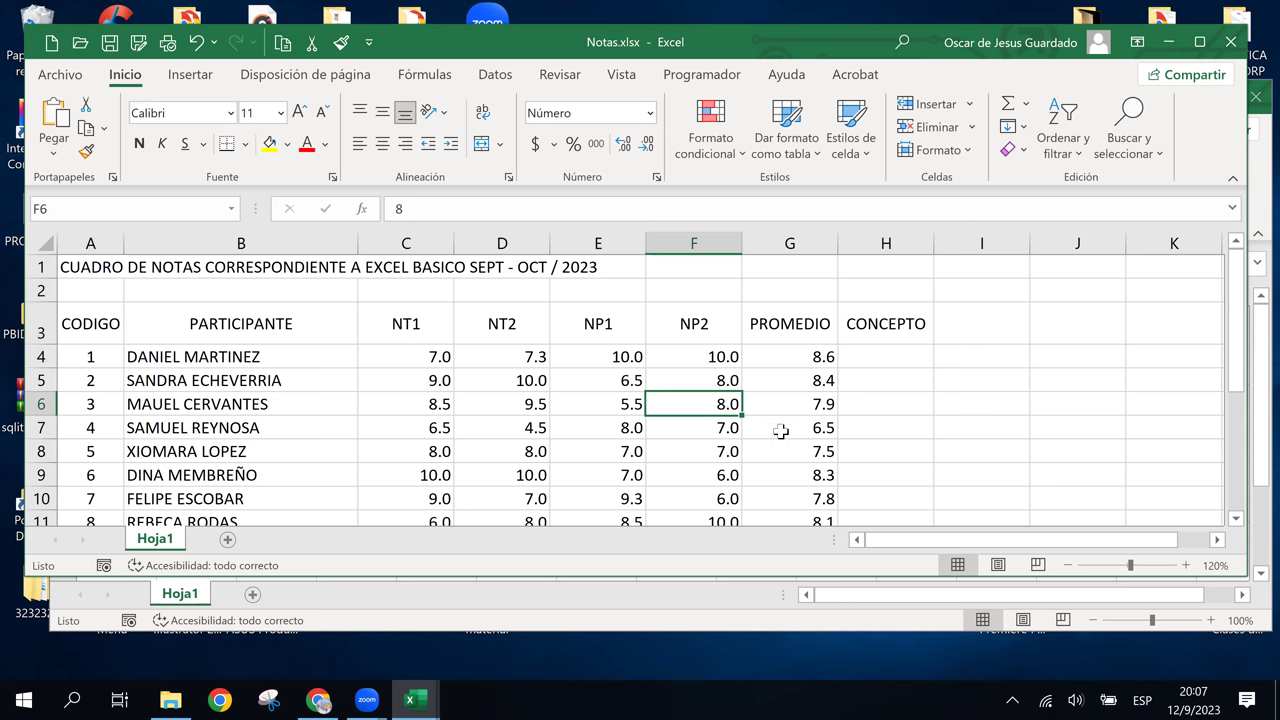
click(850, 363)
click(824, 357)
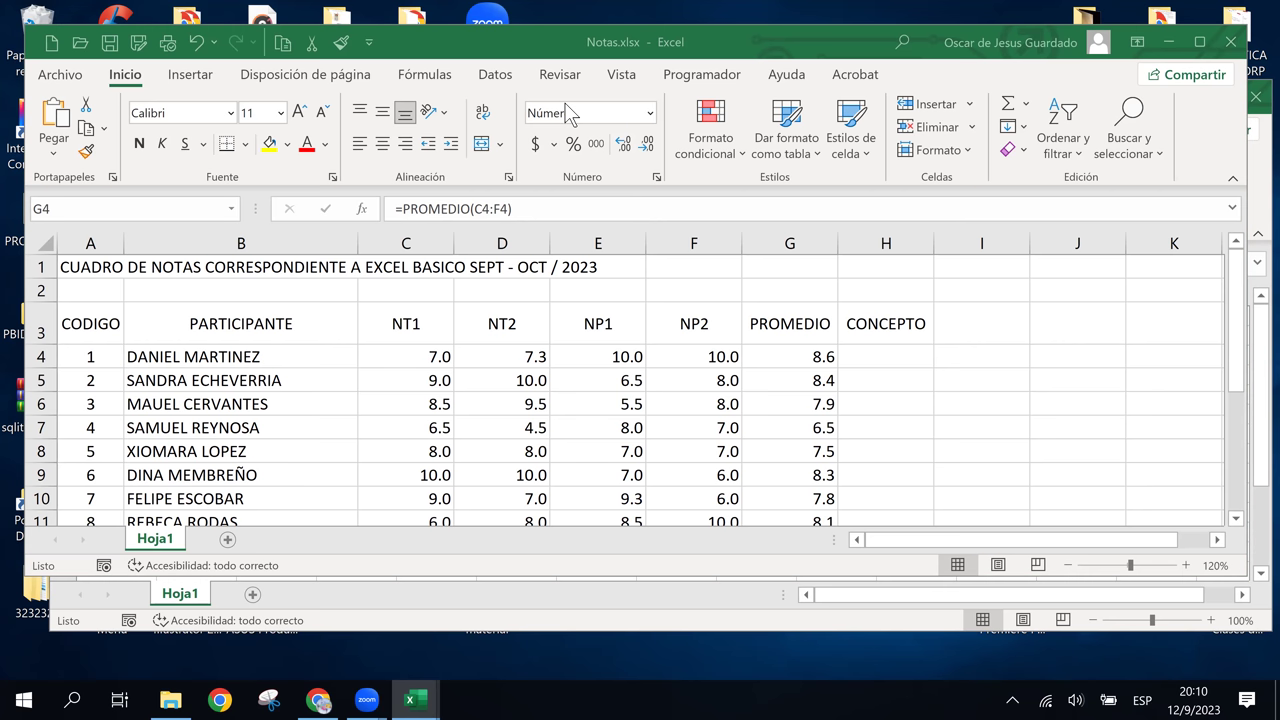
Check the table's cells: C4, the PROMEDIO, CONCEPTO, NP1, CODIGO and PARTICIPANTE headers, and B2.
click(365, 350)
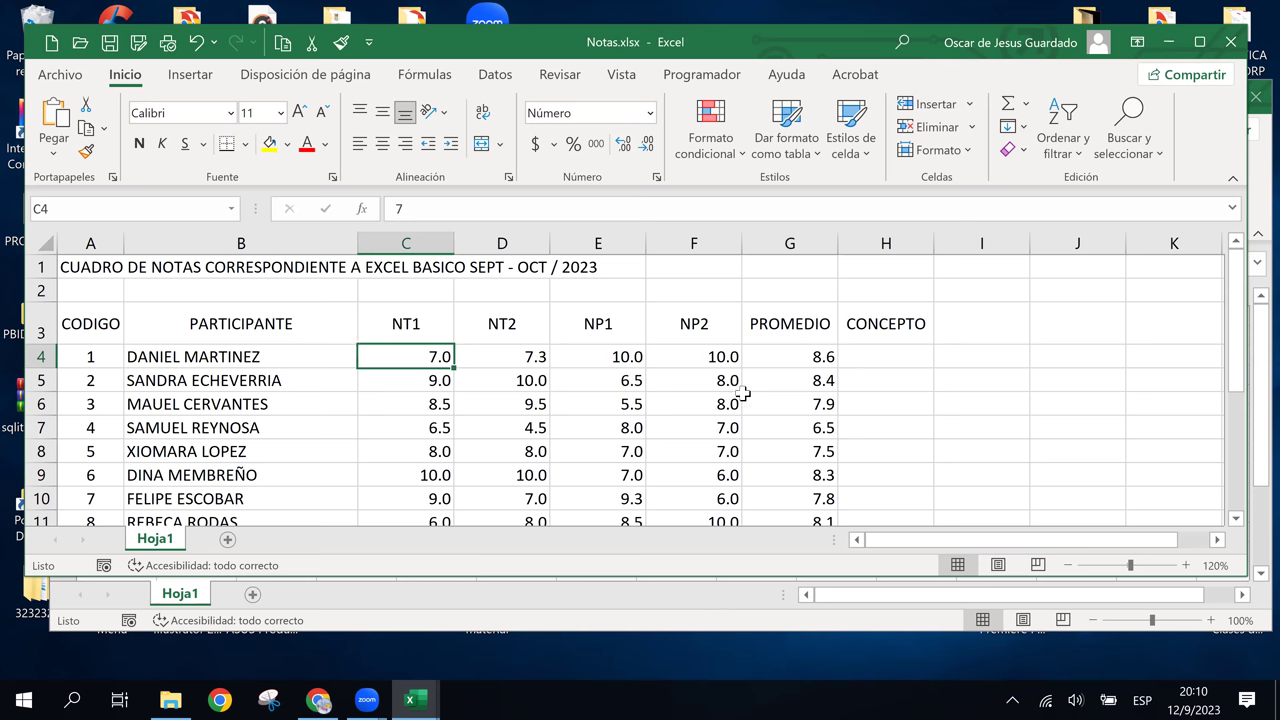
click(812, 328)
click(866, 318)
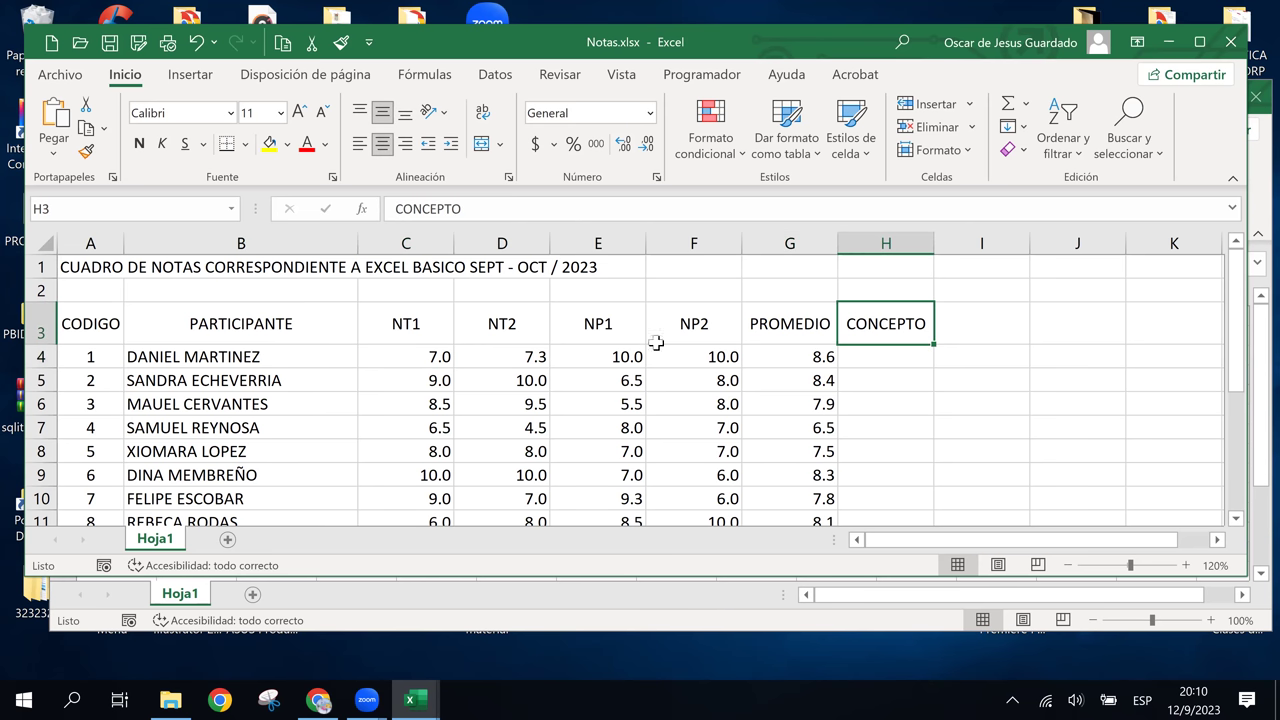
click(559, 320)
click(87, 325)
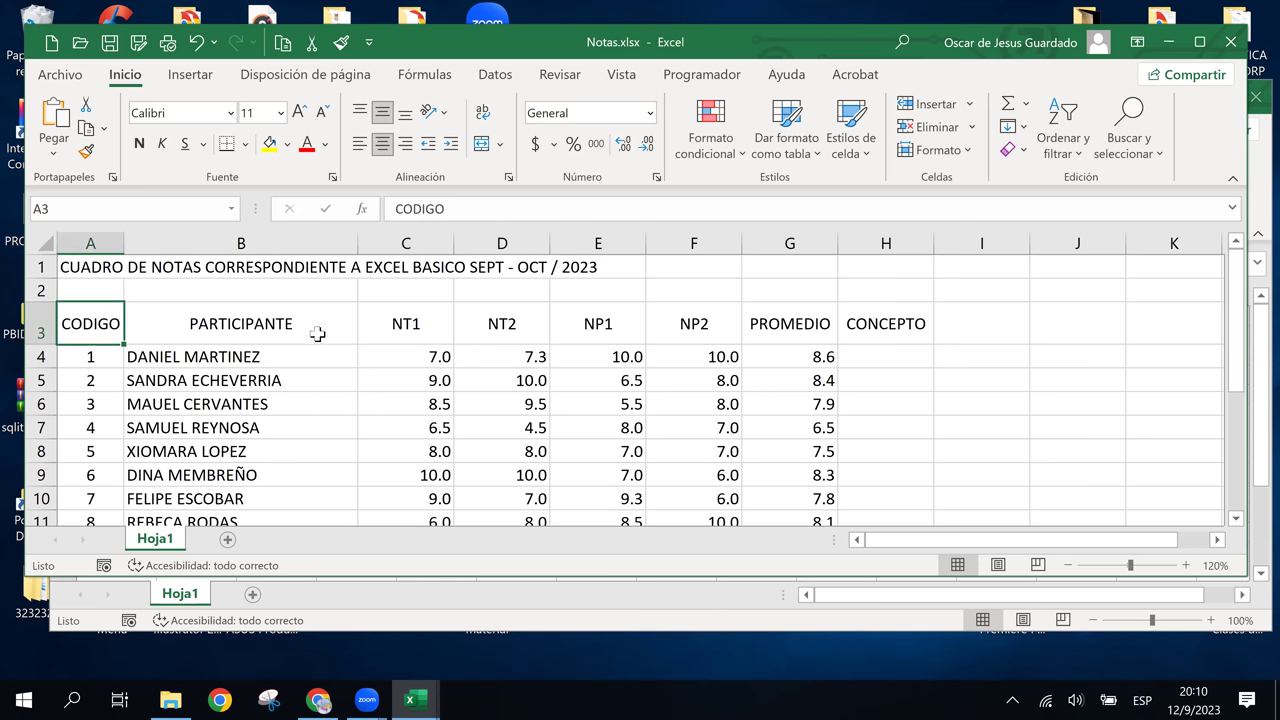
click(330, 335)
click(273, 293)
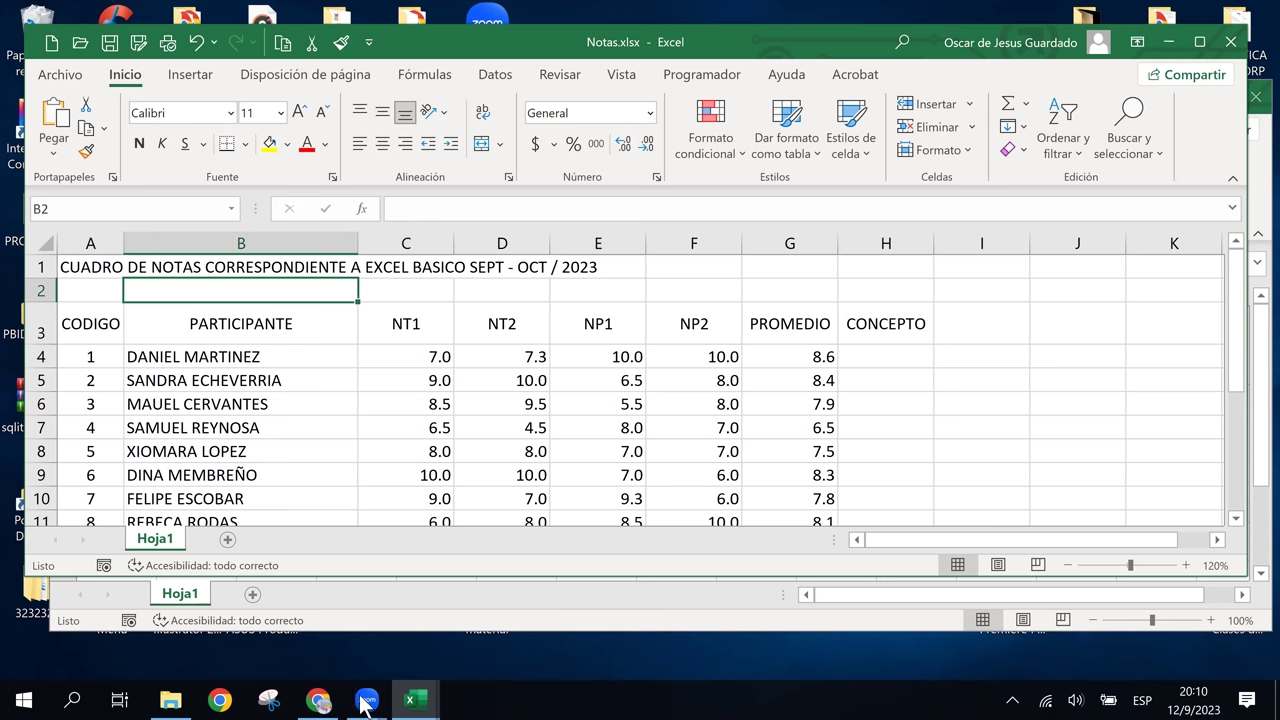
Minimise Notas.xlsx, close Libro1 without saving, and bring up the course in Chrome.
click(1168, 45)
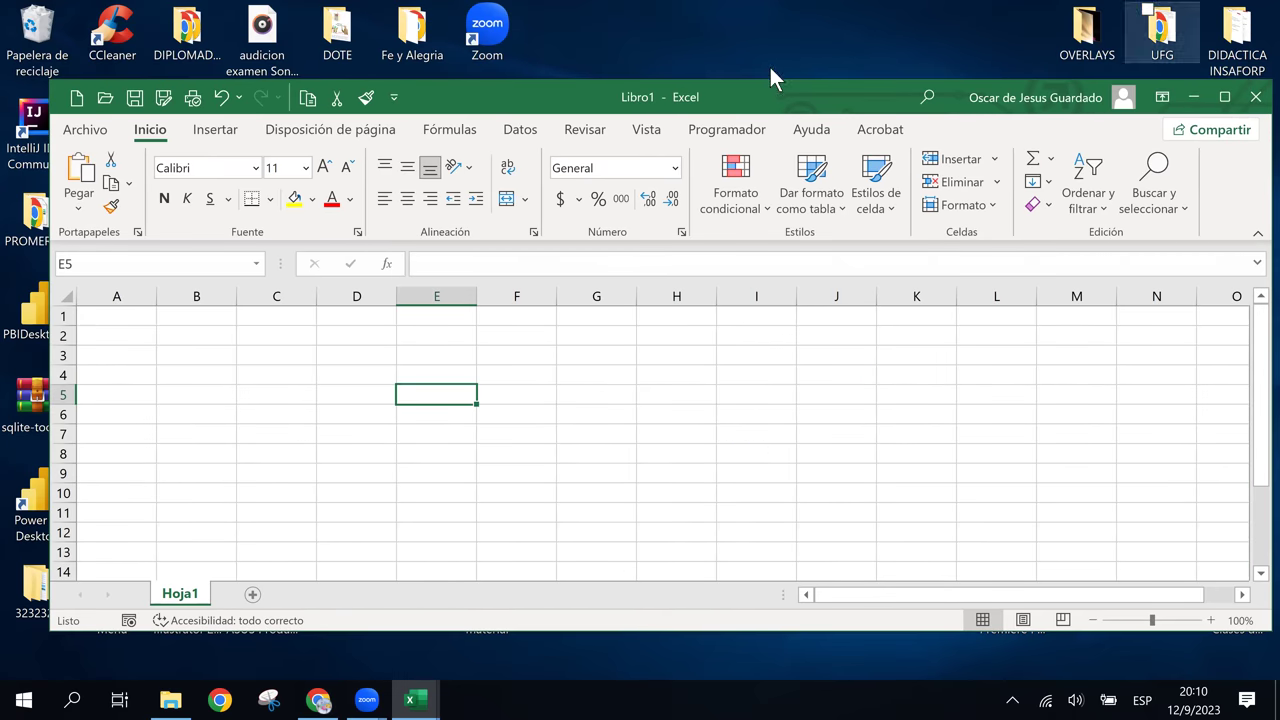
click(1256, 97)
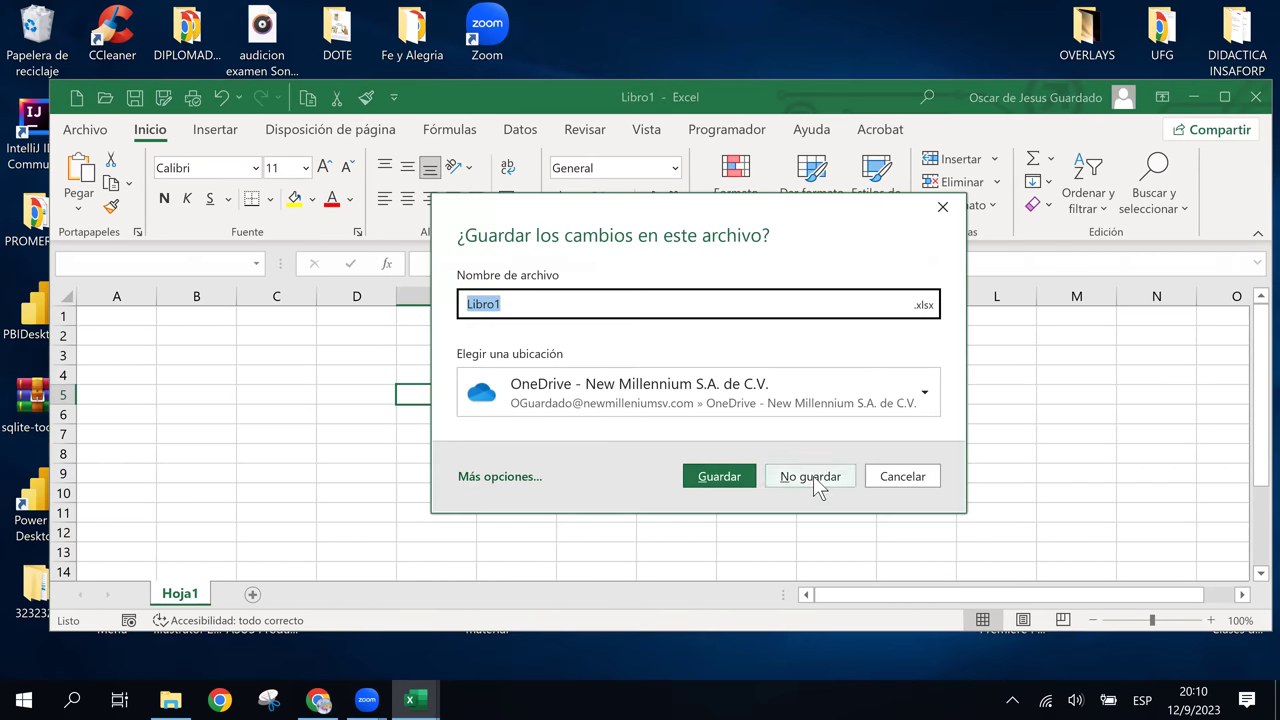
click(810, 476)
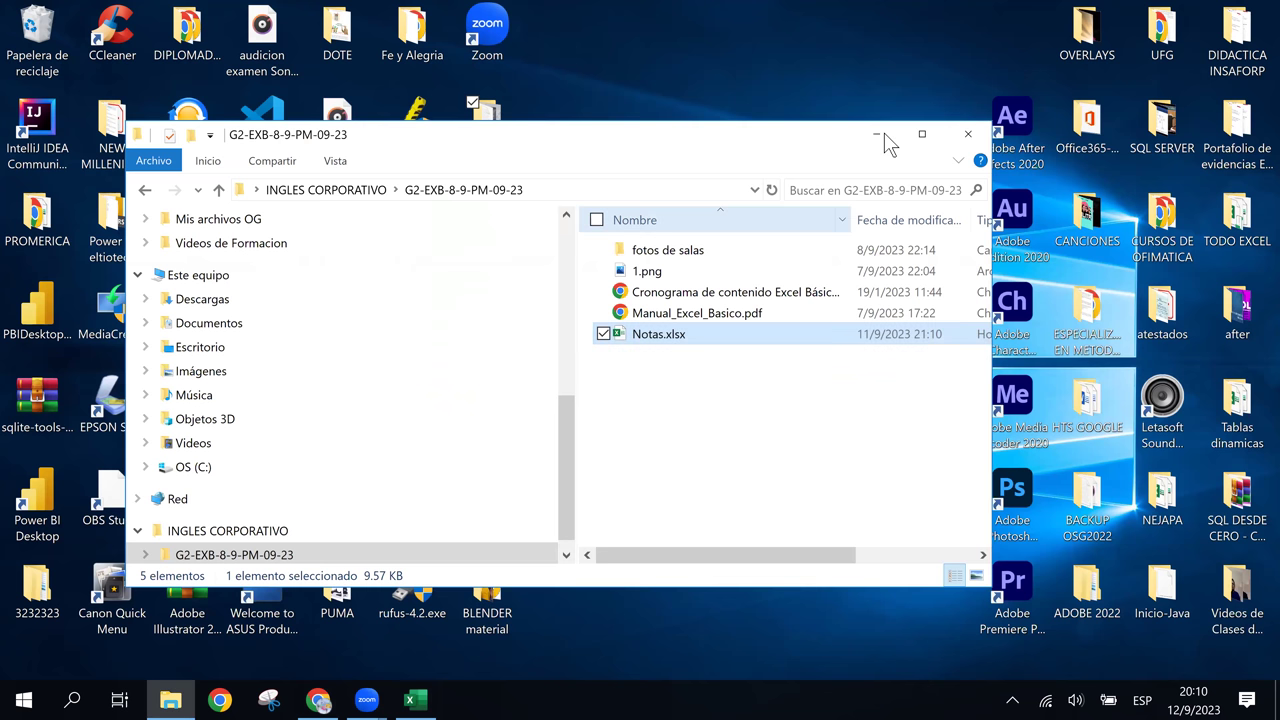
click(889, 138)
click(317, 702)
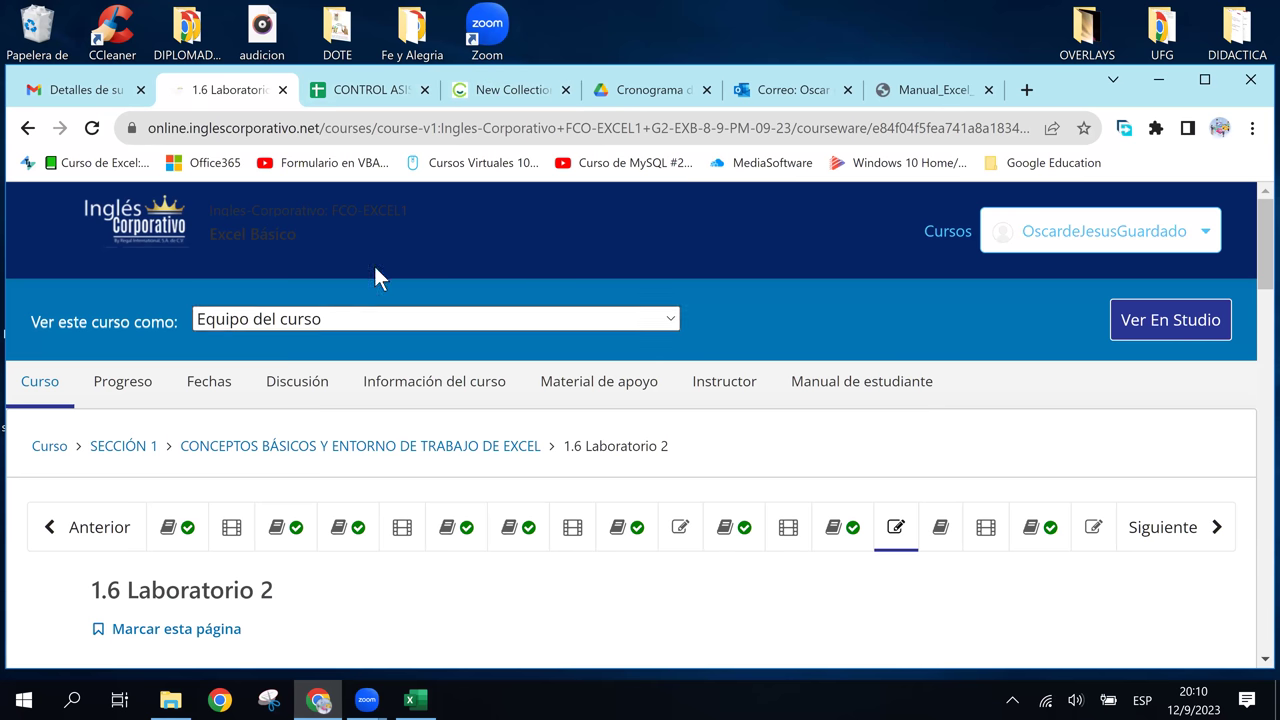
Return to the Excel Básico course outline, then switch to the CONTROL ASISTENCIA spreadsheet.
click(28, 130)
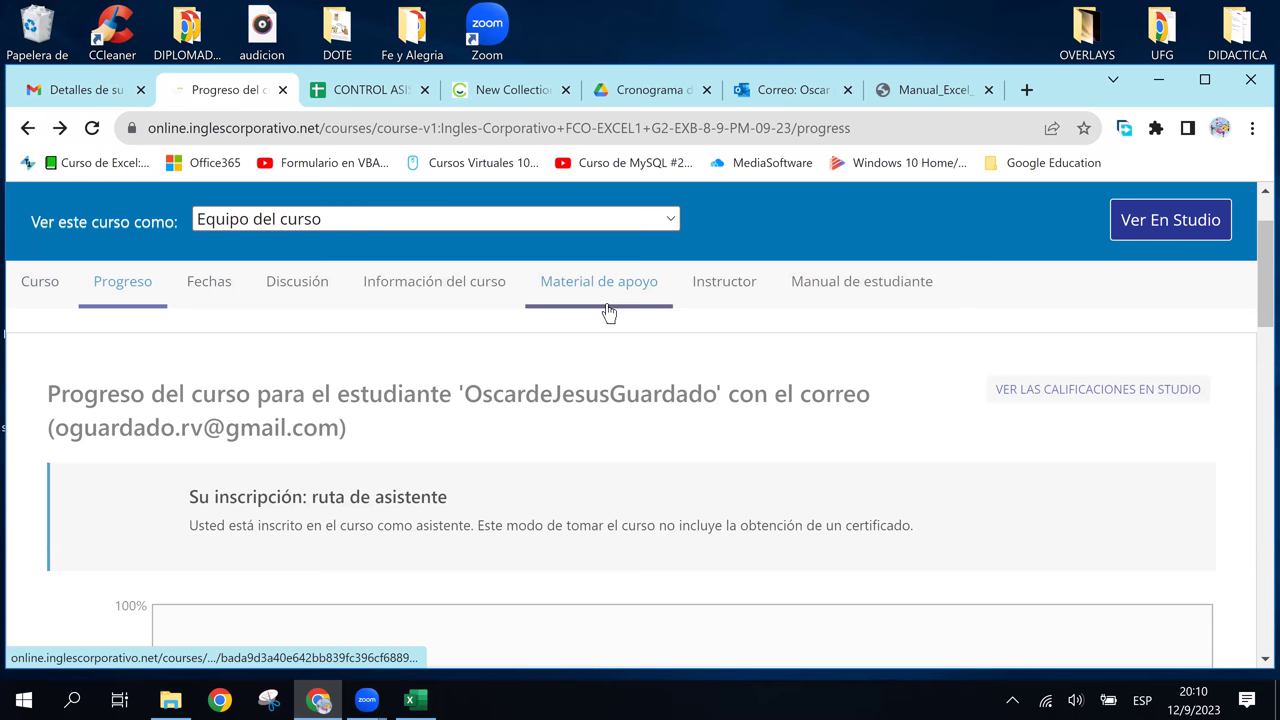
click(60, 128)
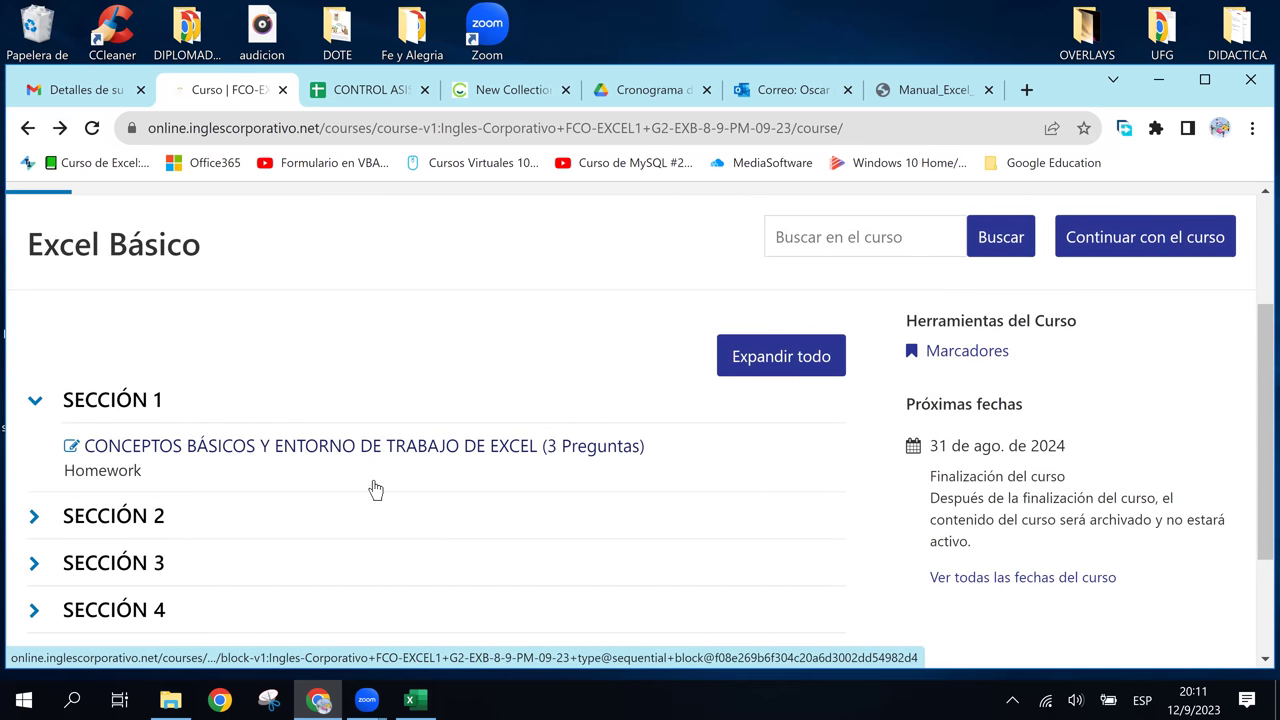
click(343, 90)
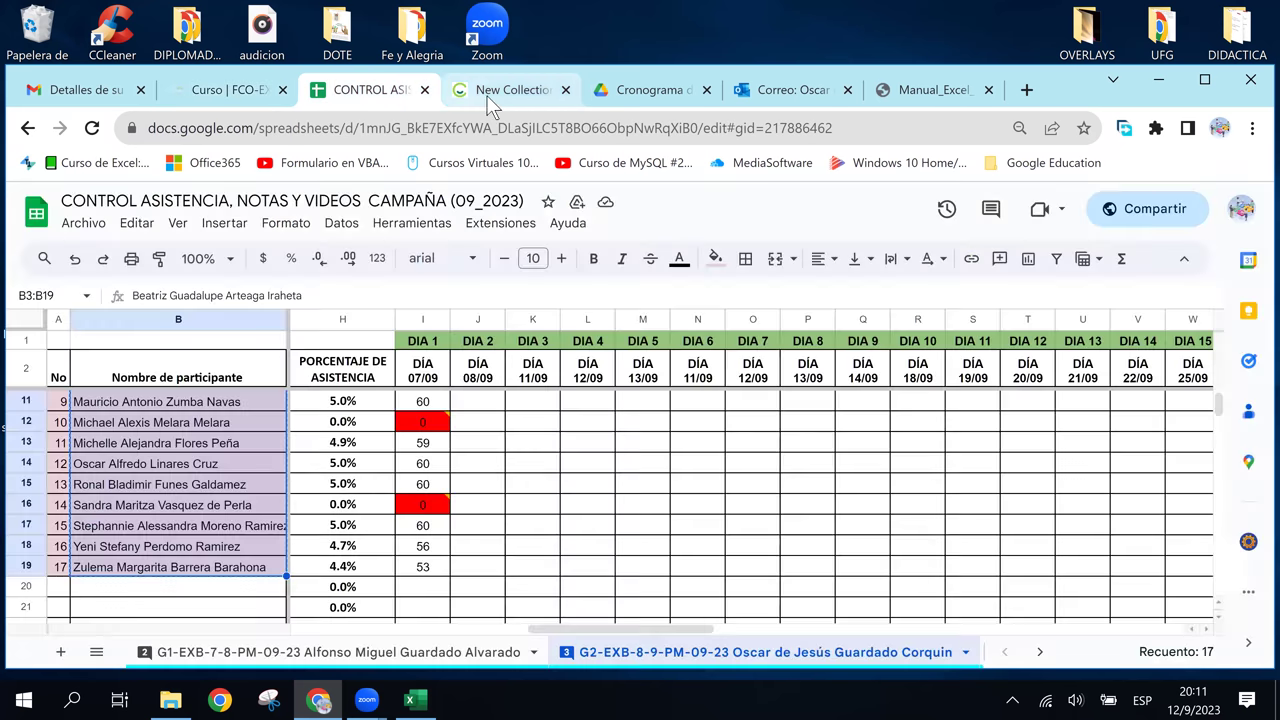
Switch to the Cronograma de contenido Excel Básico.pdf schedule tab.
key(ctrl+Tab)
click(663, 97)
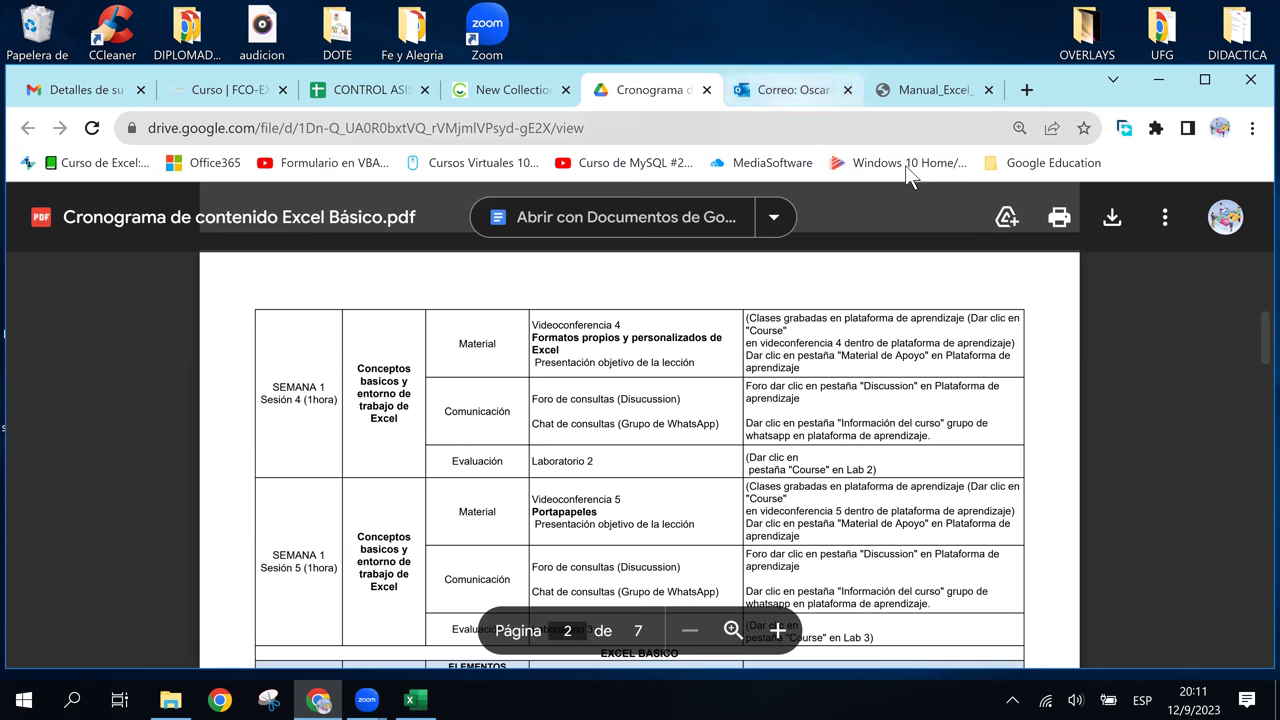
Return to the 'Curso | FCO-EX' course outline tab.
click(205, 91)
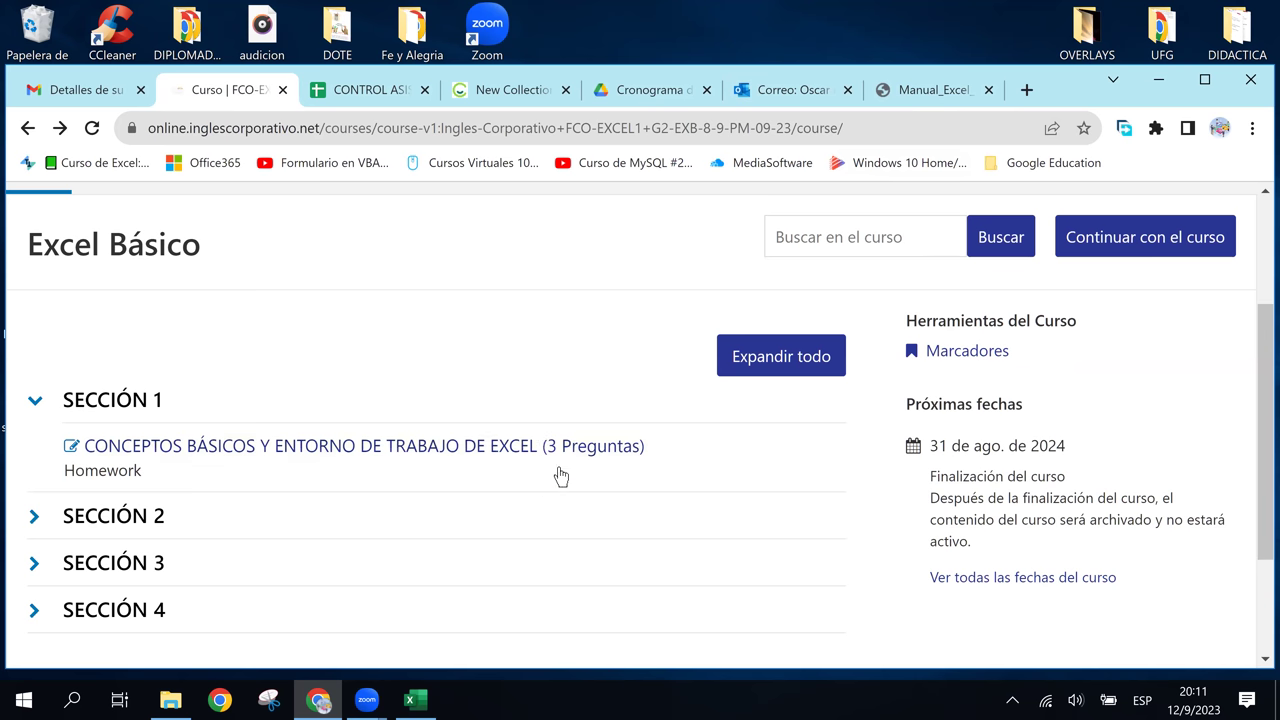
Open the CONCEPTOS BÁSICOS Y ENTORNO DE TRABAJO DE EXCEL link under Sección 1.
click(443, 455)
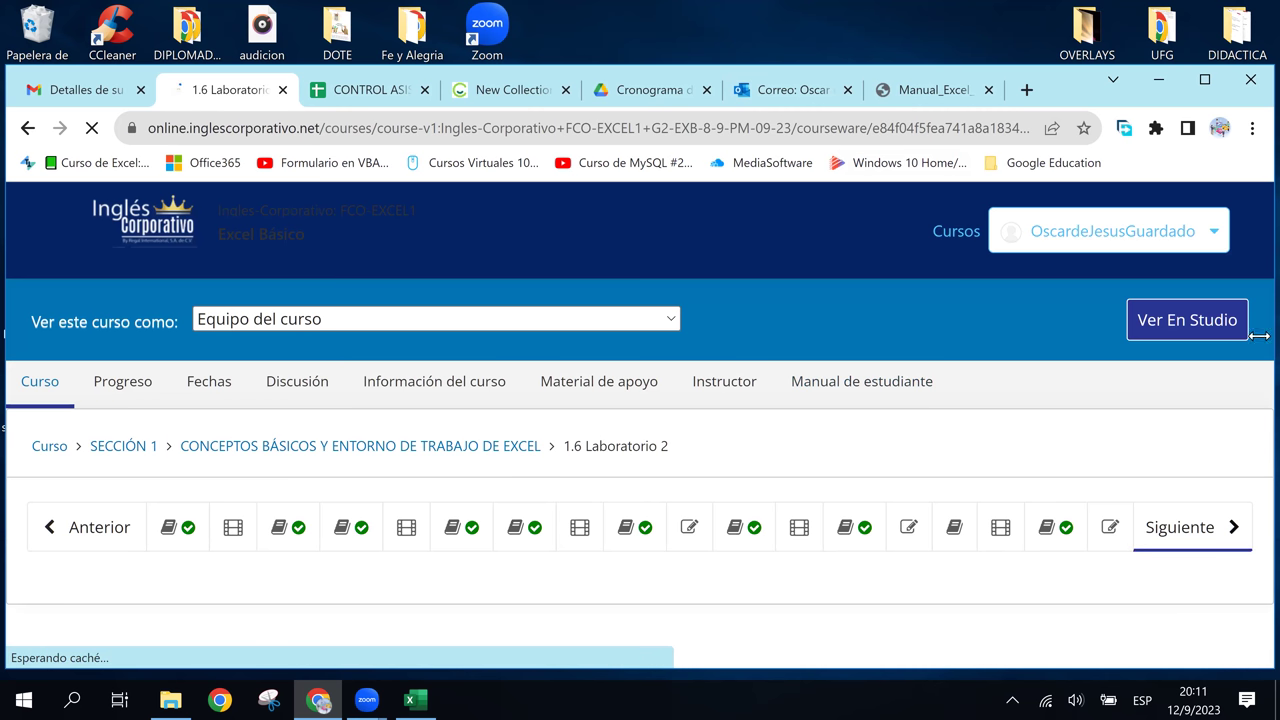
Advance from 1.6 Laboratorio 2 with Siguiente to lesson 1.7 Portapapeles.
drag(1262, 288, 1262, 303)
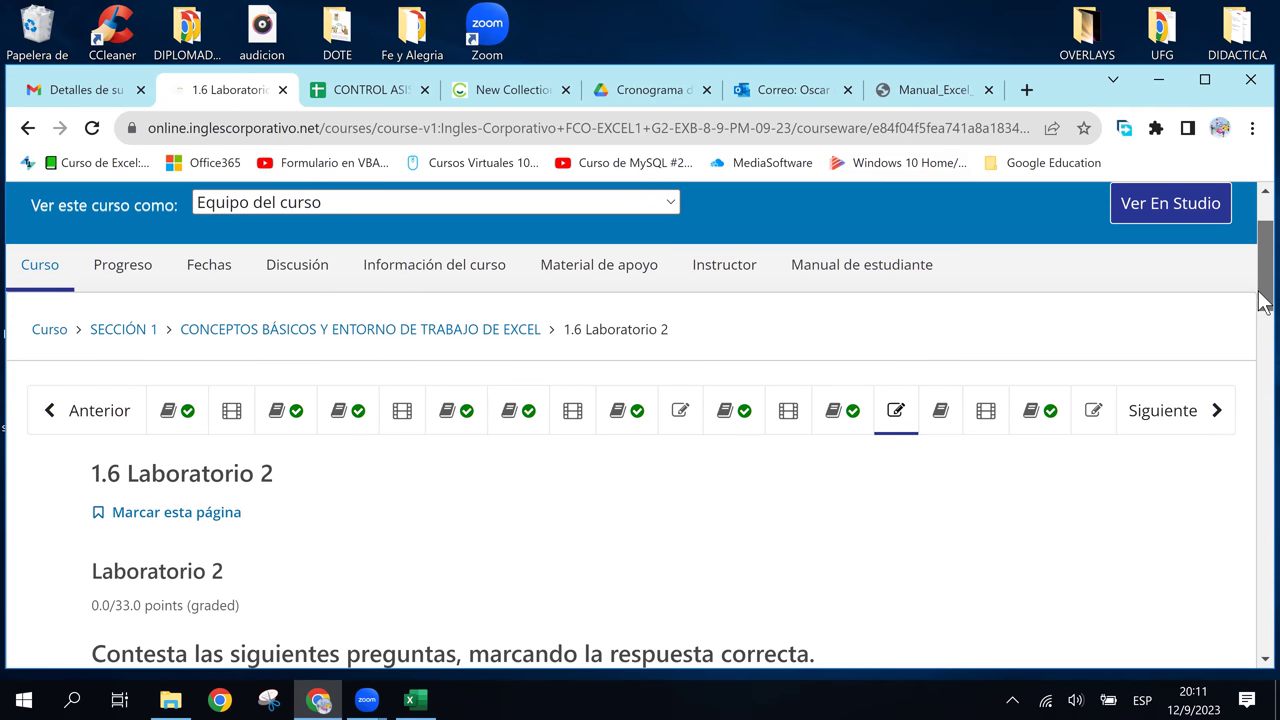
drag(1262, 303, 1262, 590)
click(711, 408)
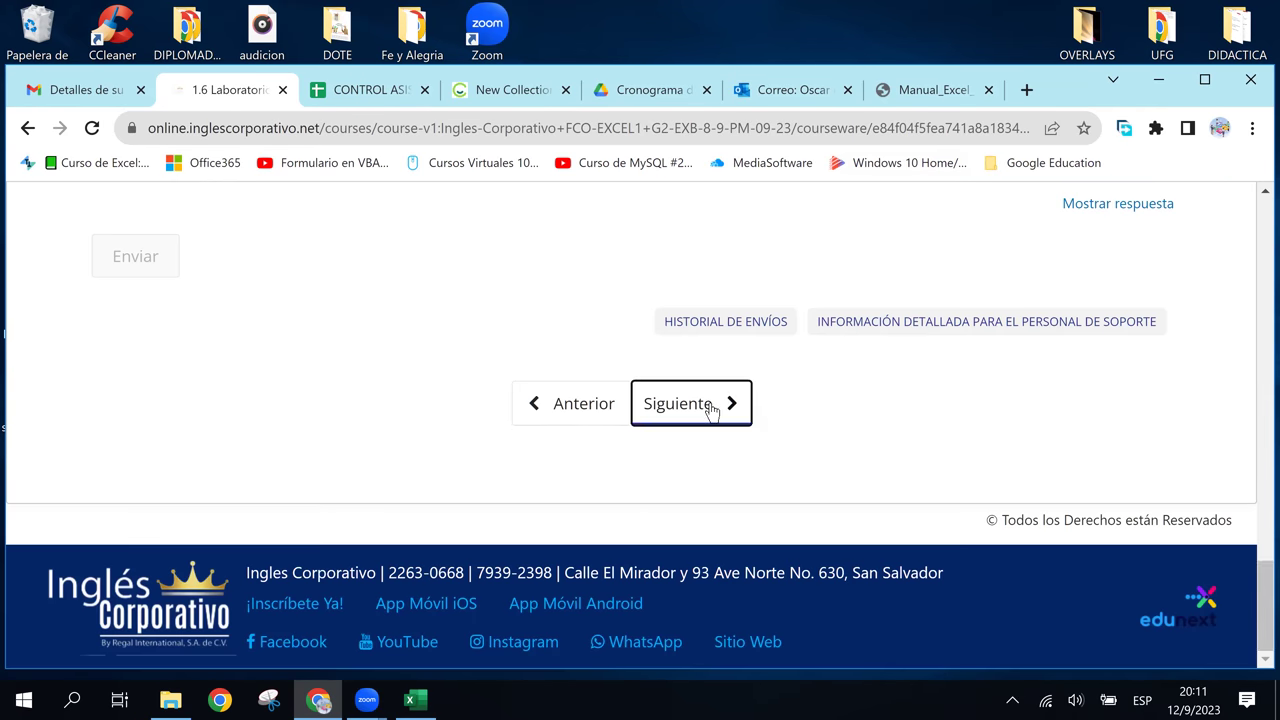
scroll(729, 562, down, 4)
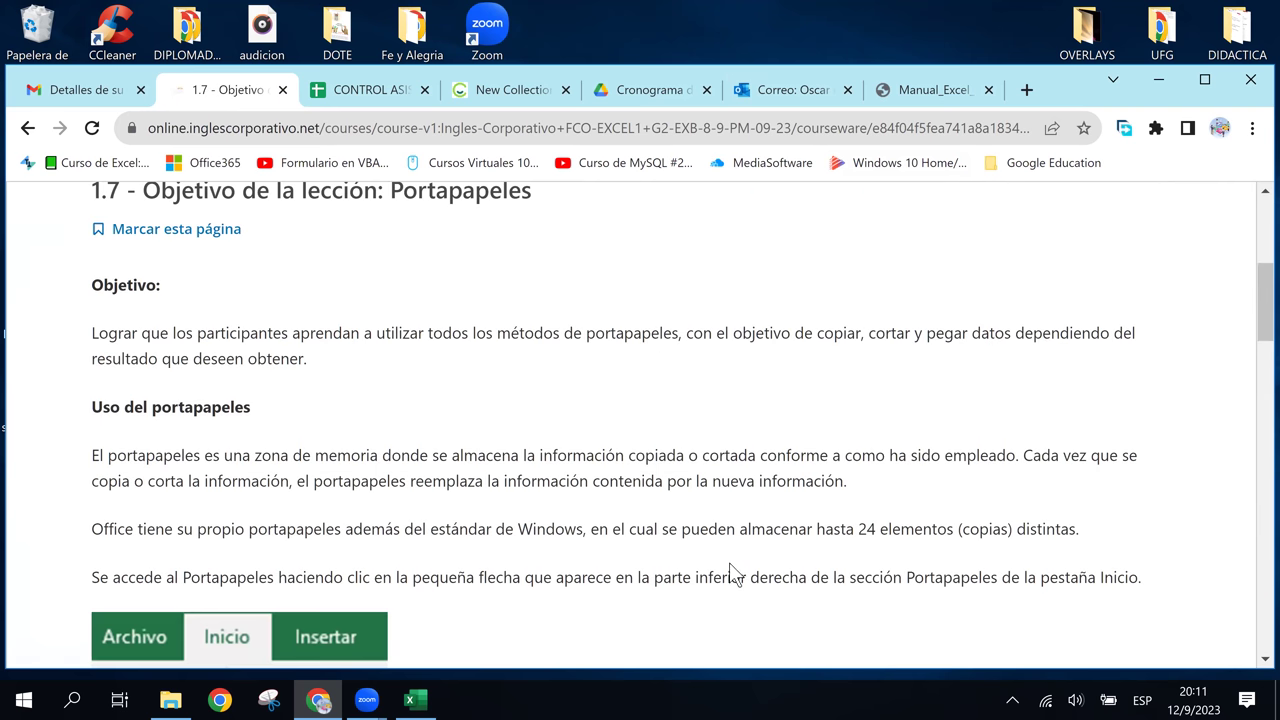
scroll(729, 563, up, 2)
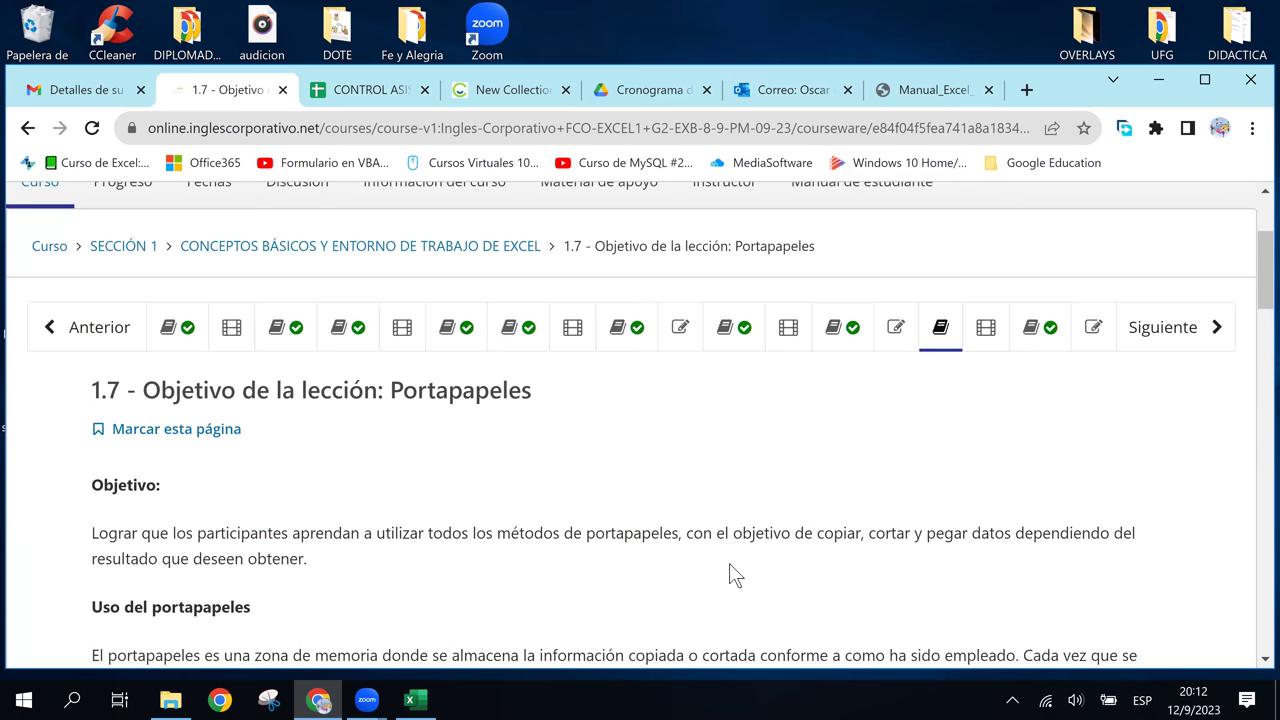
scroll(729, 565, up, 2)
Back in the outline, collapse Sección 1 and open Sección 2's references lesson 2.1.
click(27, 128)
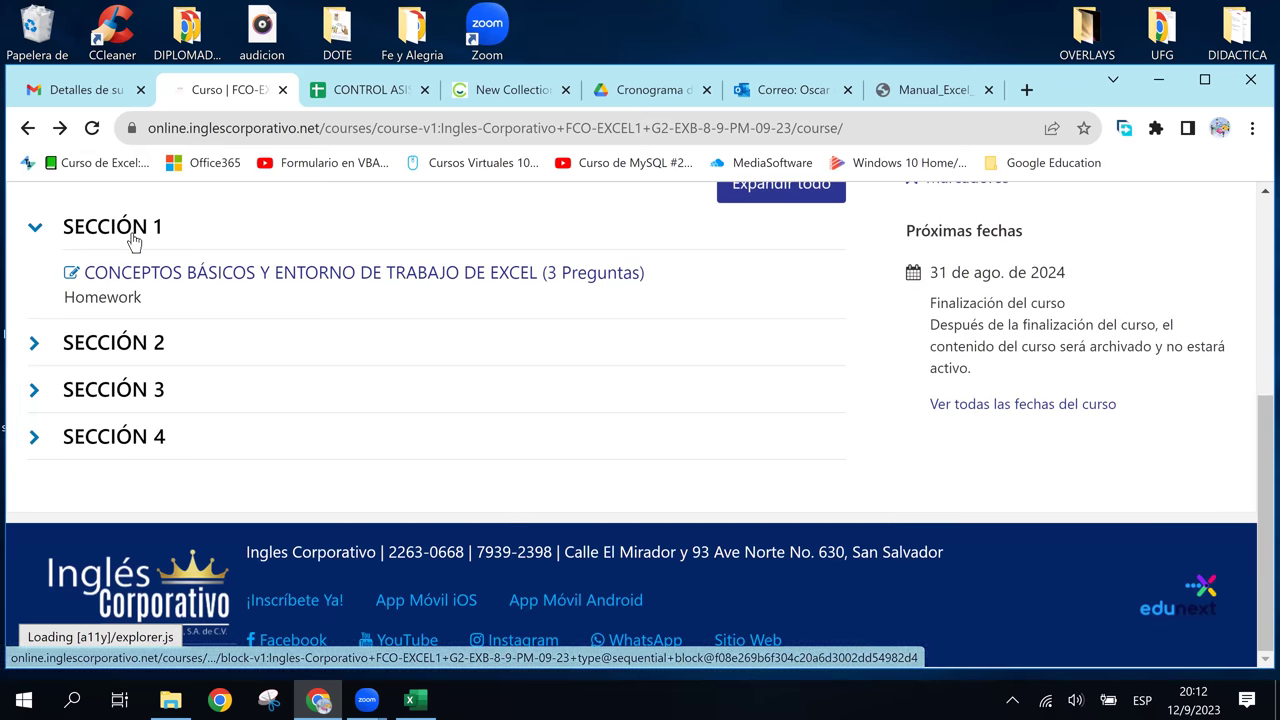
click(134, 242)
click(134, 345)
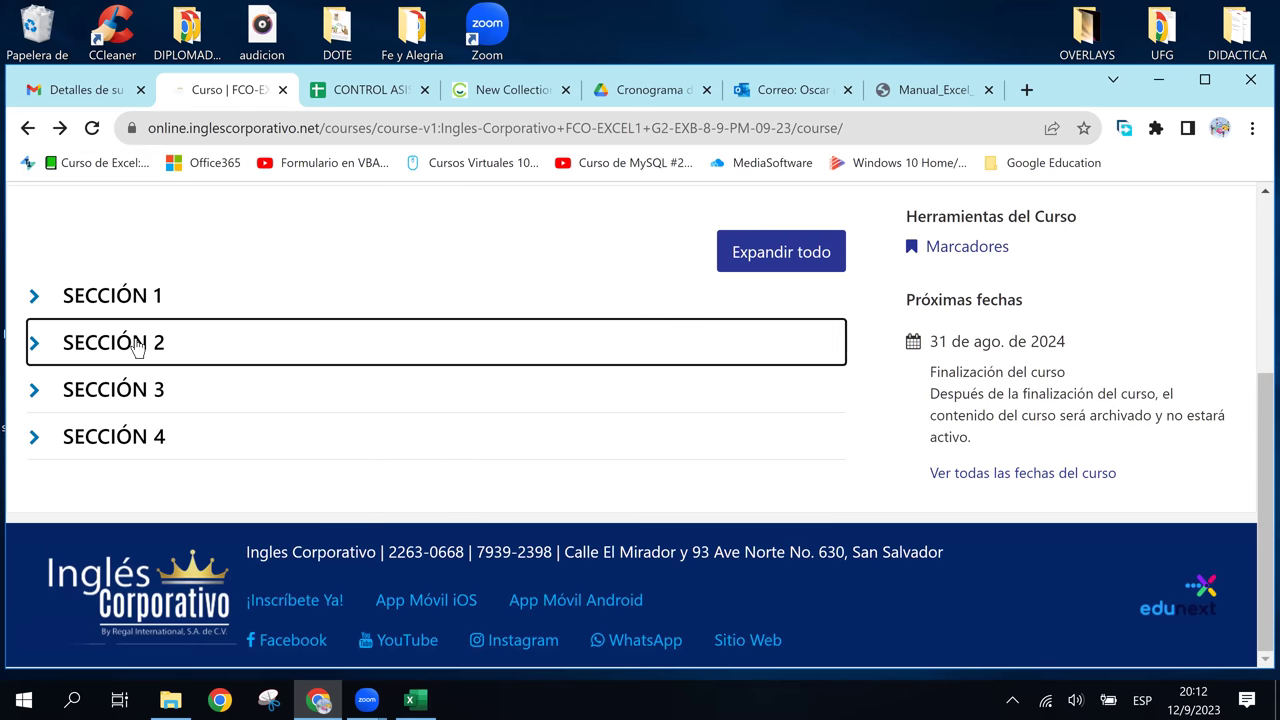
click(280, 393)
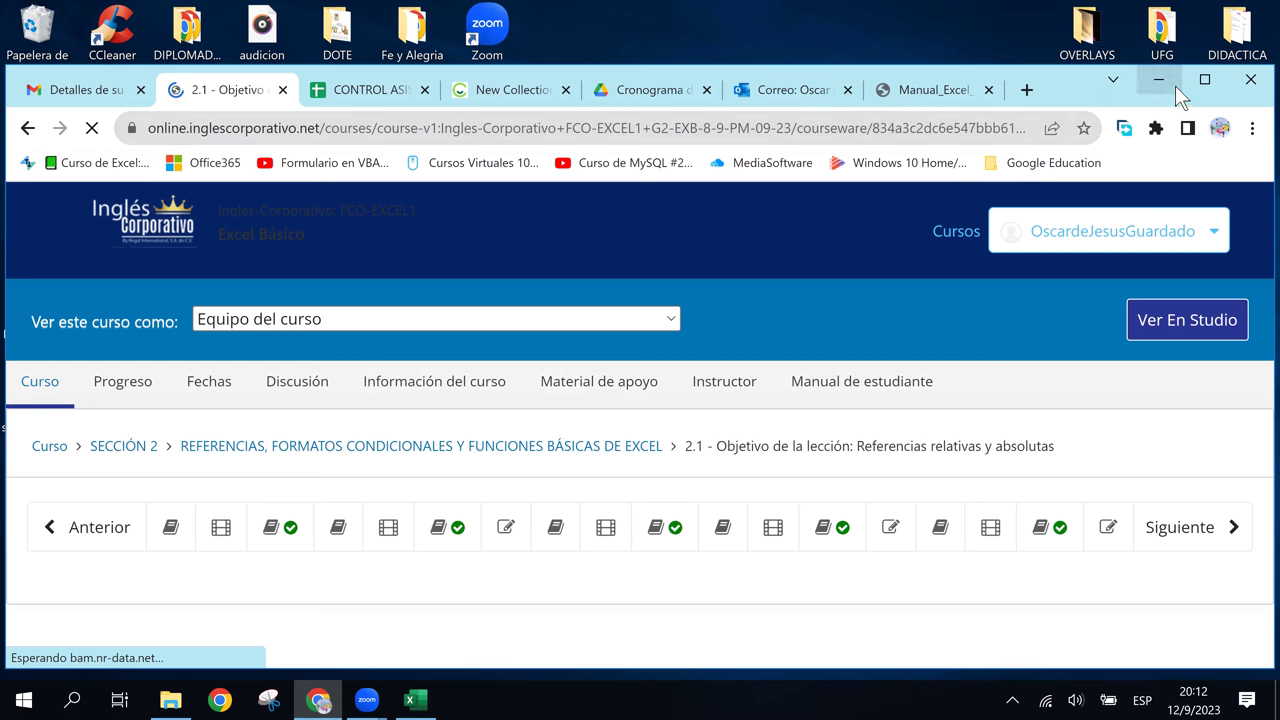
Scroll to the bottom of lesson 2.1 and go back with Anterior to 1.8 Laboratorio 3.
scroll(403, 514, down, 2)
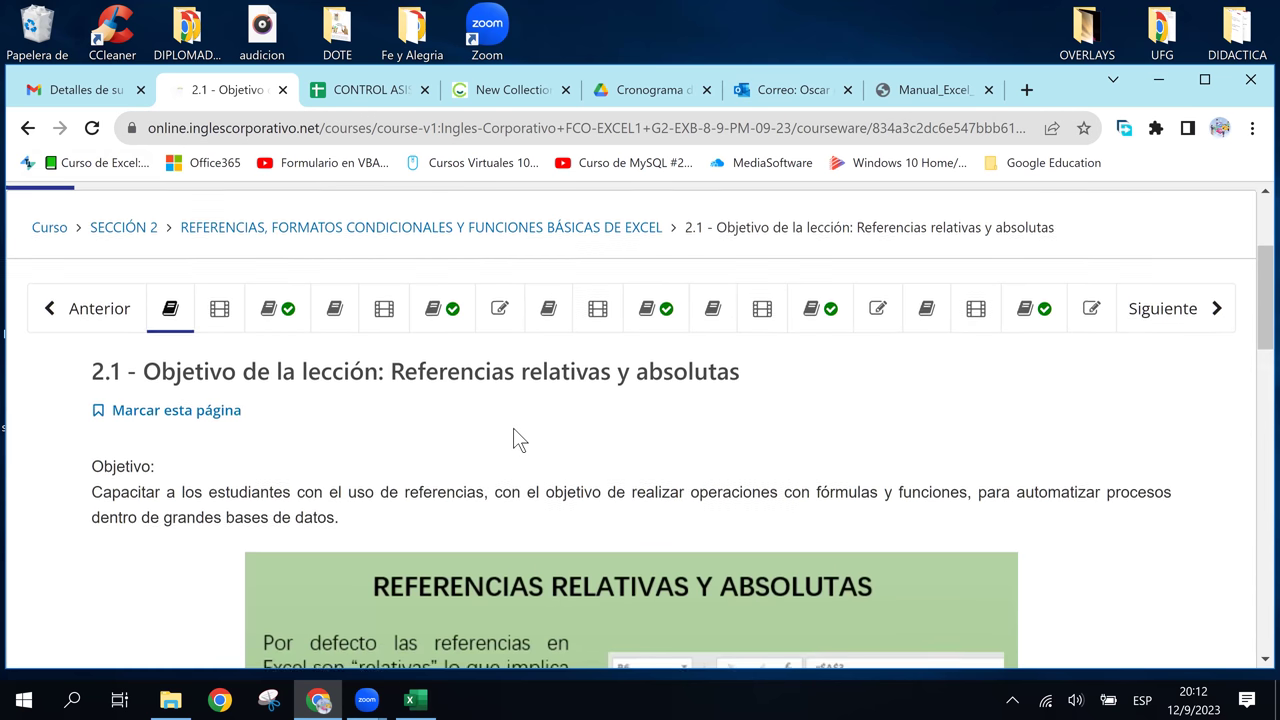
scroll(513, 440, down, 4)
scroll(513, 440, down, 5)
scroll(513, 440, down, 5)
scroll(513, 440, down, 1)
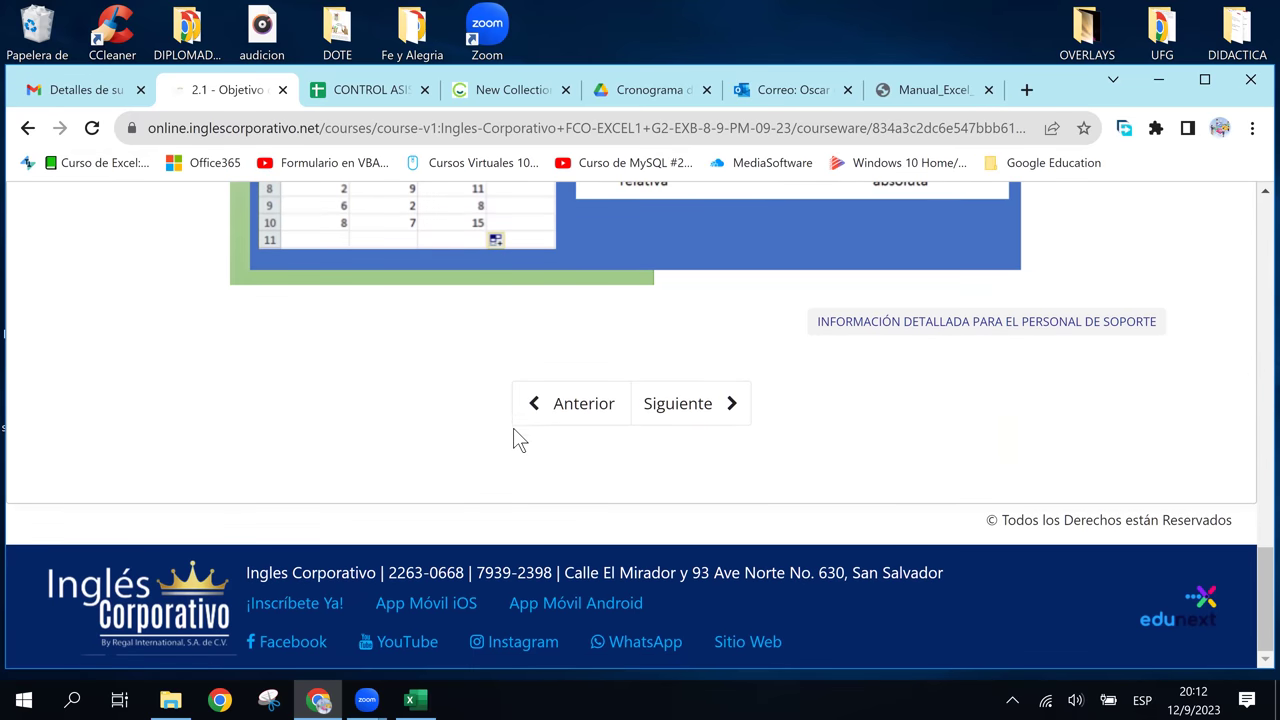
click(556, 427)
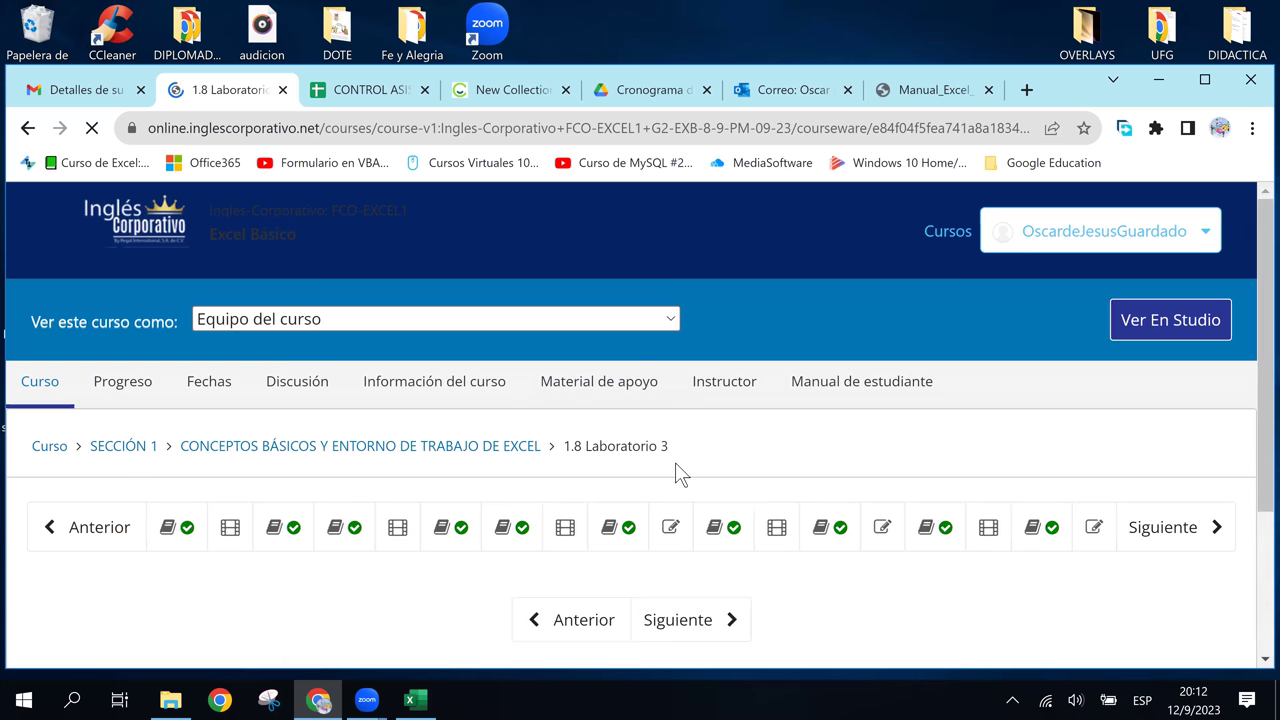
Step back from 1.8 Laboratorio 3 to the previous discussion forum unit.
scroll(675, 462, down, 2)
scroll(580, 489, down, 1)
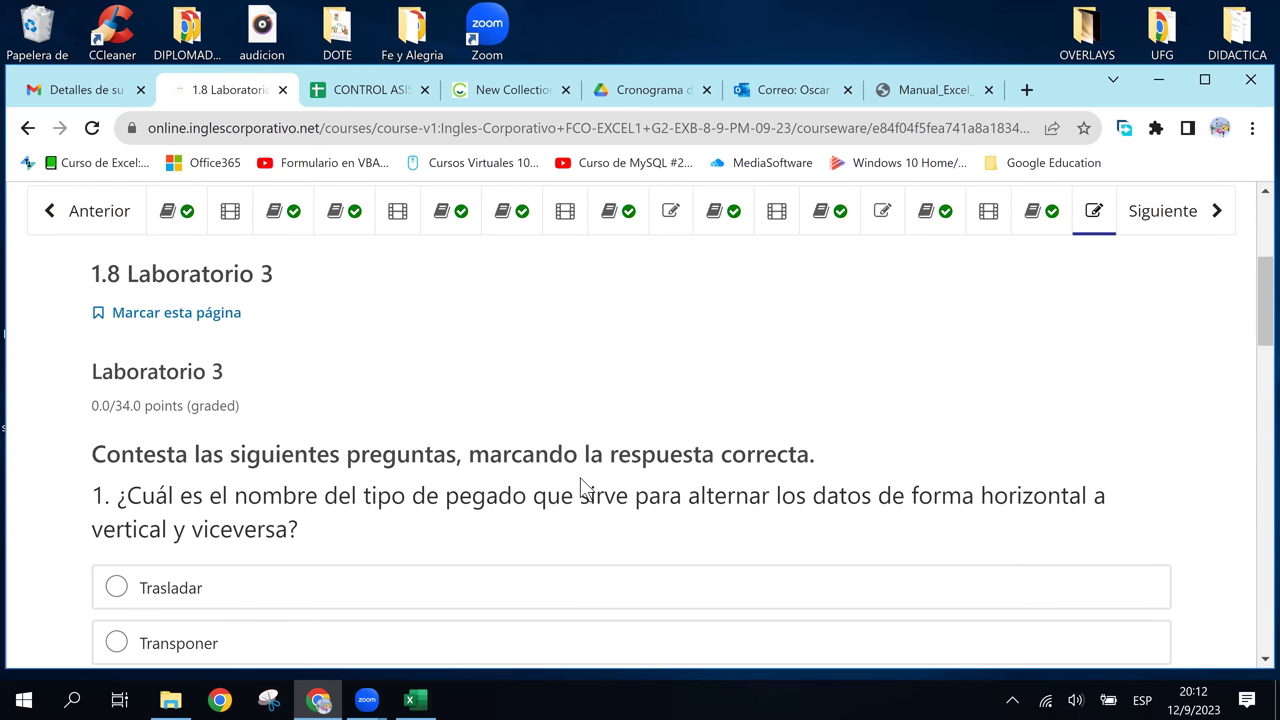
scroll(580, 488, down, 2)
scroll(580, 488, down, 2)
scroll(580, 487, down, 6)
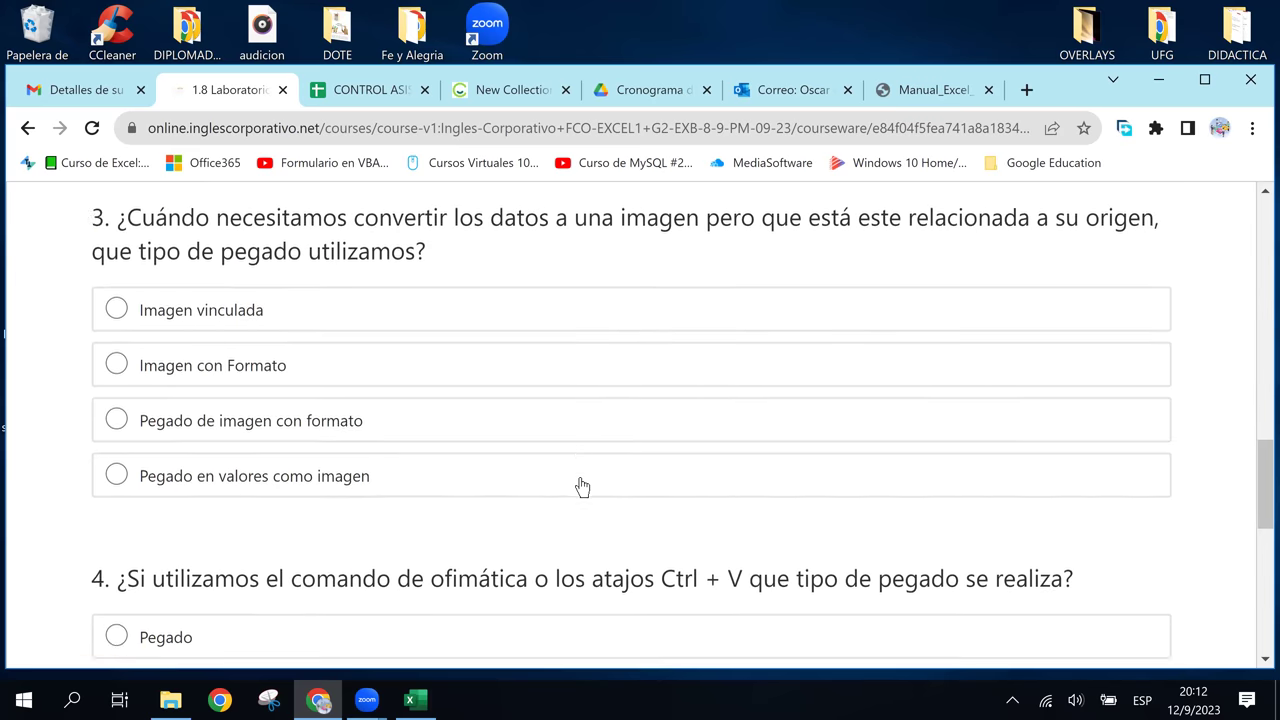
scroll(580, 487, down, 10)
click(585, 405)
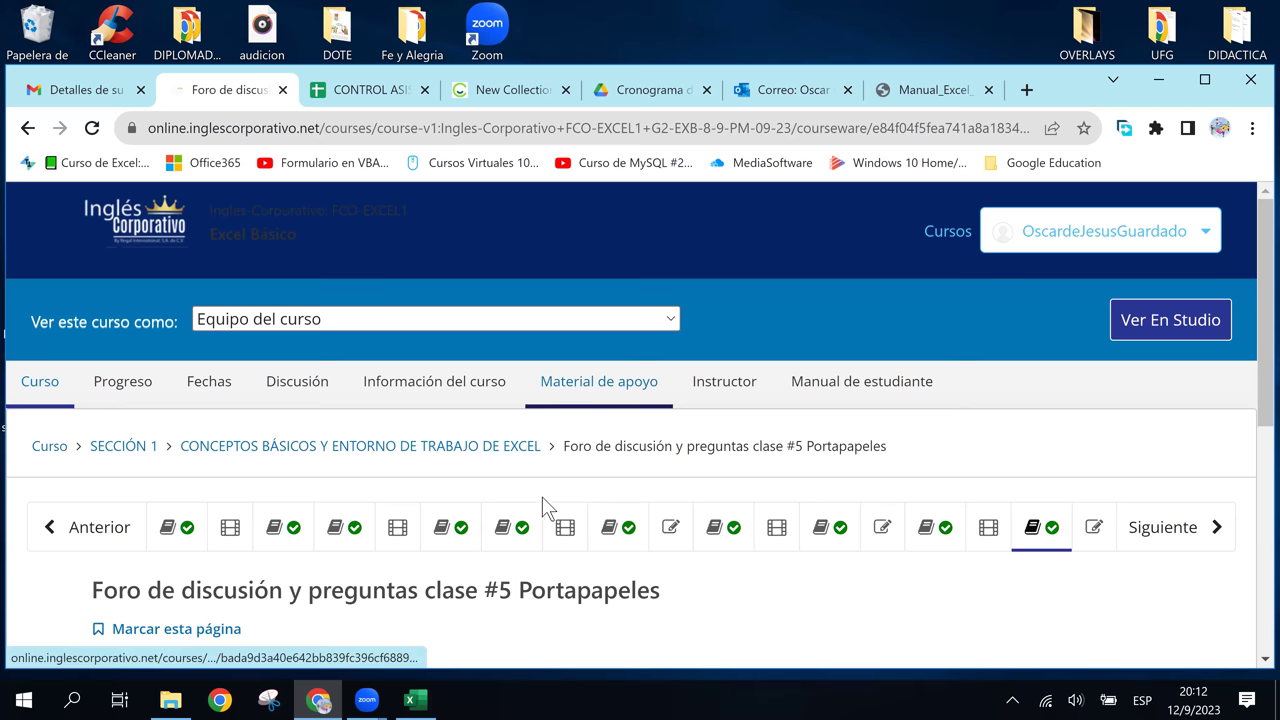
Continue back through Videoconferencia #5 Portapapeles to lesson 1.7 on the clipboard.
scroll(580, 565, down, 5)
click(570, 565)
scroll(568, 557, down, 2)
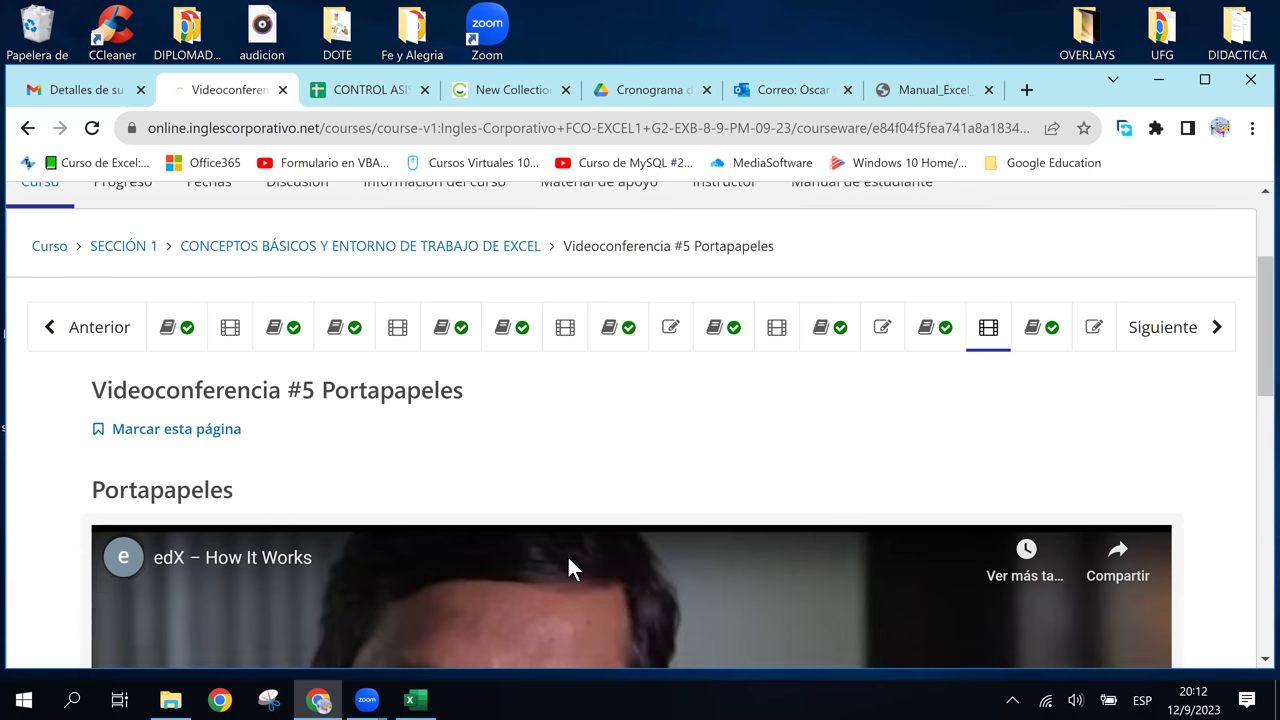
scroll(567, 554, down, 4)
scroll(569, 563, down, 5)
click(580, 490)
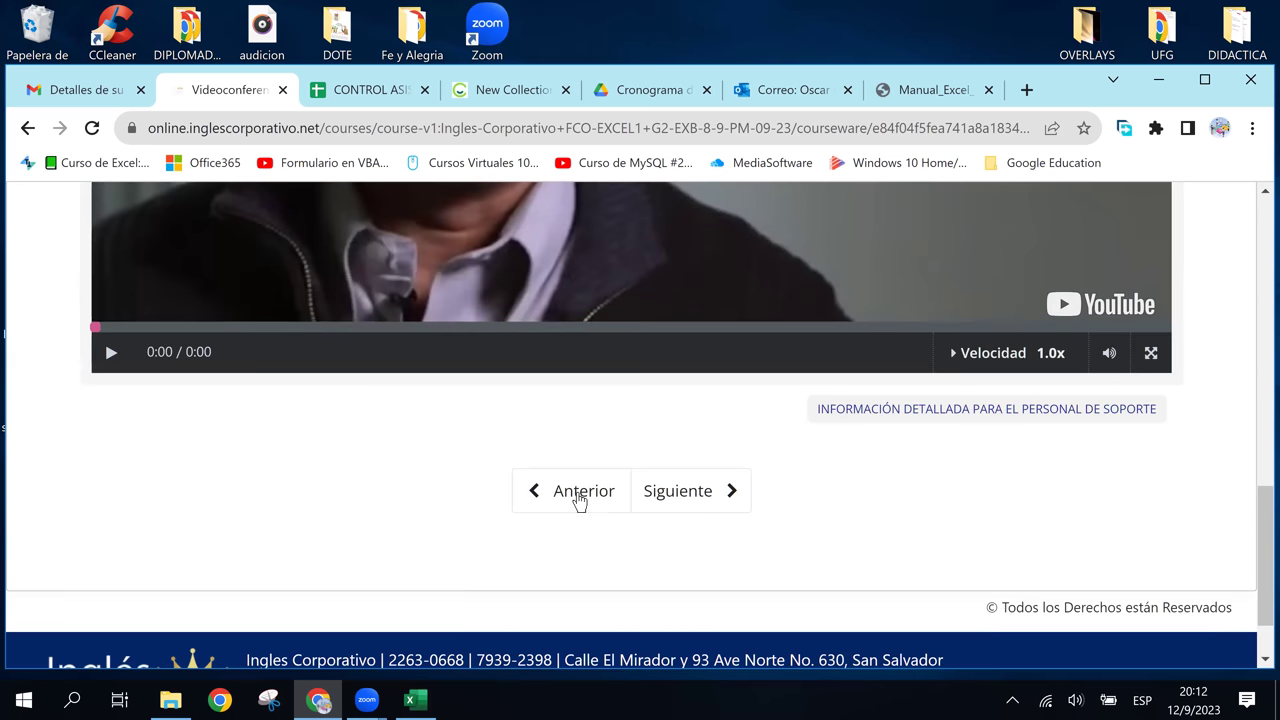
Step back from lesson 1.7 to 1.6 Laboratorio 2.
scroll(555, 513, down, 4)
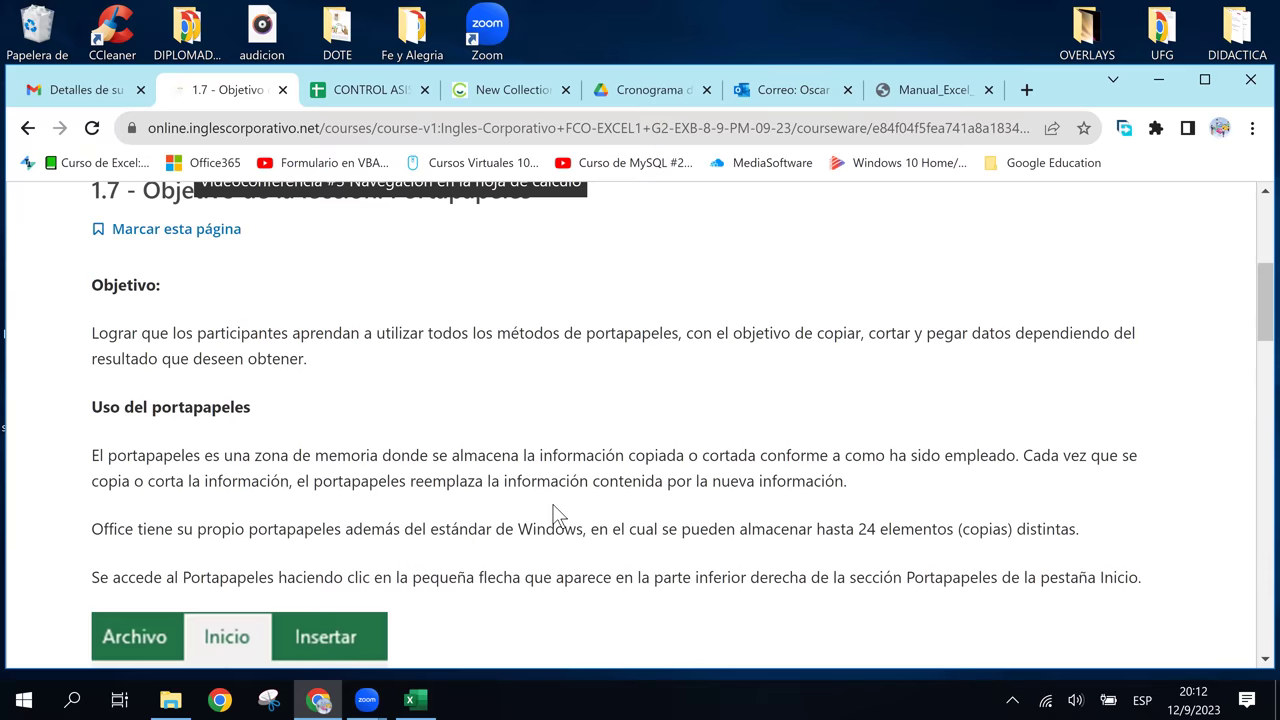
scroll(556, 514, up, 3)
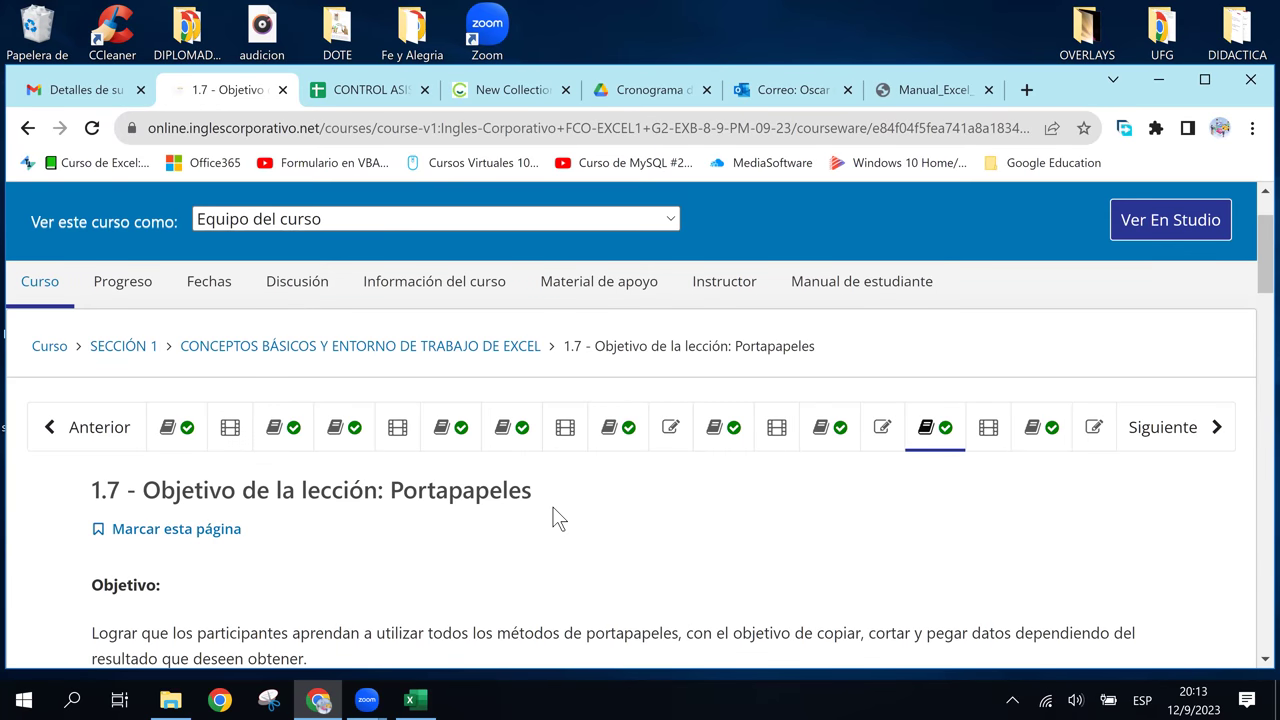
scroll(558, 515, down, 10)
scroll(556, 510, down, 5)
scroll(555, 508, down, 3)
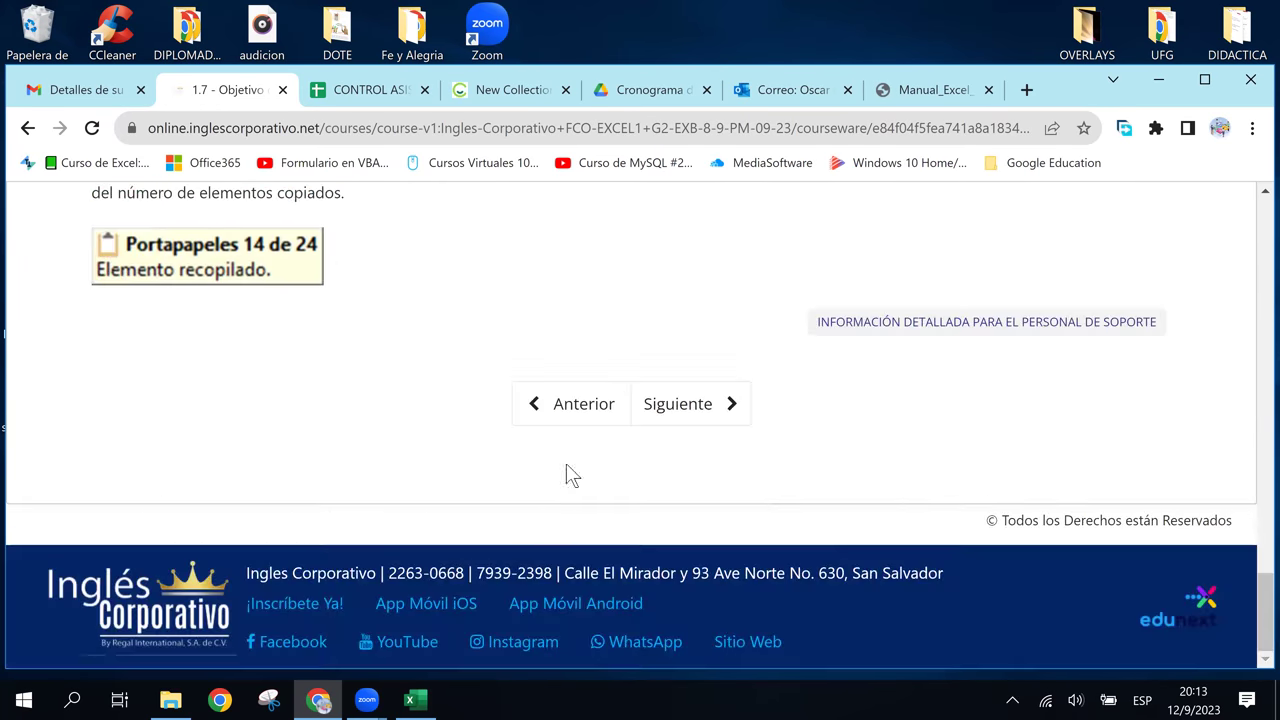
click(577, 415)
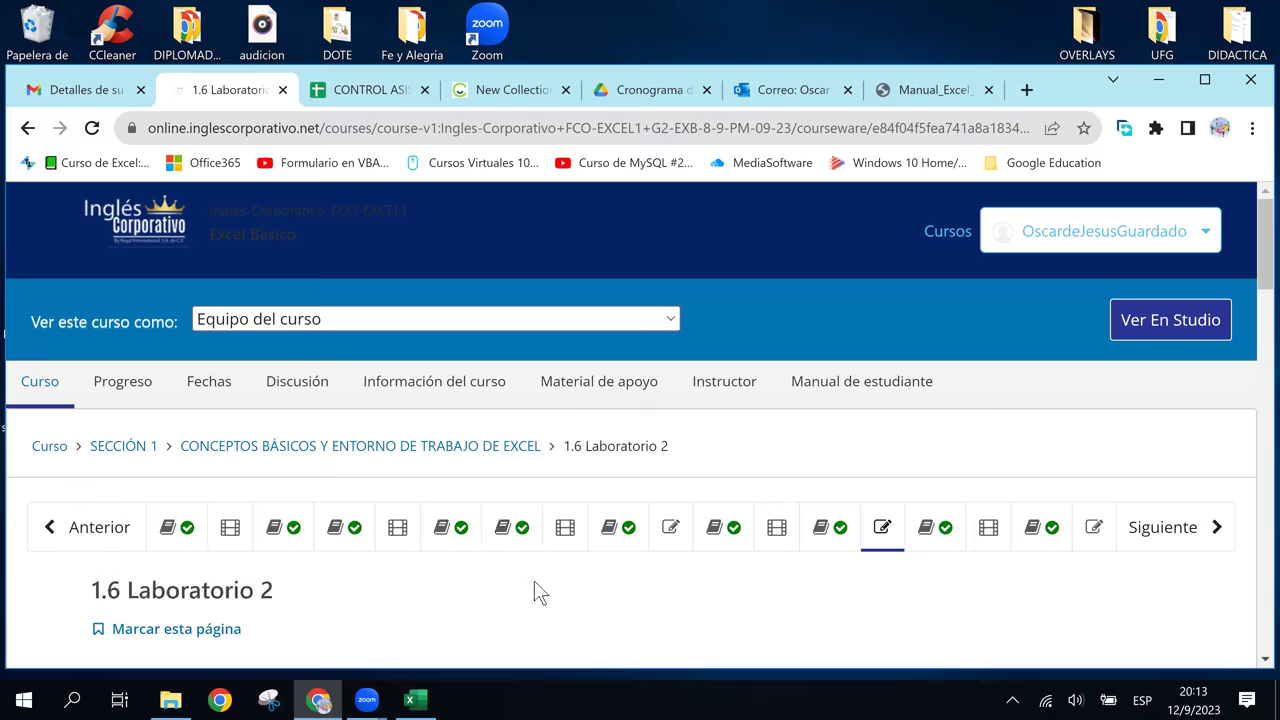
Go back through the class #4 forum and Videoconferencia #4 units.
scroll(534, 585, down, 5)
scroll(534, 585, down, 5)
scroll(536, 587, down, 10)
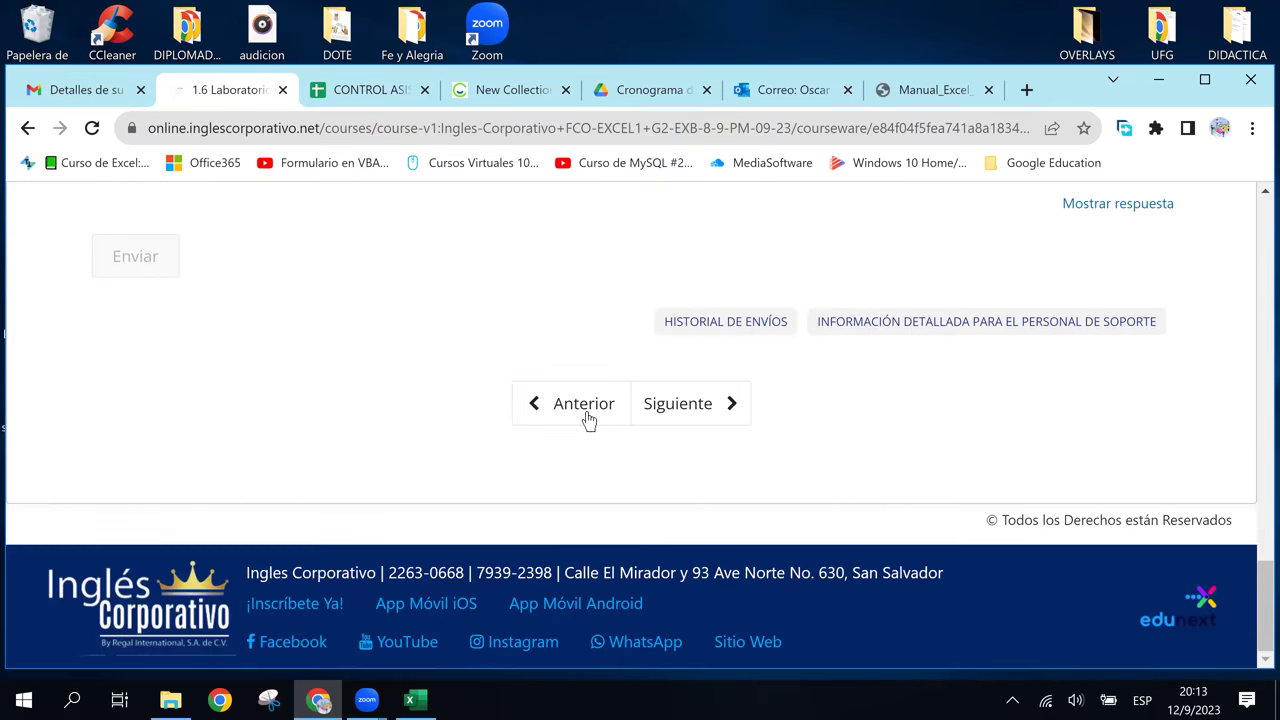
click(586, 420)
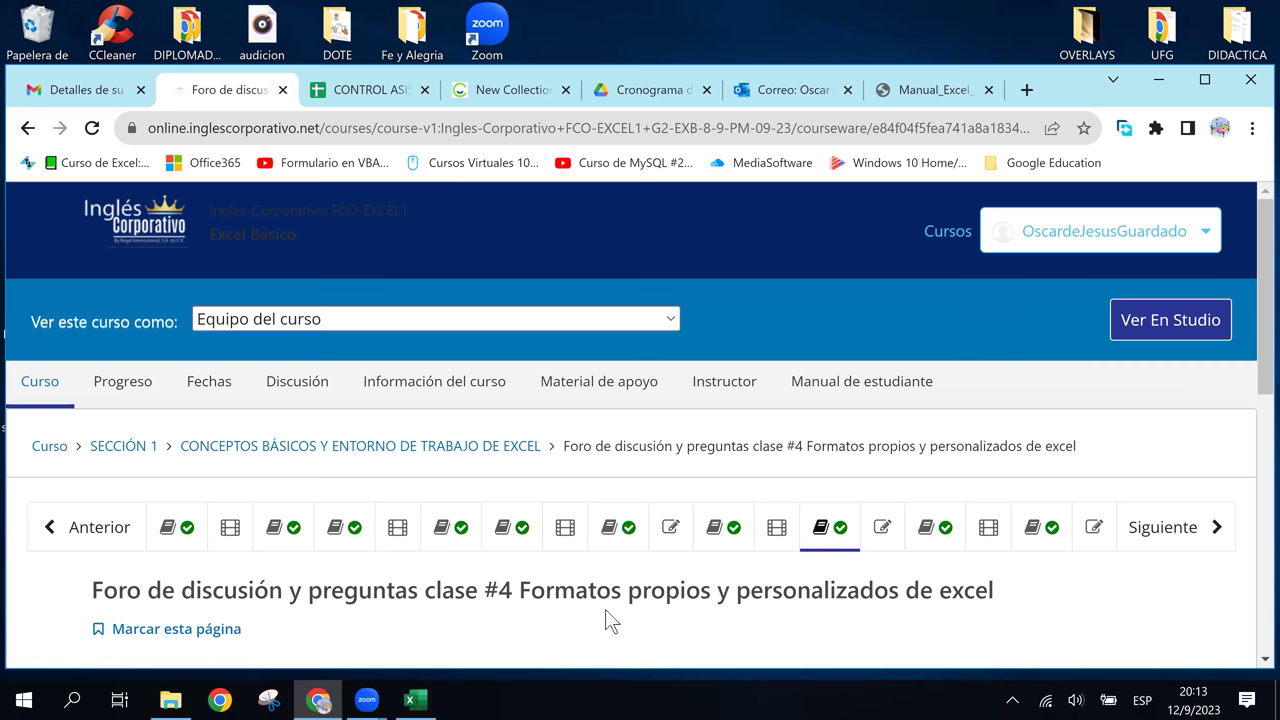
scroll(610, 607, down, 2)
scroll(612, 615, down, 2)
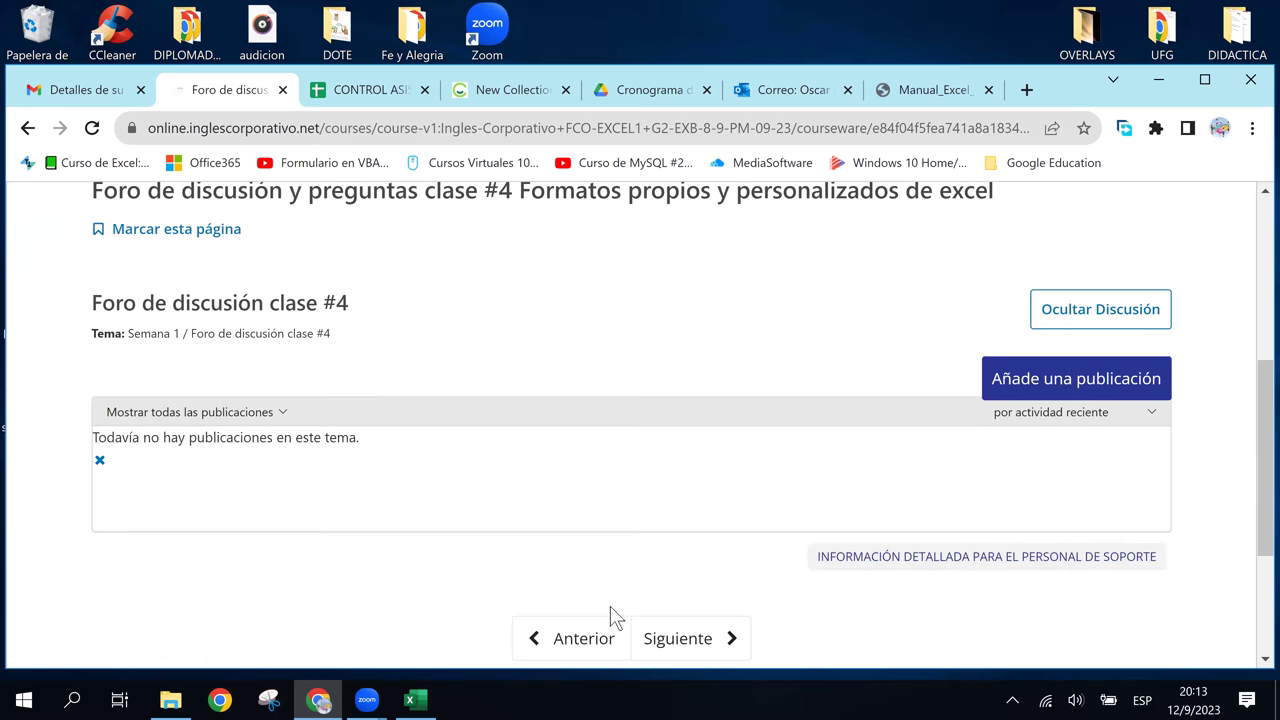
click(577, 632)
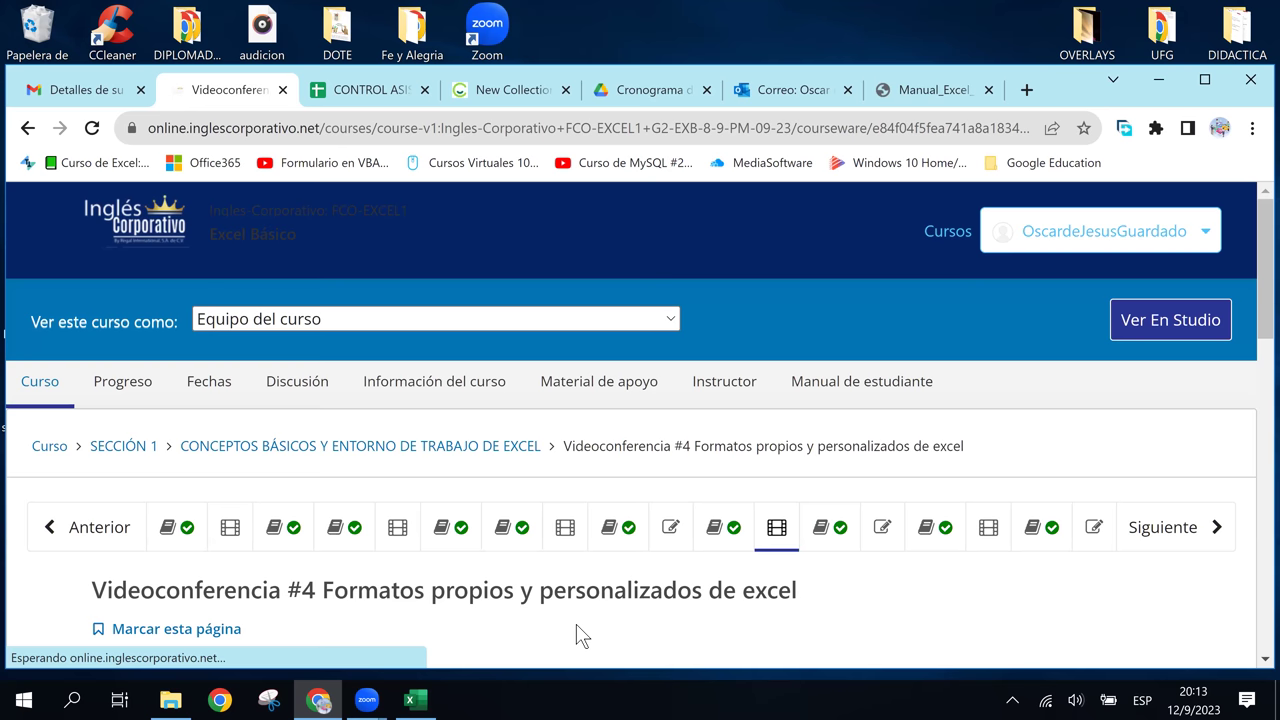
scroll(572, 590, down, 1)
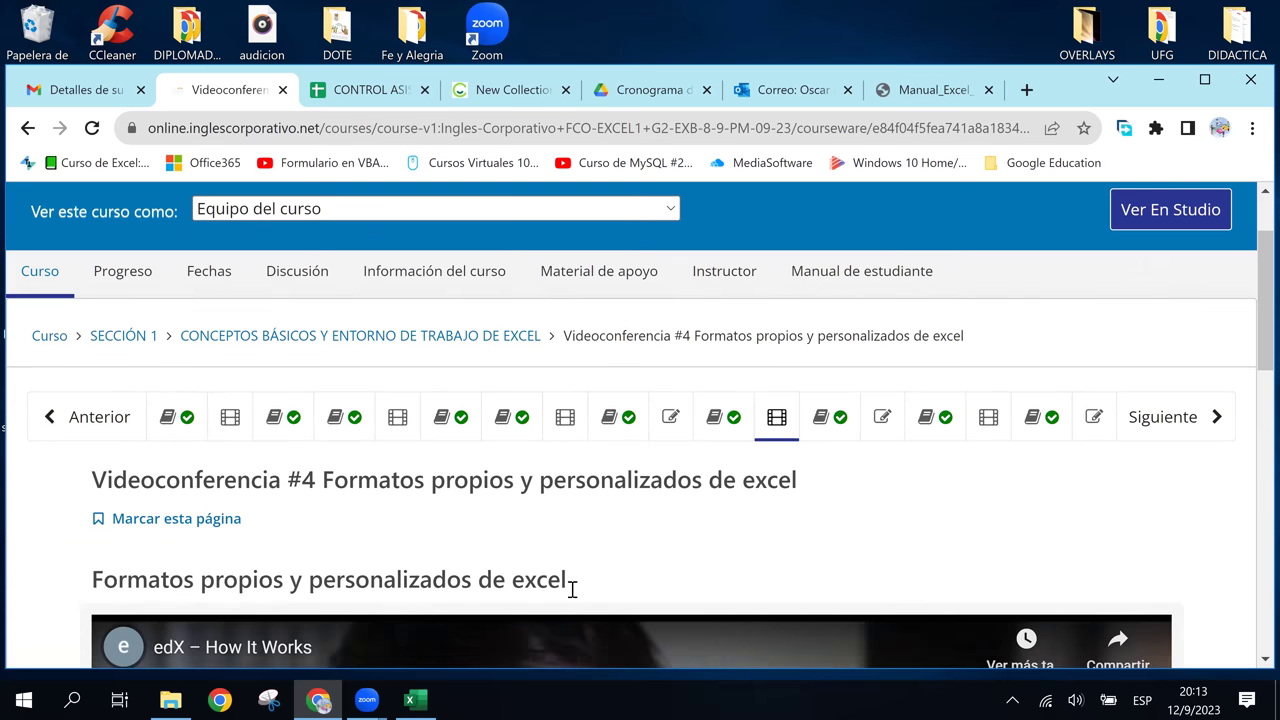
scroll(572, 590, down, 3)
scroll(560, 575, down, 6)
click(572, 503)
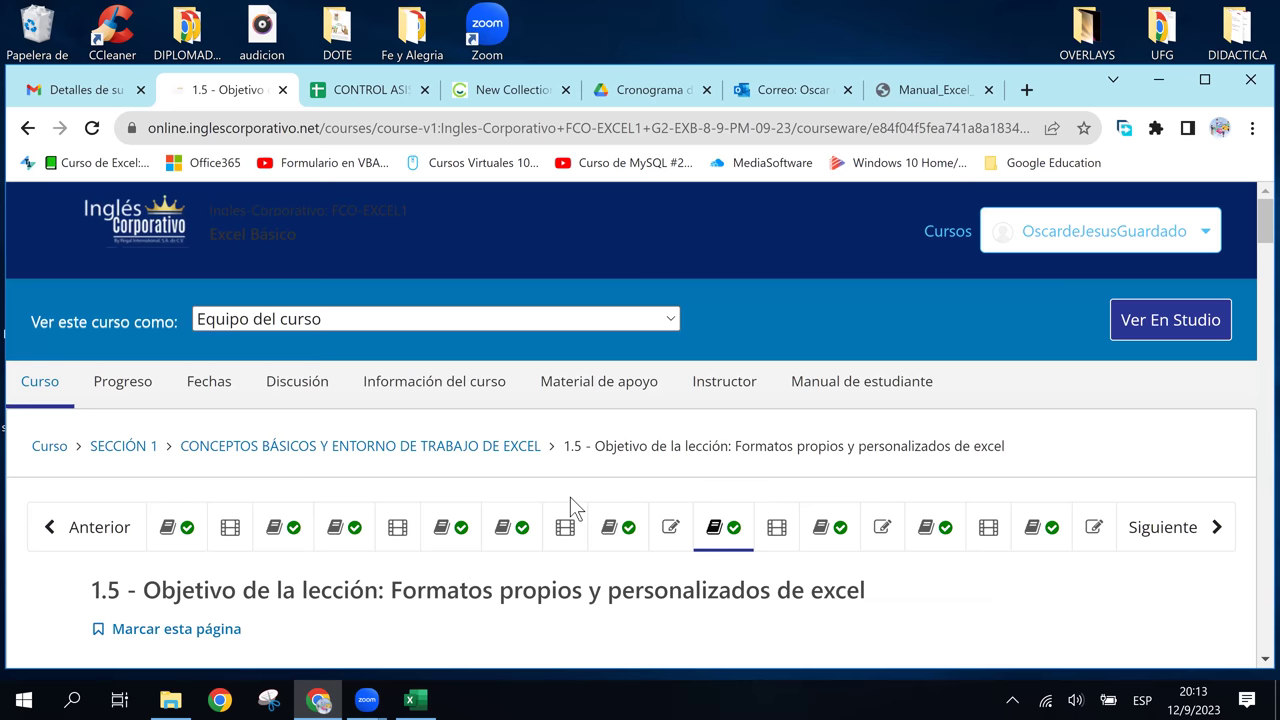
scroll(563, 525, down, 4)
scroll(563, 525, up, 2)
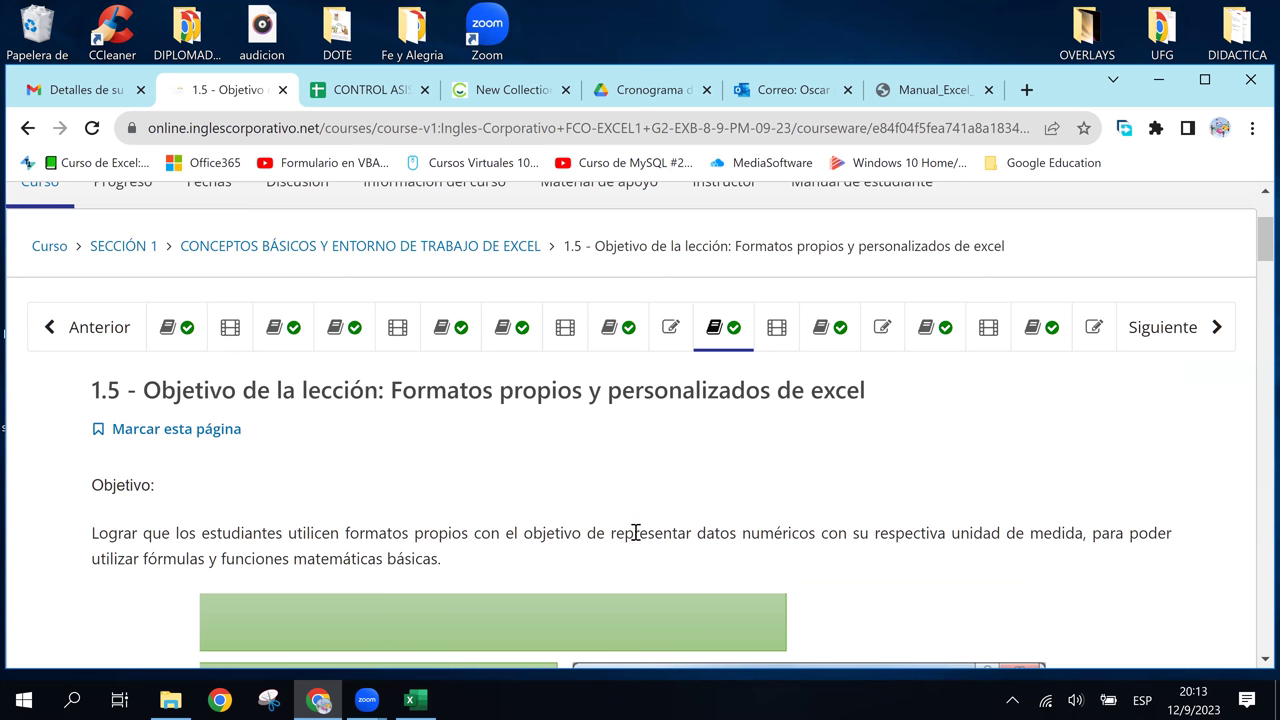
scroll(631, 531, down, 3)
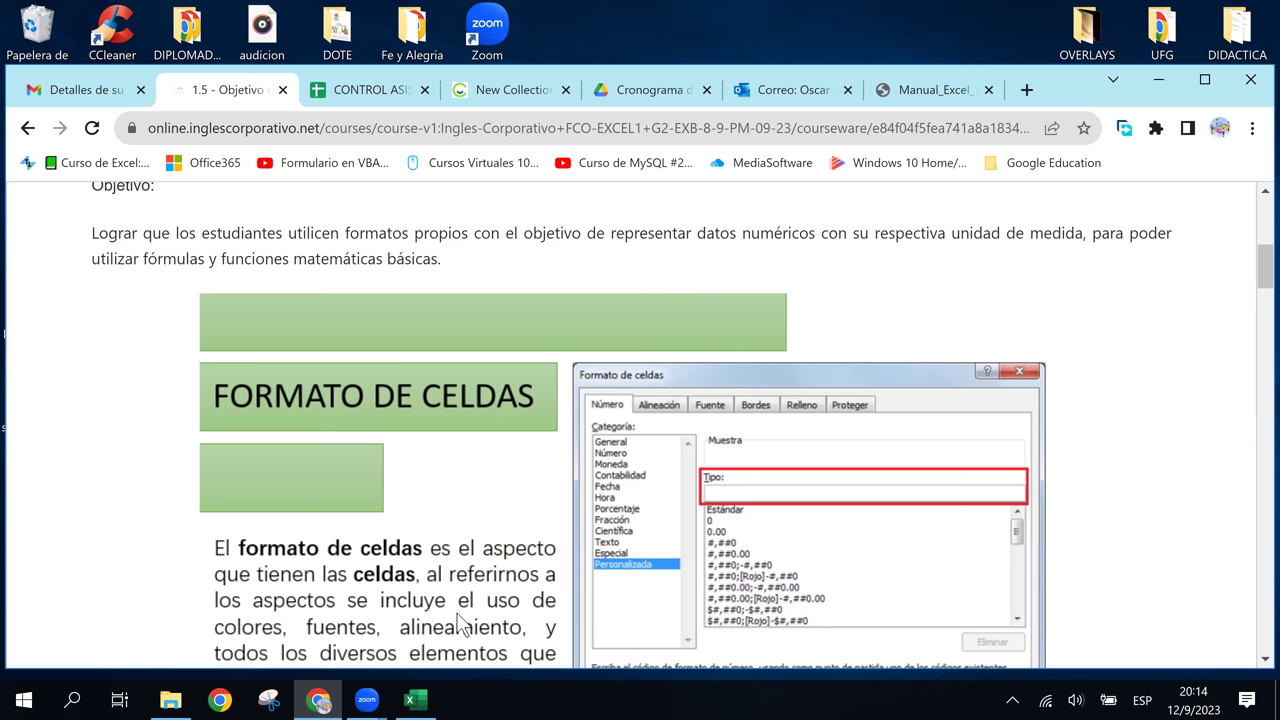
scroll(462, 624, down, 1)
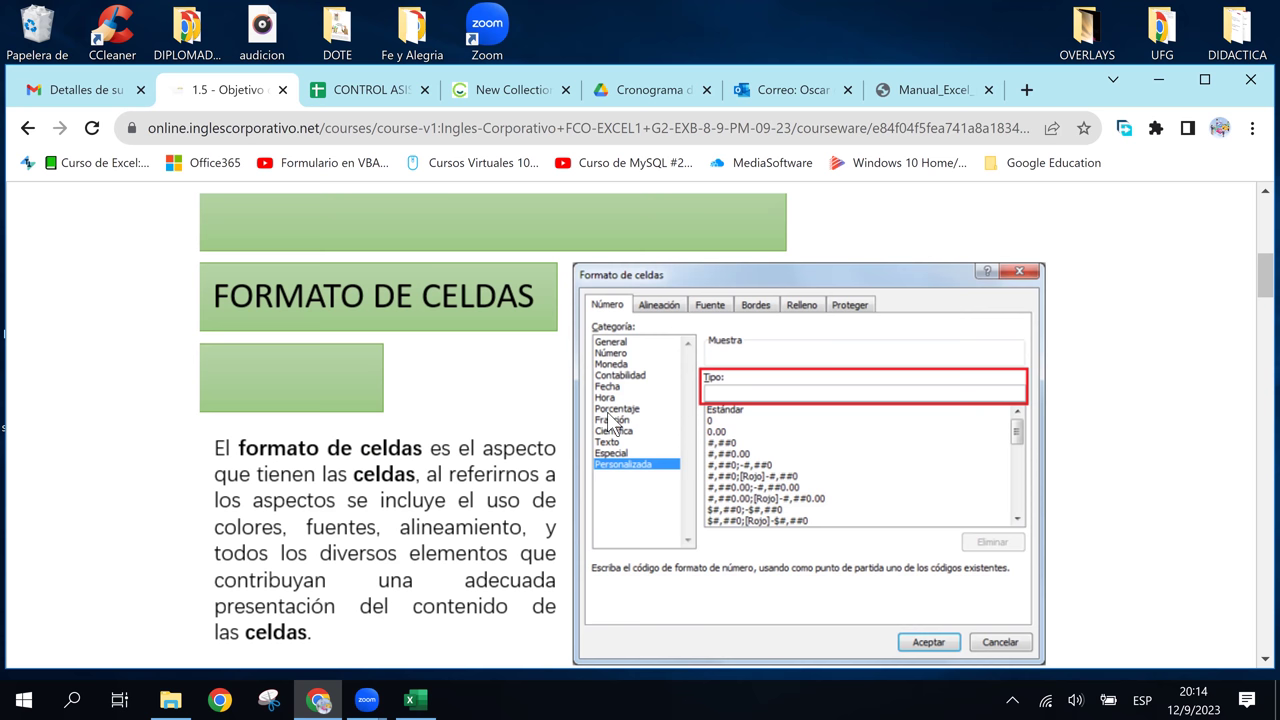
scroll(575, 404, down, 2)
scroll(576, 410, down, 1)
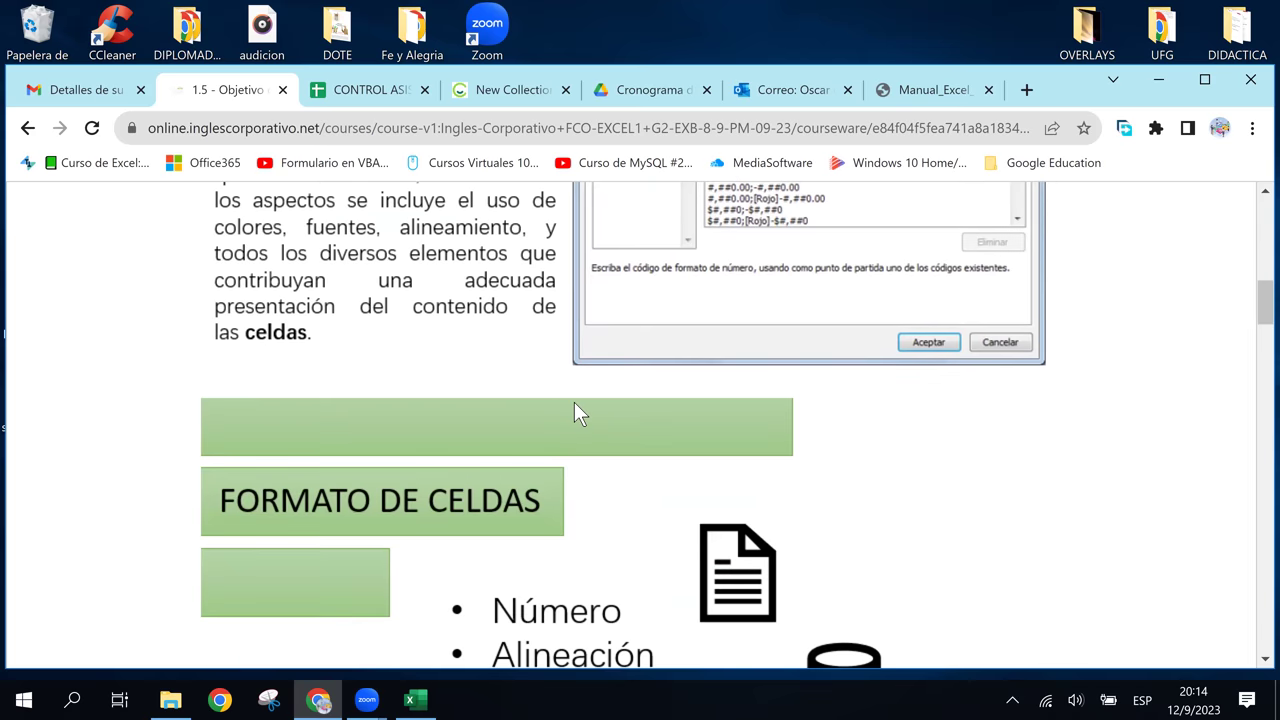
scroll(575, 404, down, 1)
scroll(575, 410, down, 1)
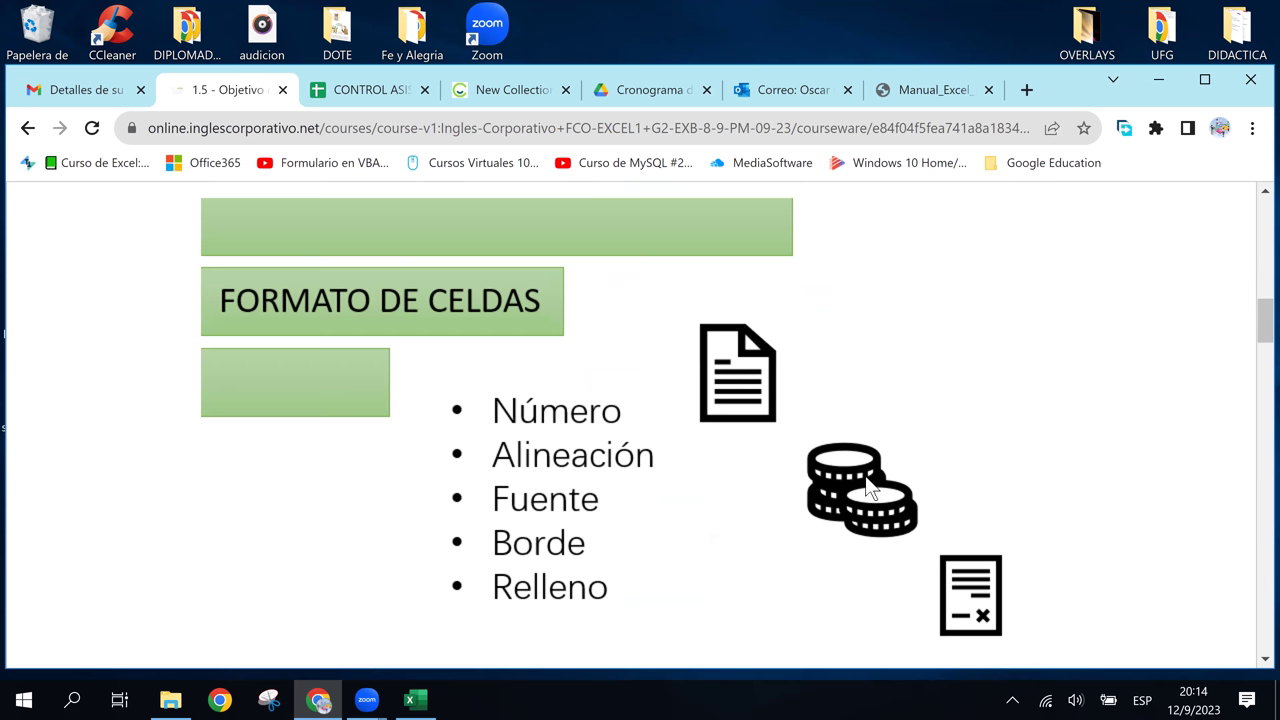
scroll(843, 391, down, 1)
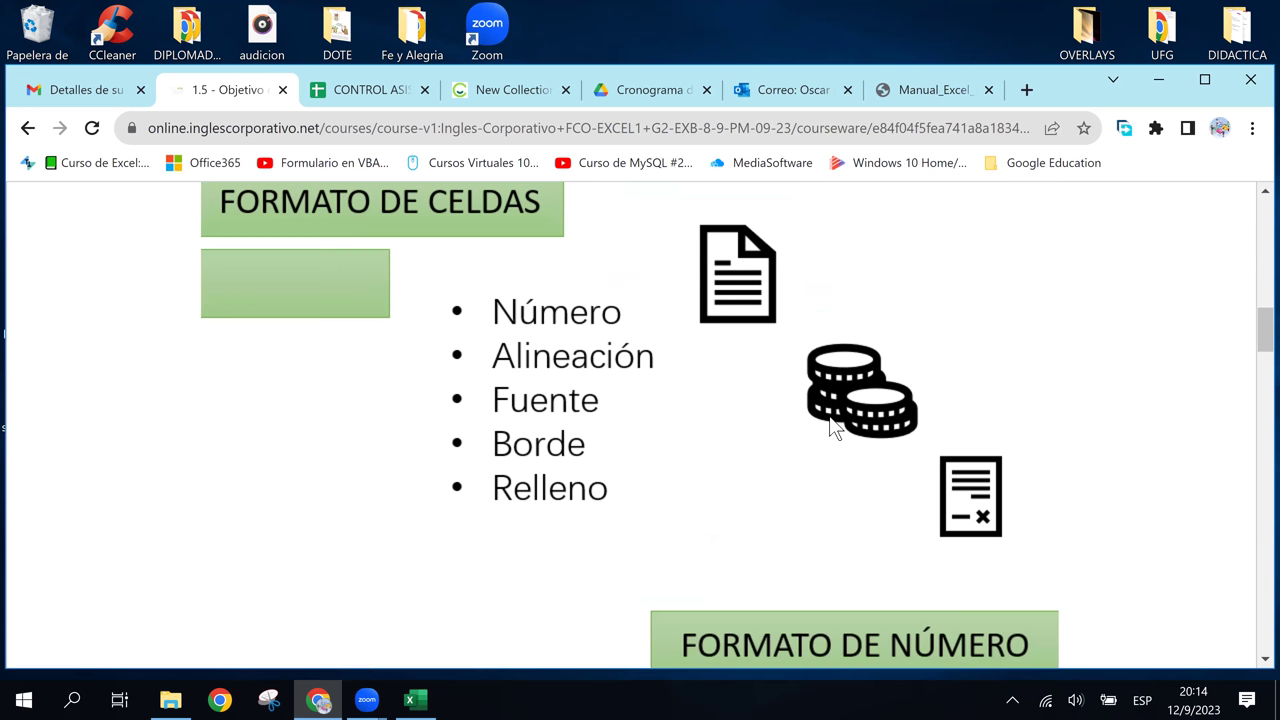
scroll(829, 416, down, 1)
scroll(829, 418, down, 1)
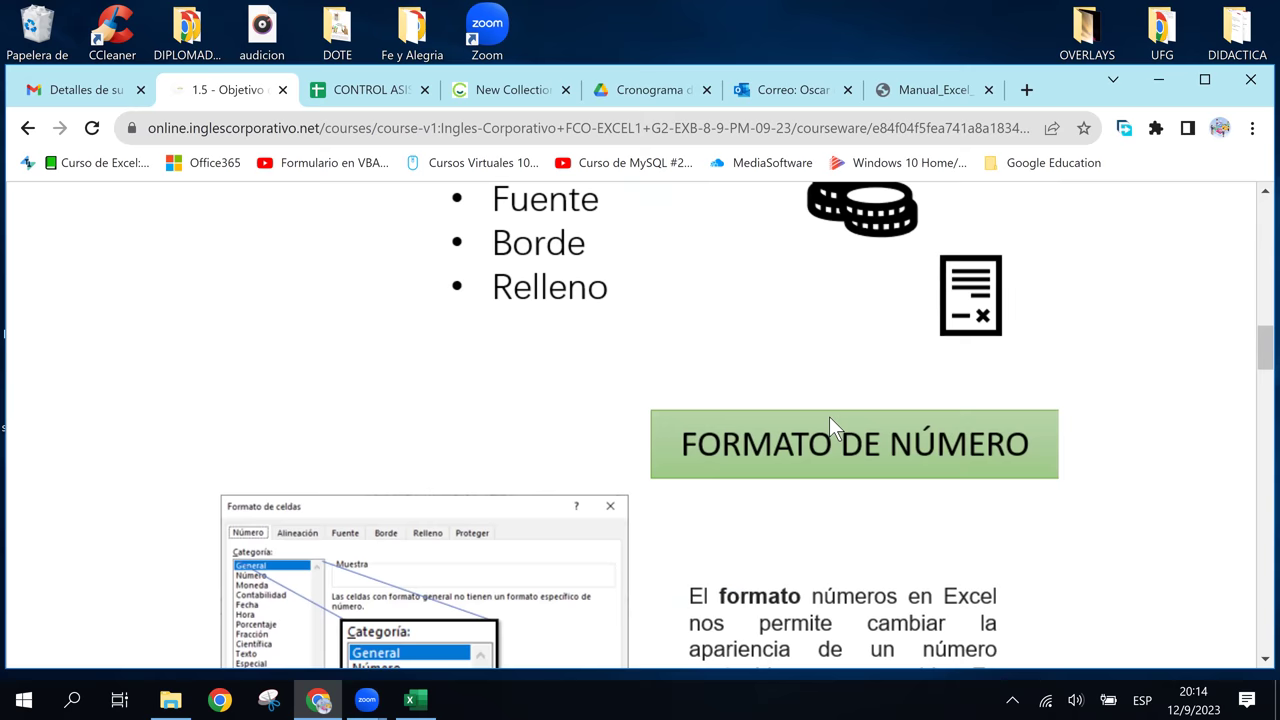
scroll(833, 418, down, 1)
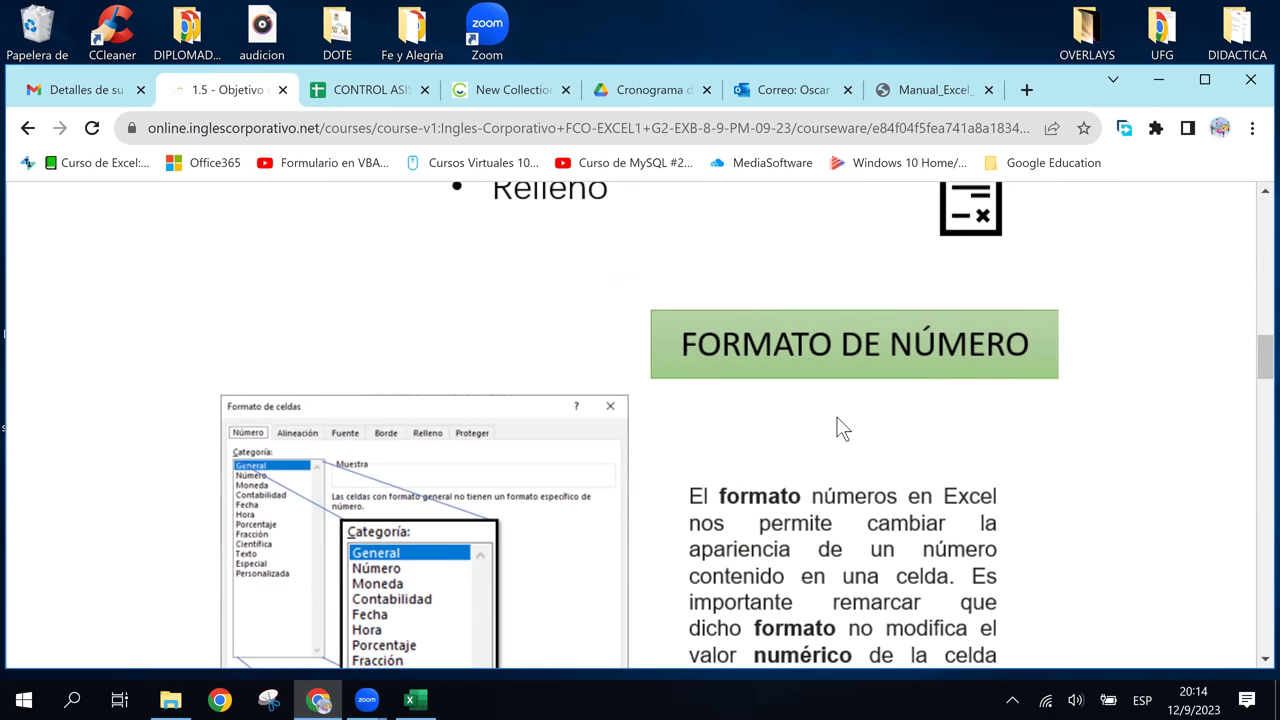
scroll(887, 424, down, 1)
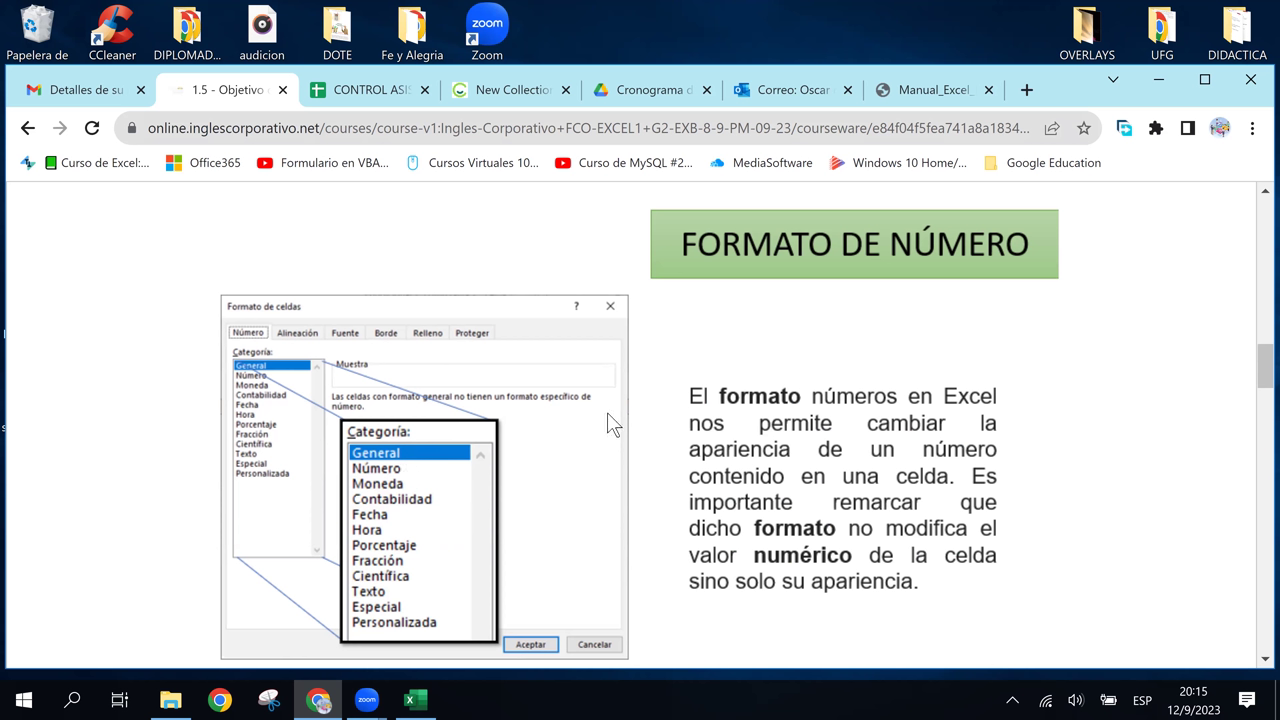
In Notas.xlsx, enter the sample value 12123453 in cell J4.
click(414, 698)
click(1103, 335)
click(1111, 363)
text(12123453)
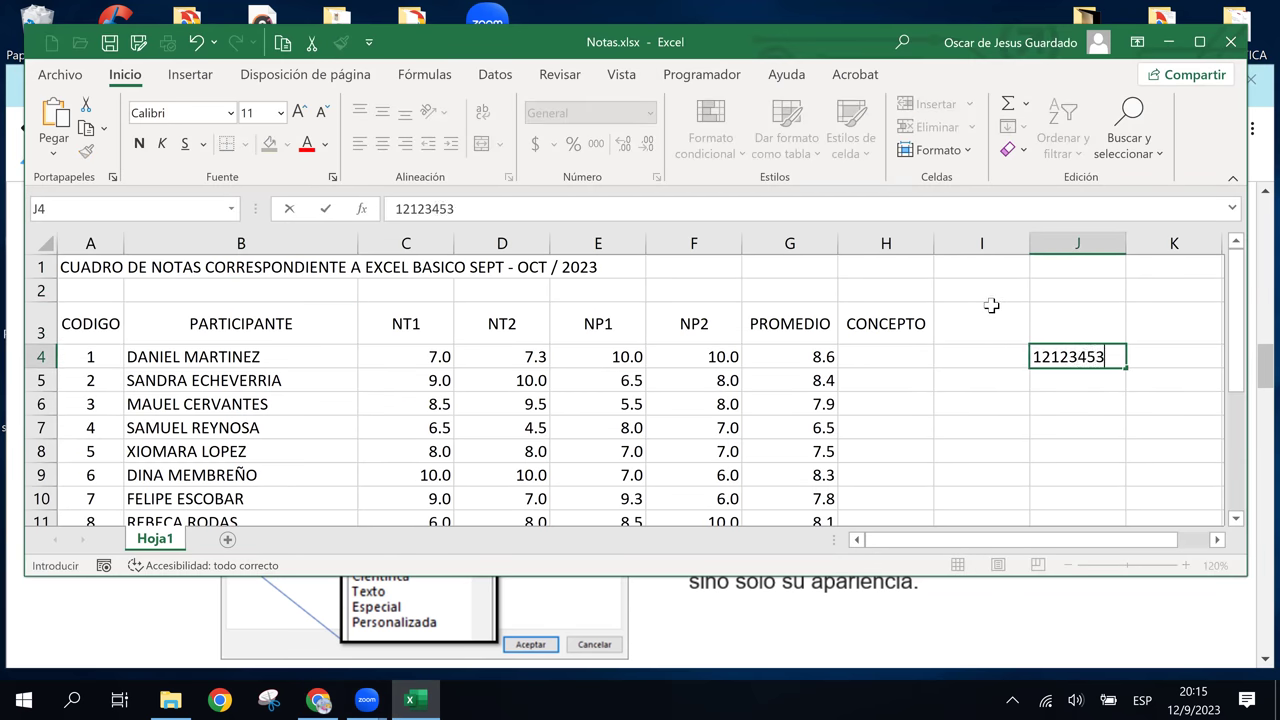
key(Return)
Reselect J4 and look through the Número format list without changing it.
click(1078, 362)
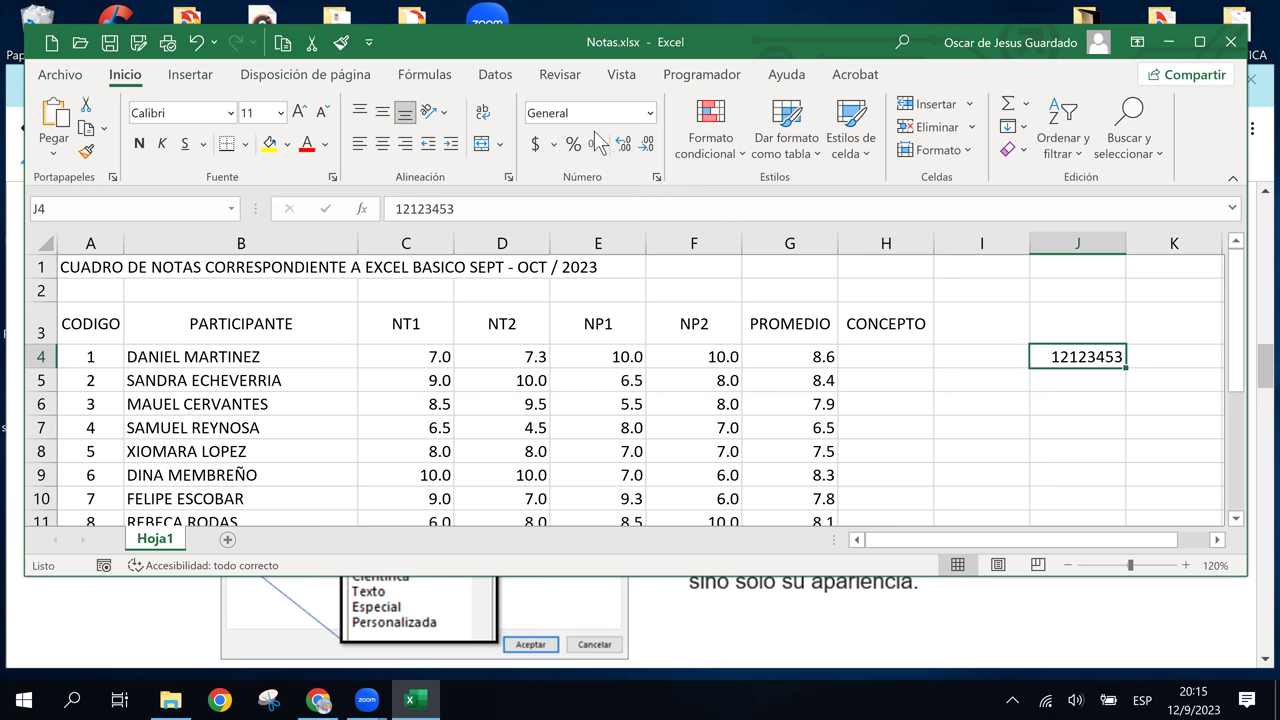
click(652, 115)
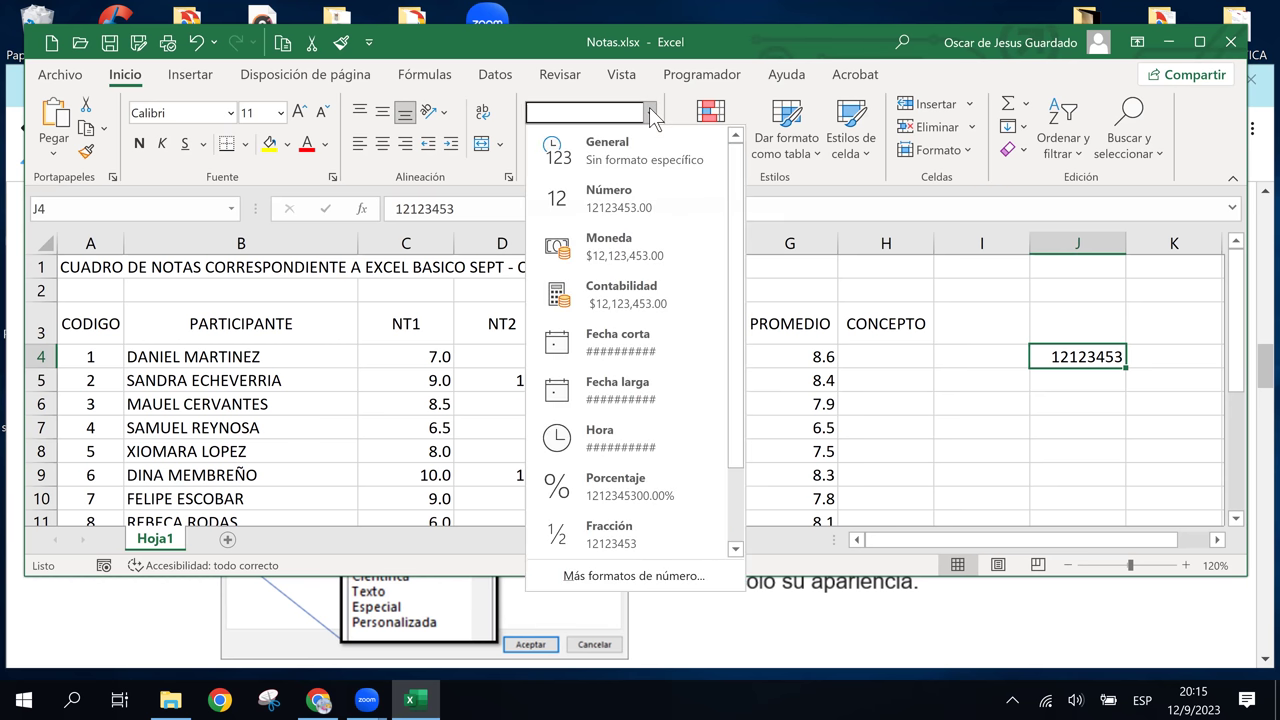
click(652, 115)
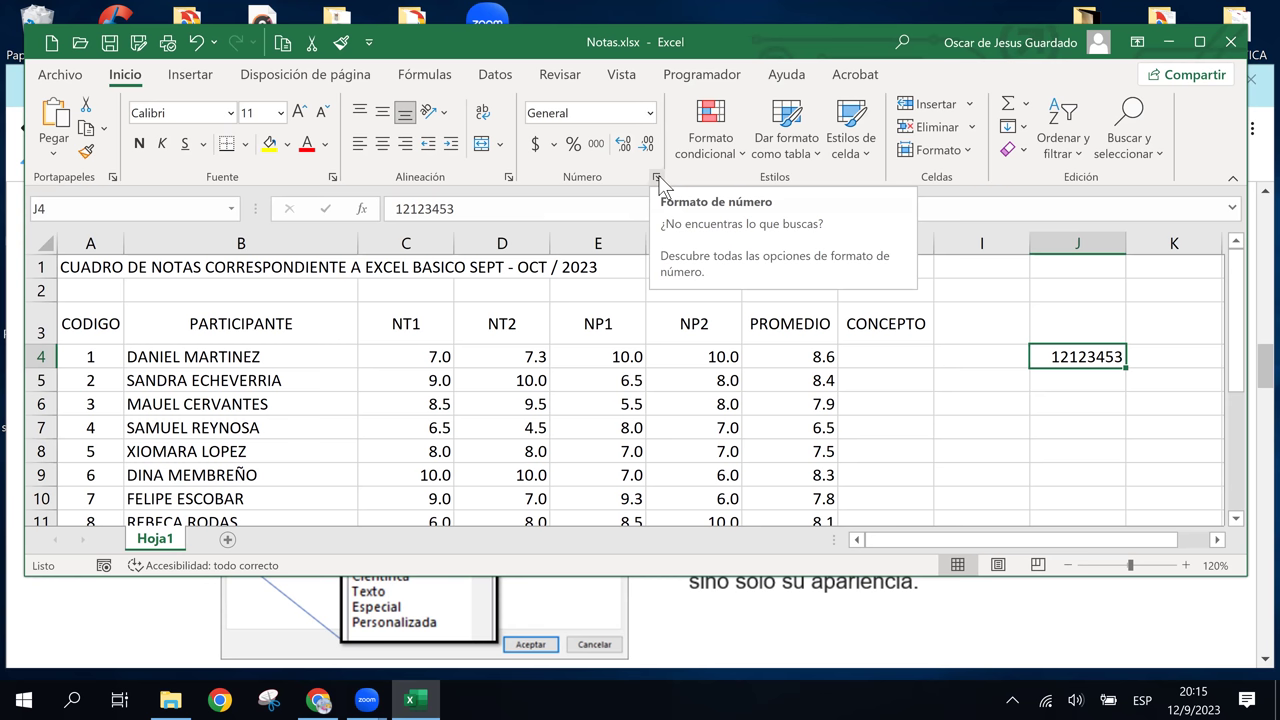
click(657, 177)
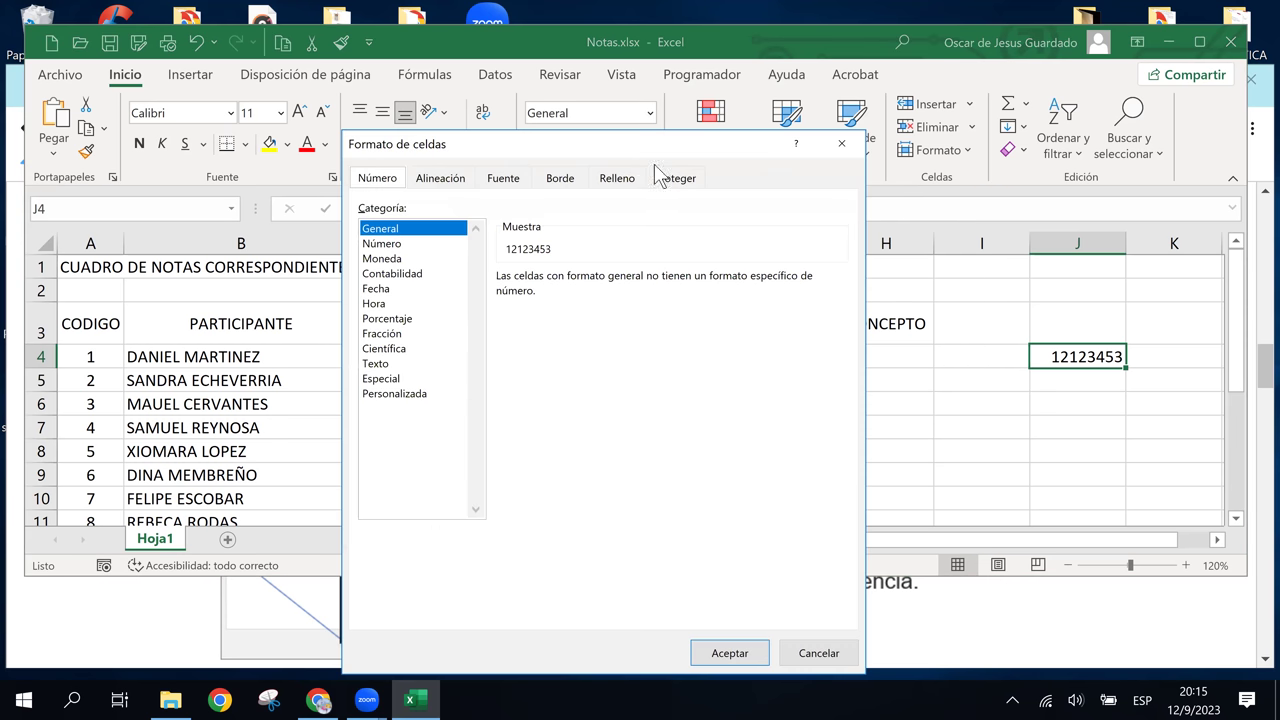
drag(636, 145, 451, 97)
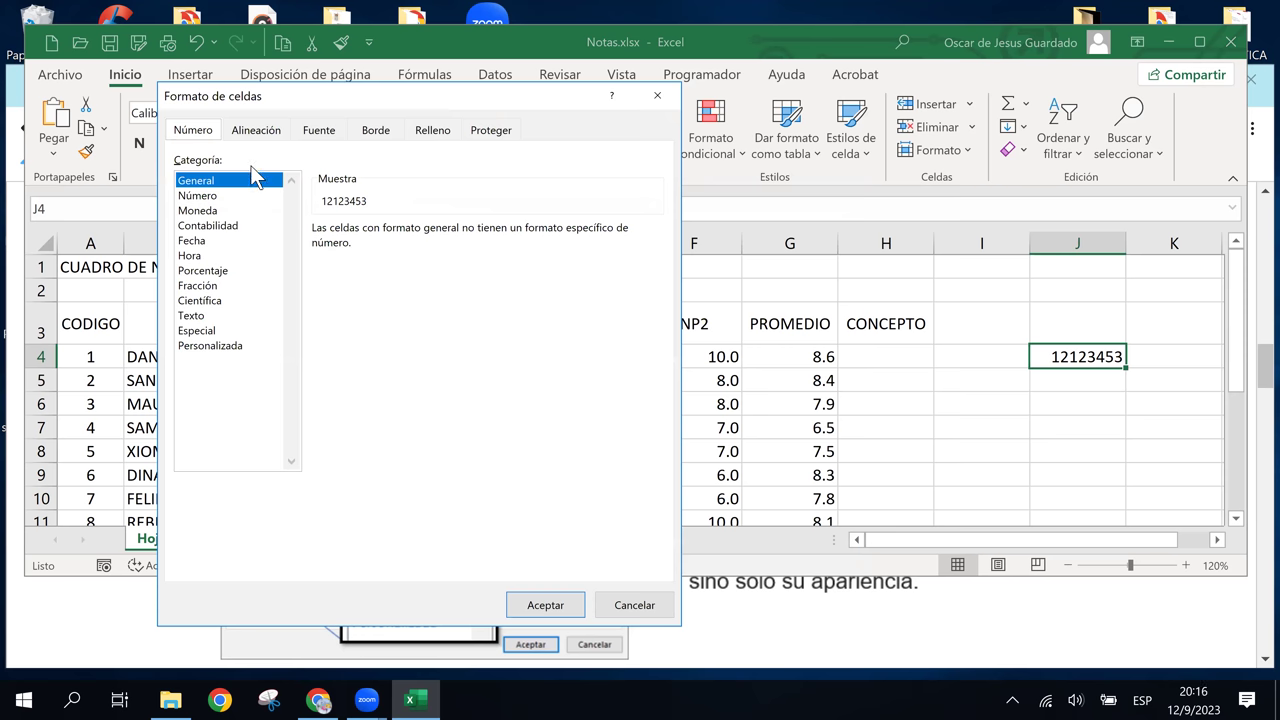
click(256, 133)
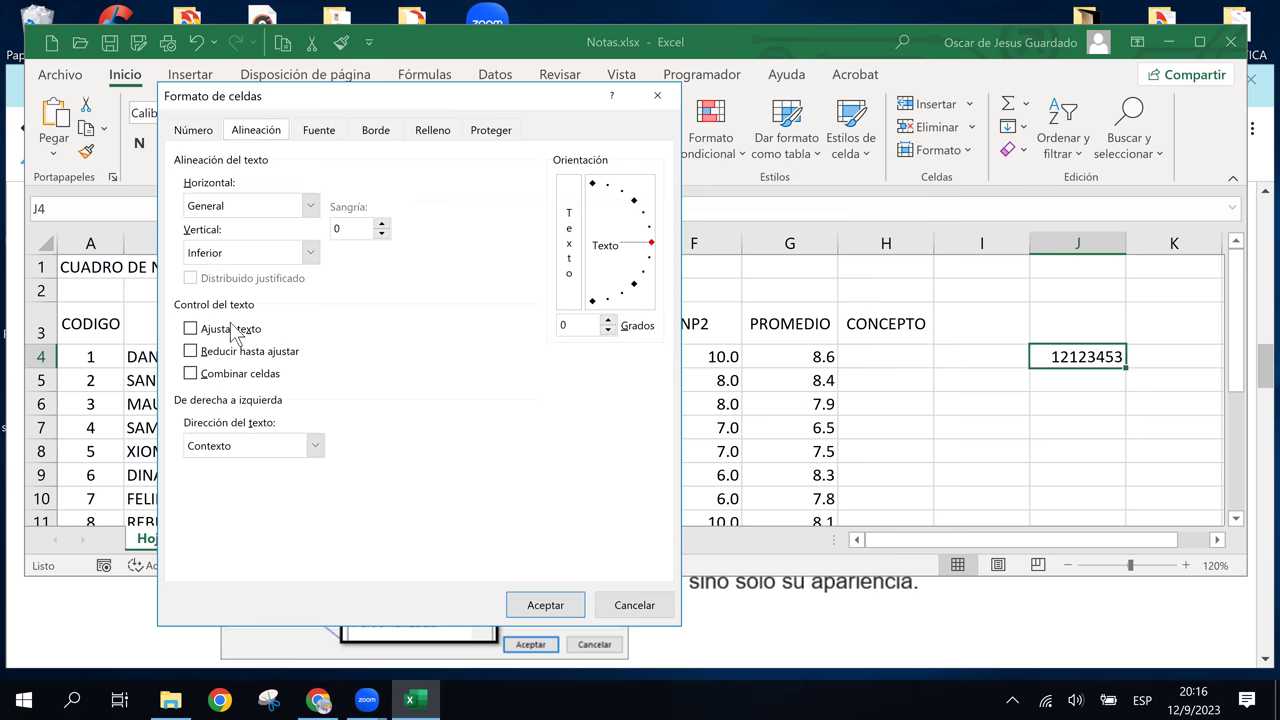
click(319, 131)
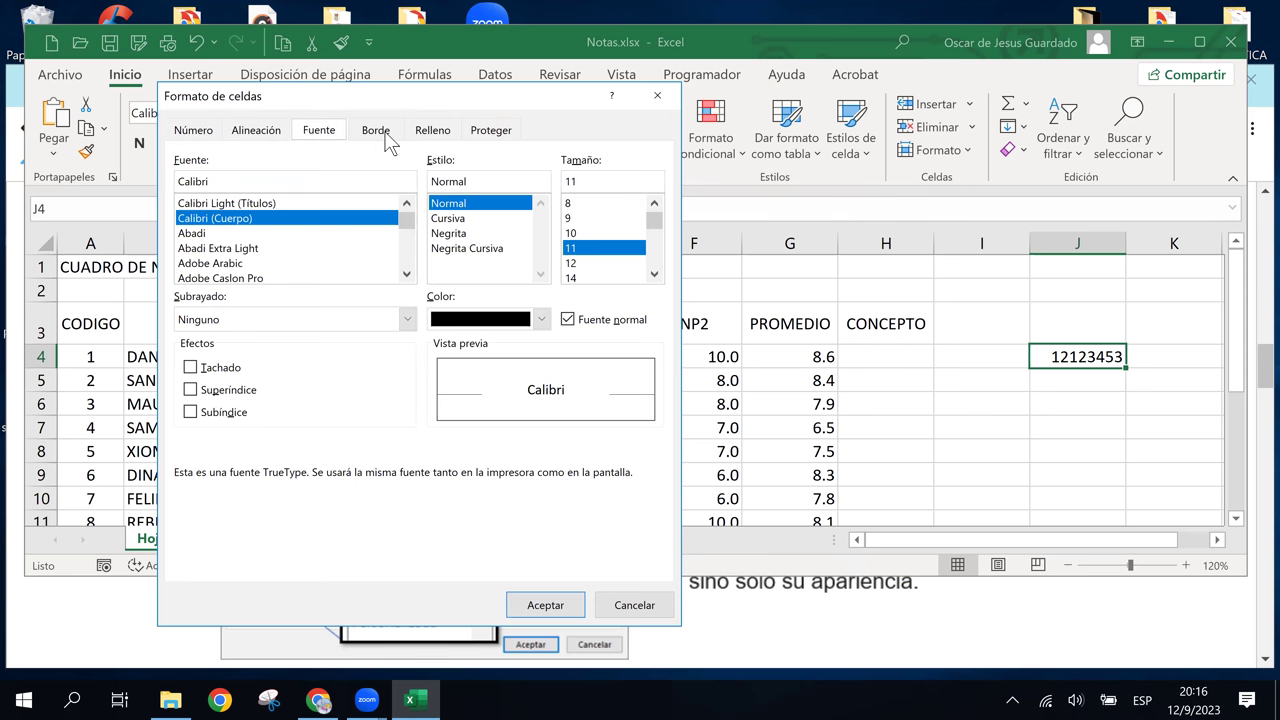
click(383, 136)
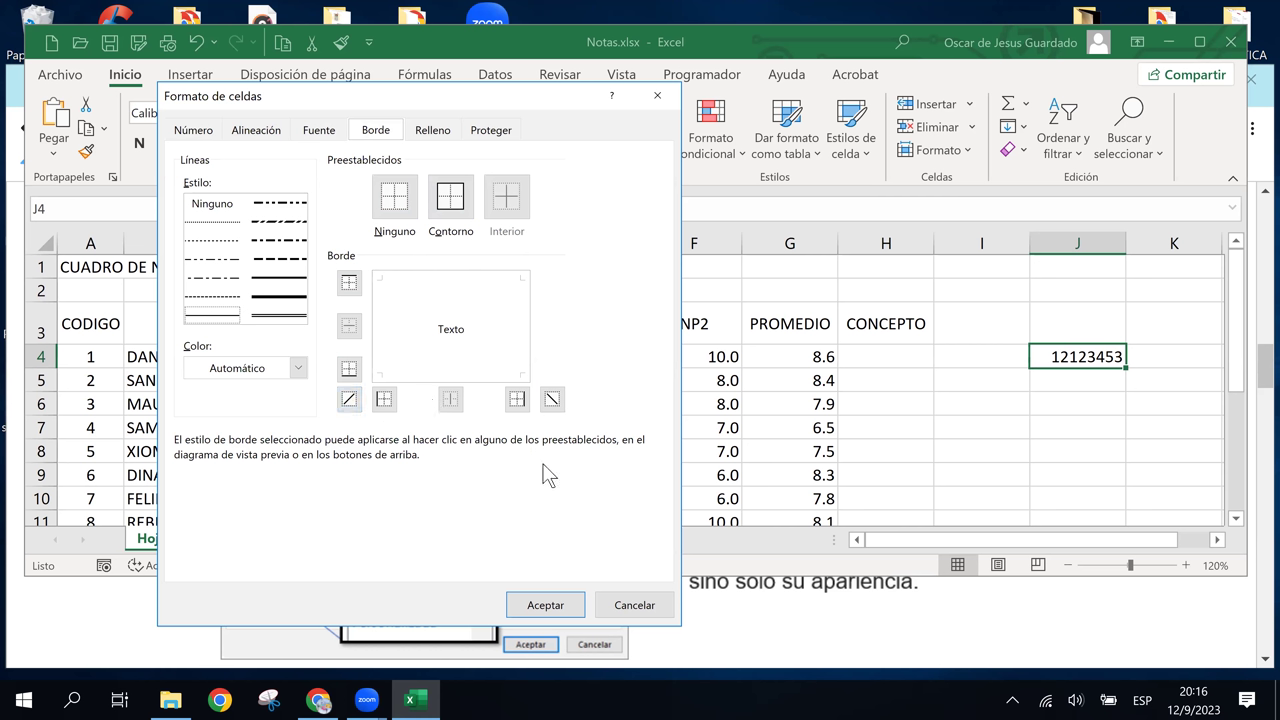
click(450, 197)
click(551, 396)
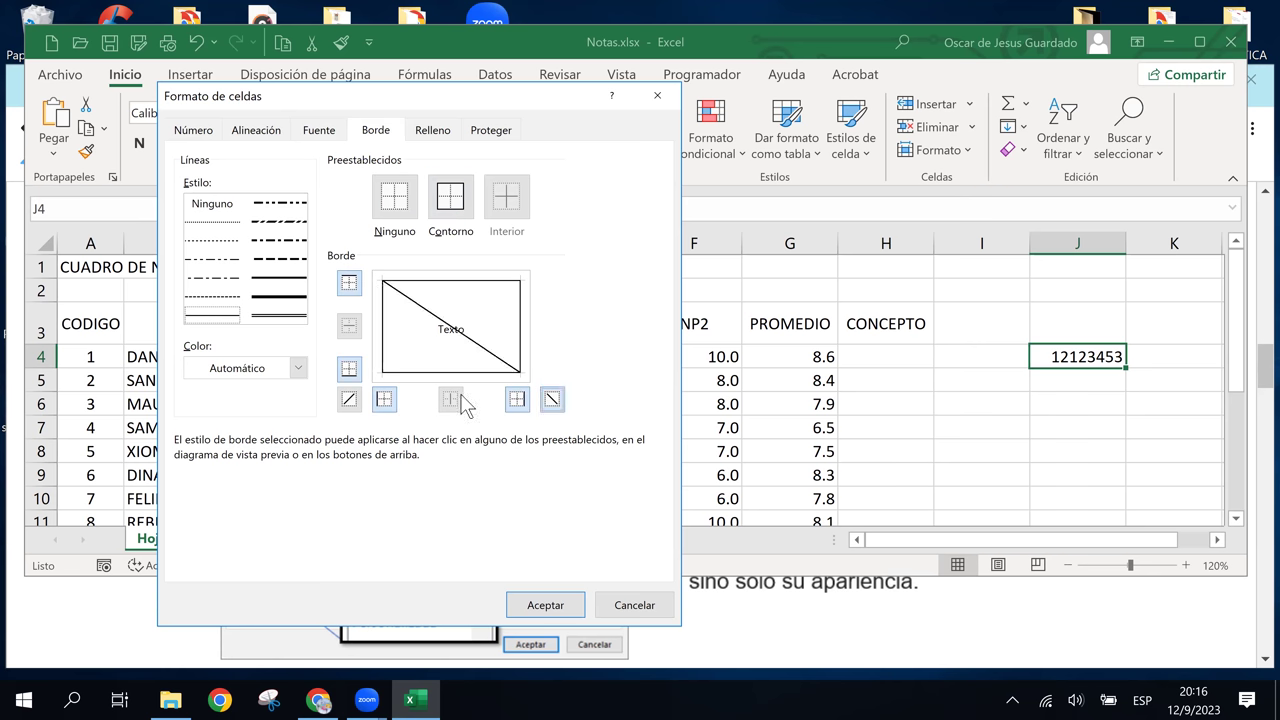
click(517, 398)
click(347, 368)
click(348, 283)
click(383, 400)
click(350, 399)
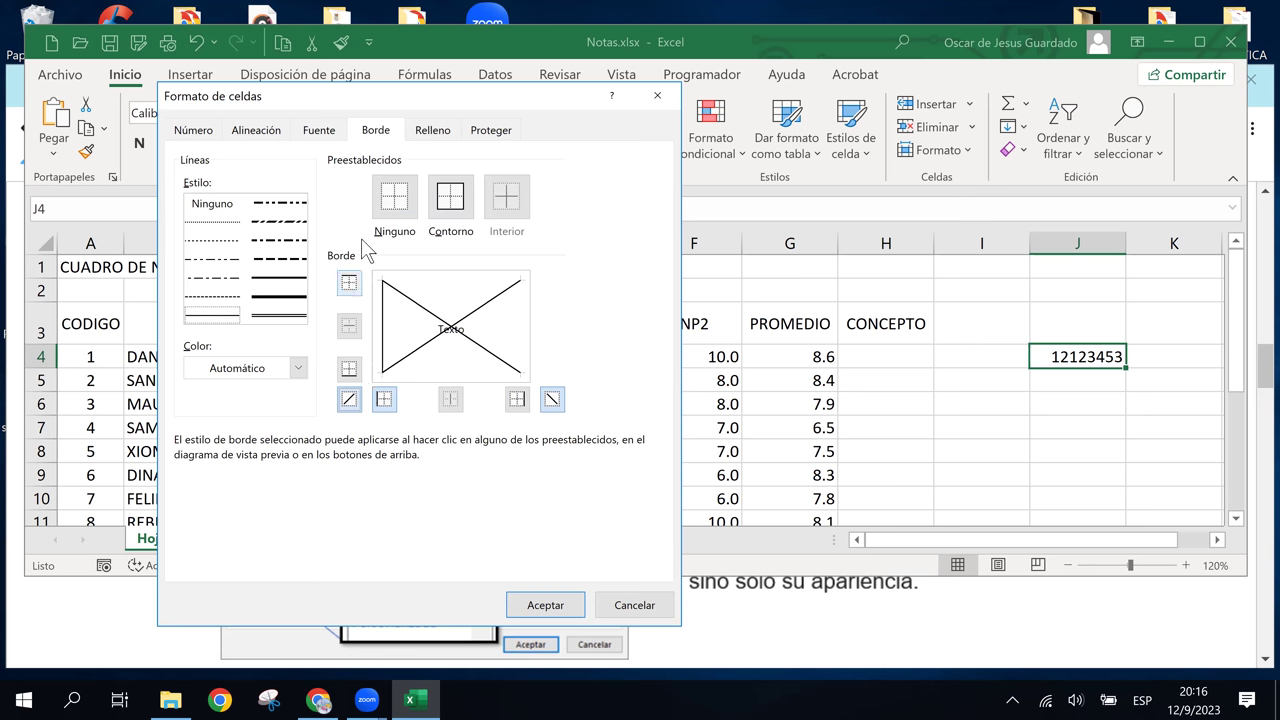
click(397, 205)
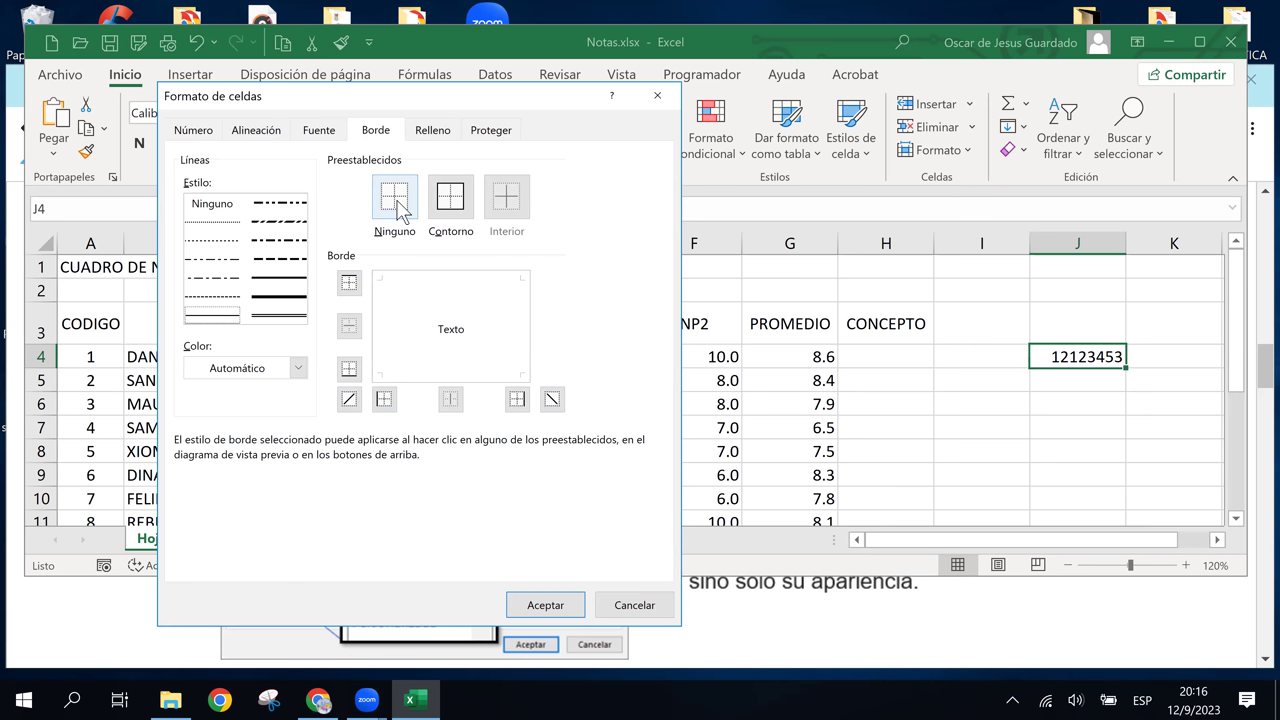
click(440, 132)
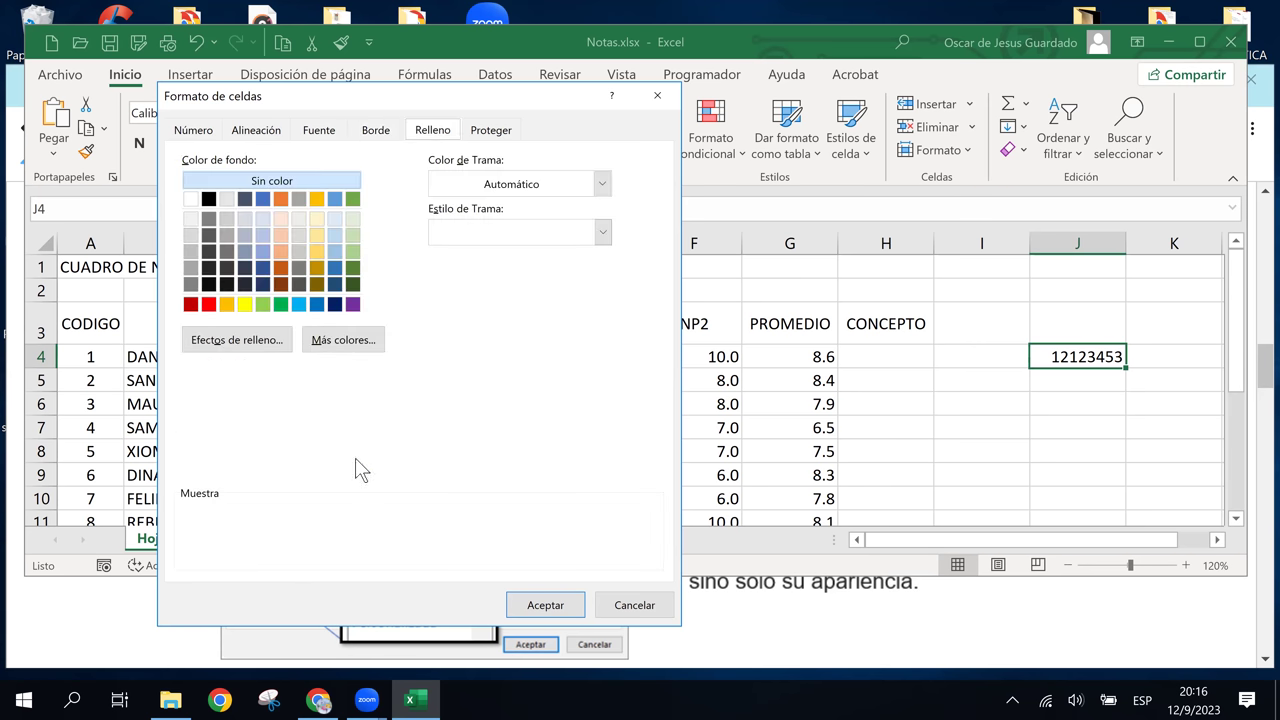
click(500, 130)
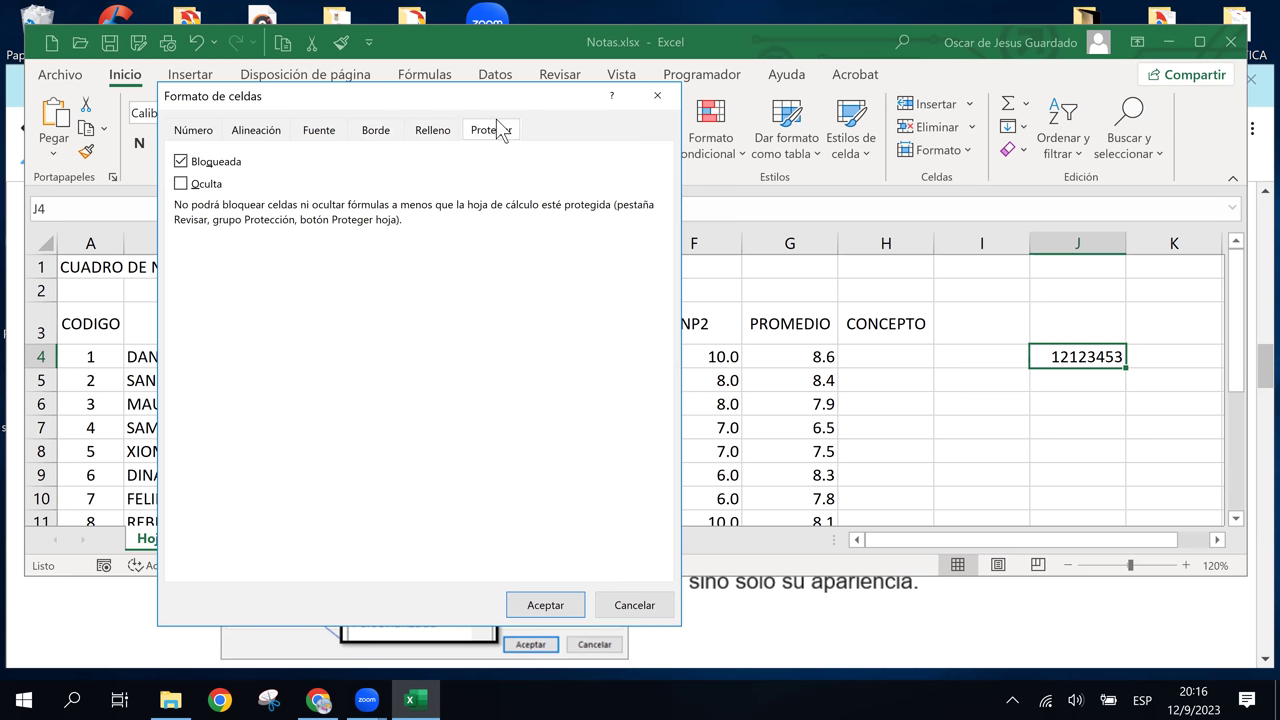
click(424, 136)
click(372, 133)
click(322, 133)
click(256, 133)
click(192, 133)
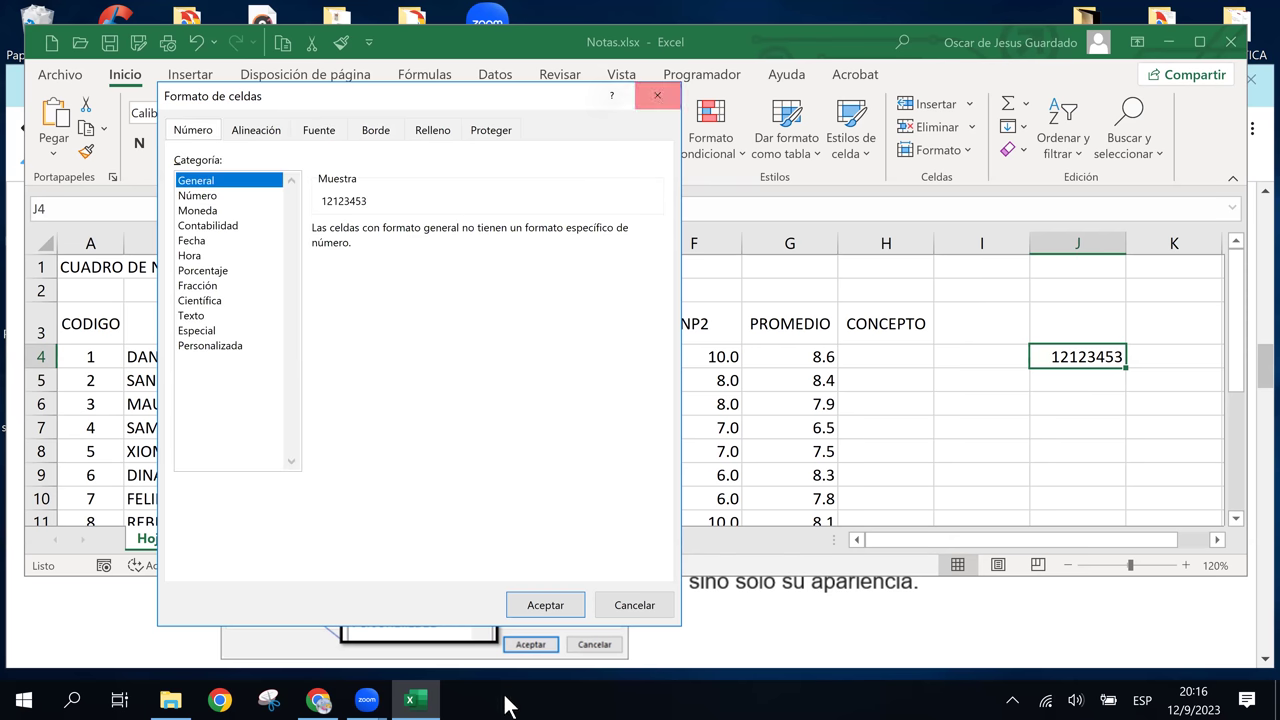
Close and reopen Formato de celdas, moving it right to uncover columns A–D.
click(634, 605)
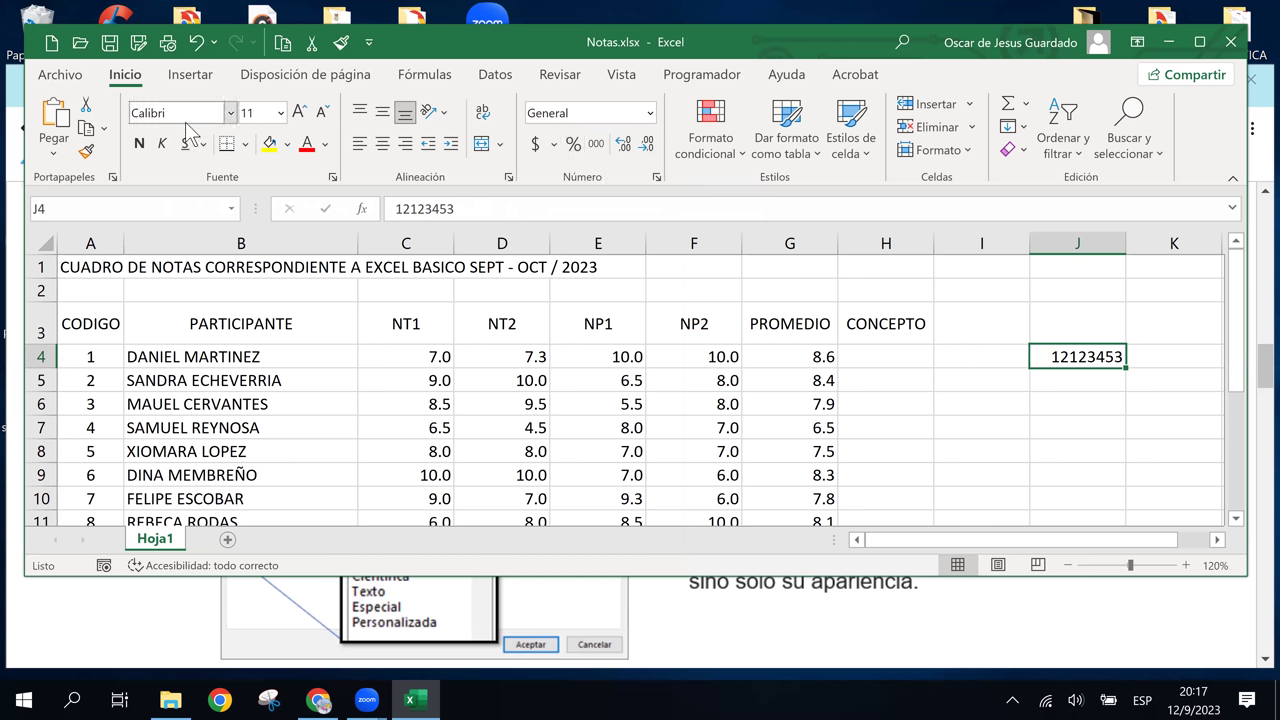
click(655, 178)
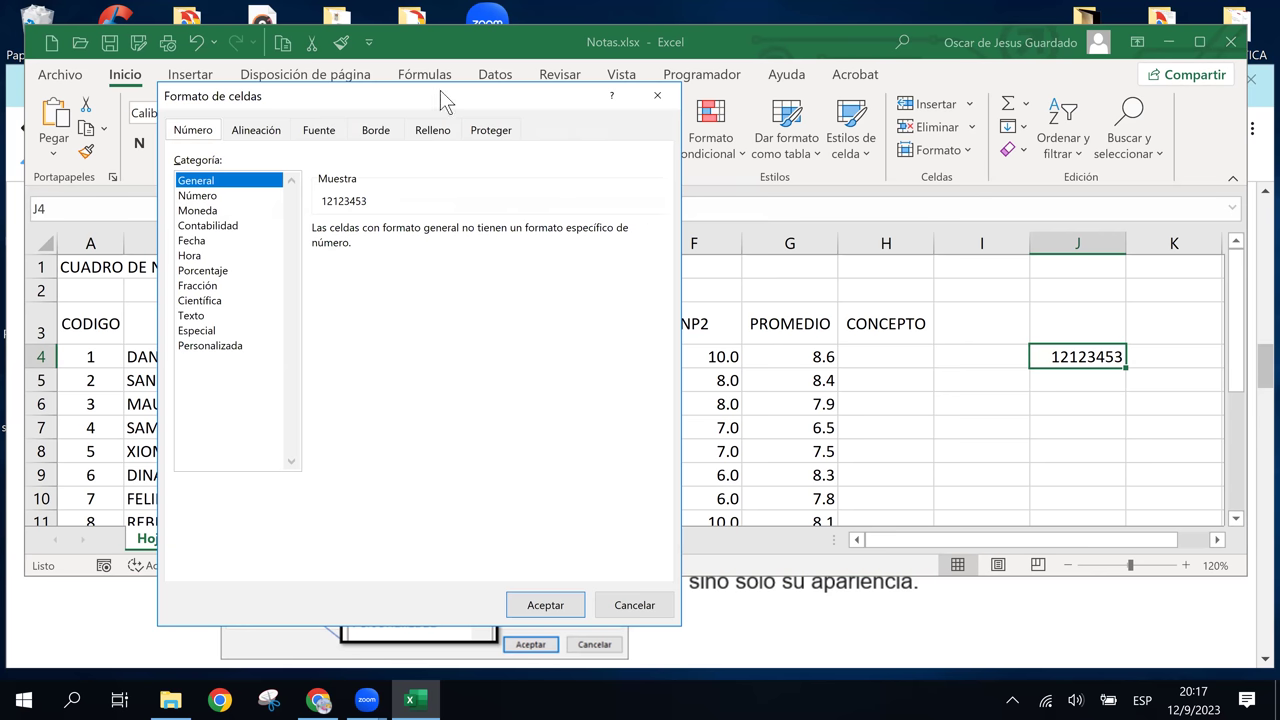
drag(443, 100, 875, 138)
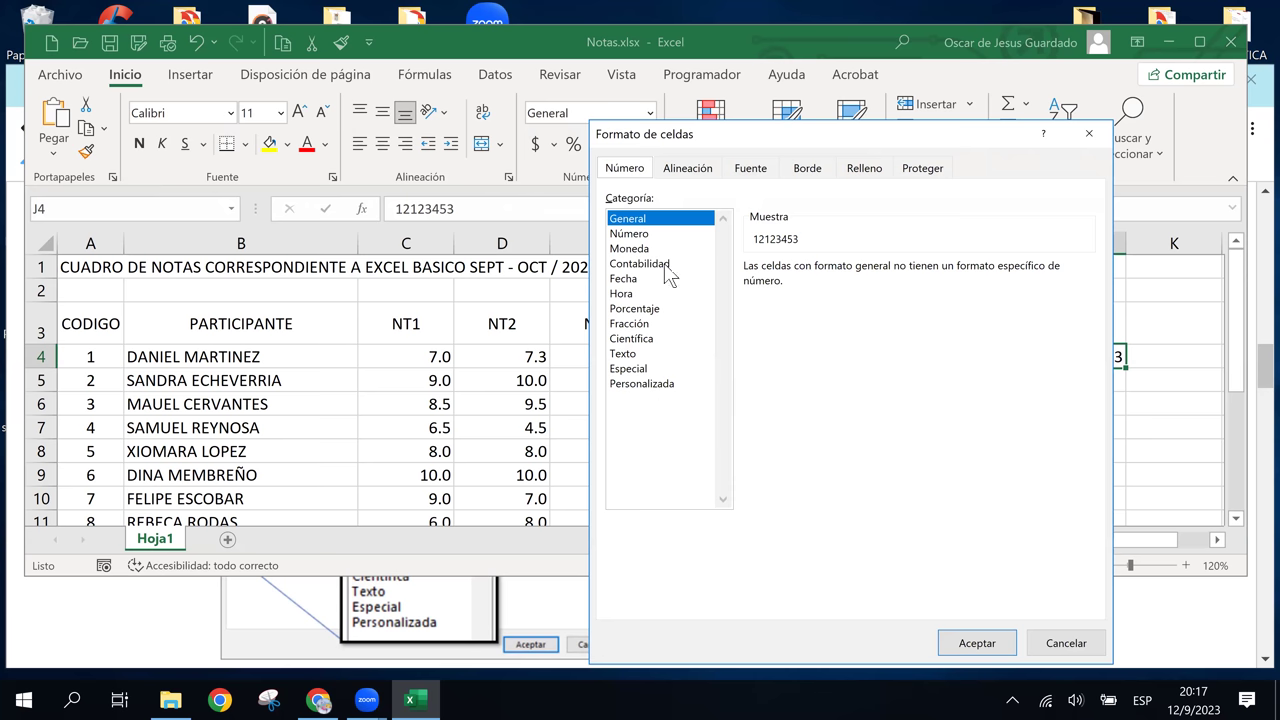
drag(665, 134, 758, 129)
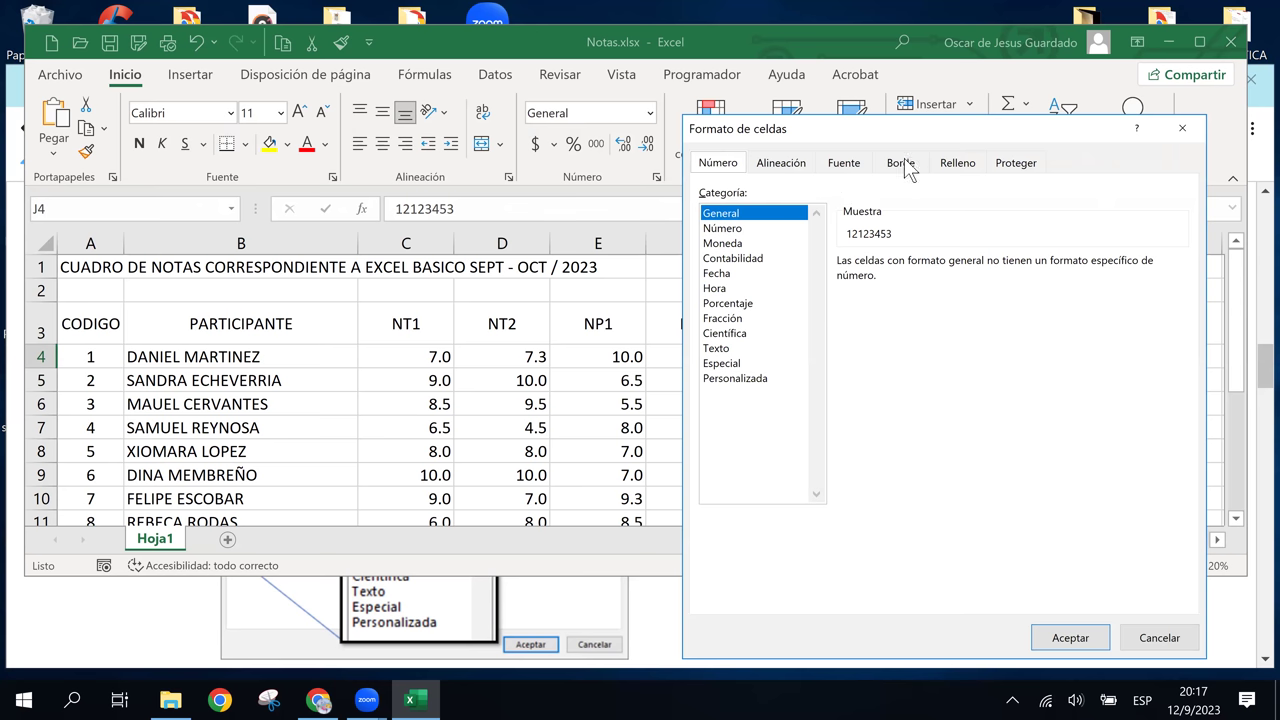
Browse the Relleno and Número tabs, close the dialog, and clear 12123453 from J4.
click(960, 163)
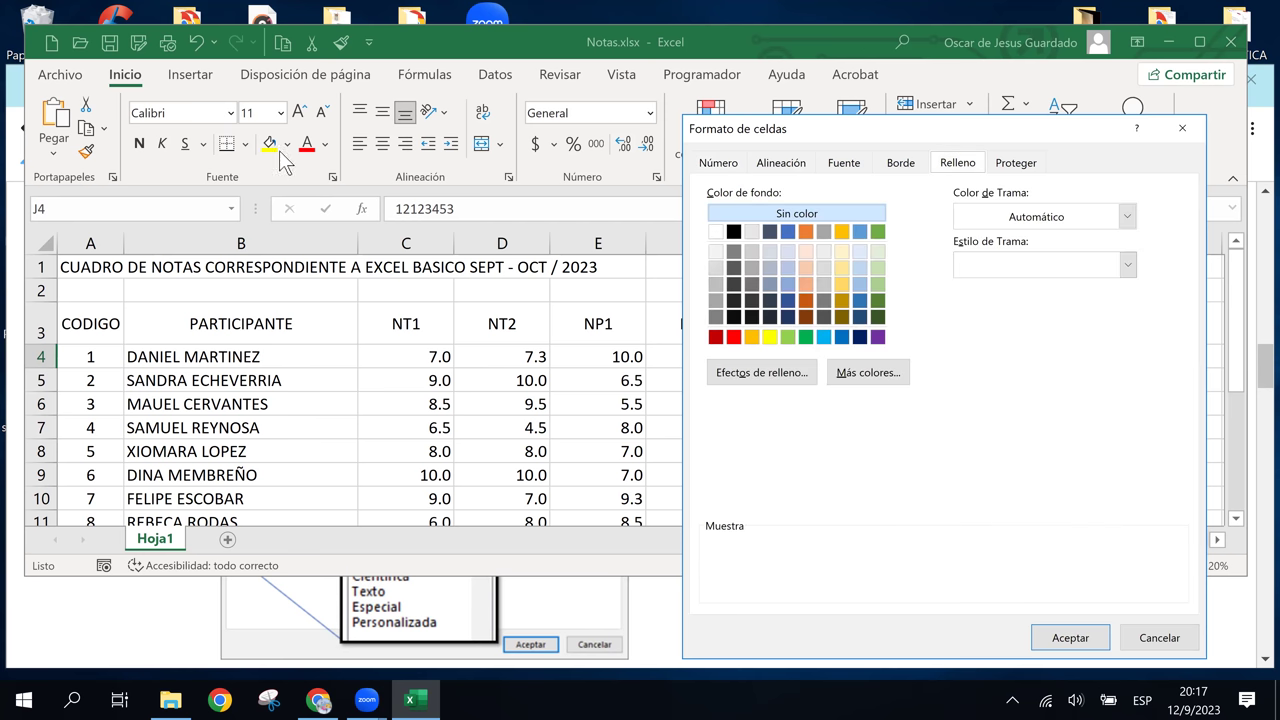
click(719, 165)
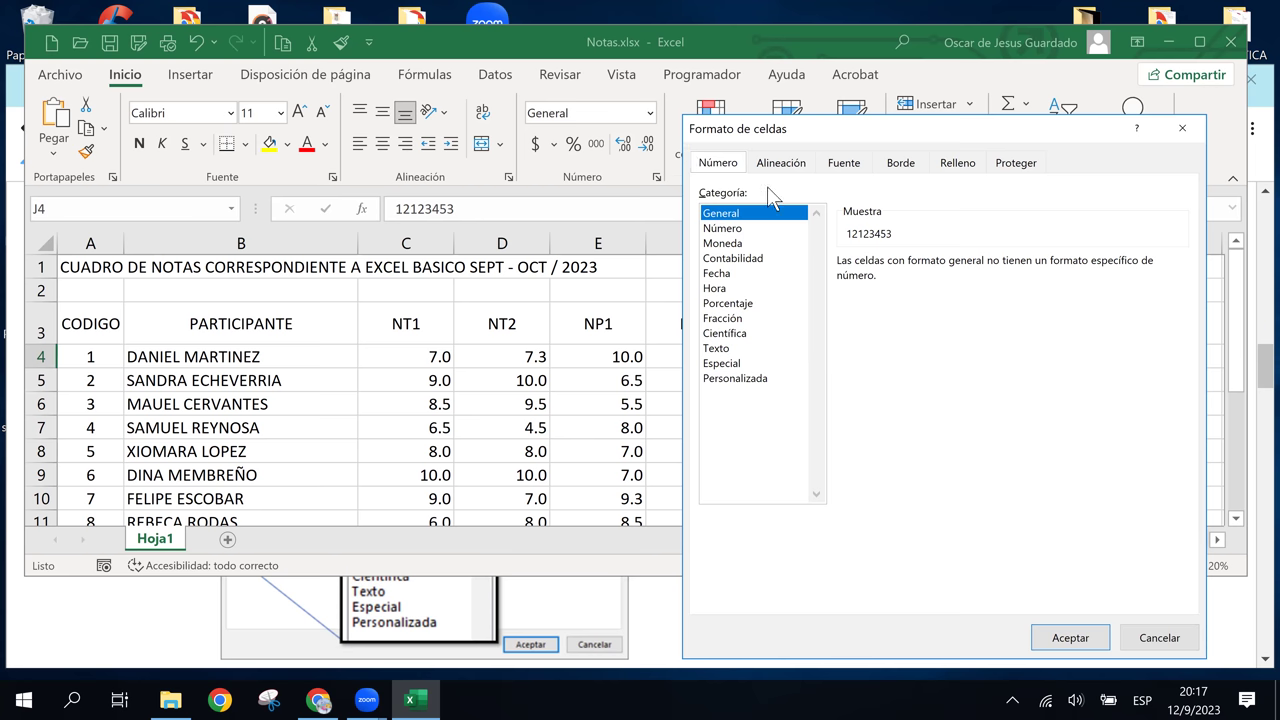
click(1181, 128)
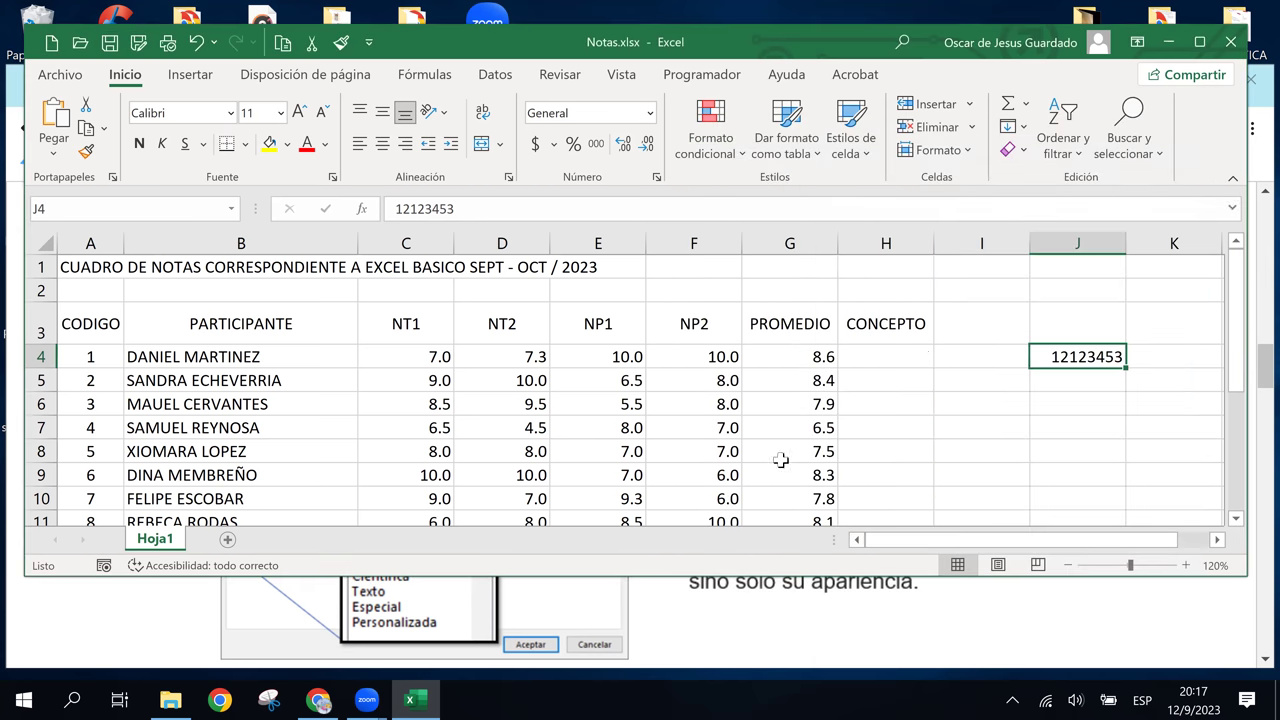
key(Delete)
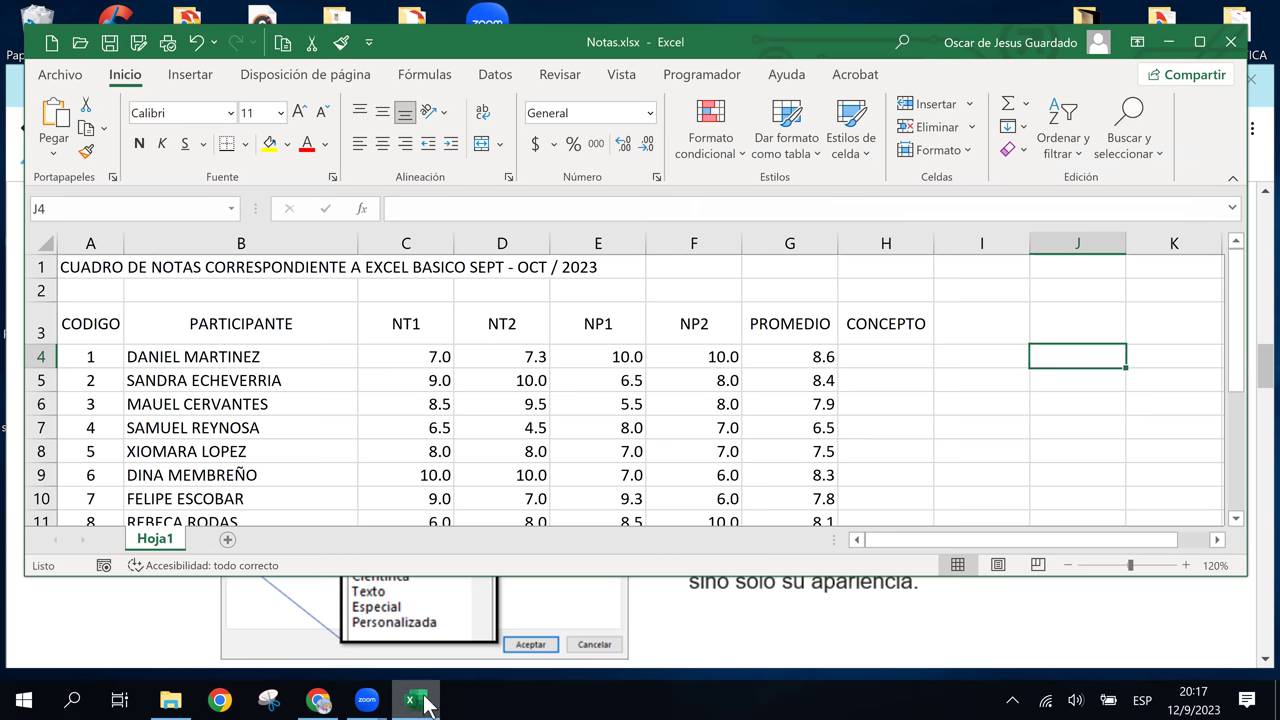
Switch to lesson 1.5 in Chrome and scroll down to the FORMATO DE ALINEACIÓN section.
click(318, 702)
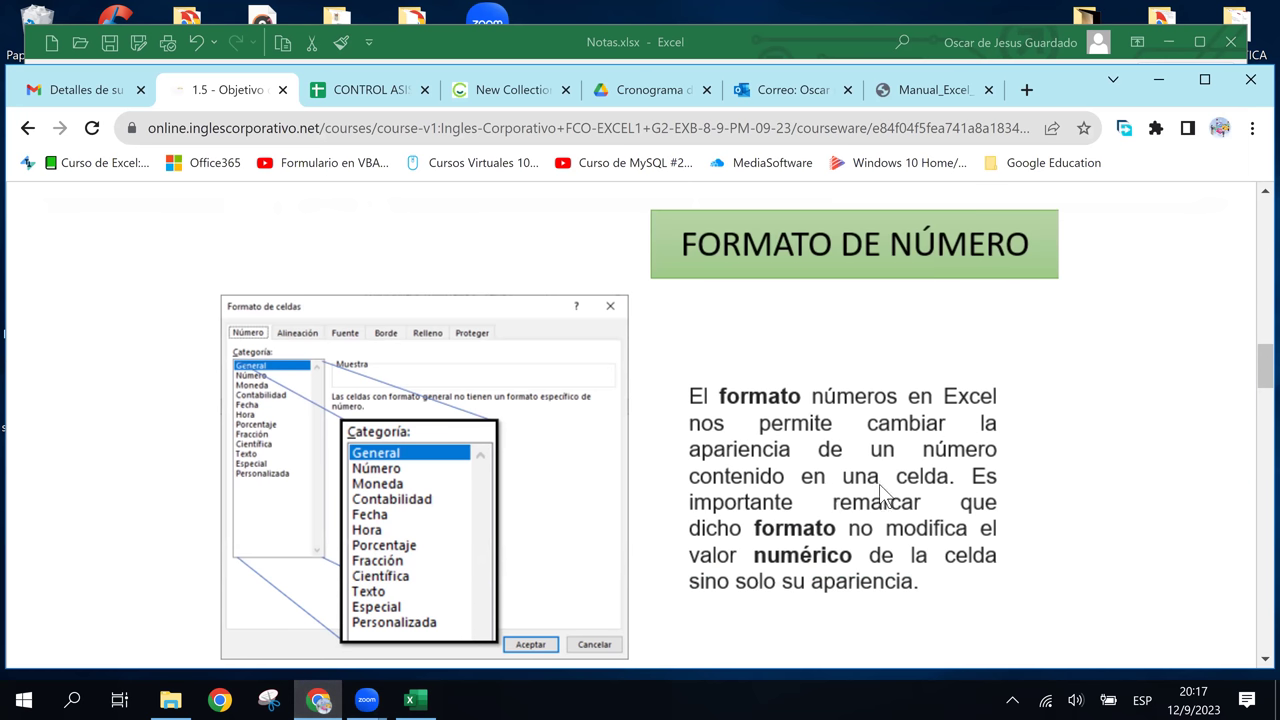
scroll(708, 560, down, 2)
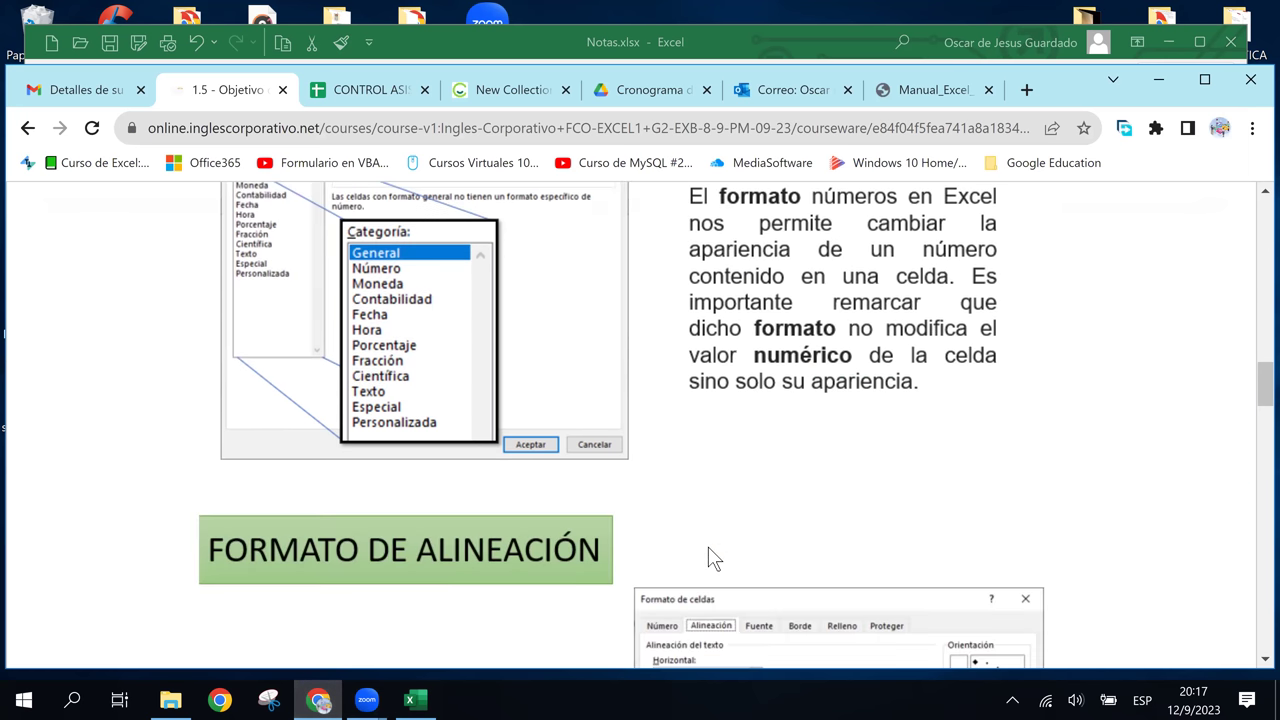
scroll(708, 560, down, 1)
scroll(708, 556, down, 1)
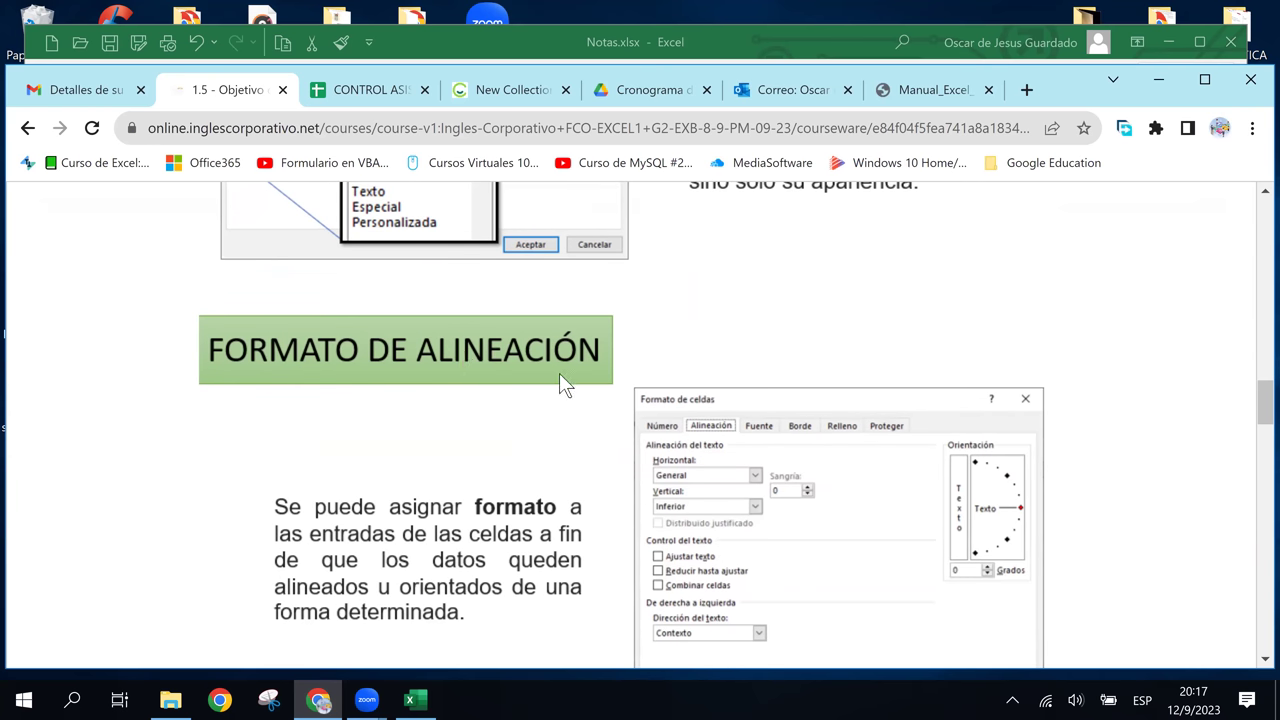
scroll(559, 373, down, 2)
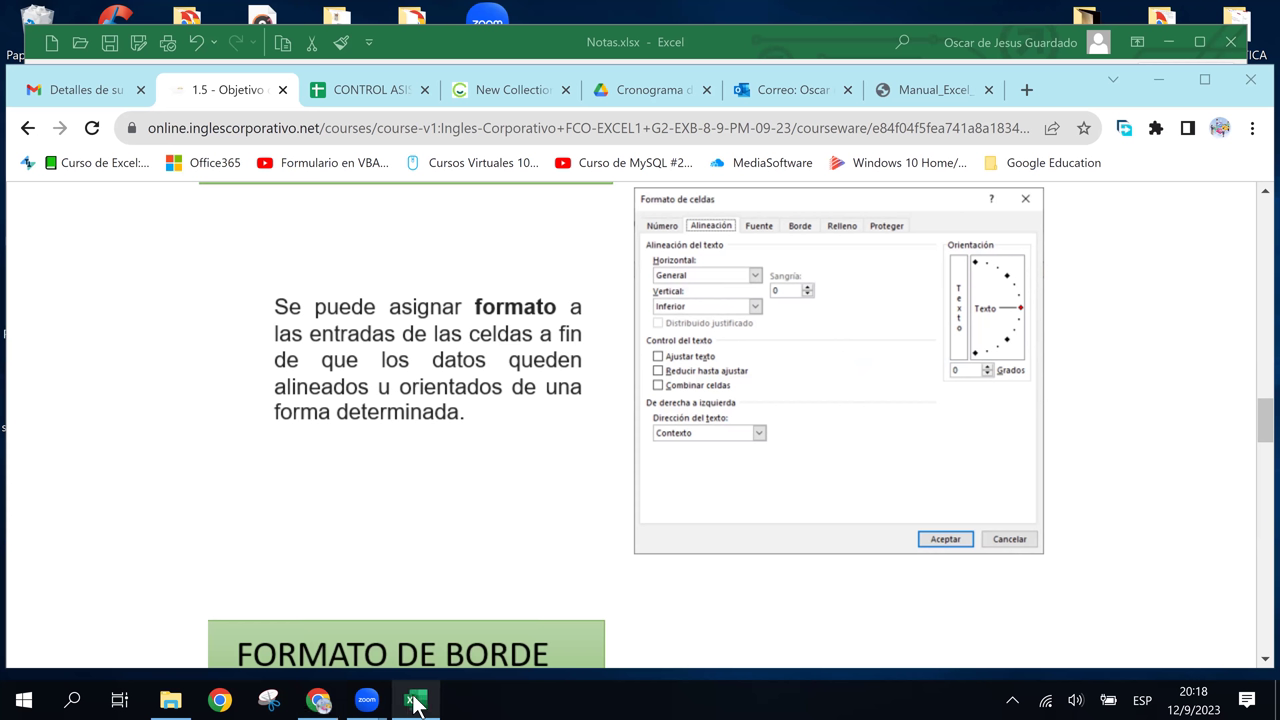
click(416, 702)
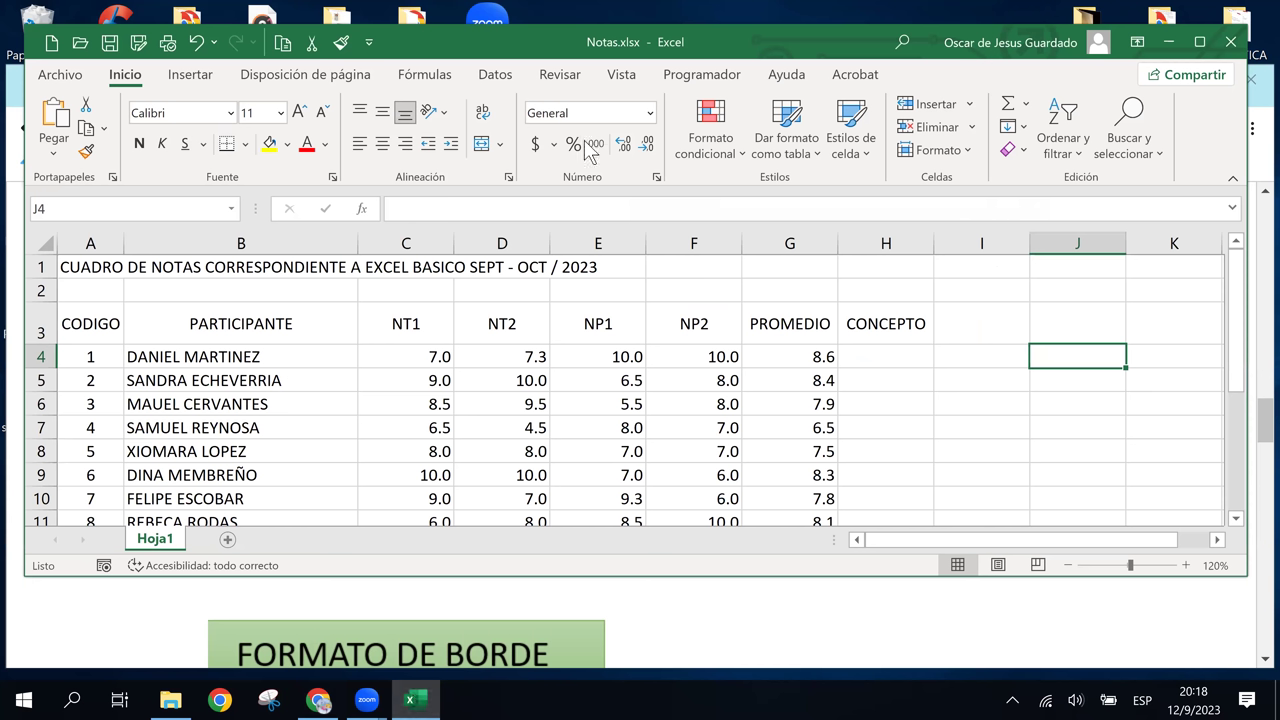
click(657, 178)
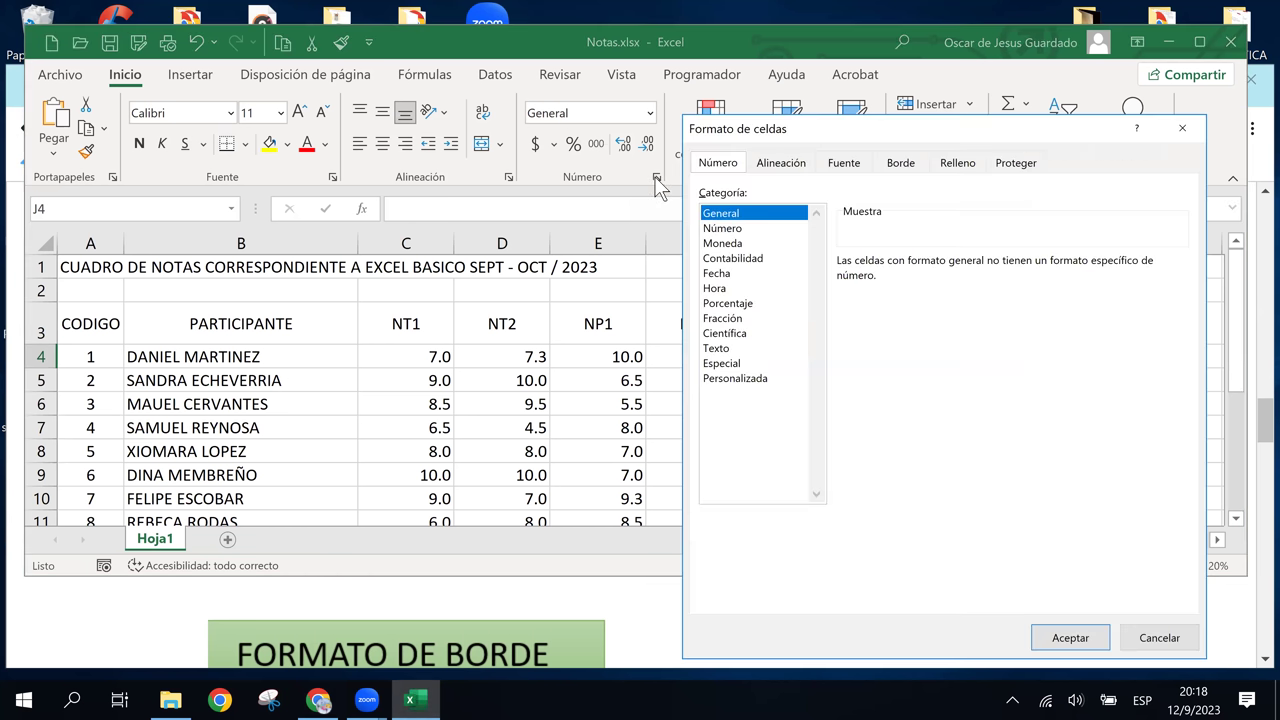
click(804, 164)
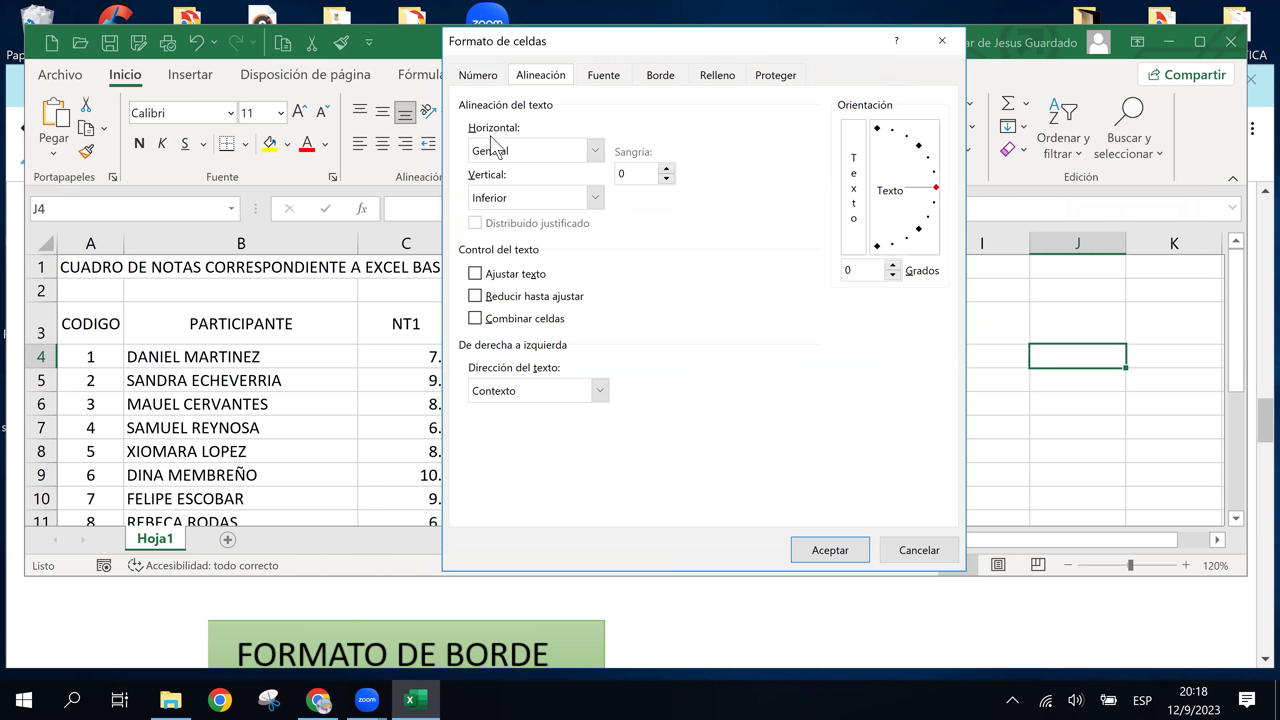
click(594, 152)
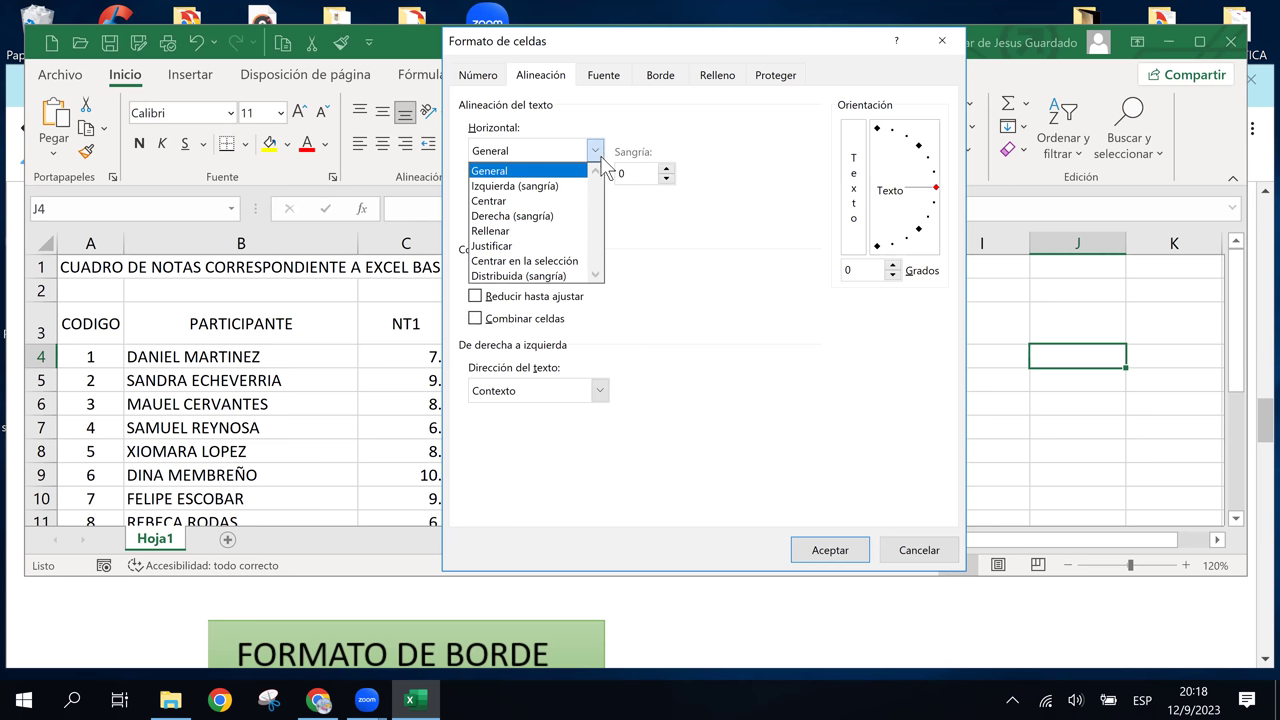
click(606, 166)
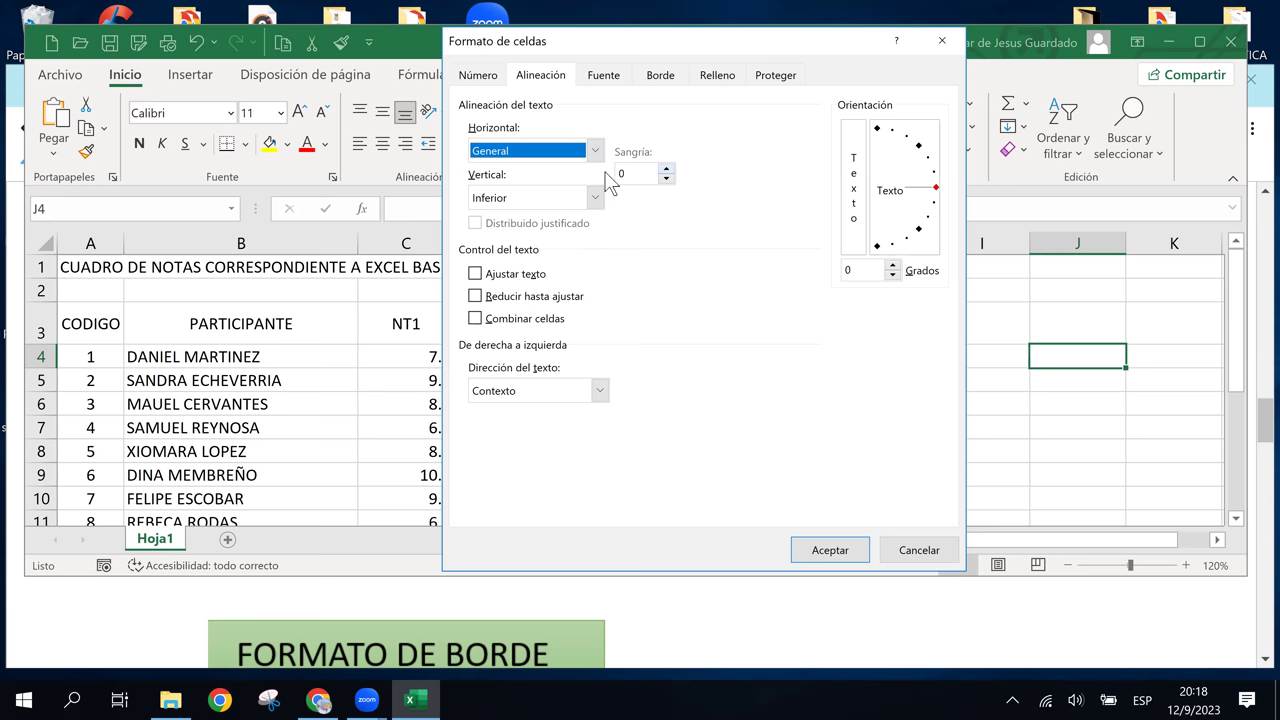
click(592, 202)
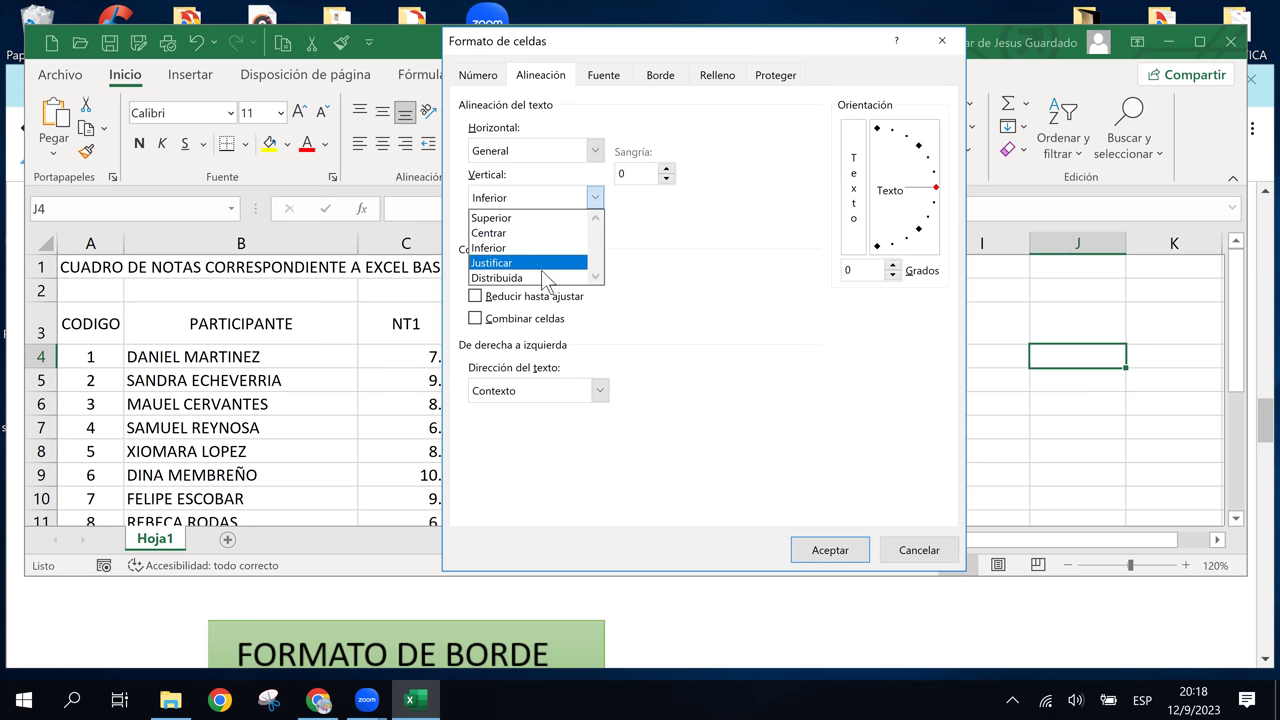
click(596, 197)
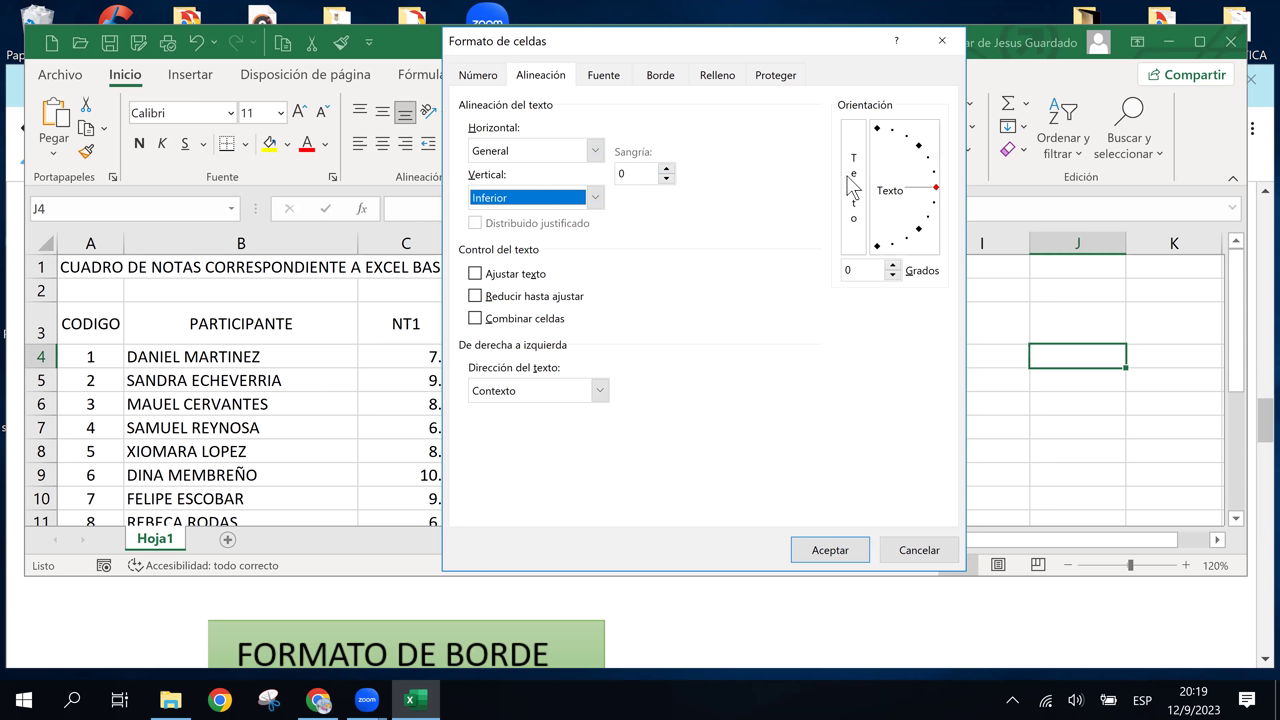
click(920, 150)
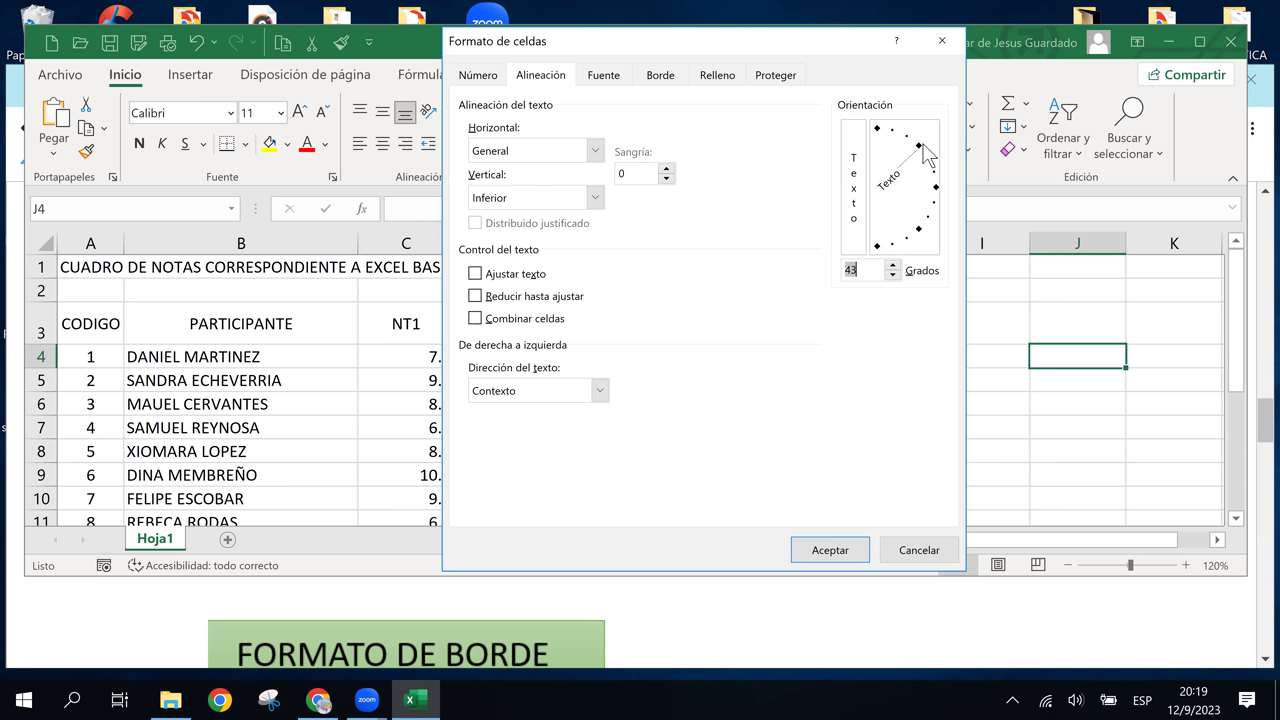
click(920, 230)
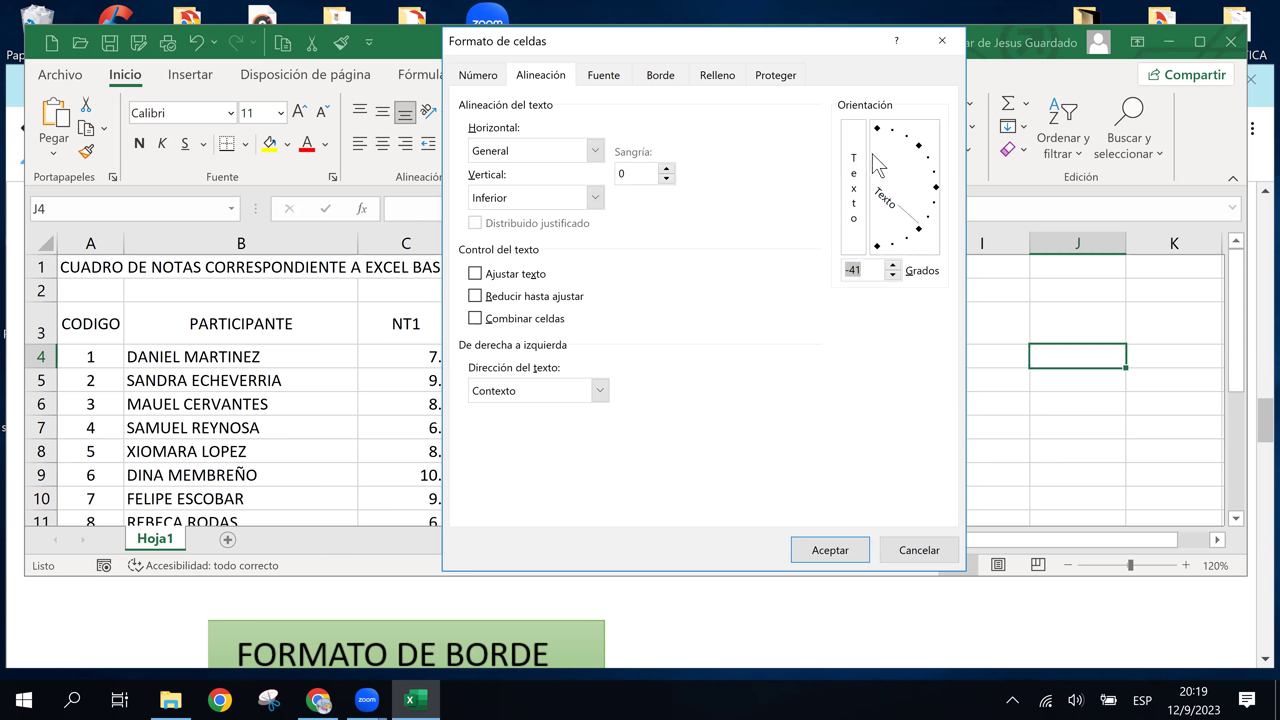
click(917, 150)
click(936, 188)
click(905, 545)
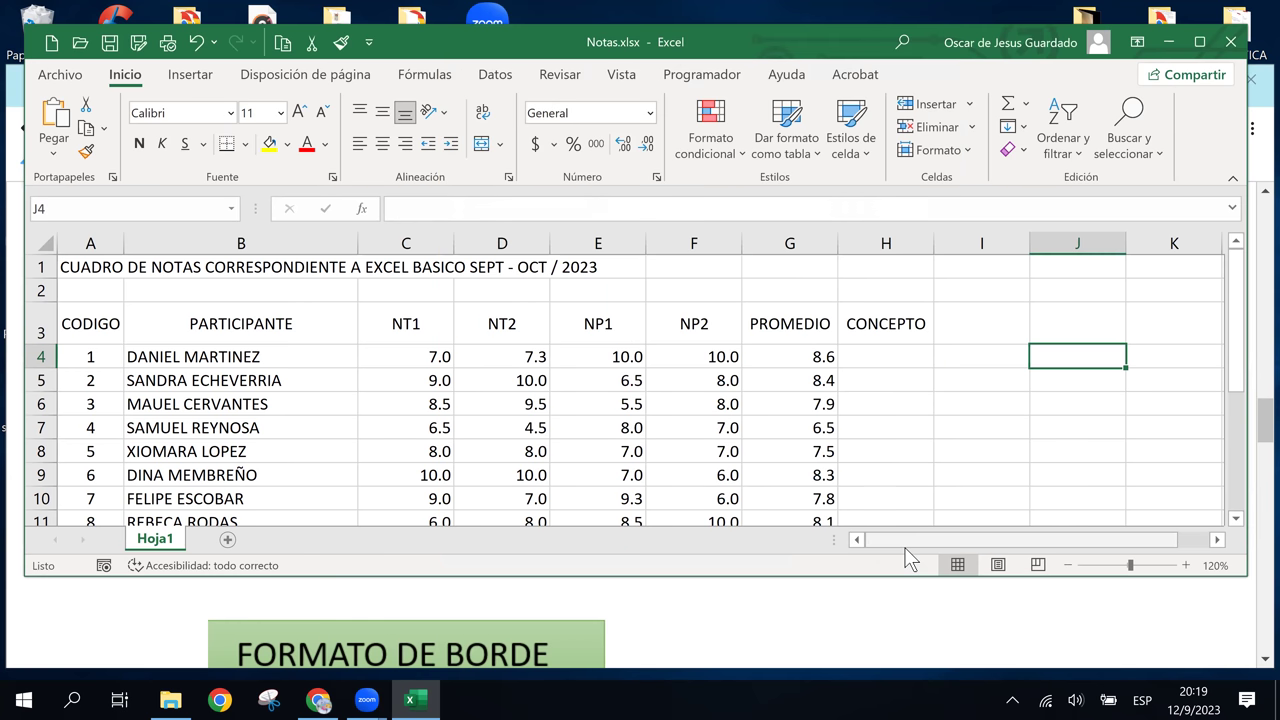
click(880, 362)
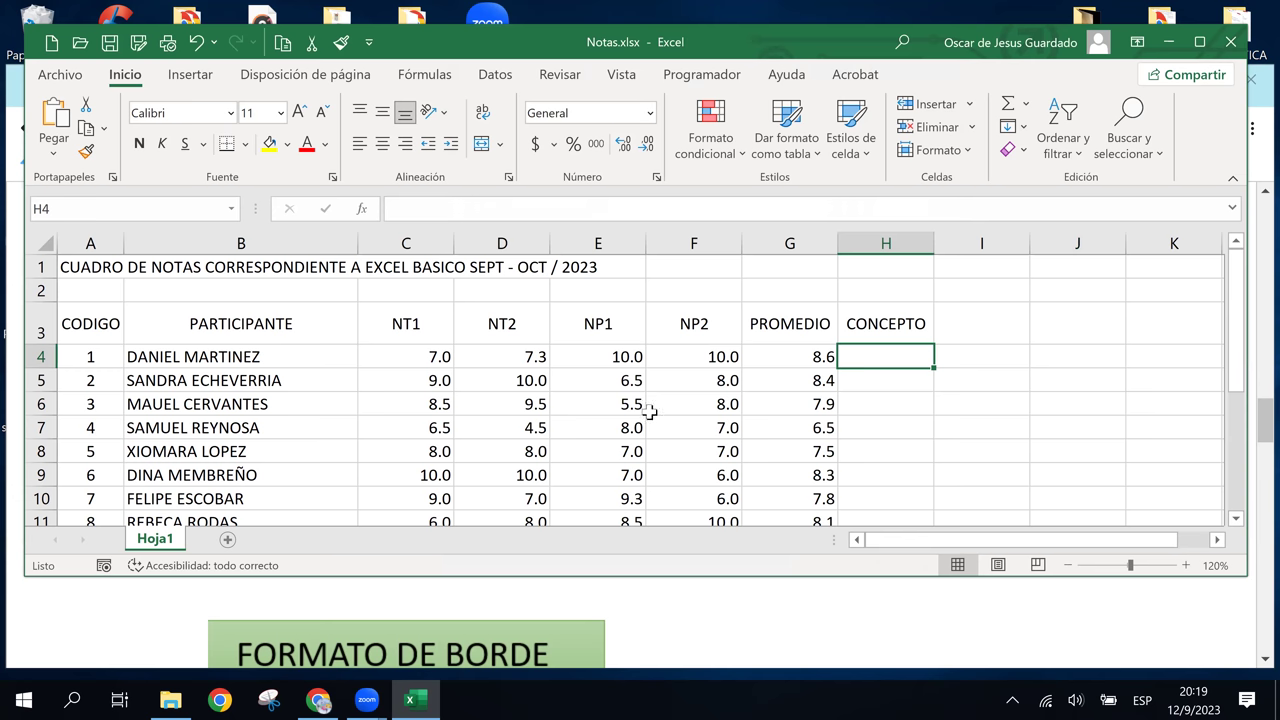
click(641, 630)
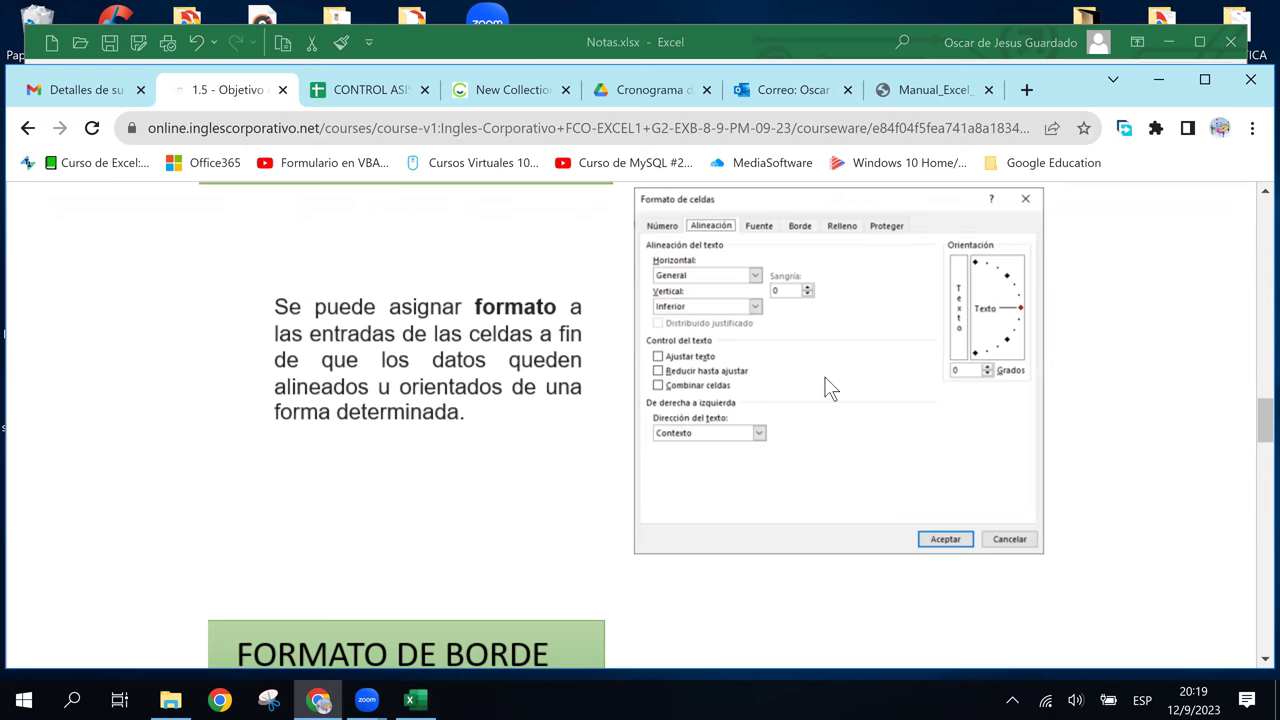
scroll(531, 394, down, 2)
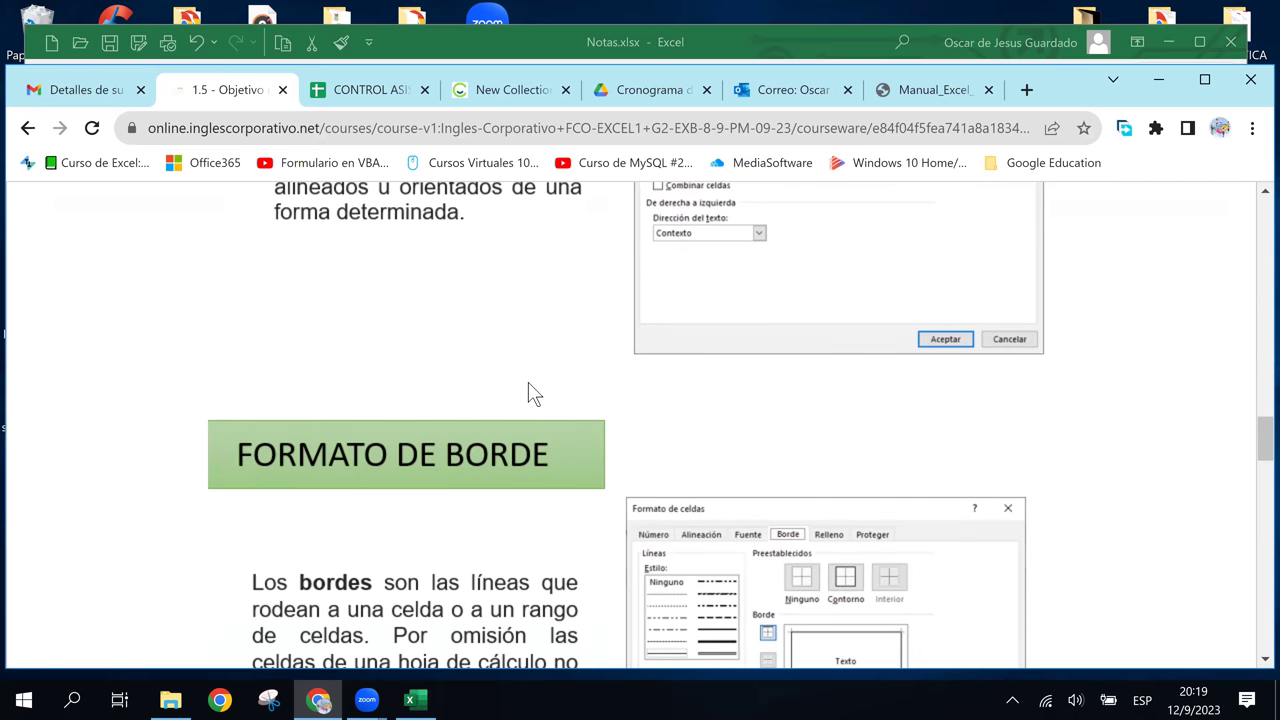
scroll(531, 394, down, 1)
scroll(594, 391, down, 1)
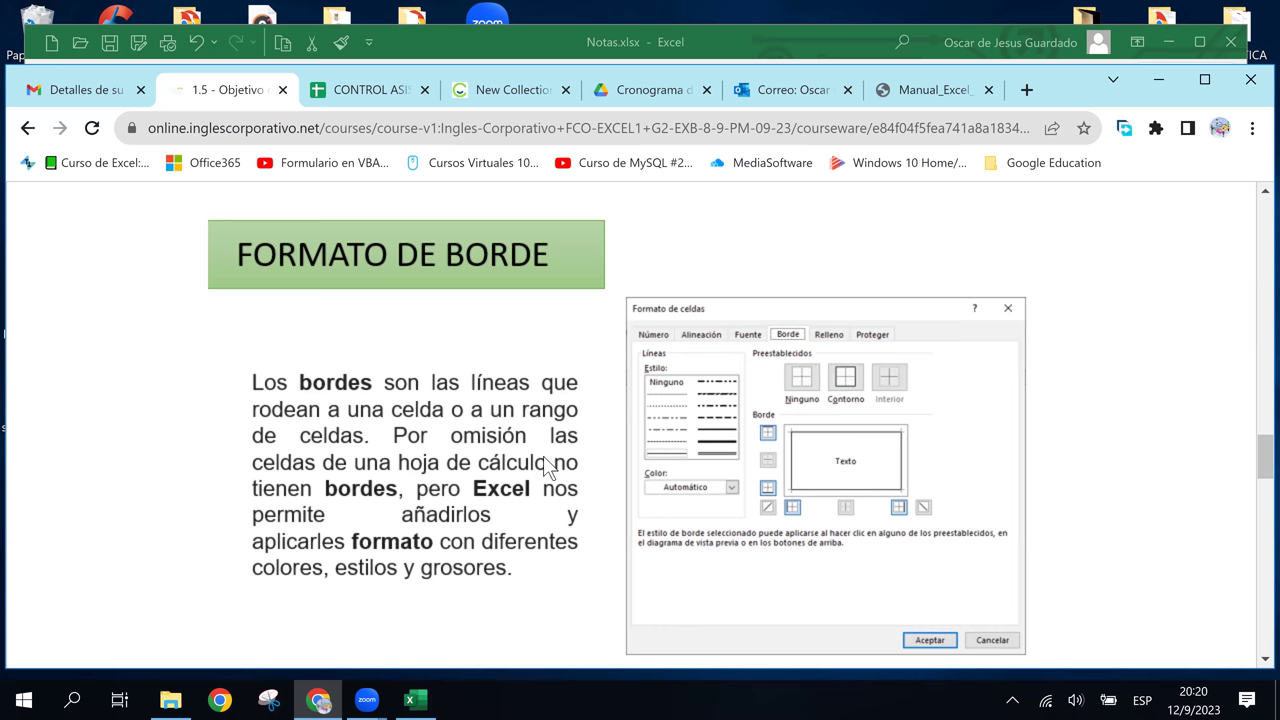
click(415, 700)
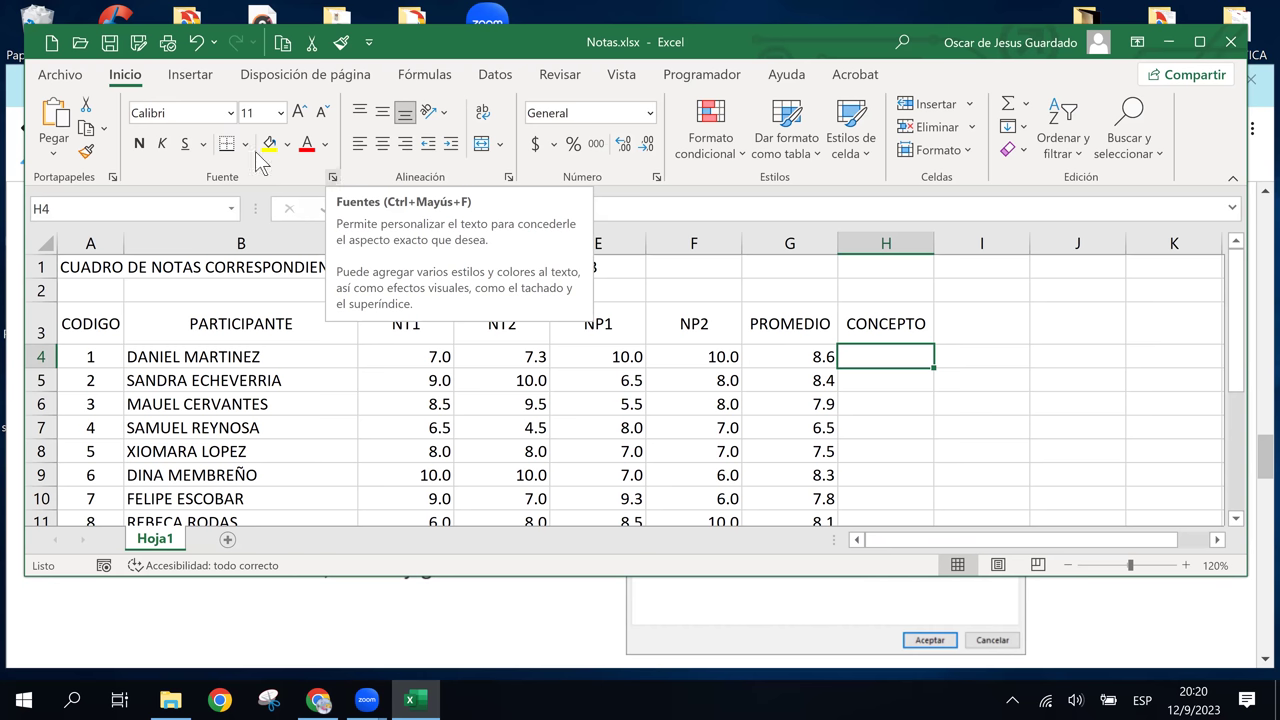
click(333, 177)
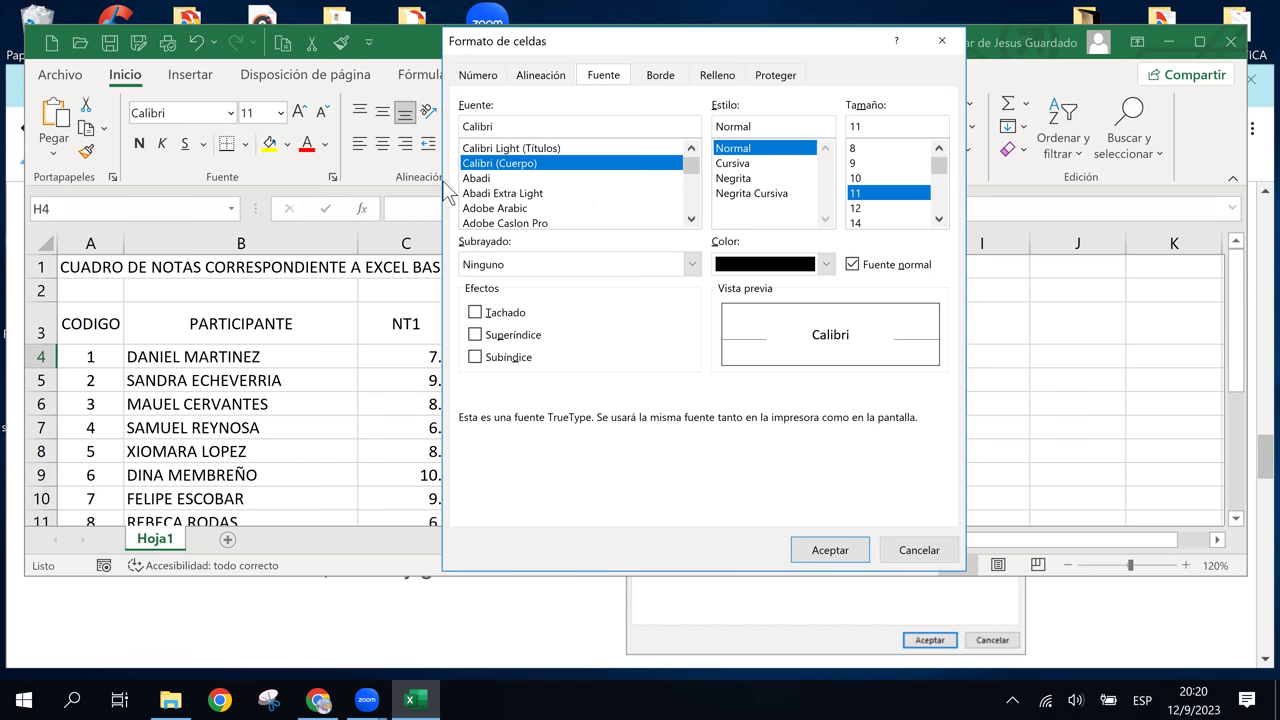
drag(605, 52, 609, 192)
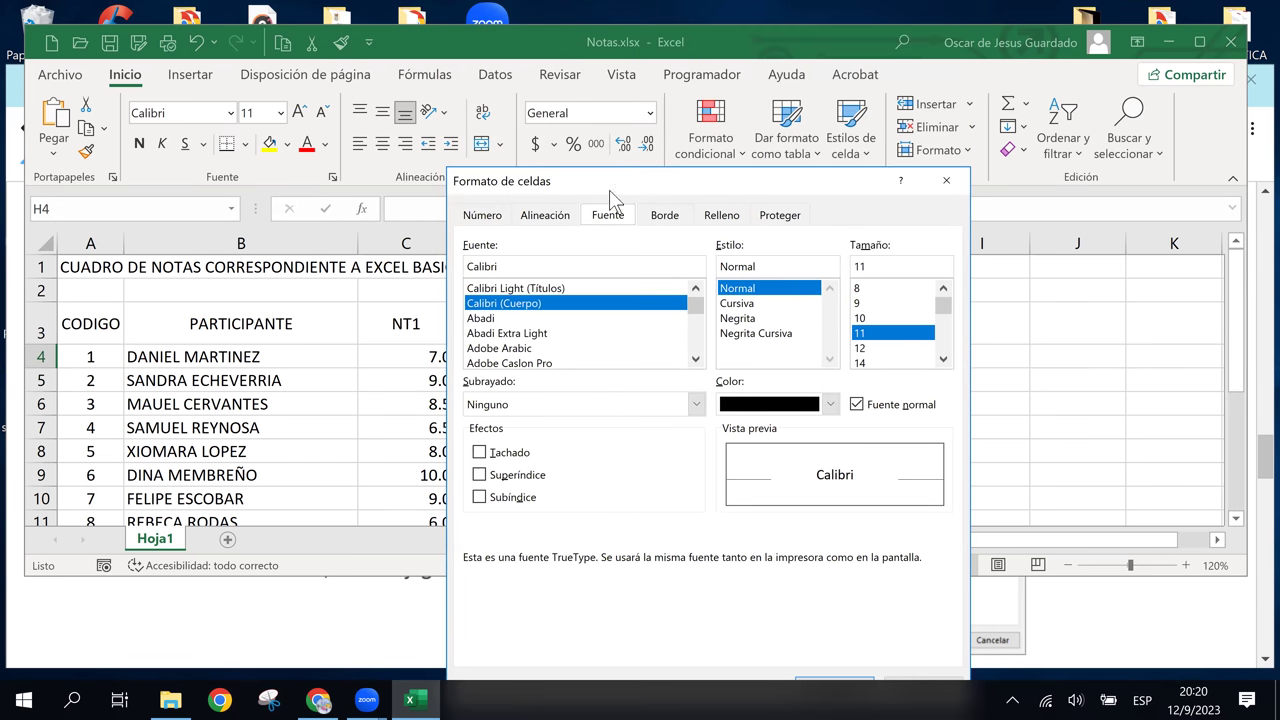
drag(662, 183, 502, 114)
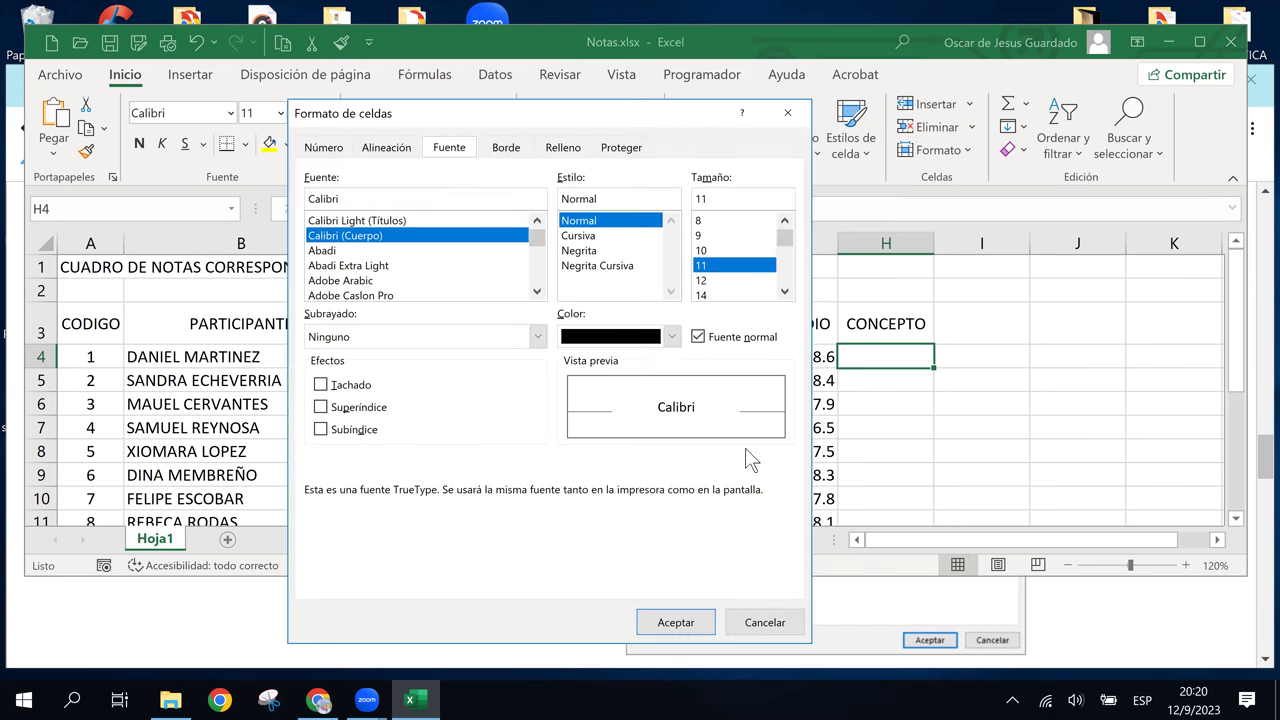
click(503, 150)
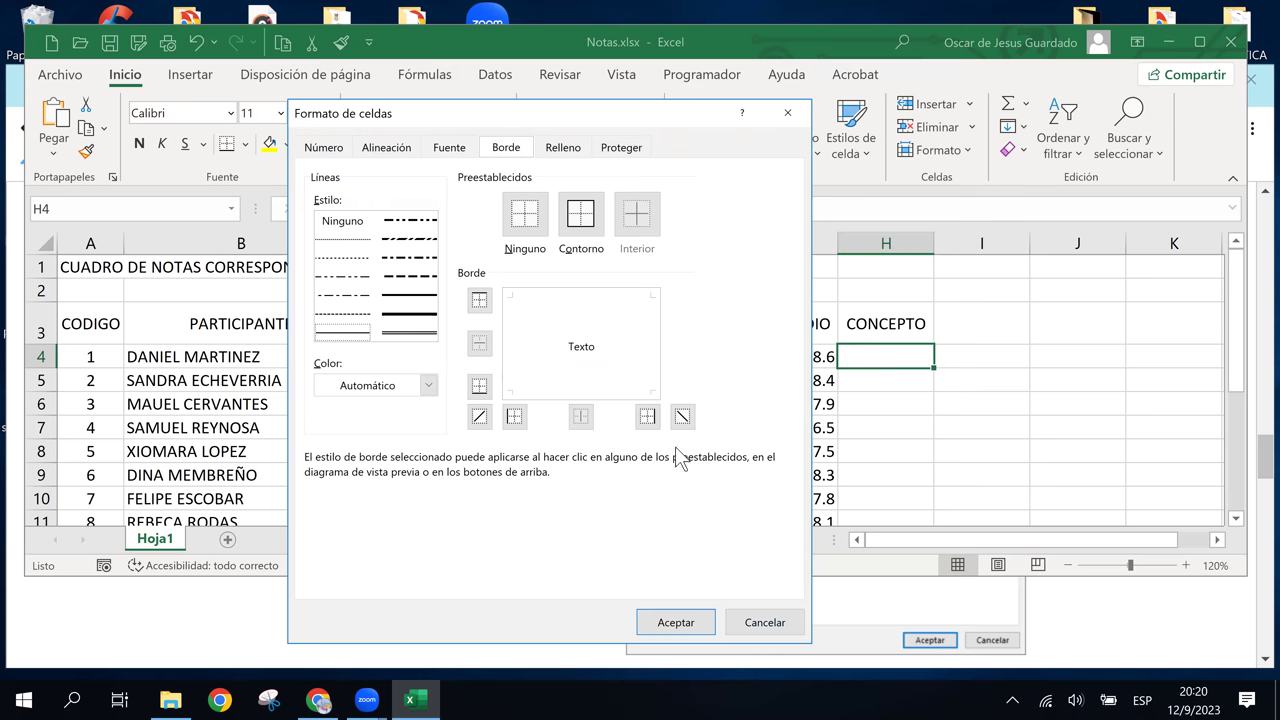
click(770, 623)
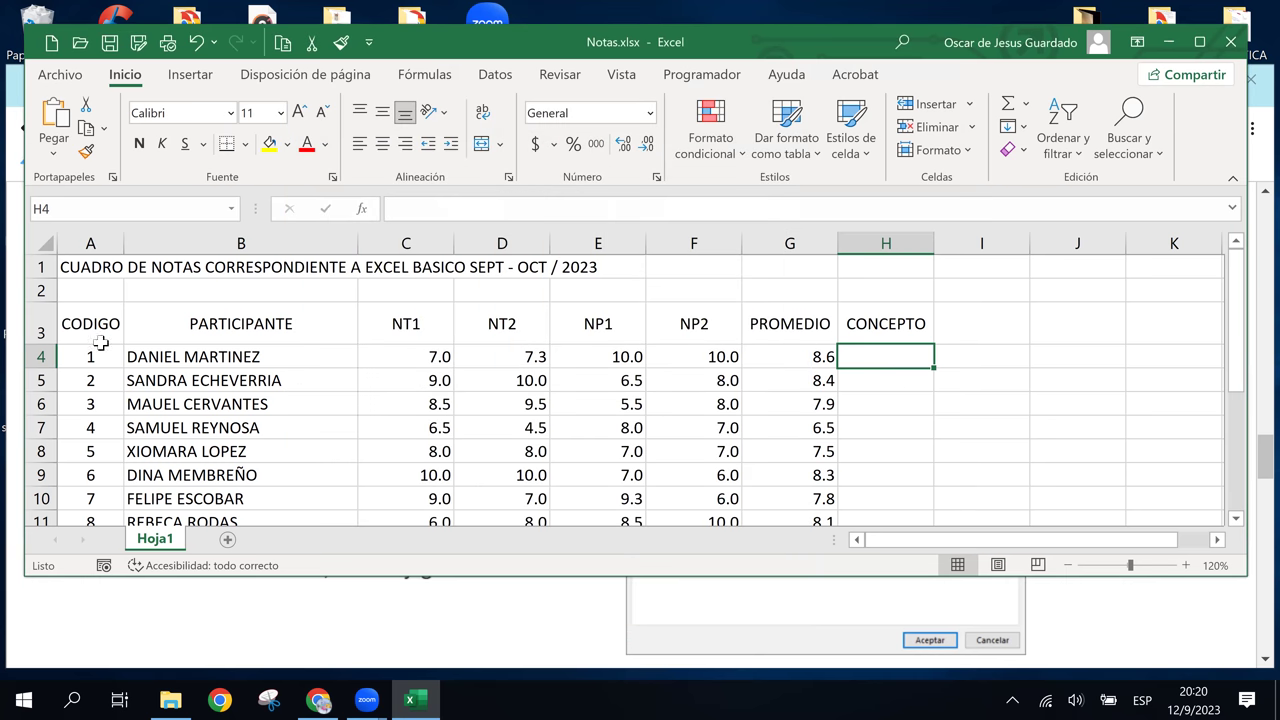
Apply Borde exterior grueso to the grade table range A3:H11.
mouse_move(93, 322)
mouse_down()
mouse_move(840, 537)
mouse_move(887, 433)
mouse_move(866, 449)
mouse_up()
scroll(855, 457, up, 1)
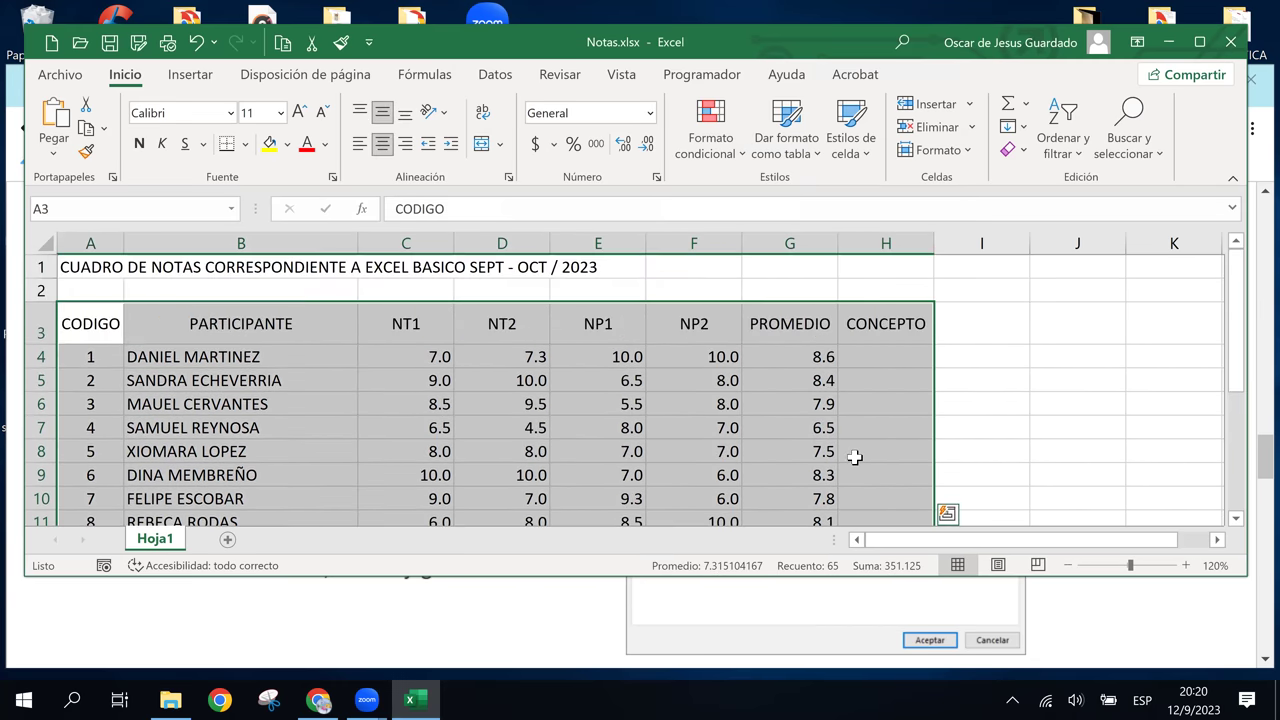
click(246, 145)
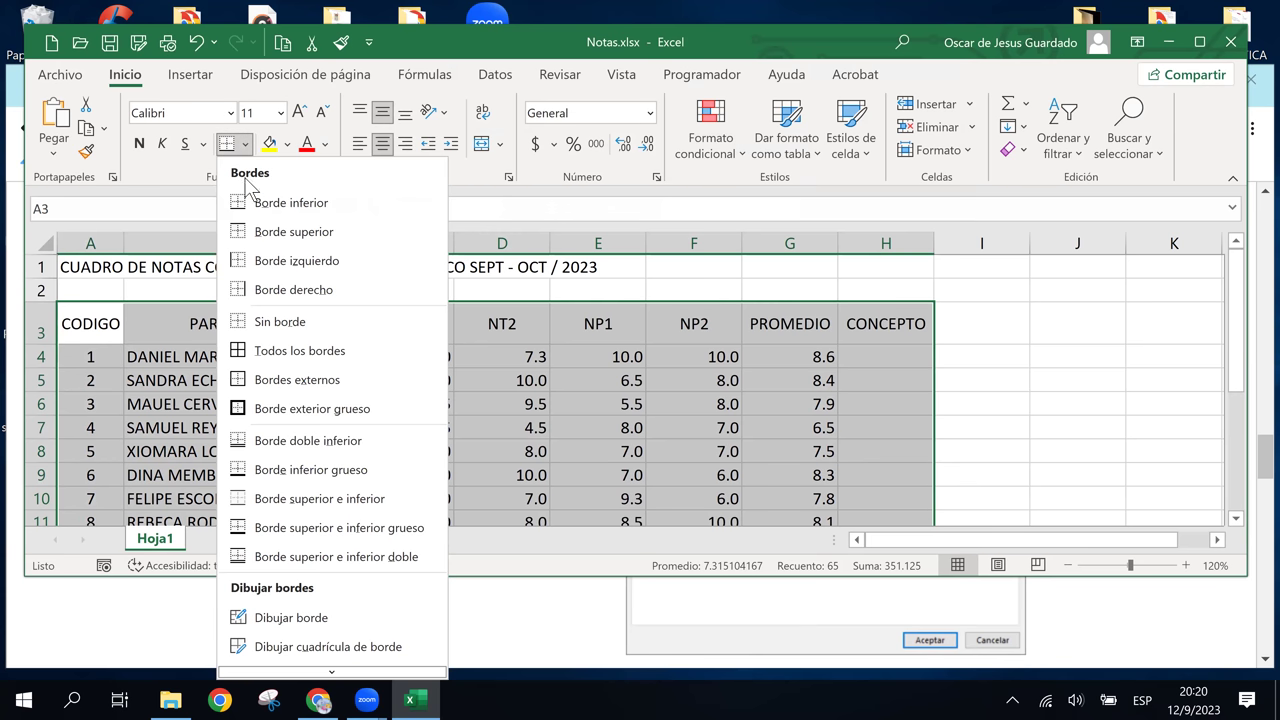
click(301, 409)
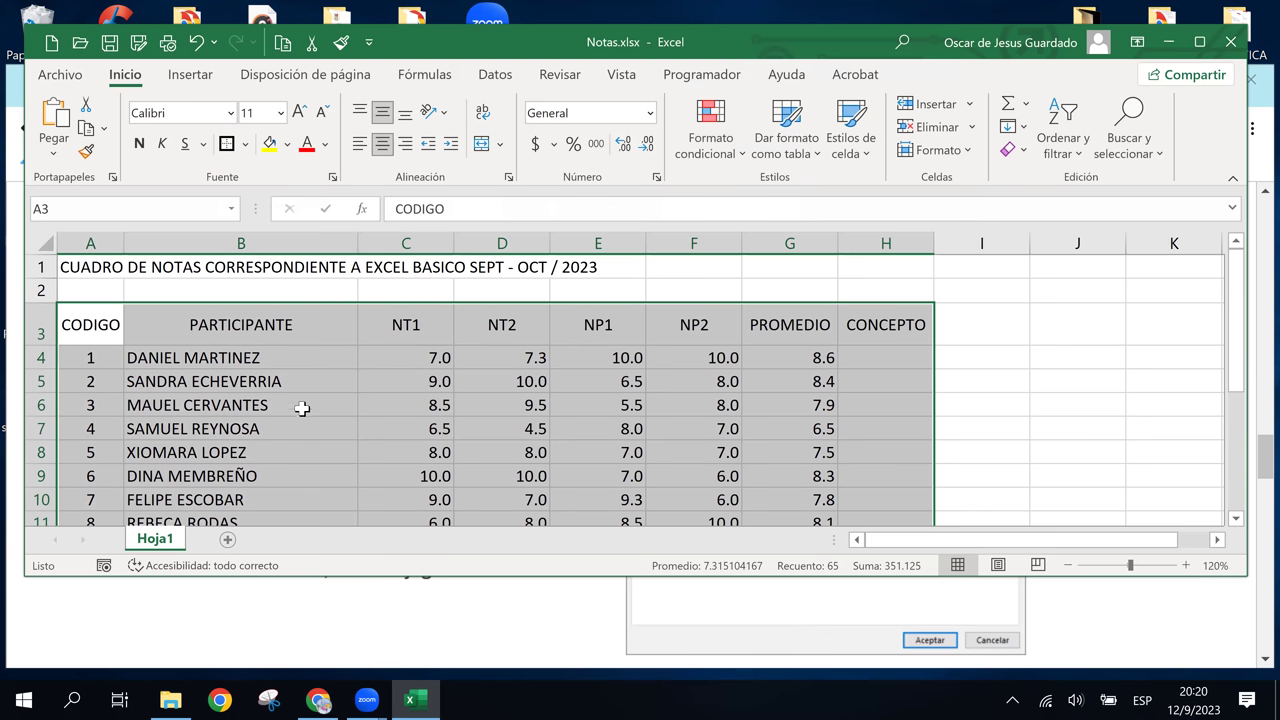
Deselect to check the thick frame, then reselect the whole table A3:H11.
click(314, 384)
click(1021, 361)
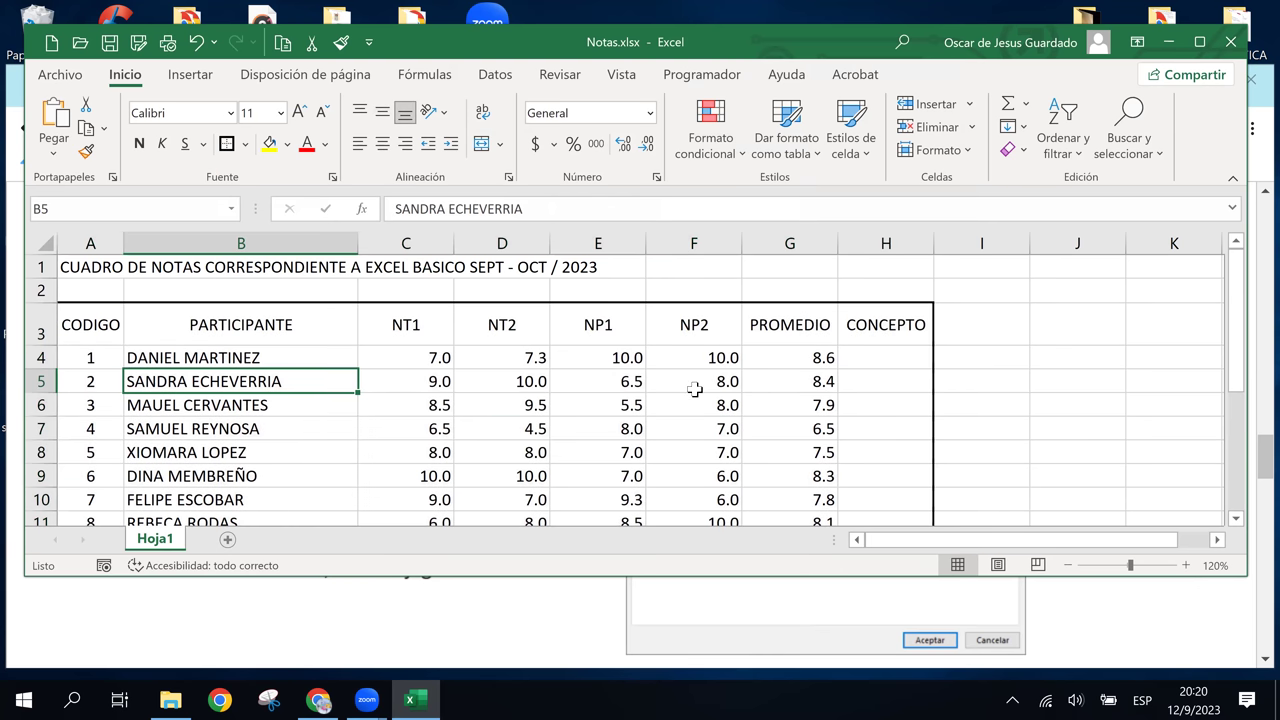
scroll(694, 389, down, 1)
scroll(694, 389, up, 1)
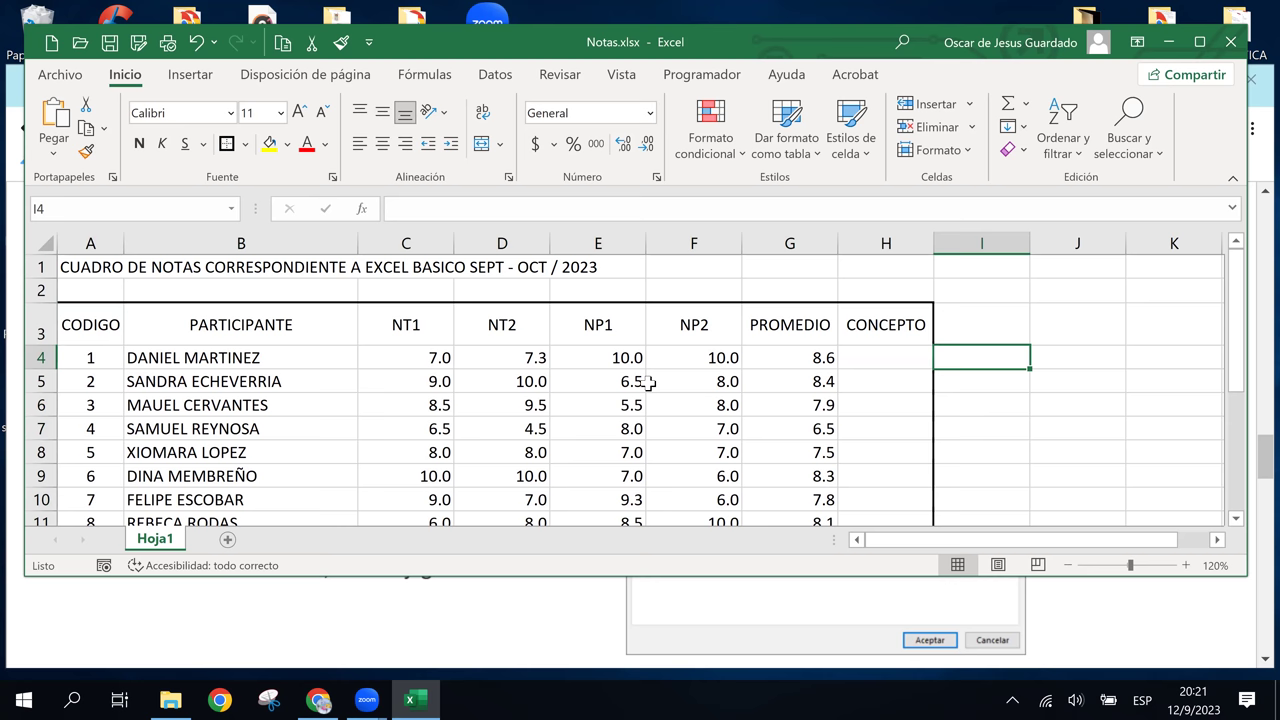
drag(74, 320, 864, 480)
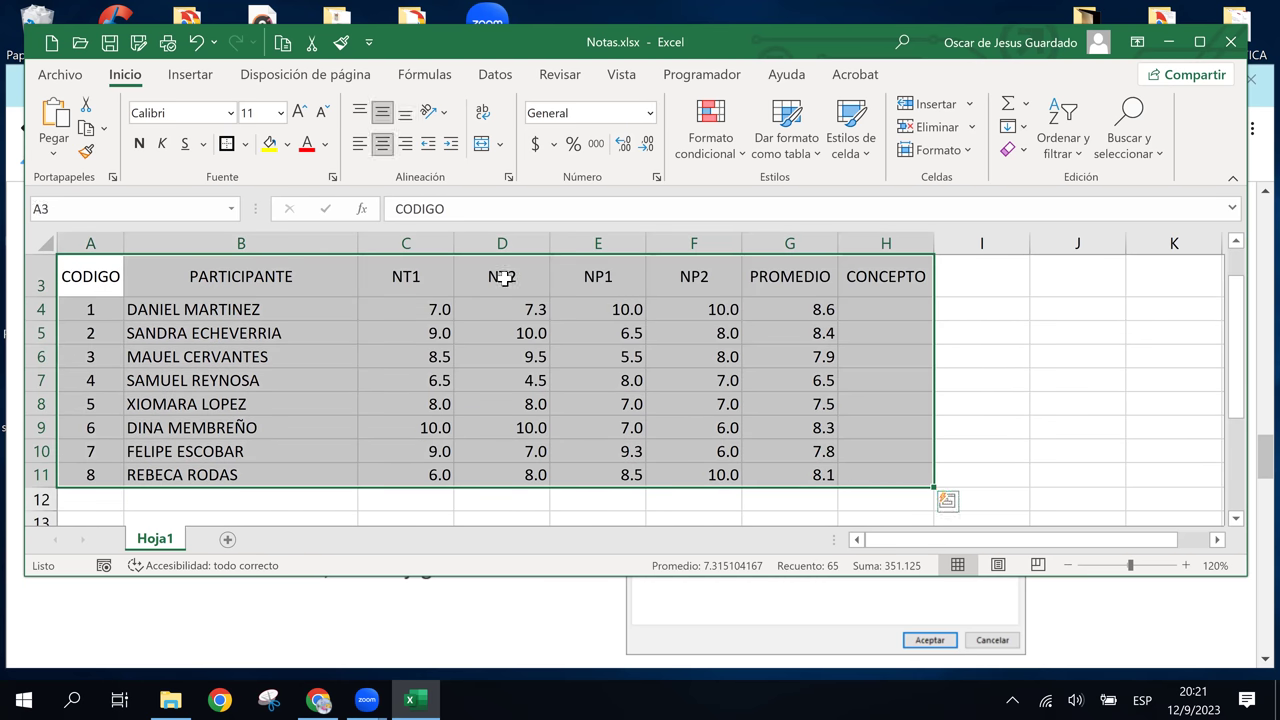
Add dotted Interior borders to the selected table through Más bordes.
click(244, 146)
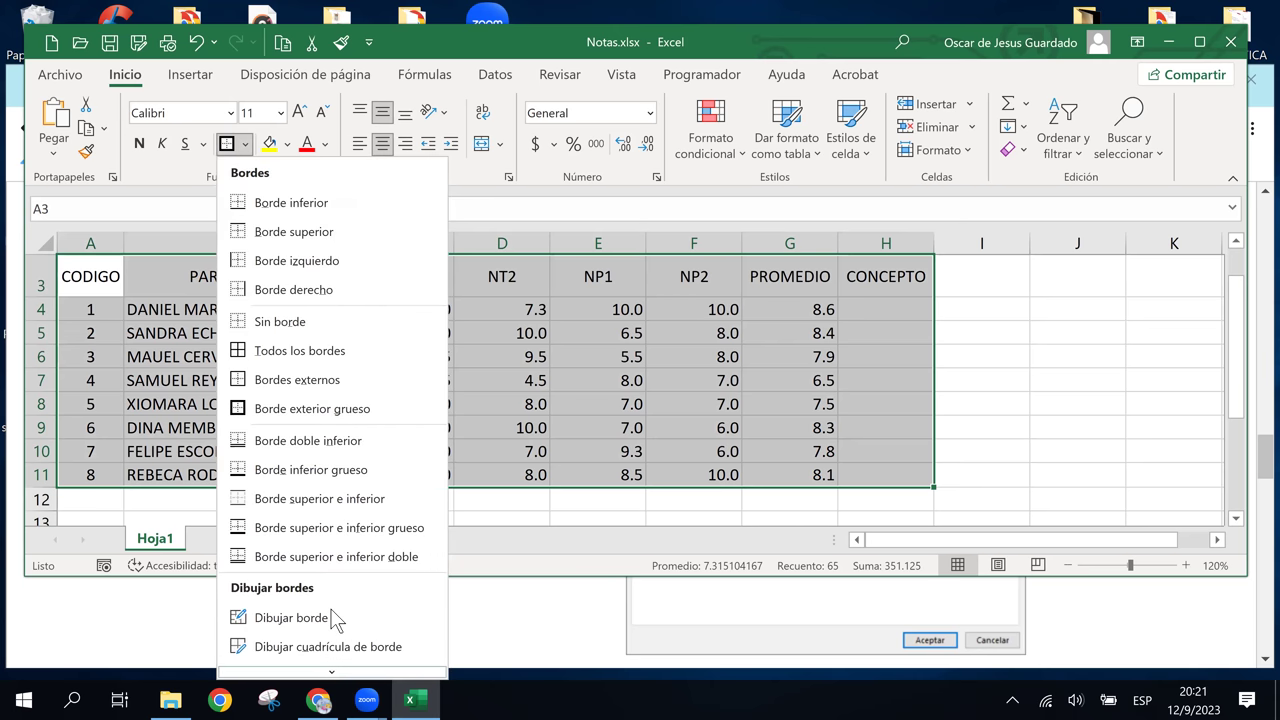
mouse_move(334, 670)
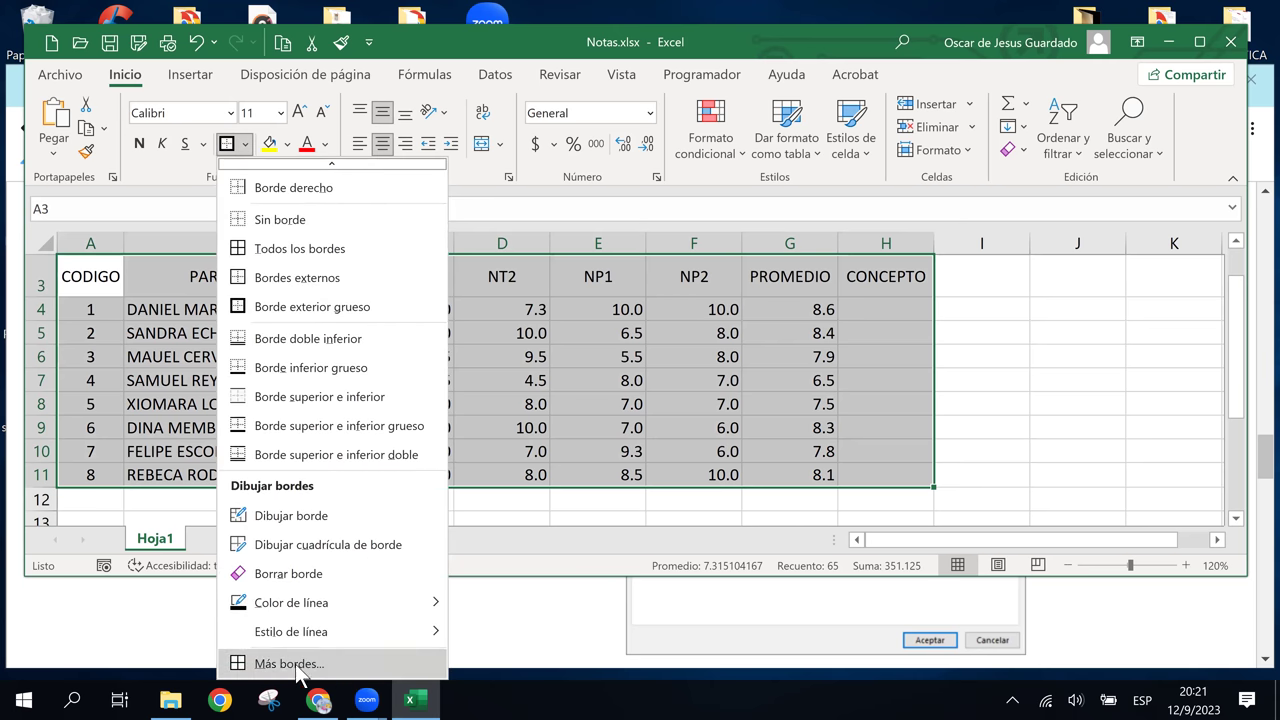
click(268, 664)
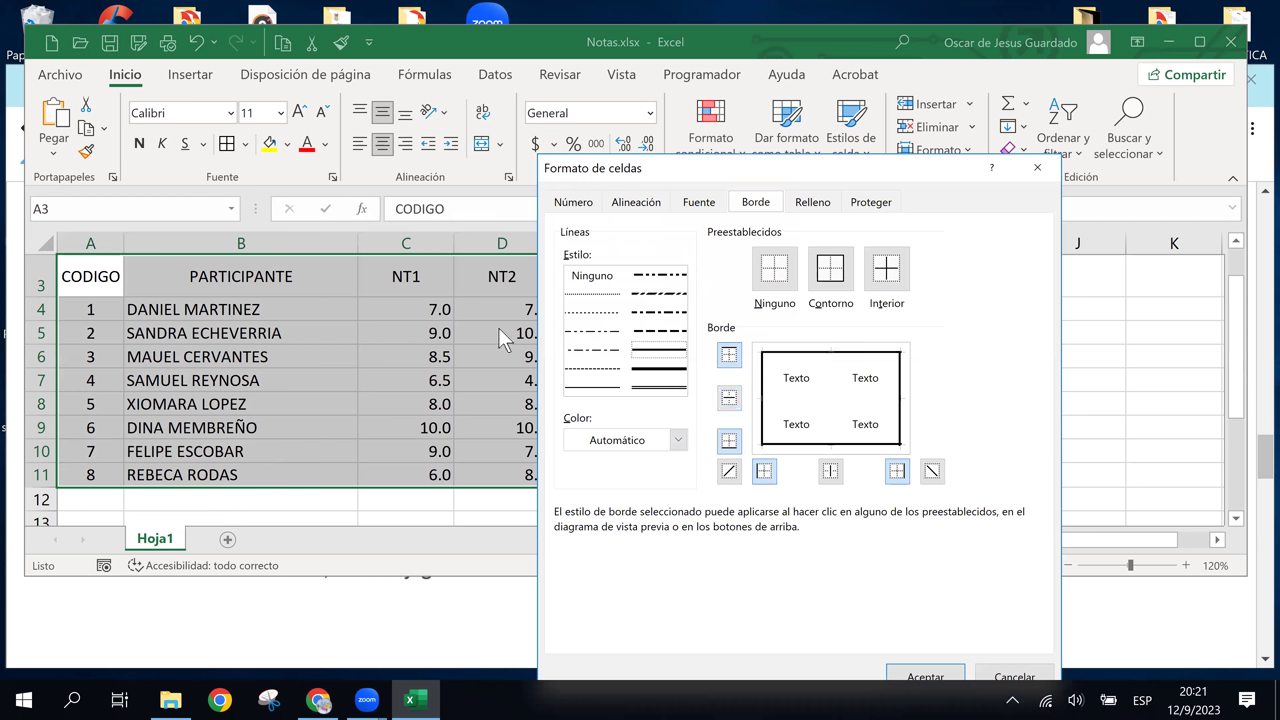
click(604, 313)
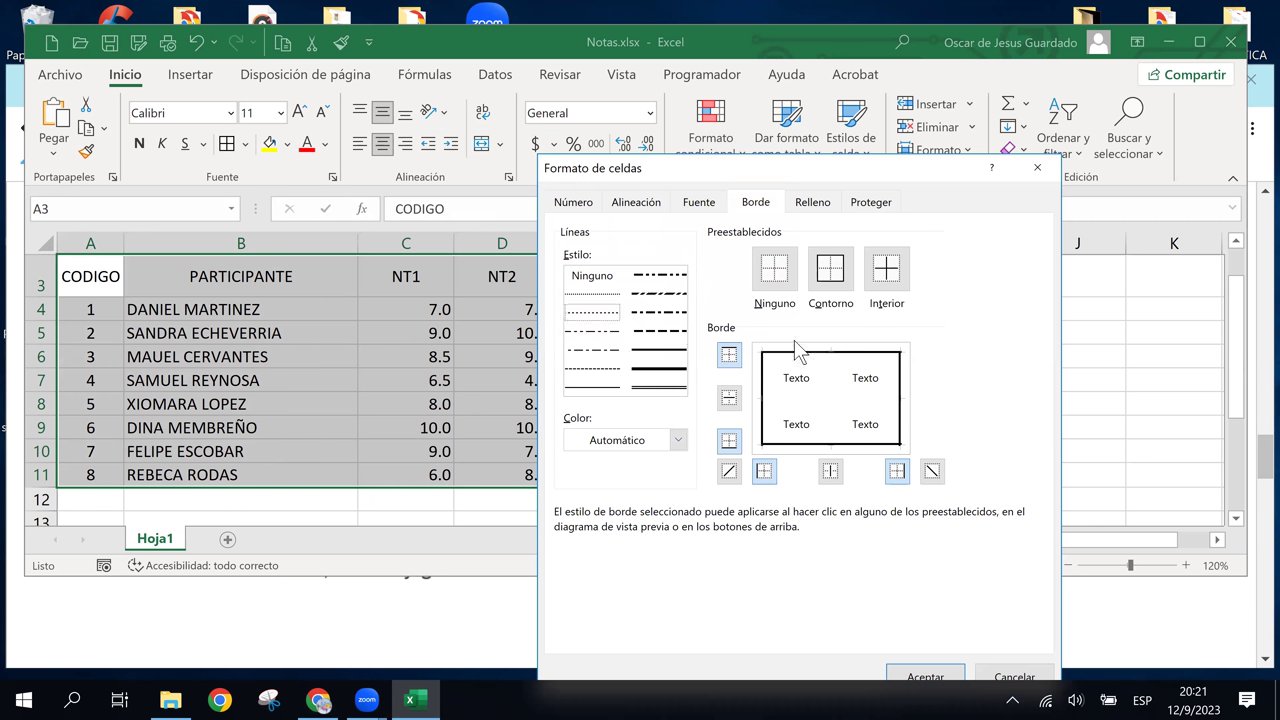
click(893, 278)
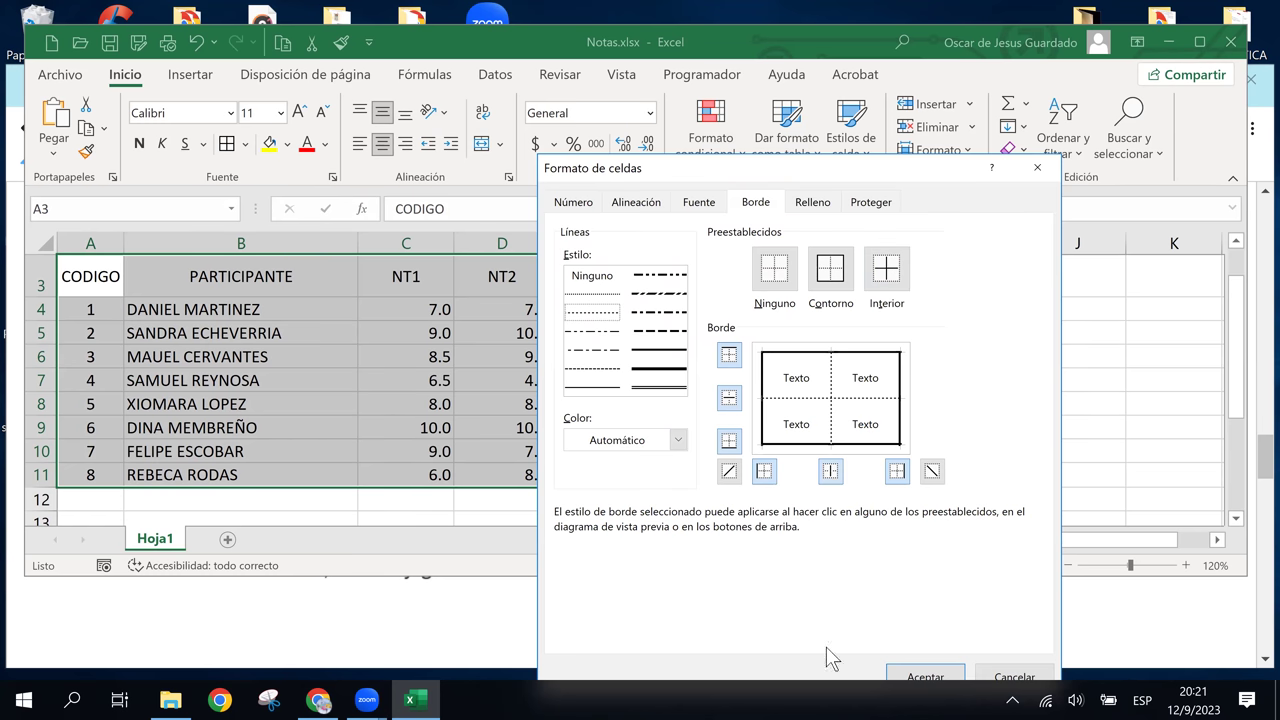
click(925, 677)
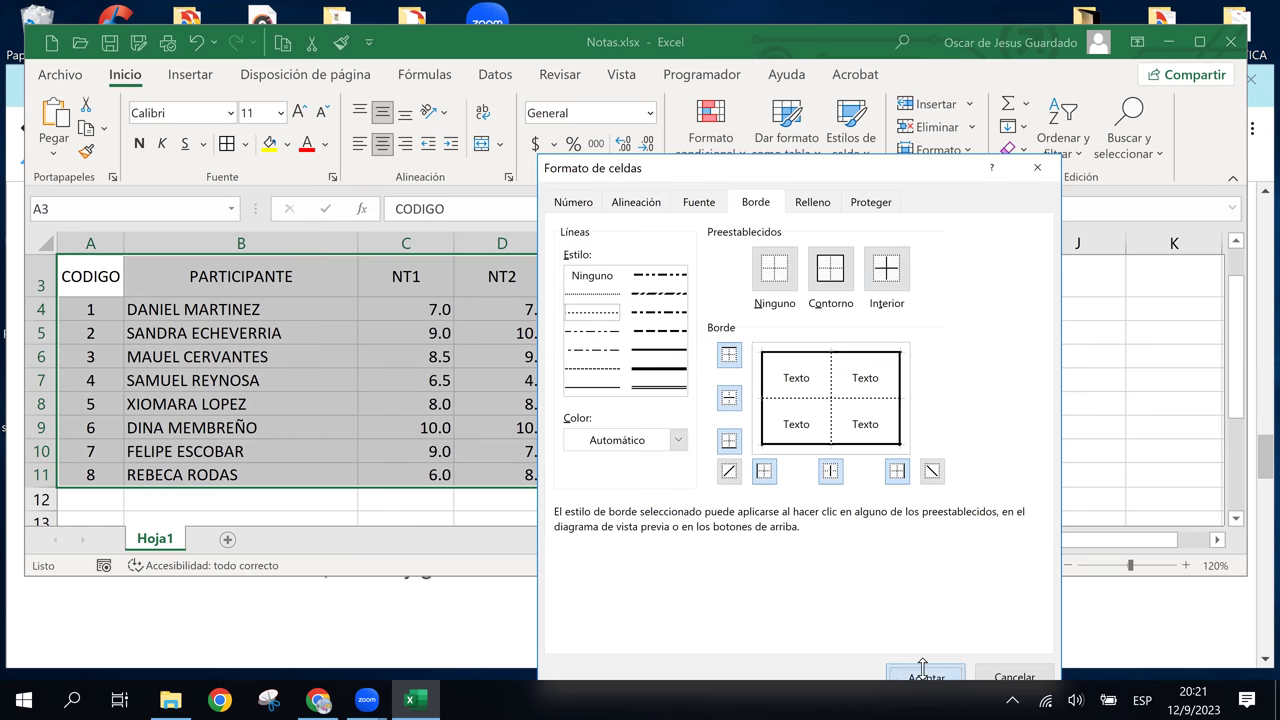
Deselect the table to view the dotted lines, then select header cell A3.
click(762, 330)
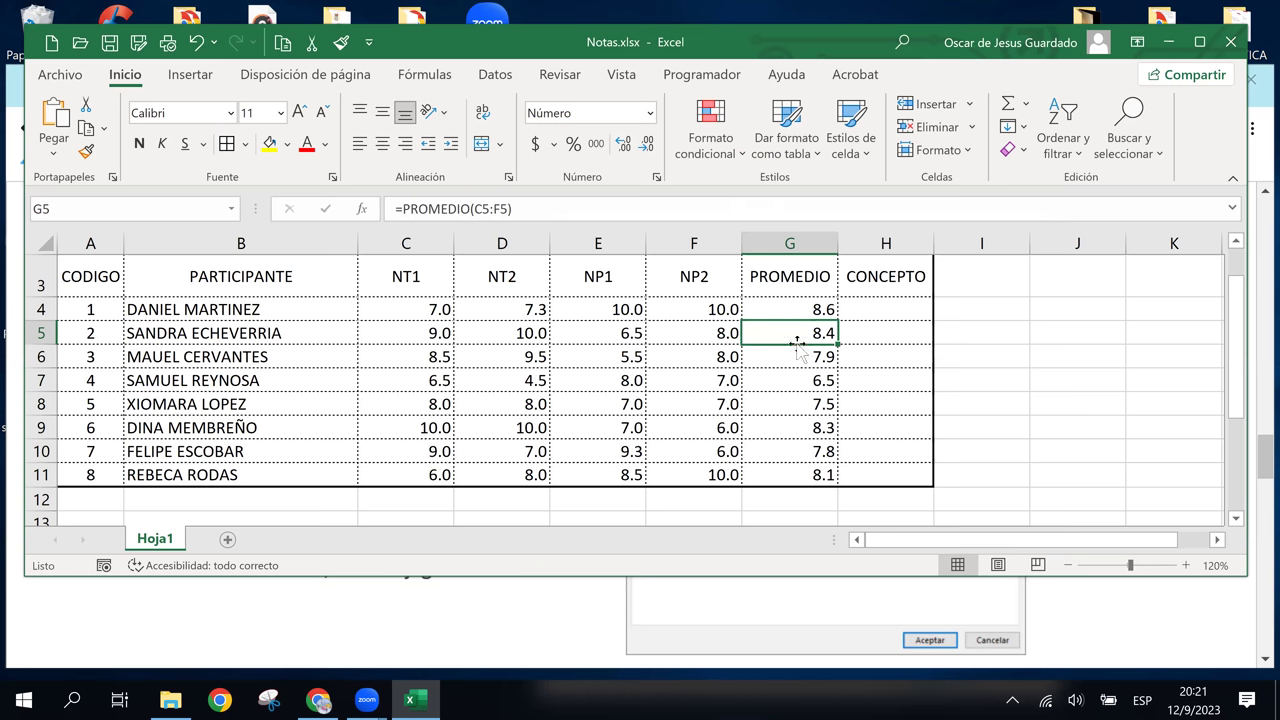
click(975, 350)
click(745, 328)
click(96, 283)
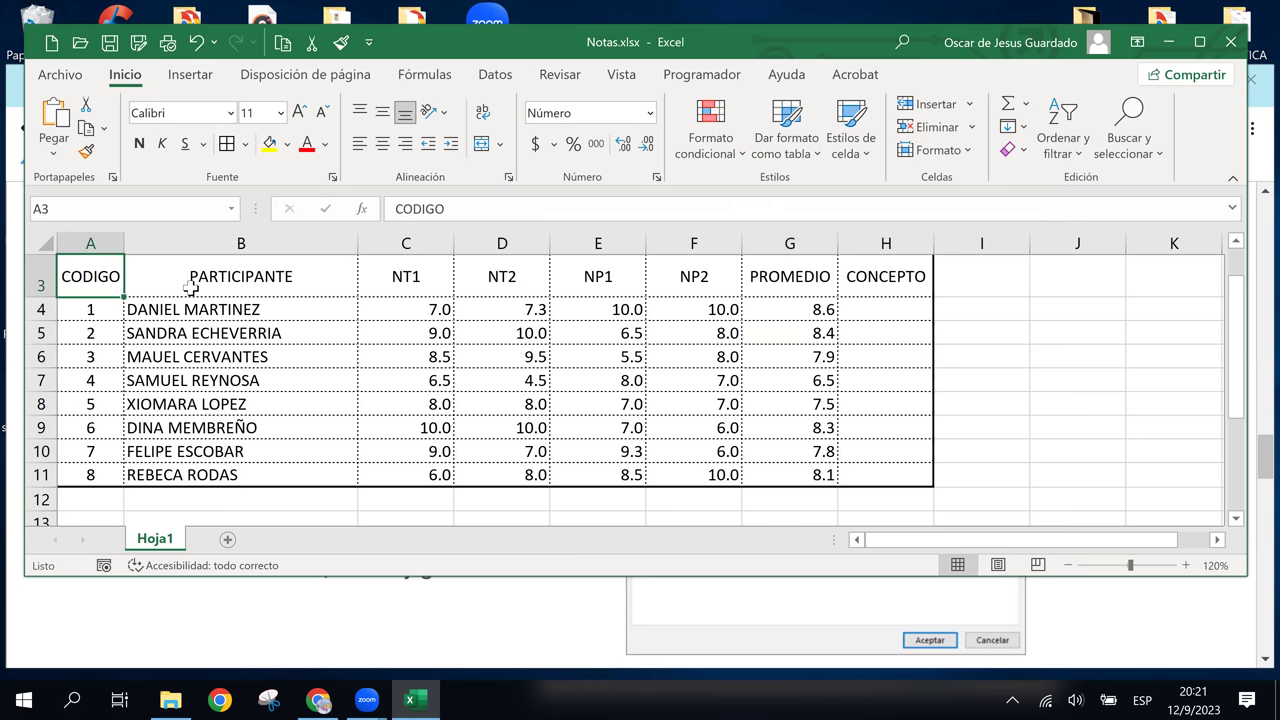
Select header row A3:H3 and choose a double-line bottom border in Más bordes.
drag(190, 288, 470, 254)
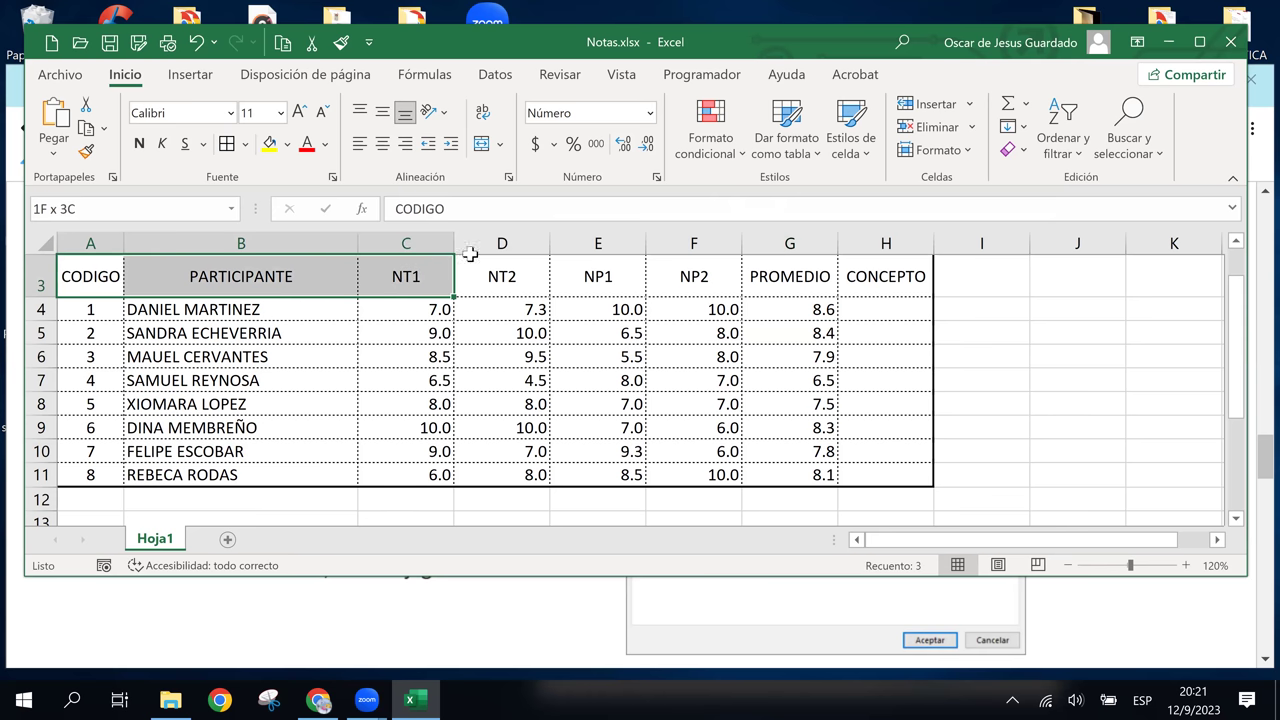
drag(470, 254, 860, 326)
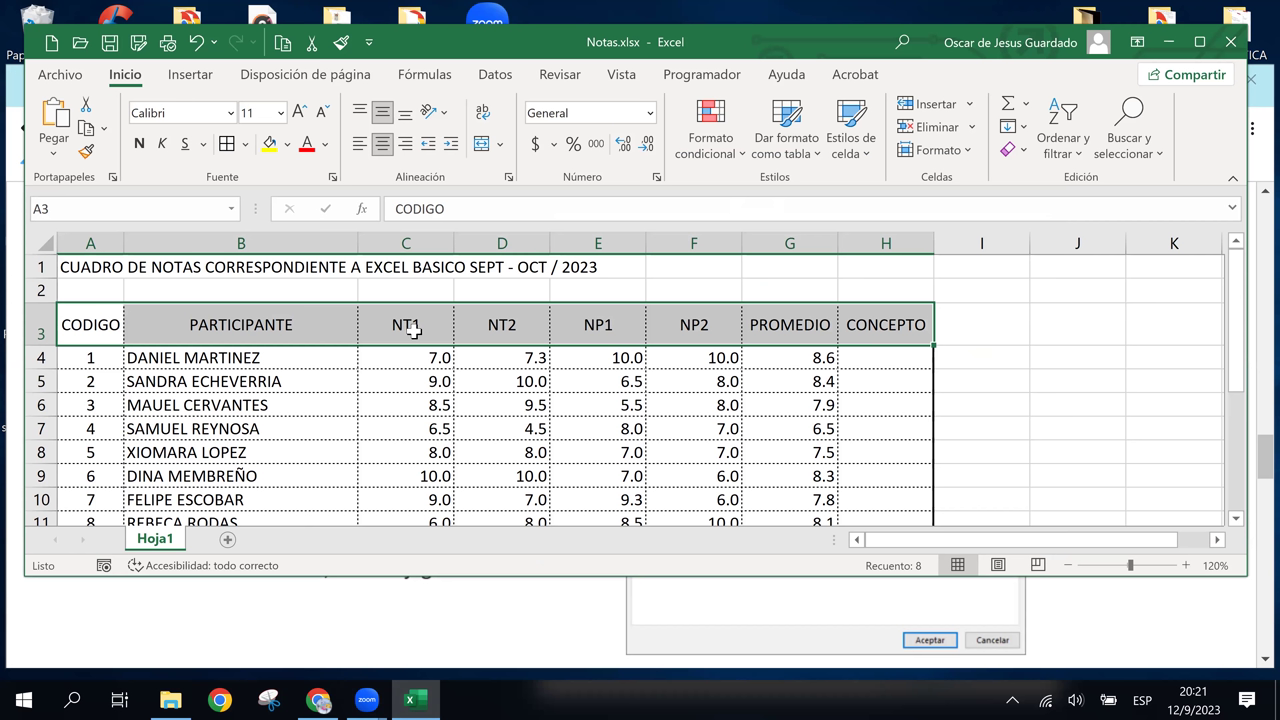
click(228, 150)
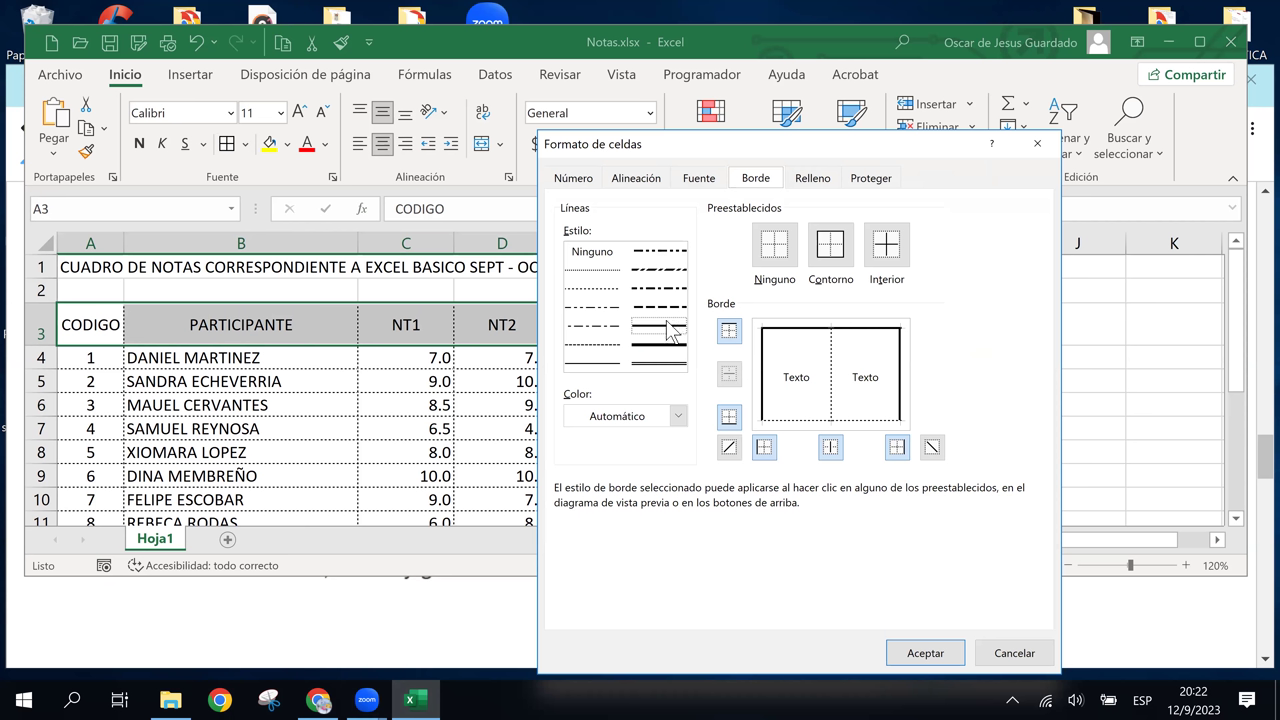
click(668, 364)
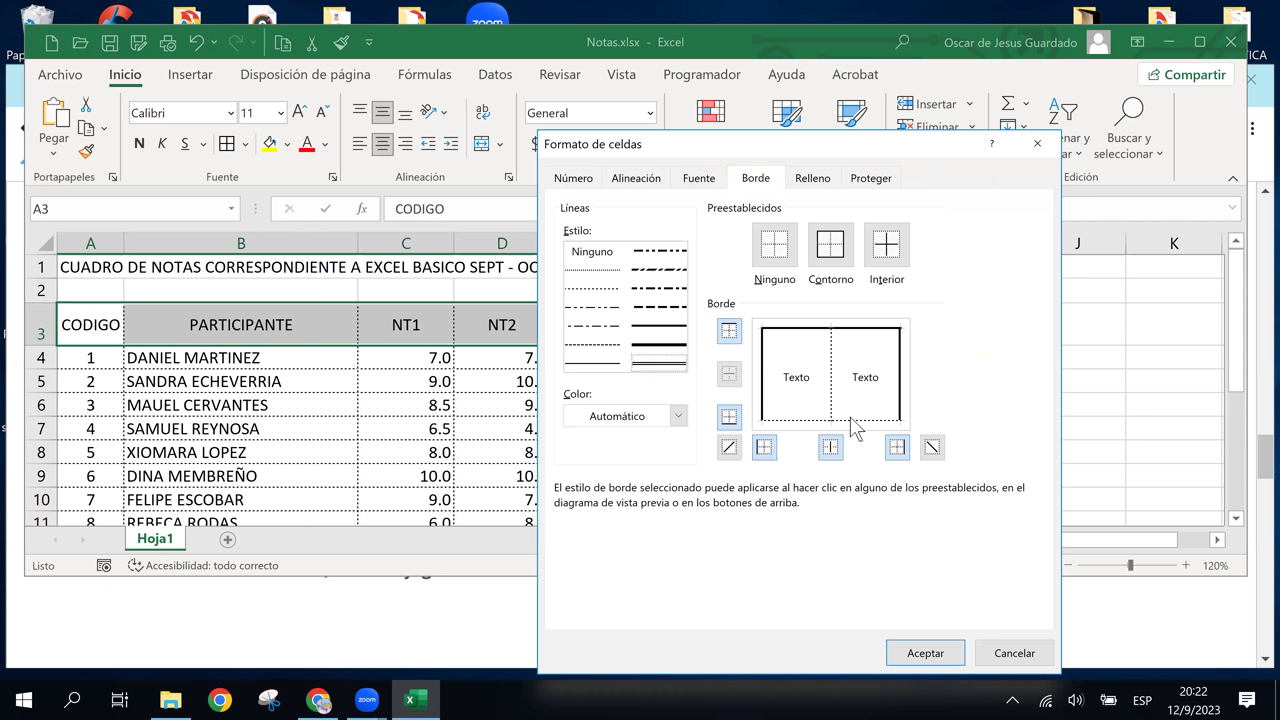
click(730, 418)
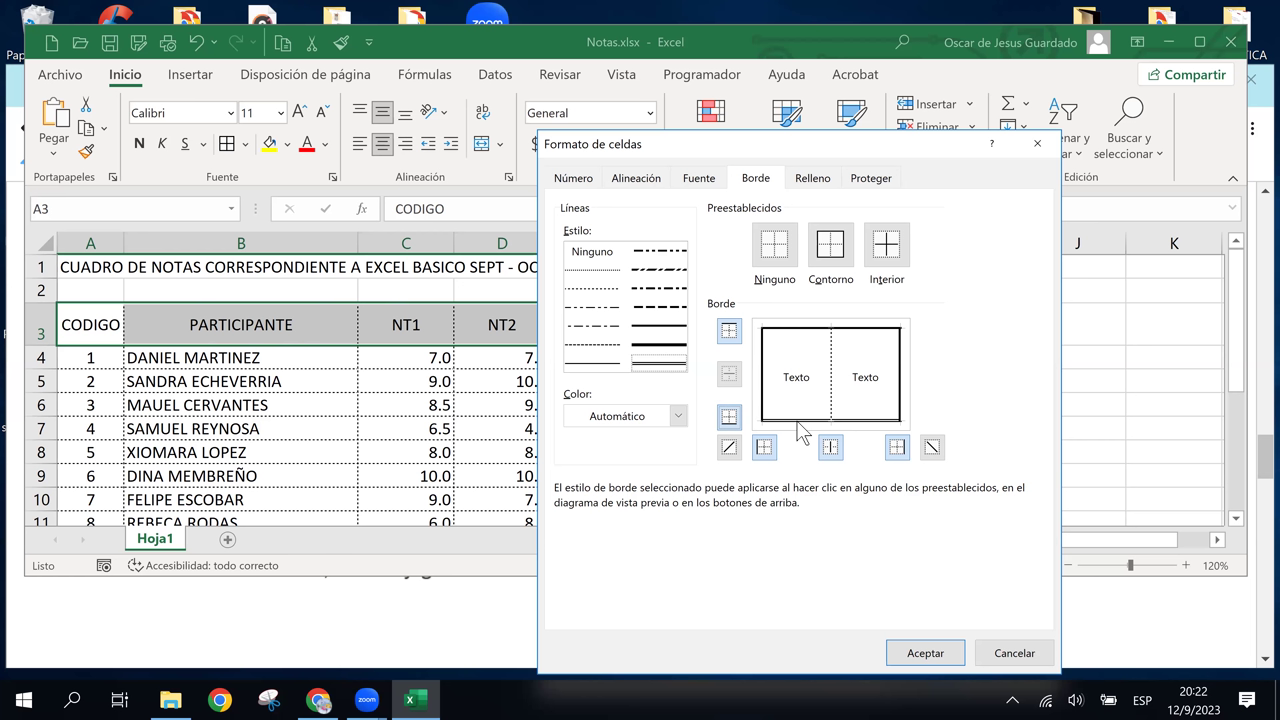
Toggle the bottom border in the preview, keep the automatic colour, and apply with Aceptar.
click(799, 422)
click(811, 421)
click(731, 419)
click(731, 419)
click(679, 418)
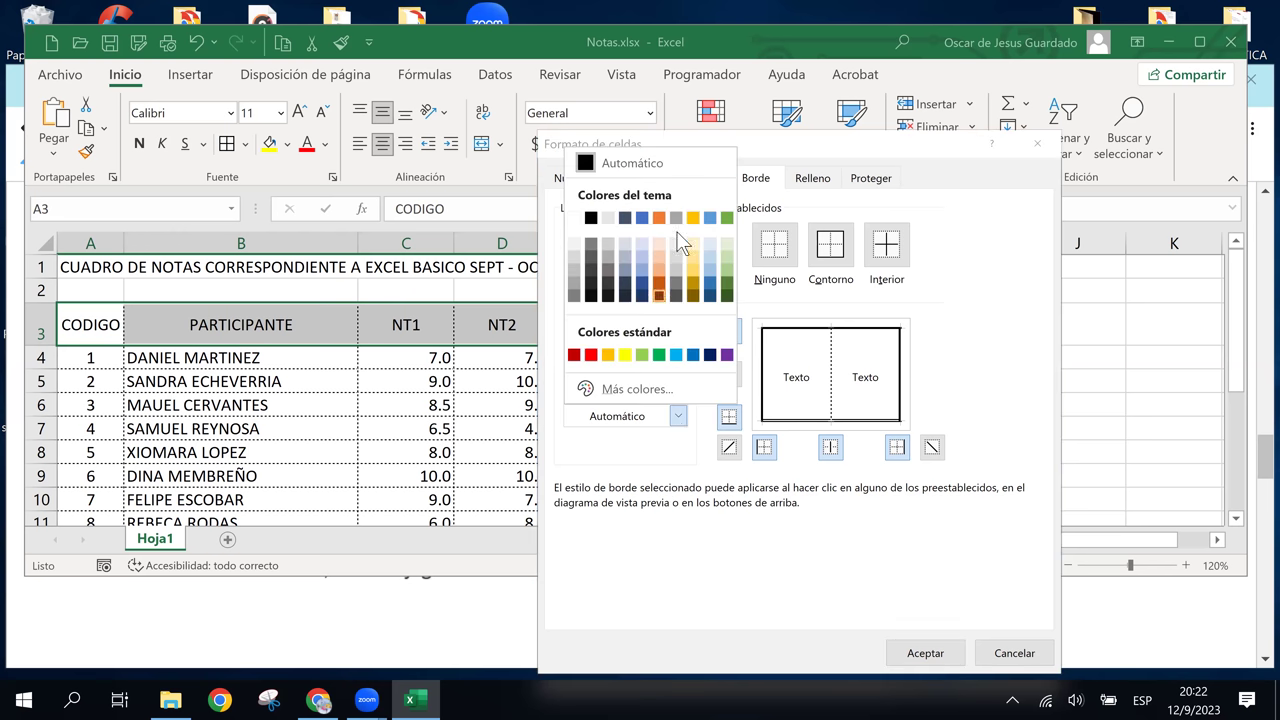
click(975, 357)
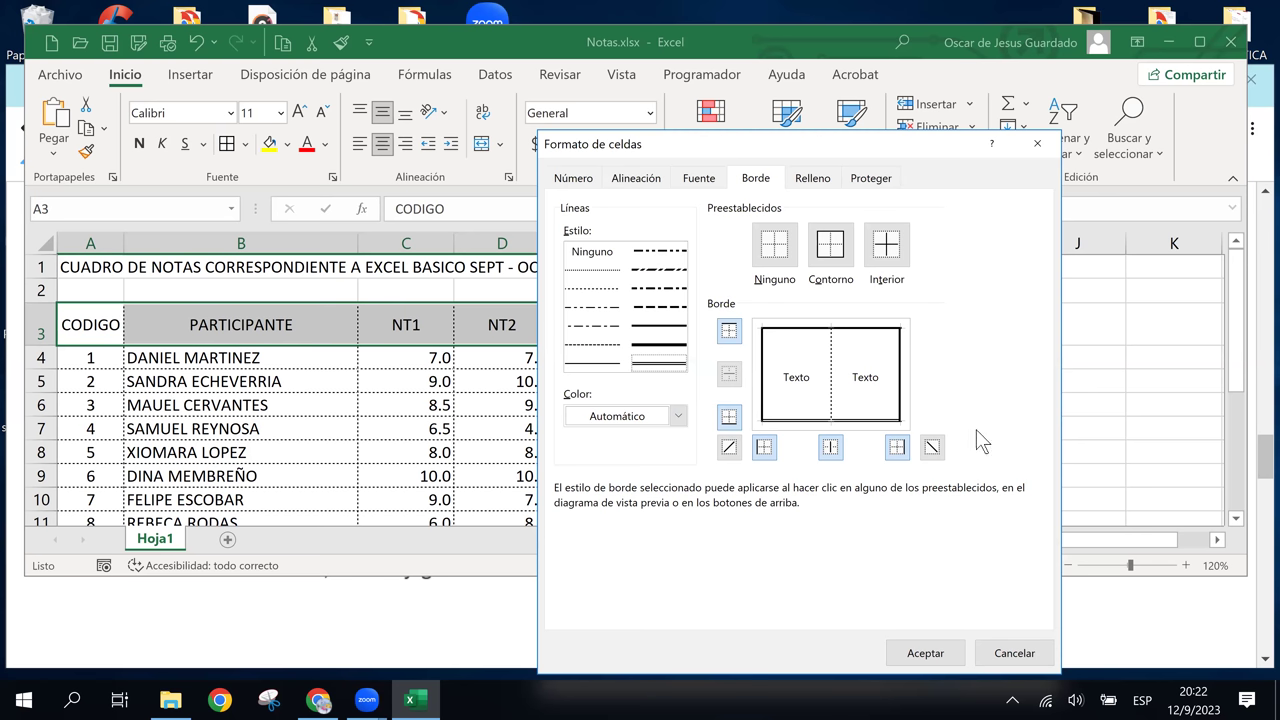
click(925, 653)
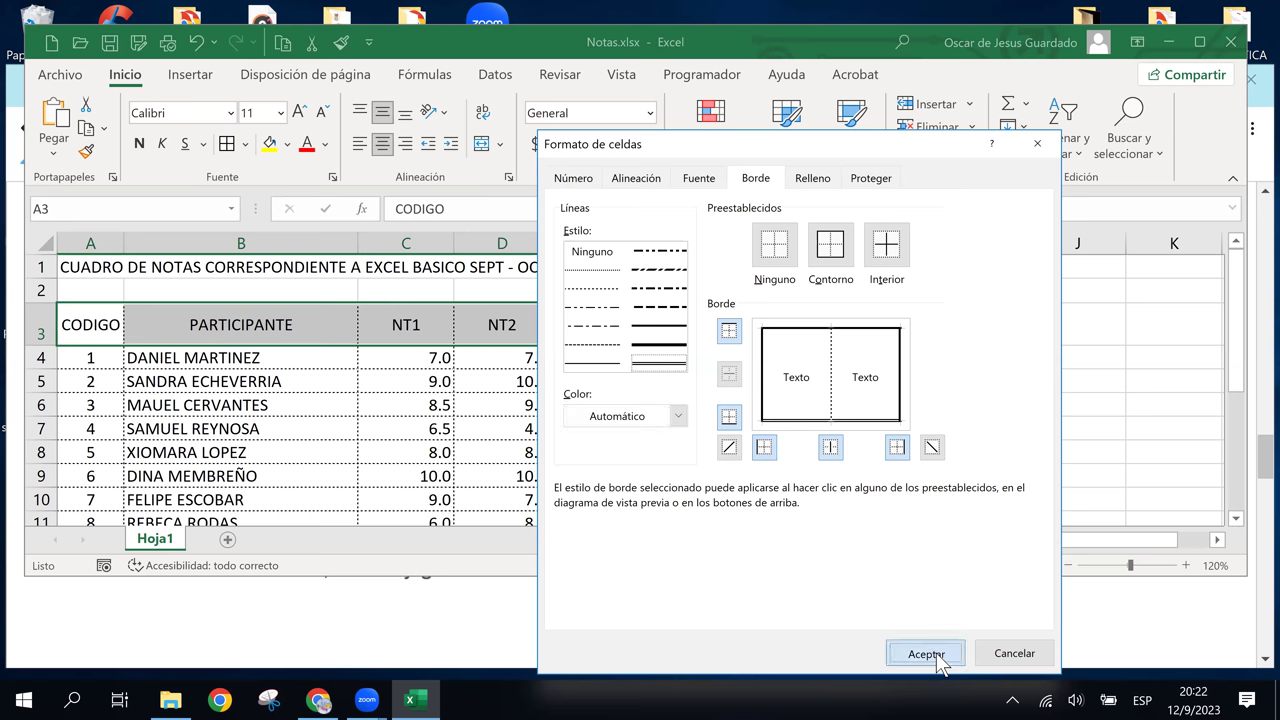
click(751, 401)
Deselect the header and inspect grade table cells to check the new border.
click(609, 429)
click(366, 434)
click(100, 338)
click(598, 453)
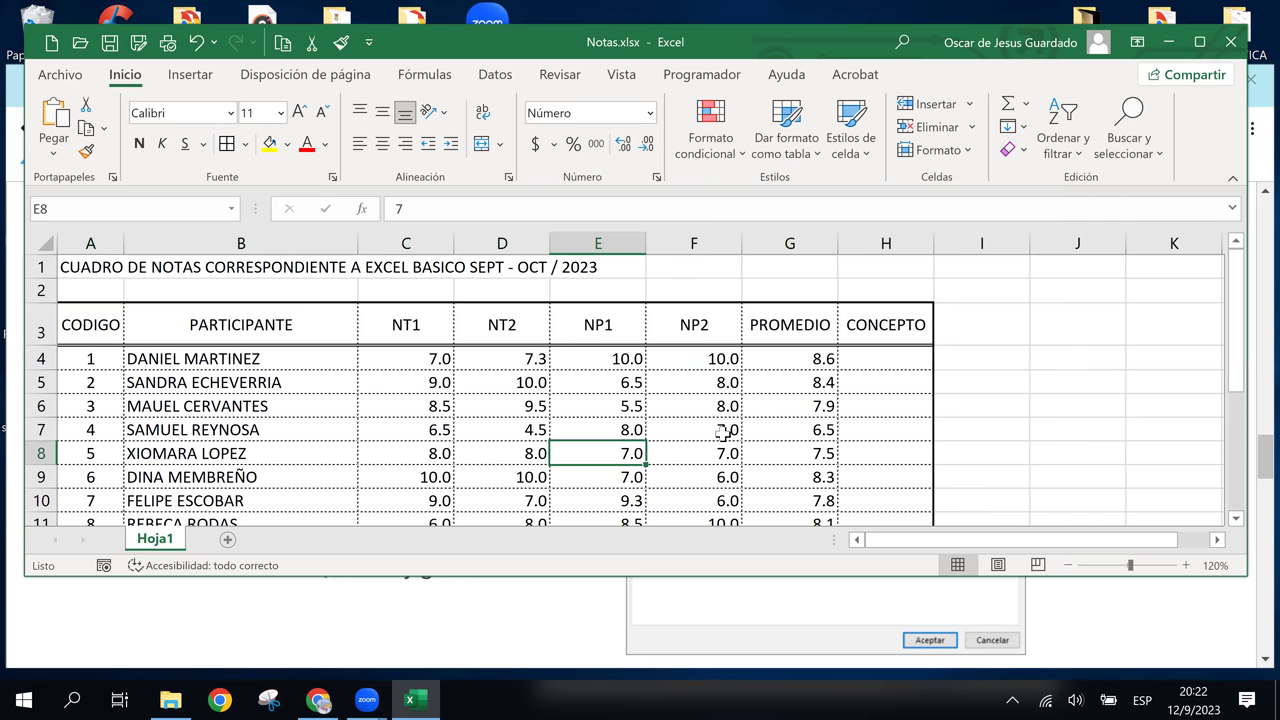
Check the PROMEDIO formula in row 6 and the NP1 grade in row 4.
click(890, 428)
click(830, 408)
click(636, 365)
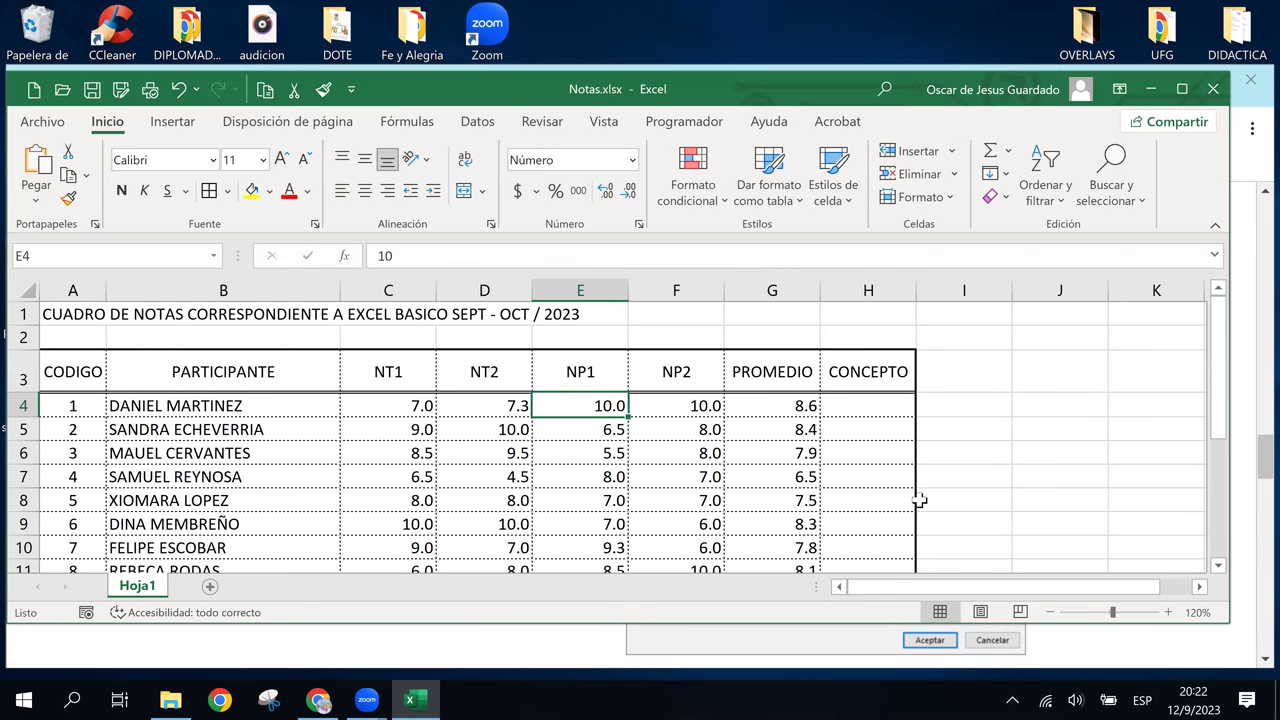
Select an empty cell outside the table and bring up the Vista tab.
scroll(752, 385, down, 1)
scroll(752, 385, up, 1)
scroll(752, 385, down, 1)
scroll(752, 385, up, 1)
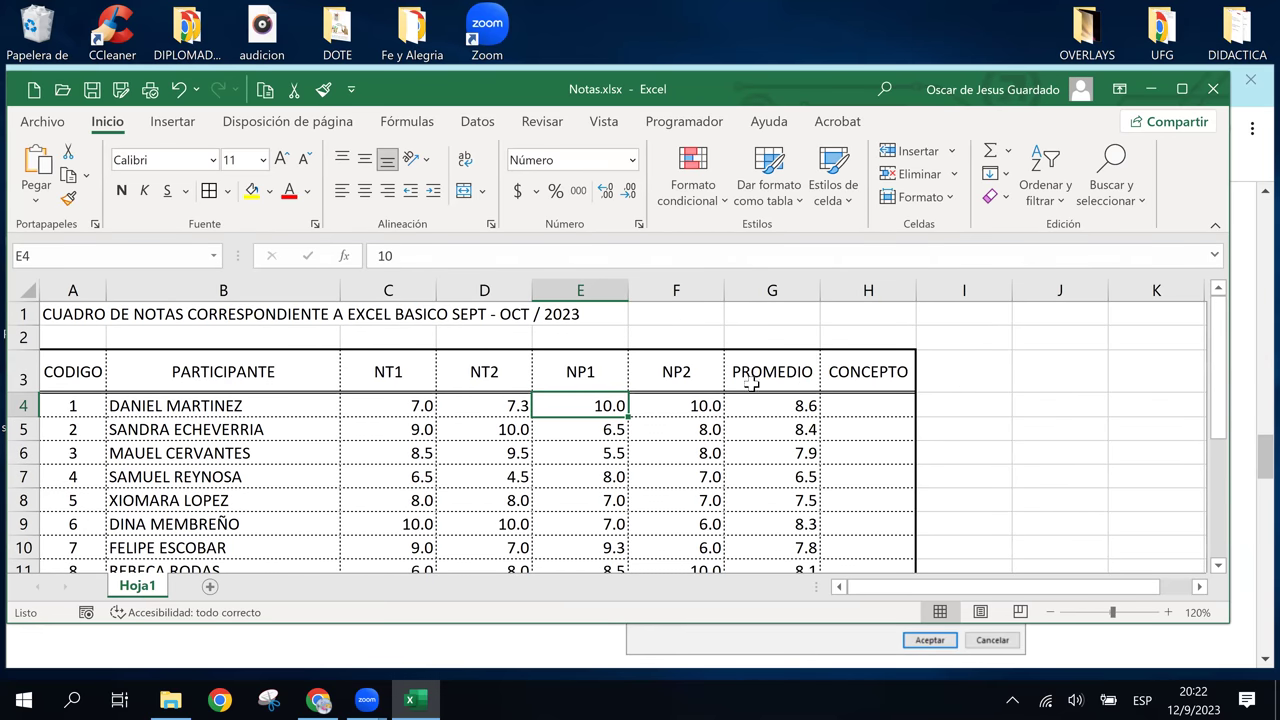
click(1024, 352)
click(610, 130)
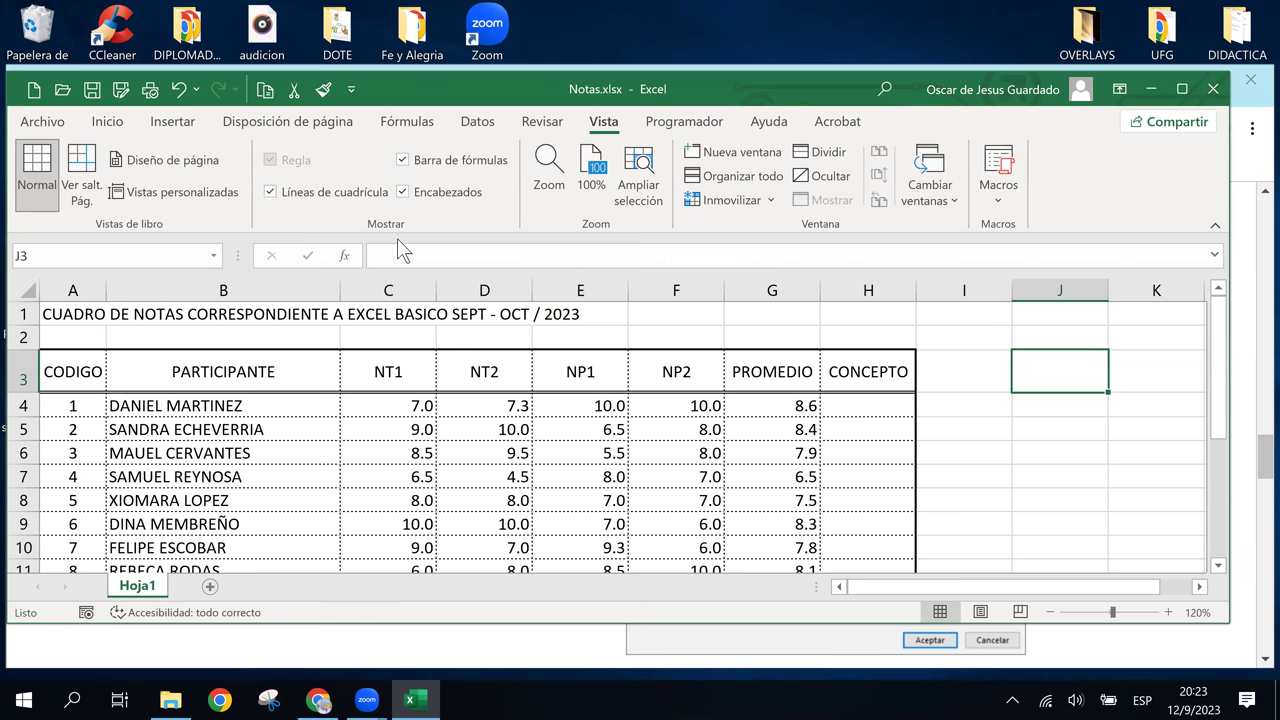
Uncheck Líneas de cuadrícula on the Vista tab to hide the gridlines.
click(269, 192)
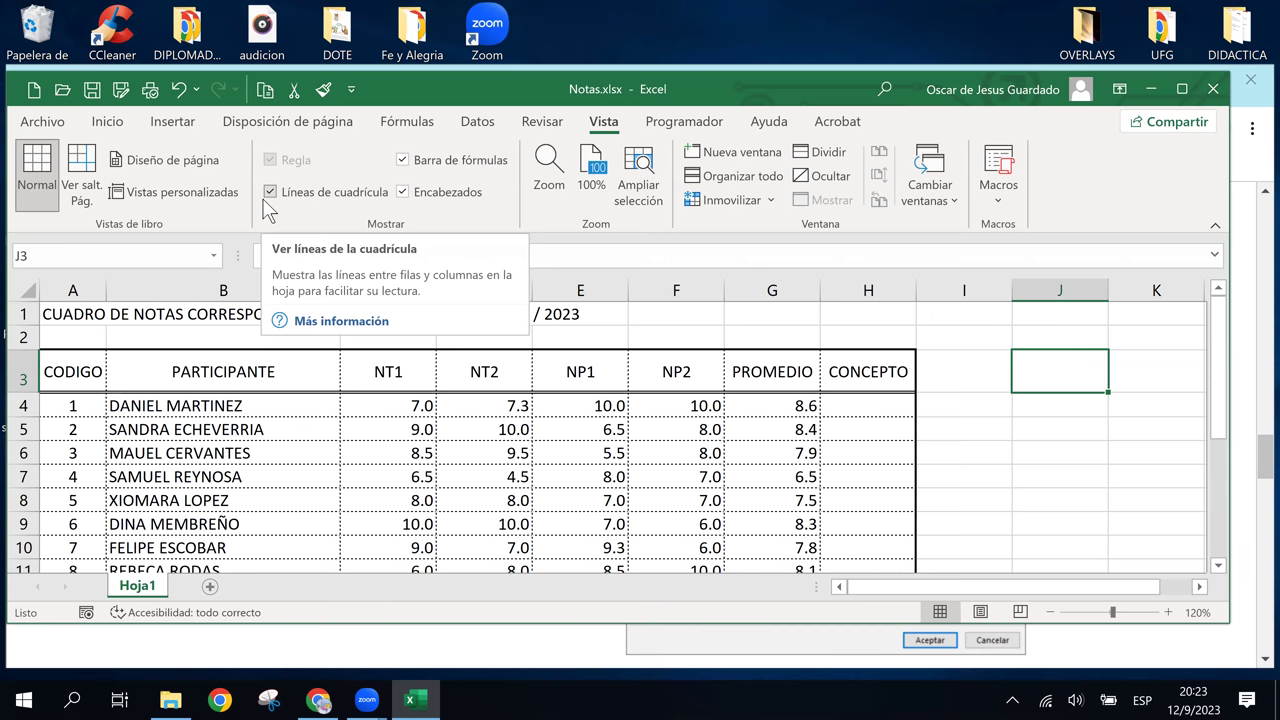
click(272, 191)
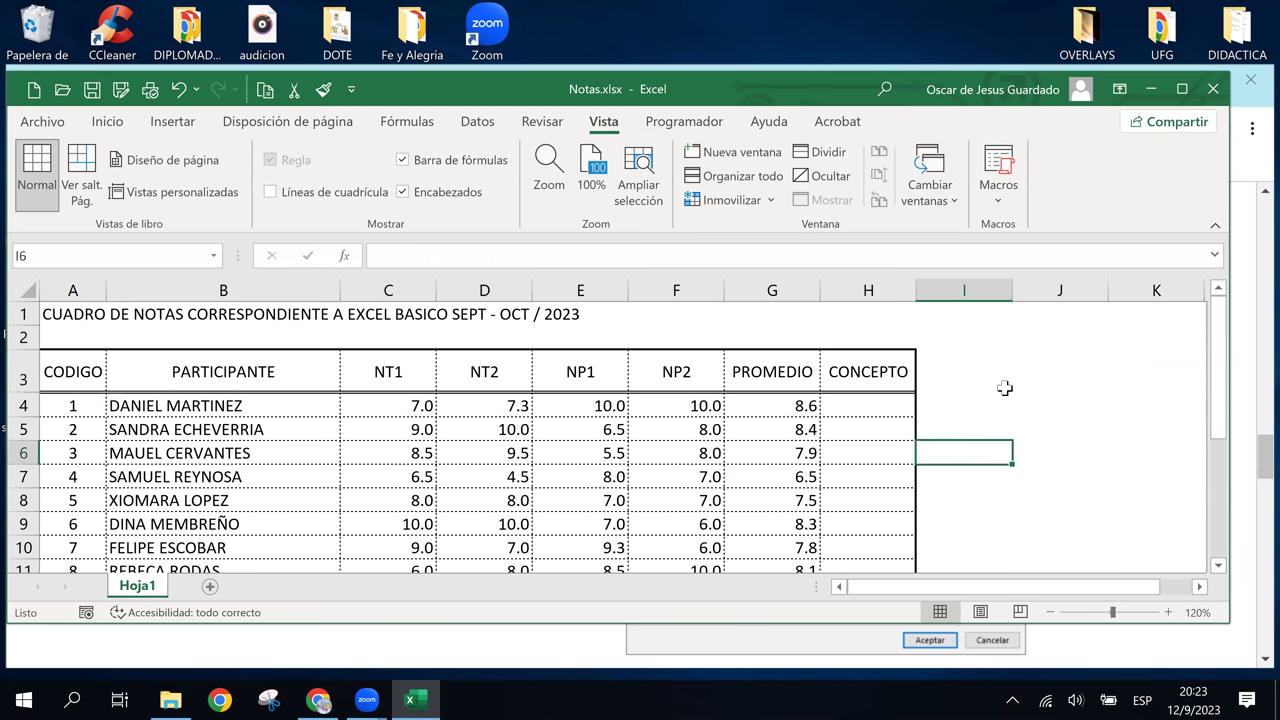
click(683, 412)
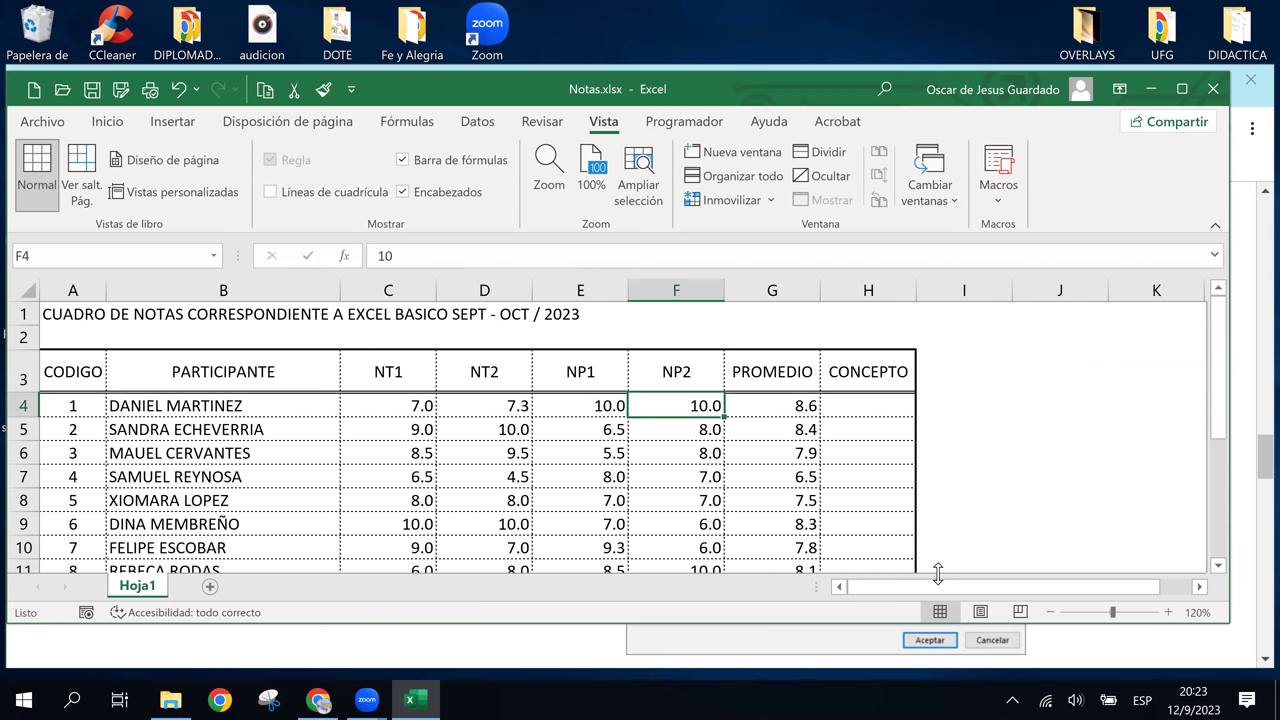
click(1220, 565)
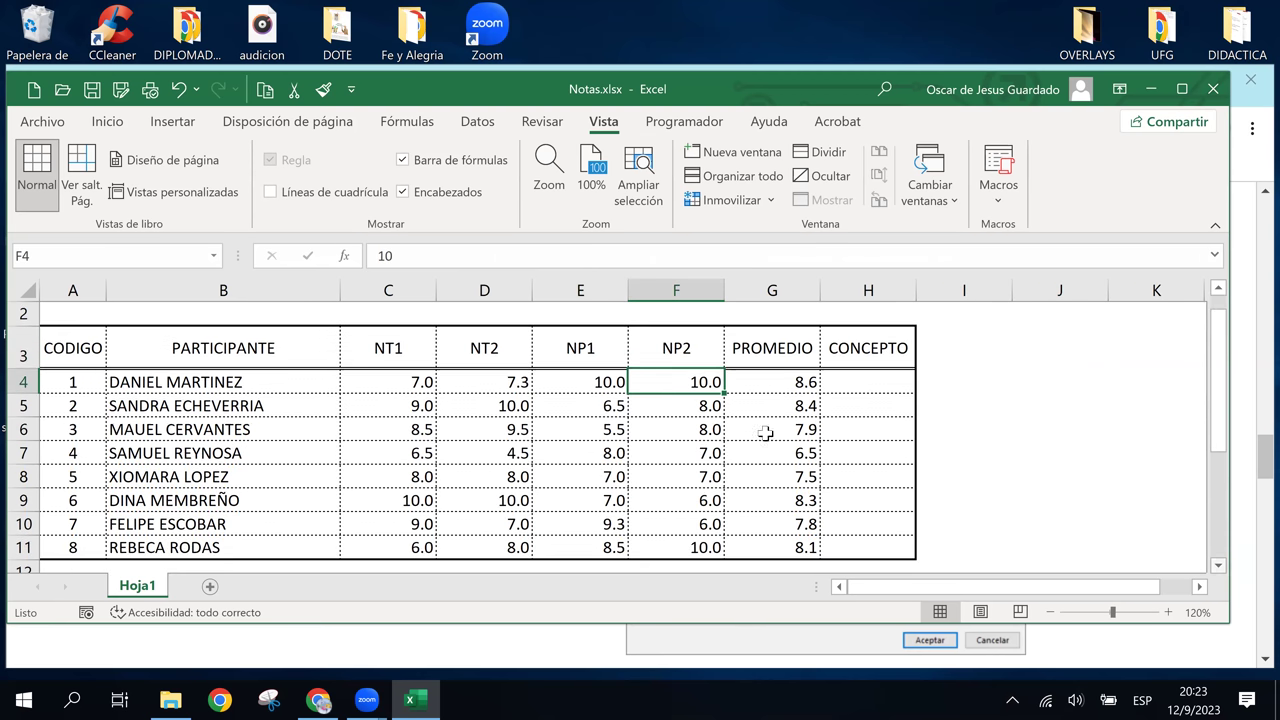
Inspect the grades and PROMEDIO formulas in rows 6 and 8, ending on NT2 grade 4.5.
click(614, 452)
click(680, 432)
click(389, 432)
click(679, 433)
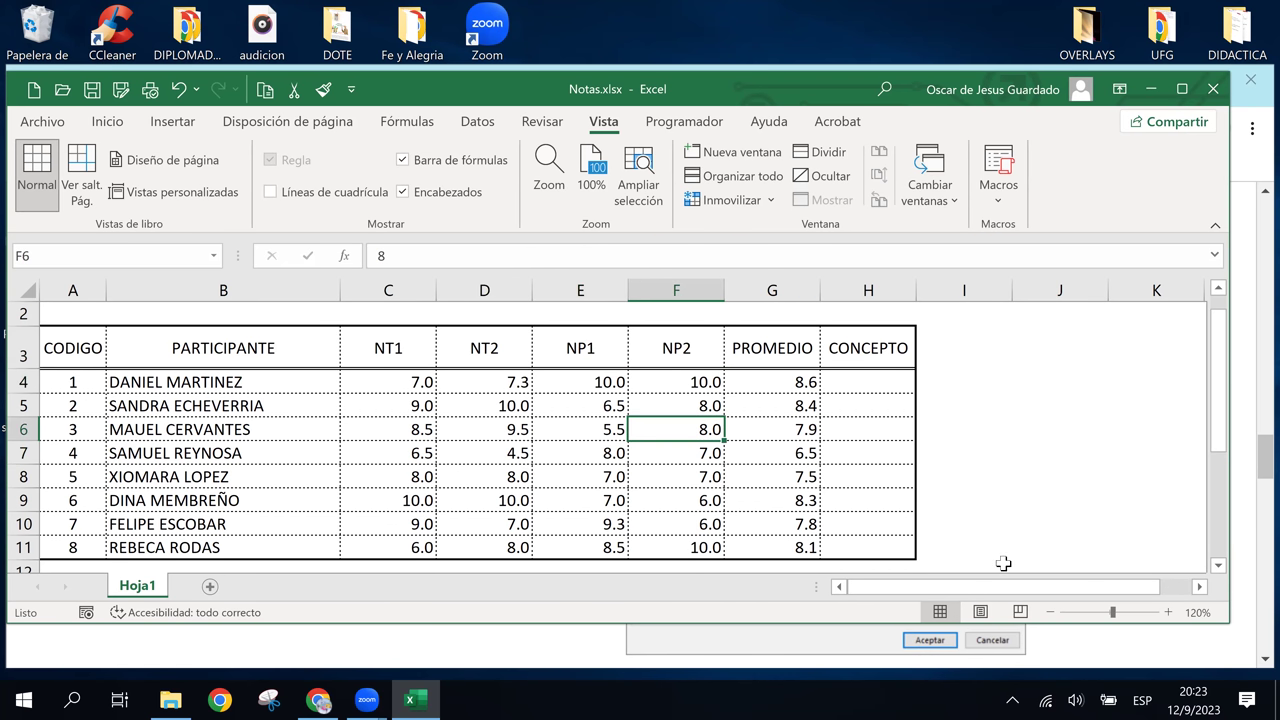
click(400, 456)
click(815, 482)
click(501, 441)
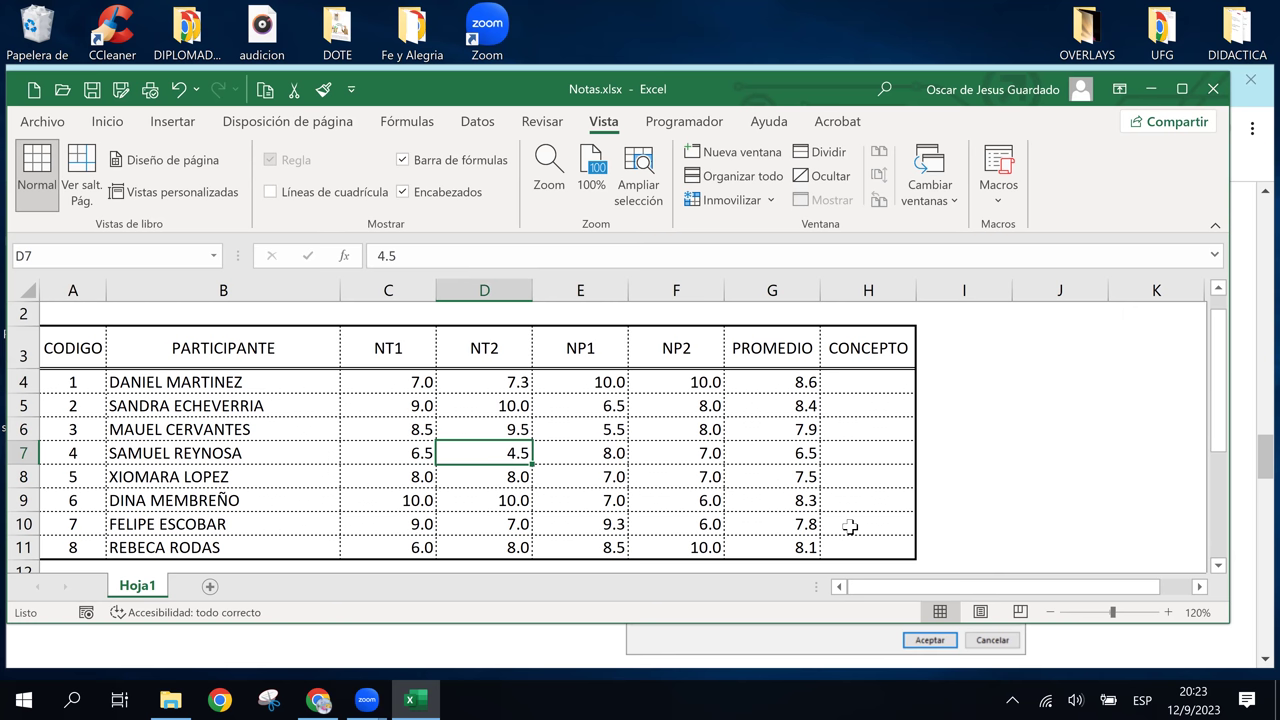
Check the grades in row 5 and the PROMEDIO formula in row 4.
click(432, 378)
click(665, 395)
click(523, 370)
click(739, 403)
click(745, 385)
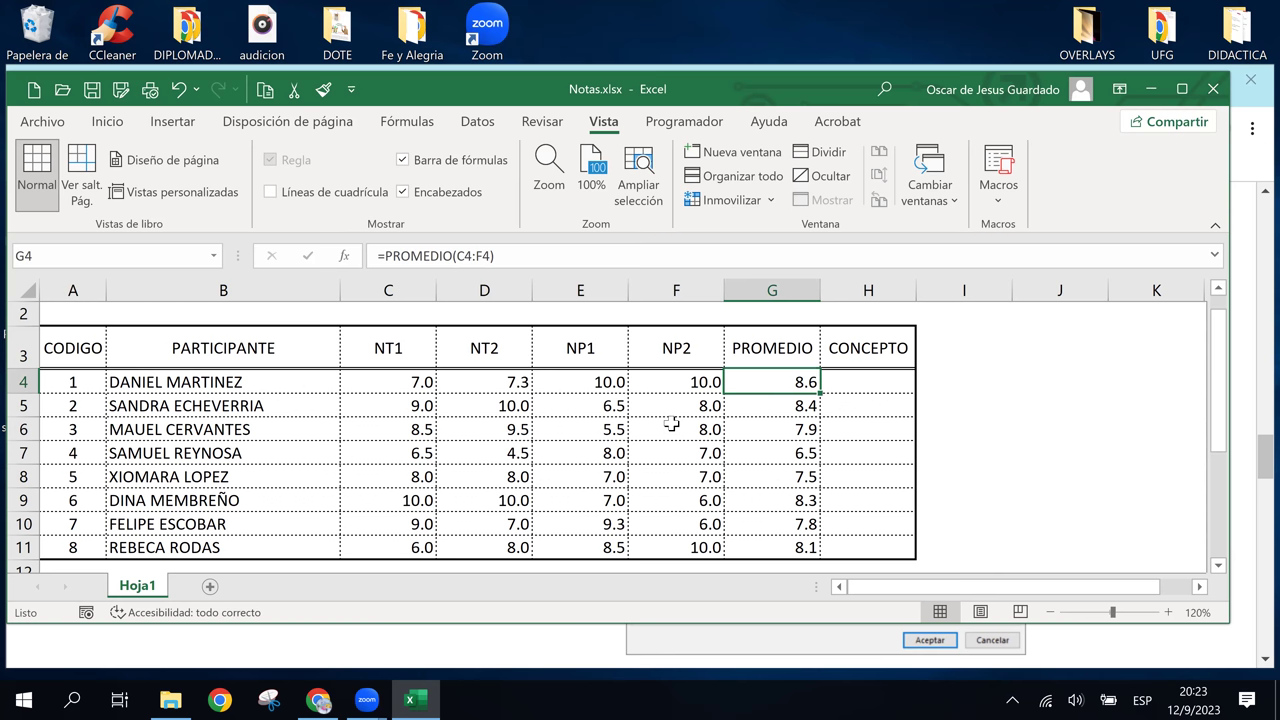
Select CONCEPTO cell H4 and drag its fill handle down through H11.
click(871, 380)
click(878, 456)
click(871, 383)
click(865, 447)
click(870, 402)
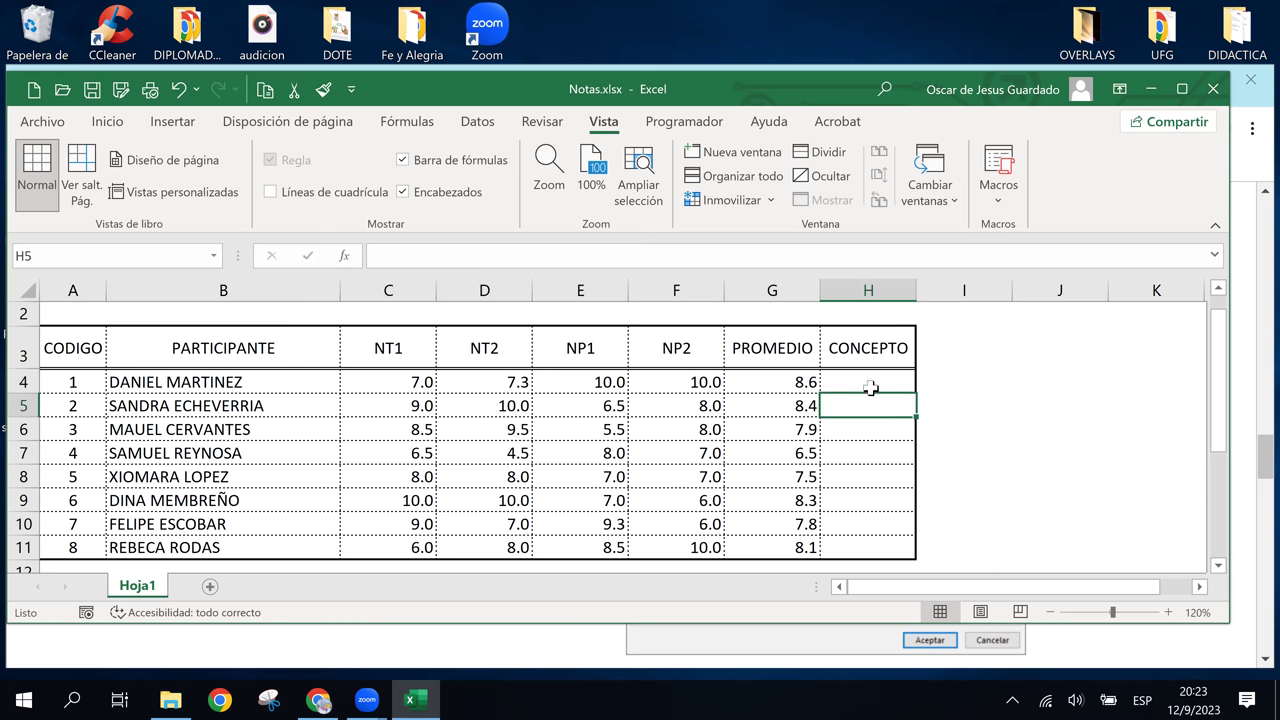
click(871, 386)
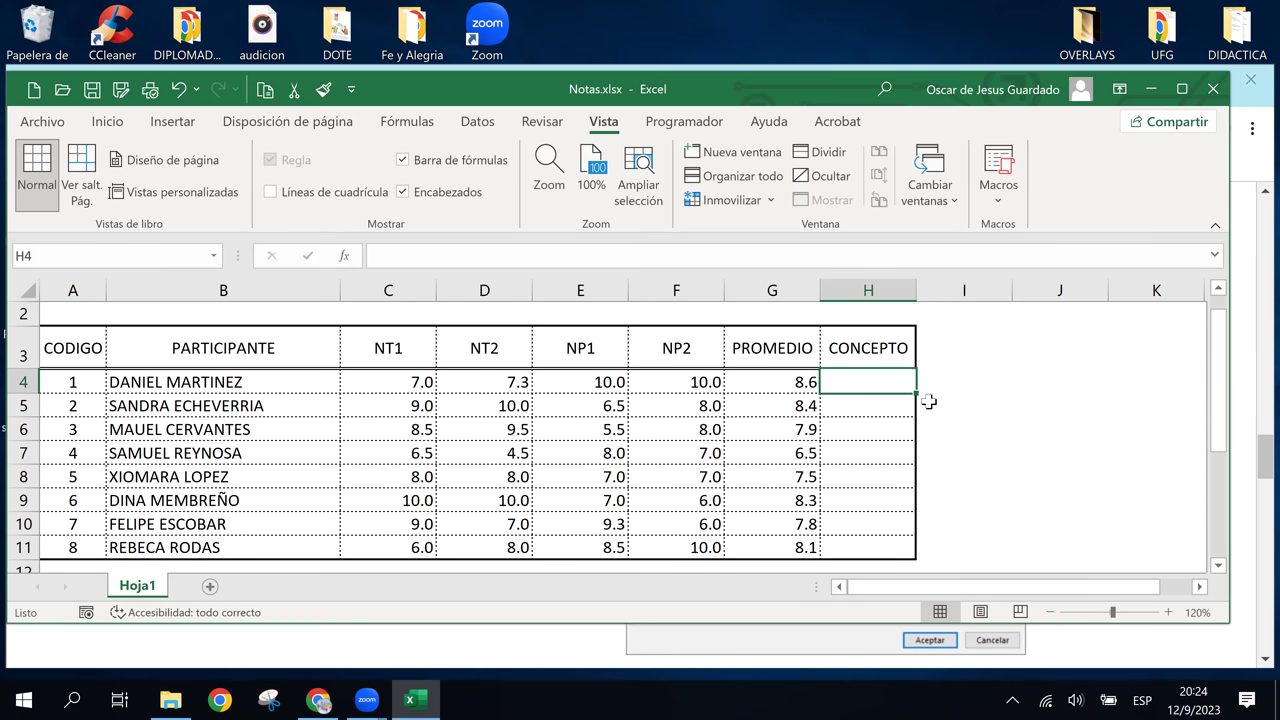
drag(913, 394, 900, 560)
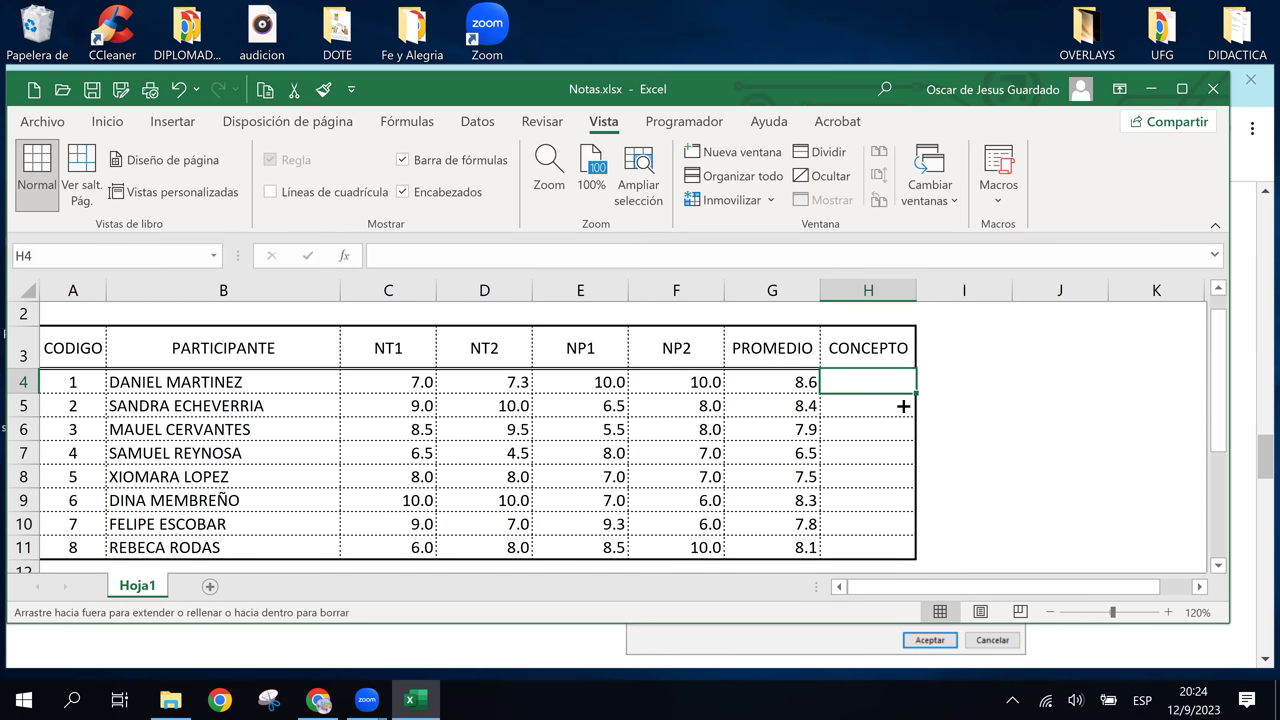
Check CONCEPTO cells H4, H5, H6 and H8, then switch to the course page in Chrome.
click(1005, 409)
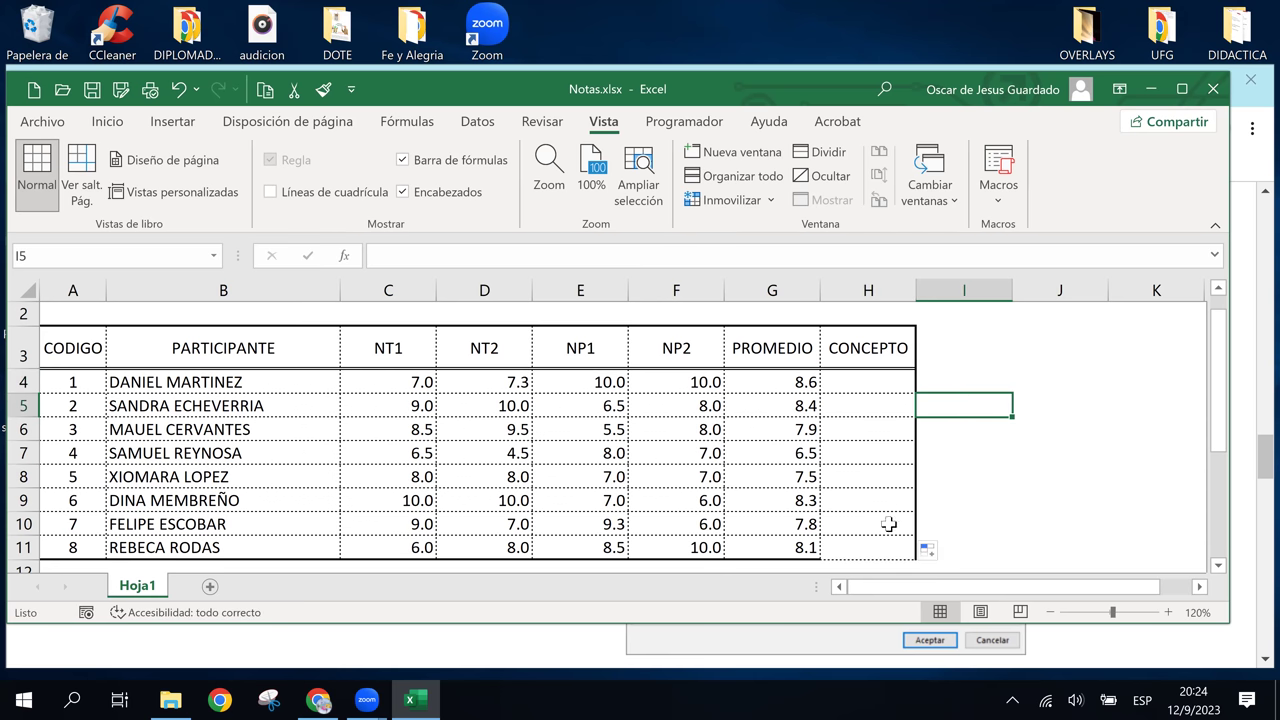
click(869, 415)
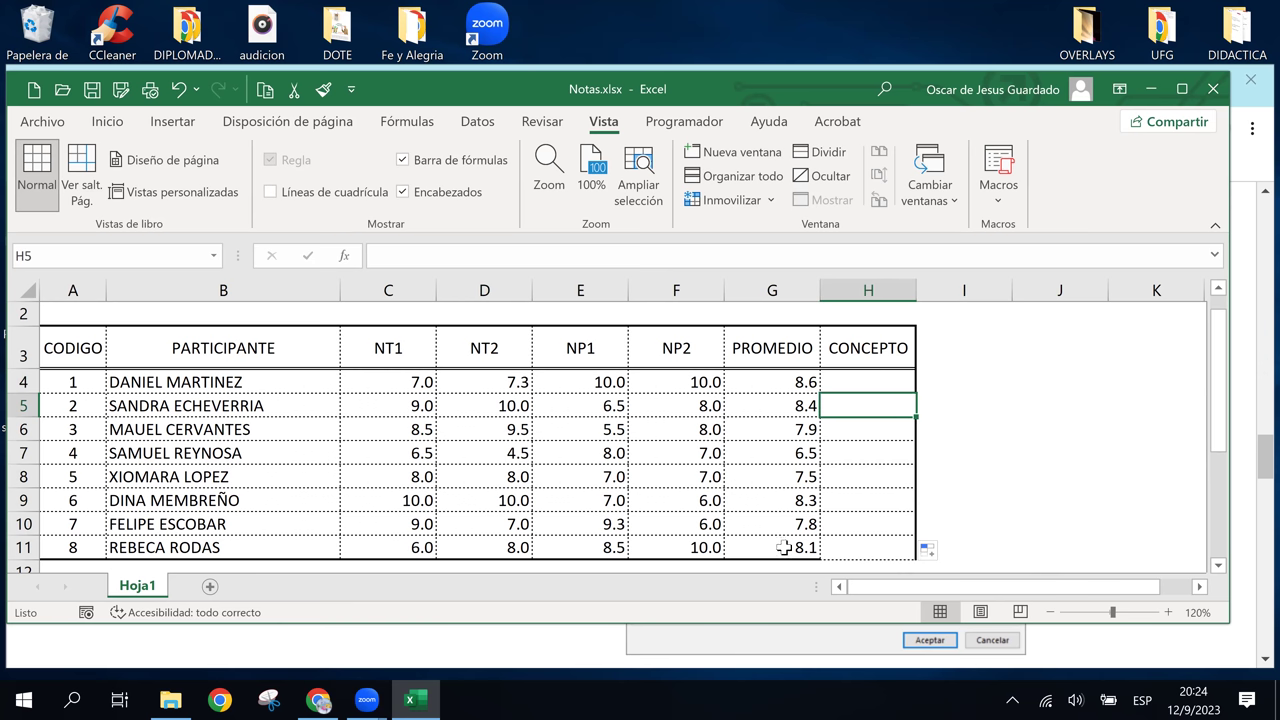
click(825, 548)
click(869, 428)
click(866, 404)
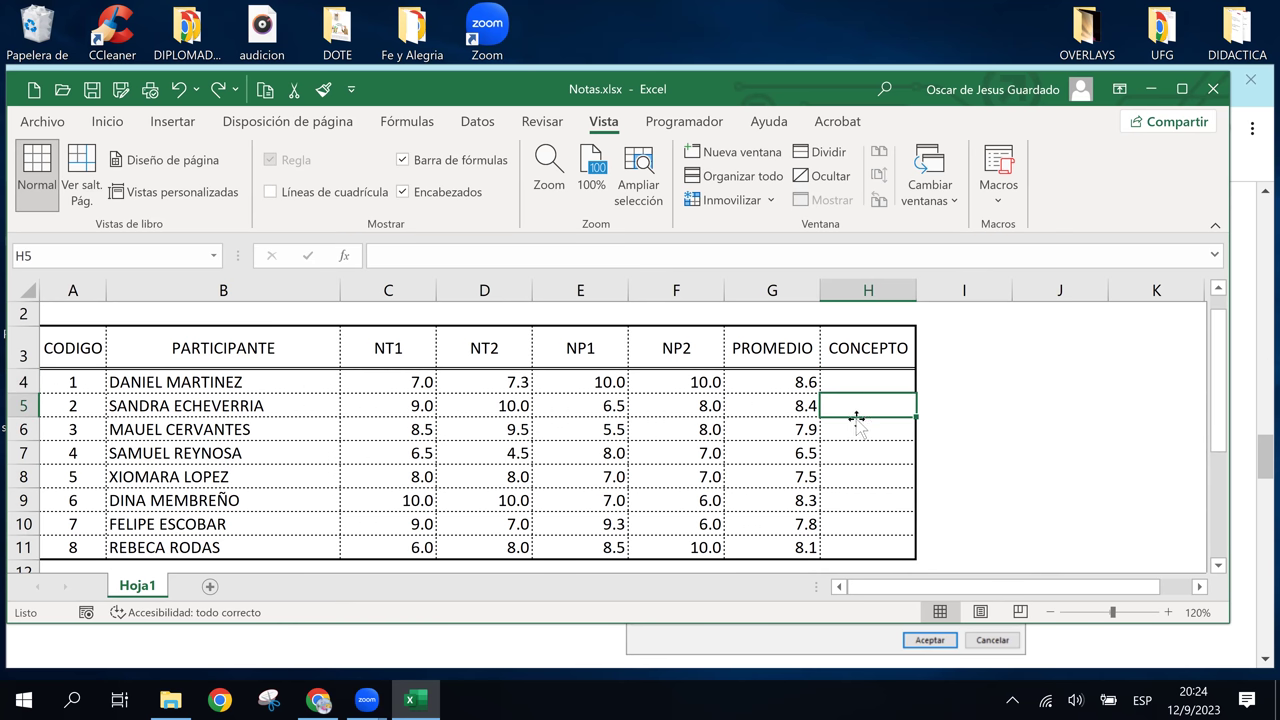
click(839, 482)
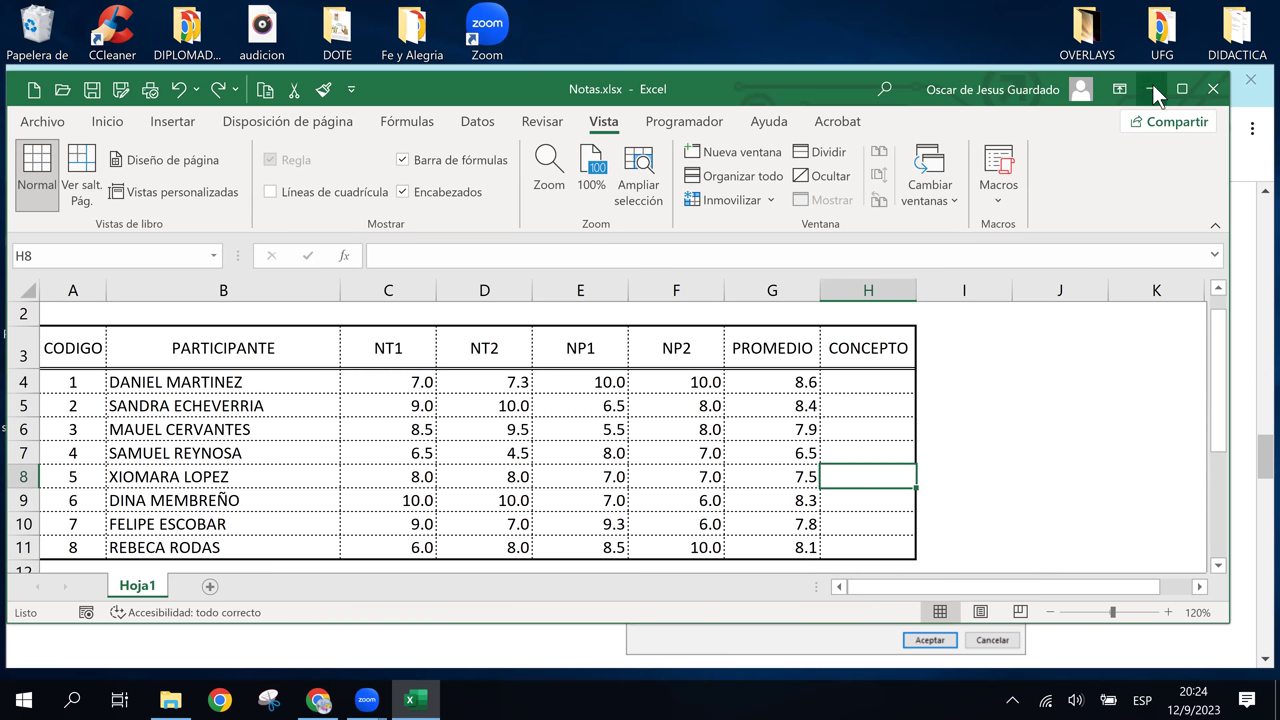
click(866, 376)
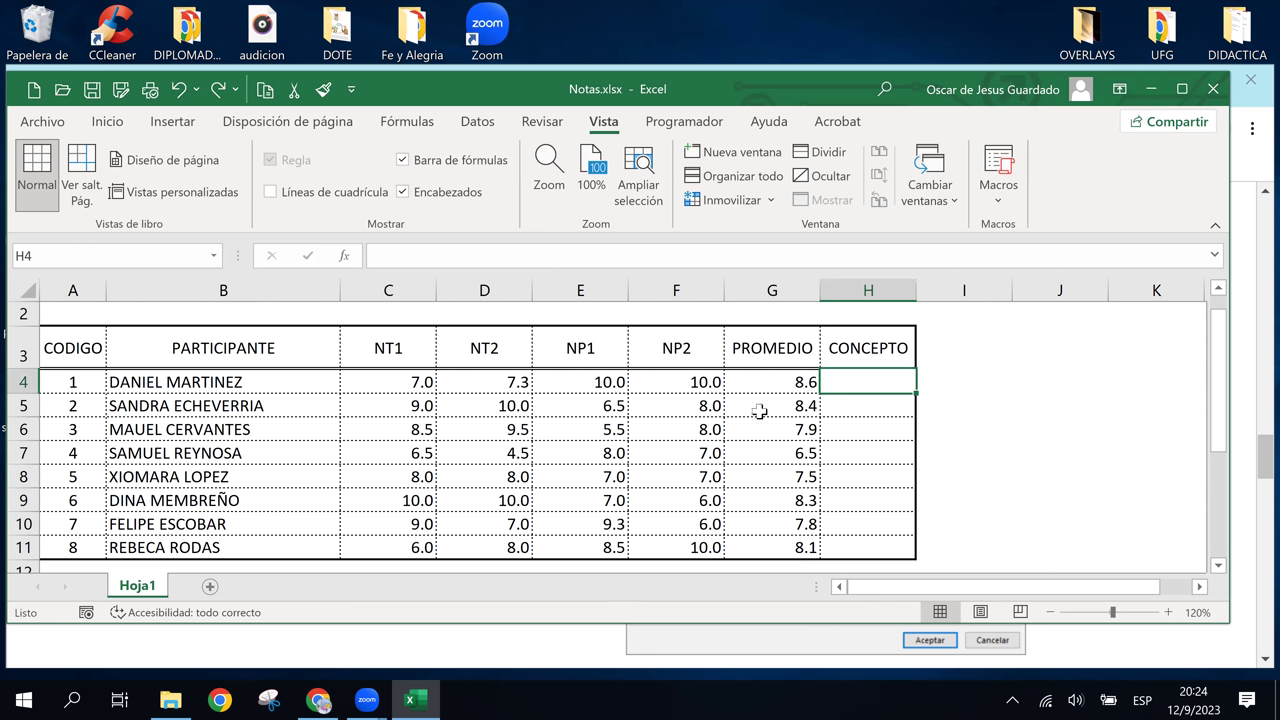
click(829, 403)
click(318, 702)
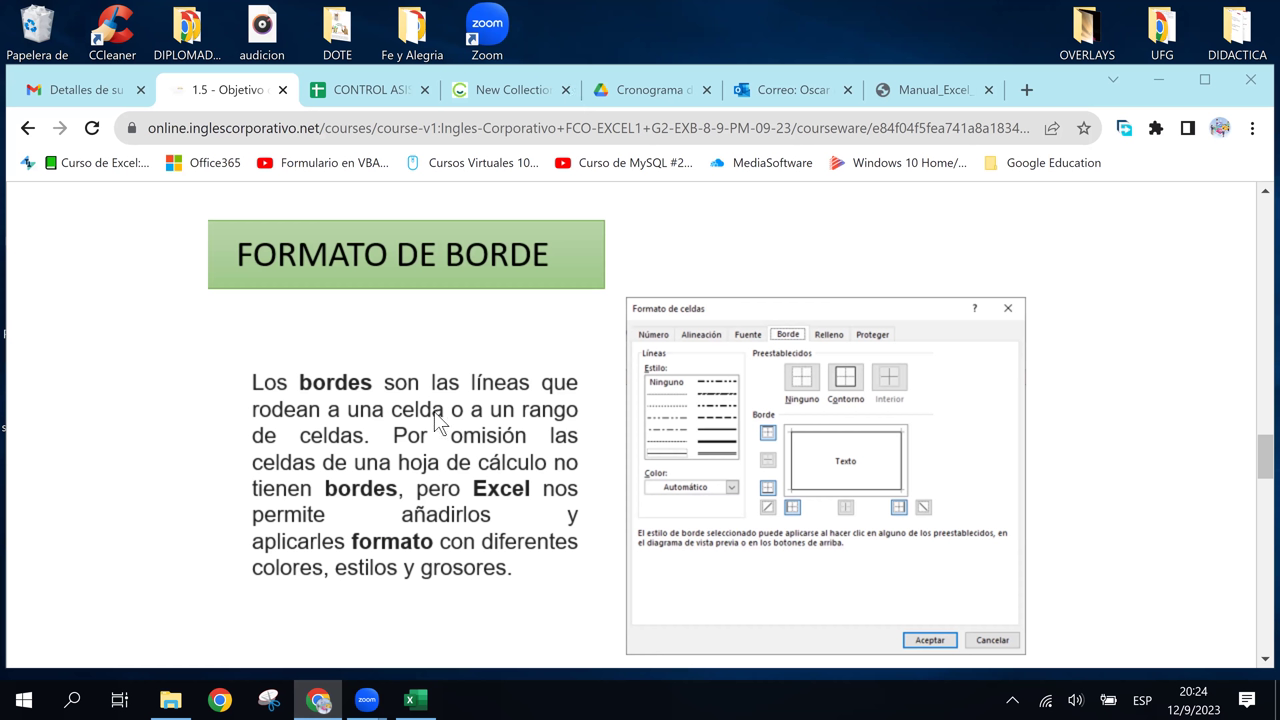
Scroll the course page and raise the system volume, then dismiss the volume panel.
scroll(437, 421, down, 2)
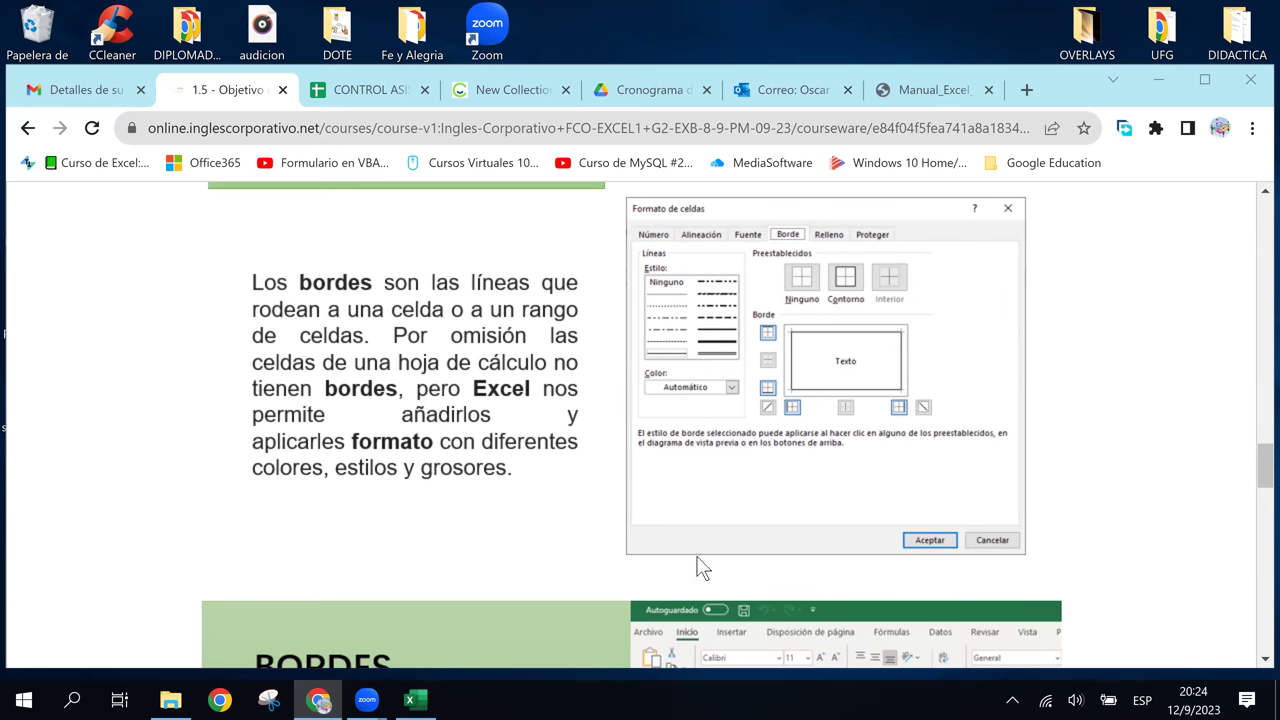
click(1075, 703)
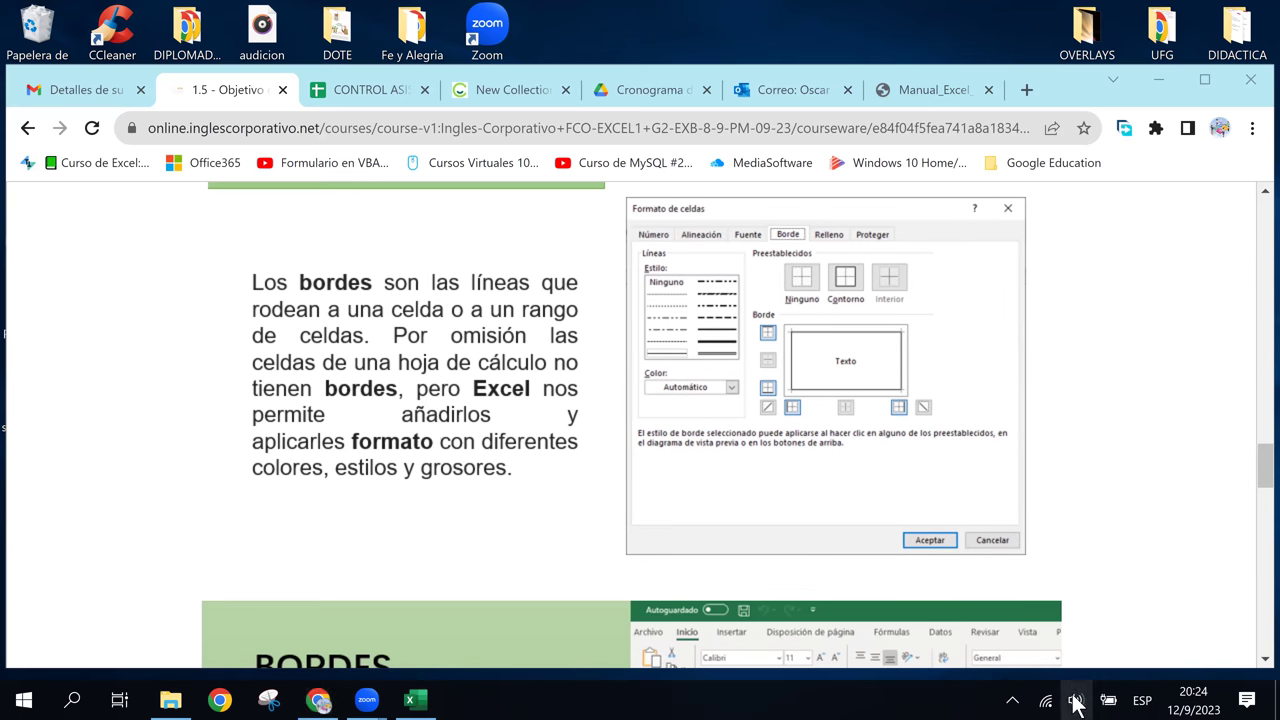
click(1166, 652)
click(818, 705)
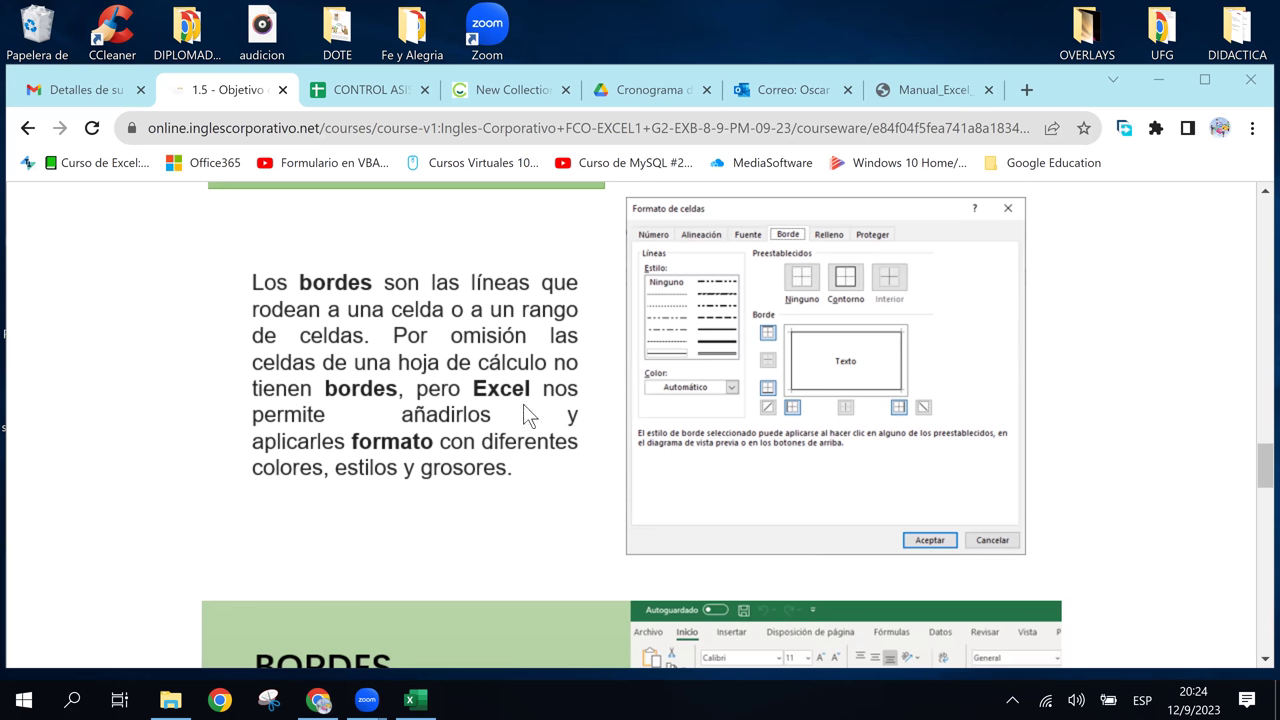
click(443, 406)
Scroll down to the BORDES section, then return to Notas.xlsx in Excel.
scroll(447, 405, down, 1)
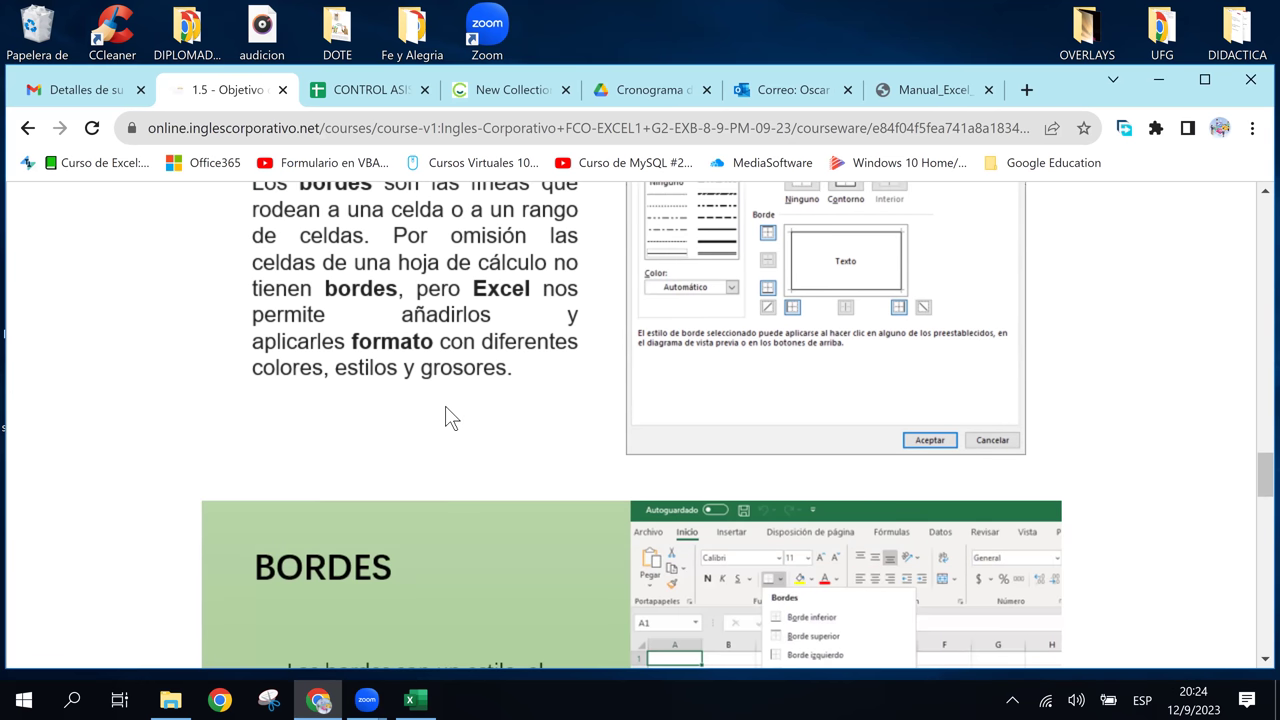
scroll(446, 407, down, 1)
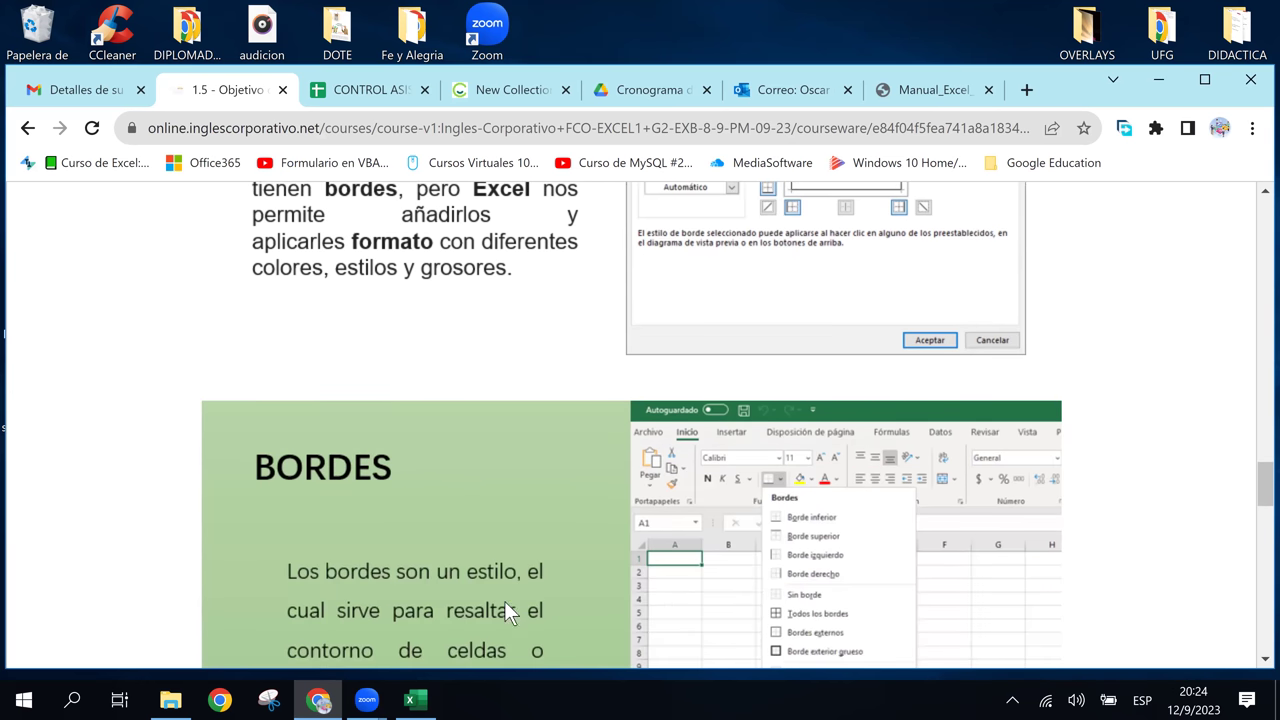
click(410, 700)
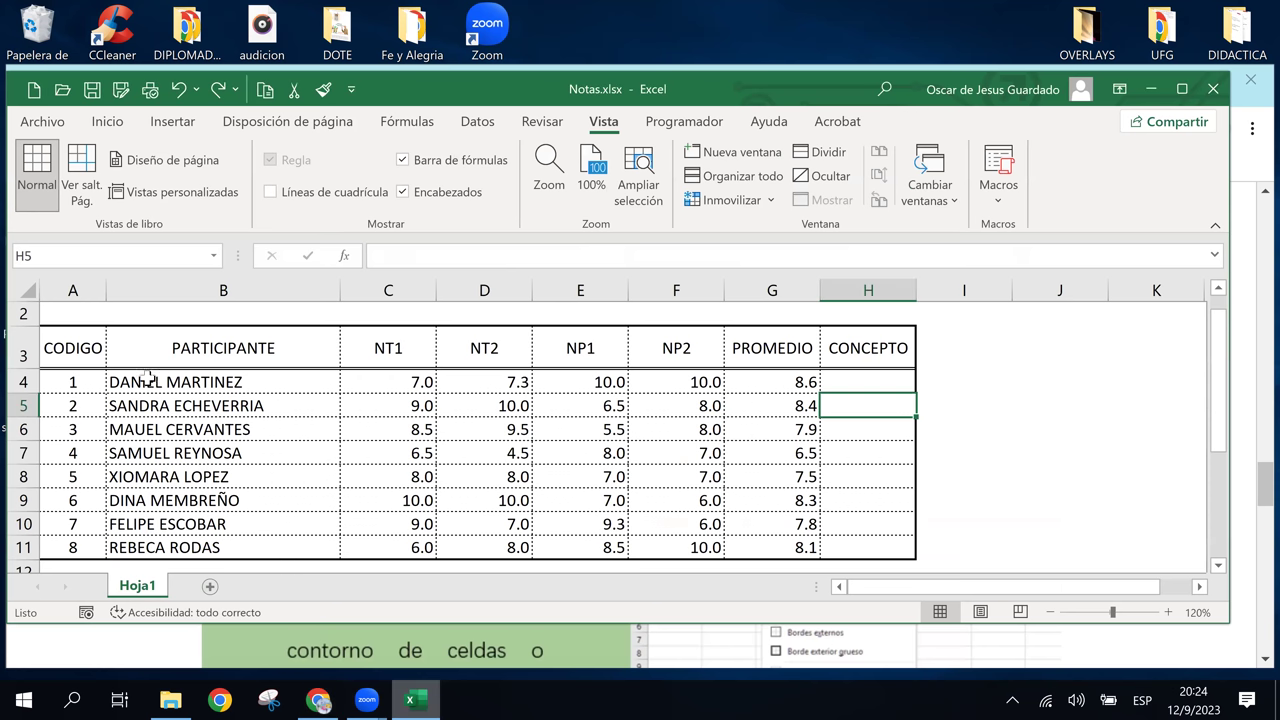
Point out cells B4, C7 and G4, then select the whole grade table A3:H11.
click(148, 380)
click(391, 453)
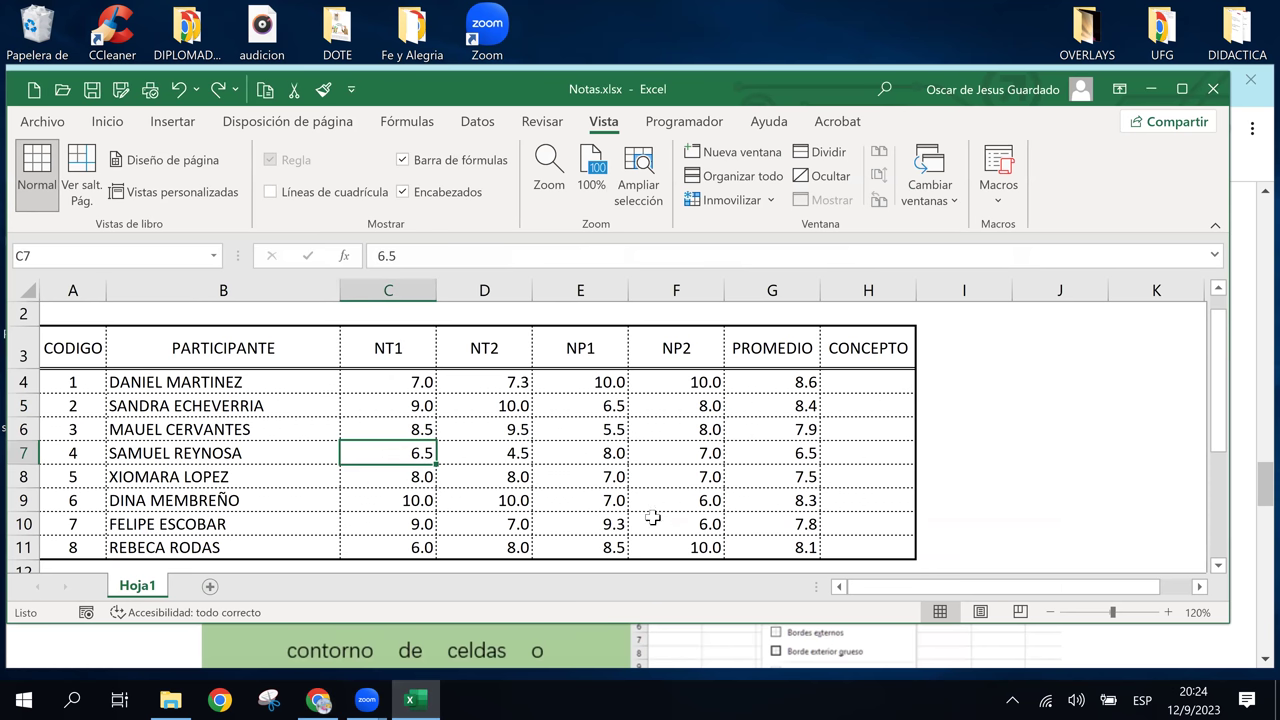
click(816, 378)
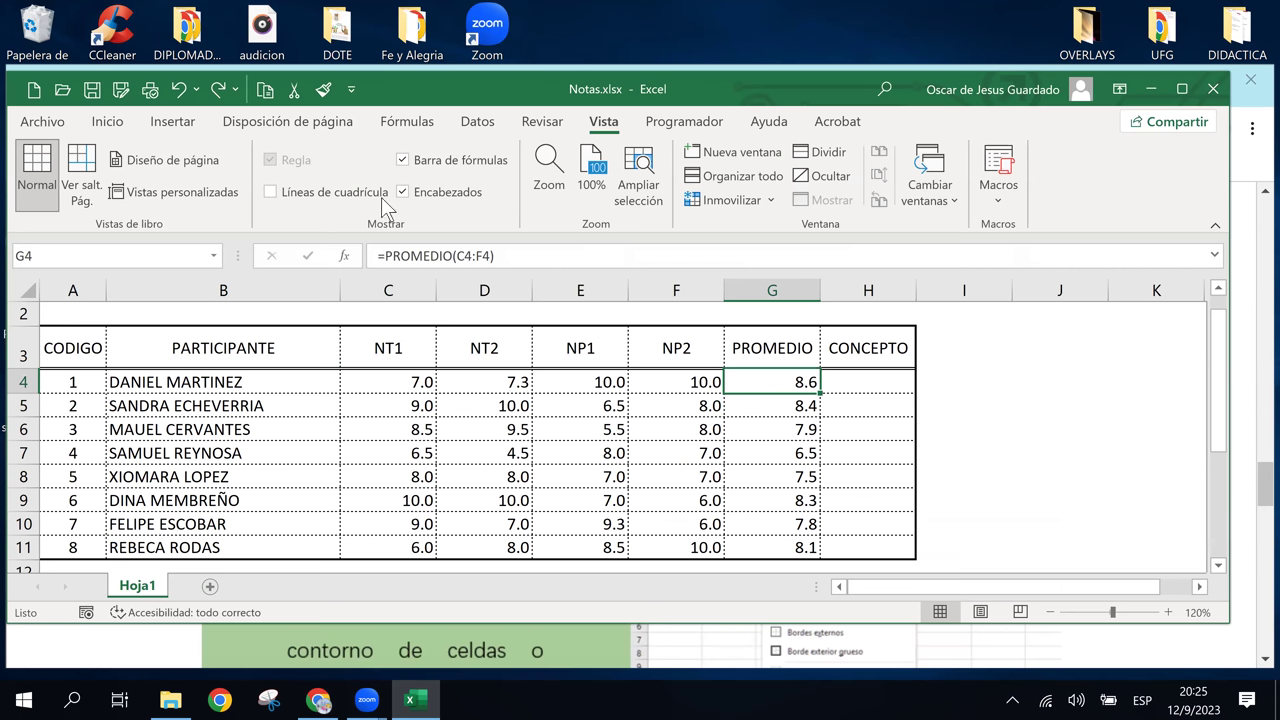
drag(74, 352, 230, 384)
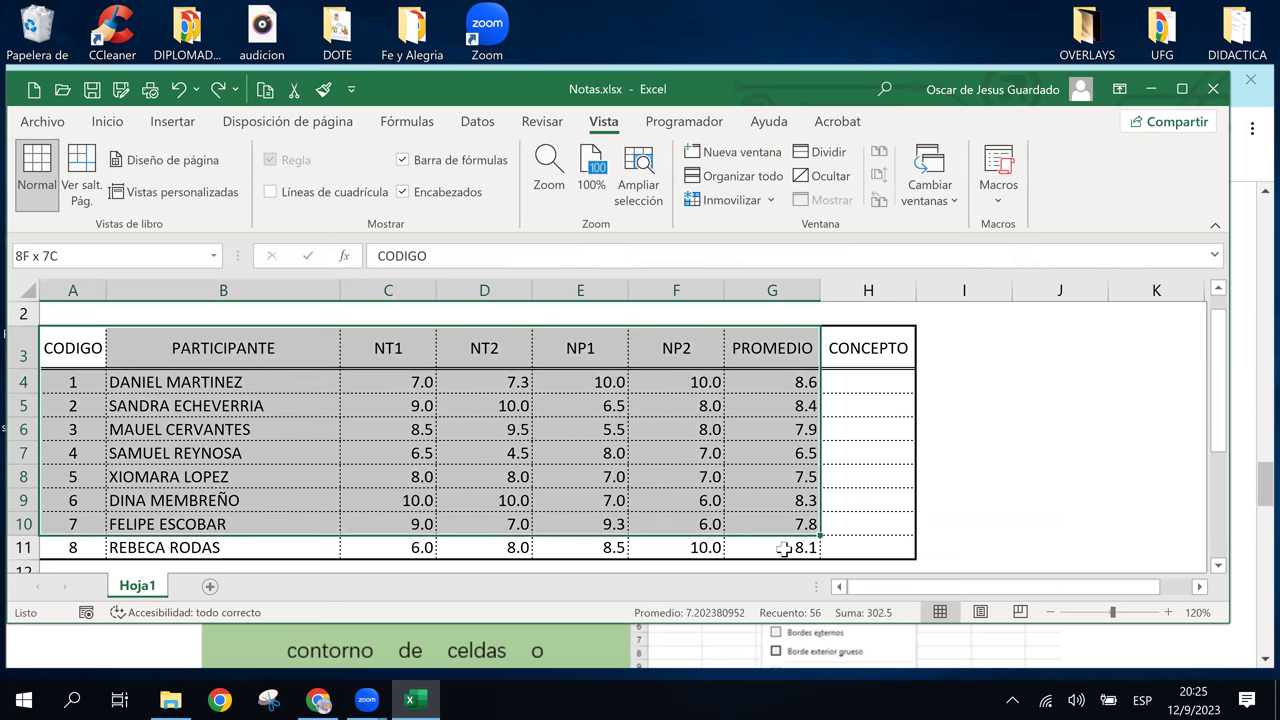
drag(434, 437, 860, 552)
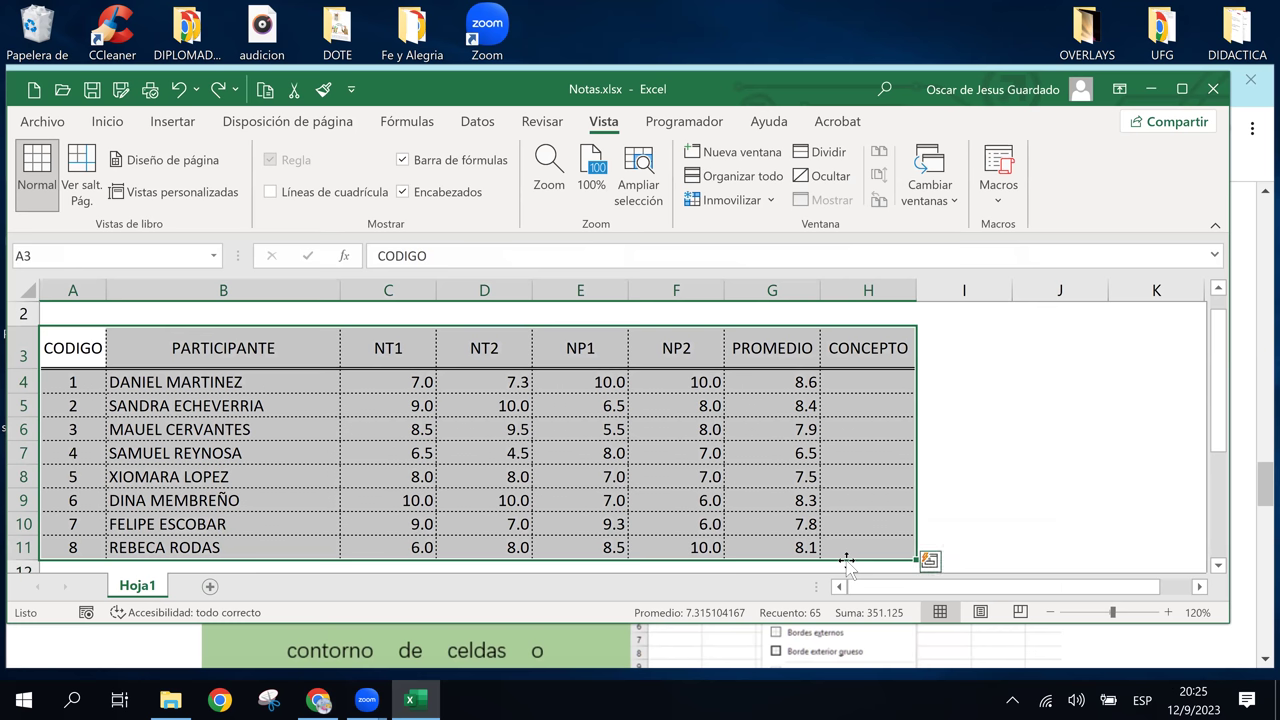
Remove all borders from the grade table with Sin borde.
click(106, 122)
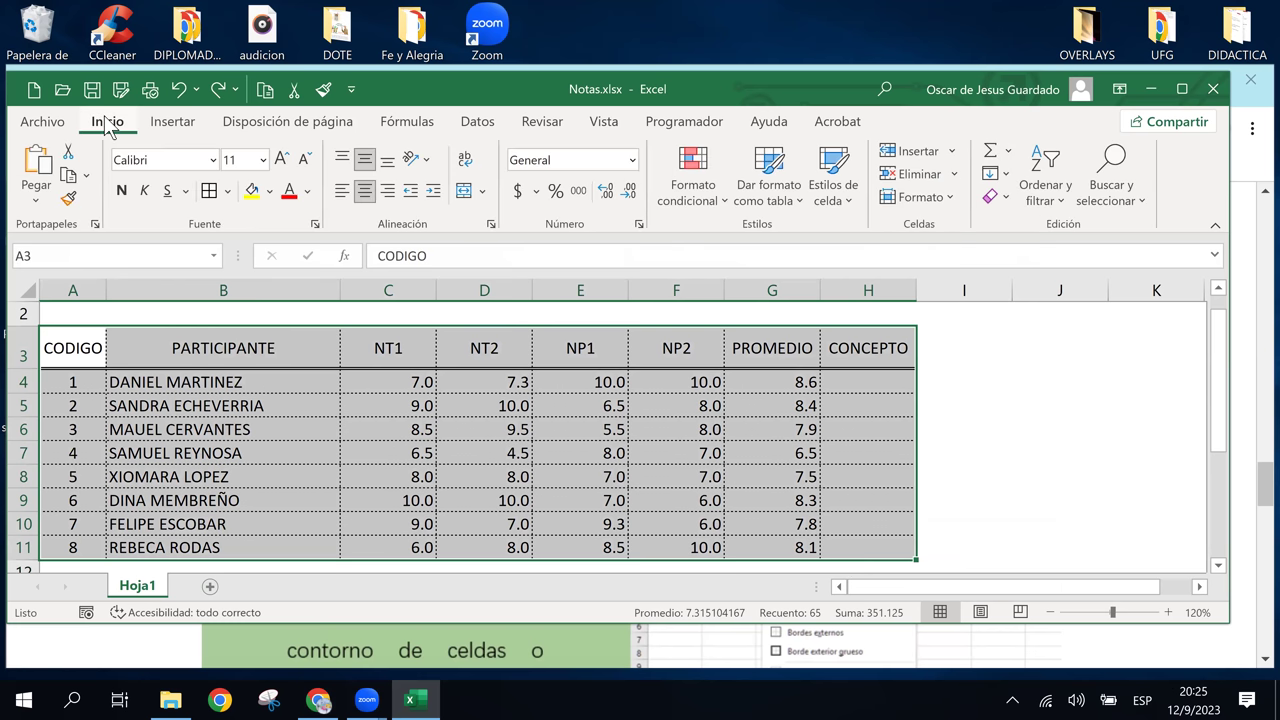
click(230, 192)
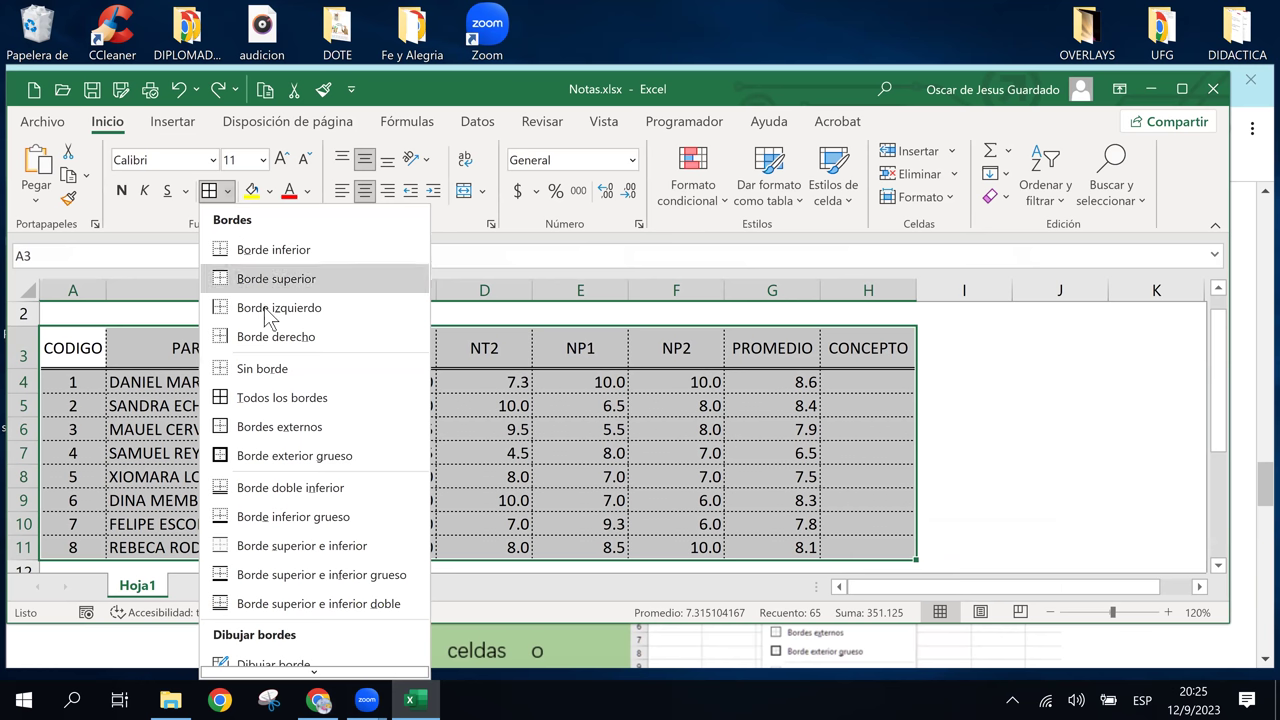
click(260, 370)
click(1062, 402)
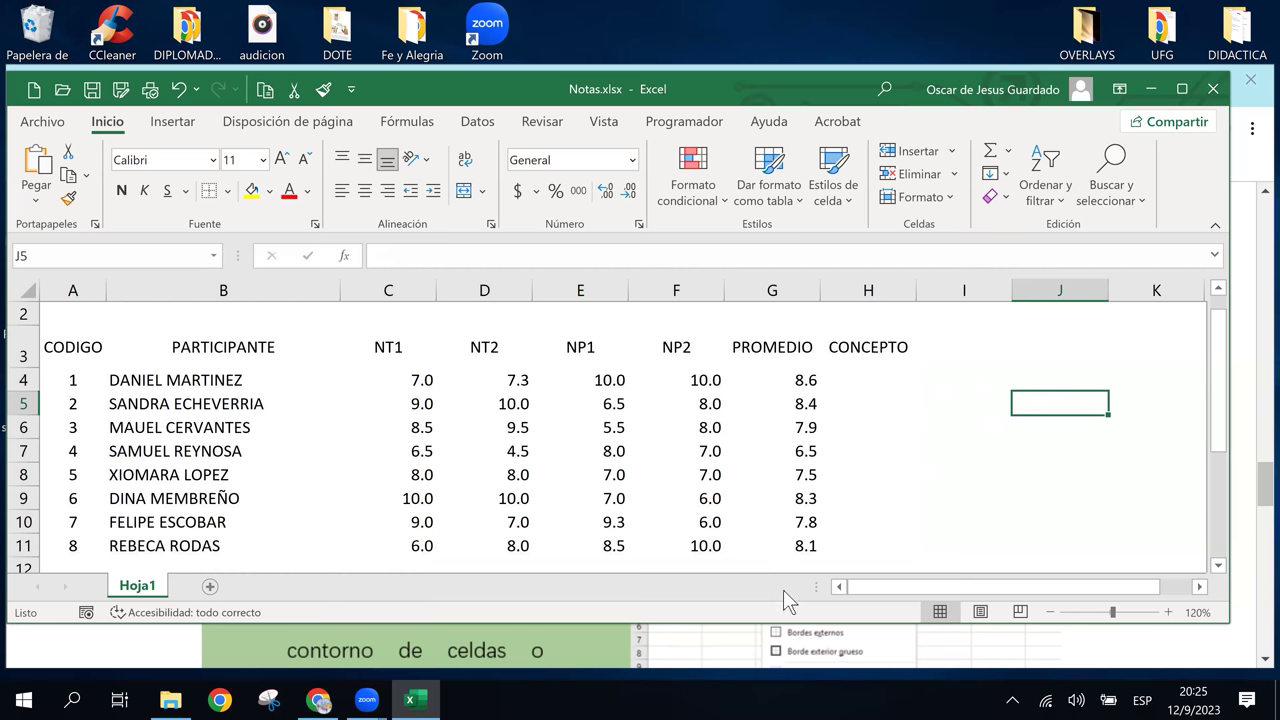
Undo the border removal and select the data rows A4:H11.
key(ctrl+z)
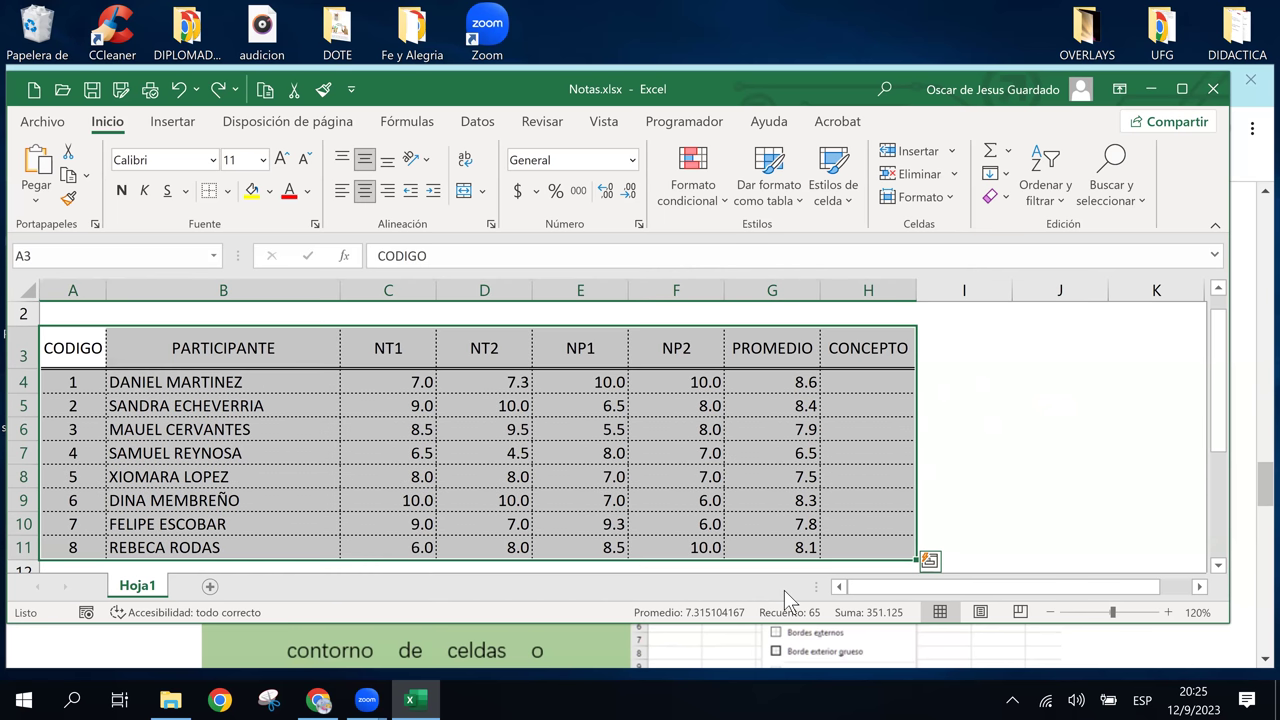
click(677, 500)
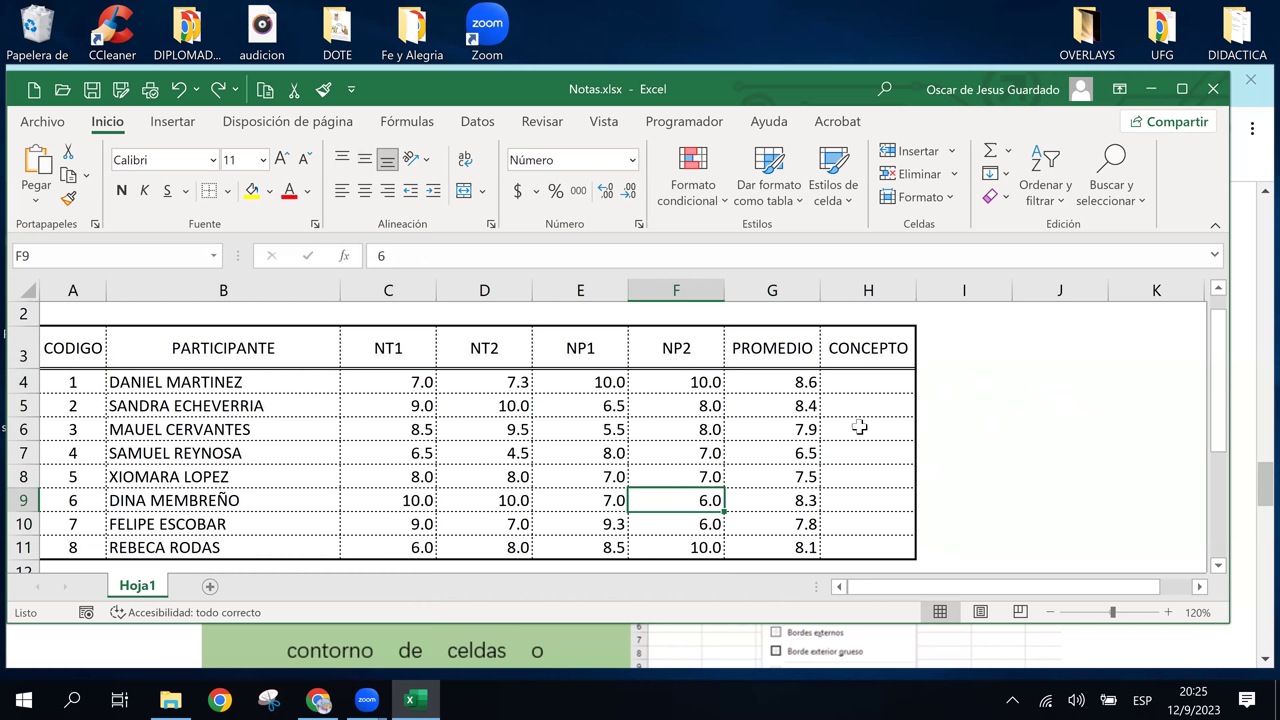
mouse_move(70, 382)
mouse_down()
mouse_move(715, 478)
mouse_move(859, 554)
mouse_up()
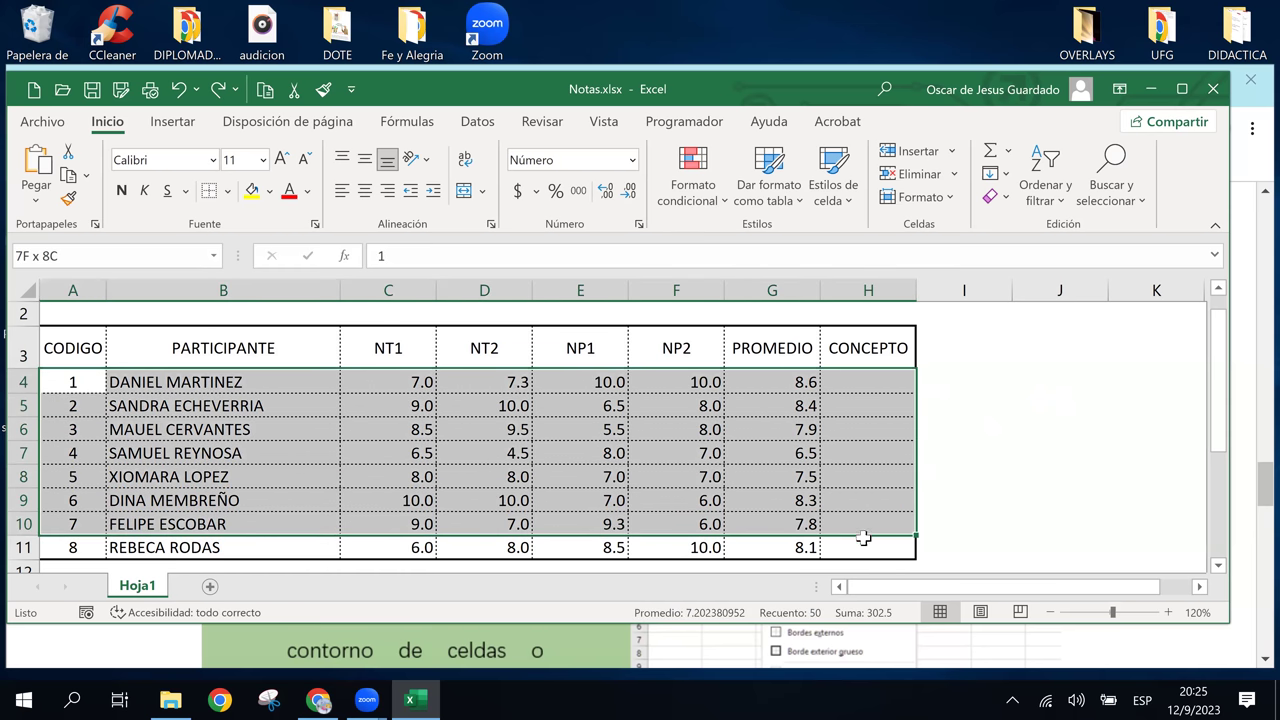
In Más bordes, turn off the inside horizontal and vertical lines for A4:H11, keeping the outline.
click(228, 191)
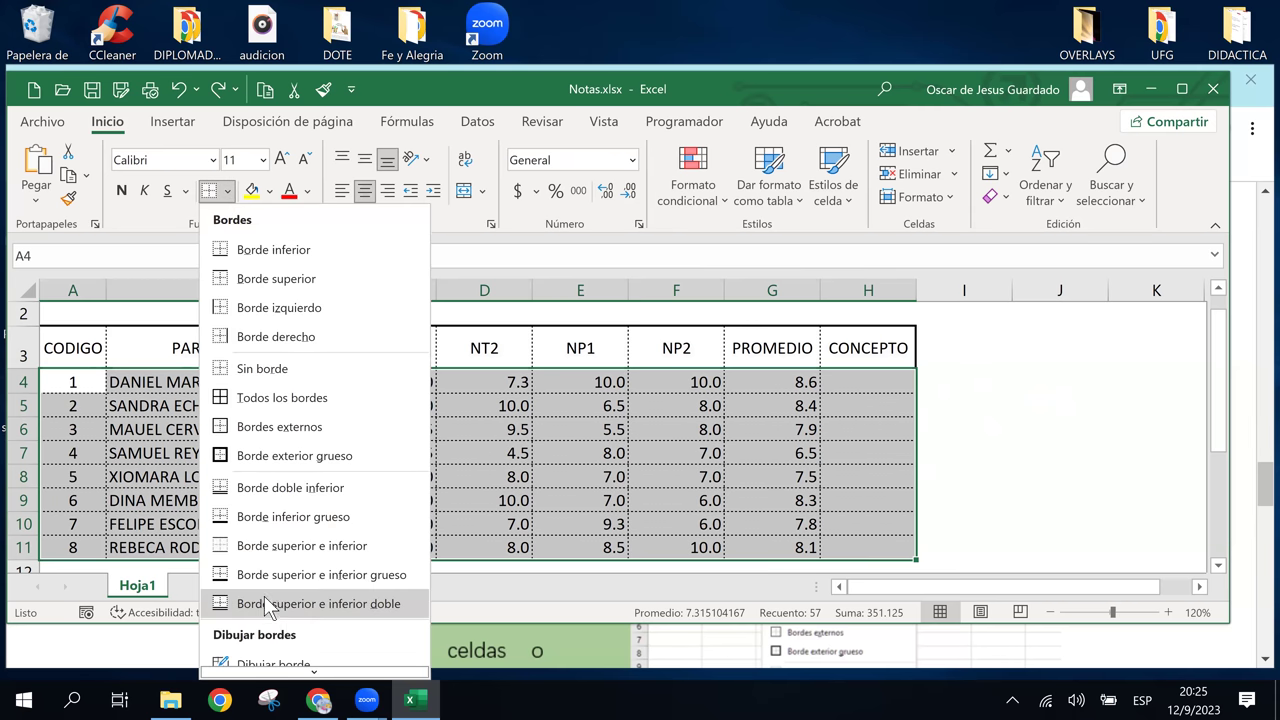
scroll(262, 603, down, 3)
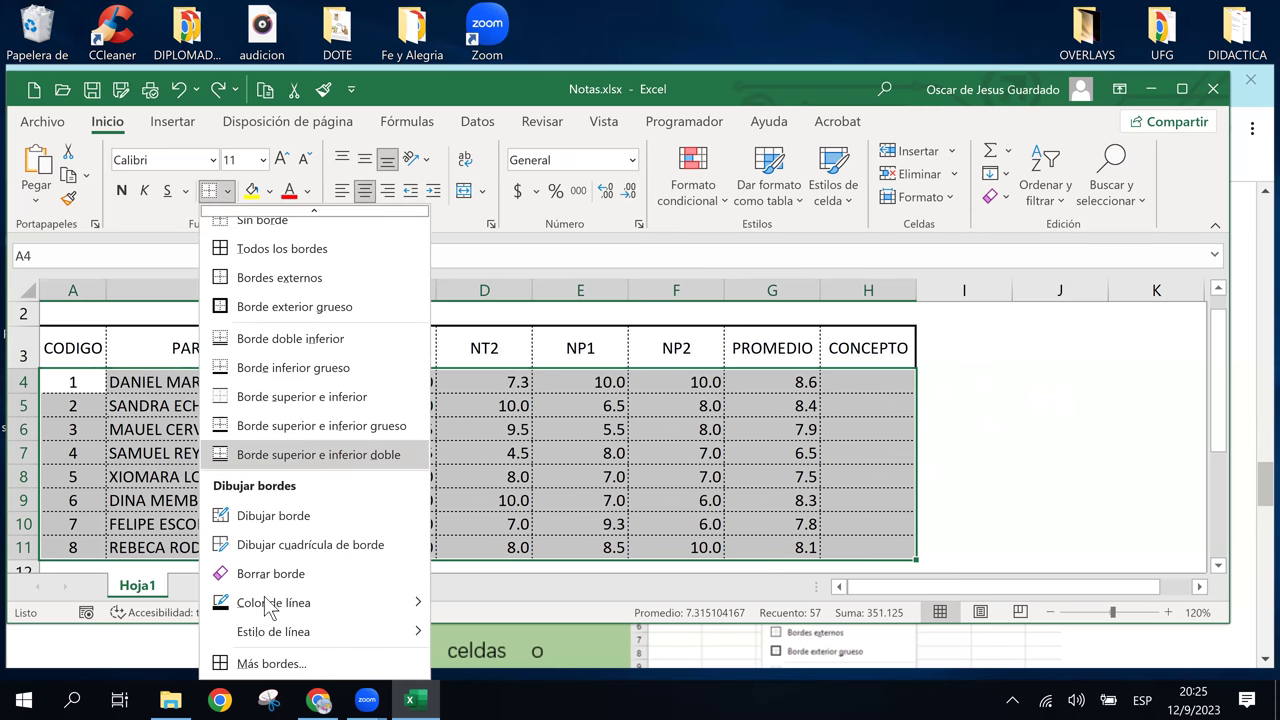
click(278, 665)
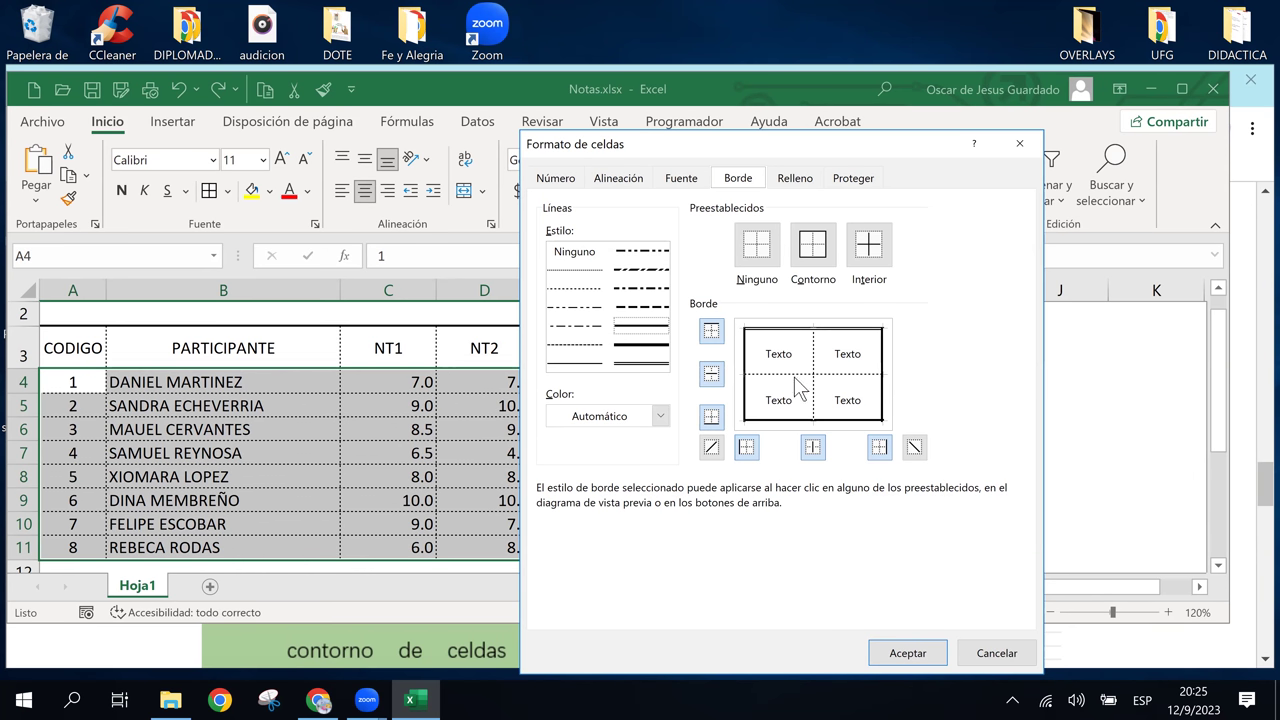
click(846, 375)
click(846, 375)
click(814, 408)
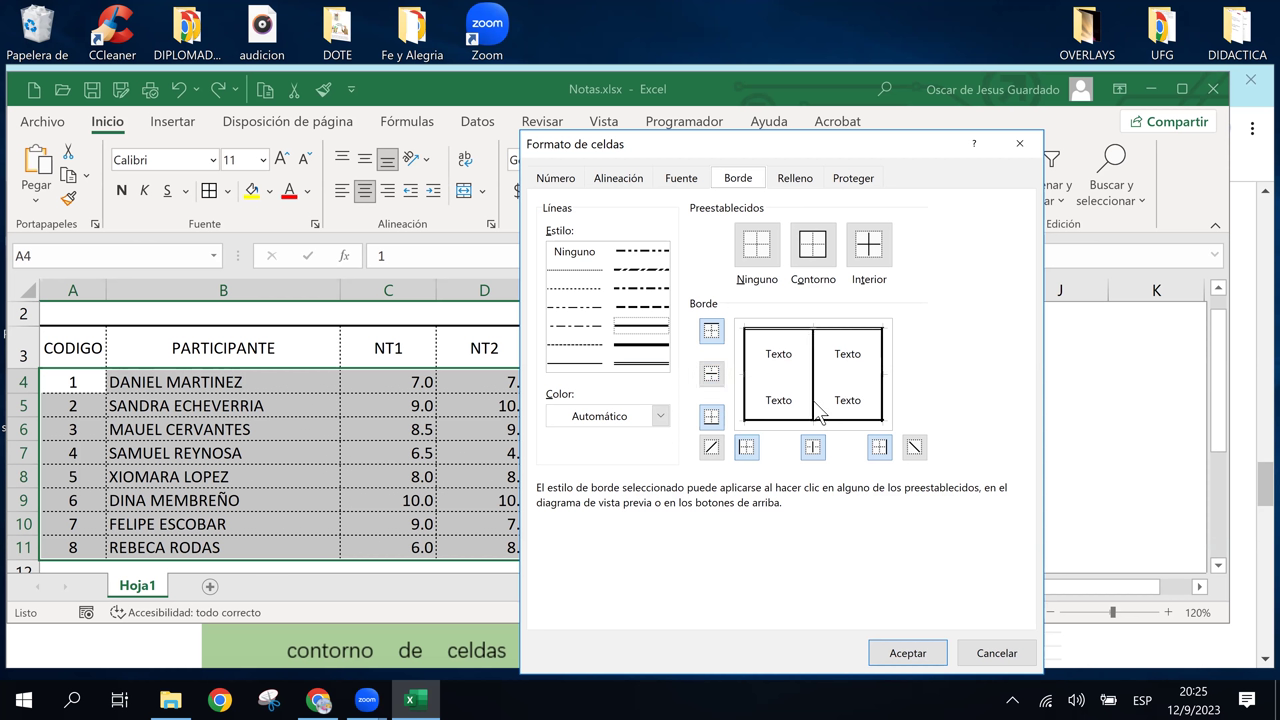
click(816, 408)
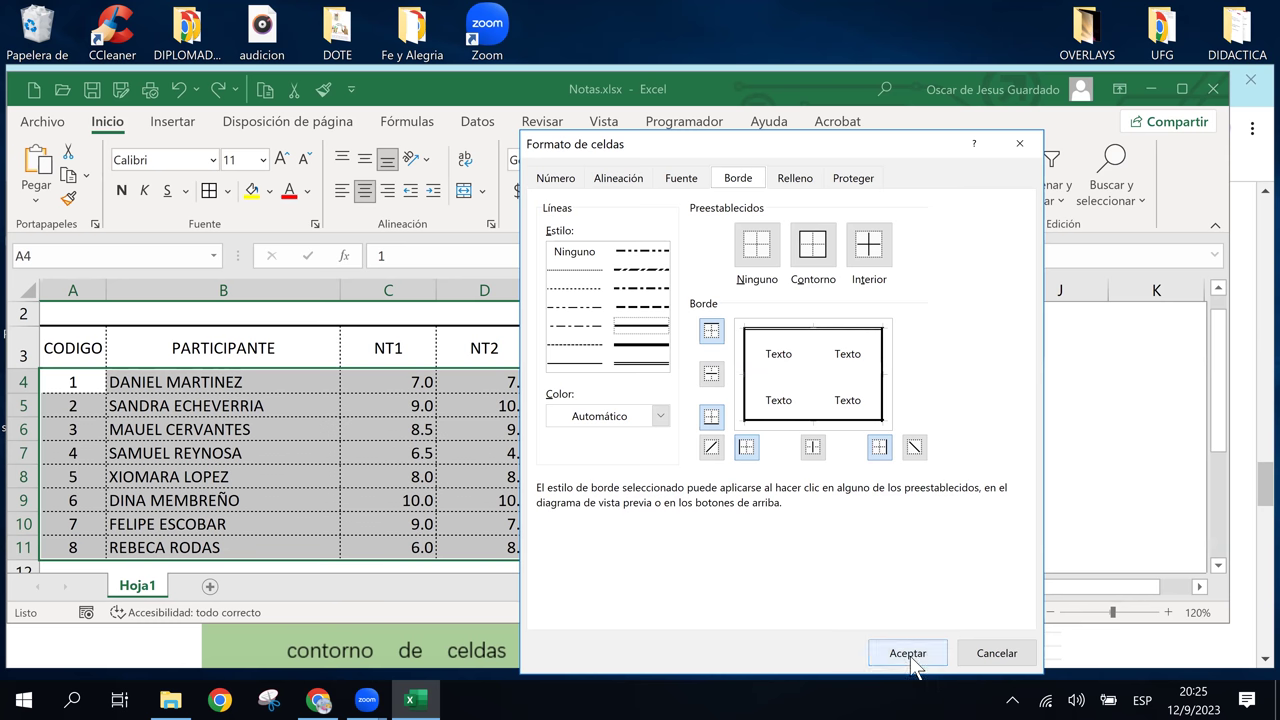
click(910, 656)
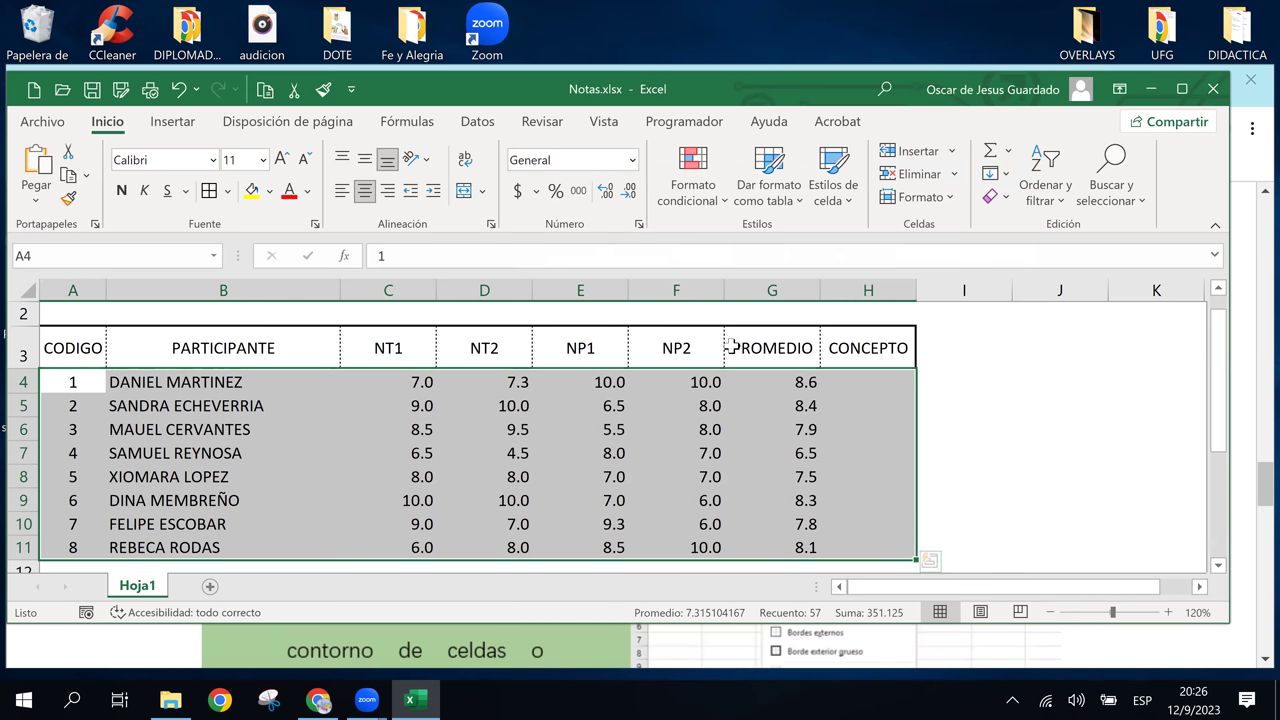
click(732, 347)
click(962, 402)
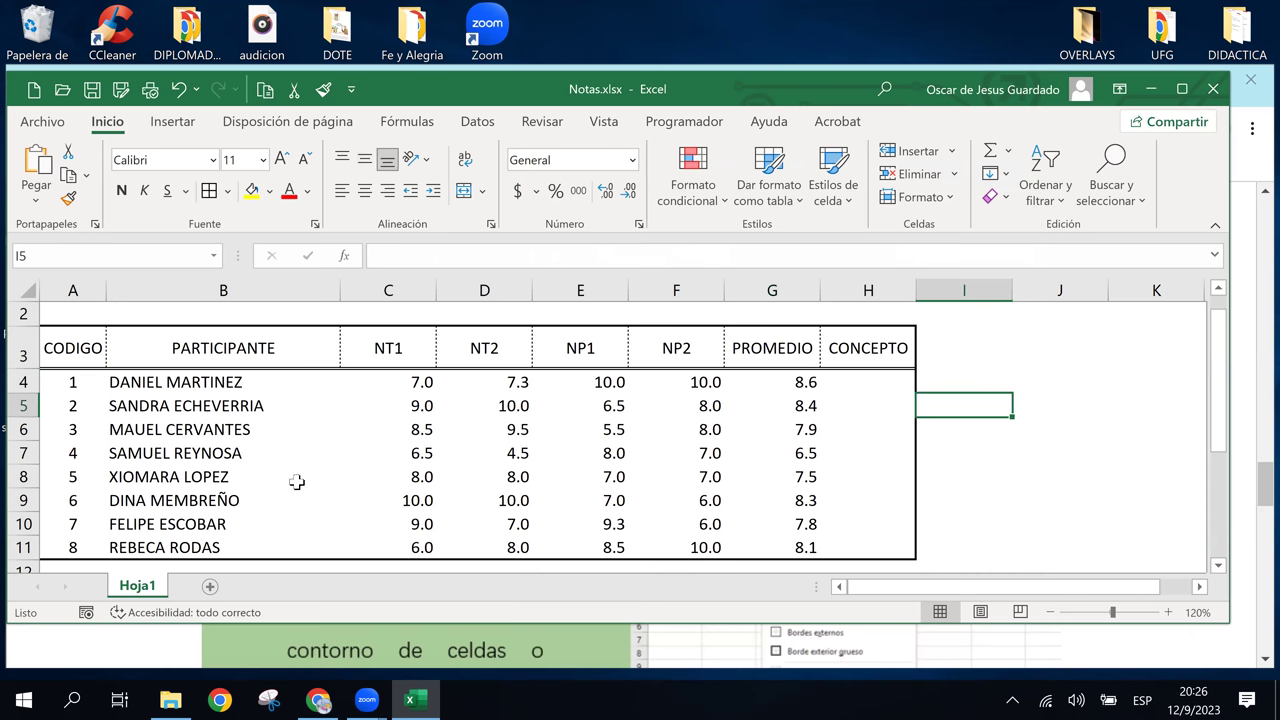
click(784, 360)
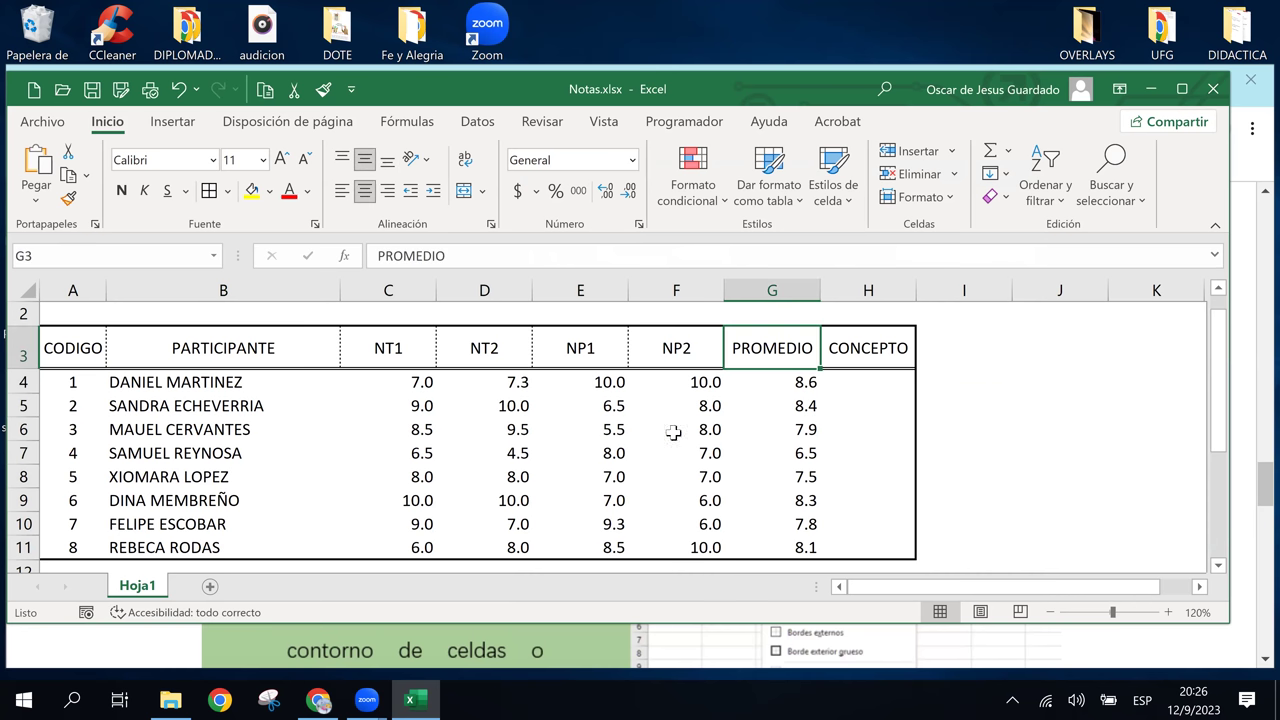
click(663, 455)
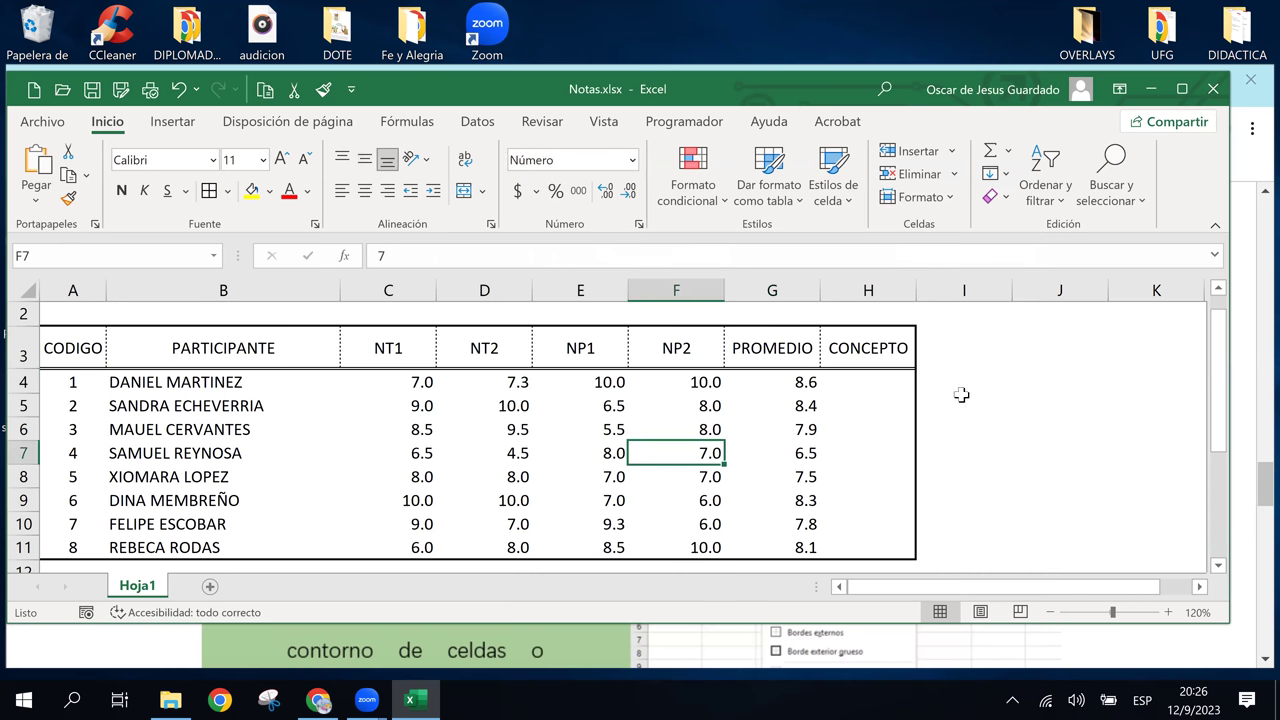
click(1003, 386)
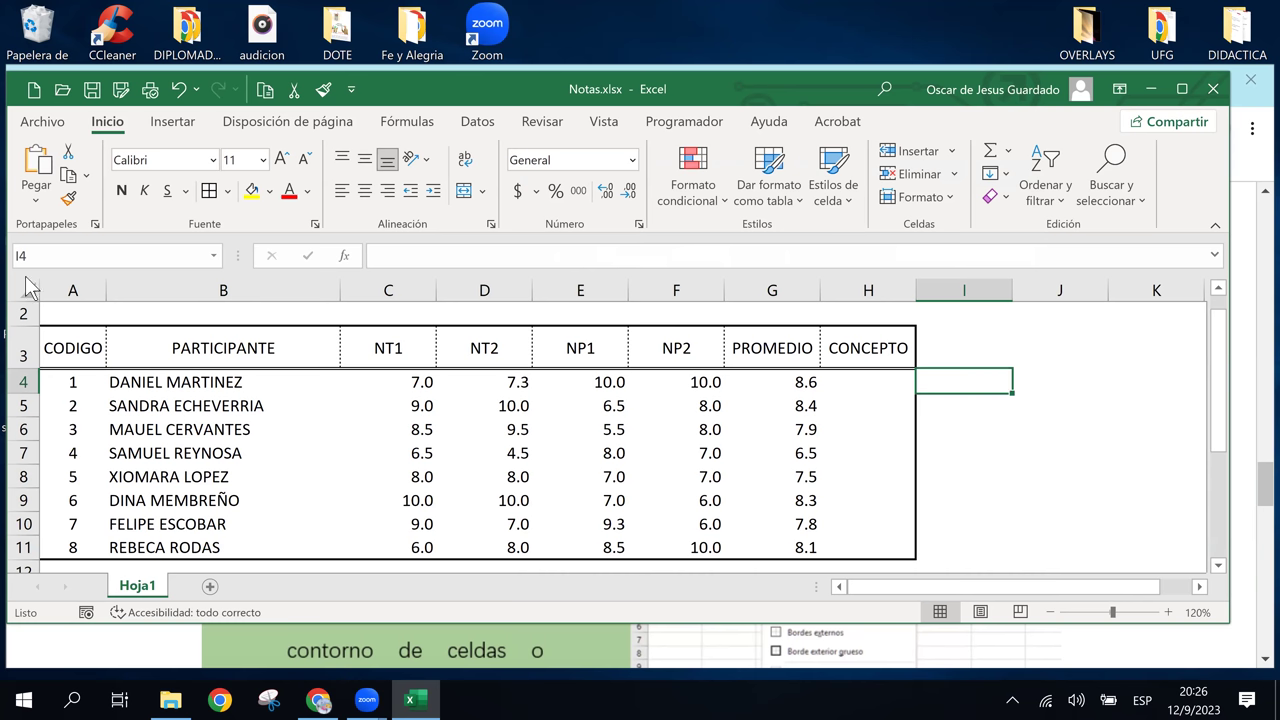
Select the table range A3:I13 and apply Sin borde.
mouse_move(98, 343)
mouse_down()
mouse_move(953, 587)
mouse_move(894, 409)
mouse_up()
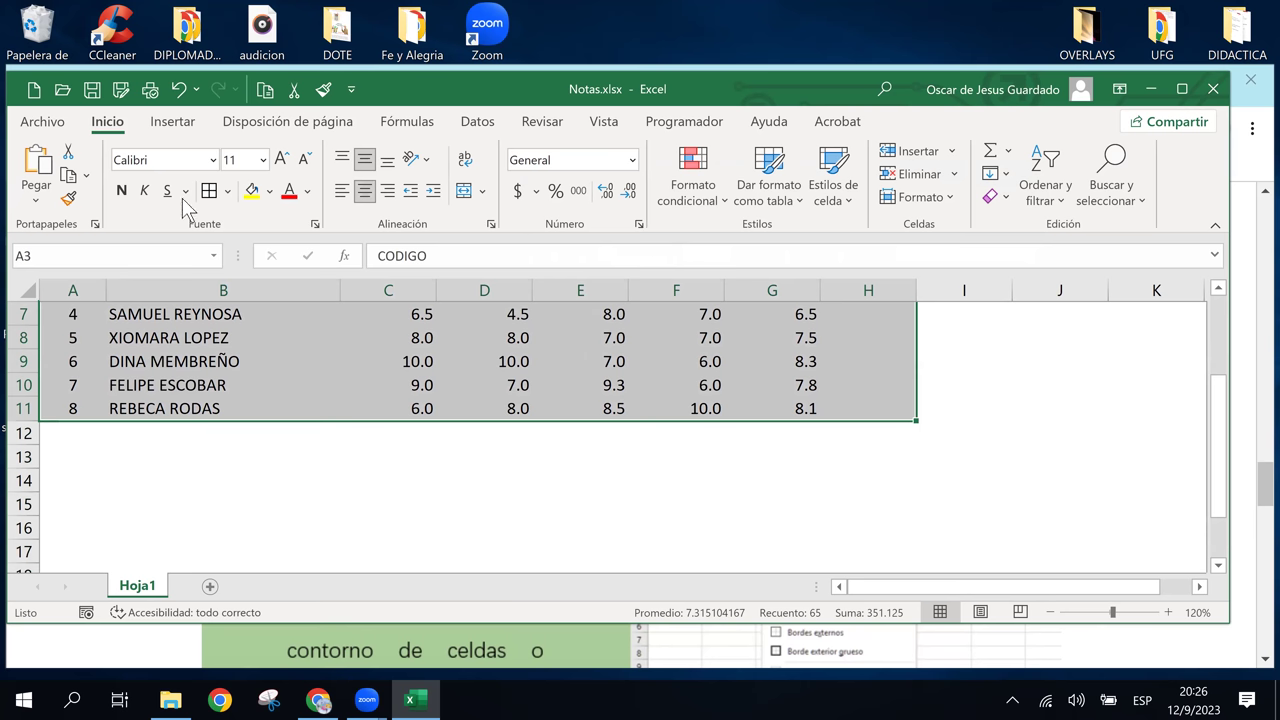
click(226, 195)
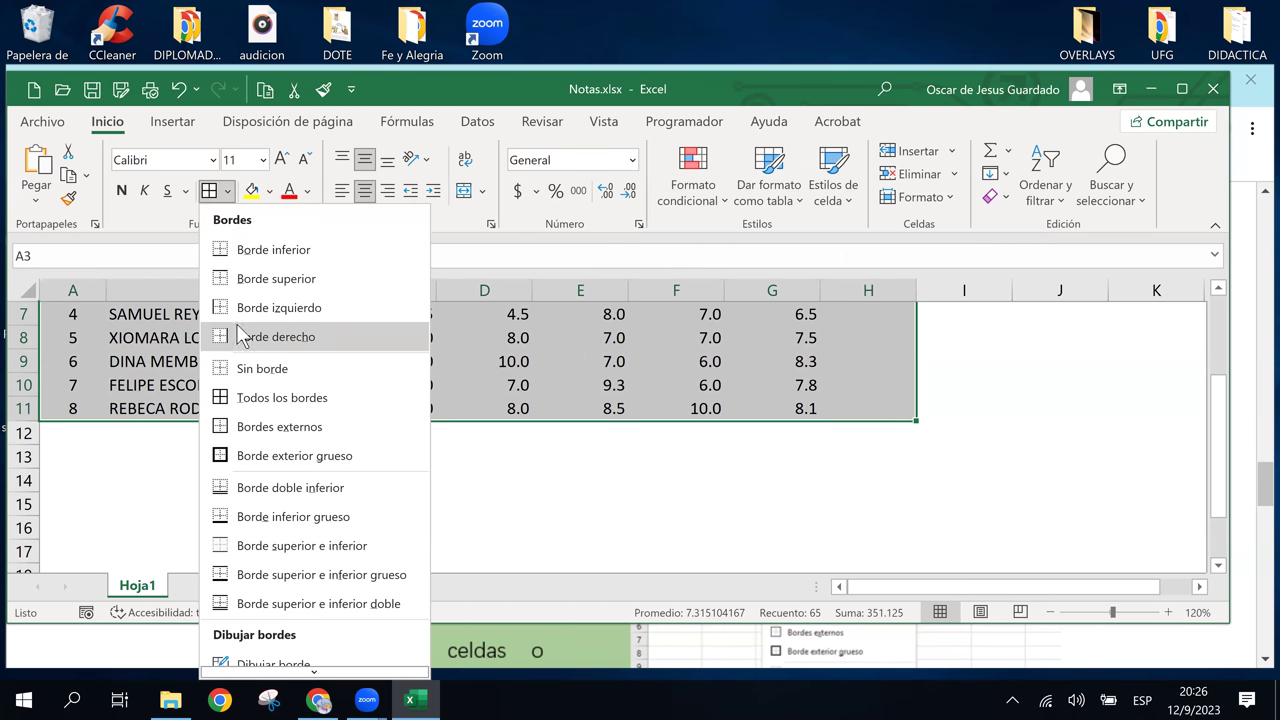
click(260, 369)
Click through cells E5, B5, F5, G4, H3 and H4 to check the borderless table.
click(866, 427)
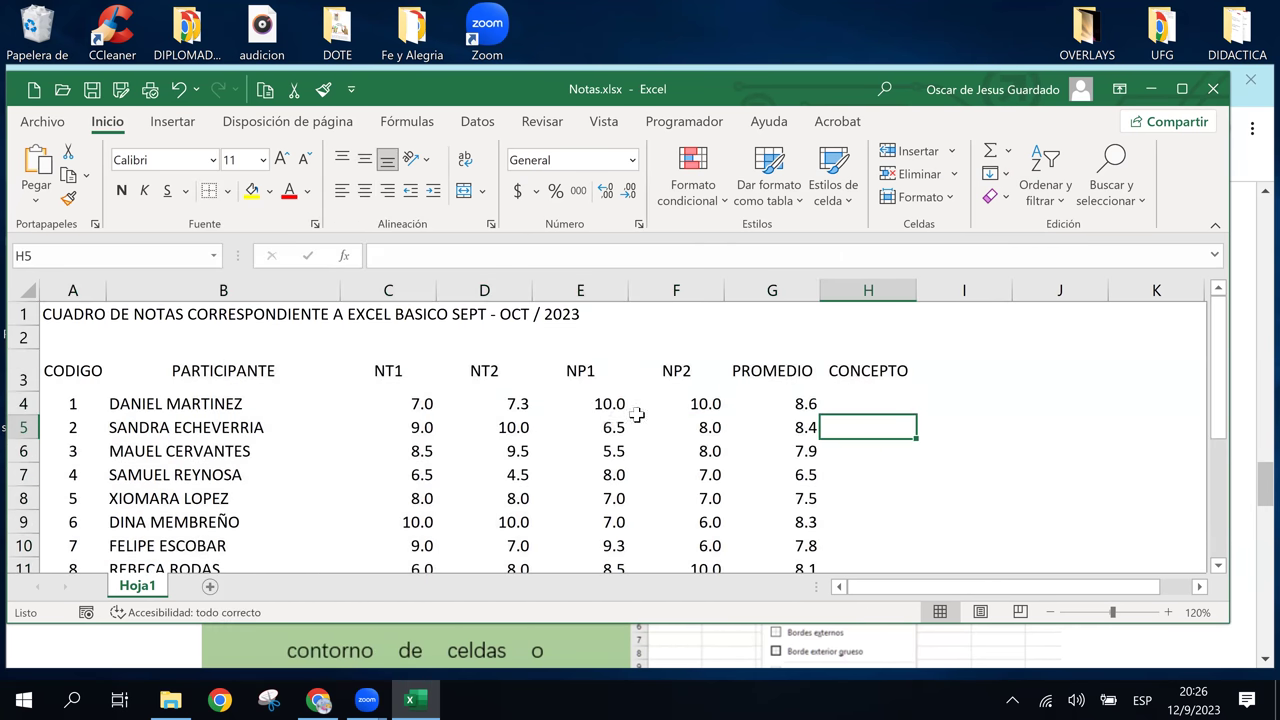
click(580, 427)
key(Left)
key(Left)
key(Left)
click(638, 427)
click(843, 405)
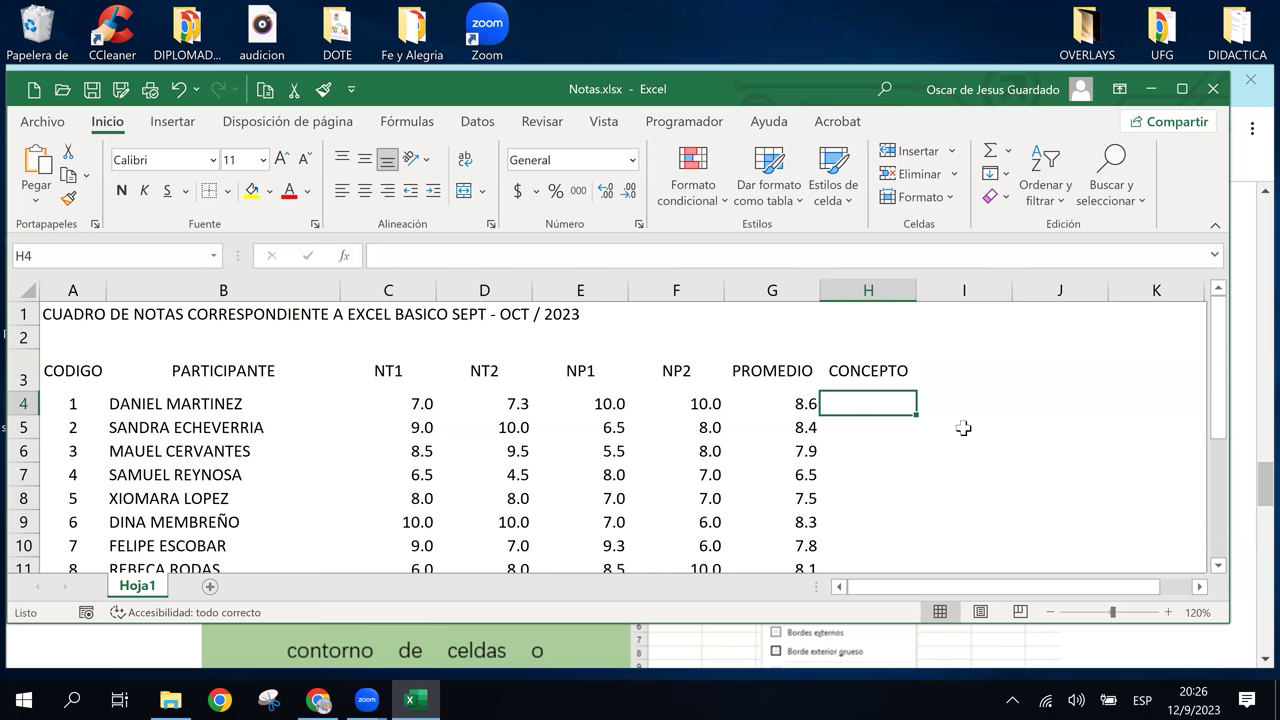
click(803, 401)
click(890, 400)
click(858, 388)
click(858, 404)
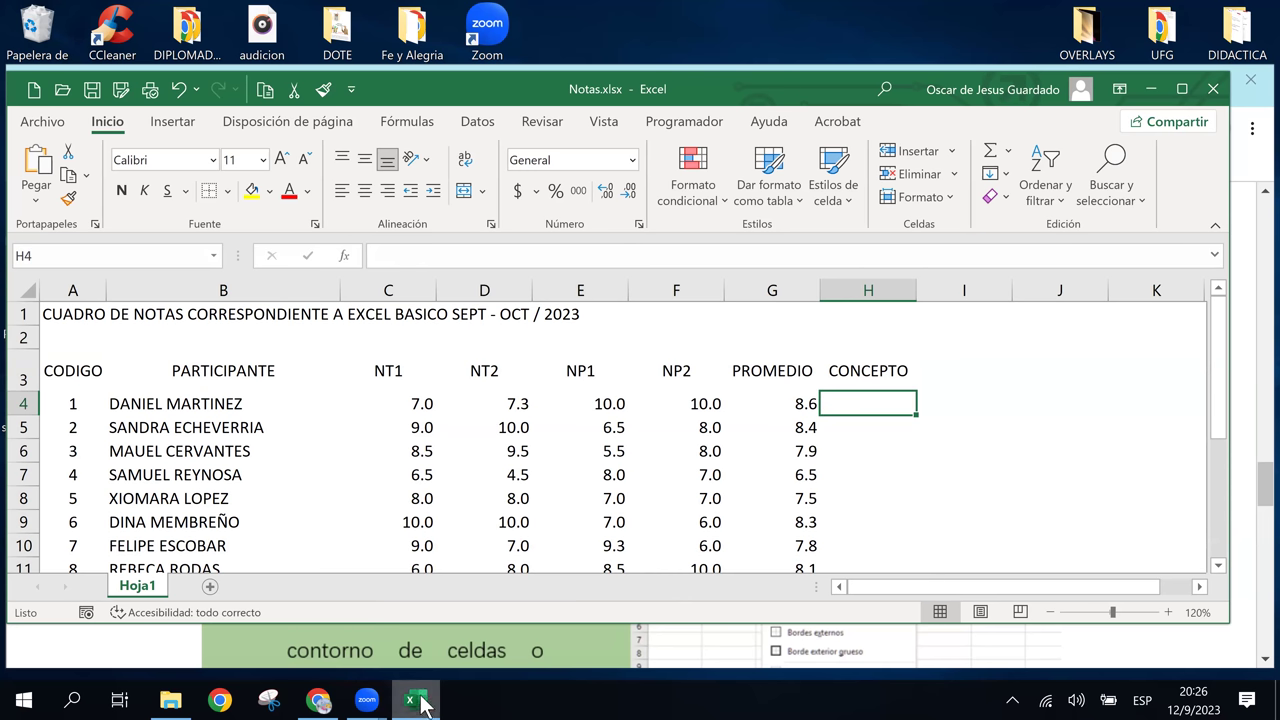
click(845, 473)
click(862, 401)
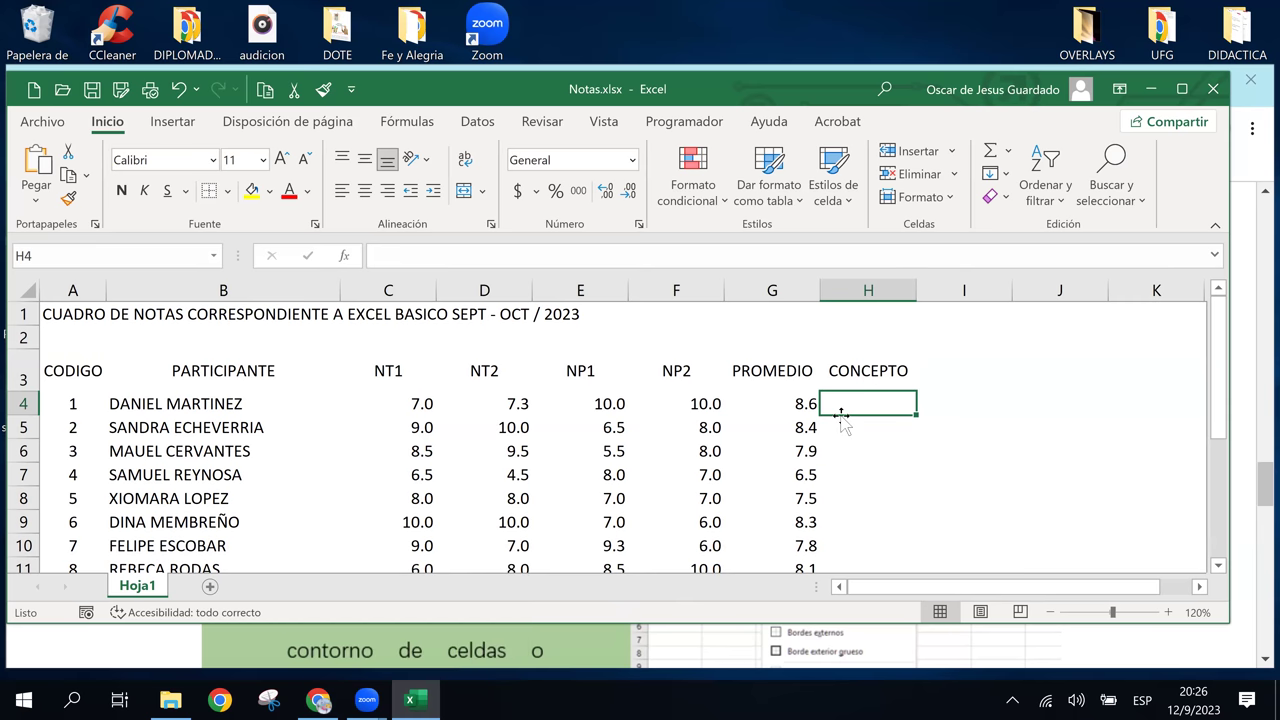
Read the course page's Bordes and Formato de relleno sections, then return to Notas.xlsx.
click(590, 642)
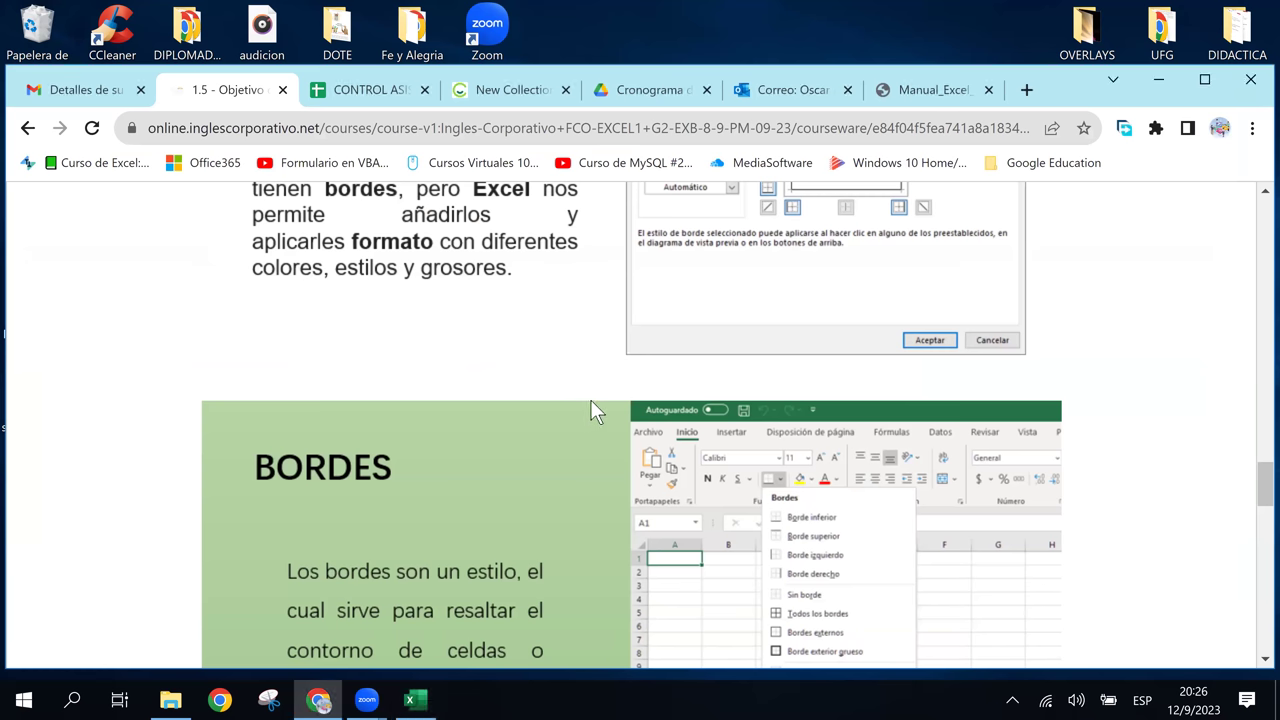
scroll(591, 400, down, 2)
scroll(589, 401, down, 1)
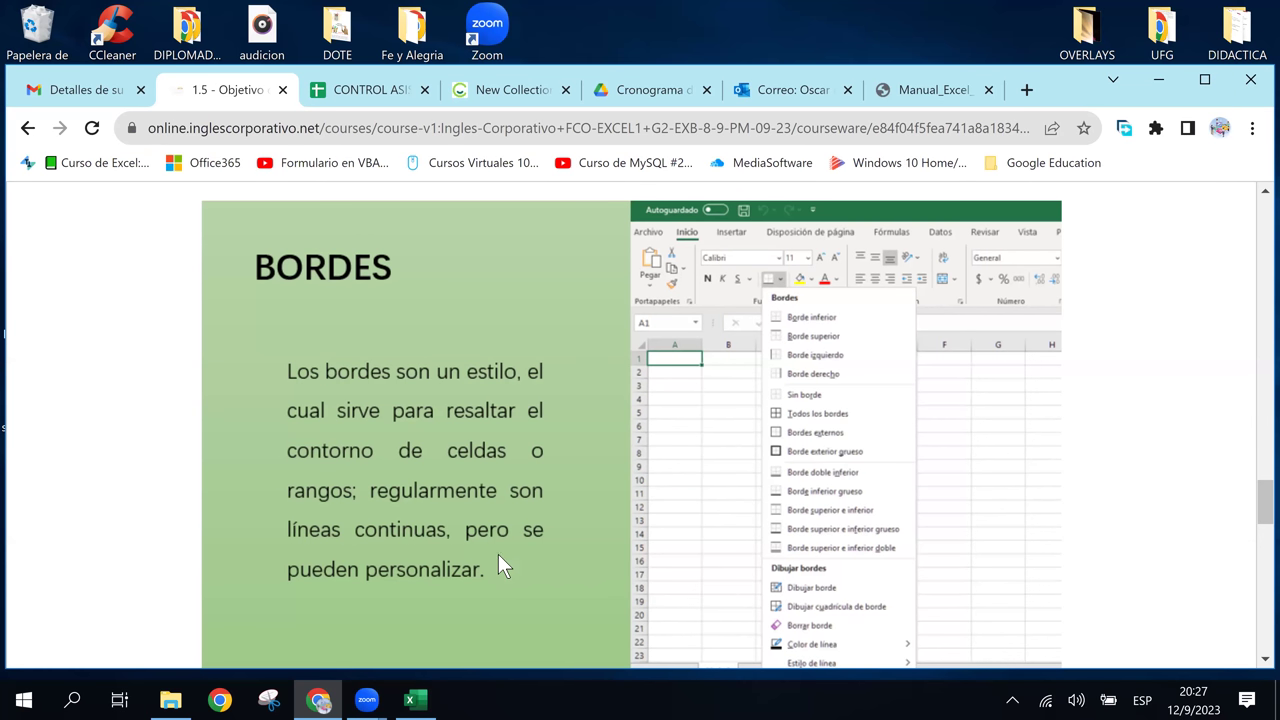
scroll(385, 545, down, 3)
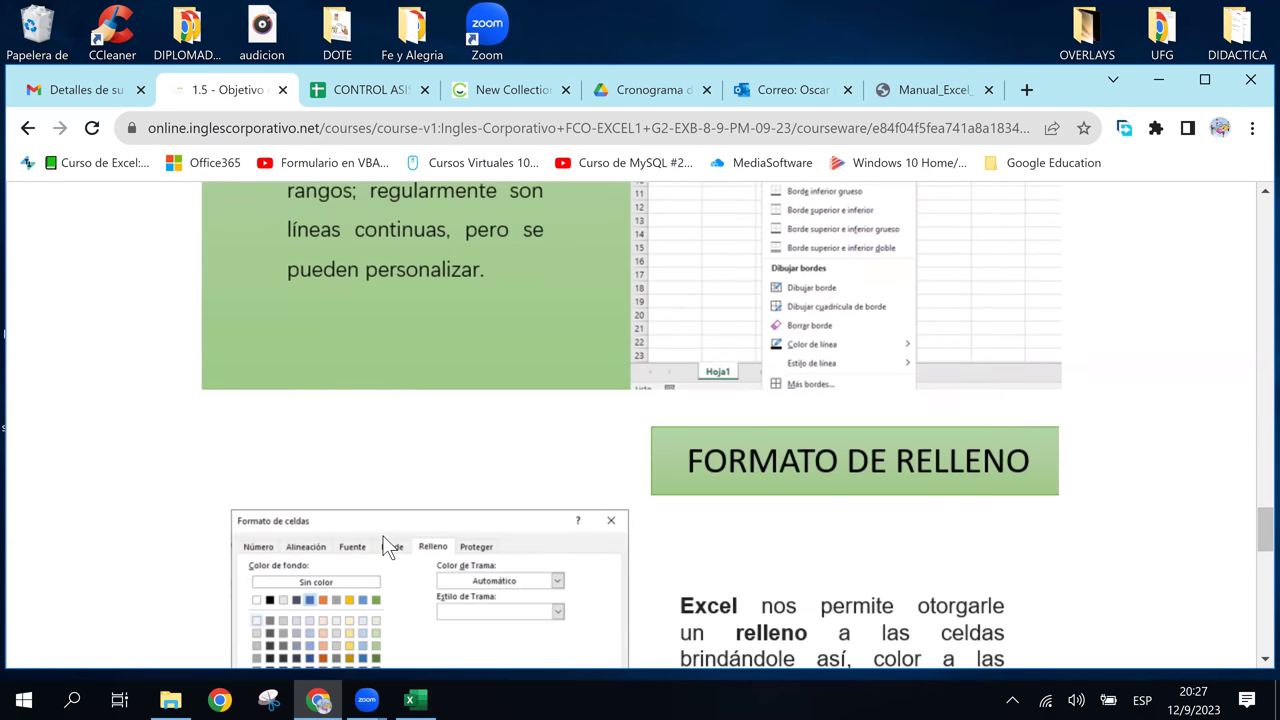
scroll(385, 545, down, 3)
scroll(388, 545, up, 1)
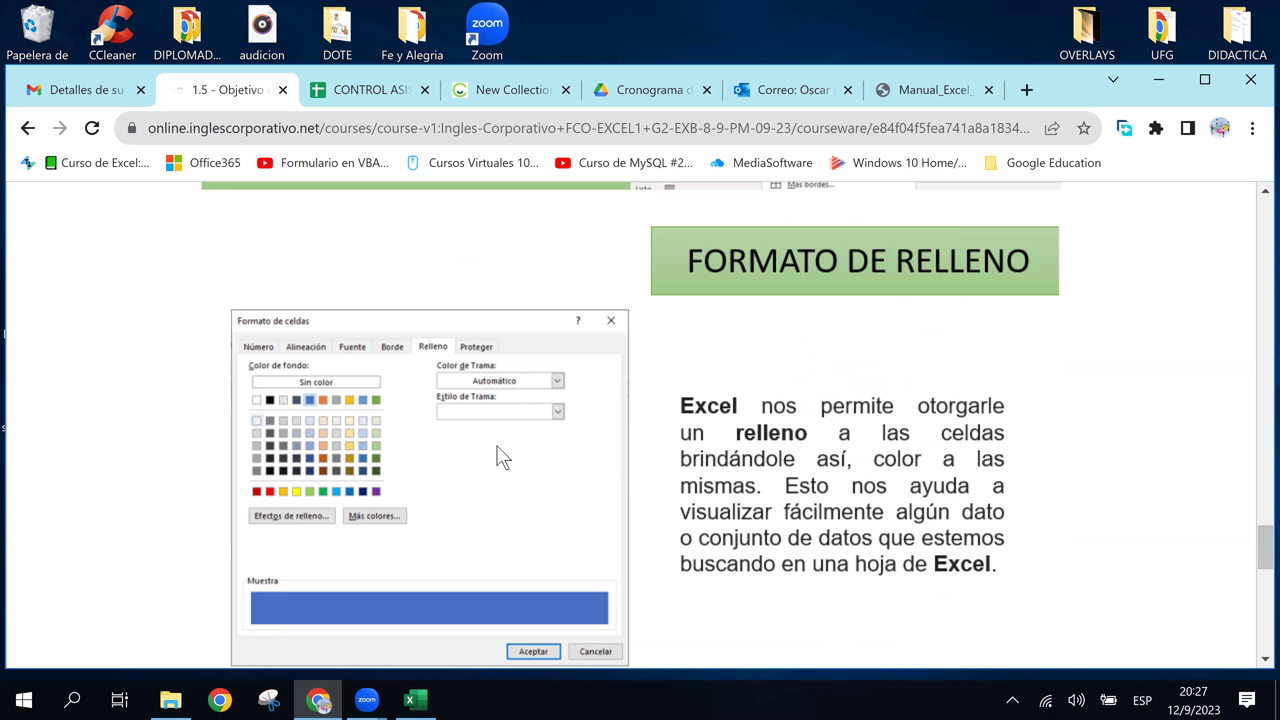
scroll(525, 462, down, 2)
scroll(527, 462, down, 2)
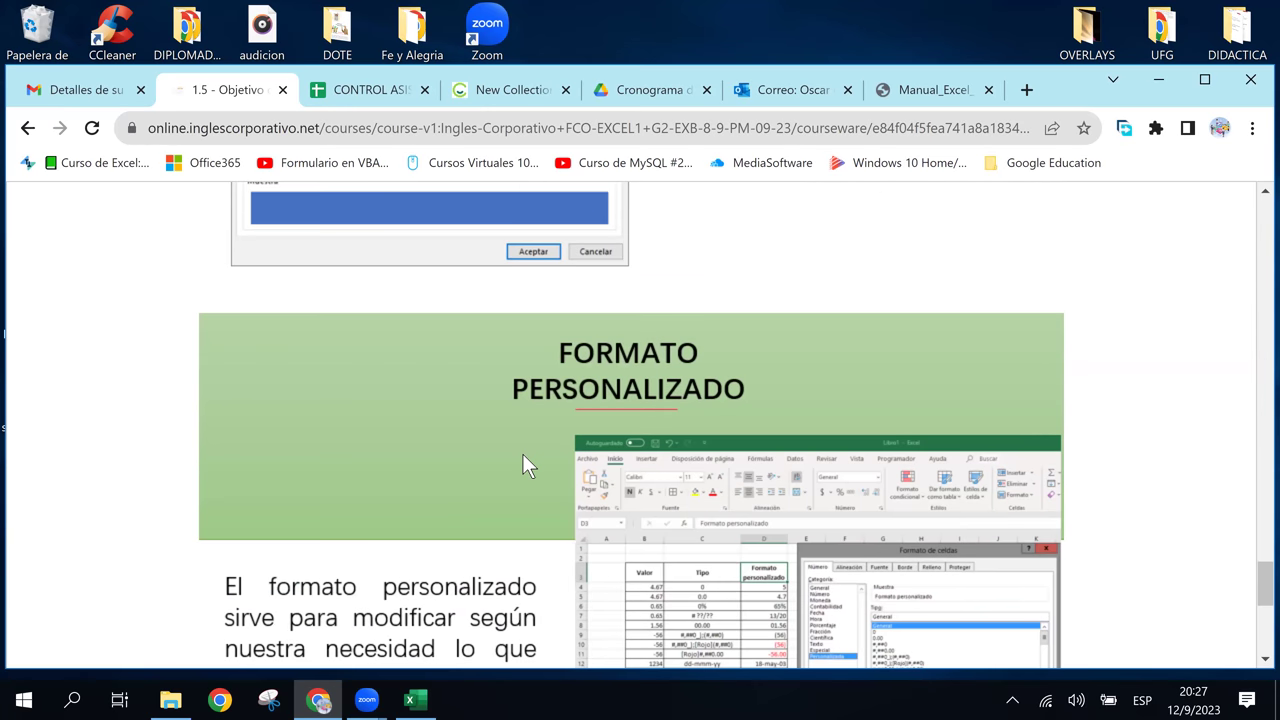
scroll(522, 453, up, 3)
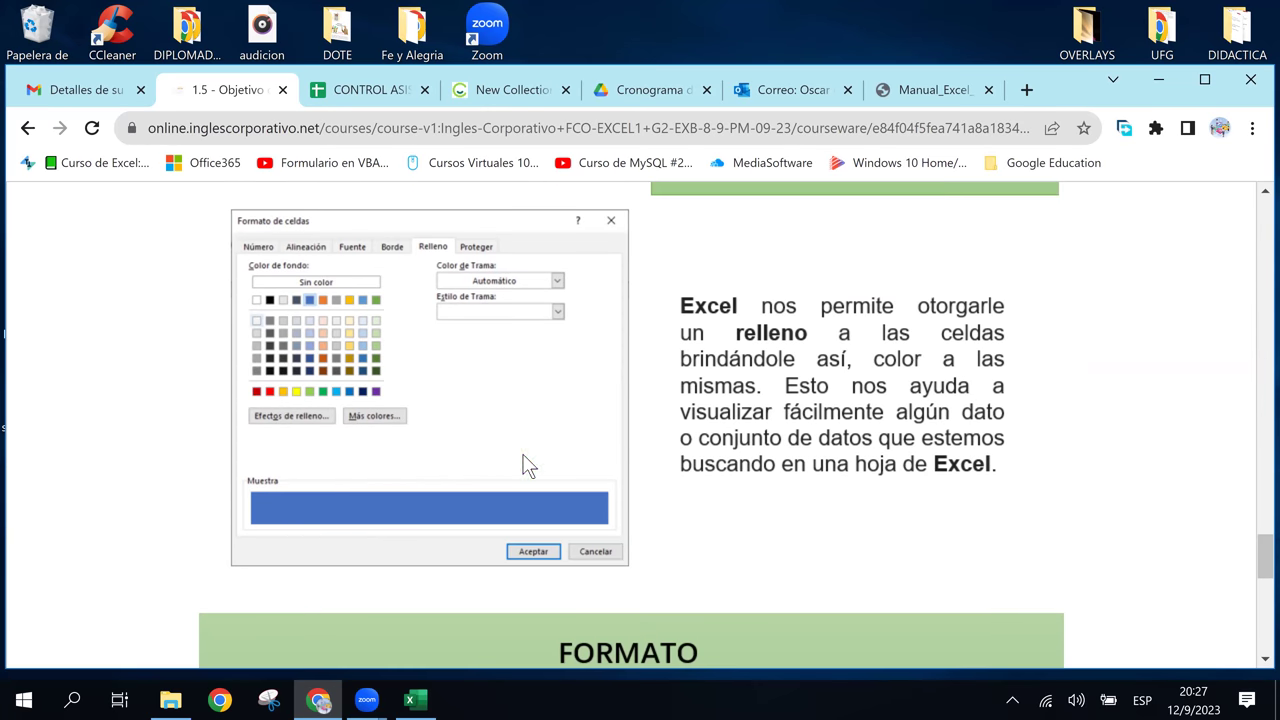
click(416, 700)
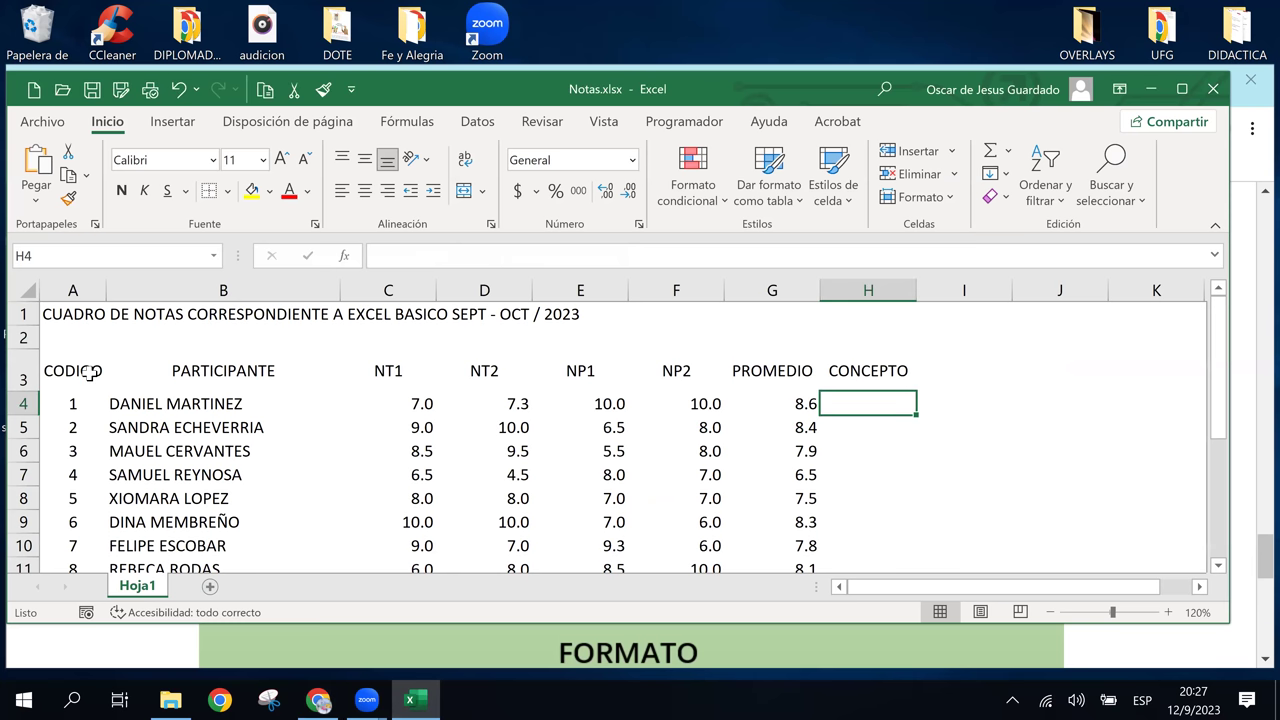
drag(74, 370, 868, 383)
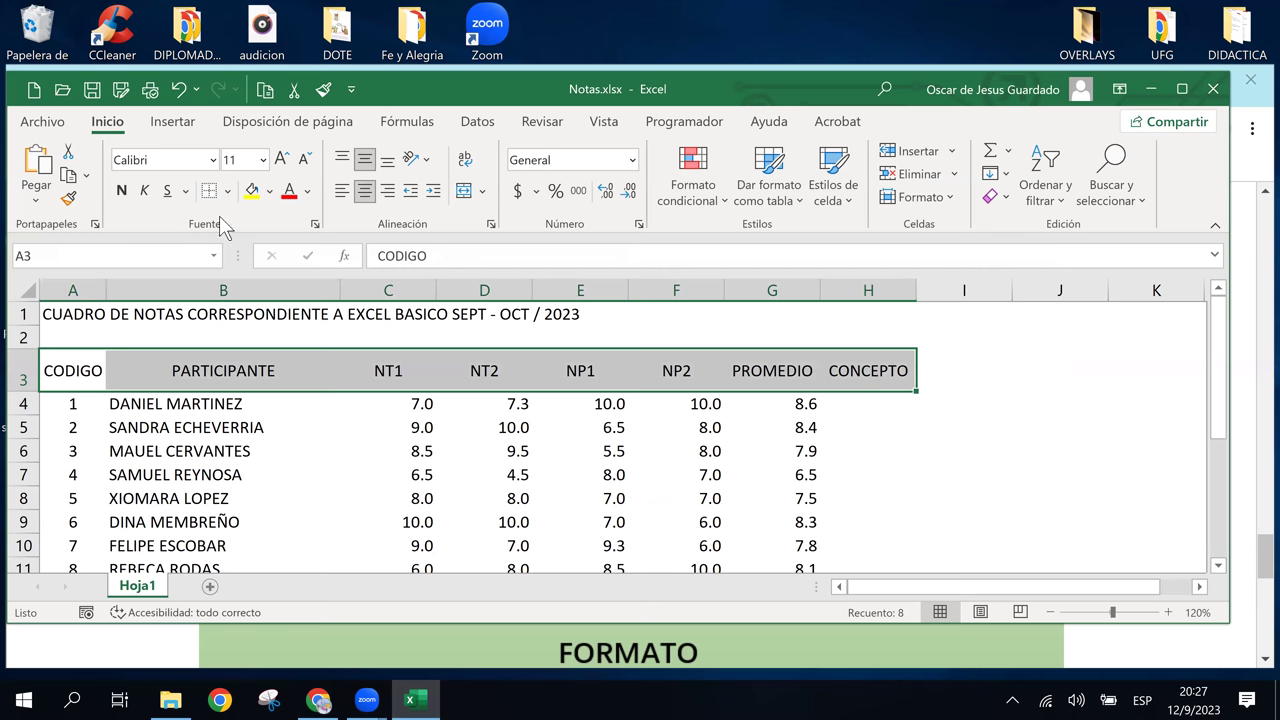
click(270, 191)
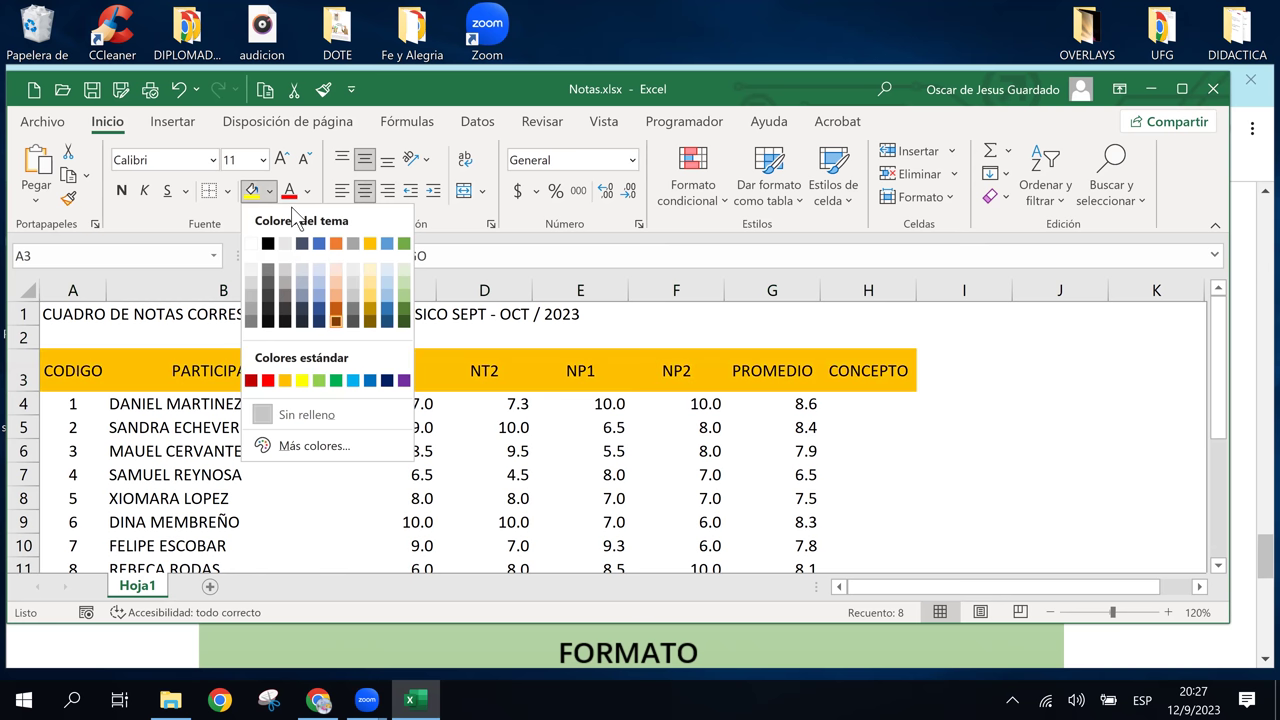
click(390, 95)
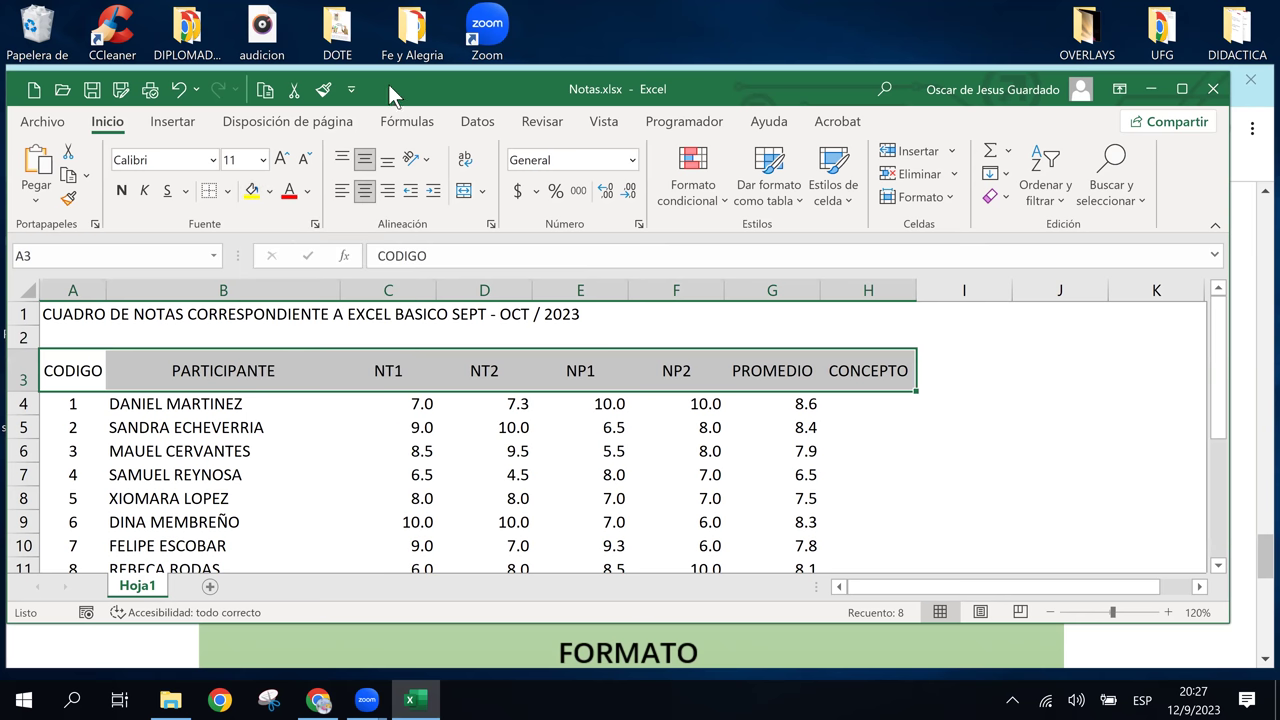
click(315, 225)
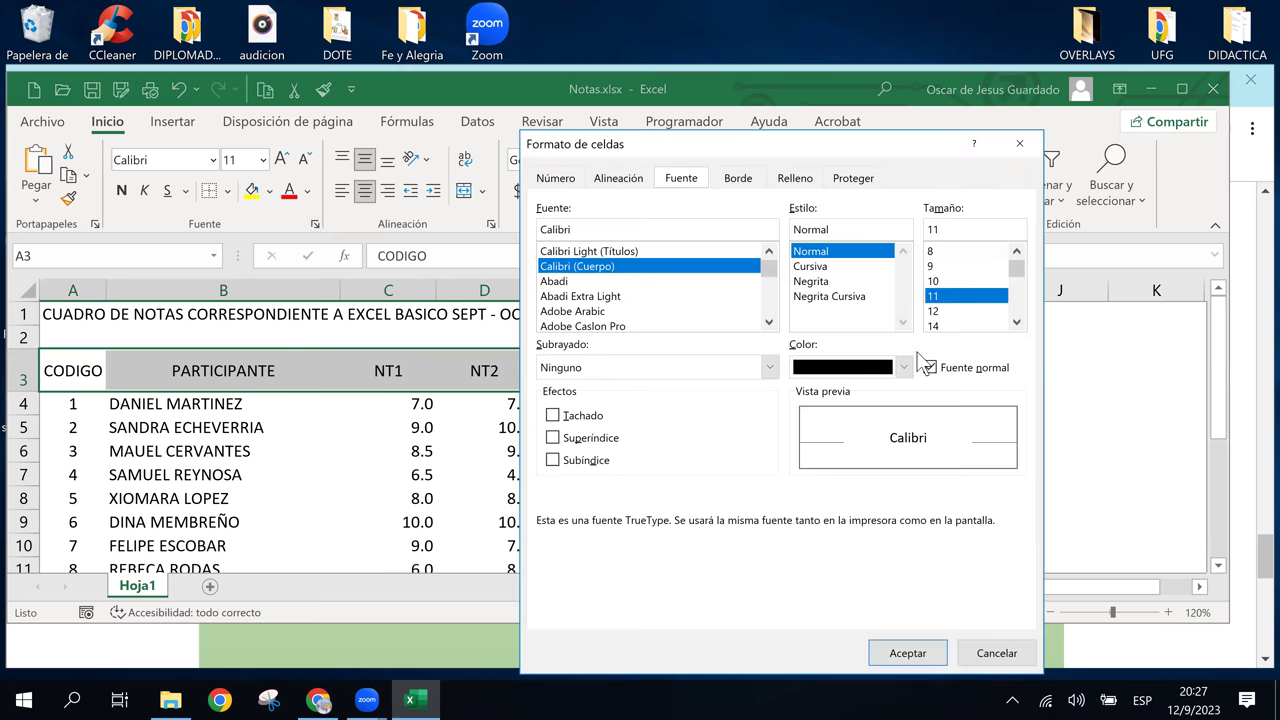
click(903, 367)
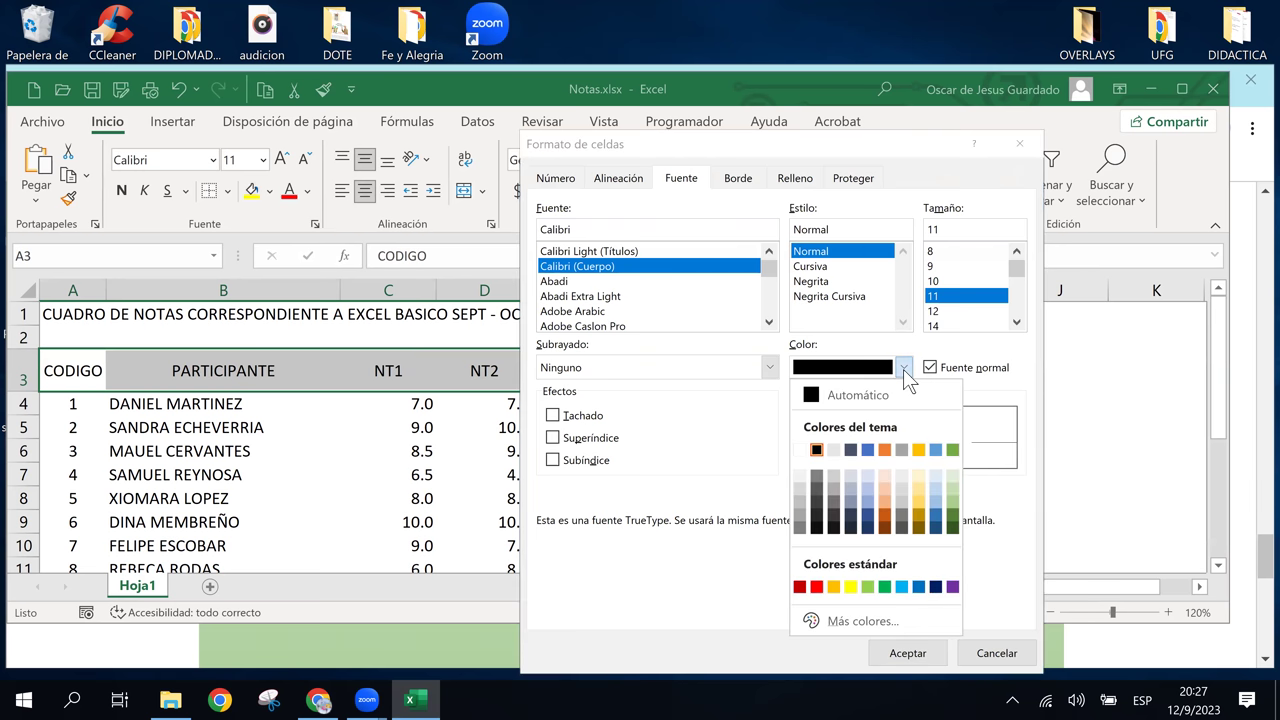
click(953, 500)
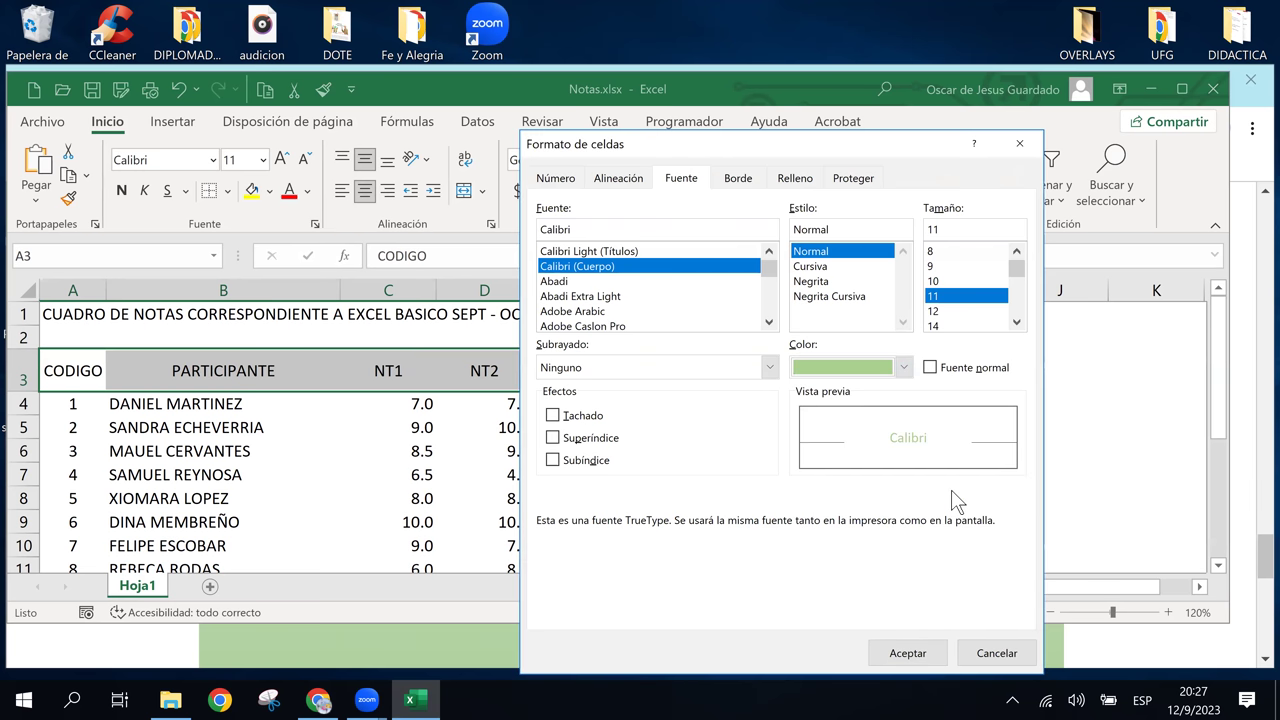
click(910, 655)
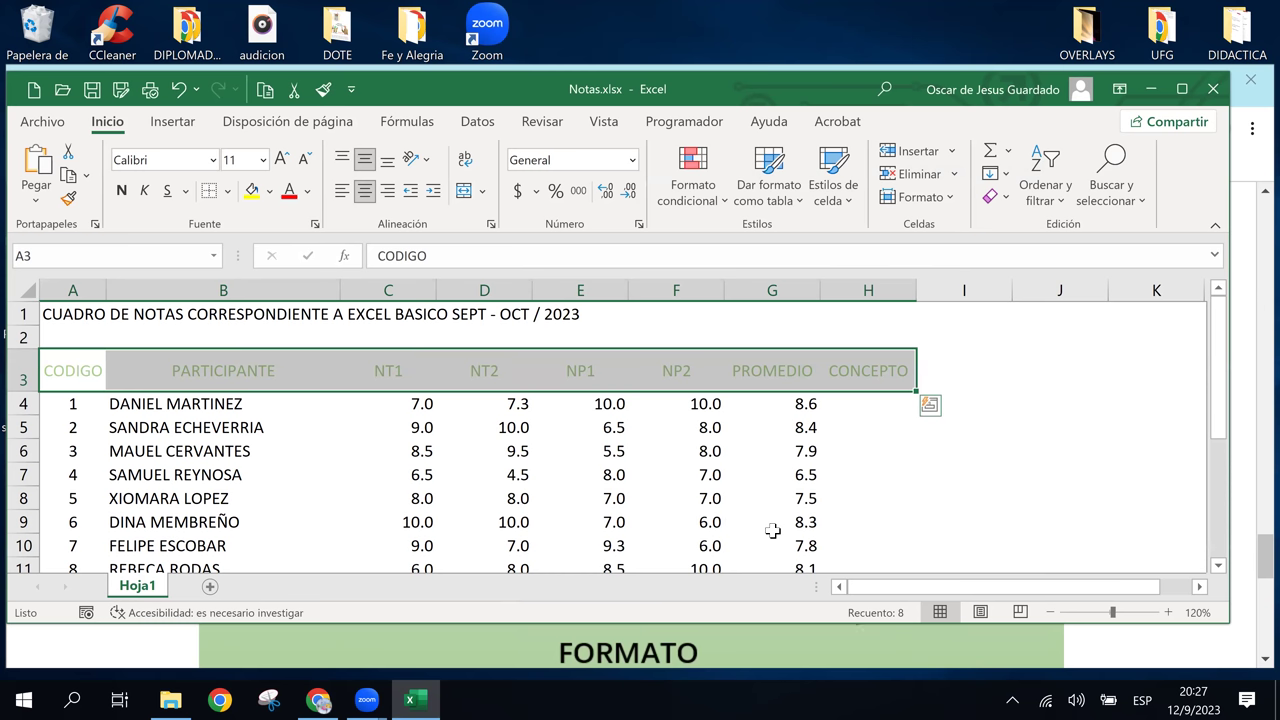
key(ctrl+z)
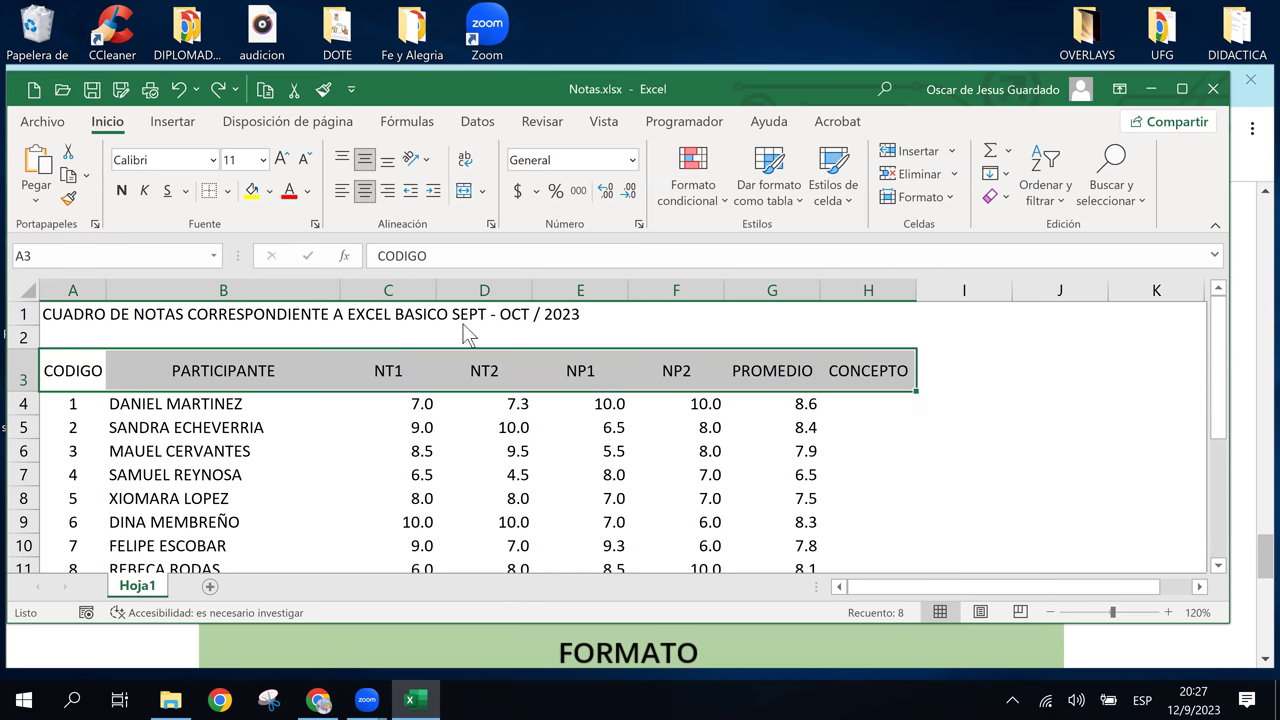
click(269, 190)
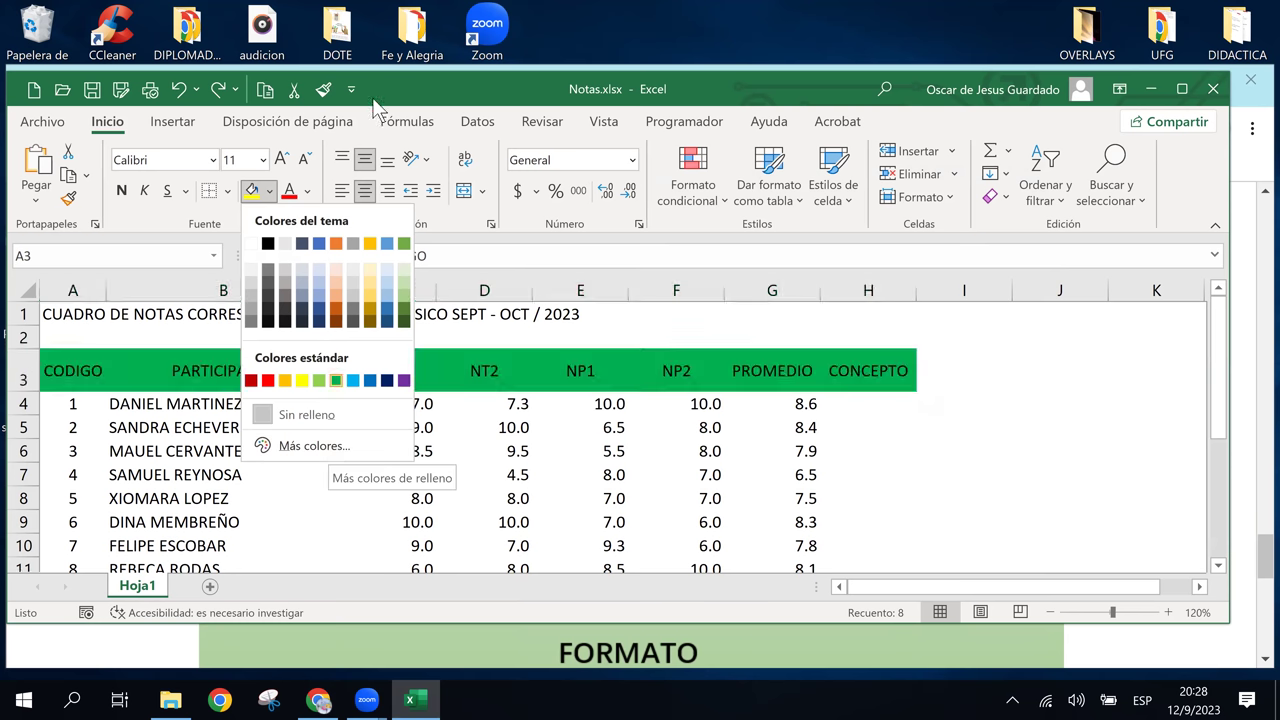
key(Escape)
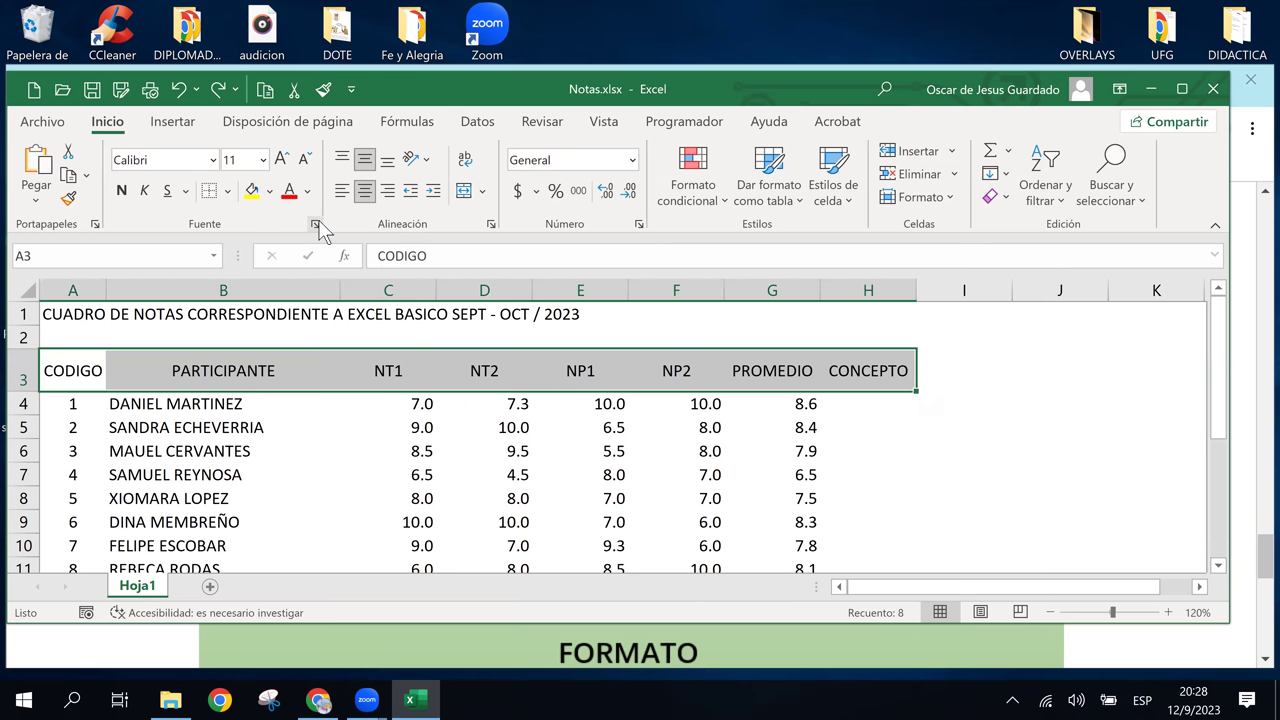
Fill the header row with light blue from the Format Cells Relleno tab.
click(316, 224)
click(796, 179)
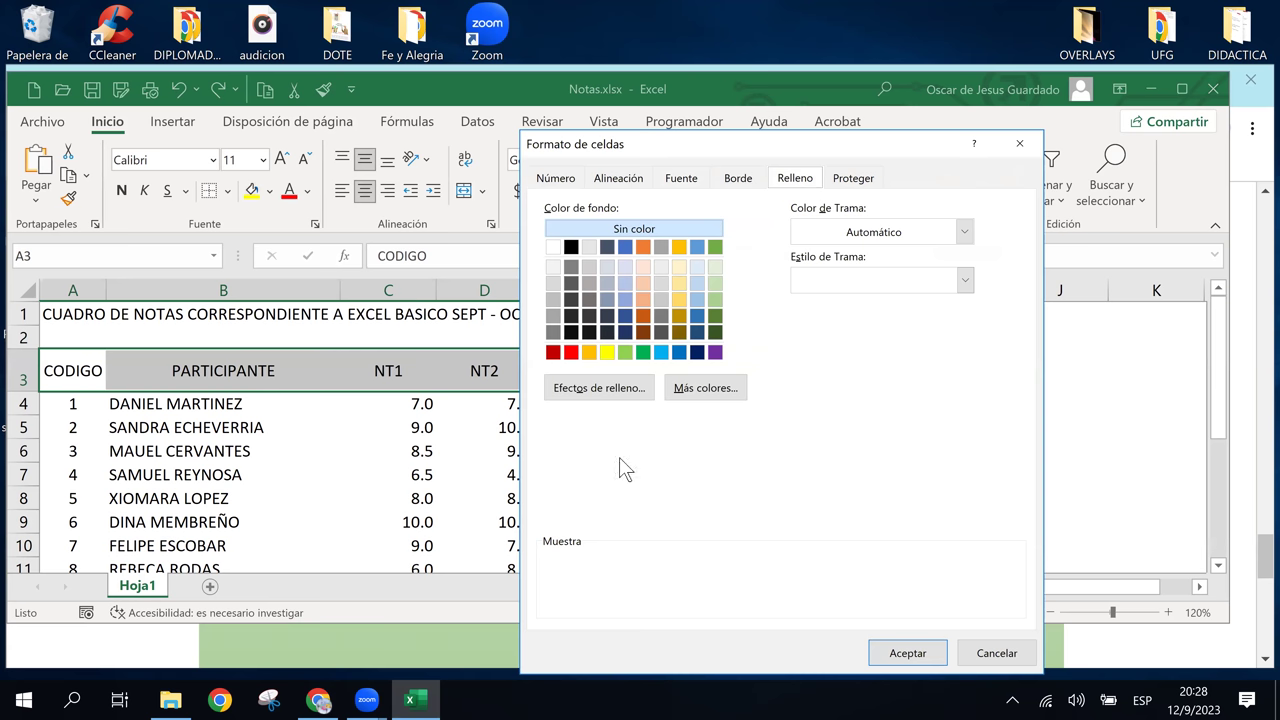
click(715, 298)
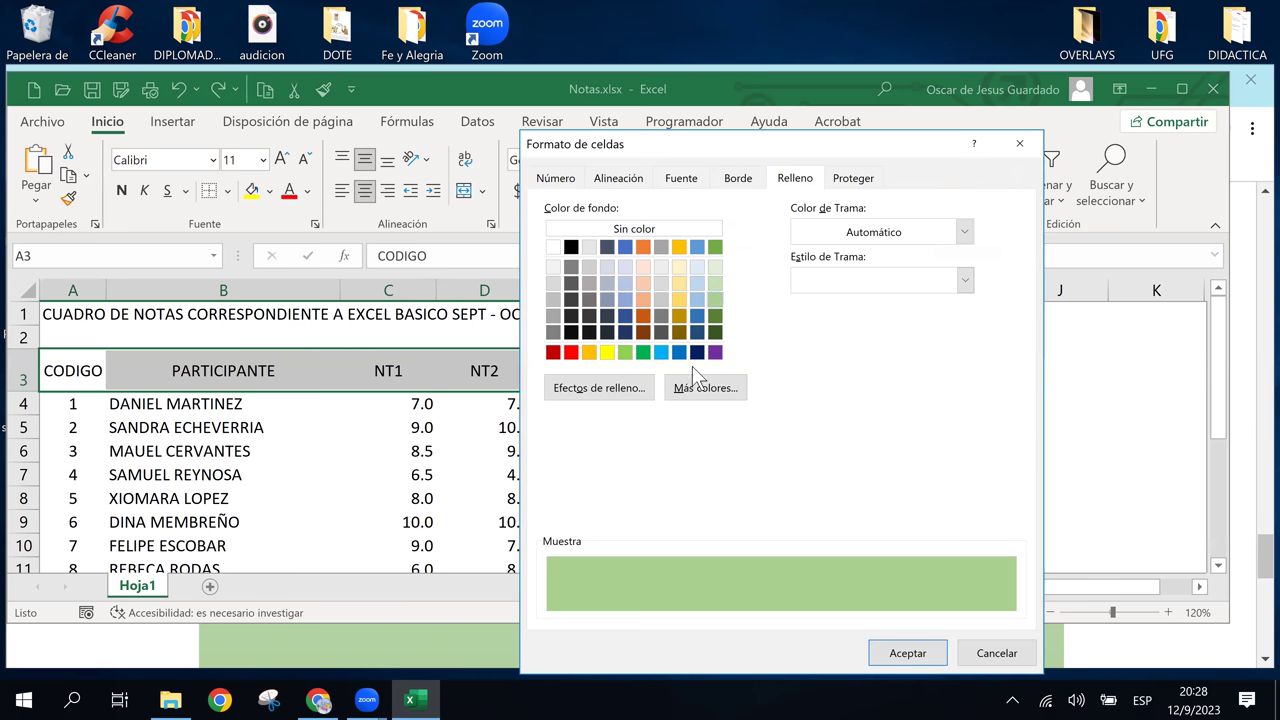
click(661, 352)
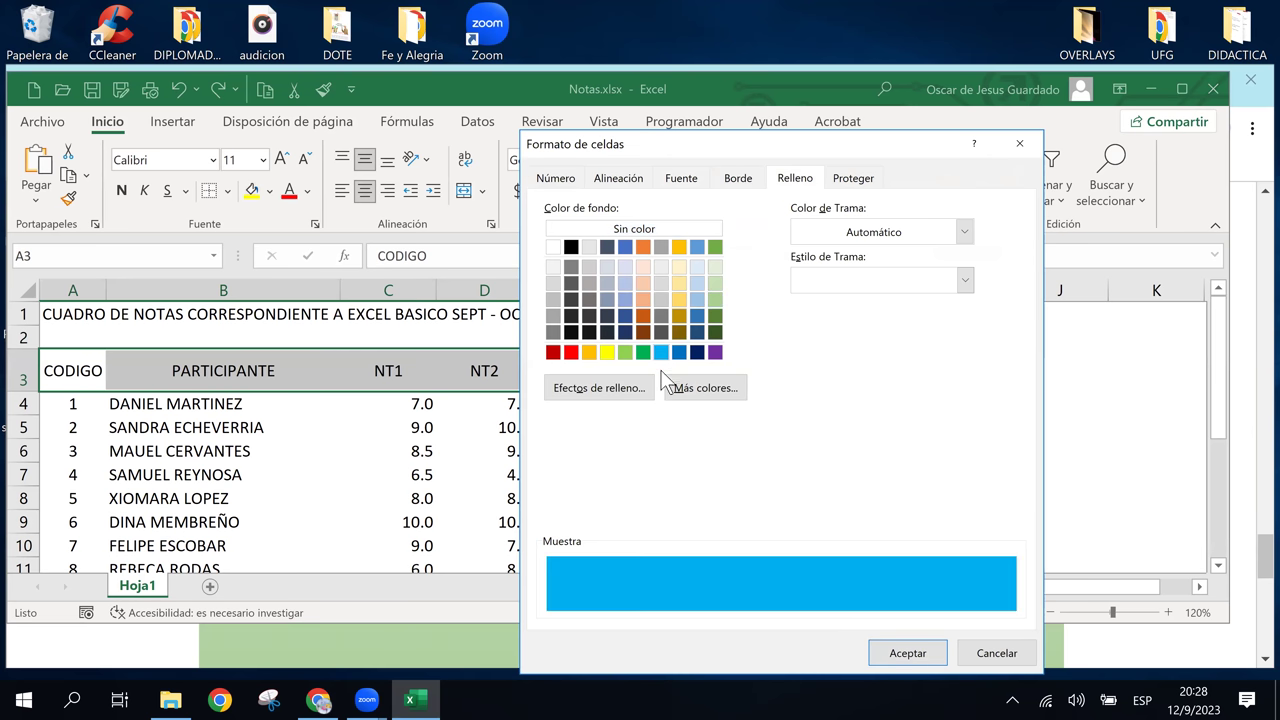
click(905, 652)
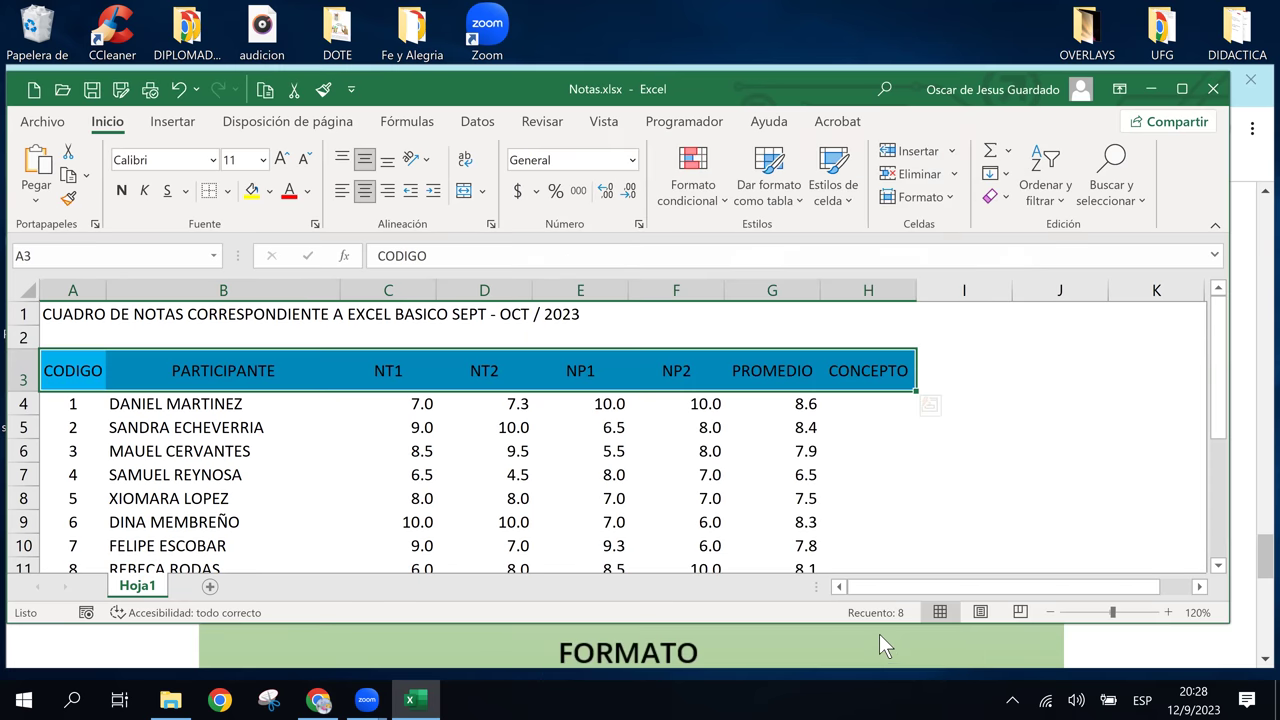
click(795, 450)
Set the header row text, CODIGO through CONCEPTO, to white.
mouse_move(50, 376)
mouse_down()
mouse_move(845, 387)
mouse_move(855, 376)
mouse_up()
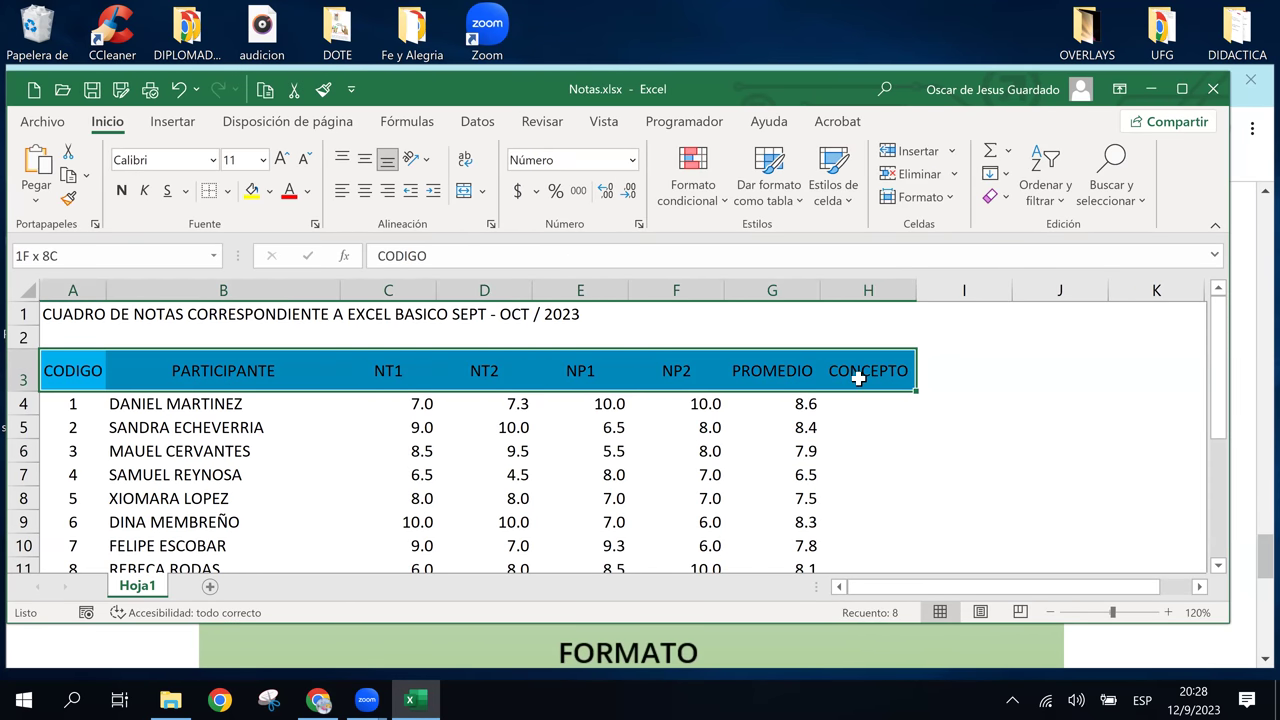
click(307, 191)
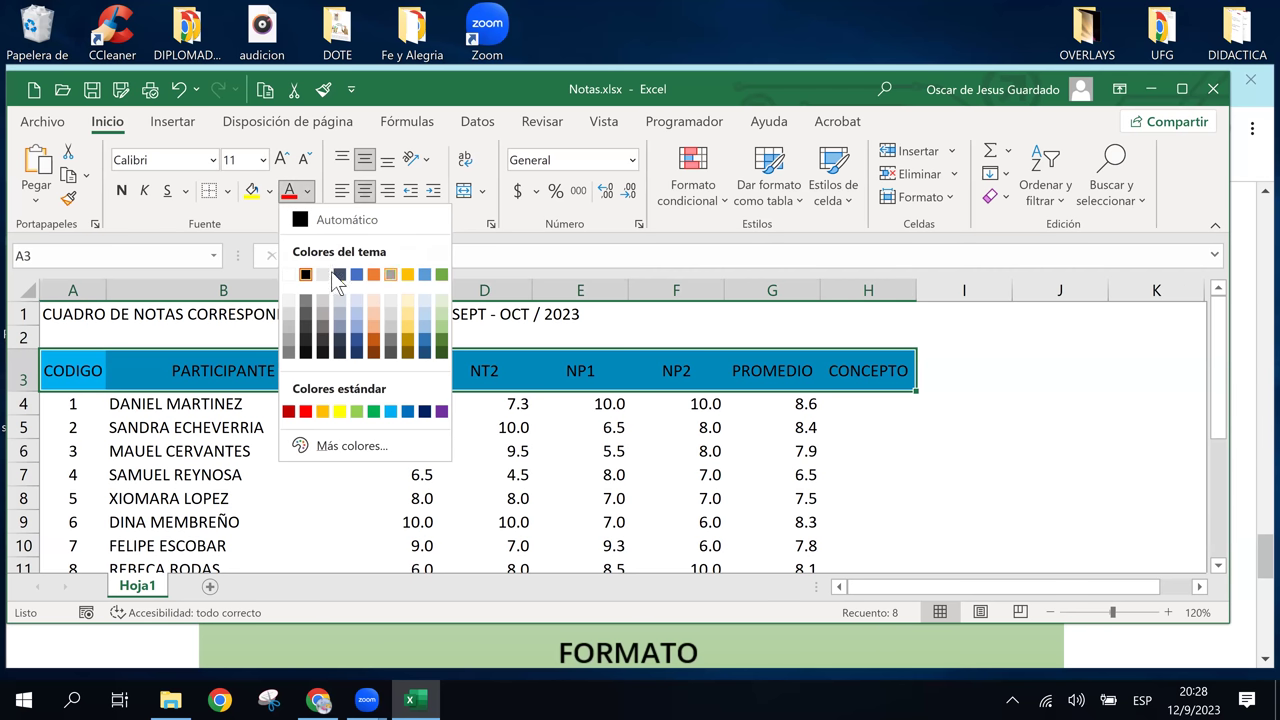
click(289, 274)
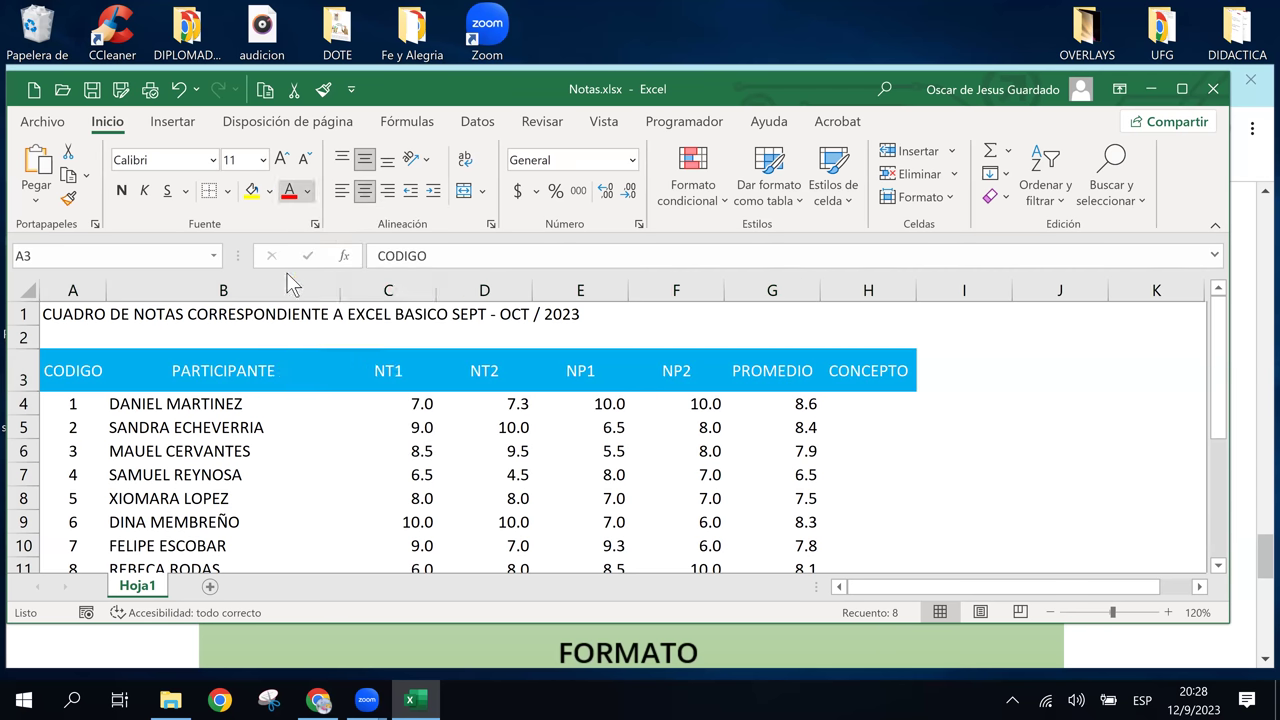
click(651, 480)
click(868, 497)
click(931, 455)
click(645, 450)
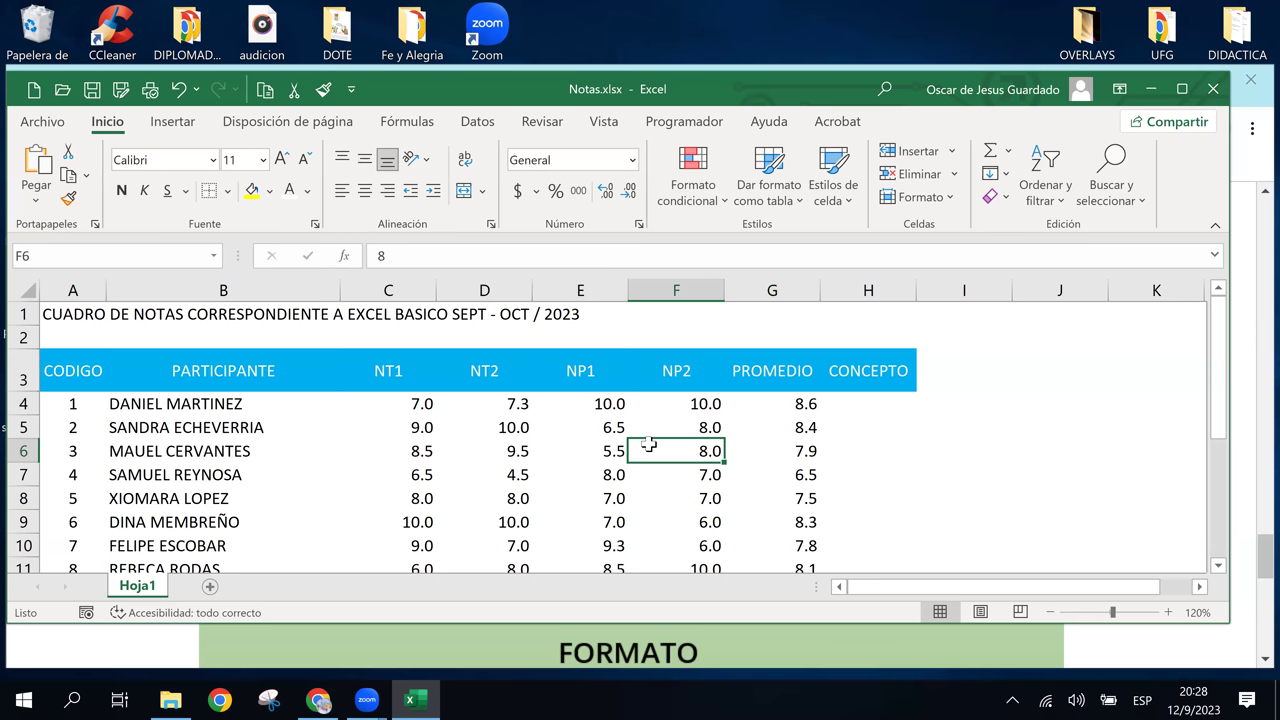
click(505, 430)
Apply Todos los bordes to the grade table A3:H11.
drag(100, 360, 705, 430)
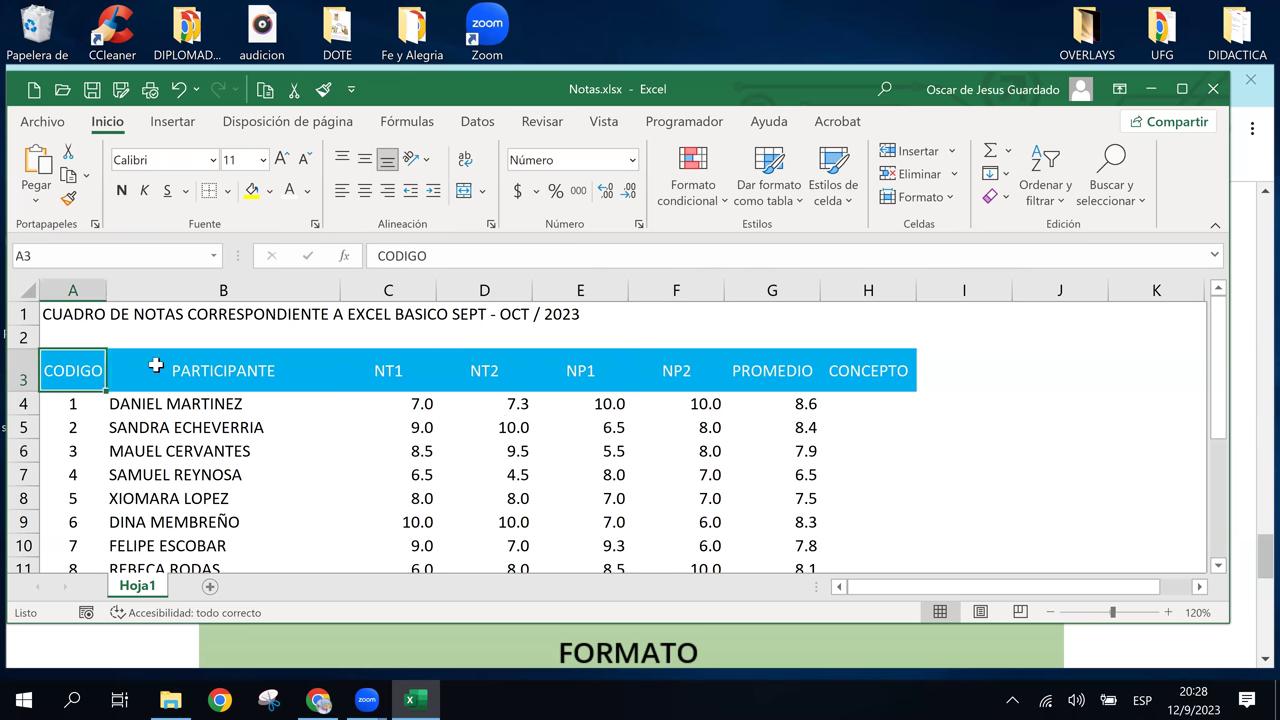
drag(822, 450, 822, 521)
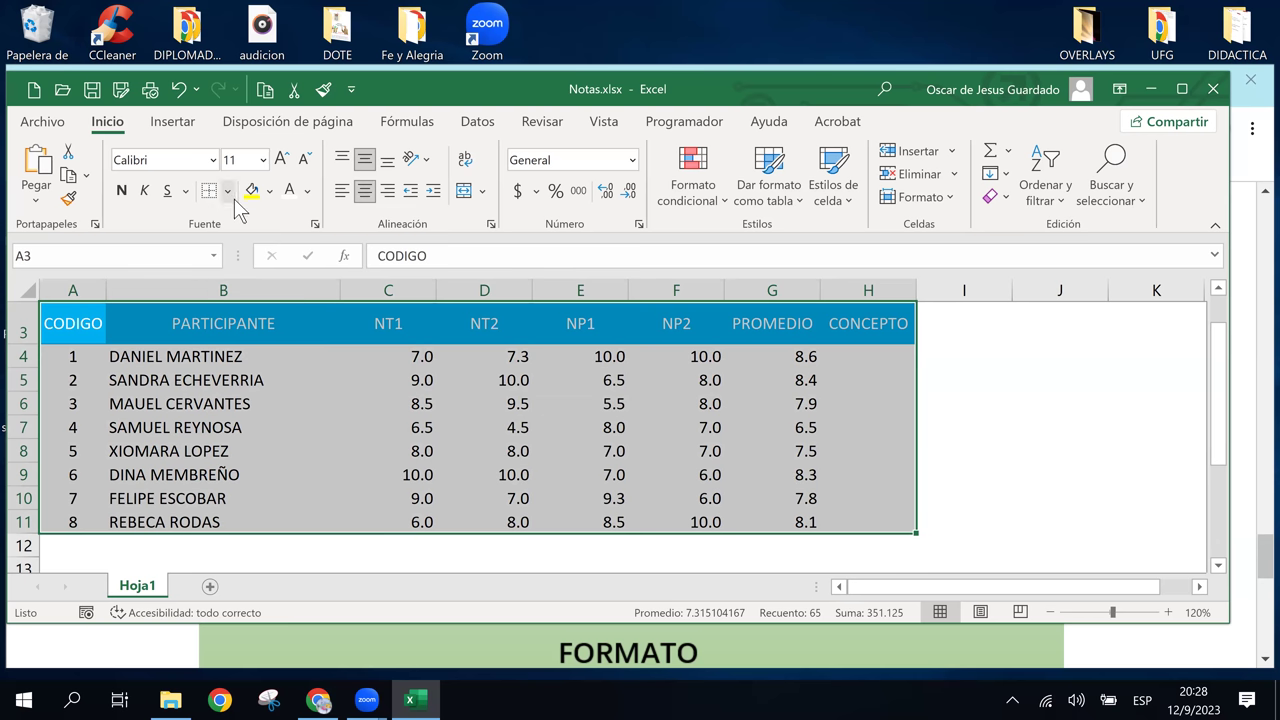
click(229, 192)
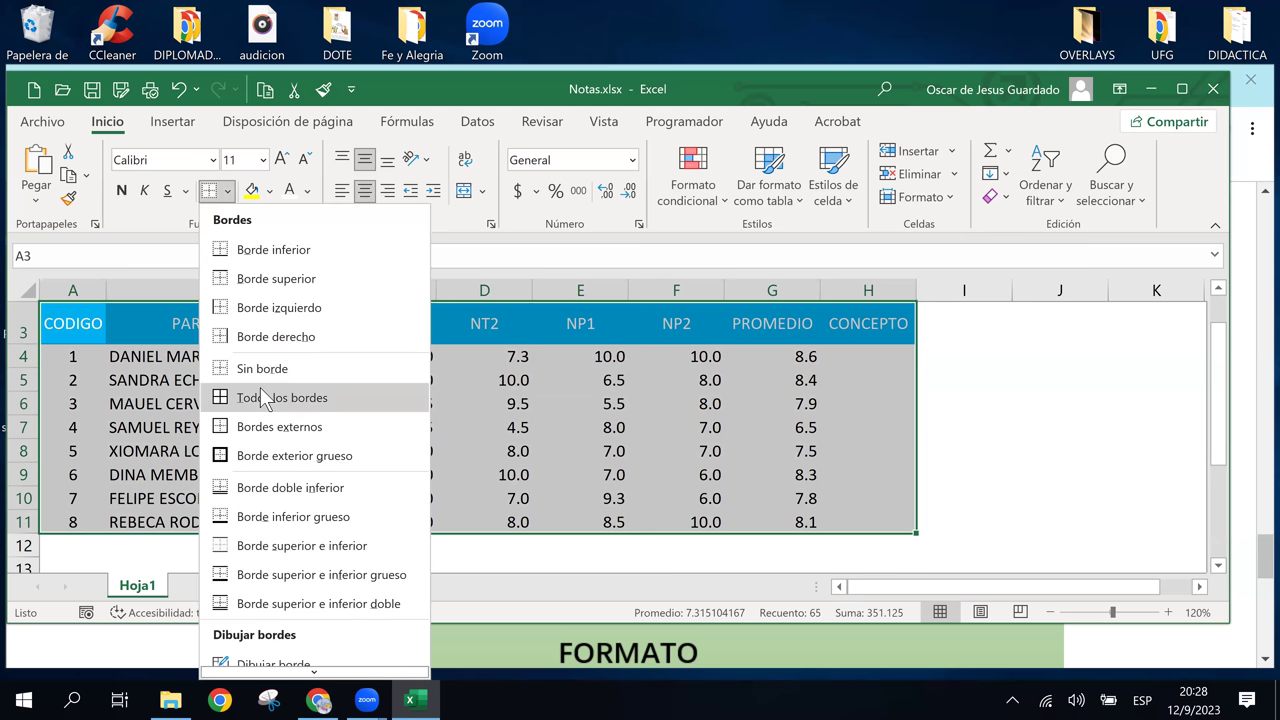
click(263, 397)
click(578, 354)
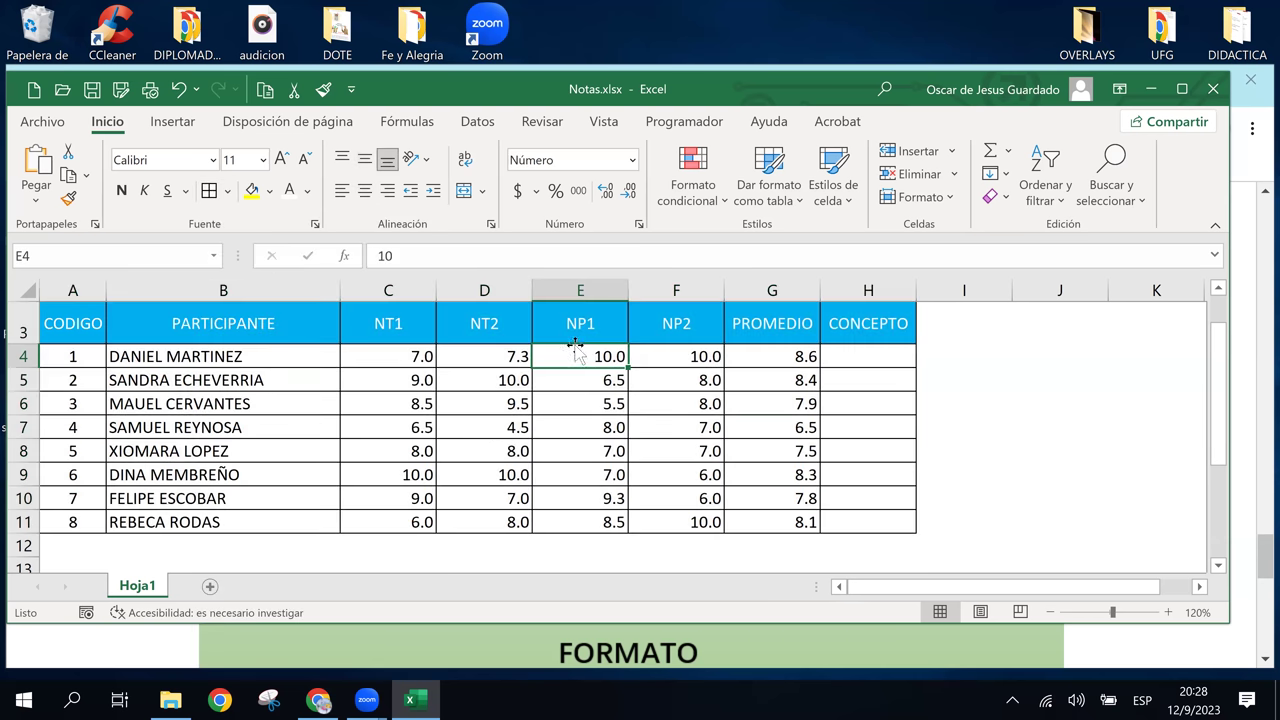
click(975, 444)
Check the bordered table by selecting the PARTICIPANTE header and a CONCEPTO cell.
scroll(960, 444, up, 1)
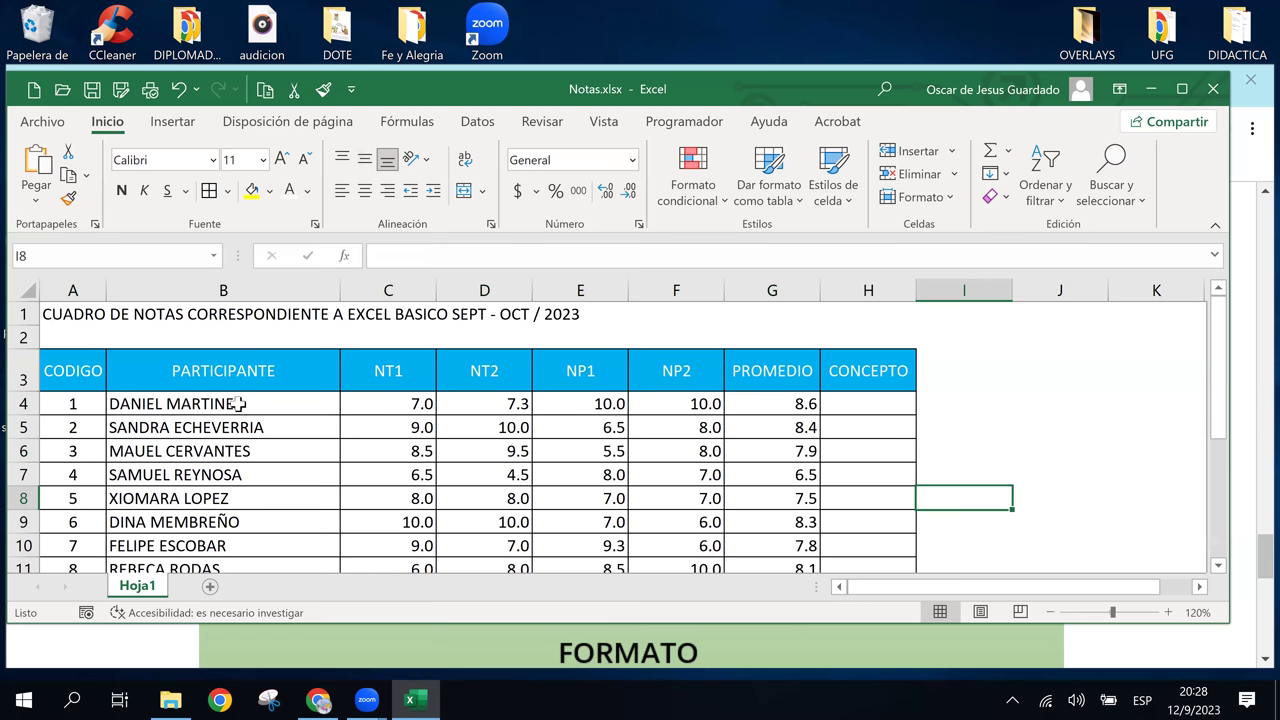
click(196, 379)
click(900, 449)
scroll(778, 475, down, 1)
scroll(778, 475, up, 1)
scroll(778, 475, down, 2)
scroll(778, 475, up, 1)
scroll(778, 475, up, 1)
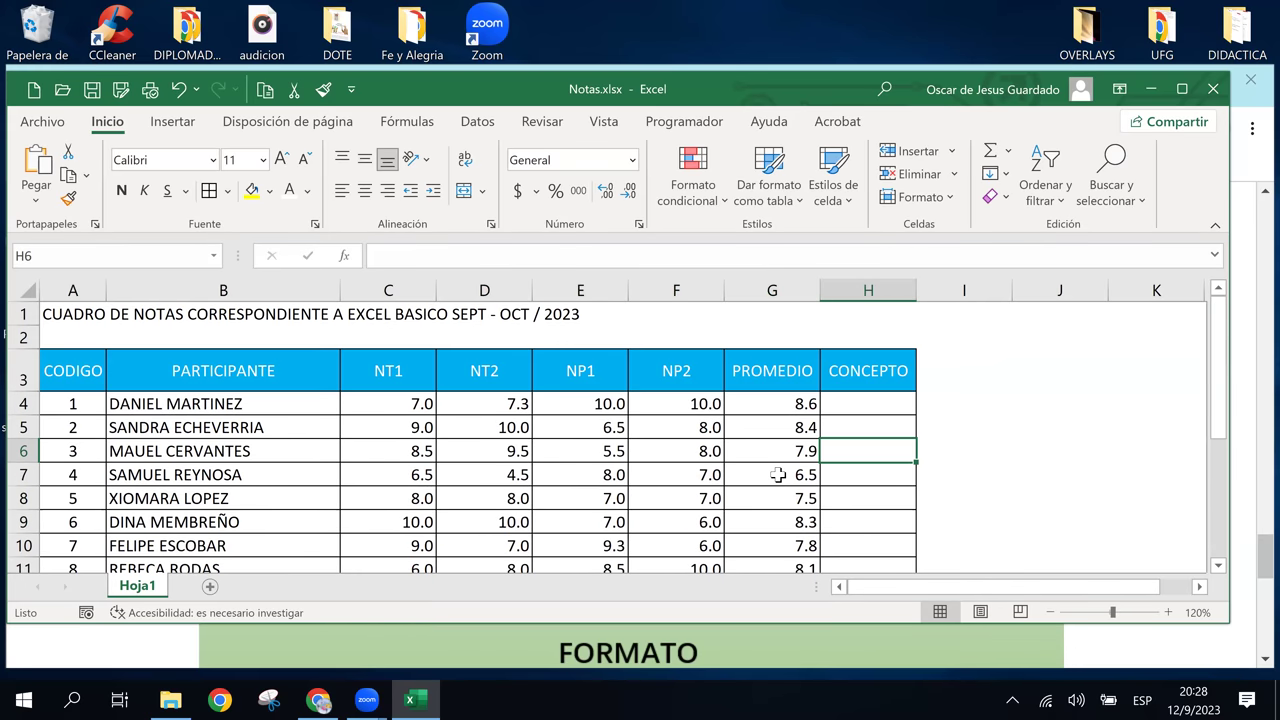
scroll(778, 475, down, 1)
scroll(778, 475, up, 1)
Minimize Excel and scroll the course page down to the FORMATO PERSONALIZADO section.
click(425, 697)
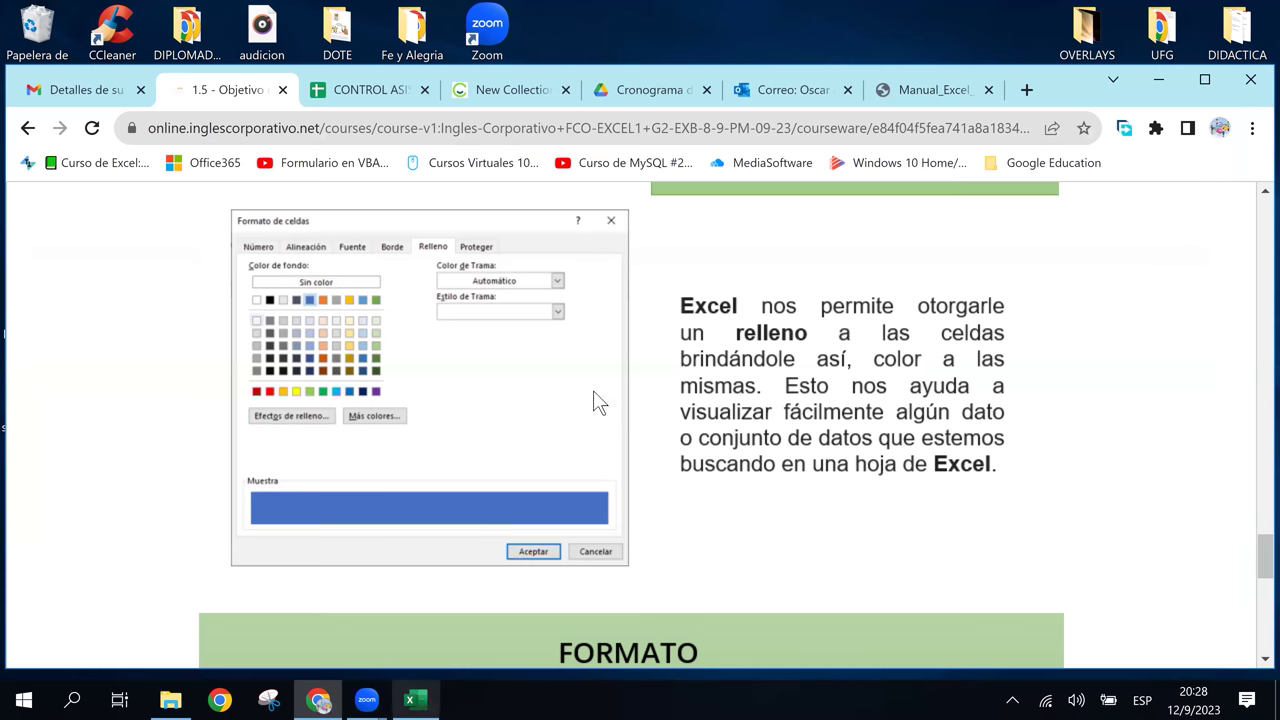
scroll(745, 440, down, 1)
scroll(745, 440, down, 1)
scroll(745, 440, down, 1)
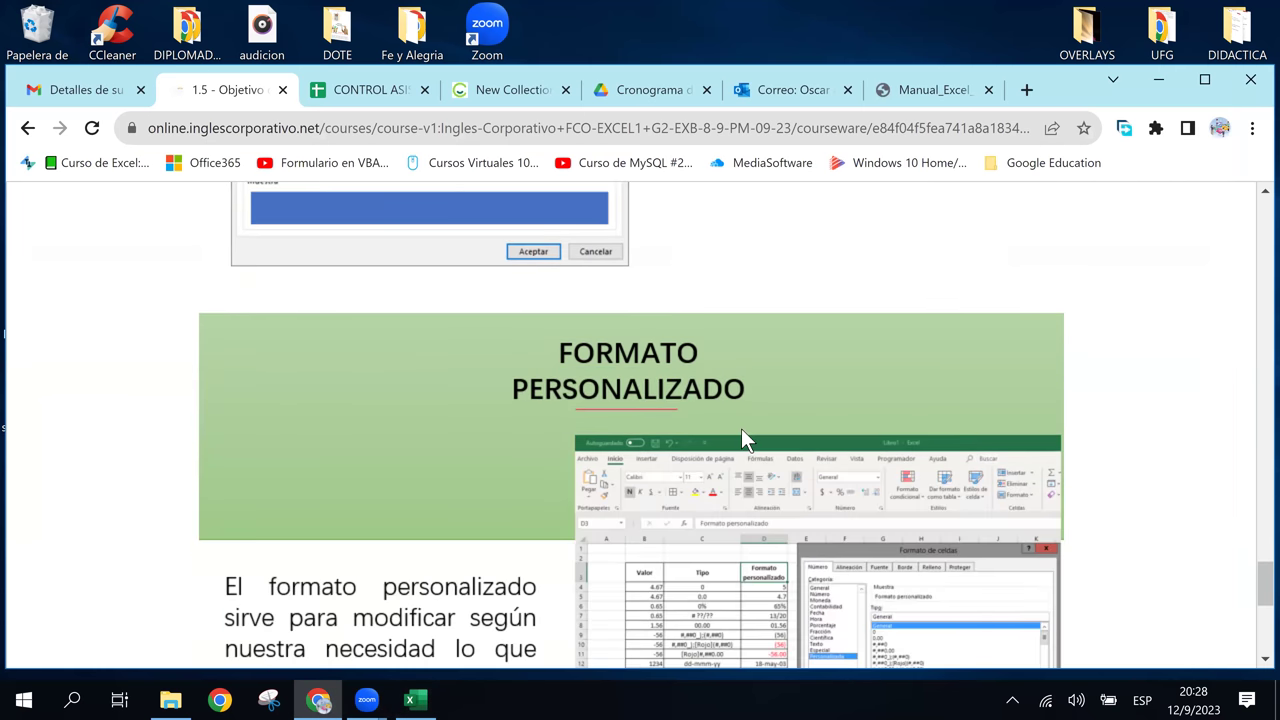
scroll(741, 430, down, 2)
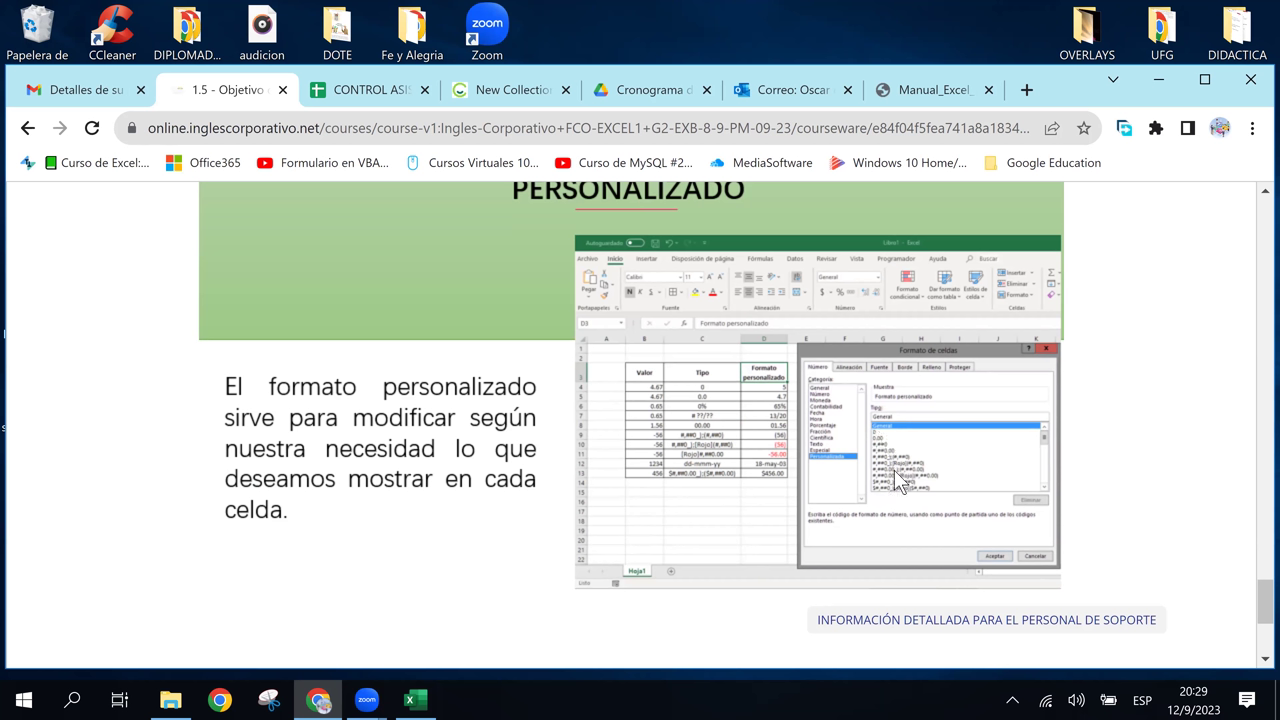
Return to Notas.xlsx and select the PROMEDIO cells G4:G8.
click(418, 699)
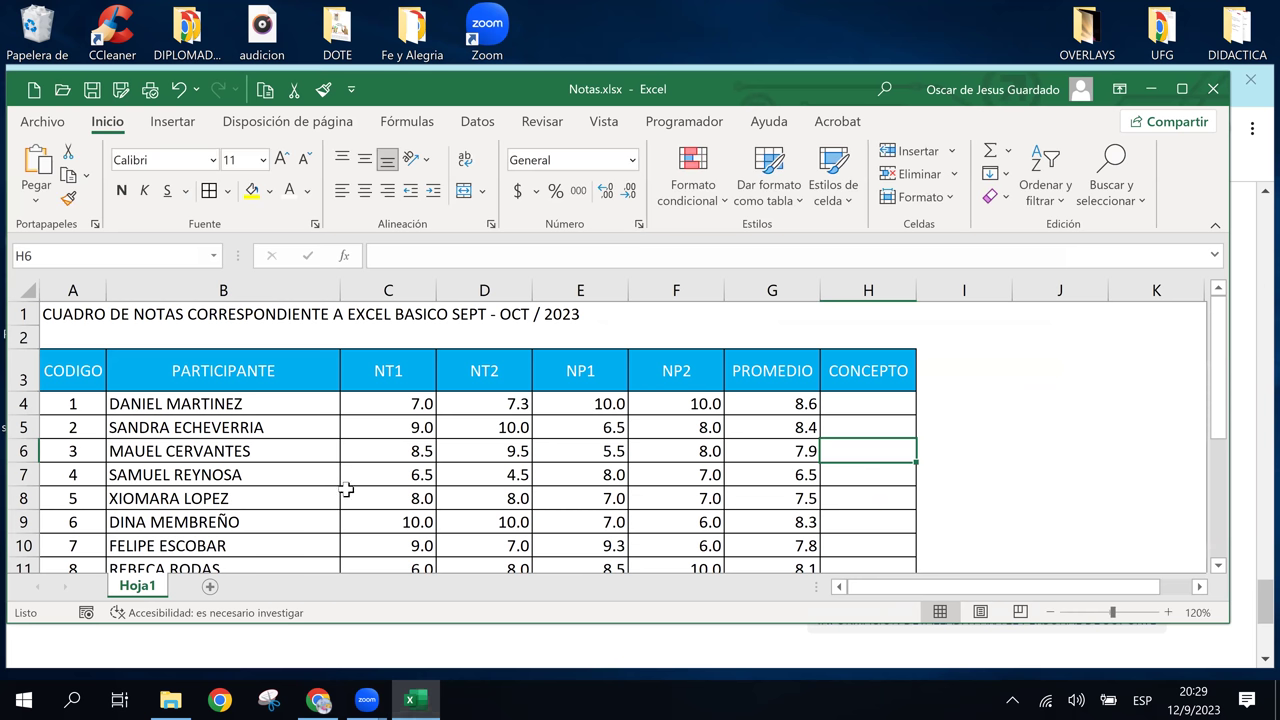
click(358, 448)
drag(788, 404, 795, 565)
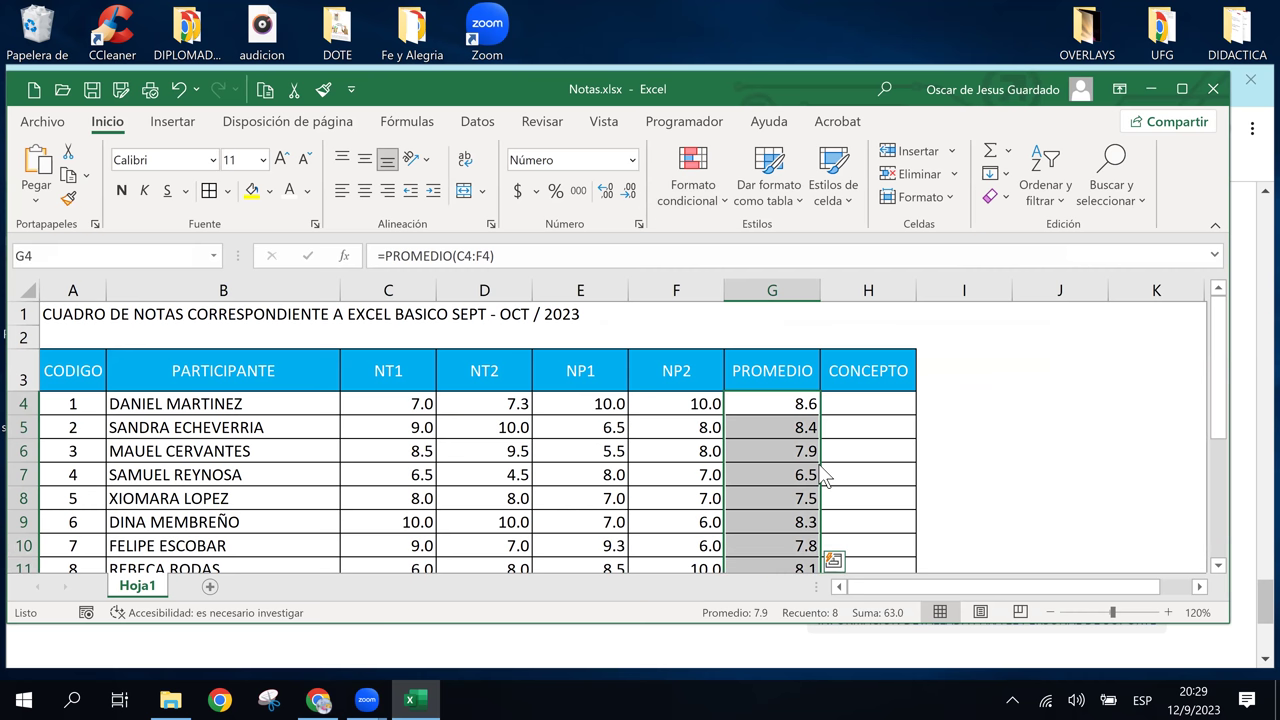
drag(810, 410, 754, 497)
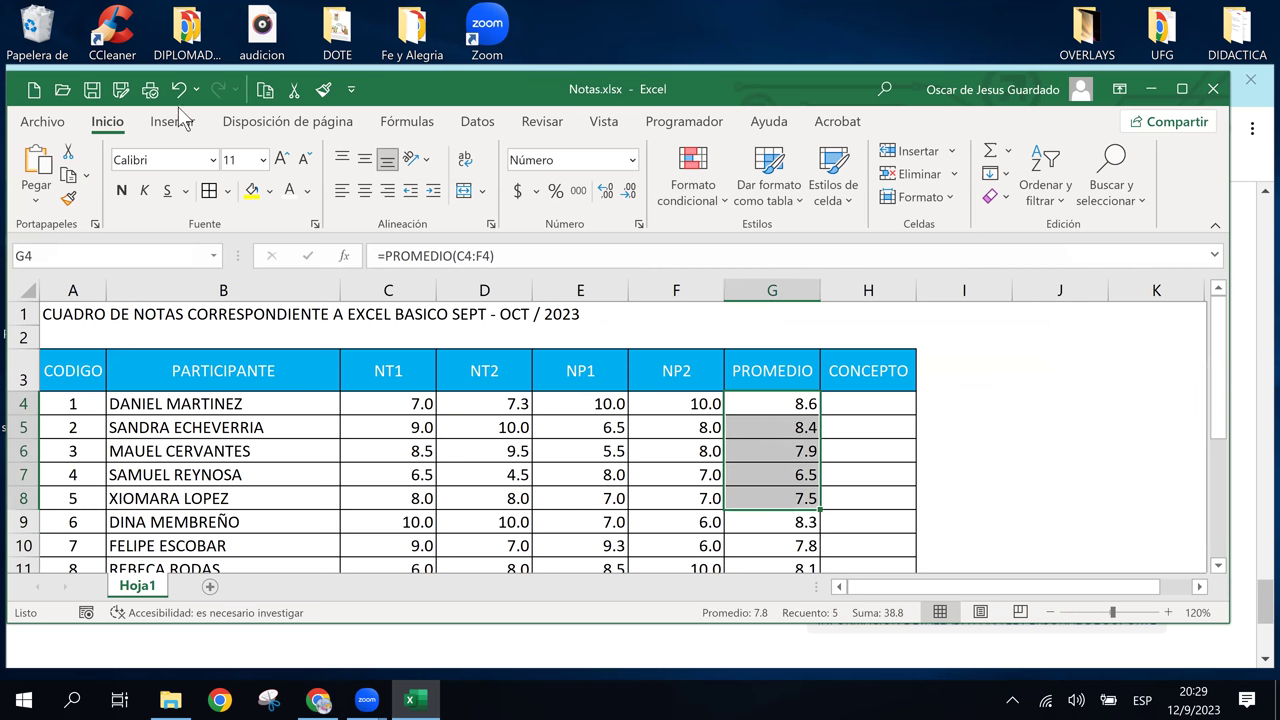
Give G4:G8 the Personalizada number format 0.00 so they show two decimals.
click(632, 160)
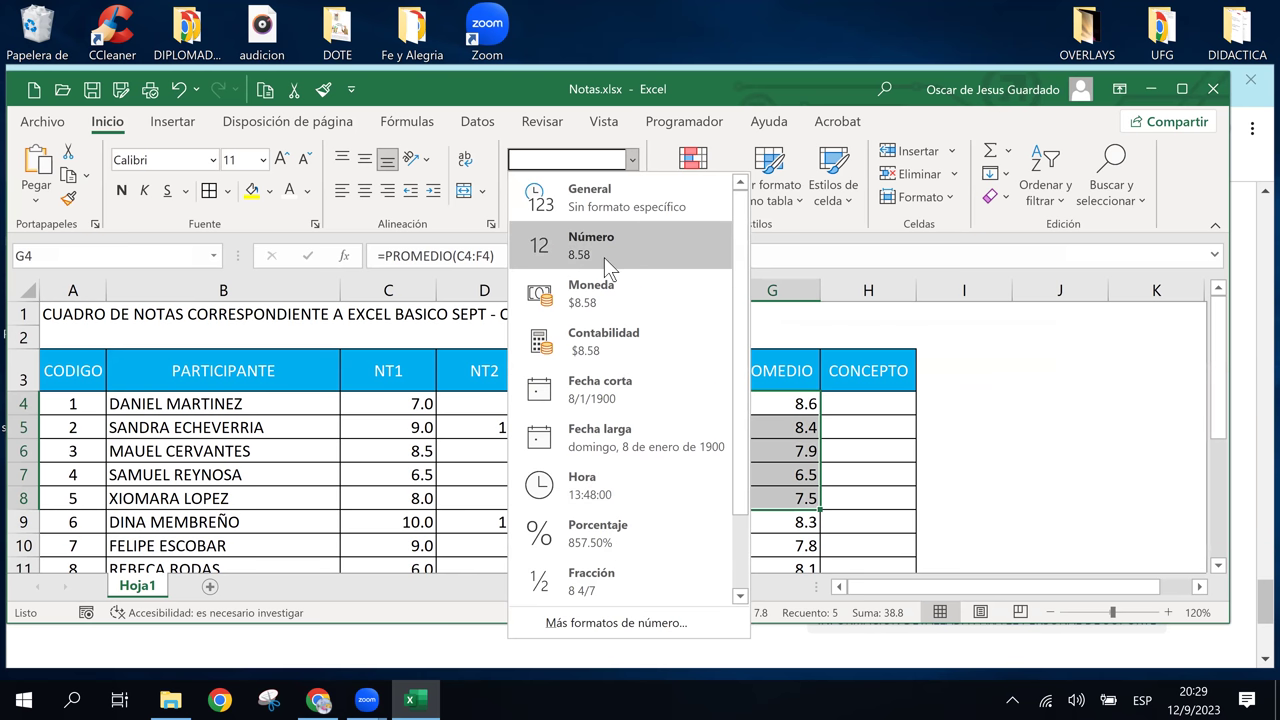
scroll(605, 300, down, 1)
scroll(739, 393, up, 2)
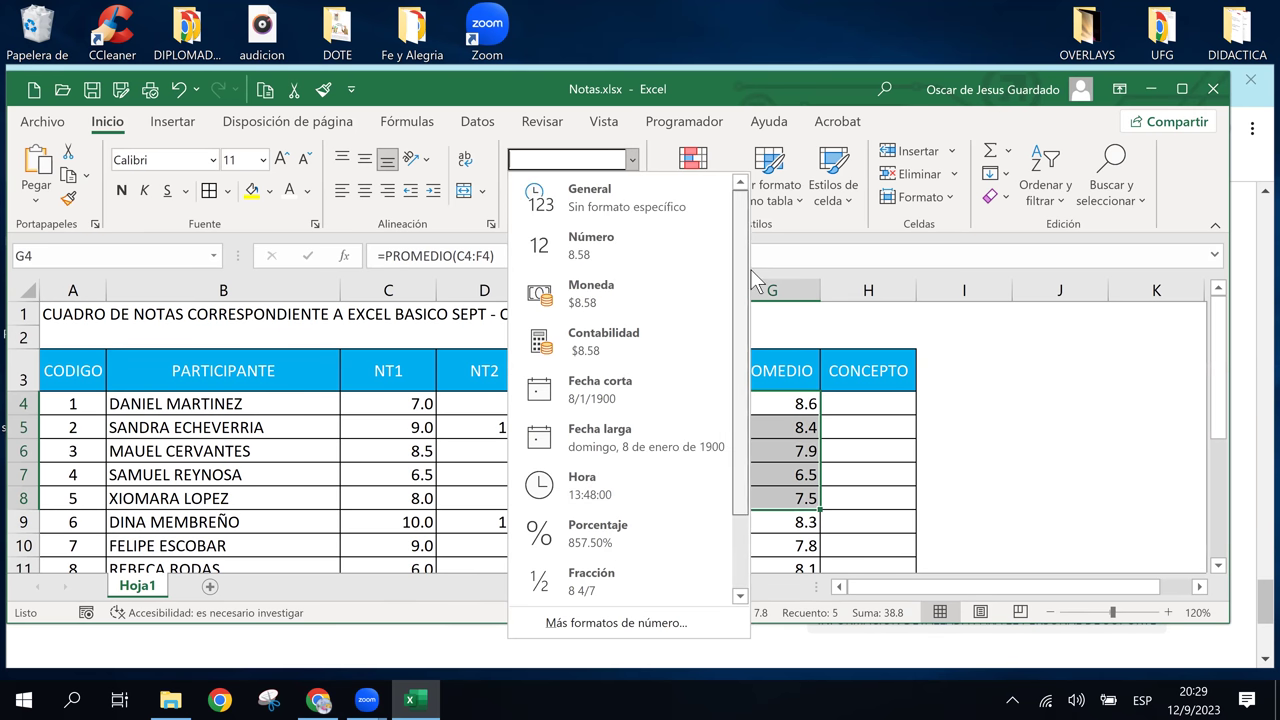
scroll(740, 570, down, 2)
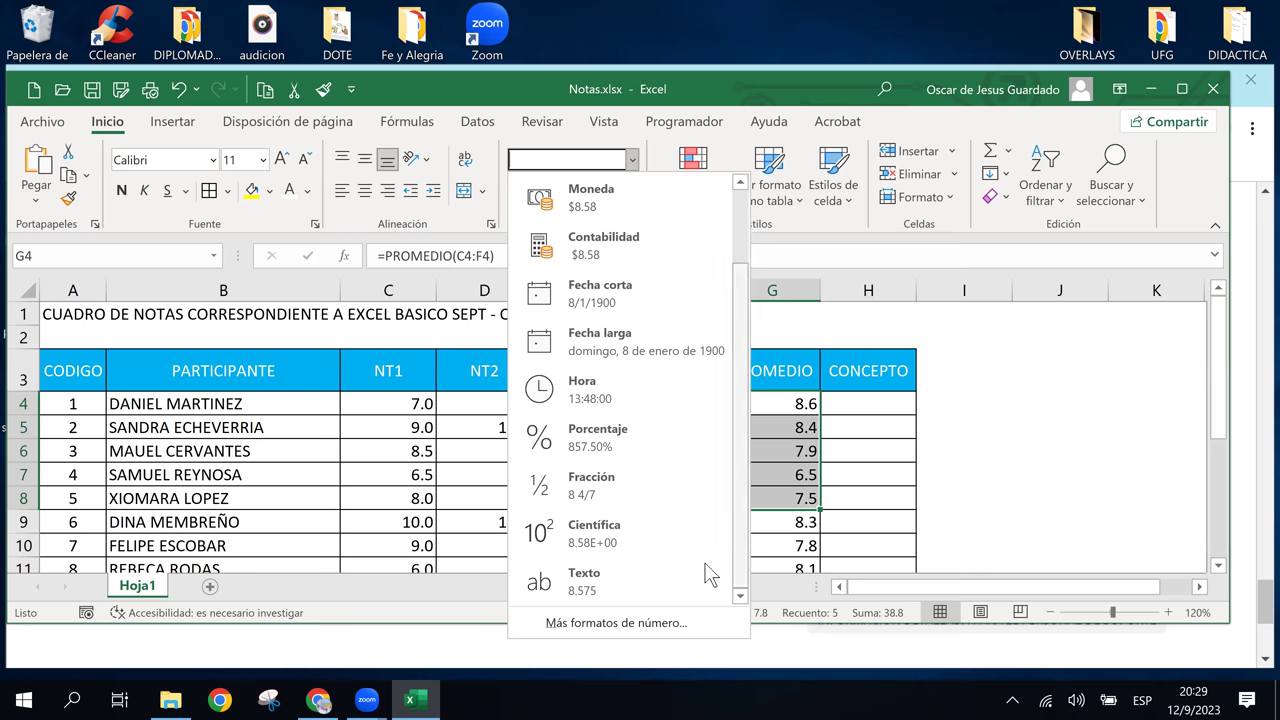
click(632, 620)
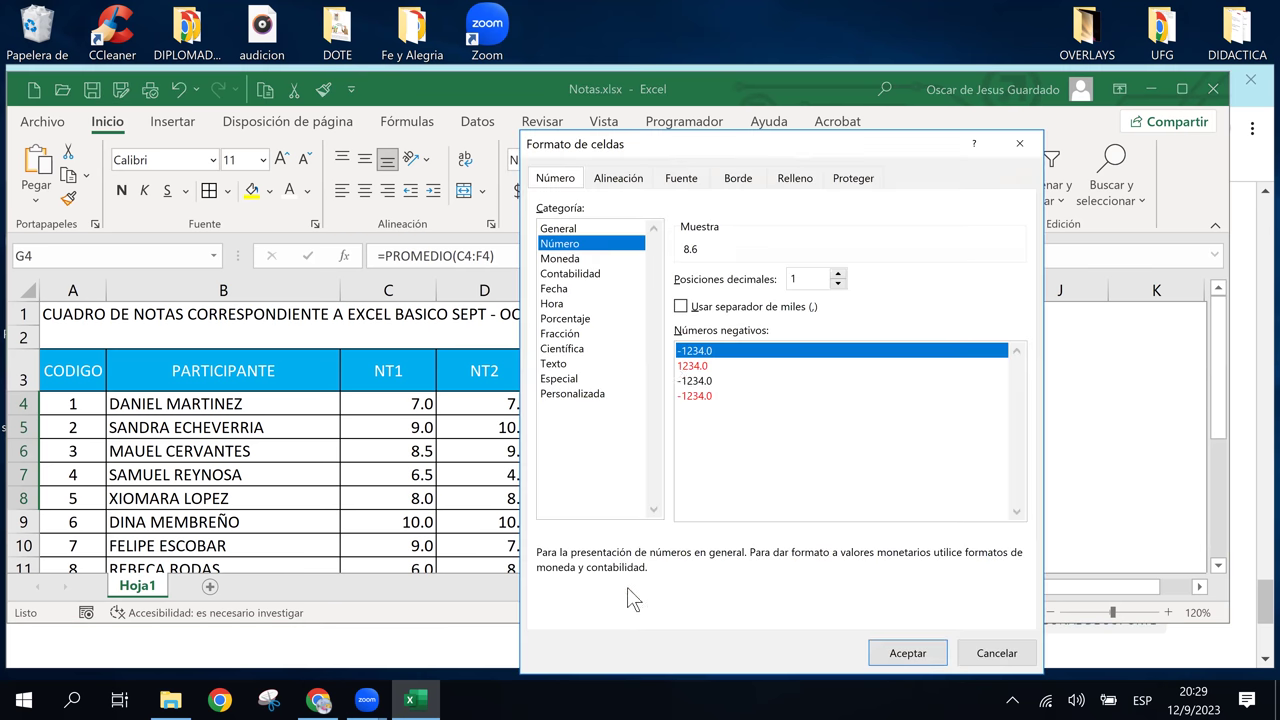
click(566, 394)
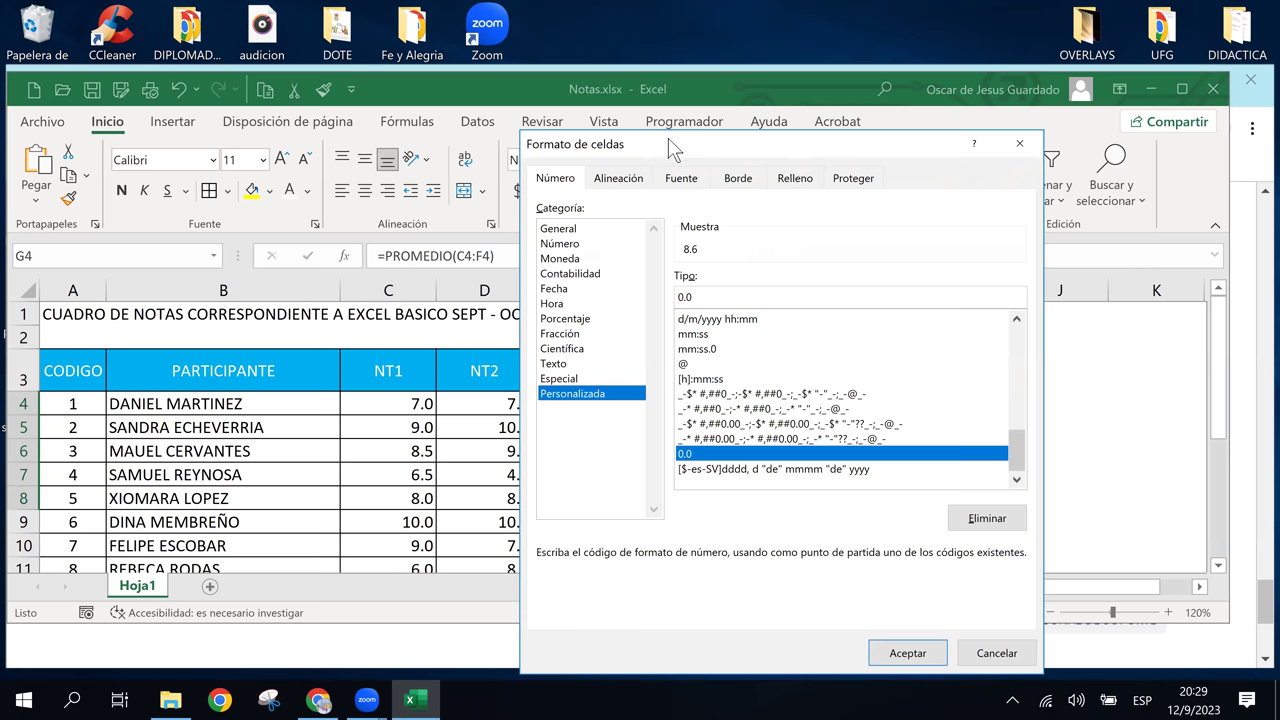
drag(670, 148, 431, 115)
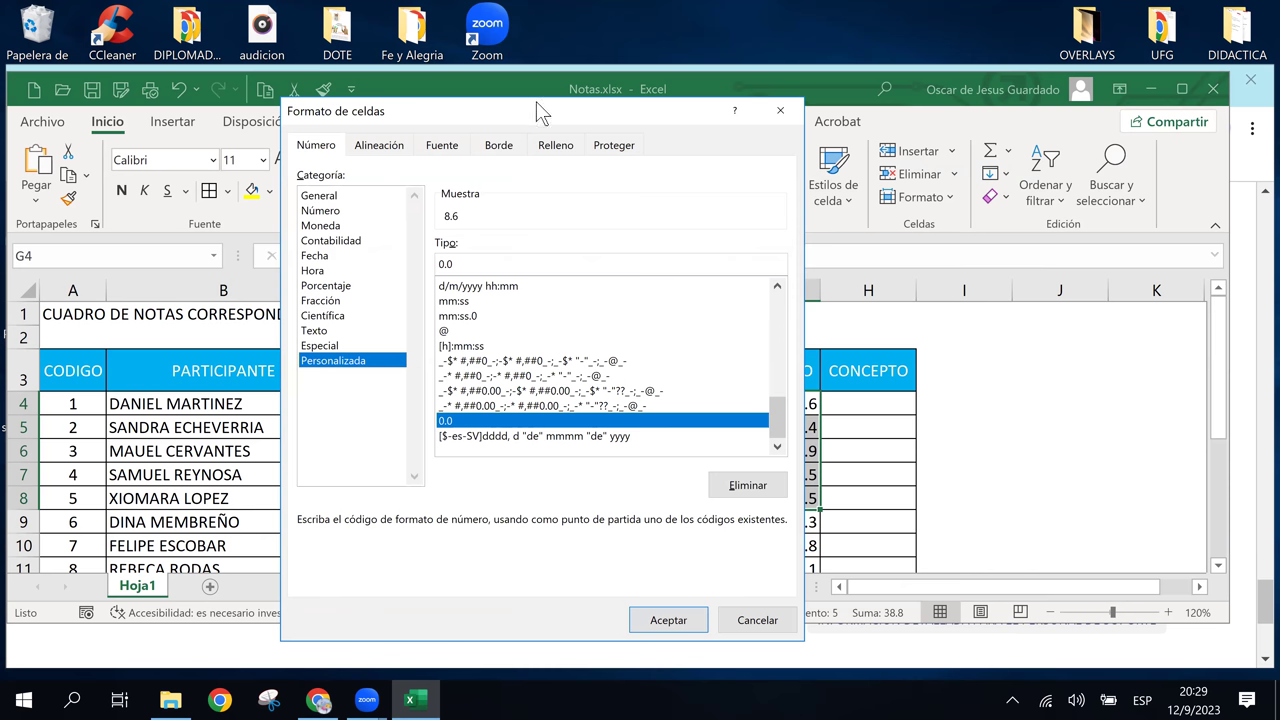
drag(536, 101, 380, 57)
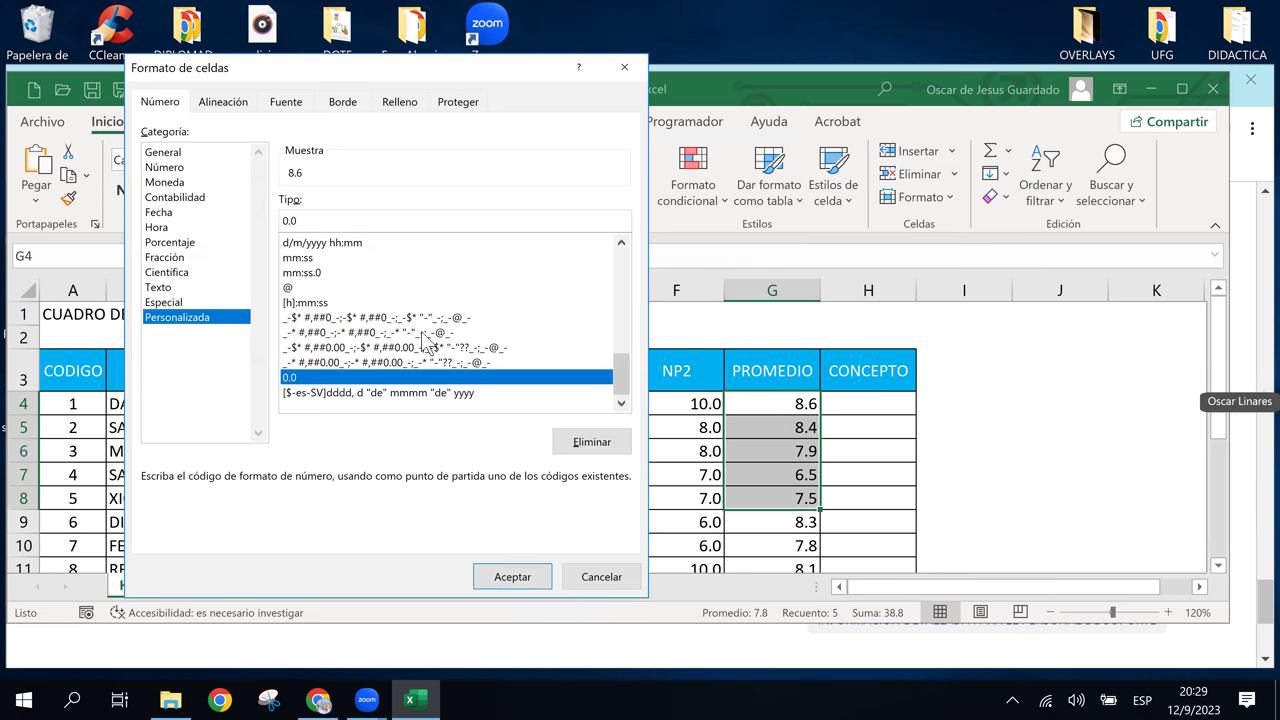
click(305, 218)
text(0)
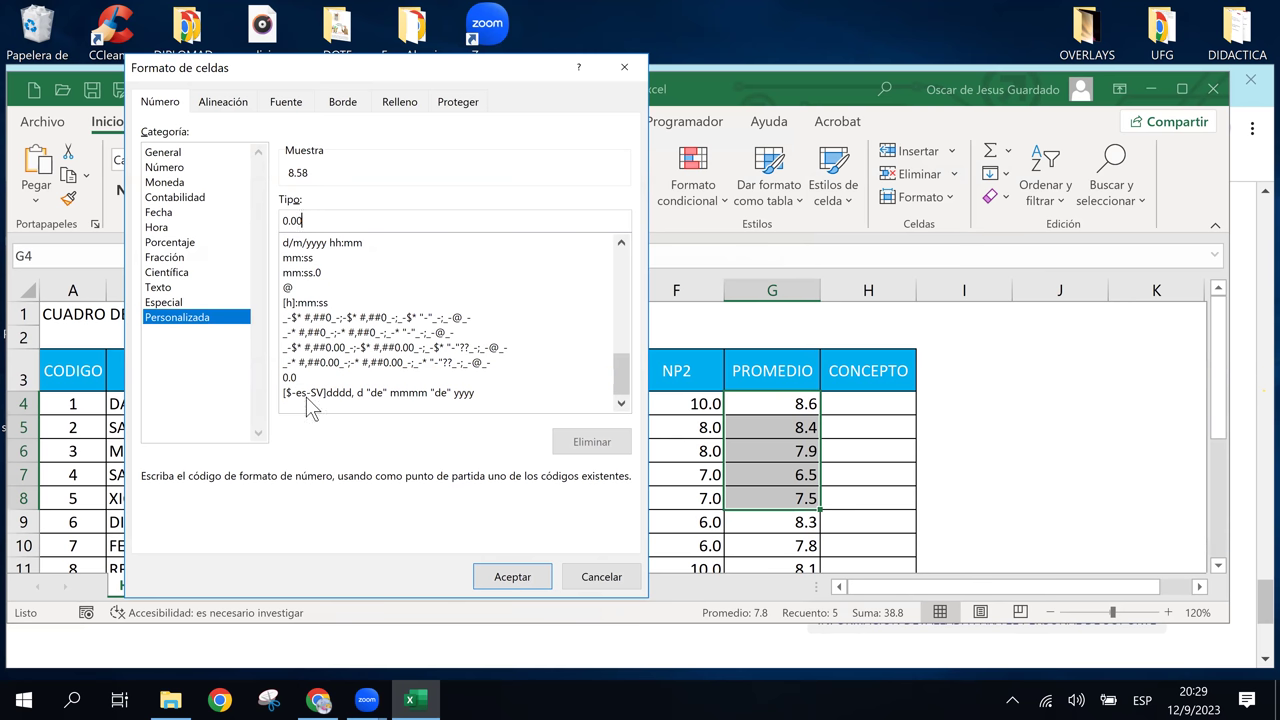
click(511, 580)
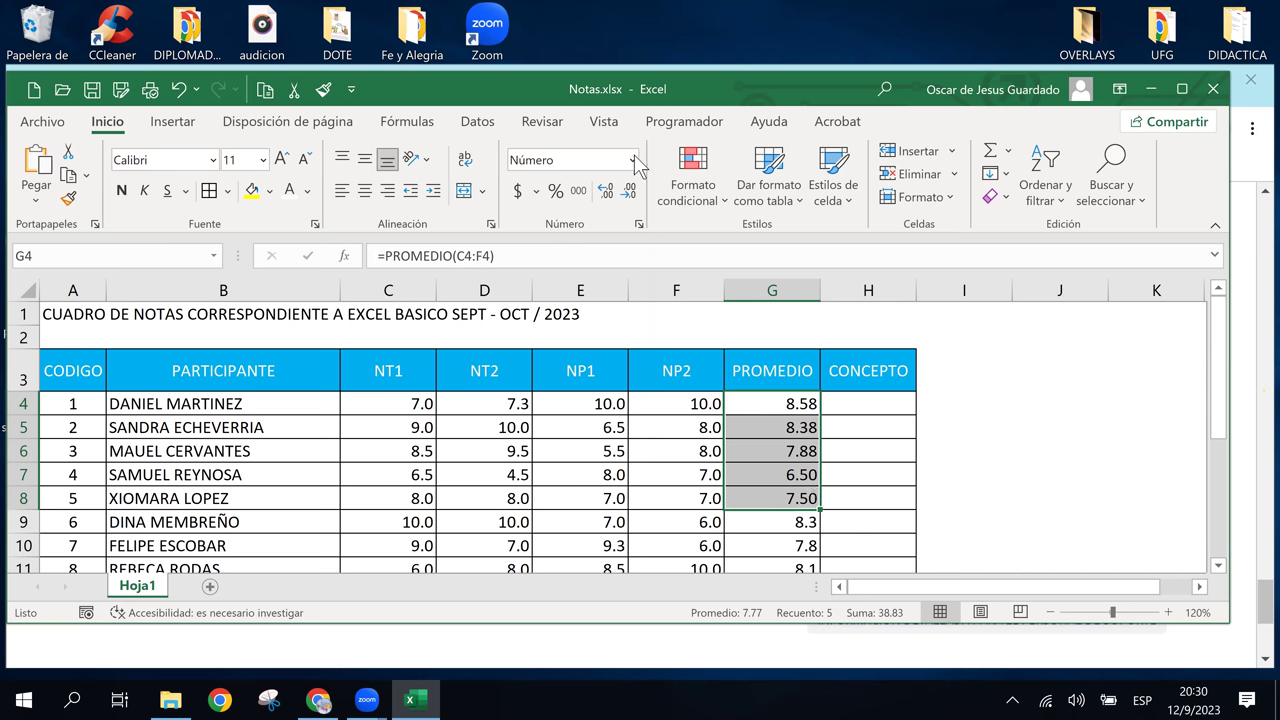
Reopen the number format dialog, browse the Personalizada codes, and cancel without changes.
click(639, 223)
click(186, 318)
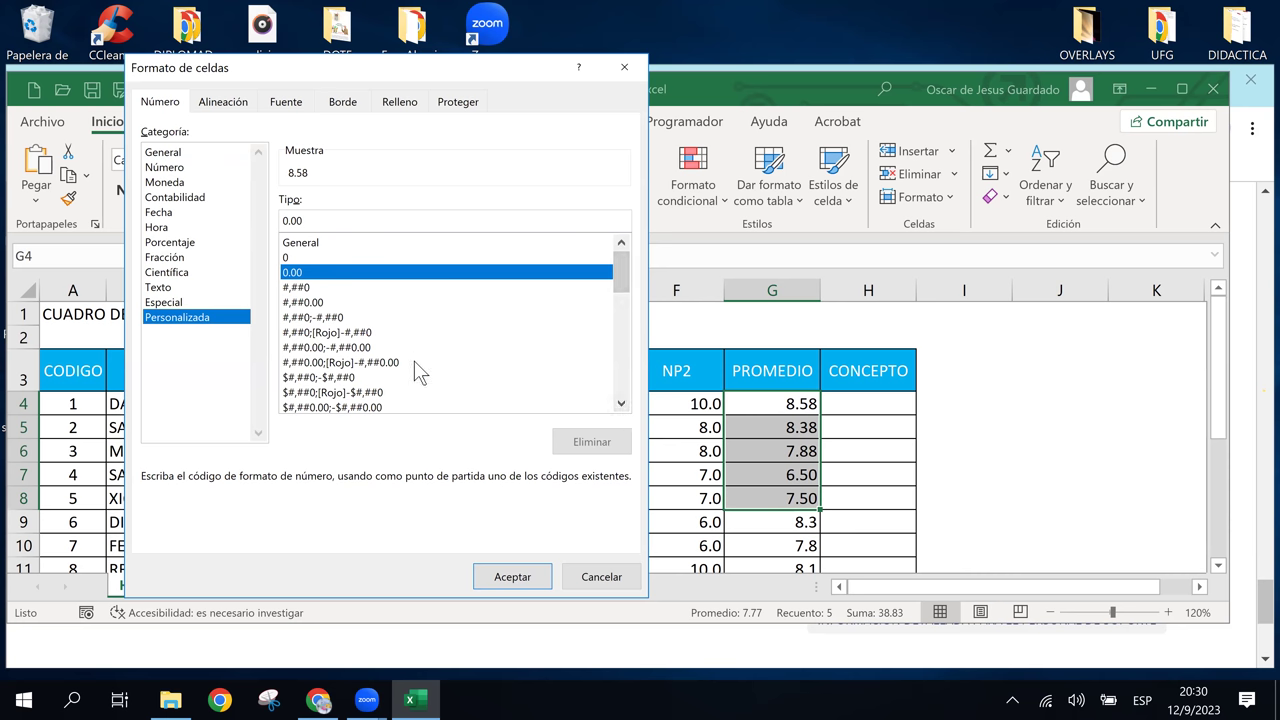
click(621, 404)
drag(625, 406, 625, 406)
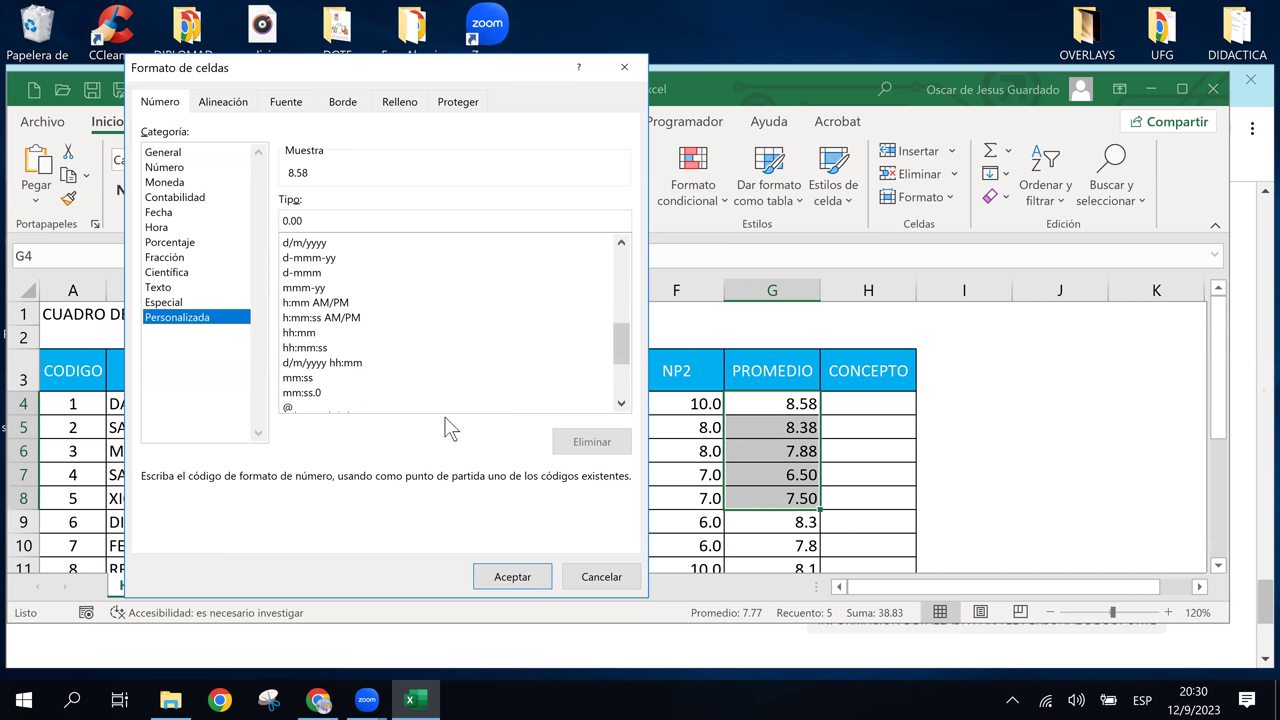
drag(621, 352, 621, 389)
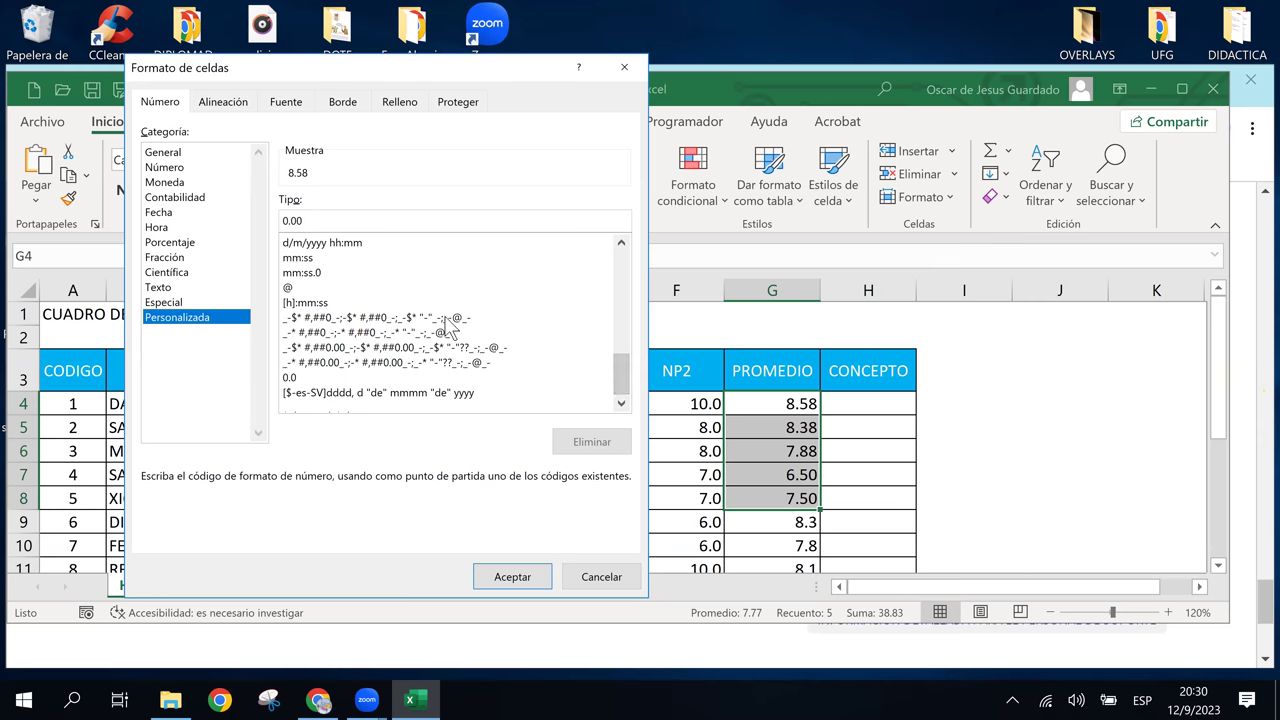
click(622, 572)
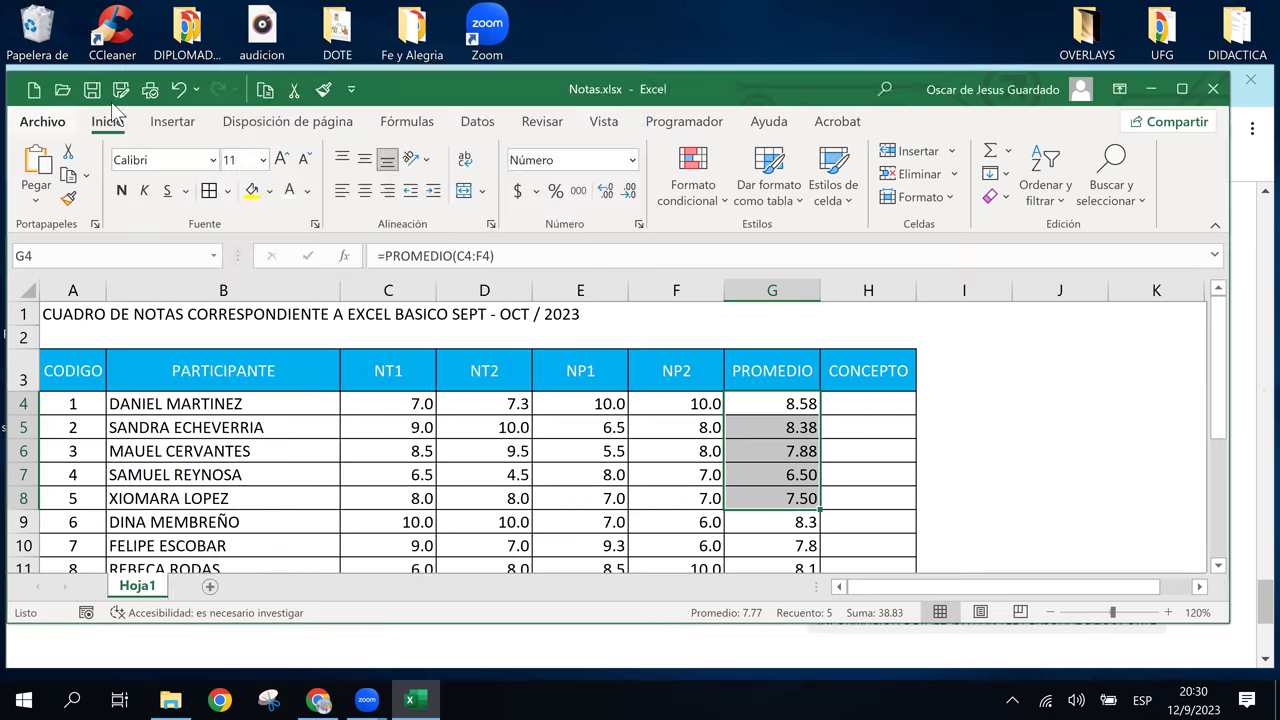
Undo the 0.00 format so G4:G8 read 8.6, 8.4, 7.9, 6.5, 7.5.
click(178, 89)
click(808, 432)
click(806, 521)
click(790, 428)
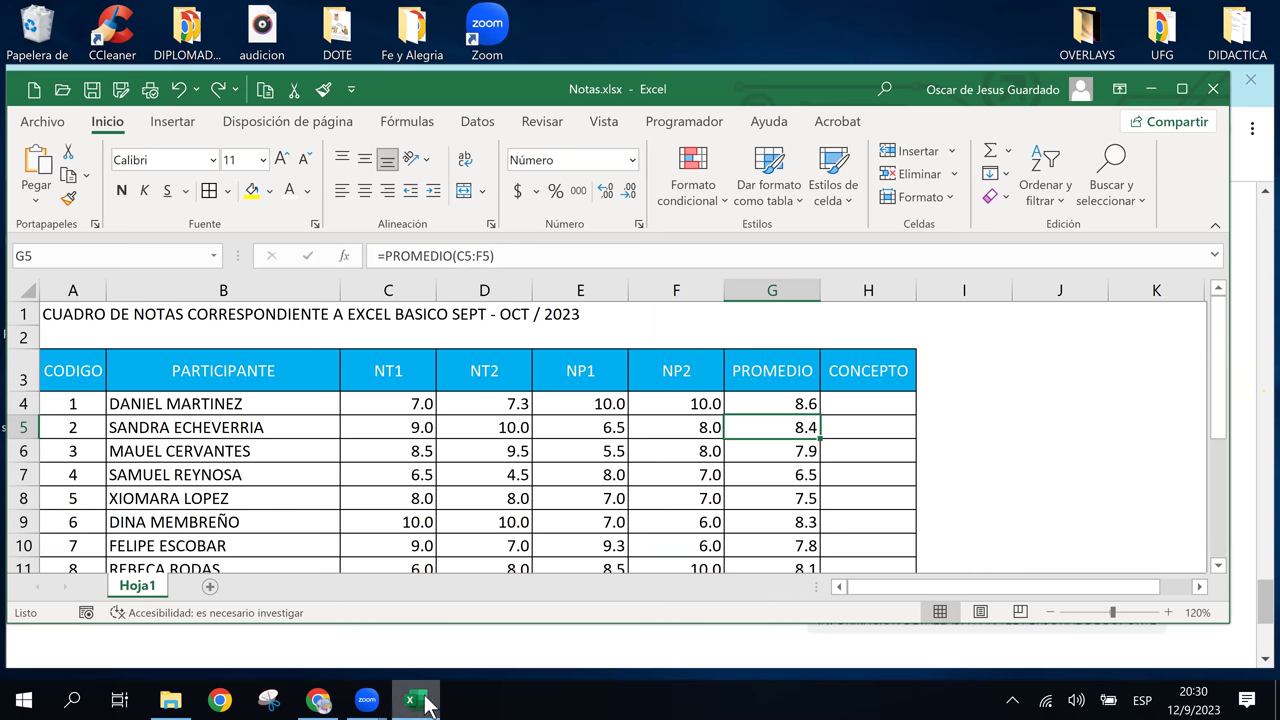
Scroll the Chrome course page up to FORMATO DE CELDAS (Número, Alineación, Fuente, Borde, Relleno).
click(318, 700)
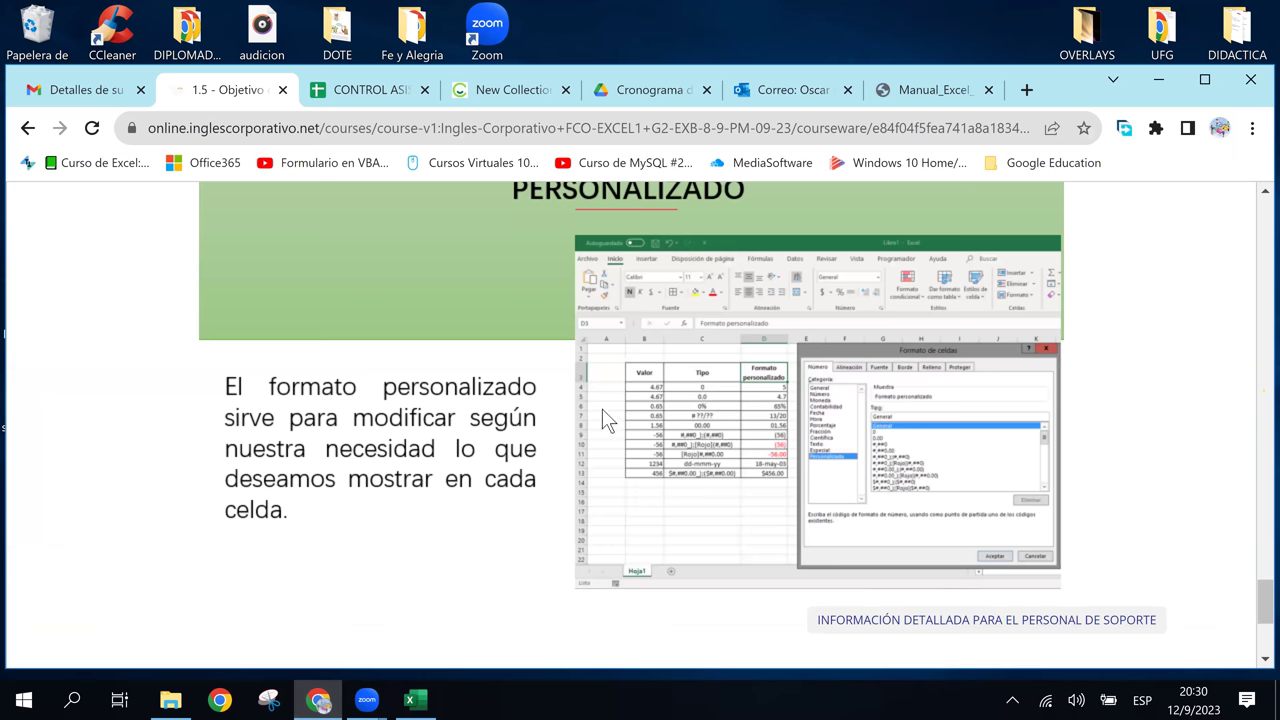
scroll(604, 410, down, 3)
scroll(608, 418, up, 4)
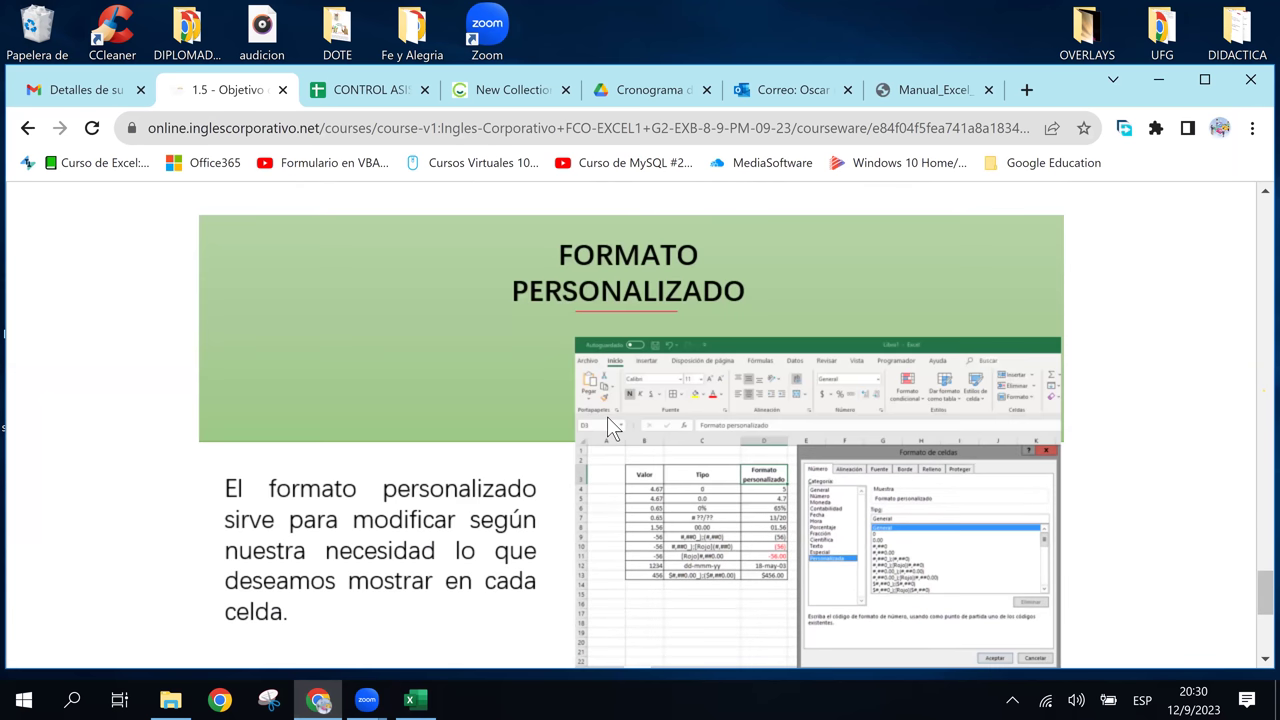
scroll(607, 416, up, 1)
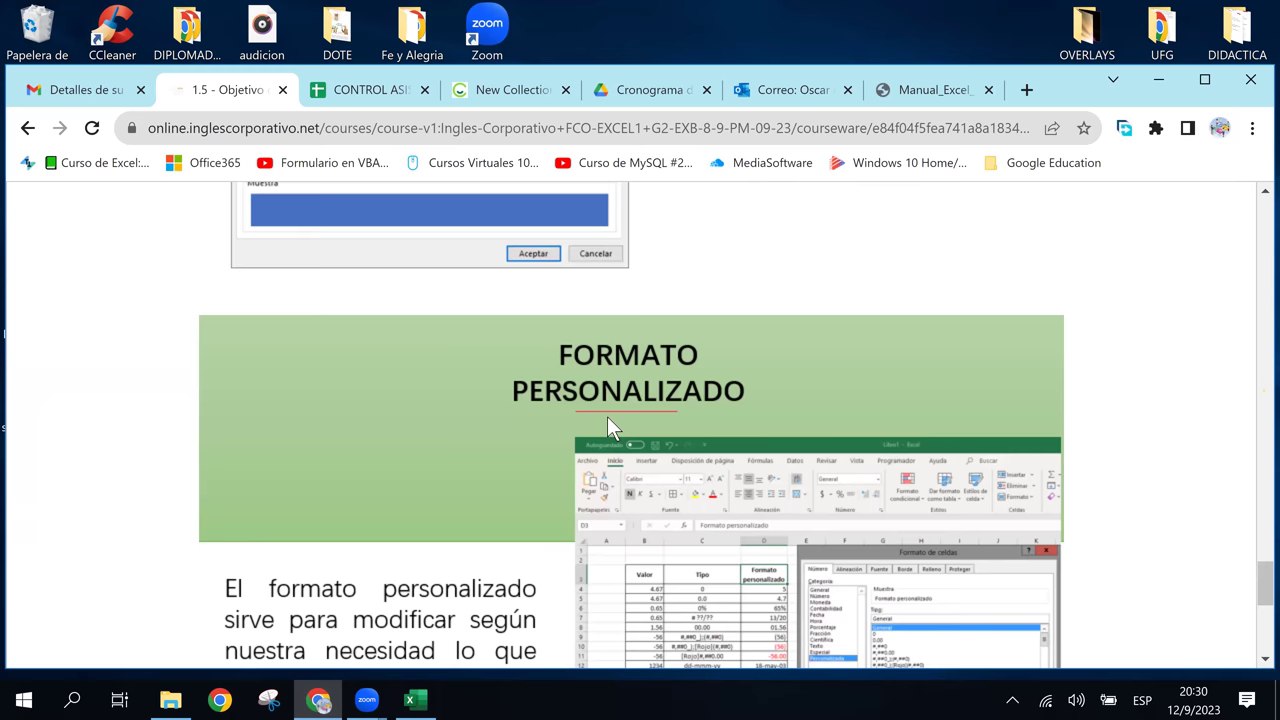
scroll(607, 416, up, 3)
scroll(607, 416, down, 4)
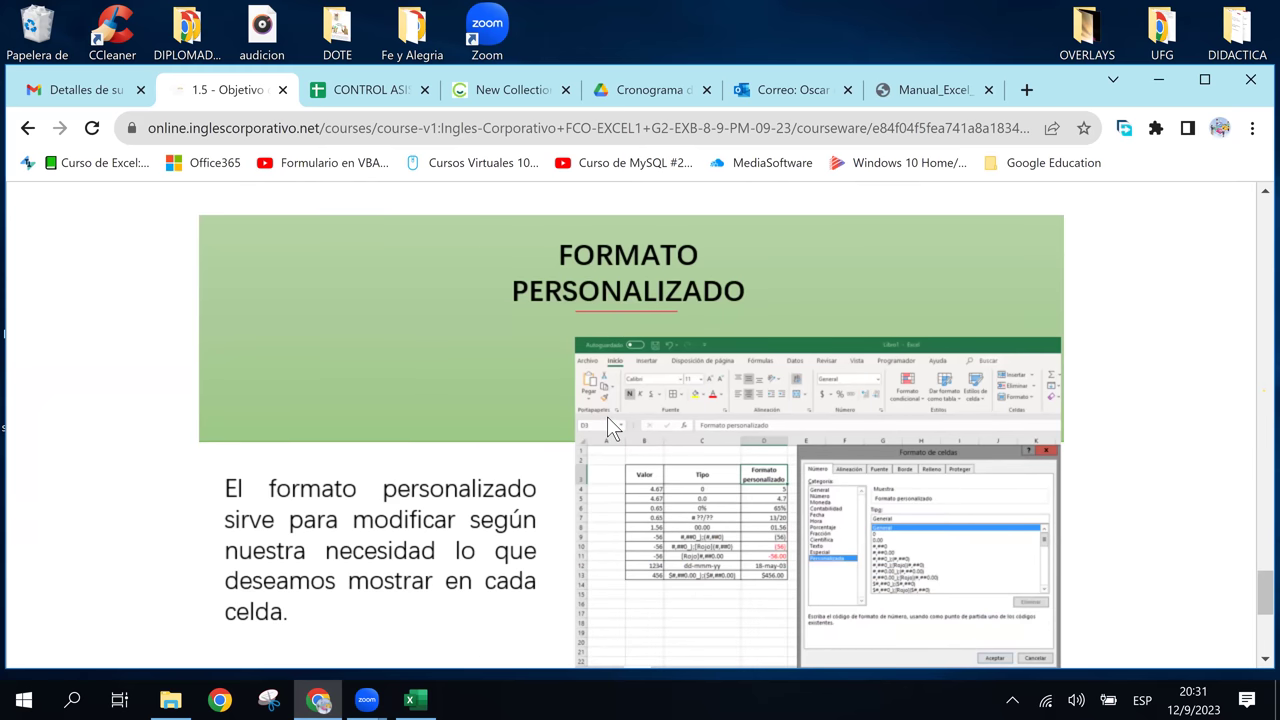
scroll(607, 416, up, 5)
scroll(607, 416, up, 2)
scroll(607, 416, up, 5)
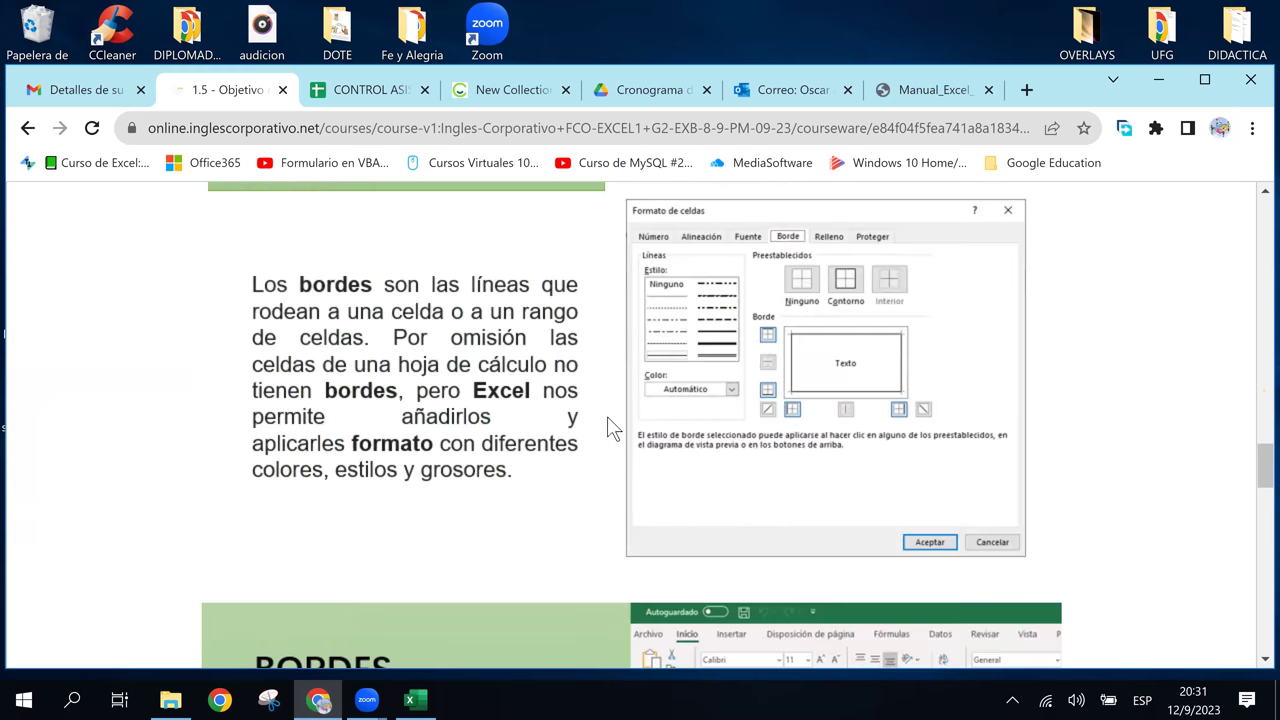
scroll(607, 416, up, 2)
scroll(607, 416, up, 1)
scroll(607, 416, up, 4)
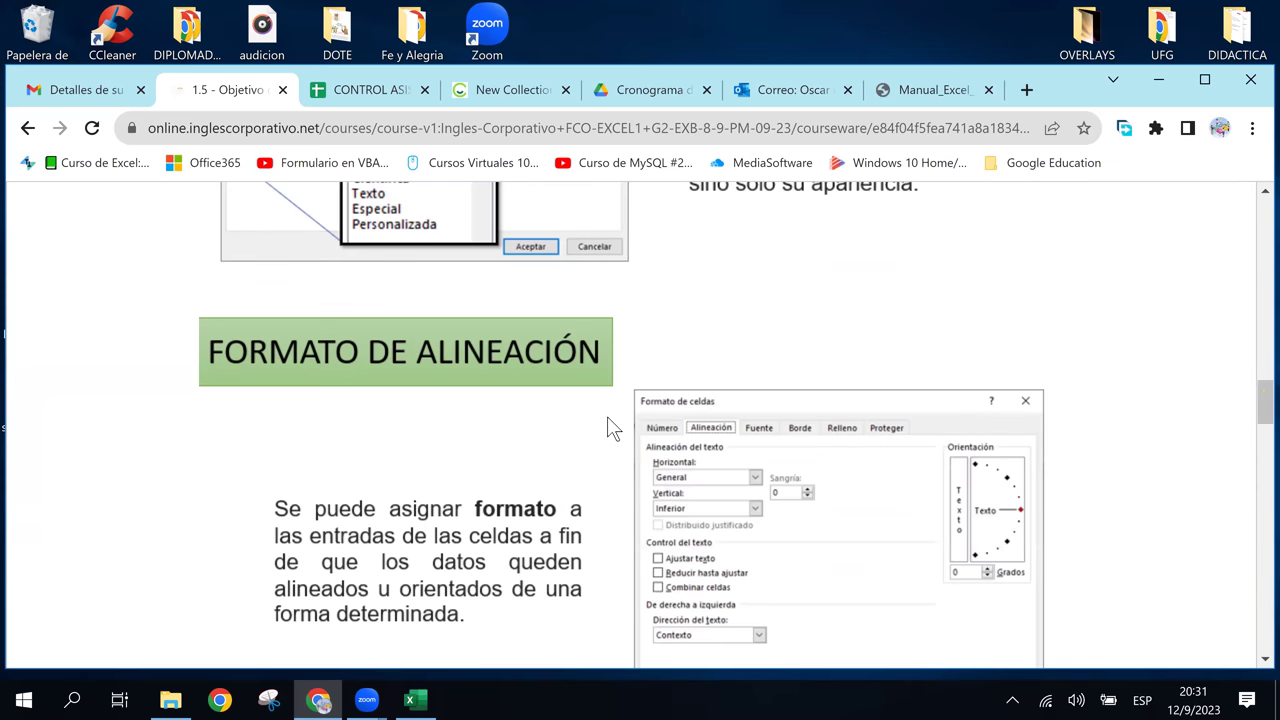
scroll(607, 416, up, 2)
scroll(607, 416, up, 3)
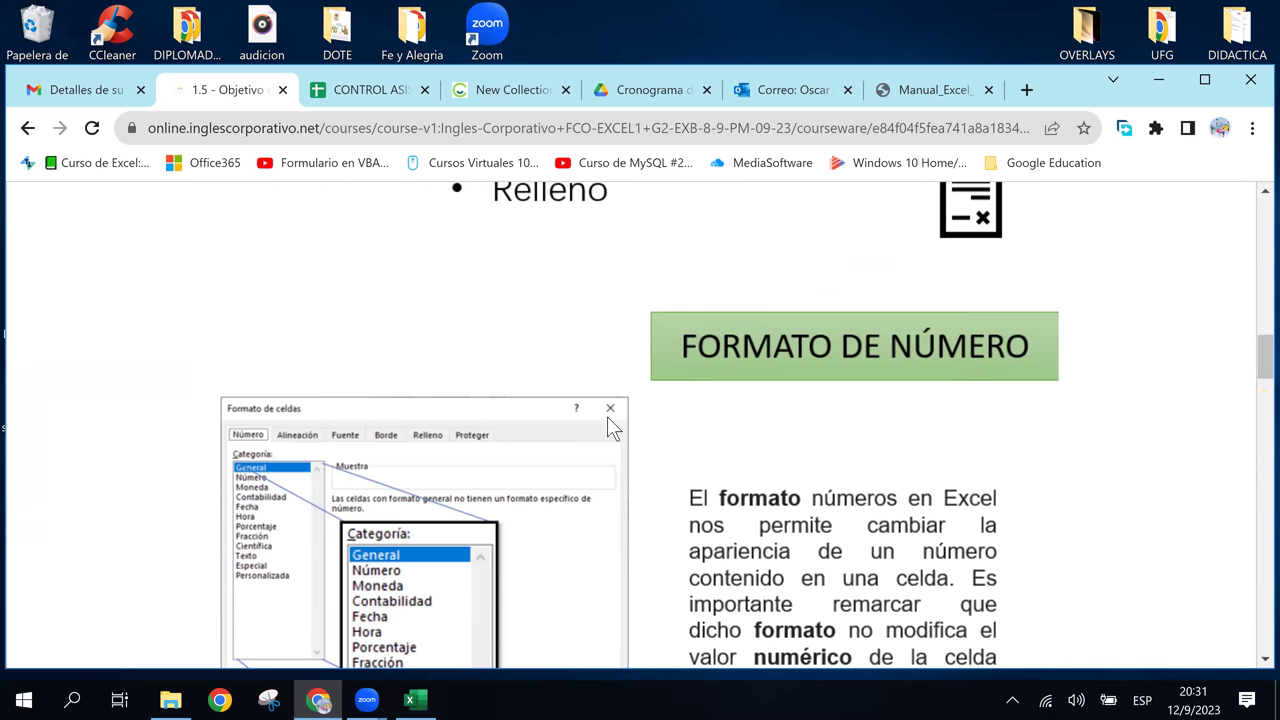
scroll(607, 416, up, 3)
scroll(607, 416, up, 2)
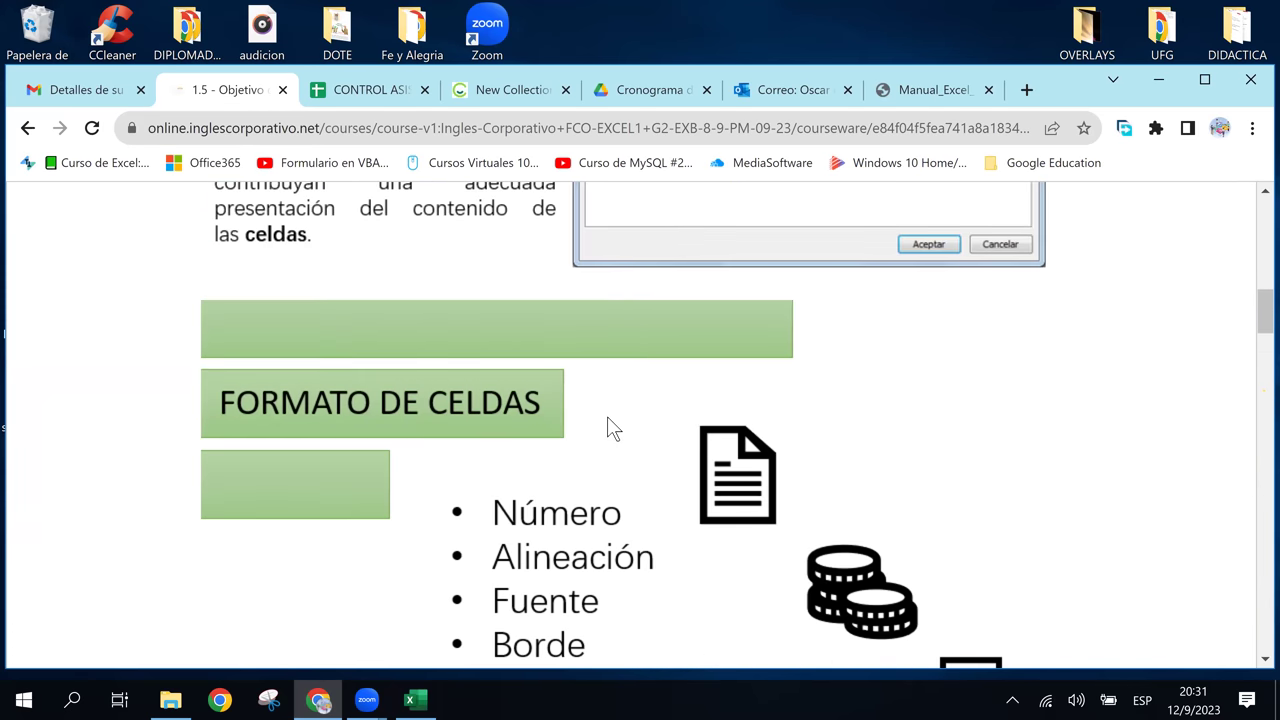
scroll(607, 416, down, 2)
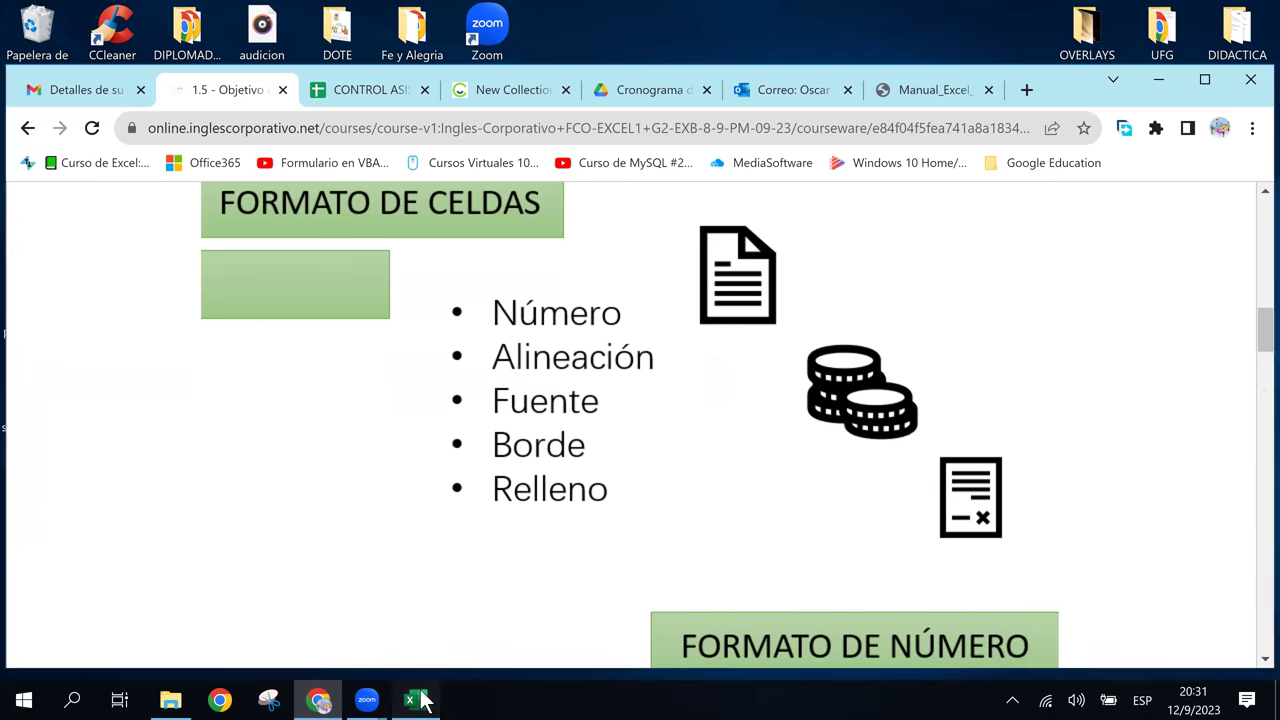
click(418, 700)
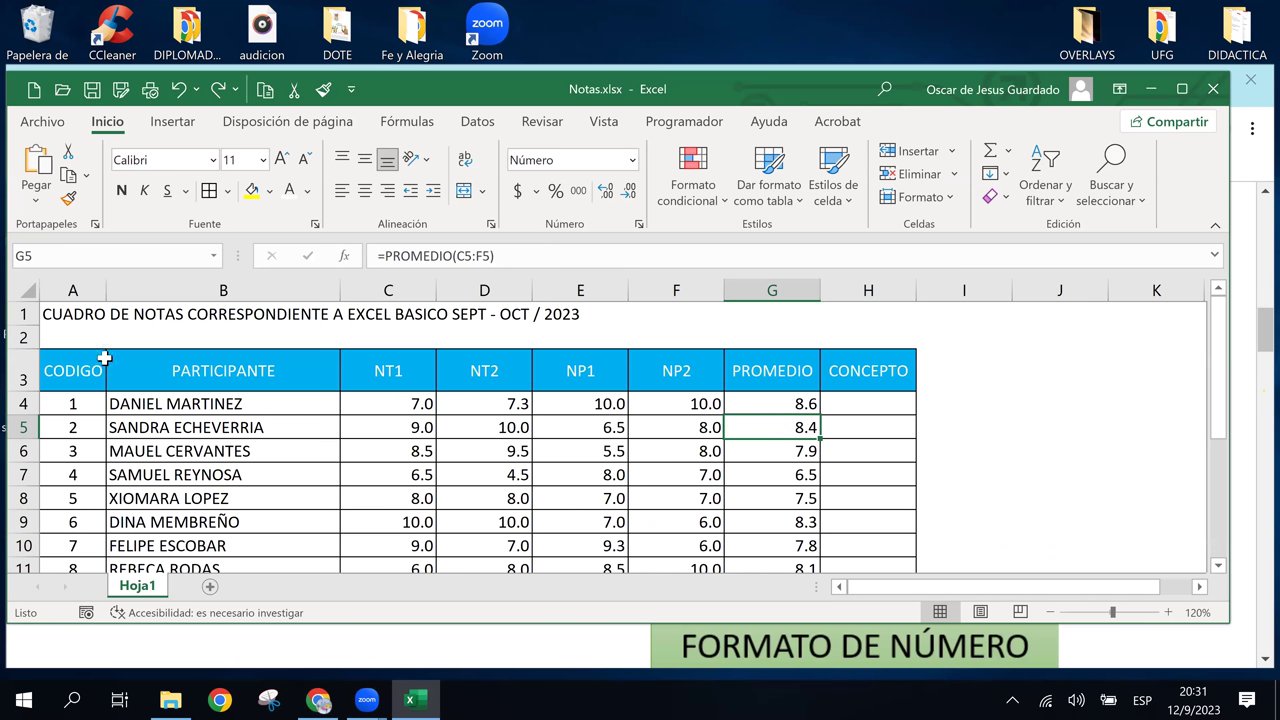
drag(57, 368, 874, 375)
click(760, 372)
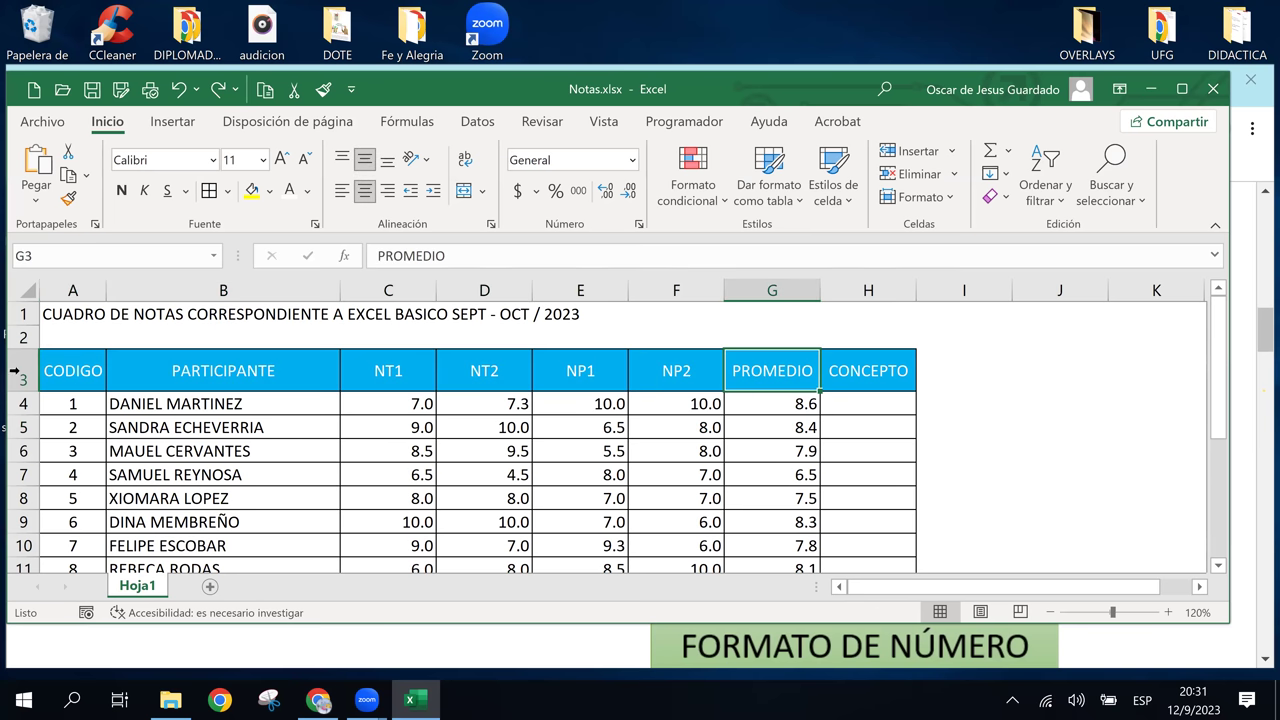
click(60, 371)
drag(156, 372, 890, 378)
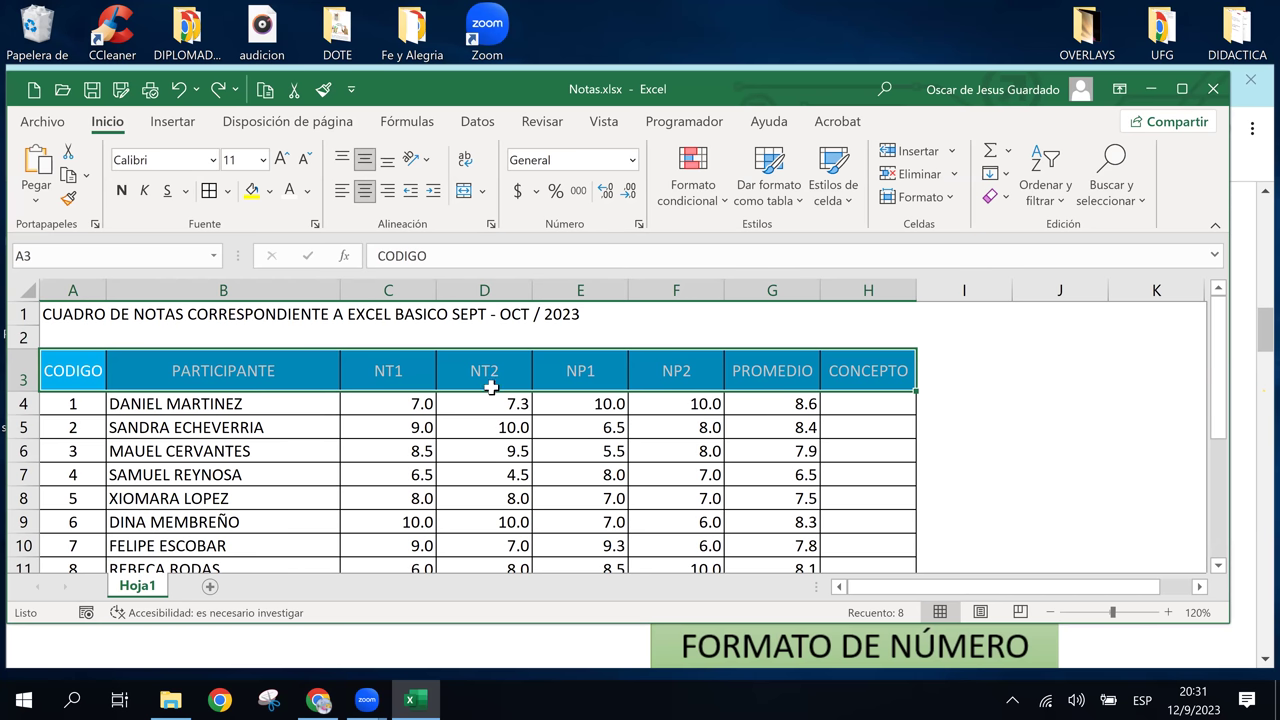
click(220, 403)
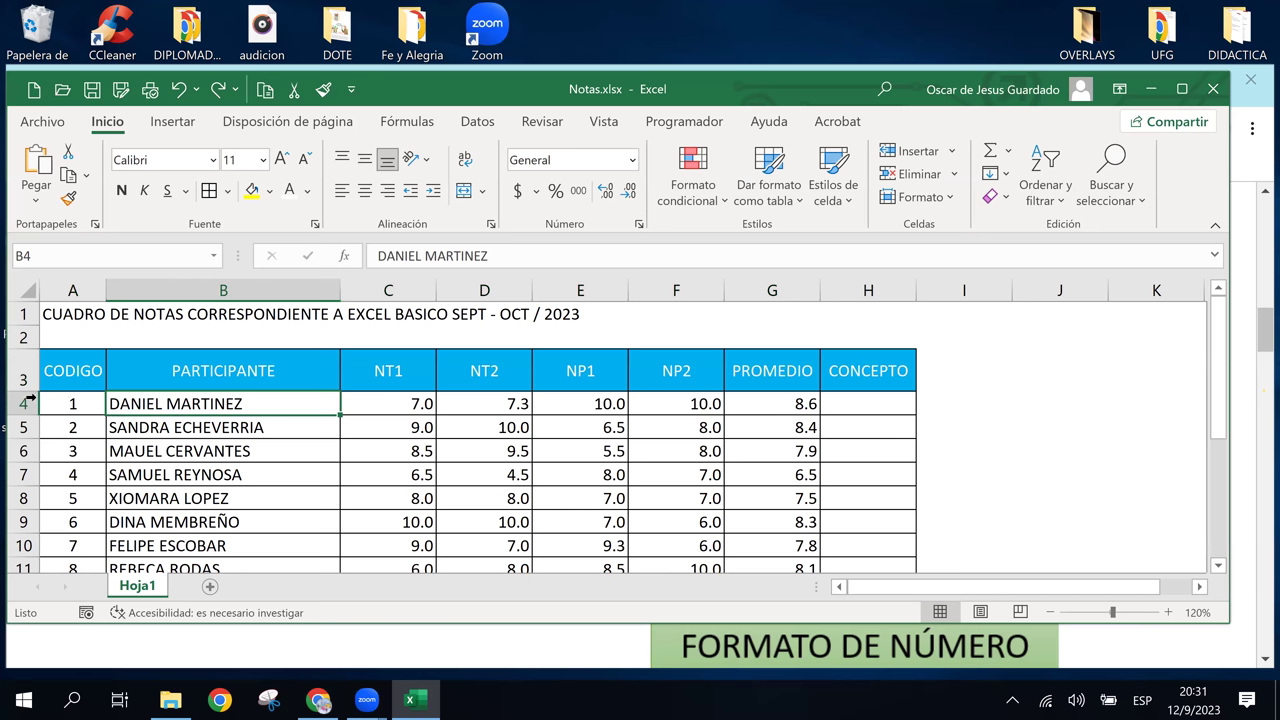
drag(34, 390, 20, 421)
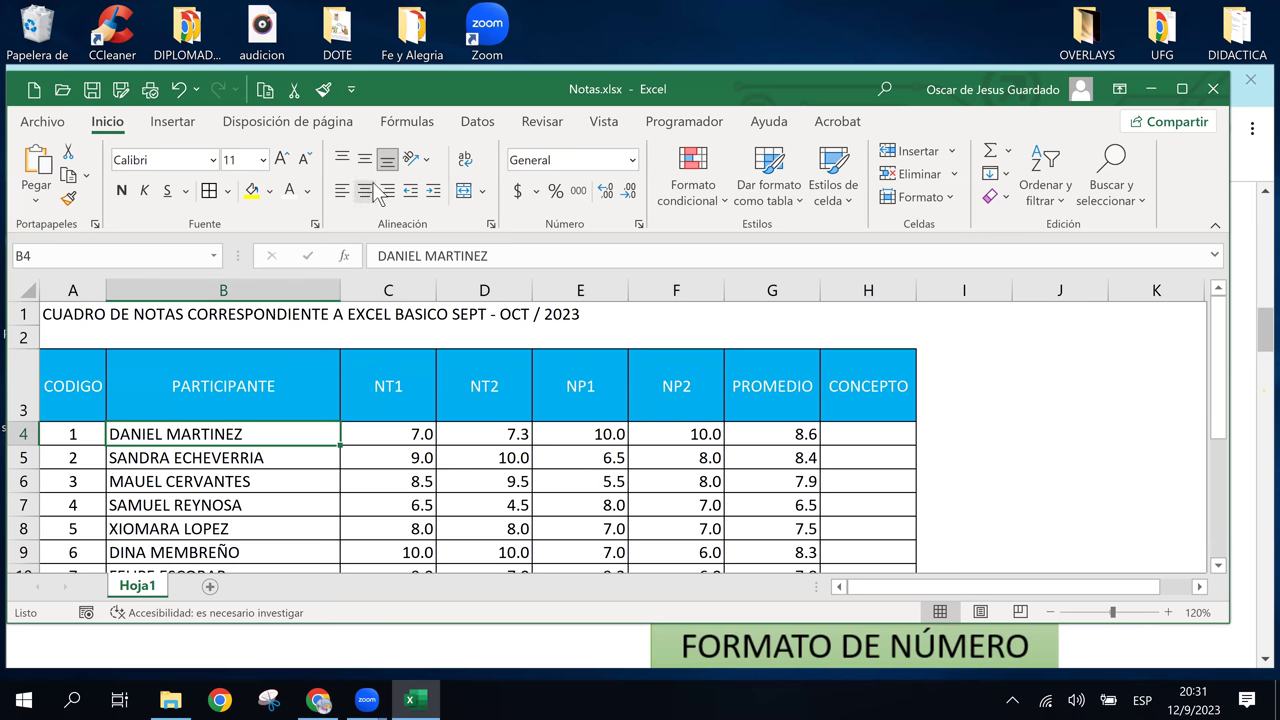
click(386, 380)
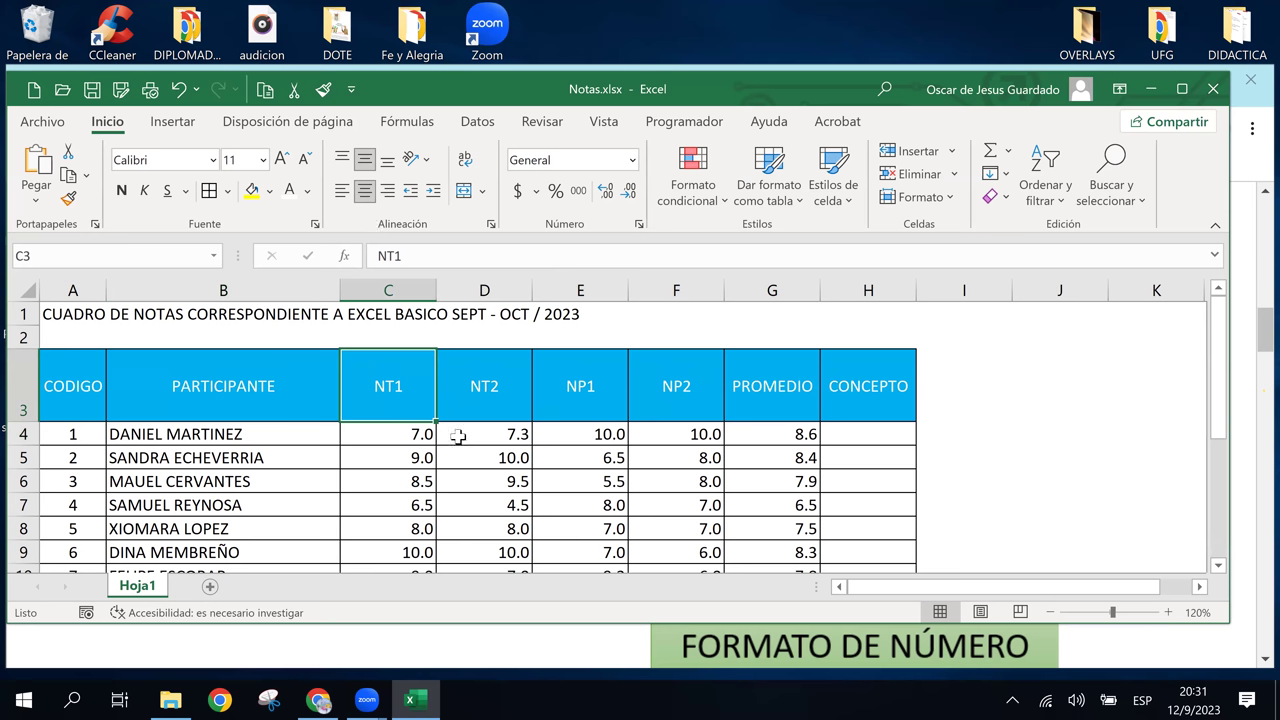
click(837, 408)
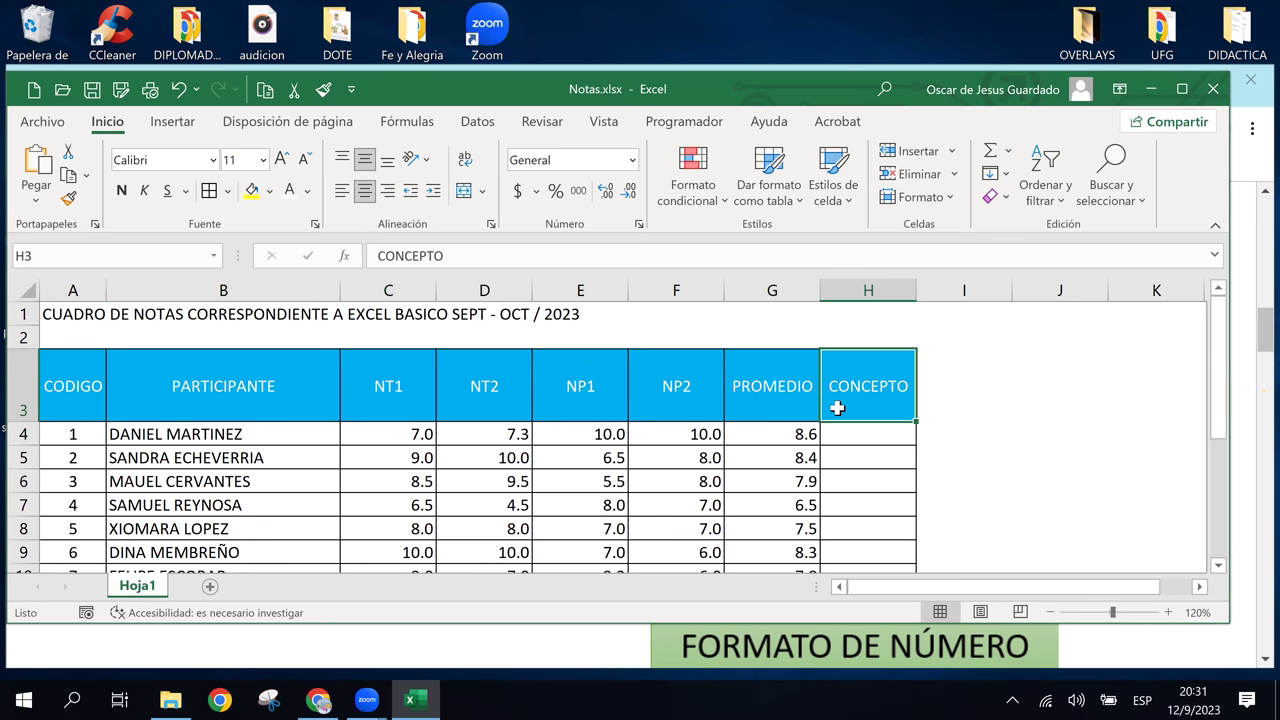
click(689, 400)
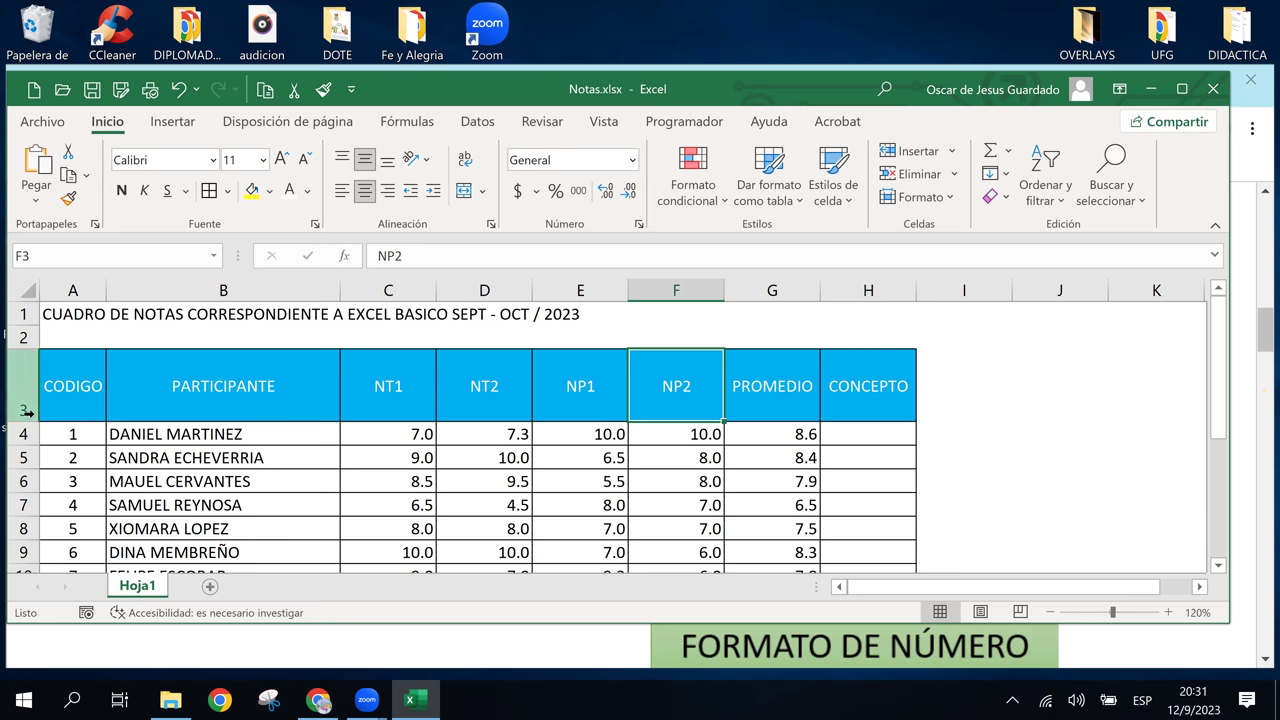
drag(30, 421, 33, 397)
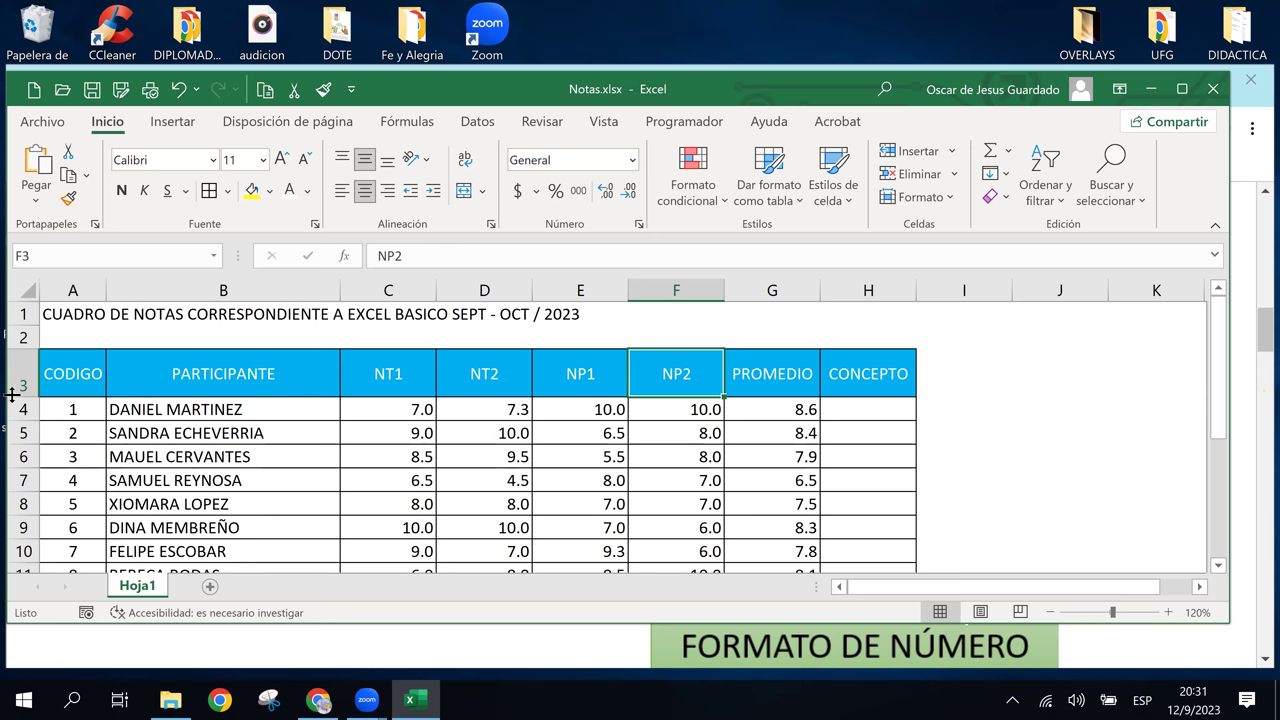
drag(12, 396, 12, 390)
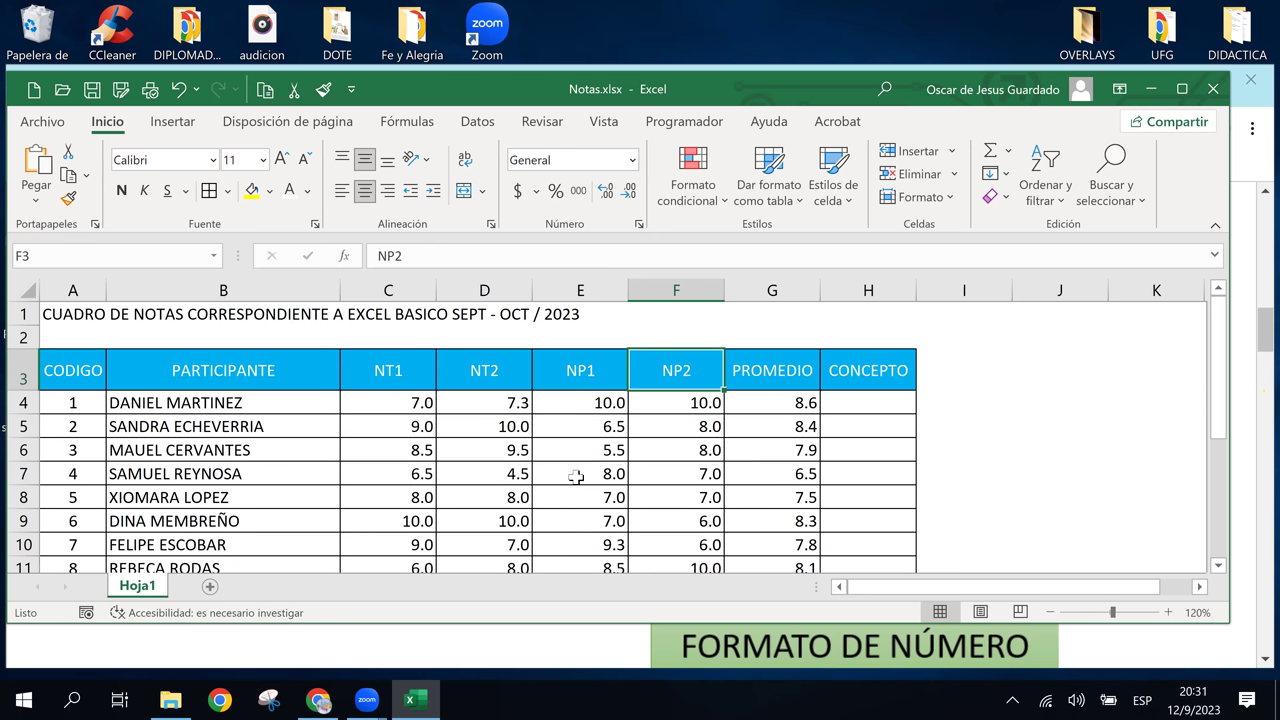
click(652, 482)
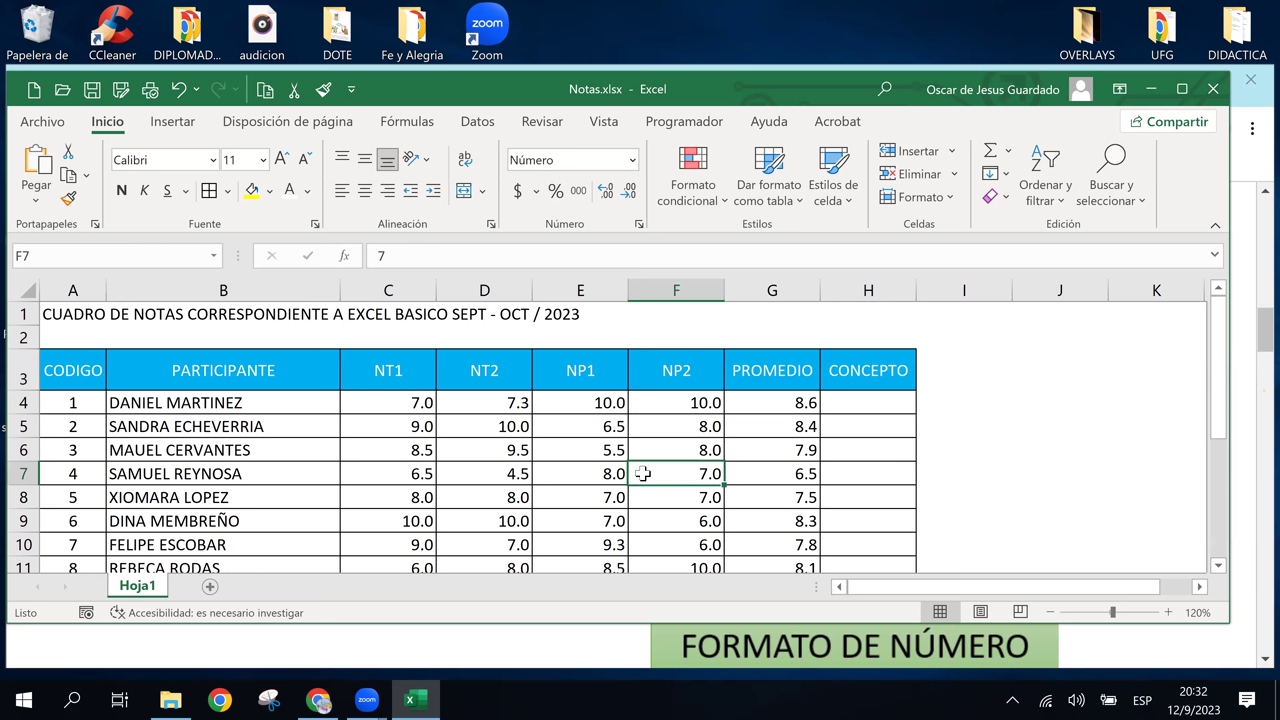
Select A1:H1 and merge and centre the grade-table title across it.
click(175, 325)
click(312, 457)
click(165, 338)
click(69, 307)
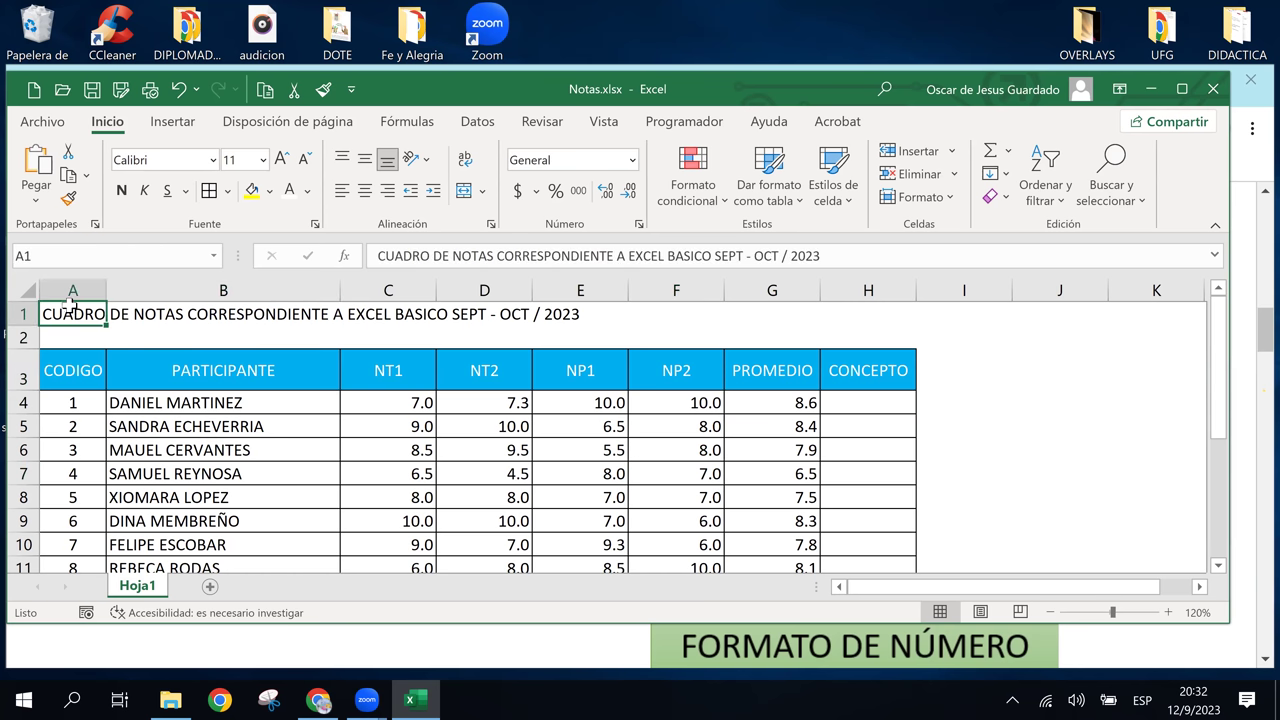
drag(69, 303, 560, 318)
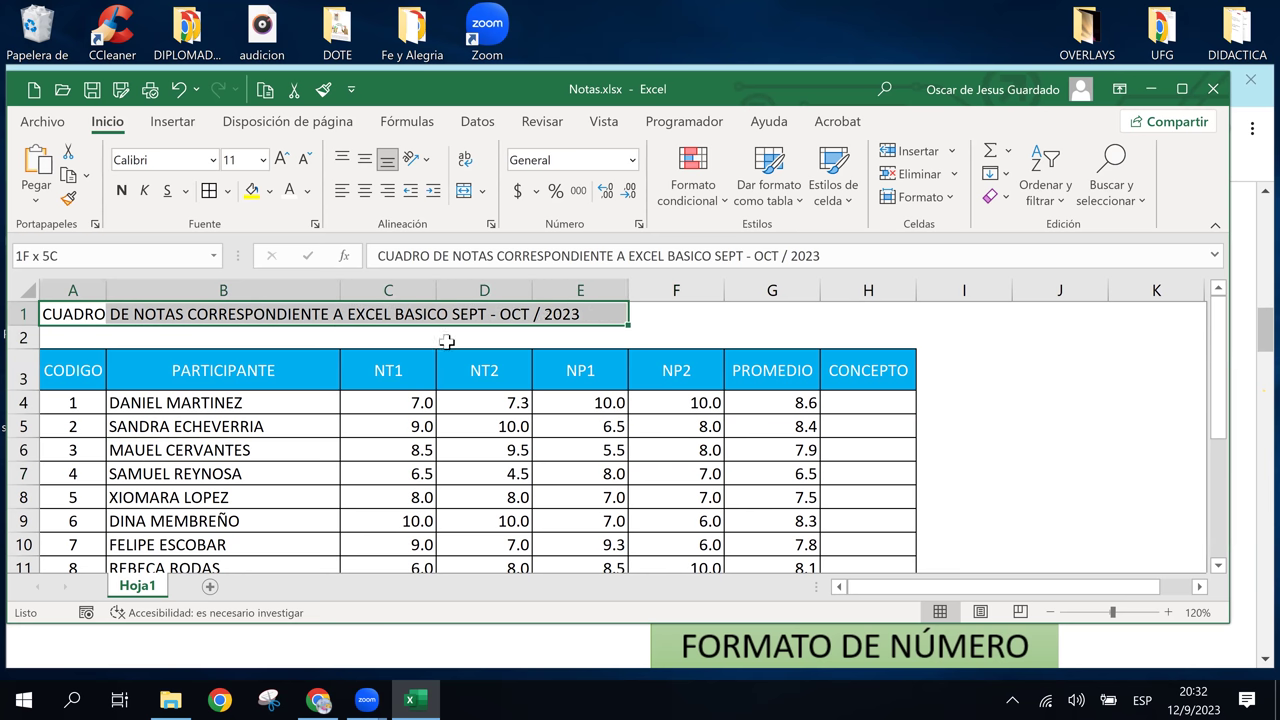
click(145, 410)
click(65, 314)
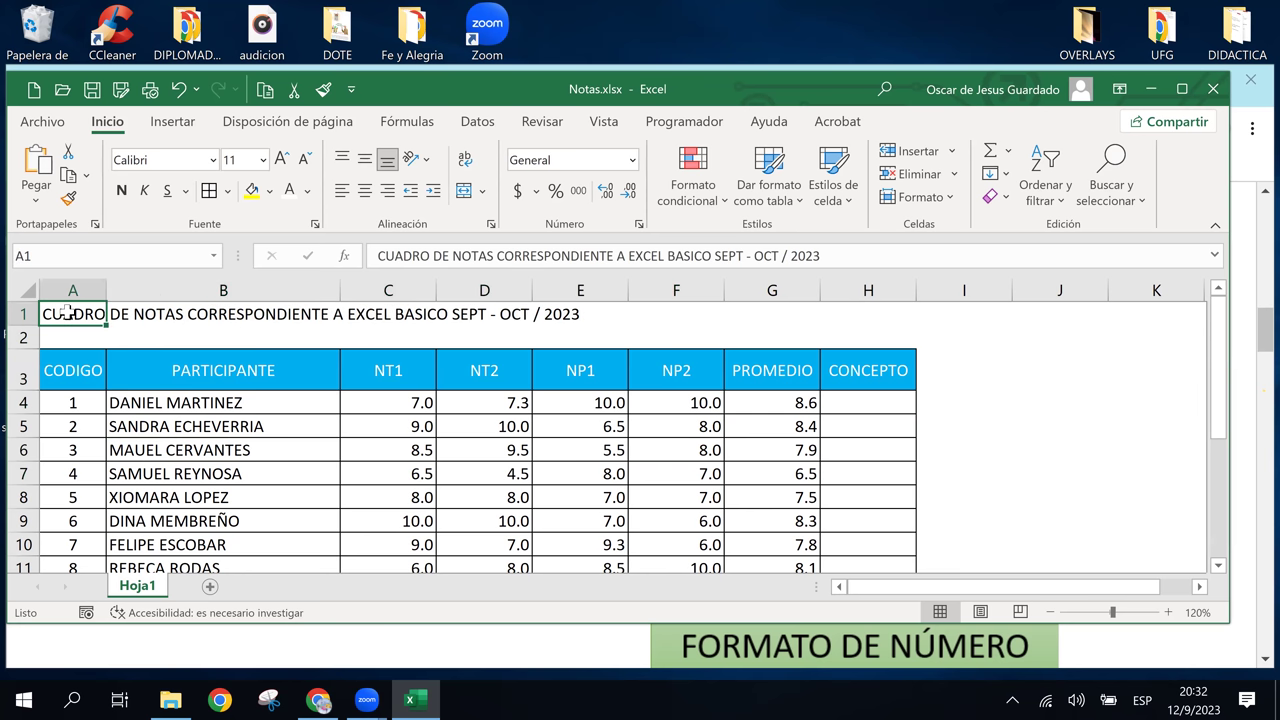
drag(155, 319, 889, 313)
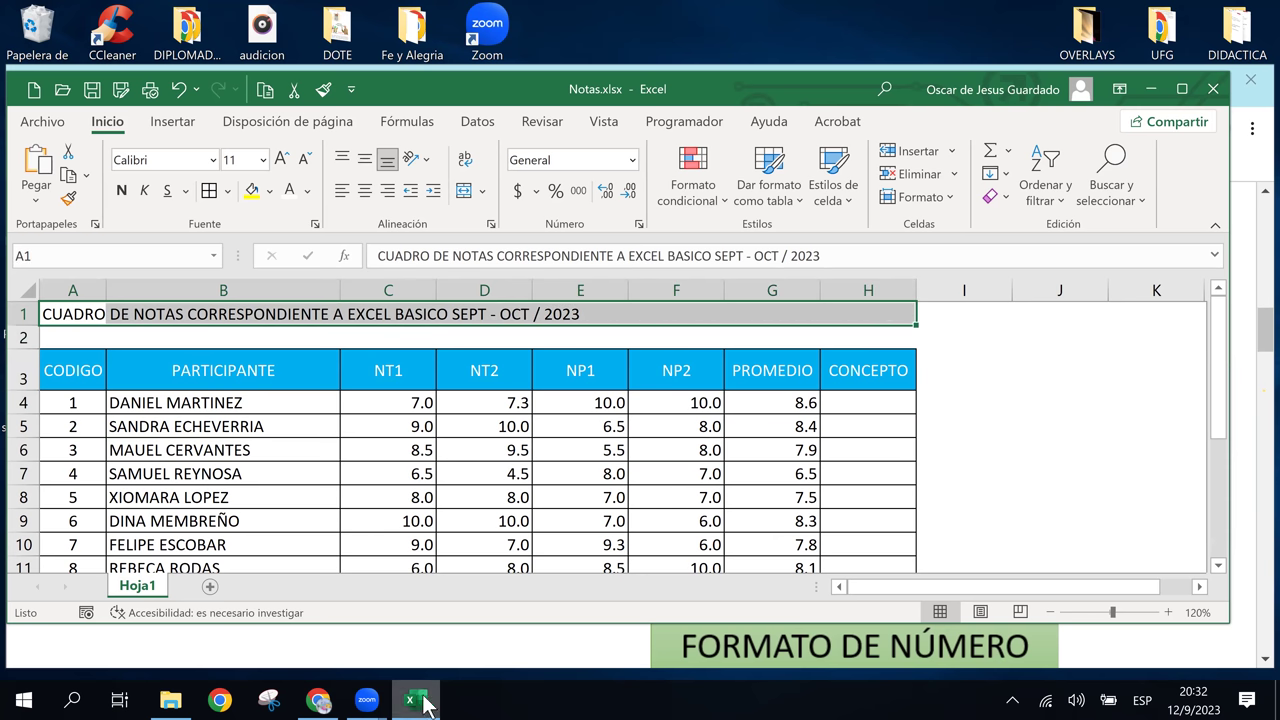
mouse_move(420, 695)
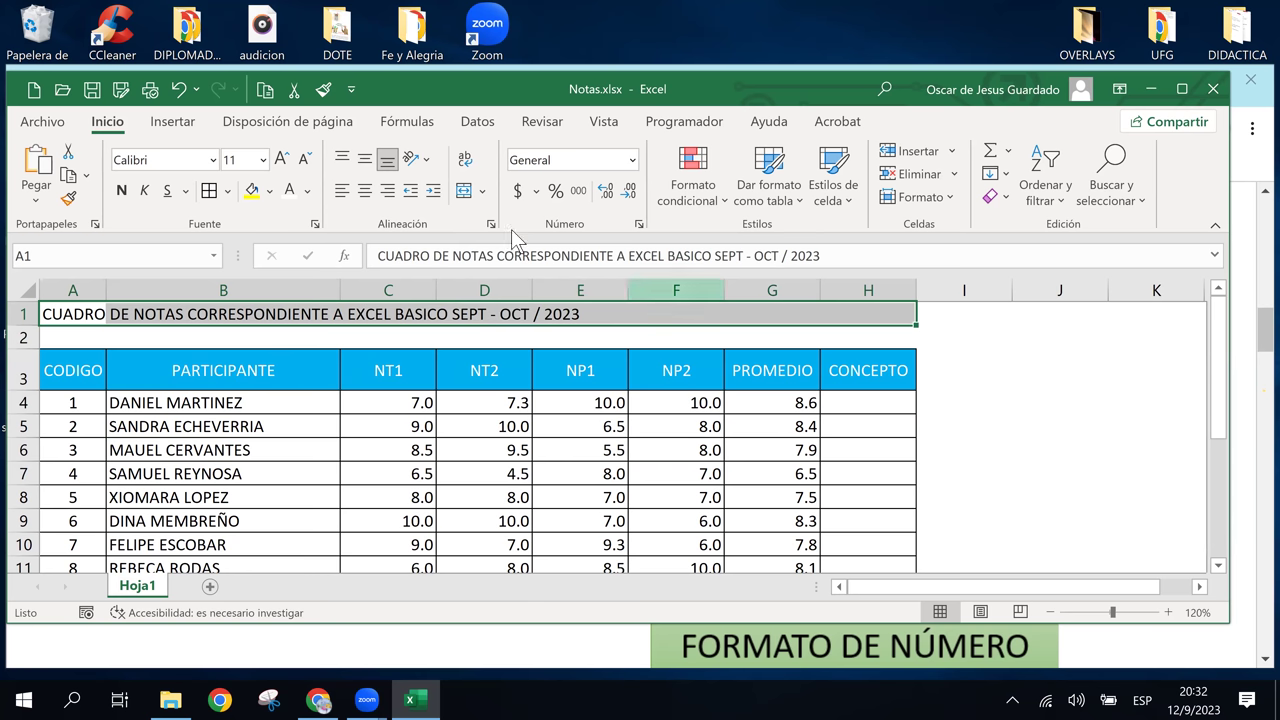
click(464, 192)
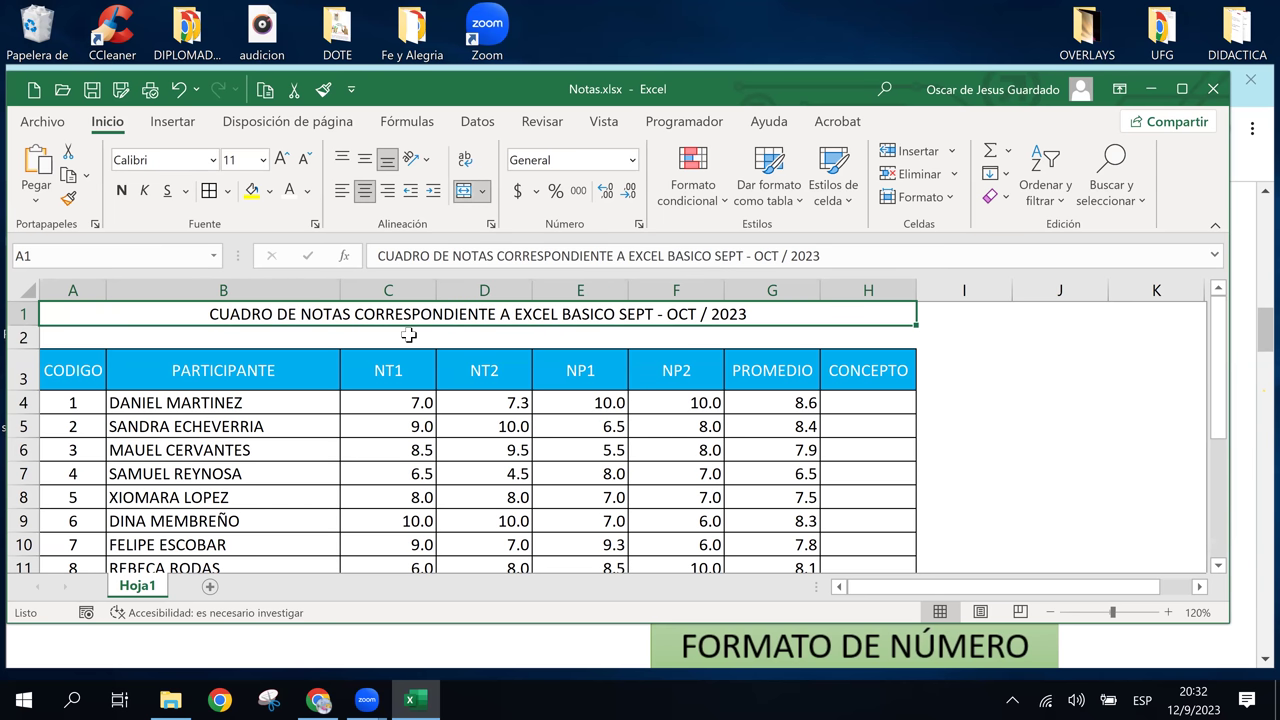
Check the formats of the PROMEDIO value, merged title and NT2 cells before returning to Chrome.
click(733, 471)
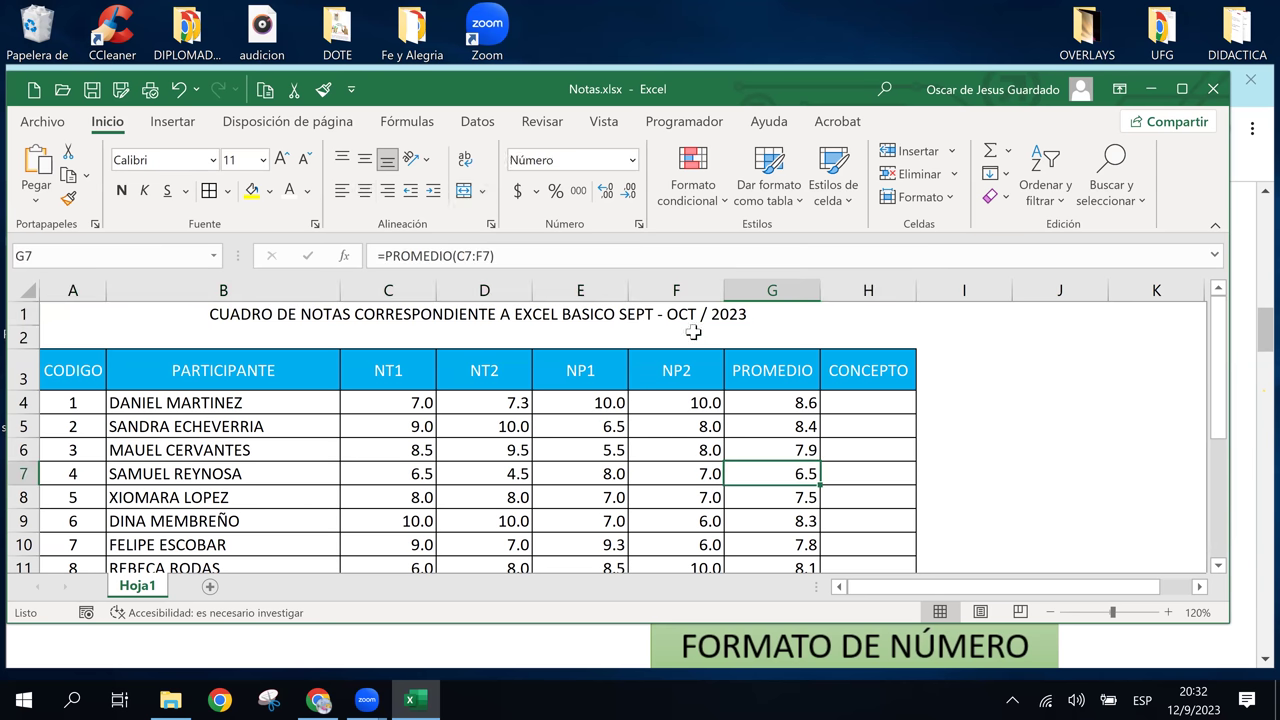
click(692, 332)
click(692, 316)
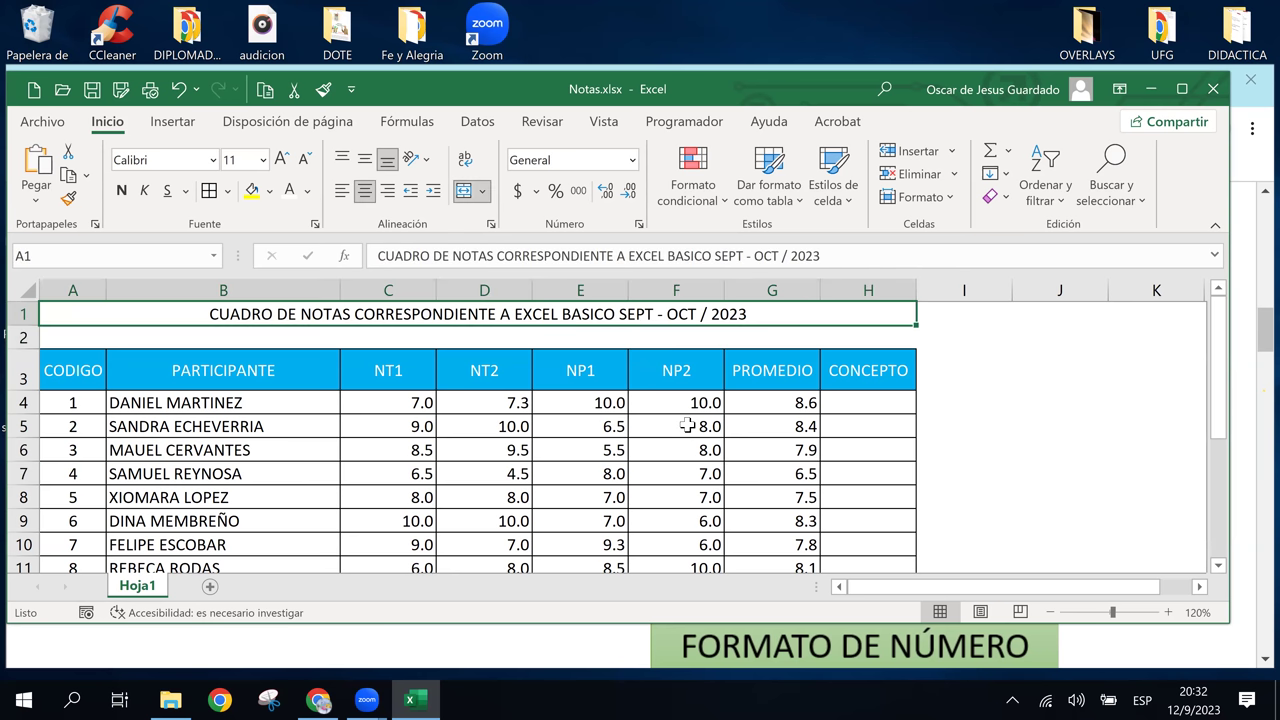
click(747, 468)
click(626, 322)
click(495, 427)
scroll(674, 467, down, 1)
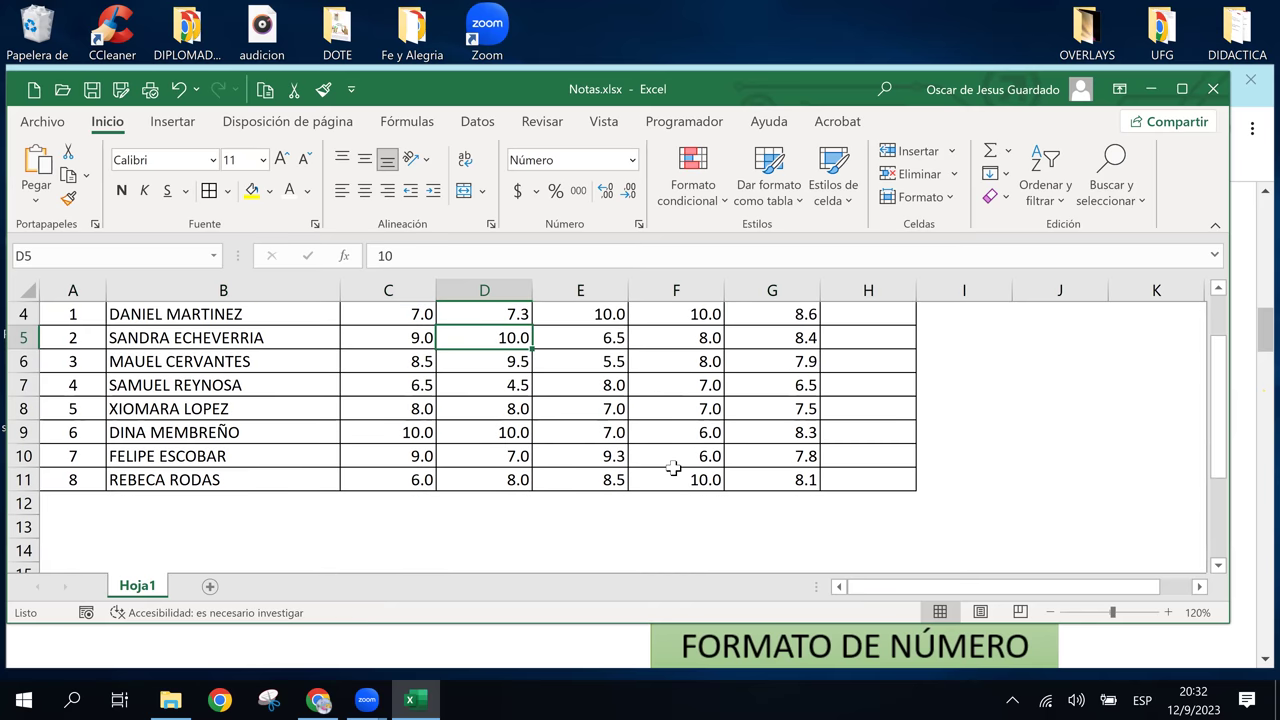
scroll(674, 467, up, 1)
scroll(674, 467, down, 1)
scroll(674, 467, up, 1)
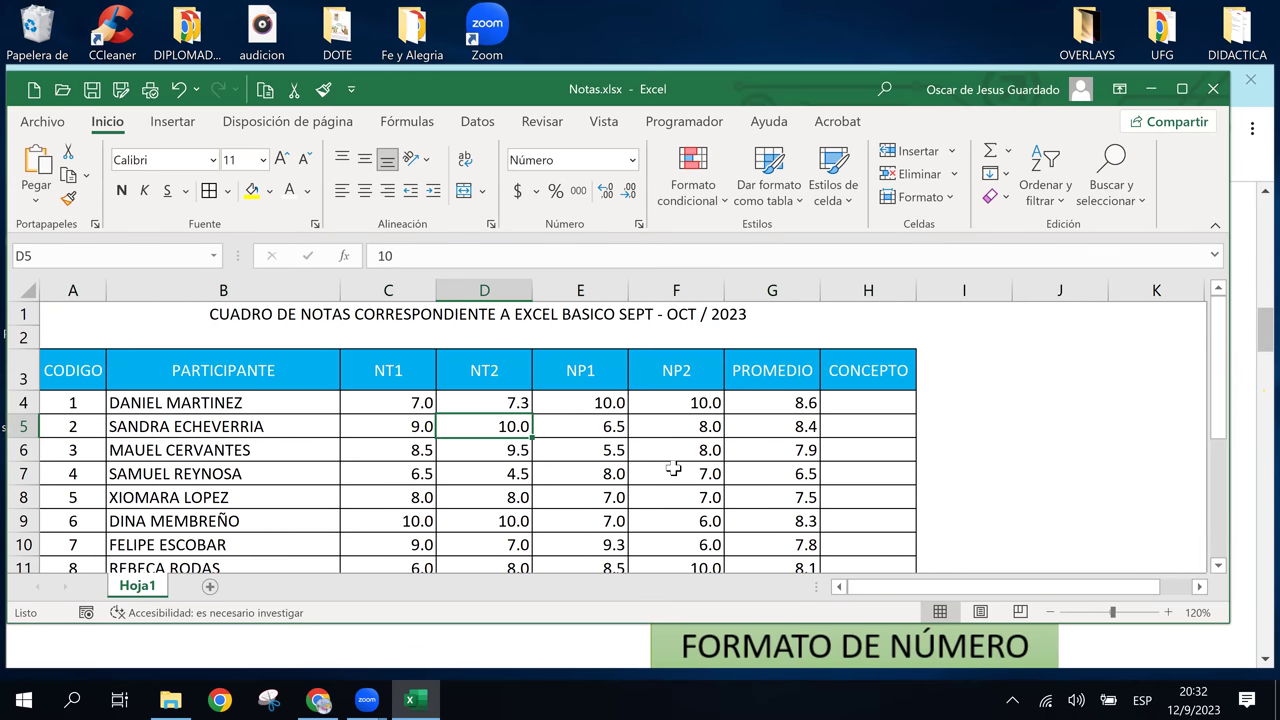
click(318, 700)
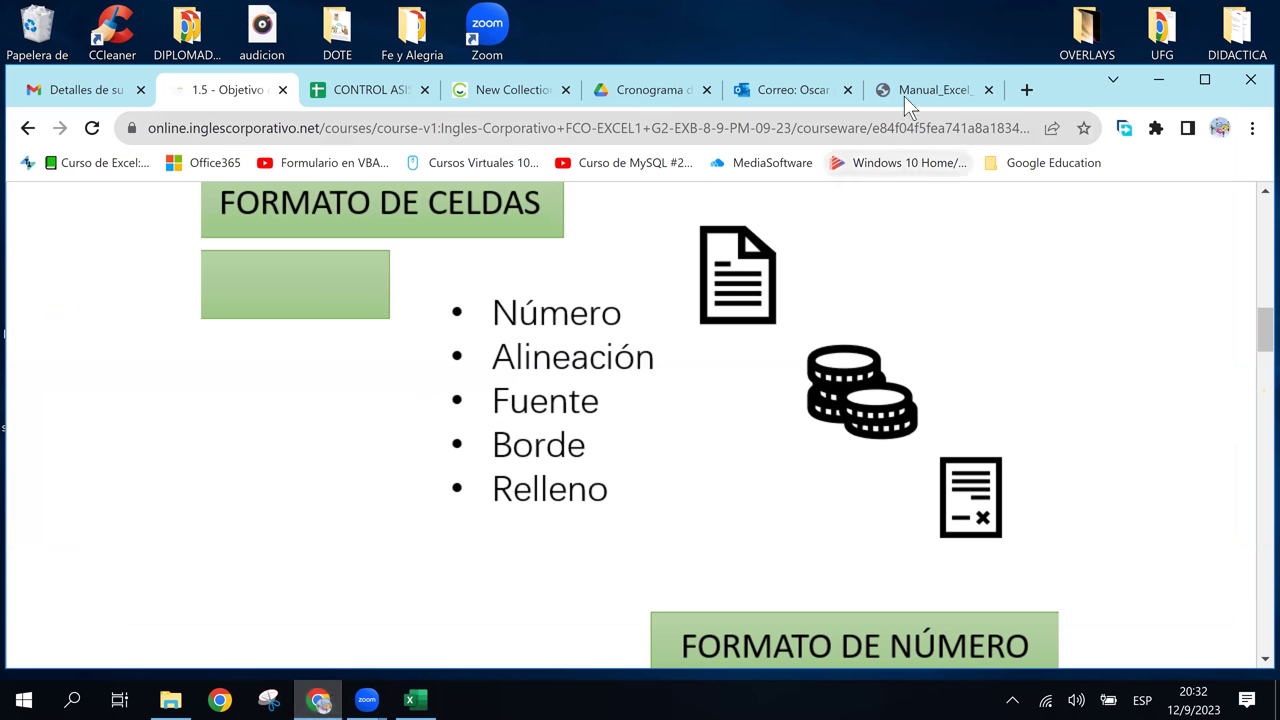
In the Manual_Excel_Basico.pdf tab, scroll up to page 17, FORMATO NUMÉRICO POR OMISIÓN.
click(904, 92)
scroll(604, 454, up, 1)
scroll(604, 454, up, 2)
scroll(604, 454, up, 4)
scroll(604, 454, up, 2)
scroll(604, 454, up, 2)
scroll(604, 454, up, 3)
scroll(604, 454, up, 5)
scroll(604, 454, up, 3)
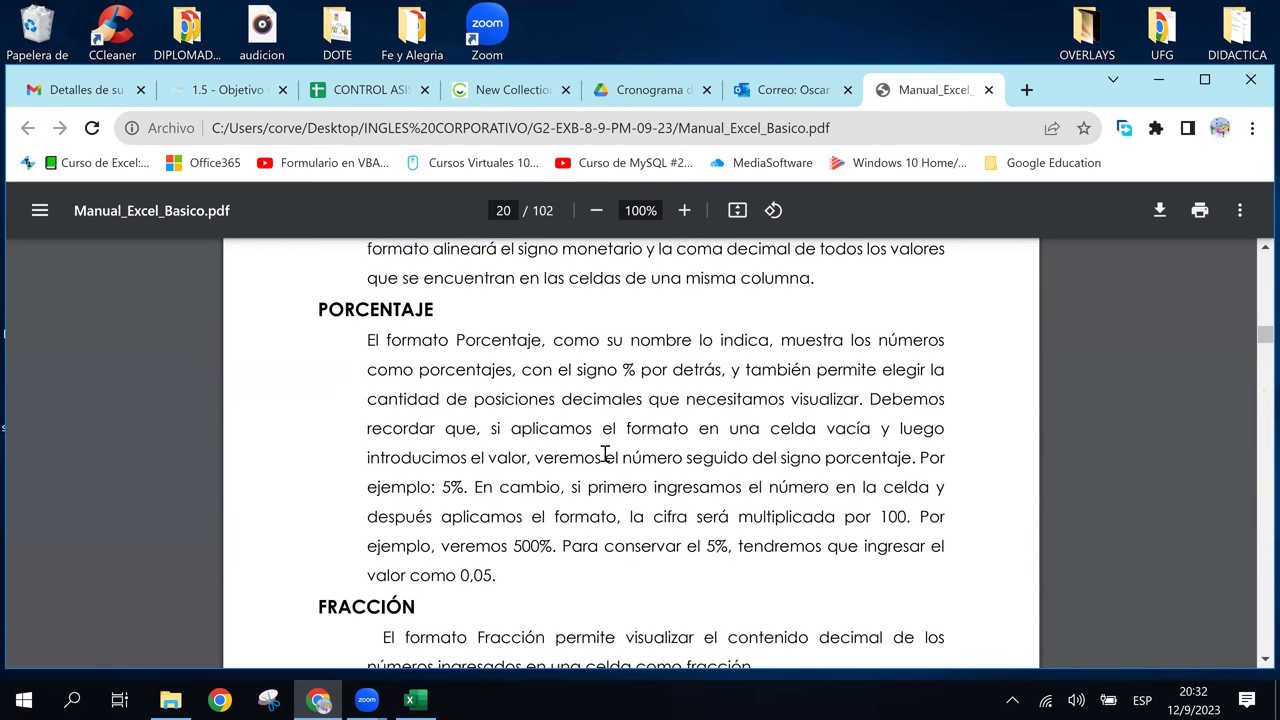
scroll(604, 454, up, 3)
scroll(604, 454, up, 4)
scroll(604, 454, up, 2)
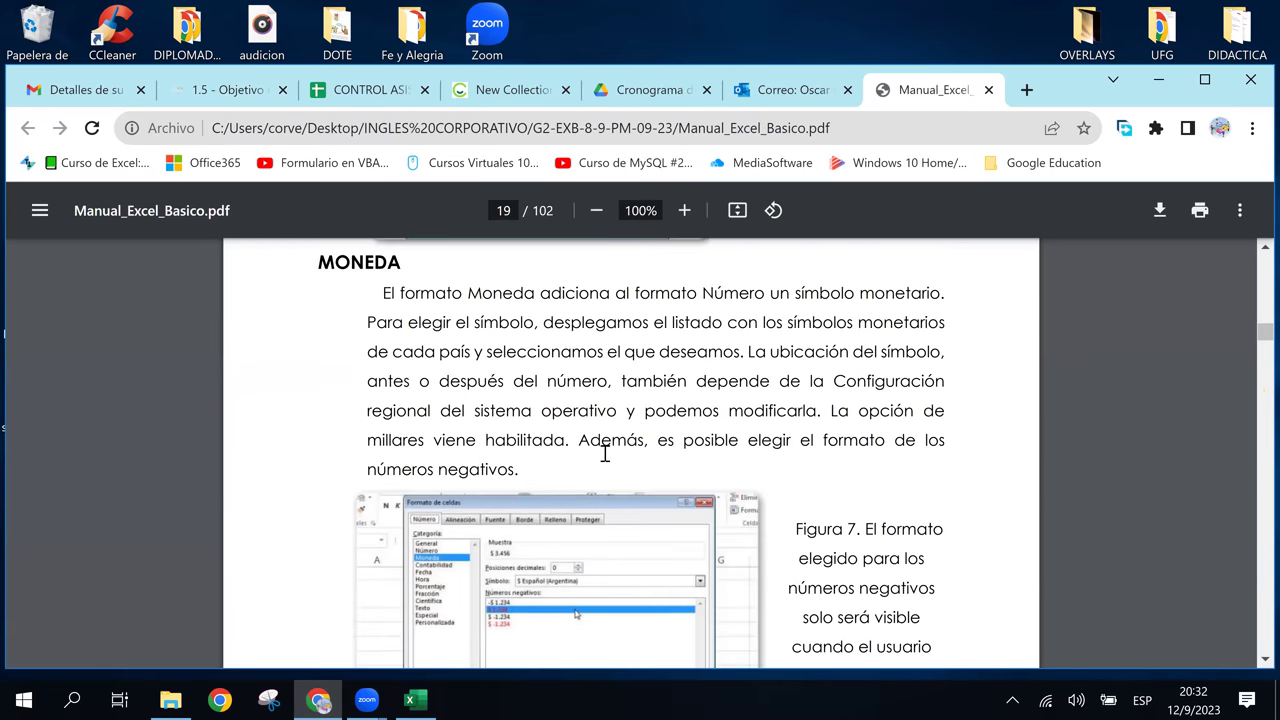
scroll(604, 454, down, 3)
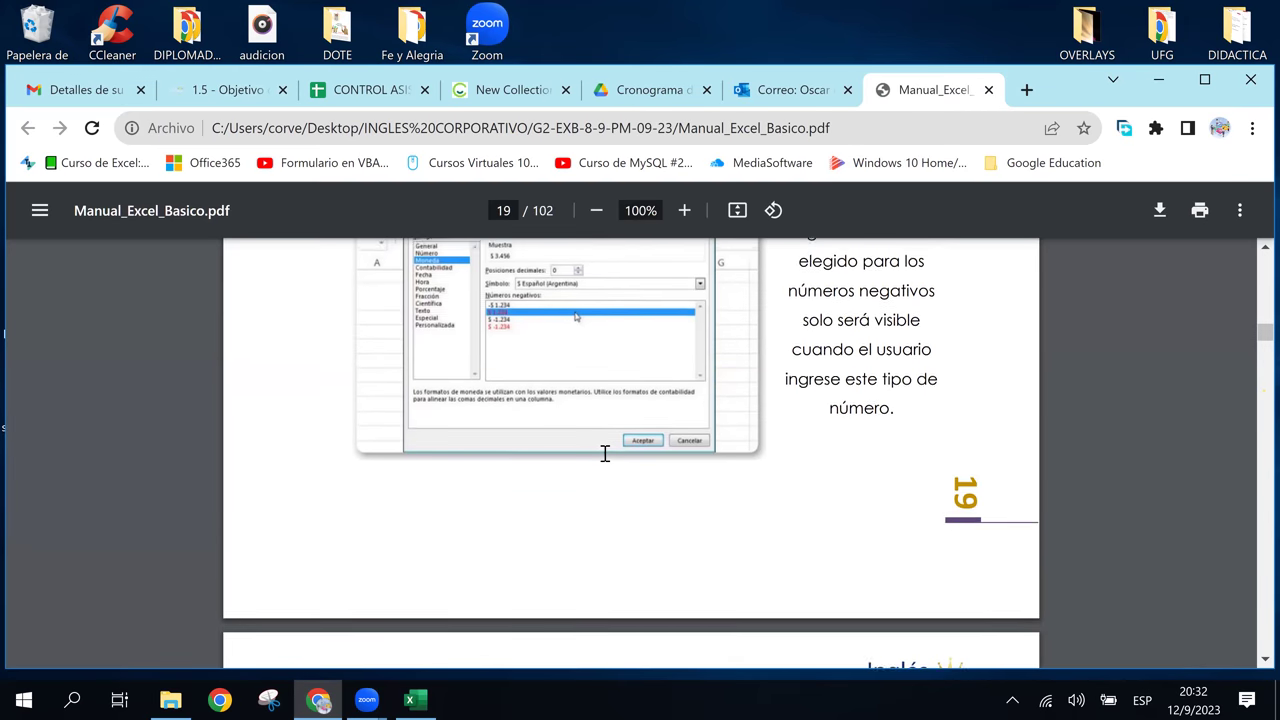
scroll(604, 454, up, 2)
scroll(606, 452, up, 3)
scroll(610, 450, up, 2)
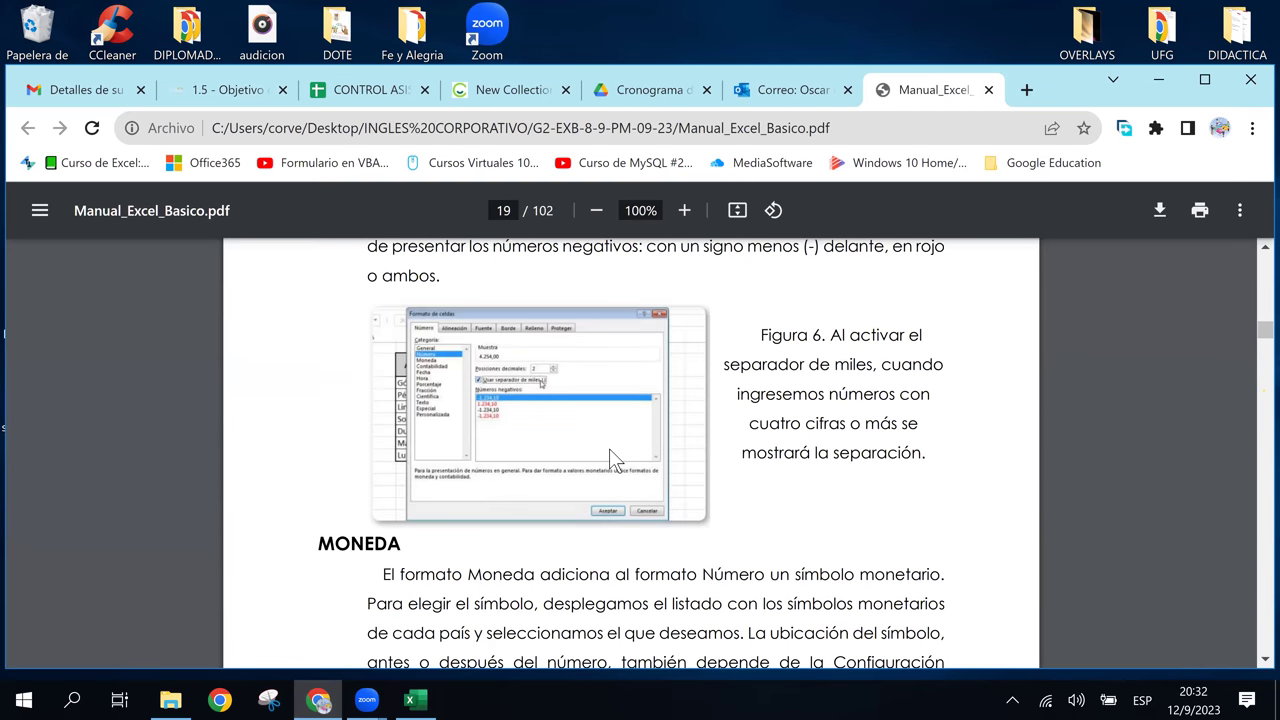
scroll(610, 450, up, 3)
scroll(610, 452, up, 3)
scroll(609, 448, up, 2)
scroll(609, 448, up, 1)
scroll(609, 448, up, 3)
scroll(609, 458, up, 2)
scroll(609, 458, up, 3)
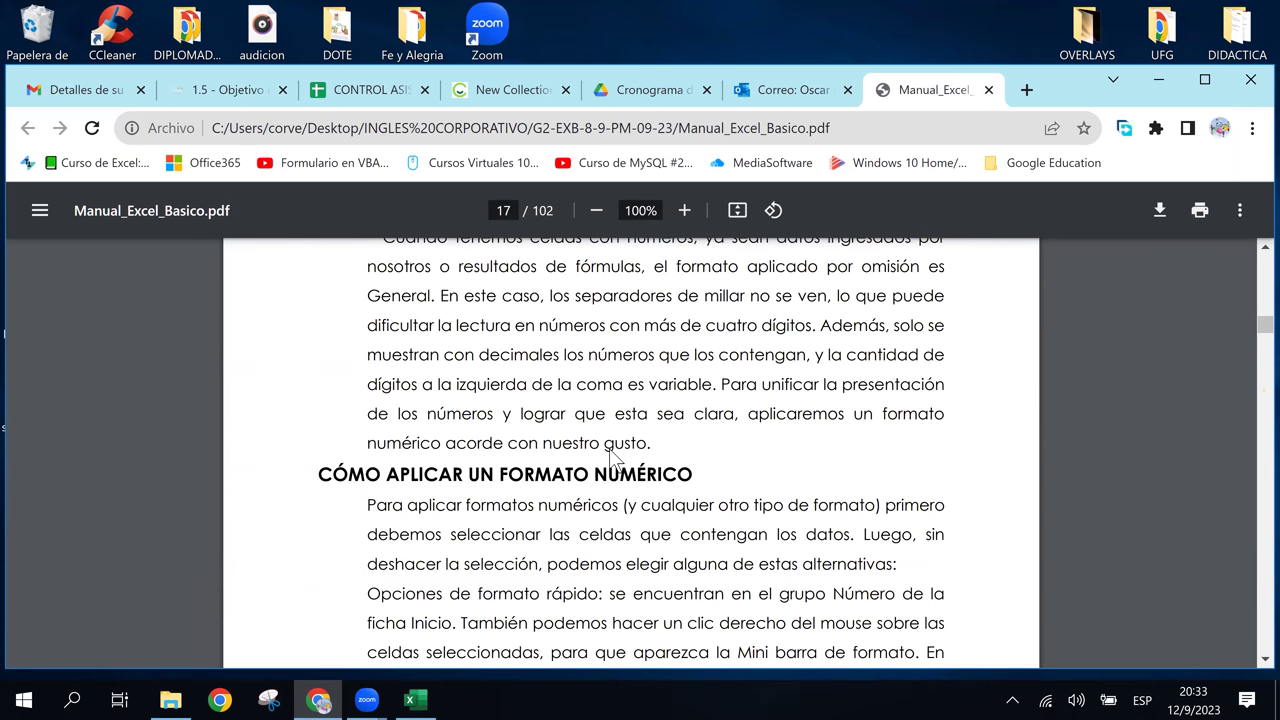
scroll(609, 452, up, 2)
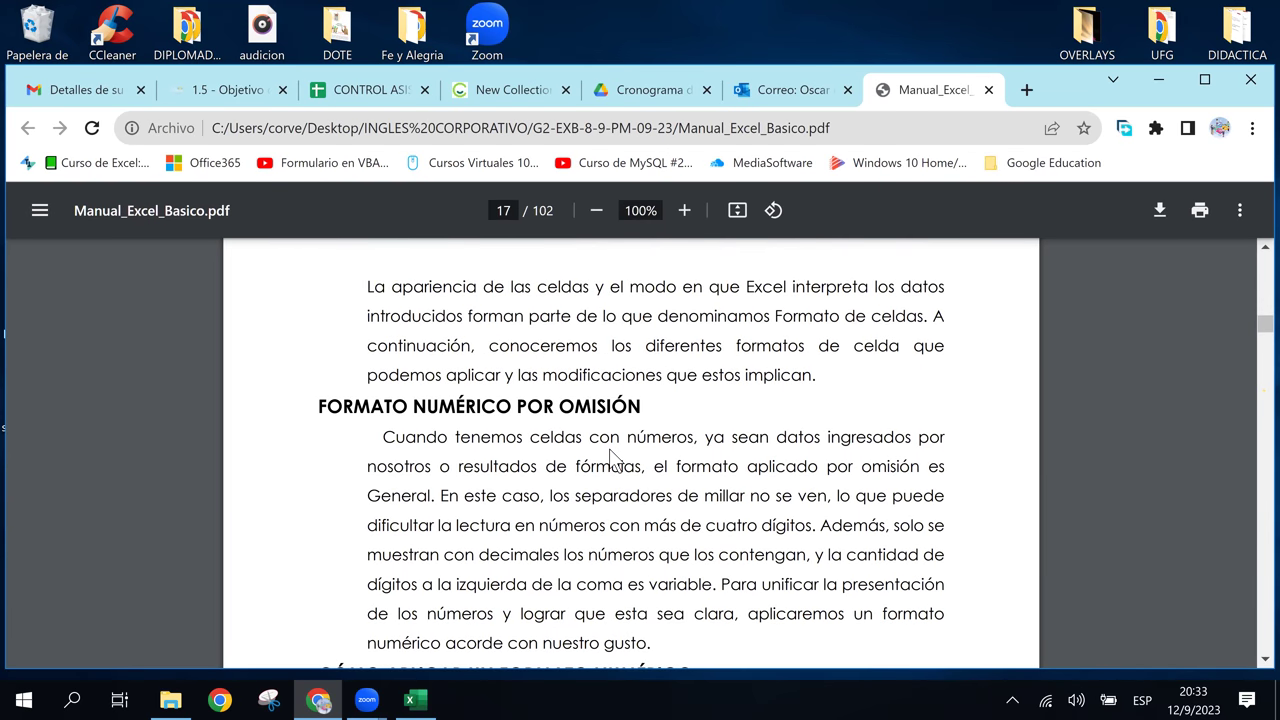
scroll(609, 452, up, 3)
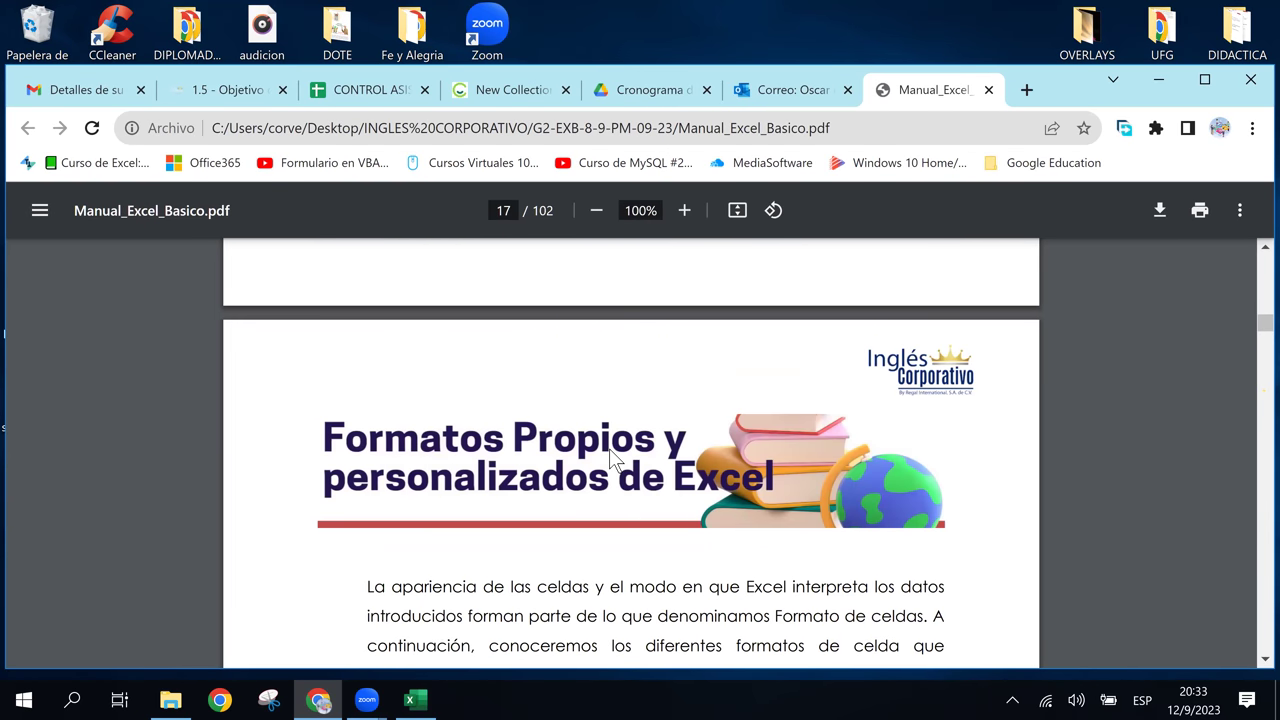
scroll(609, 448, up, 1)
scroll(609, 448, down, 1)
scroll(609, 448, down, 4)
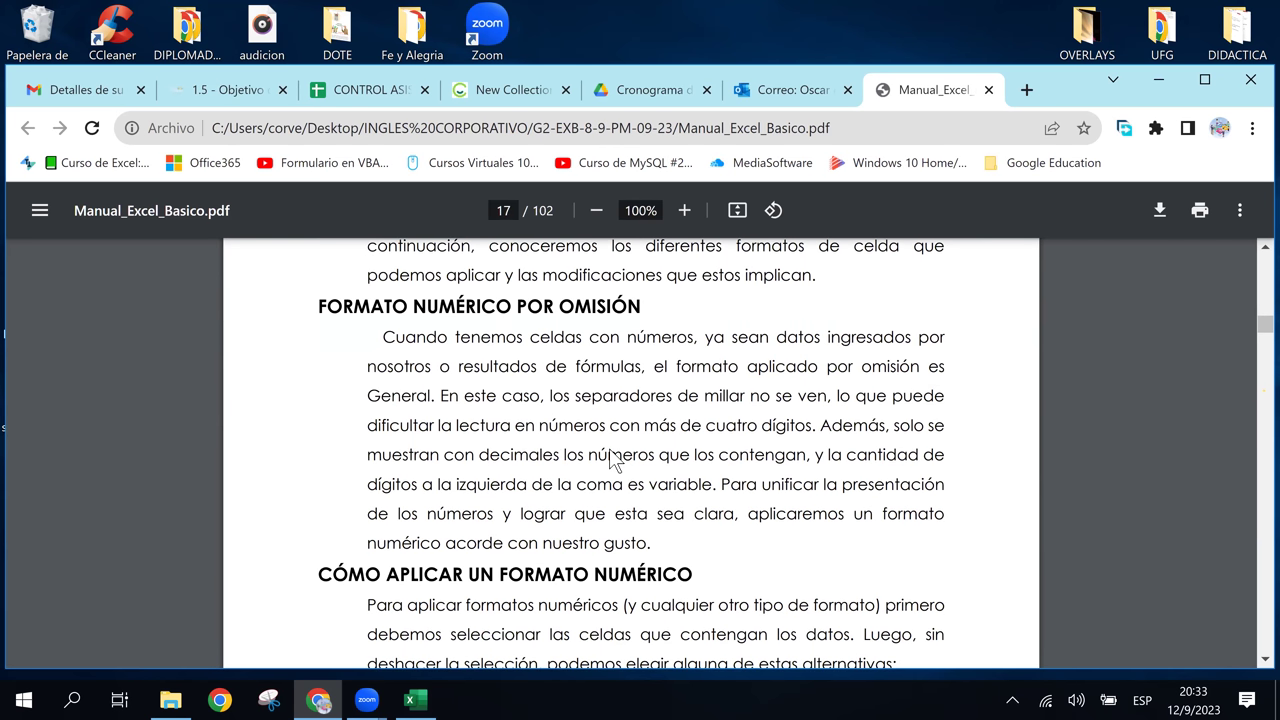
scroll(612, 460, up, 1)
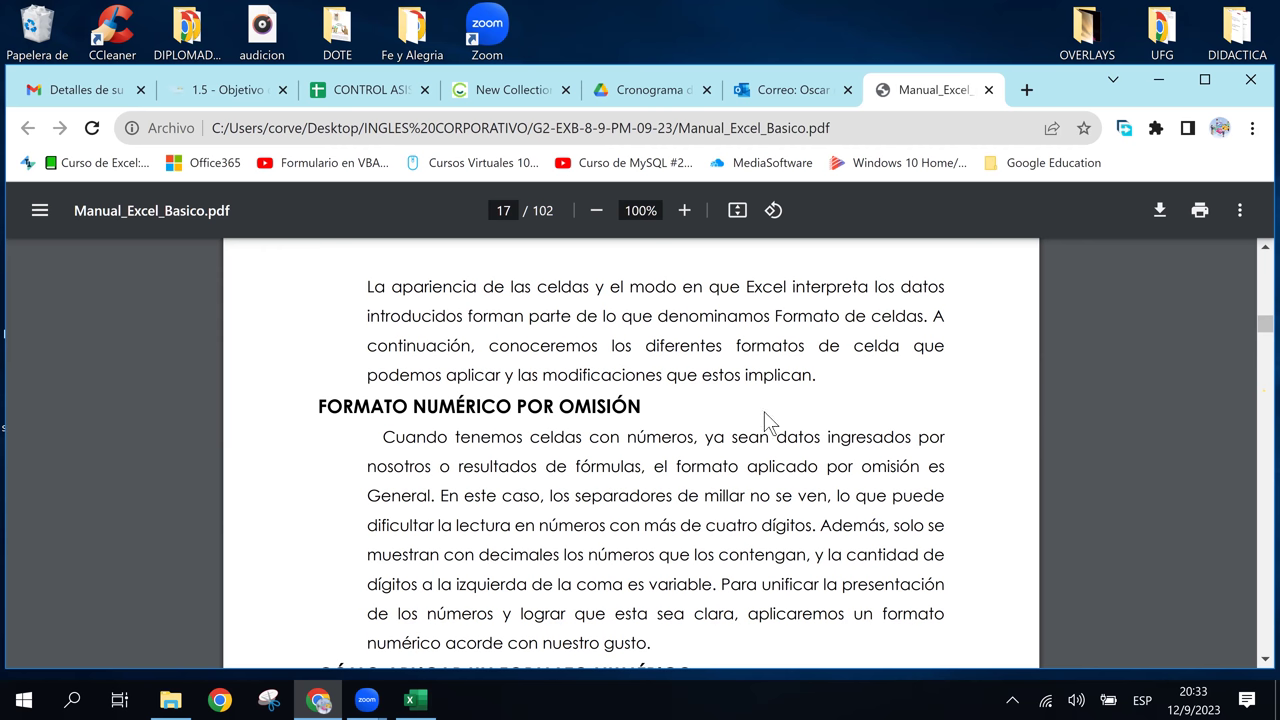
Switch to Notas.xlsx and inspect the PROMEDIO average formulas in G5 and G4.
click(432, 700)
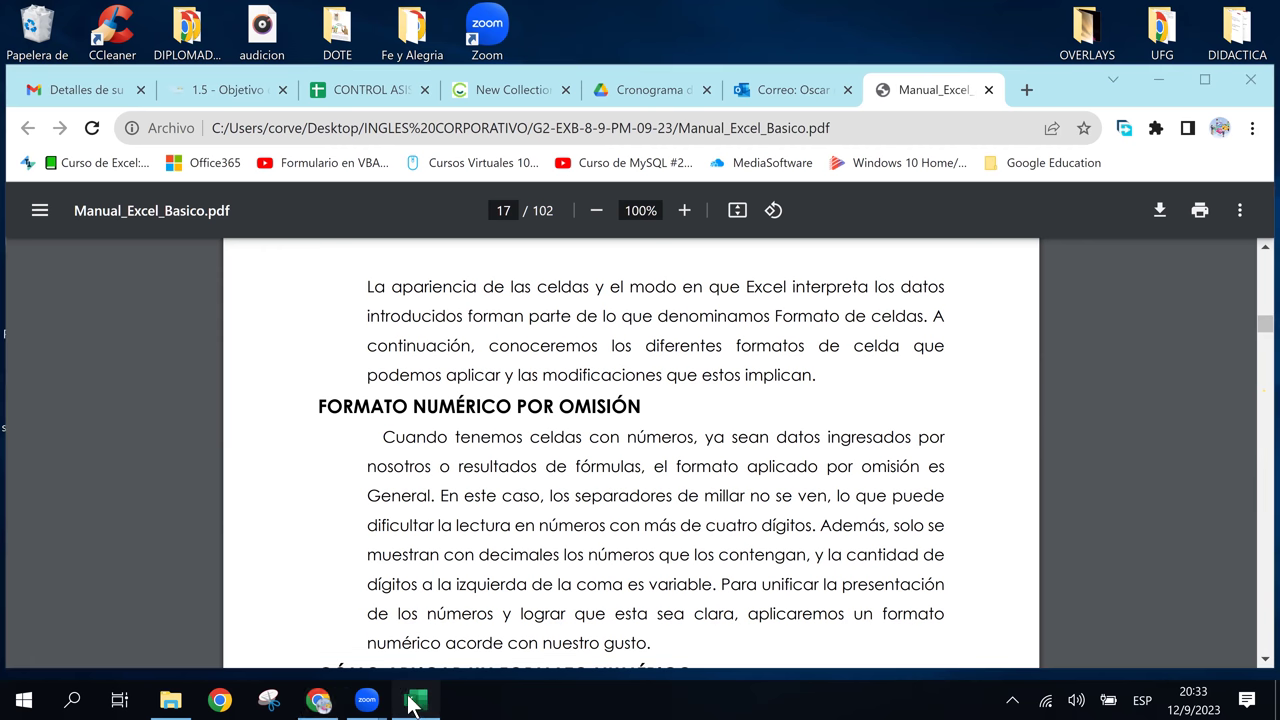
click(737, 432)
click(683, 418)
click(778, 428)
click(762, 406)
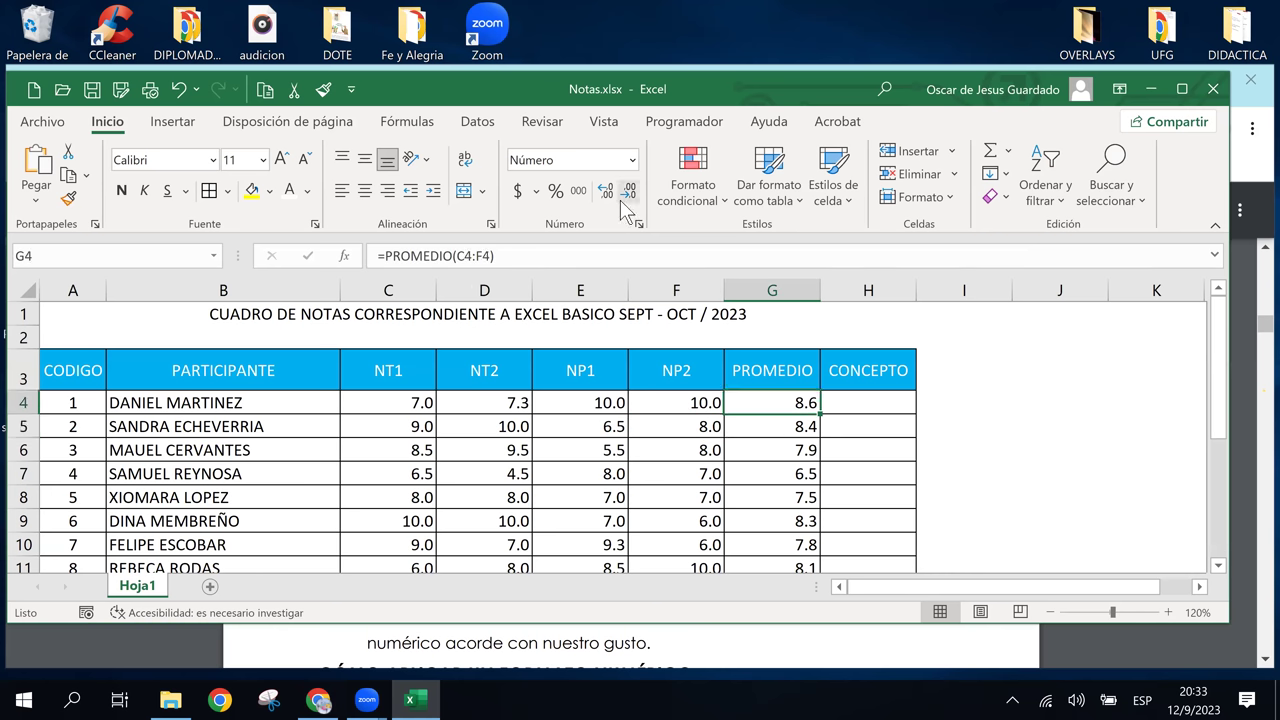
Enter the sample number 4245346 in cell J3, then return to the PDF manual.
click(995, 398)
click(1037, 380)
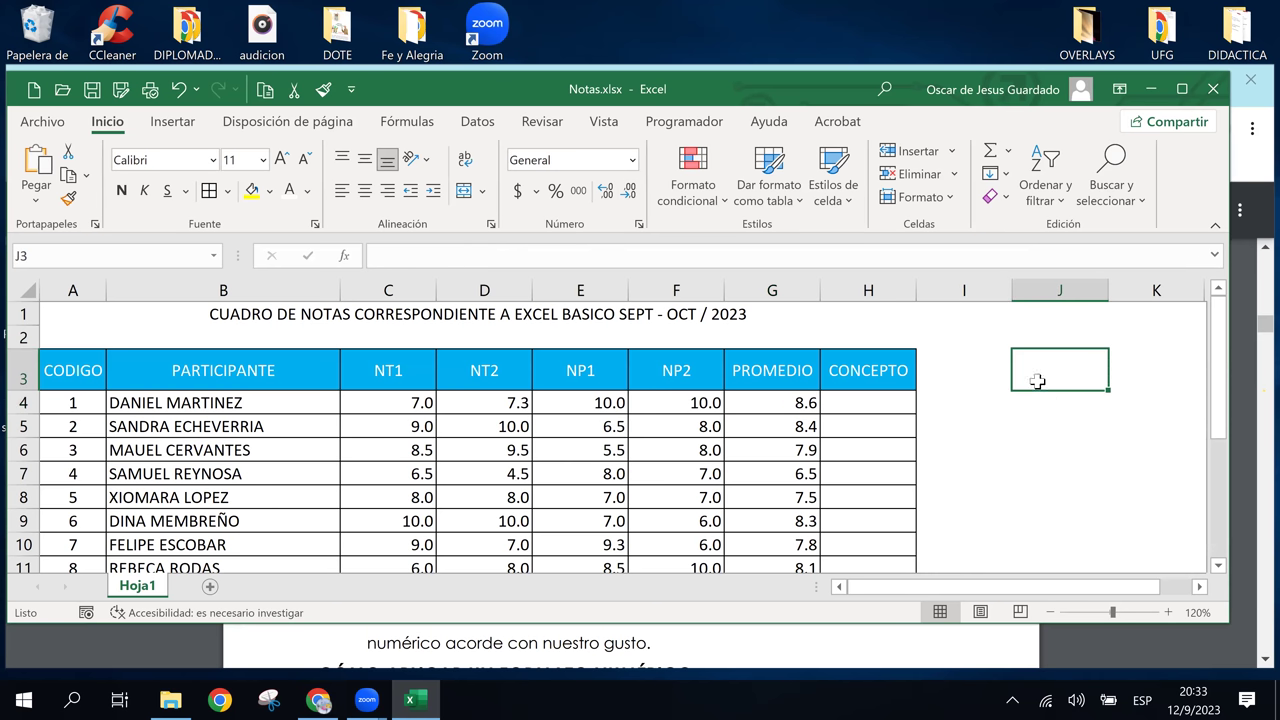
text(4245346)
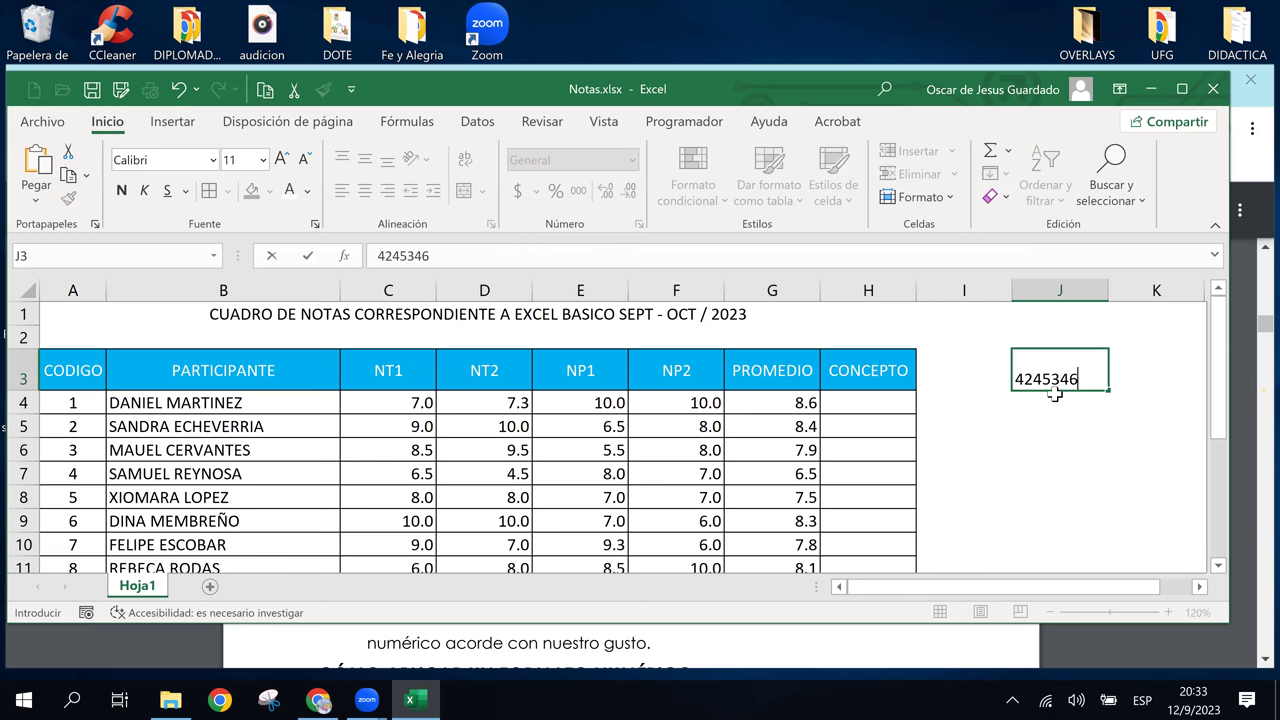
key(Return)
click(1056, 384)
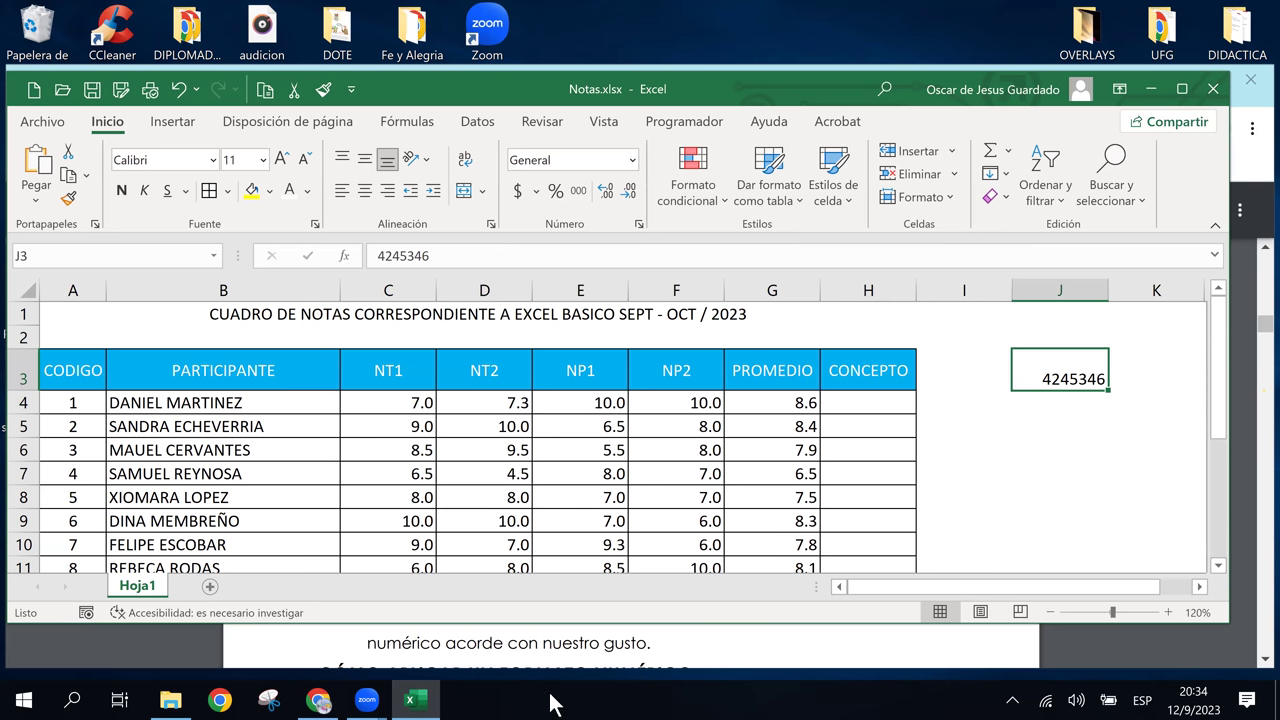
click(711, 655)
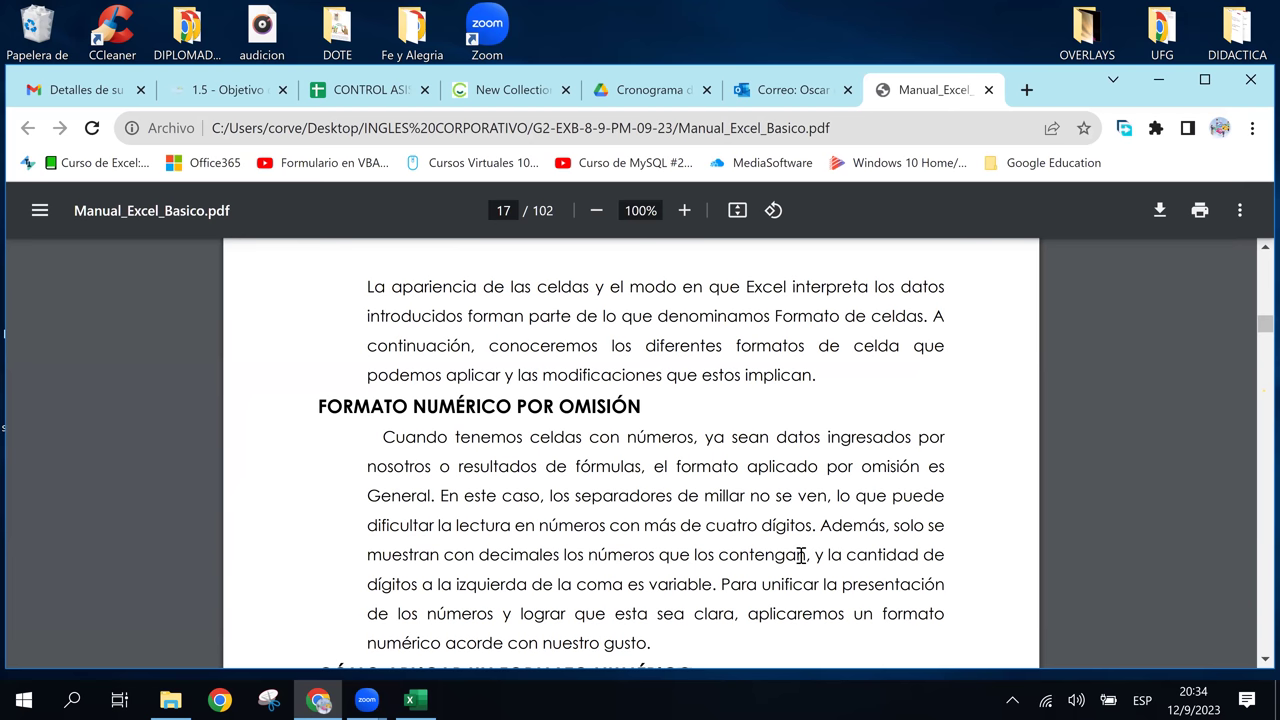
Read the manual down to the Formato de celdas section on page 18, then return to Excel.
scroll(800, 555, up, 1)
scroll(800, 555, up, 1)
scroll(800, 555, down, 2)
scroll(800, 555, down, 1)
scroll(800, 555, down, 1)
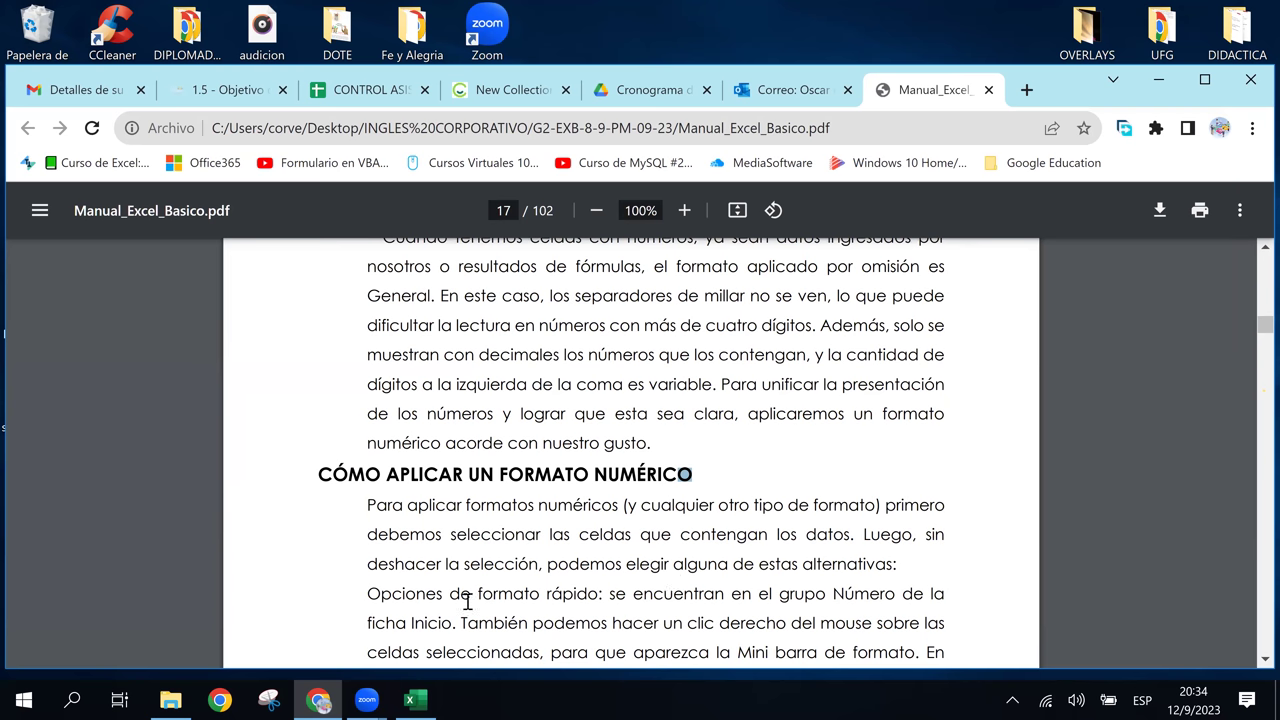
scroll(496, 602, down, 1)
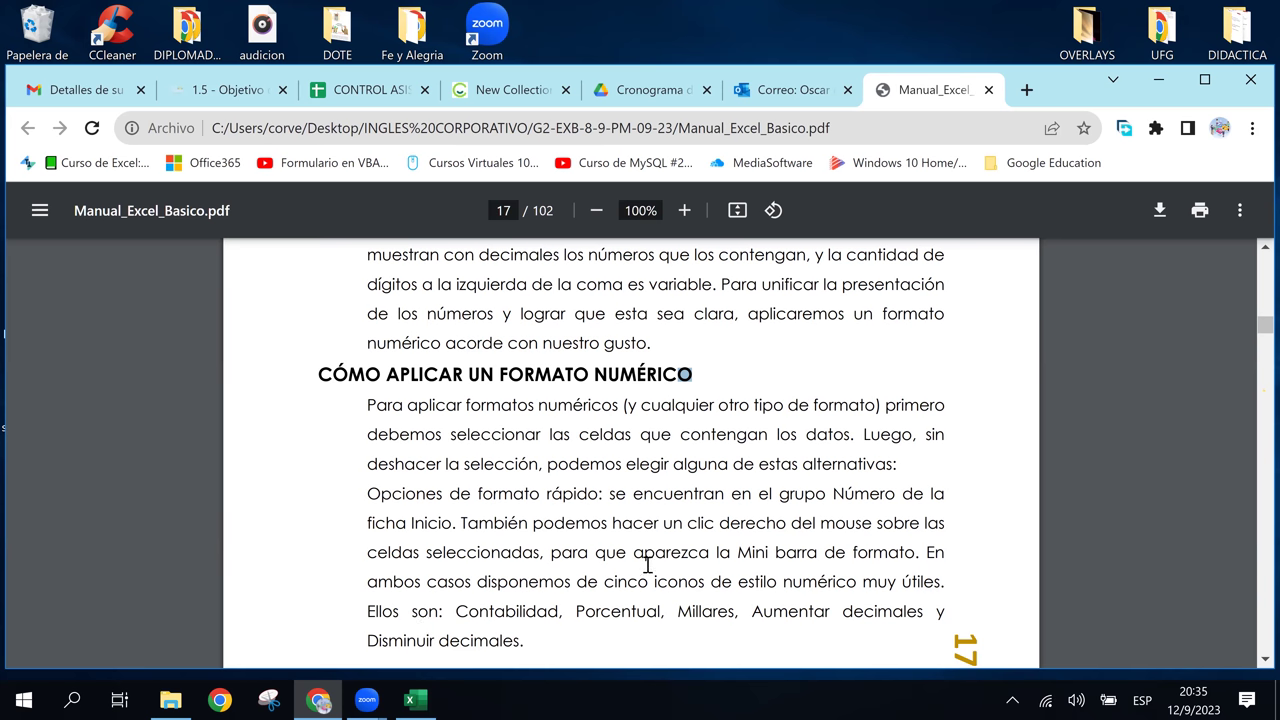
scroll(647, 565, down, 2)
scroll(647, 565, down, 3)
scroll(647, 565, down, 1)
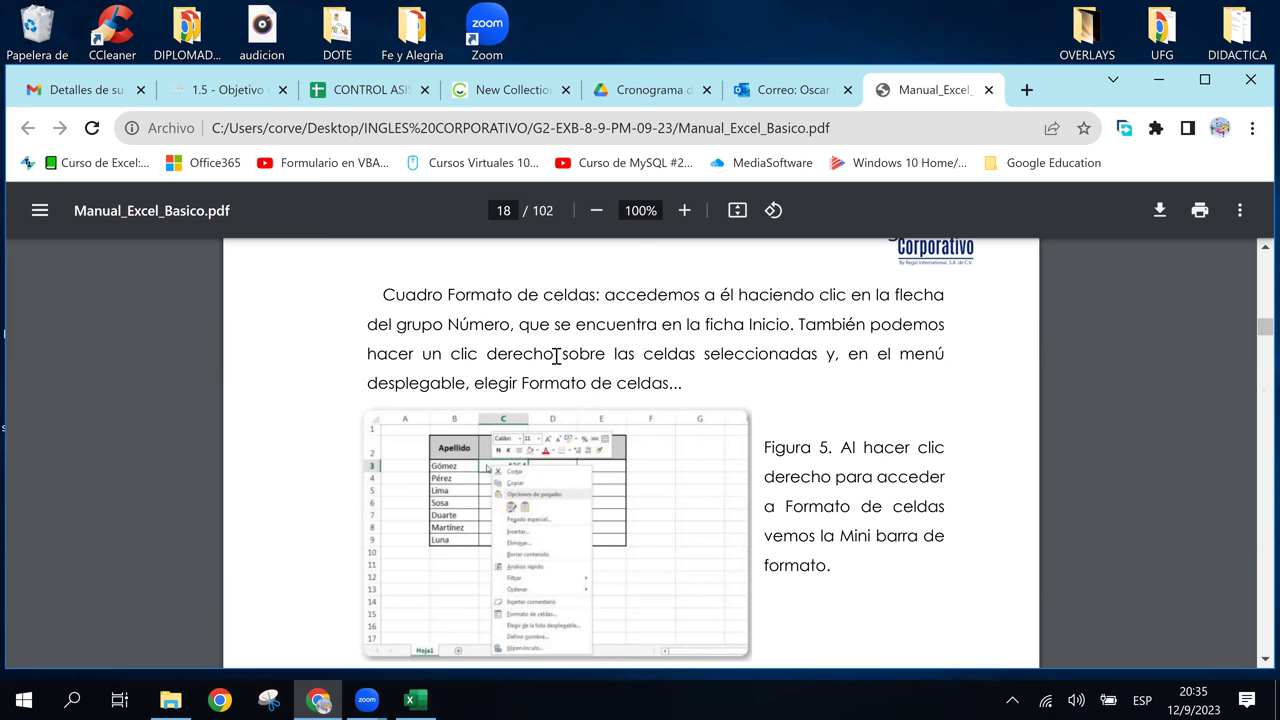
click(419, 700)
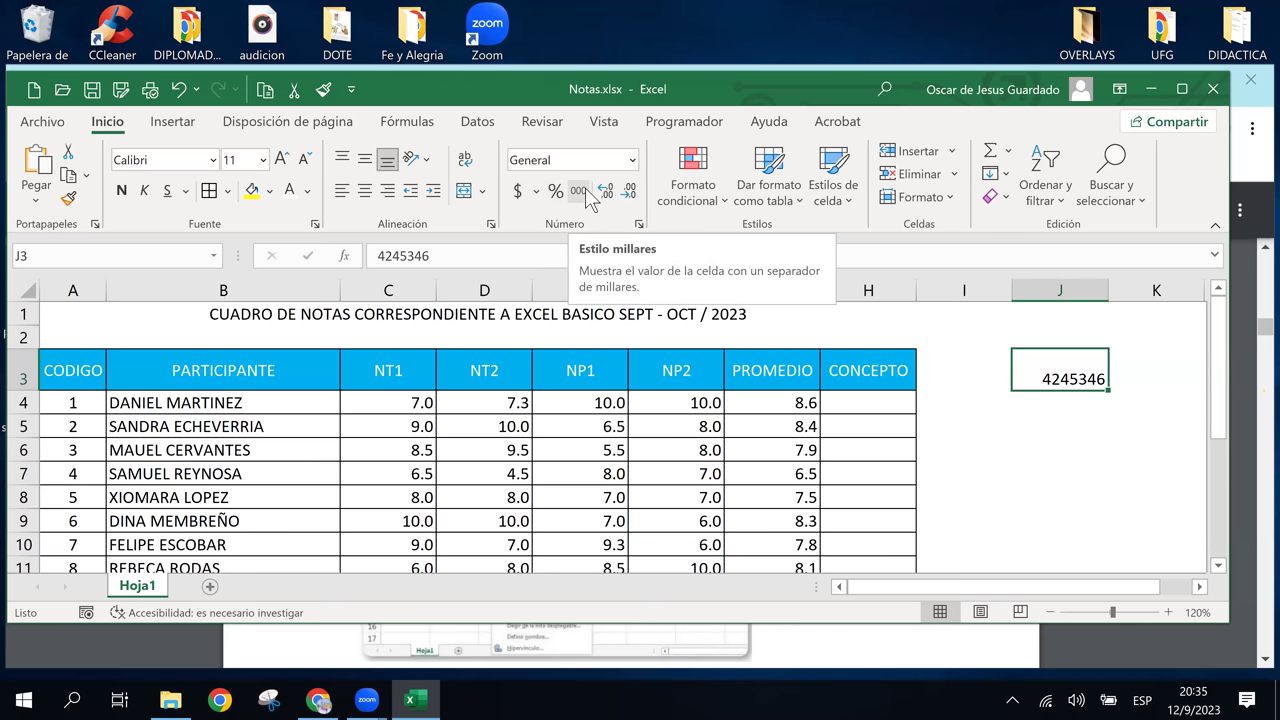
Select the grades and averages in C4:G11.
click(632, 160)
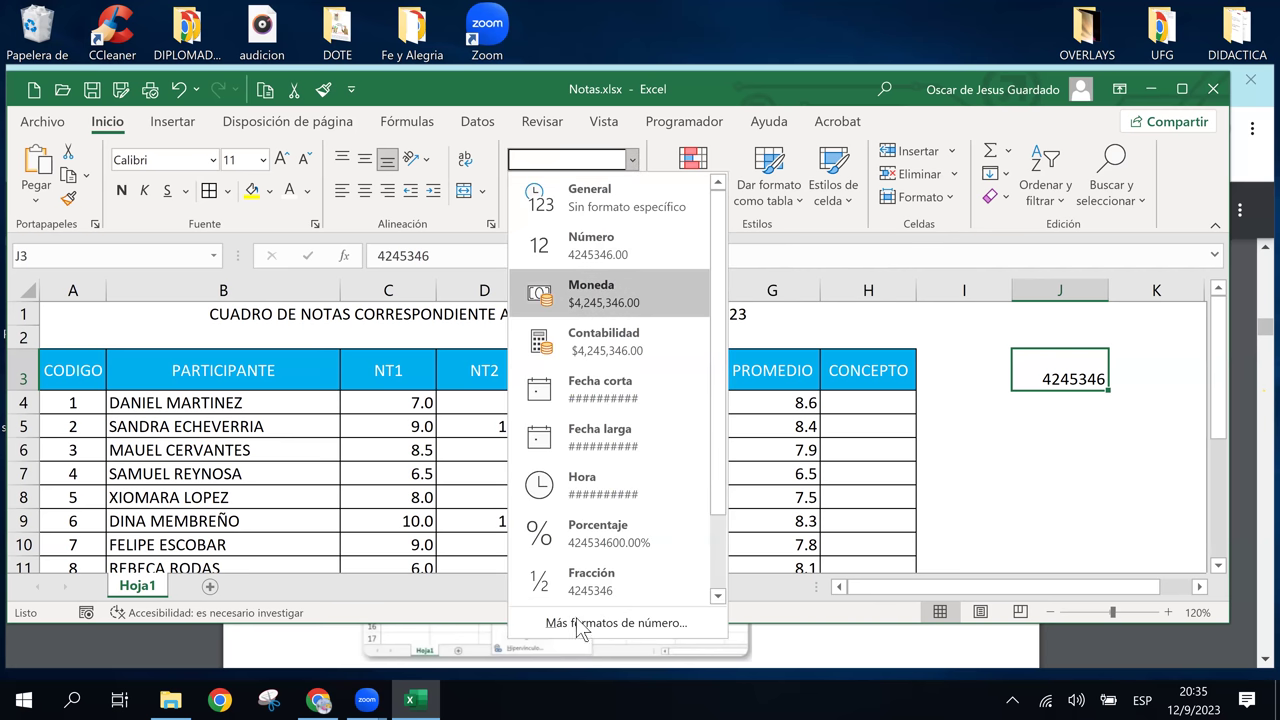
click(631, 162)
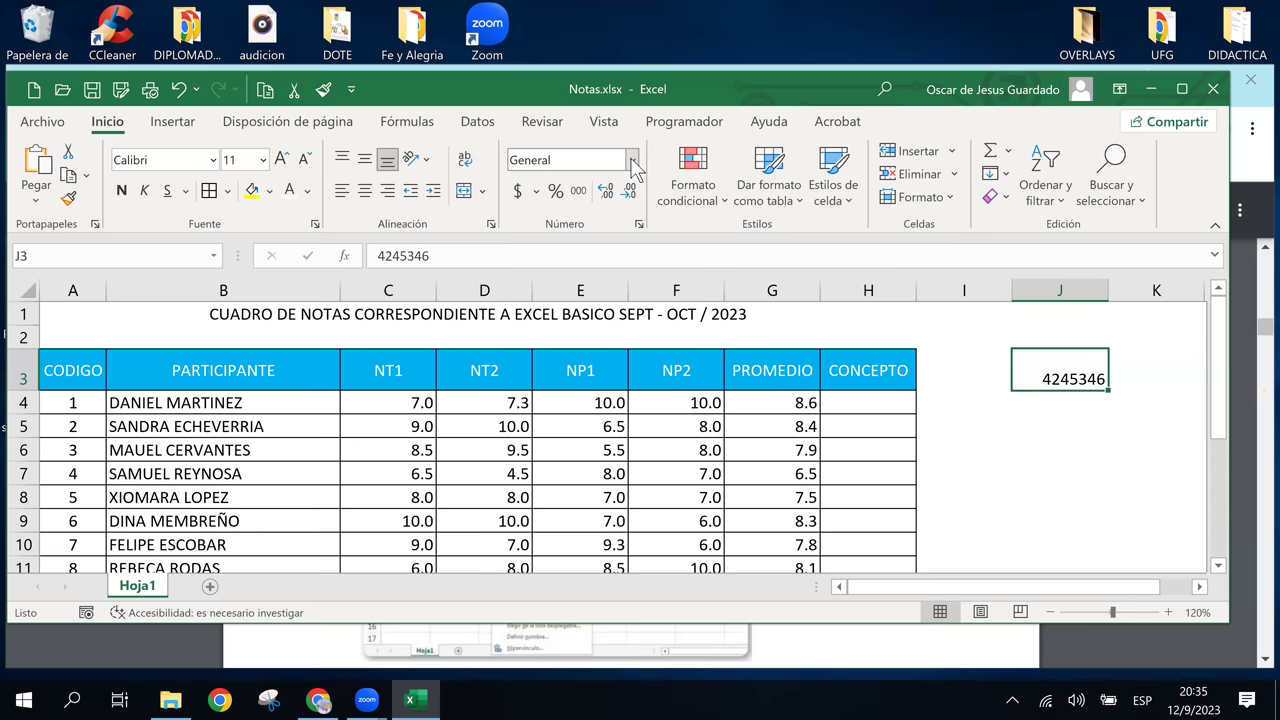
click(622, 424)
click(581, 397)
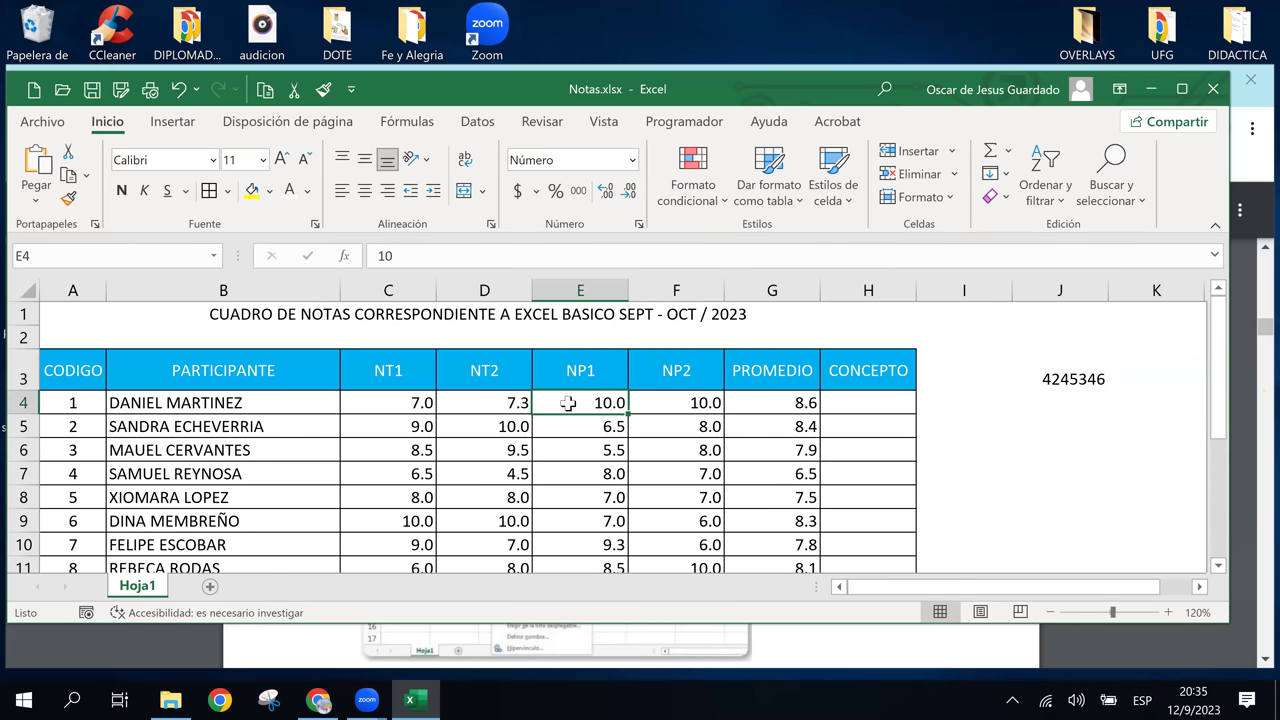
click(498, 435)
click(413, 447)
mouse_move(400, 402)
mouse_down()
mouse_move(377, 562)
mouse_move(712, 490)
mouse_up()
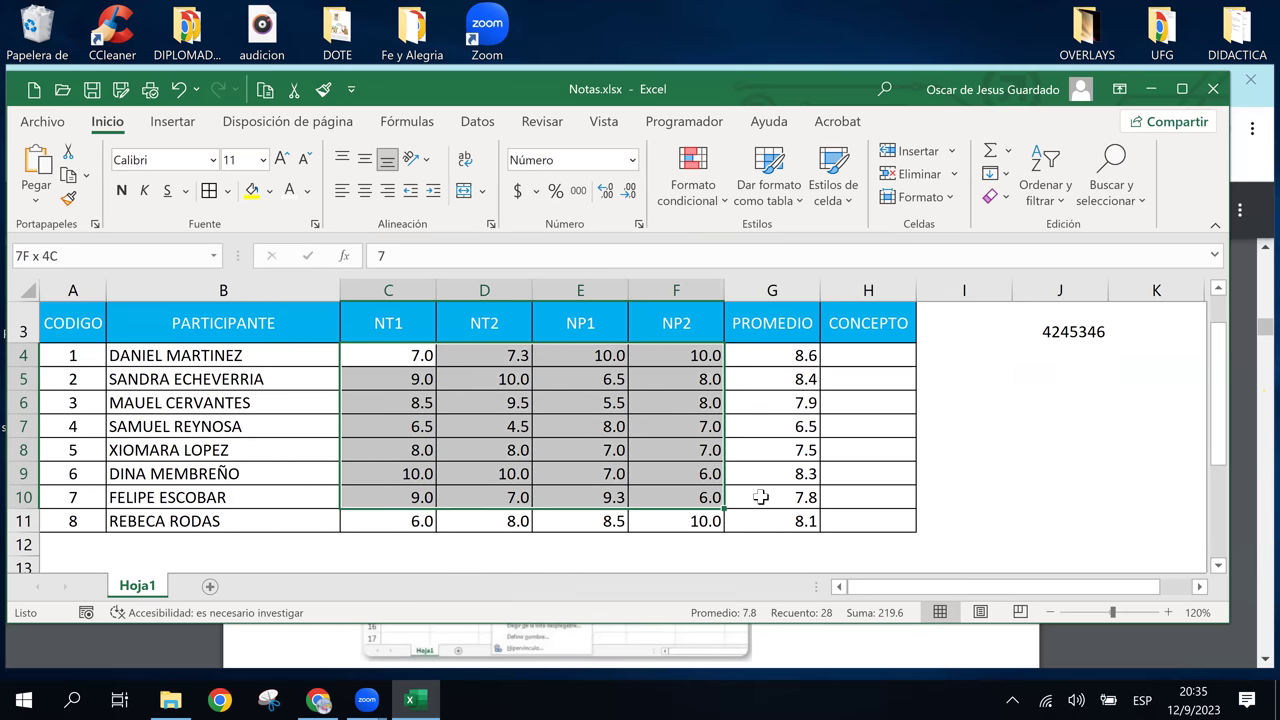
drag(712, 490, 744, 496)
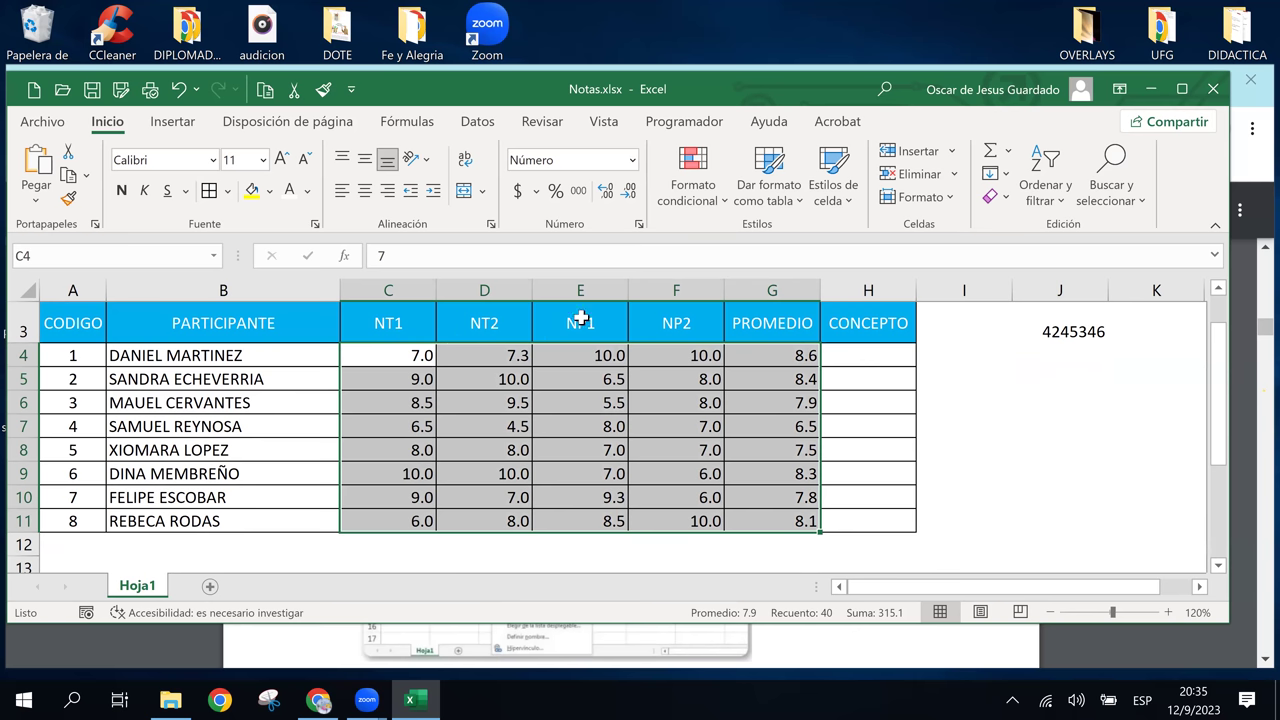
Apply the Número format to the range and reduce it to one decimal place.
click(632, 162)
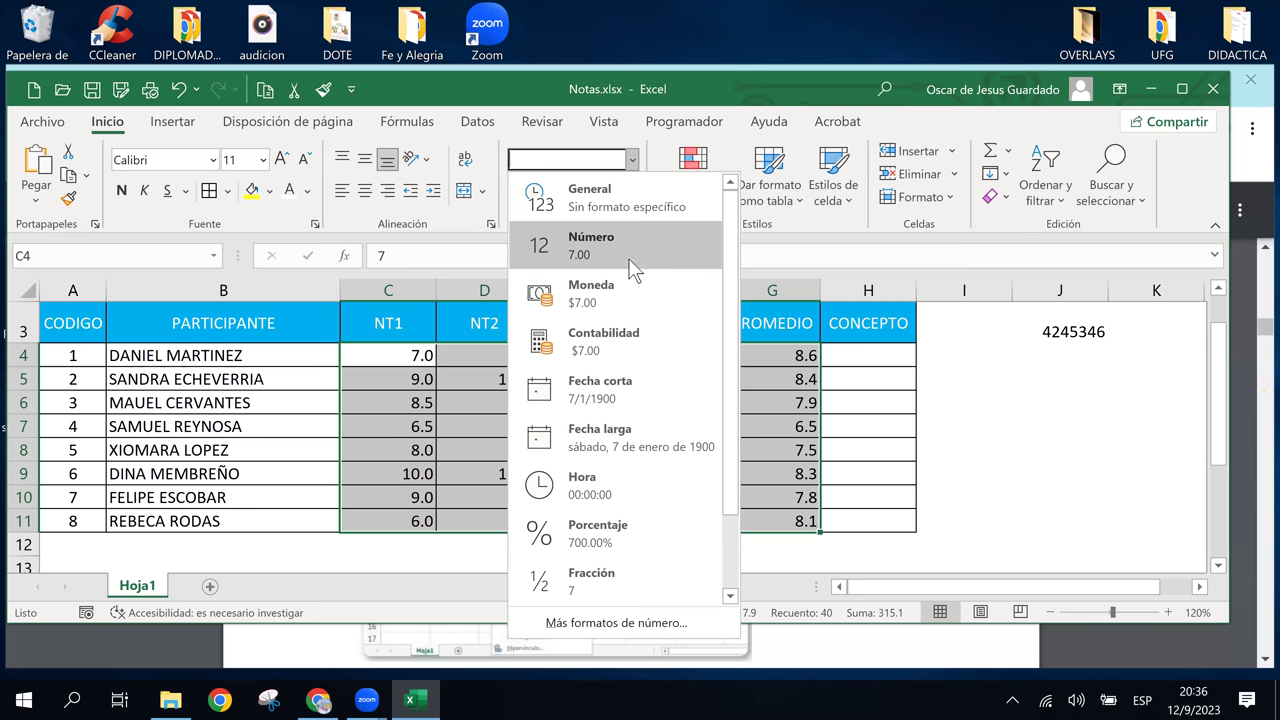
click(632, 268)
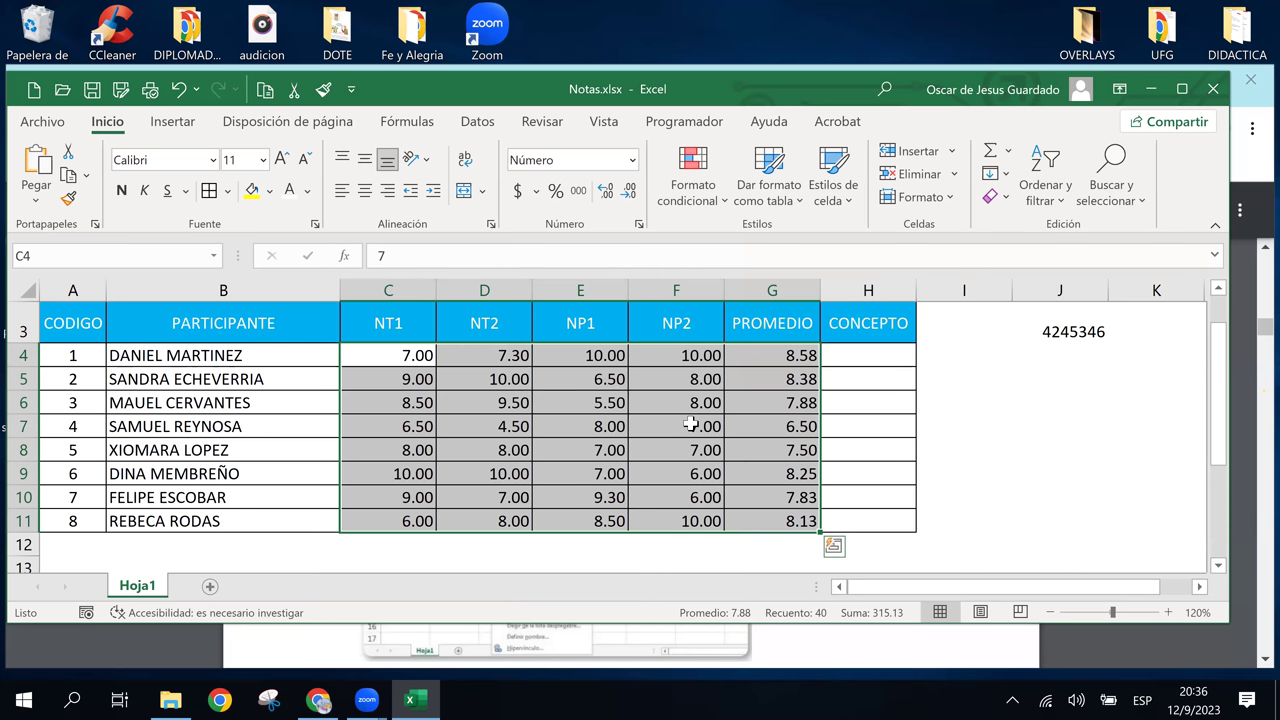
click(630, 192)
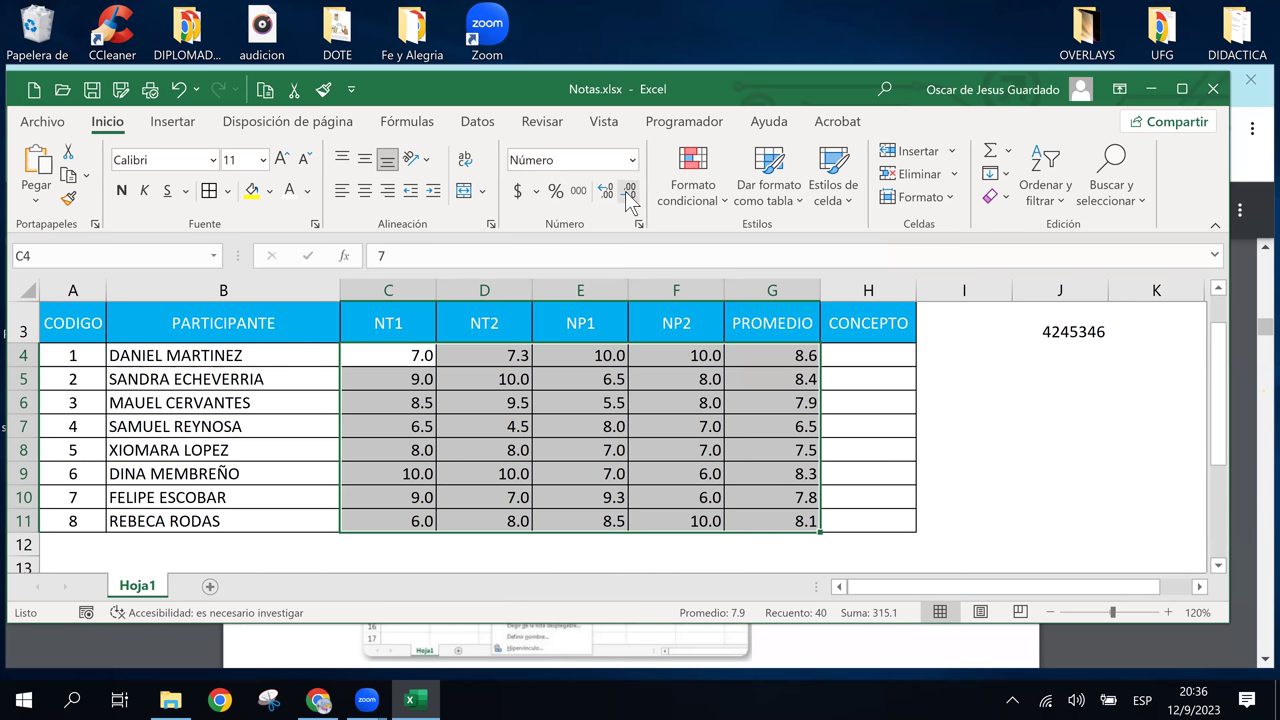
Clear the selection and check the average formula in G4.
click(782, 385)
click(780, 449)
click(778, 378)
click(764, 445)
click(798, 369)
click(797, 364)
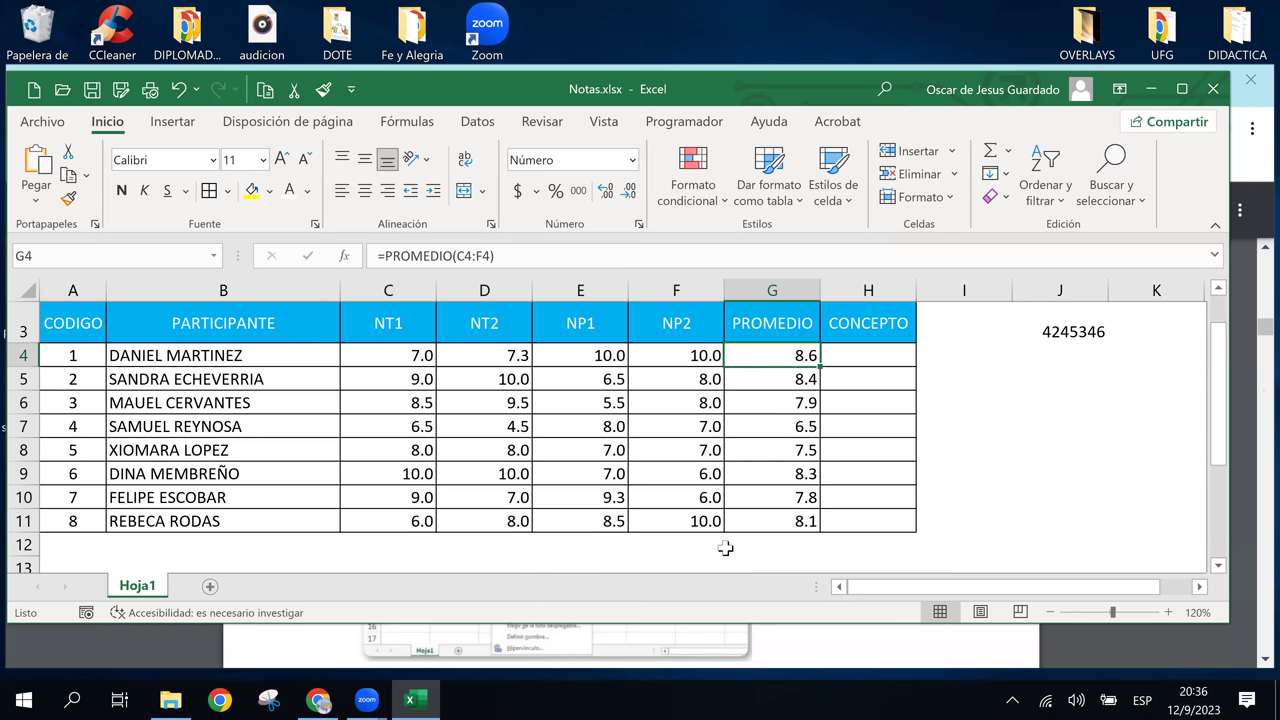
In the PDF manual, read through the Número section to MONEDA on page 19.
click(320, 700)
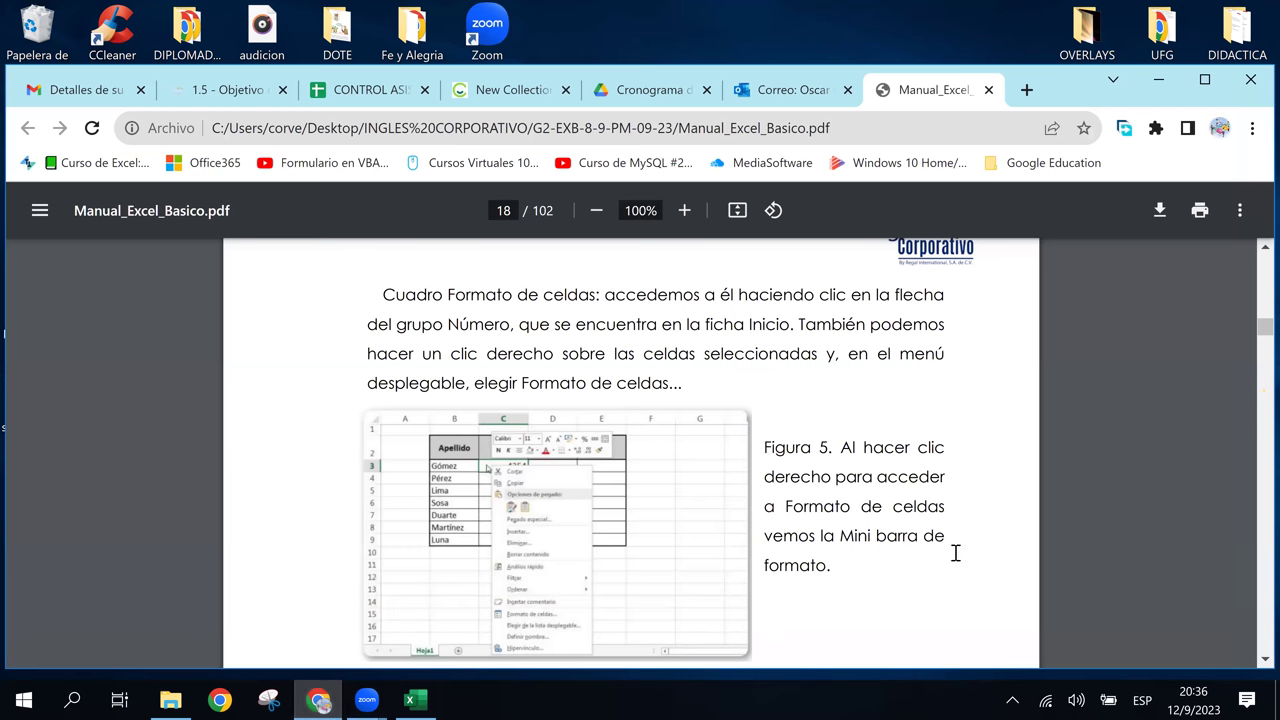
scroll(862, 549, down, 3)
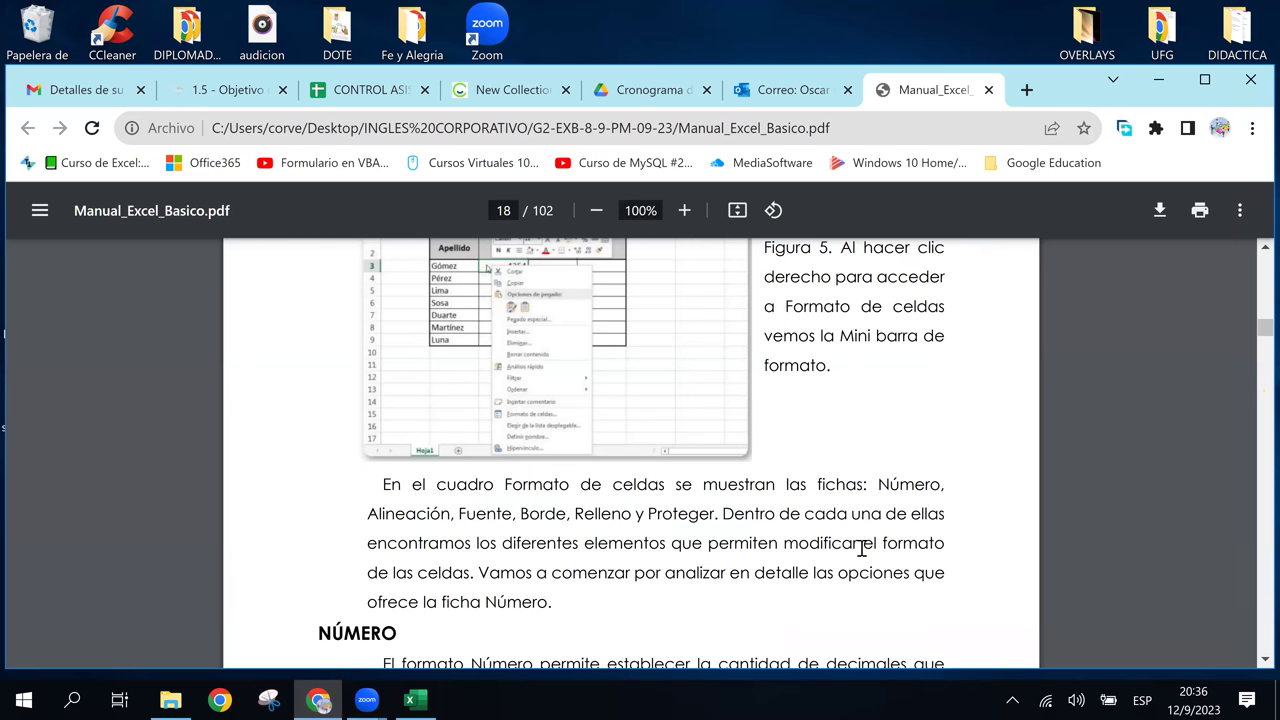
scroll(862, 549, down, 3)
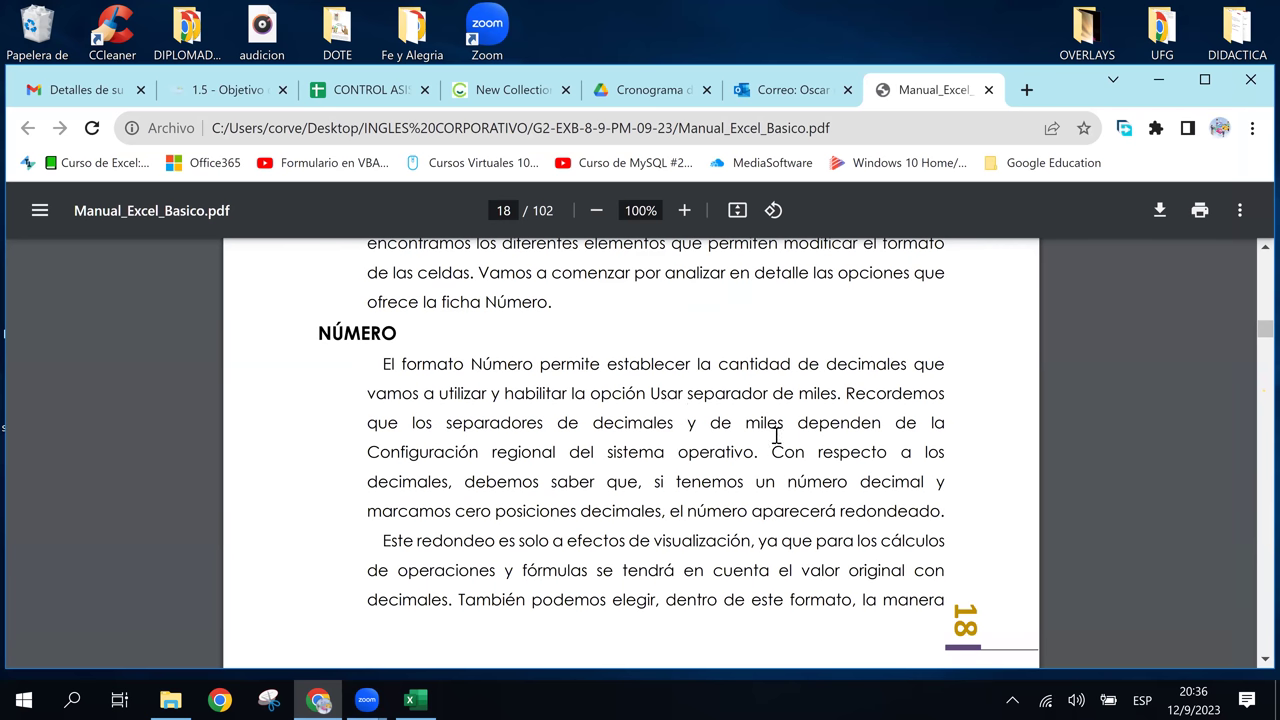
scroll(776, 436, down, 3)
scroll(776, 436, down, 3)
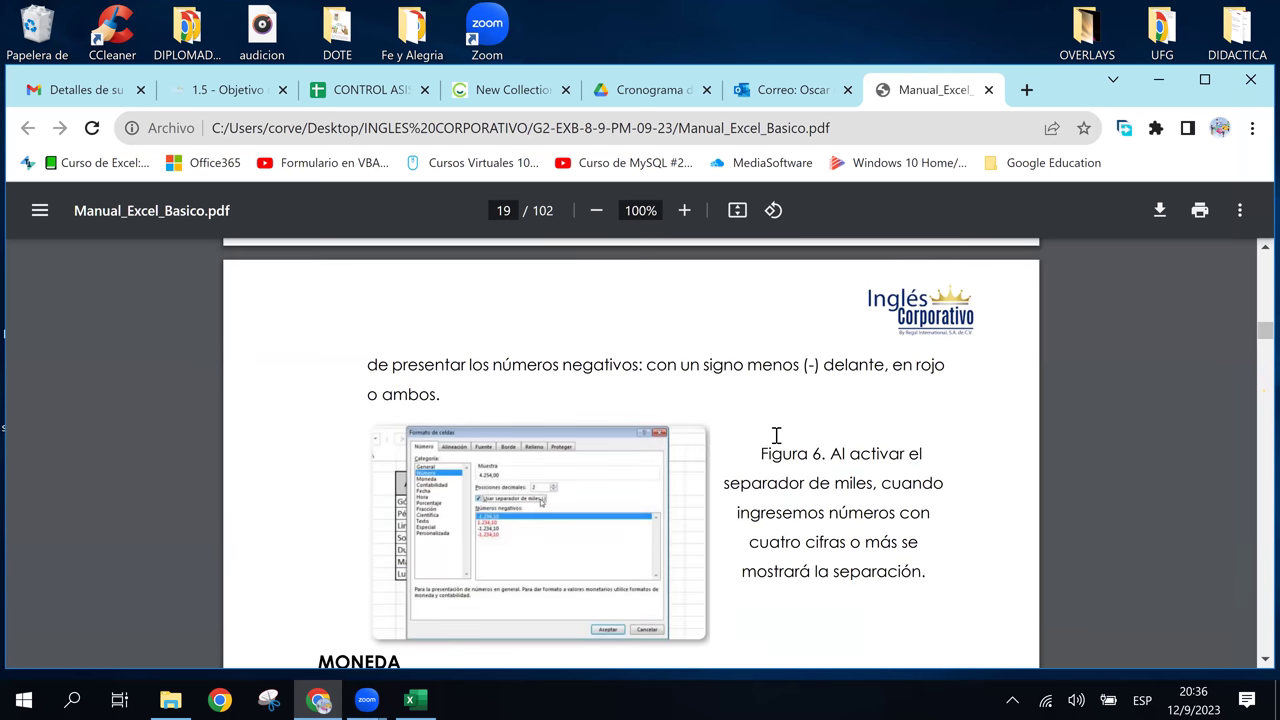
scroll(776, 436, down, 1)
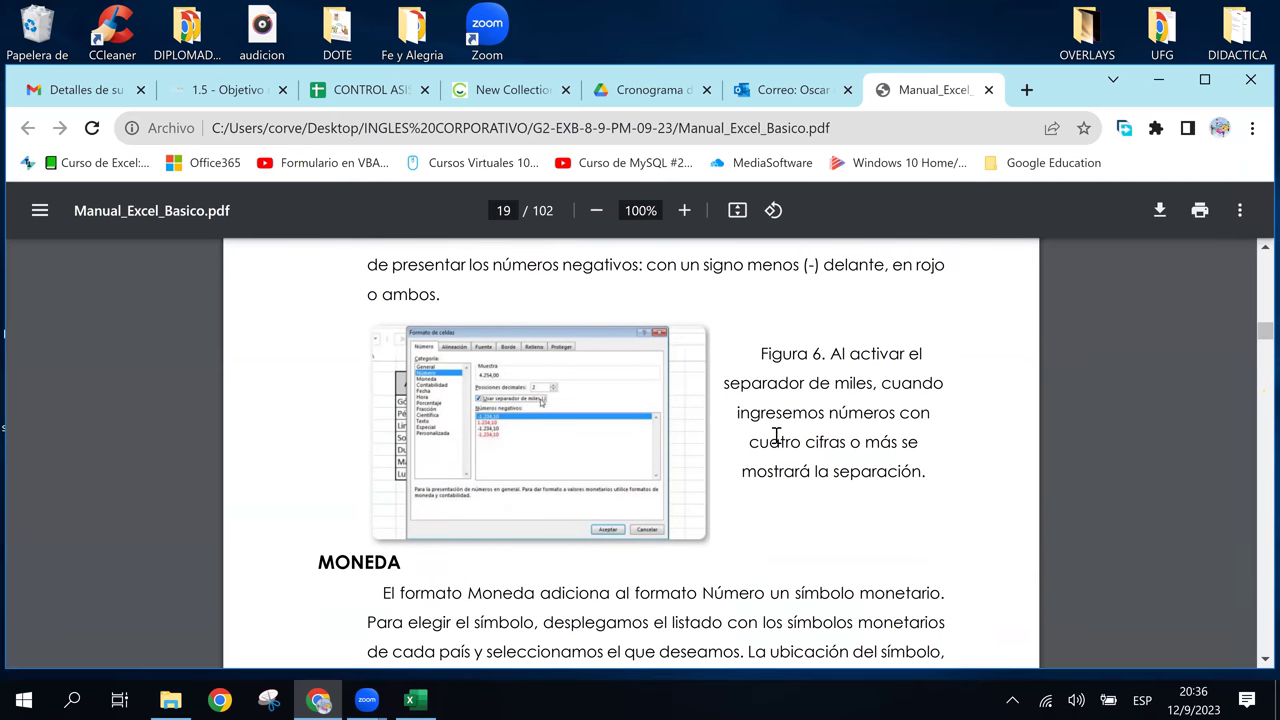
scroll(776, 436, down, 2)
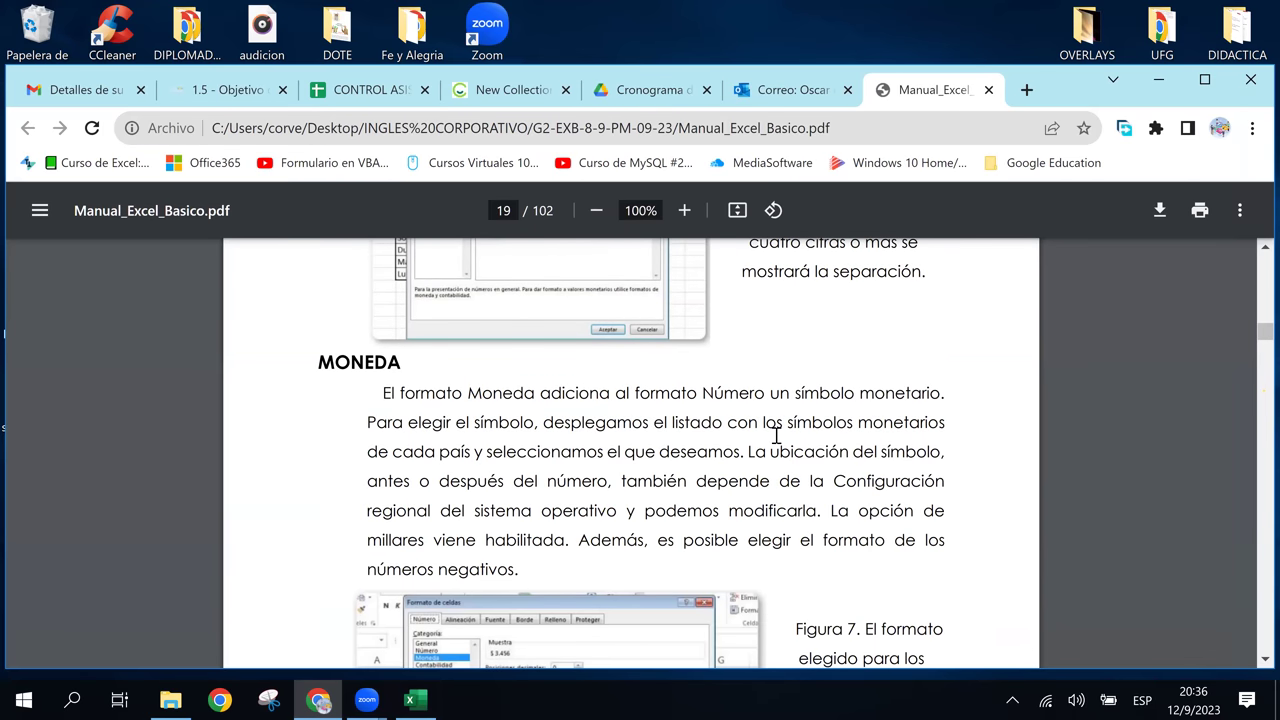
scroll(776, 436, down, 1)
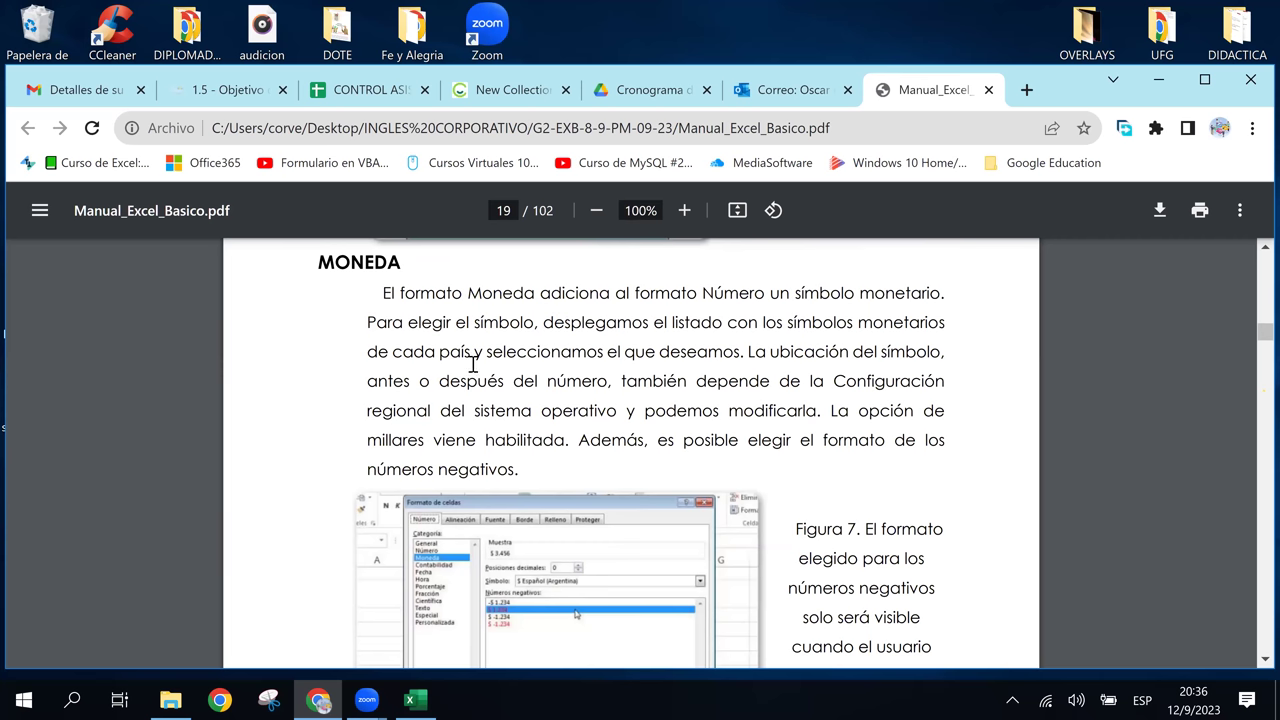
Replace J3 with 500 and enter 450, 320, 250, 325, 400 and 650 below it.
click(415, 700)
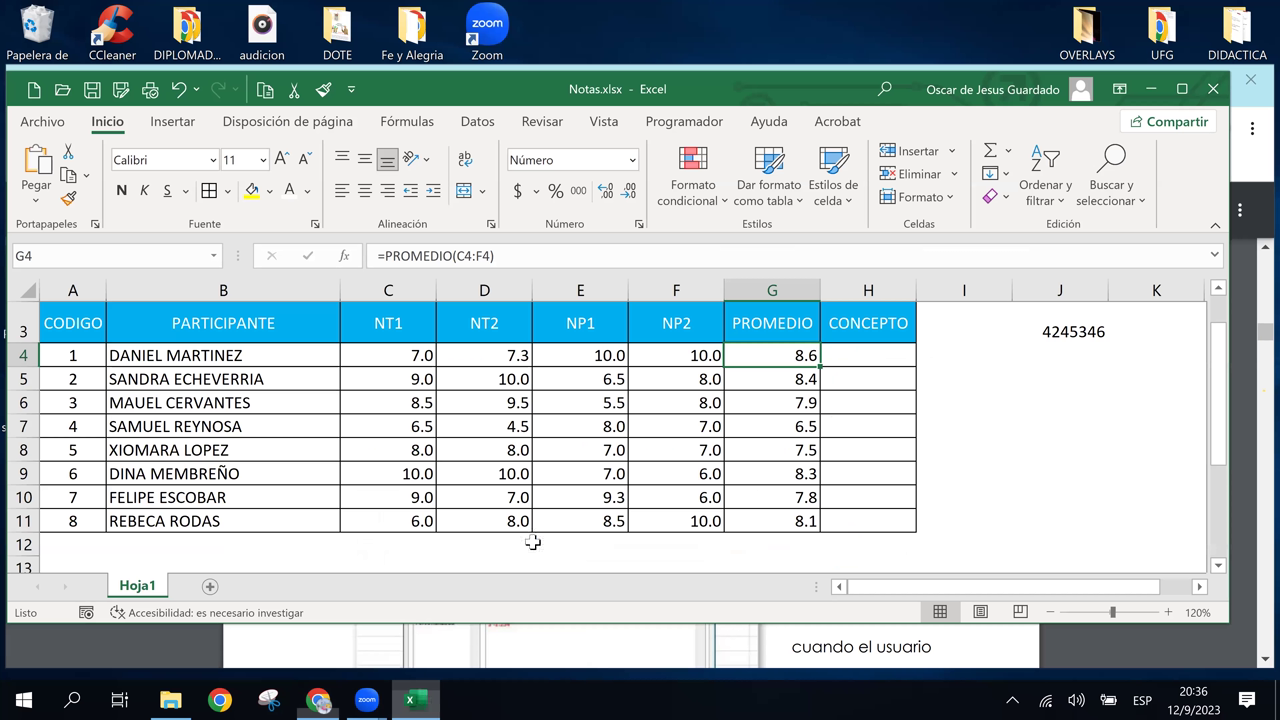
click(1054, 338)
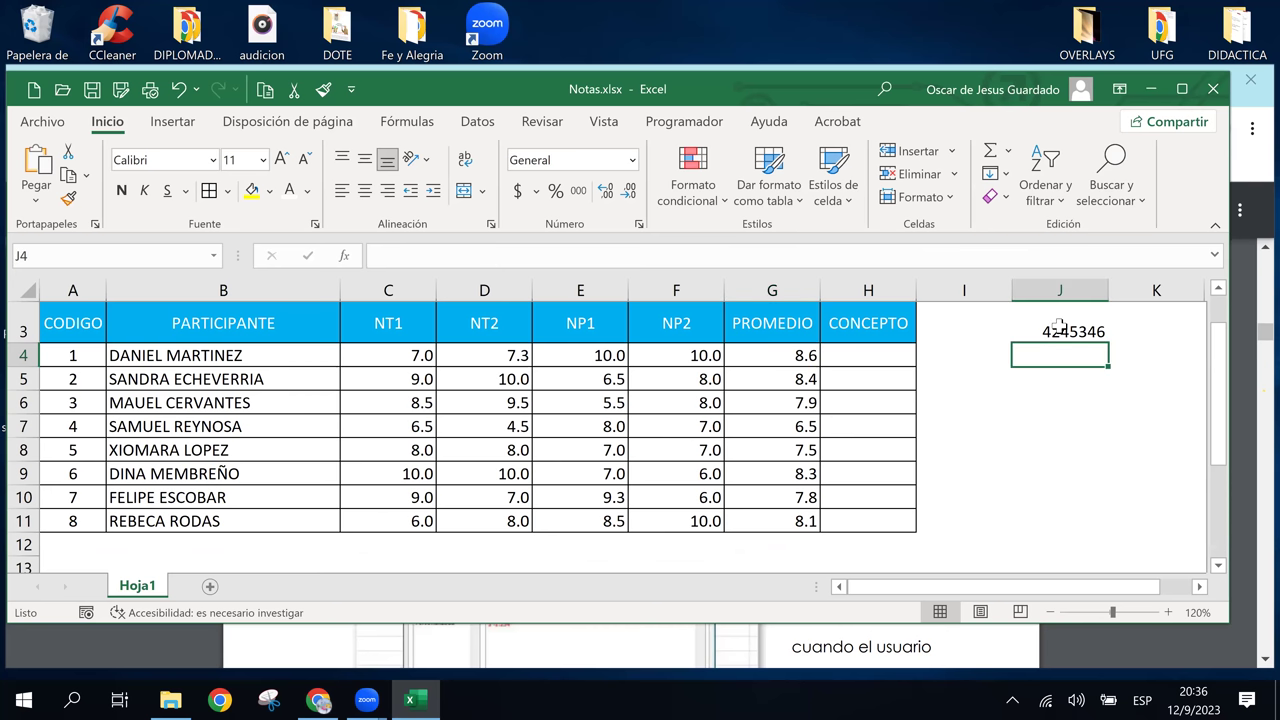
text(500)
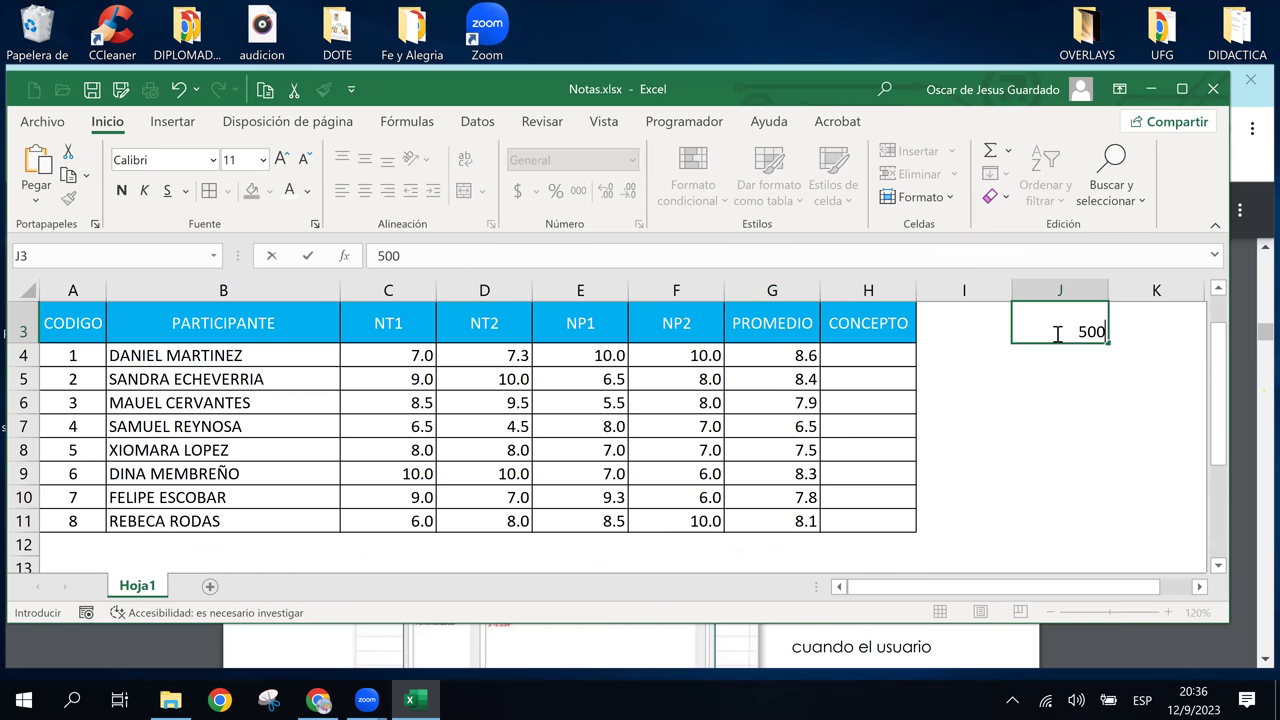
key(Return)
text(450)
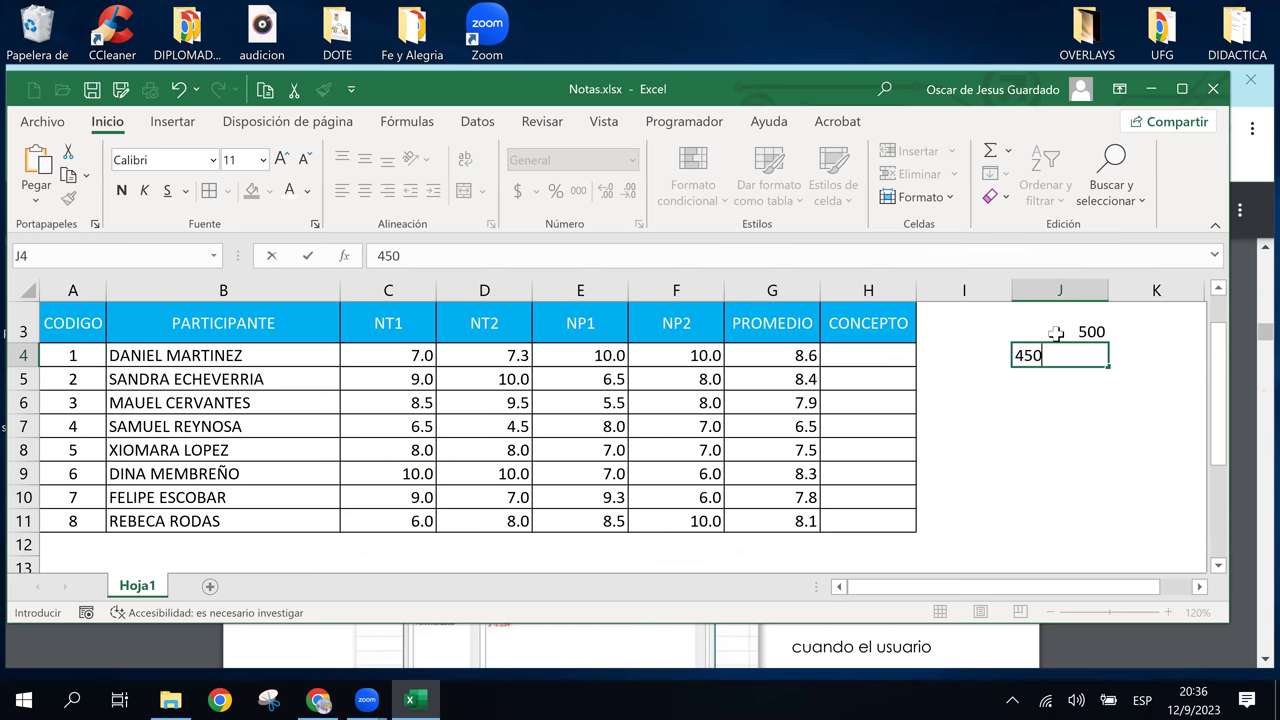
key(Return)
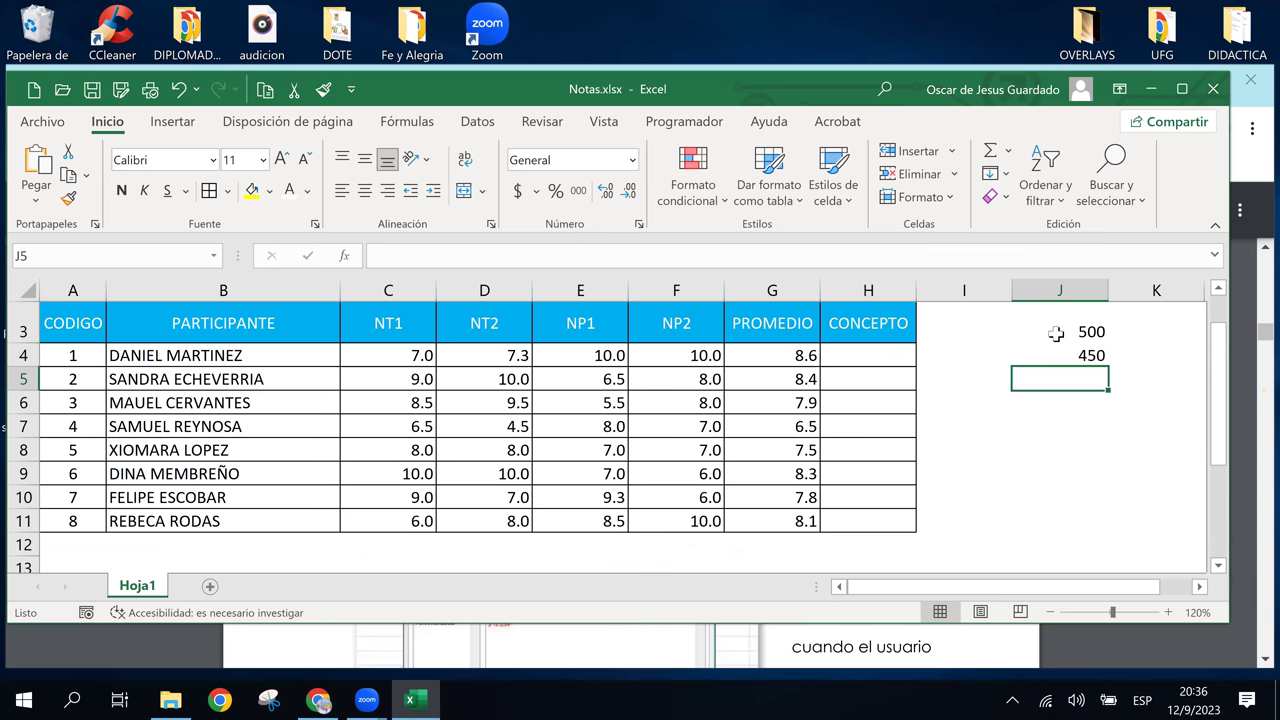
text(320)
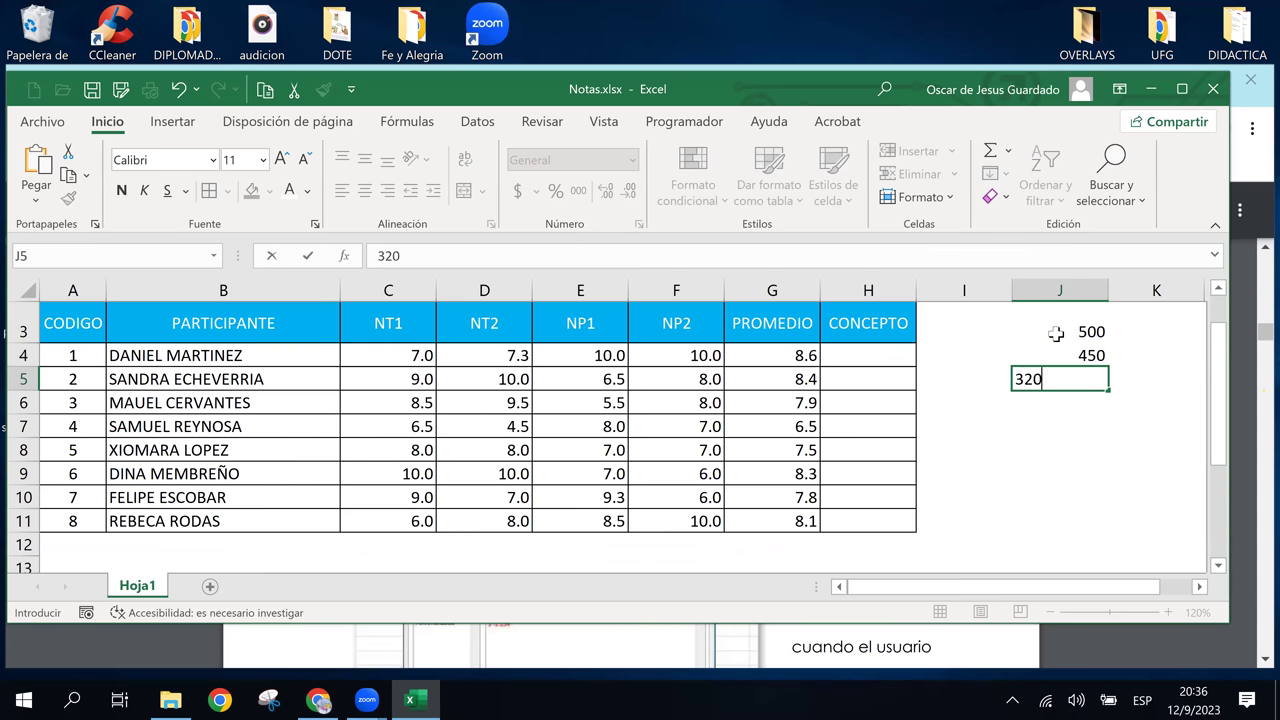
key(Return)
text(250)
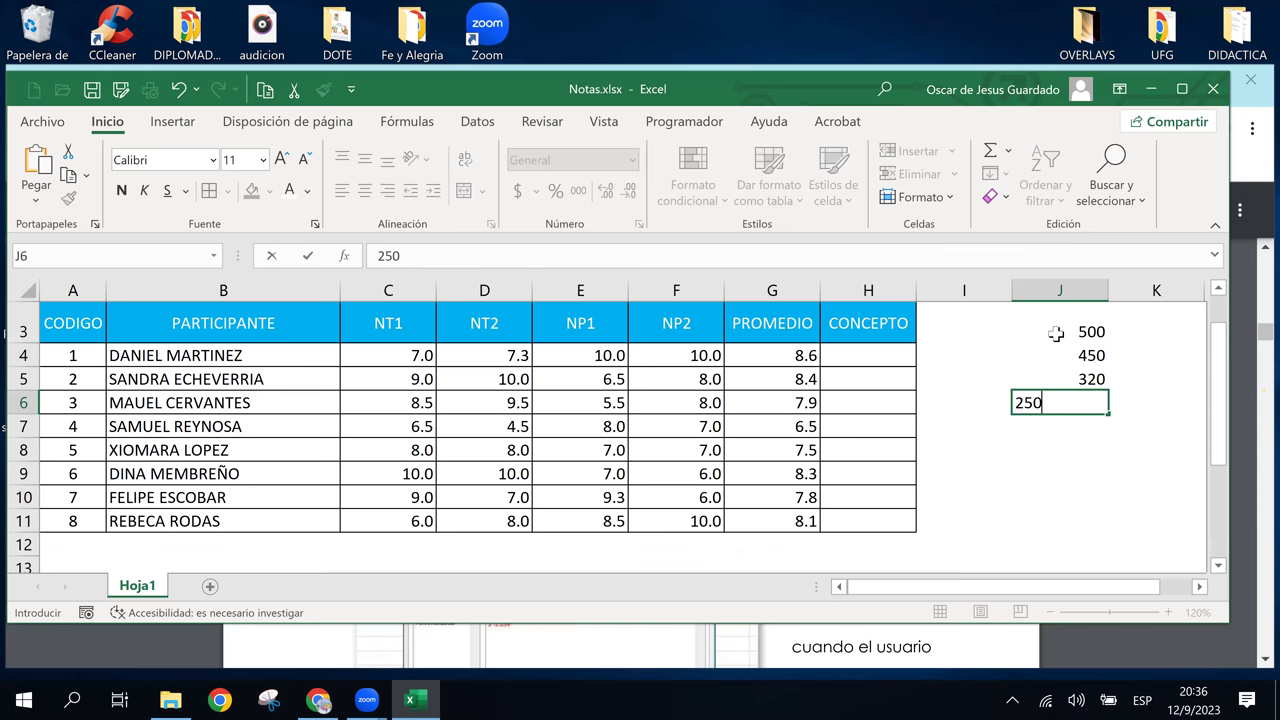
key(Return)
text(325)
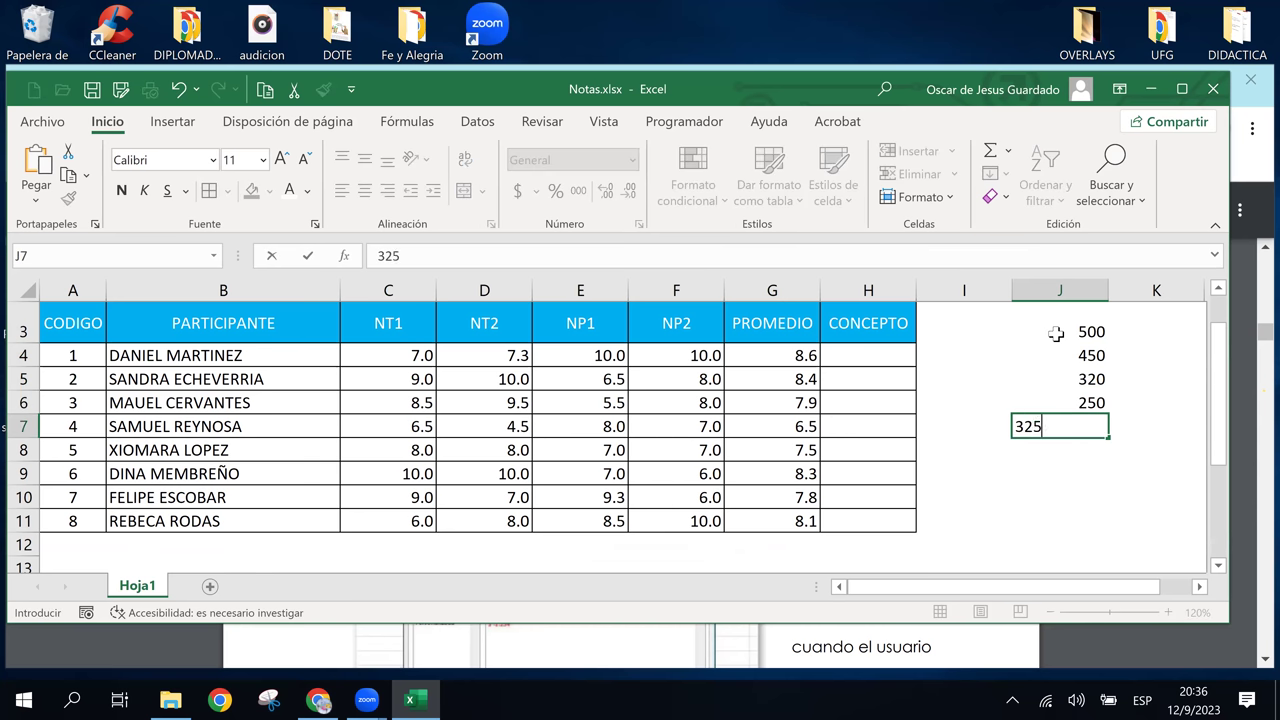
key(Return)
text(400)
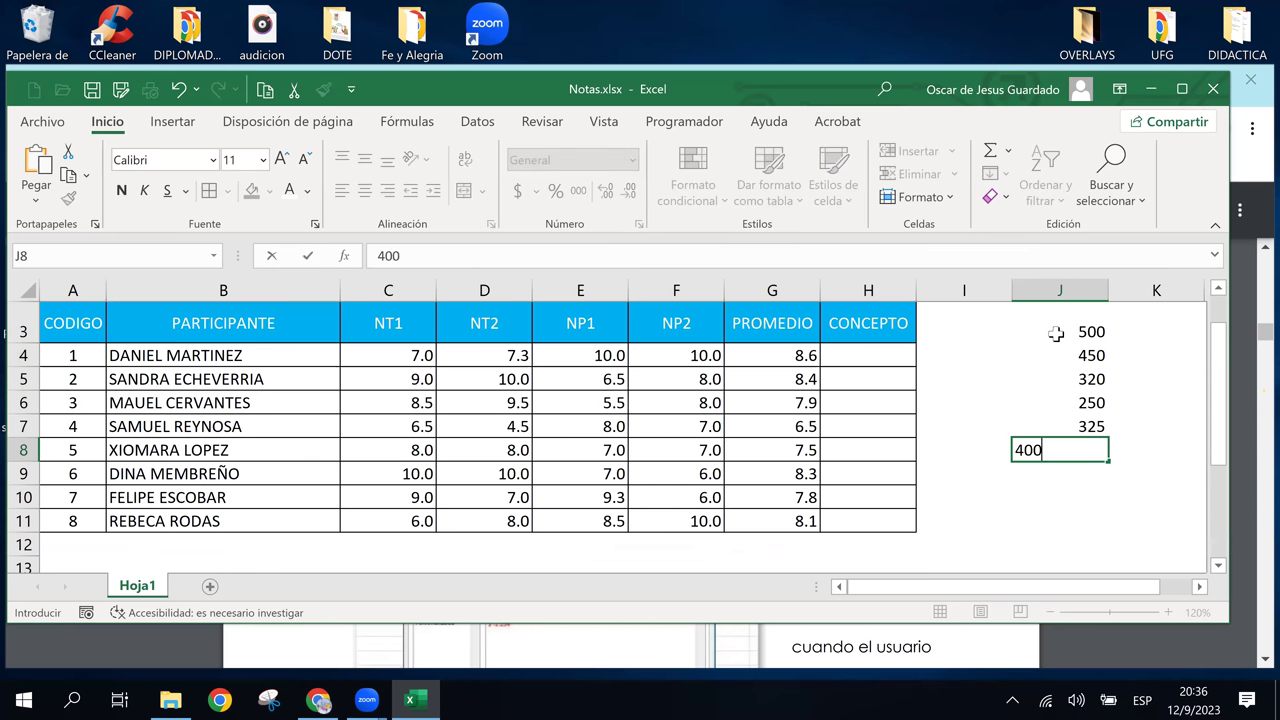
key(Return)
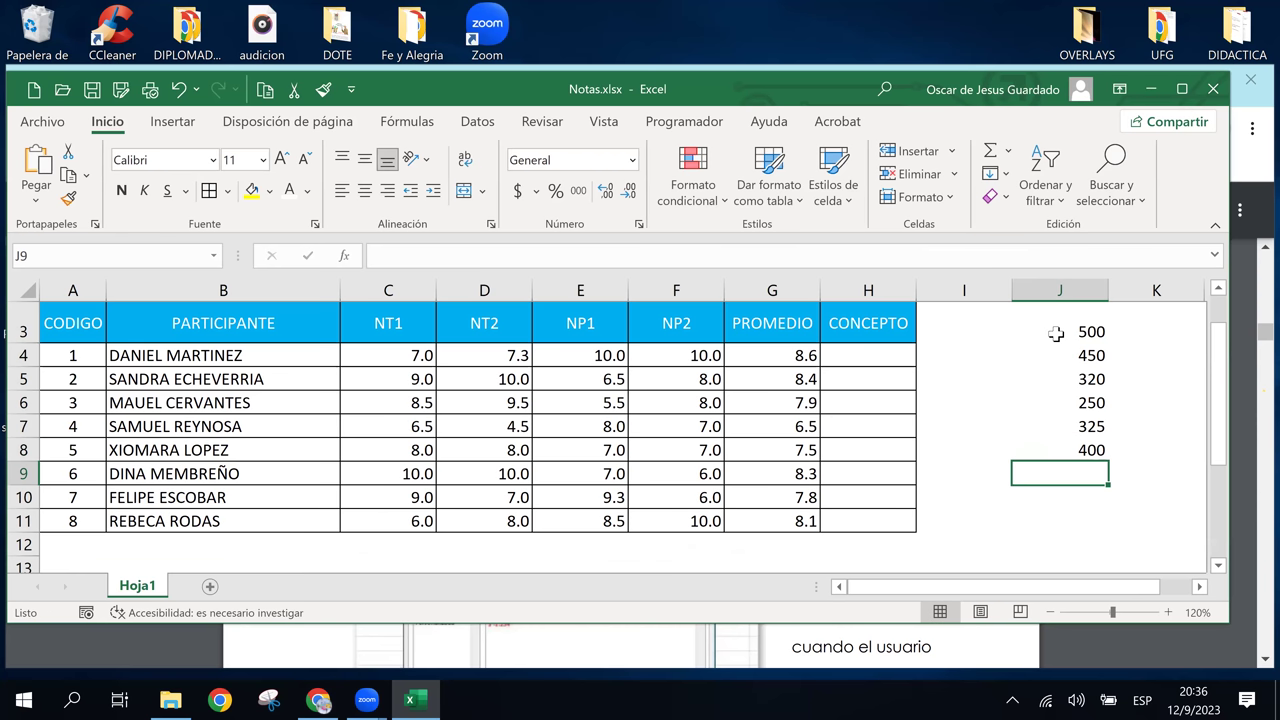
text(650)
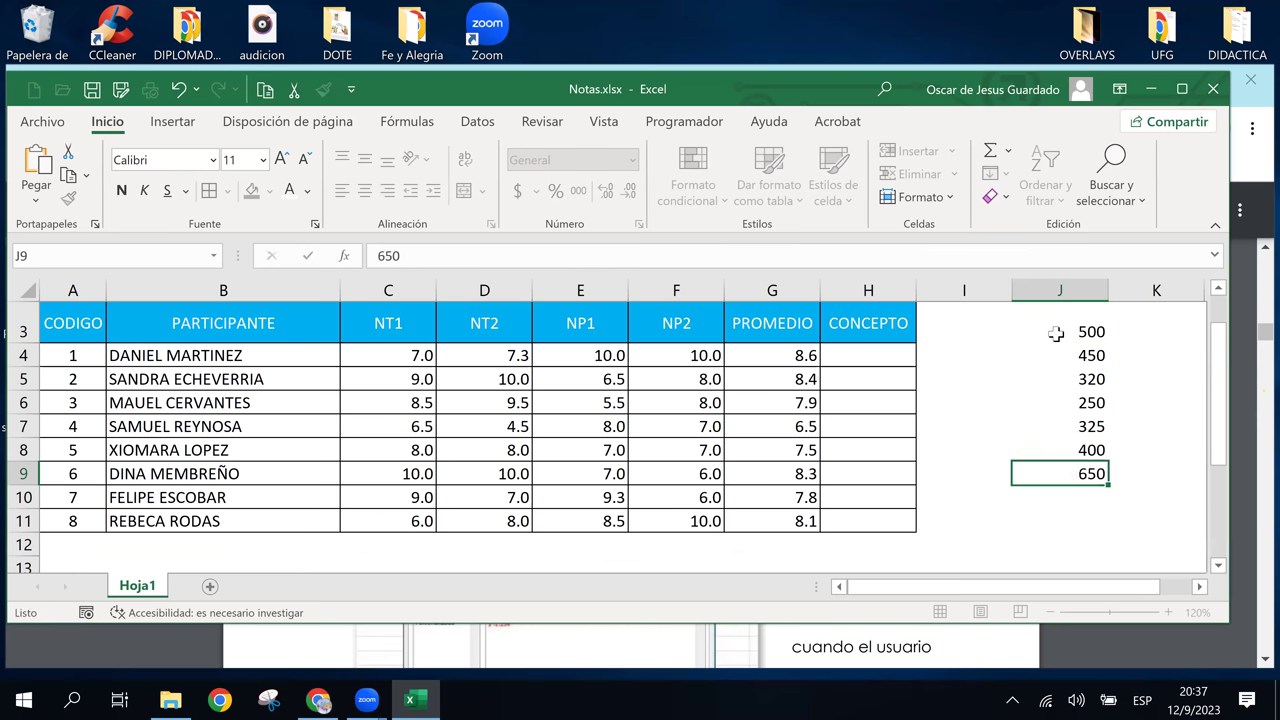
key(Return)
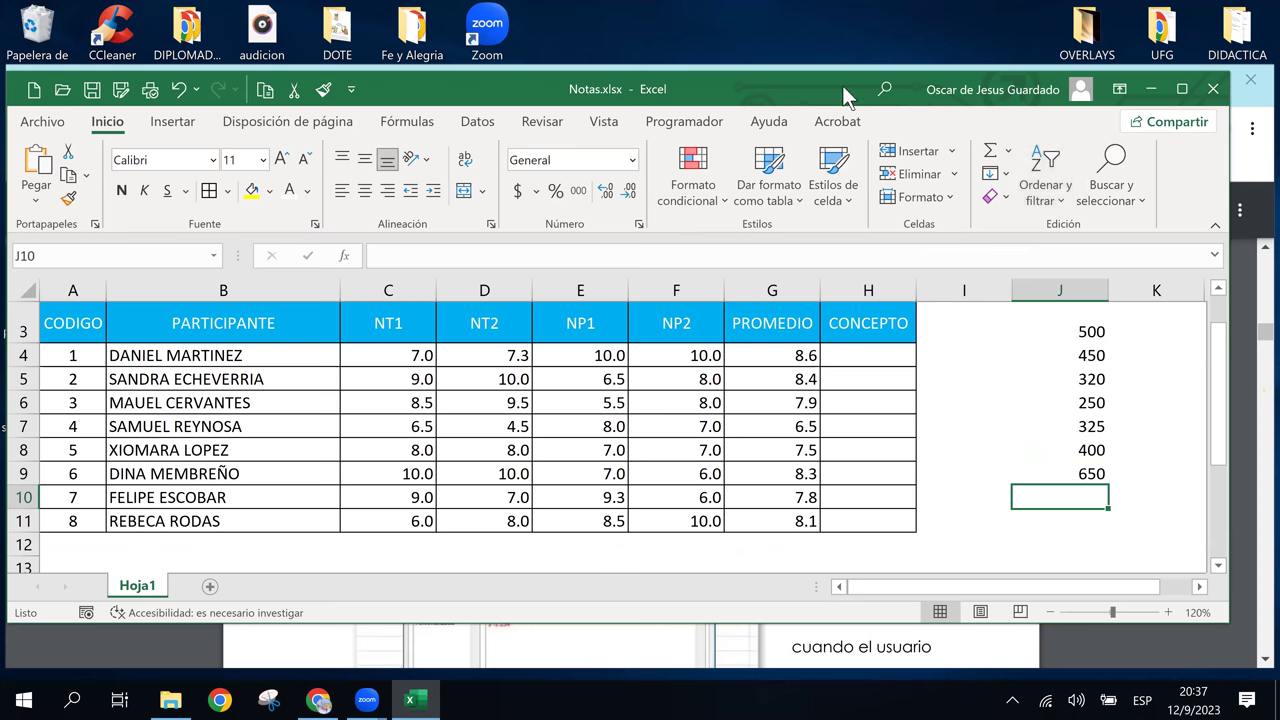
Move the seven amounts down one row beside participants 1 to 7 and reselect them.
drag(831, 91, 774, 99)
drag(1030, 338, 1025, 482)
click(1017, 385)
drag(1020, 340, 1015, 481)
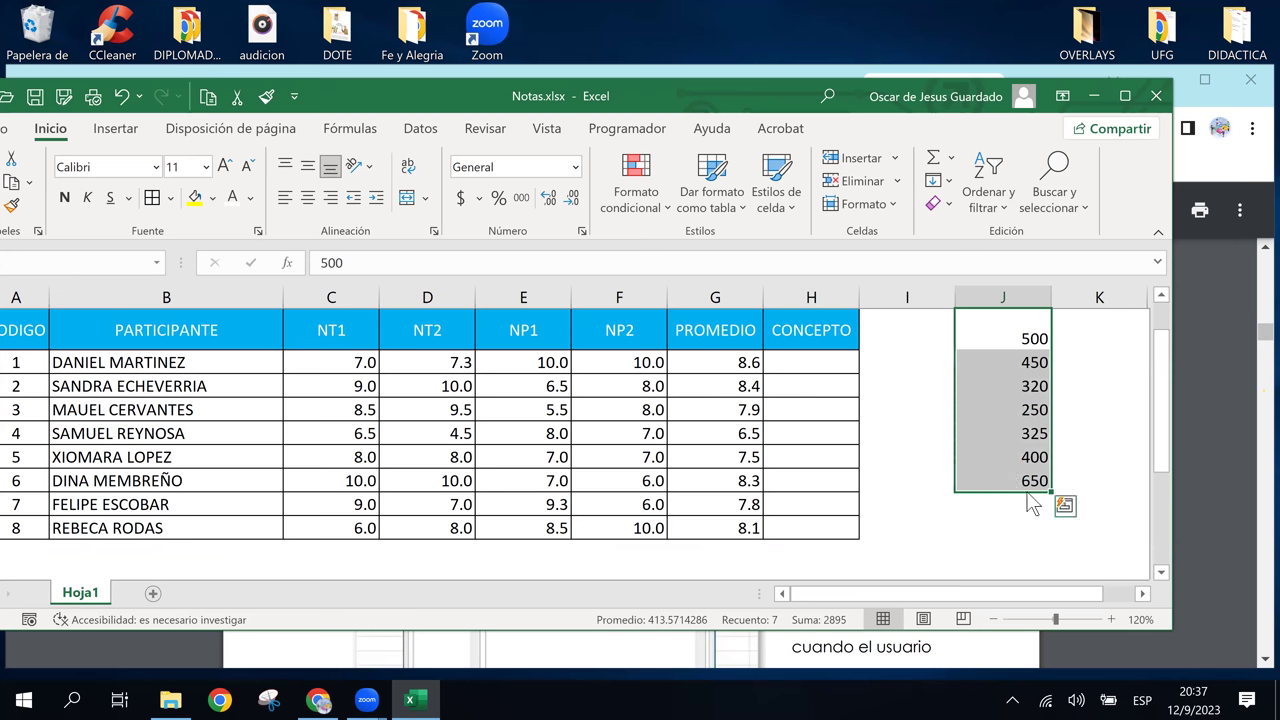
drag(1027, 493, 1027, 516)
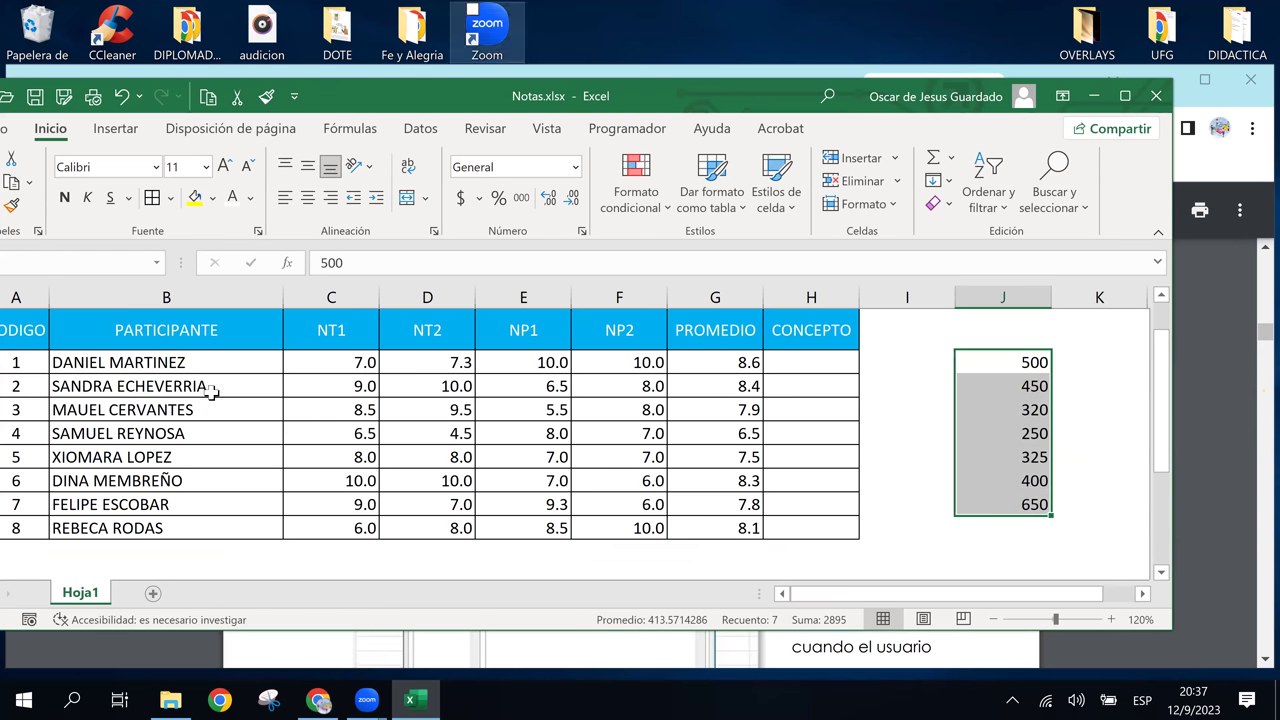
drag(980, 363, 985, 386)
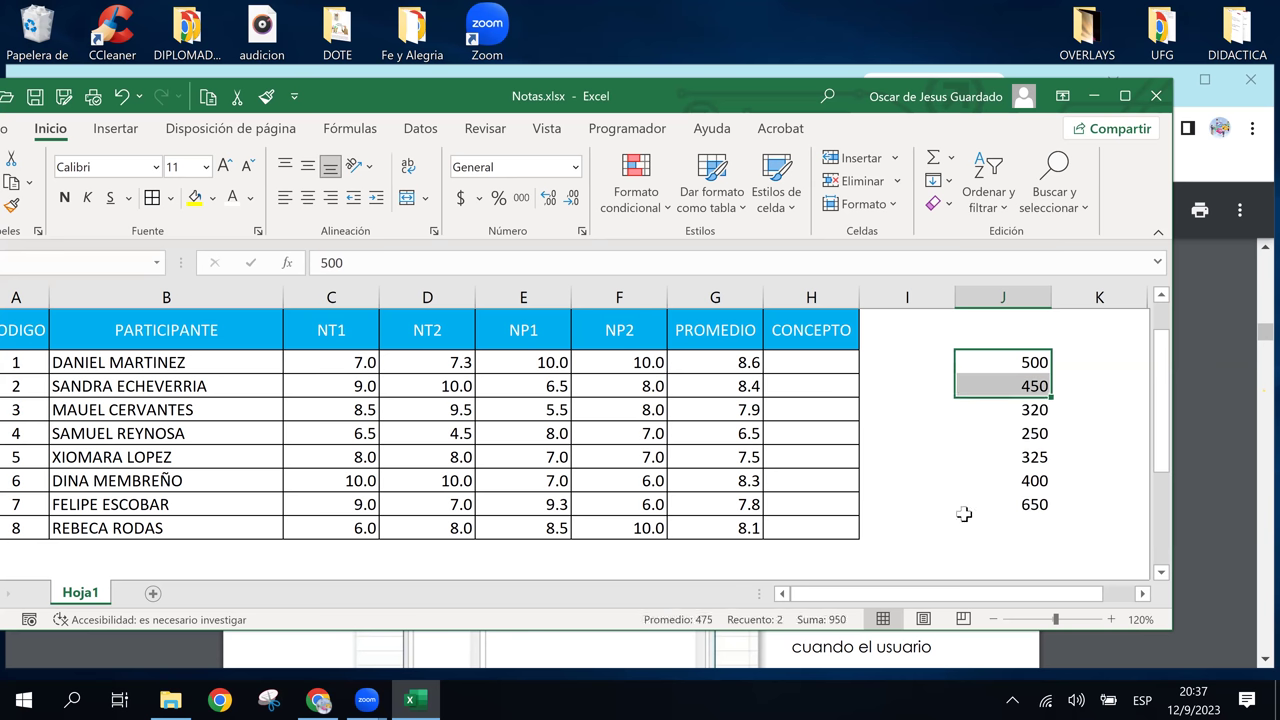
drag(963, 514, 966, 500)
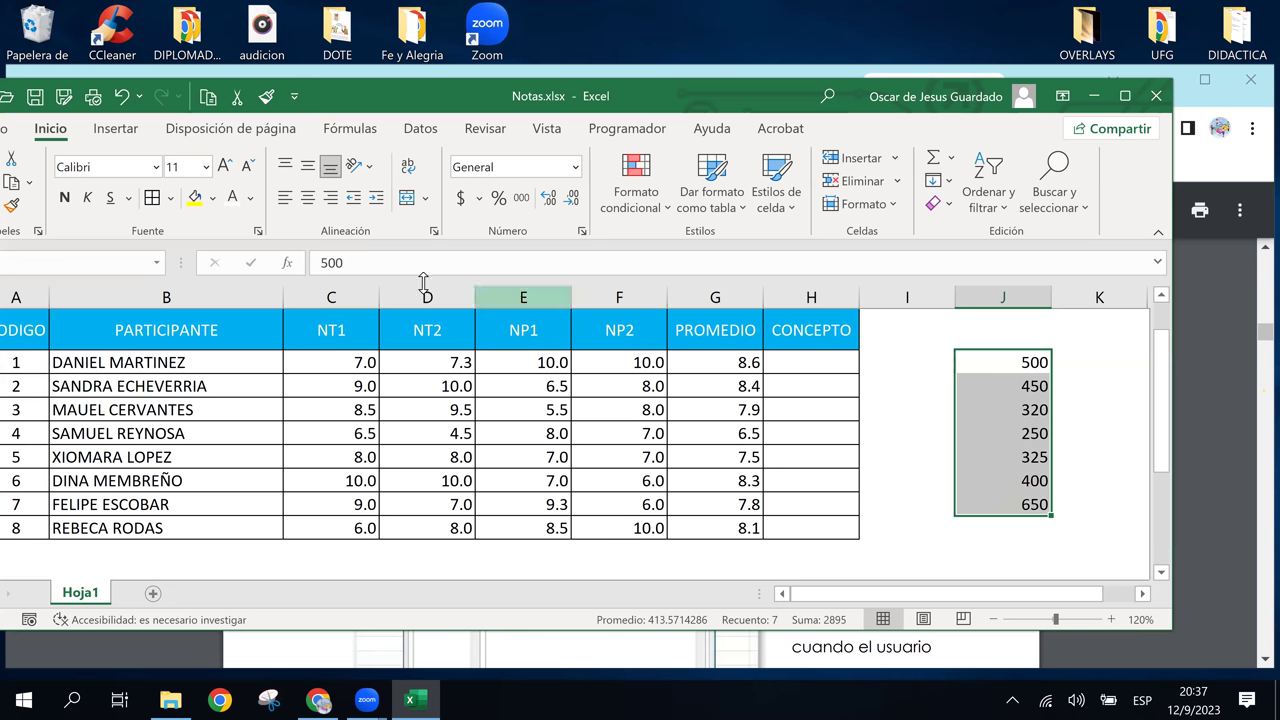
Try Accounting and Número formats, then settle on Moneda, showing $500.00 through $650.00.
click(462, 198)
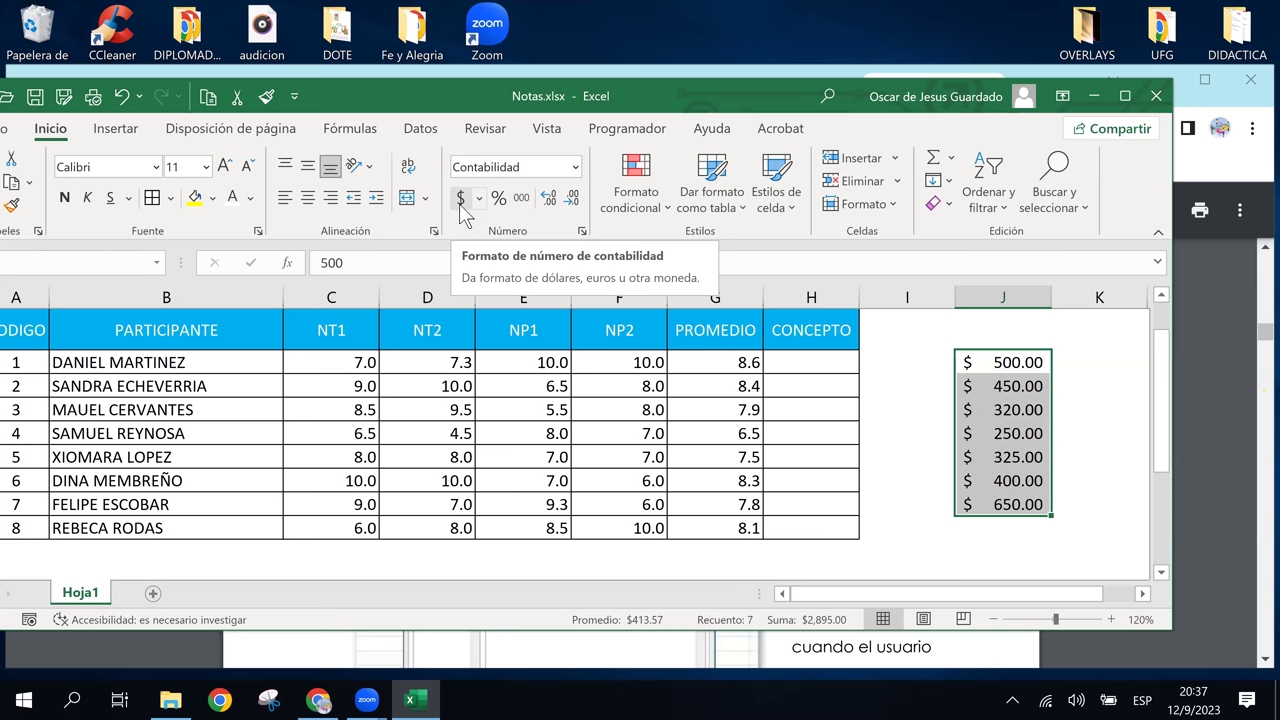
click(576, 167)
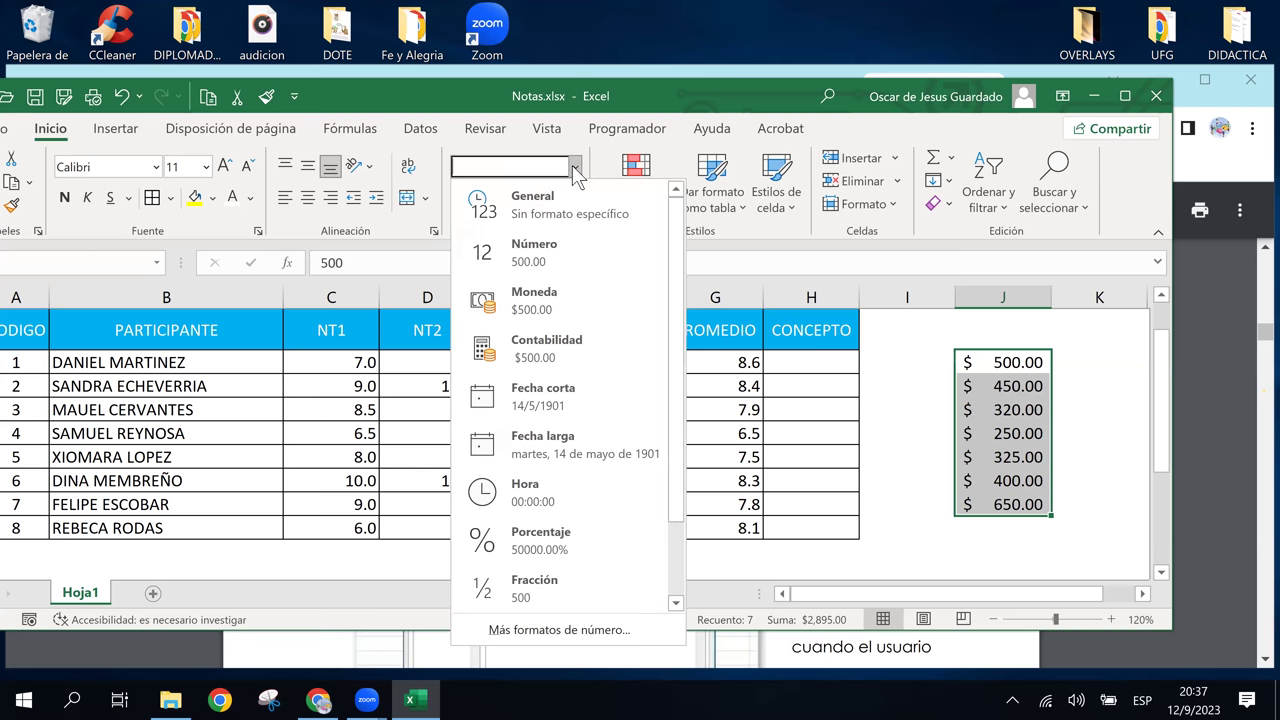
click(545, 262)
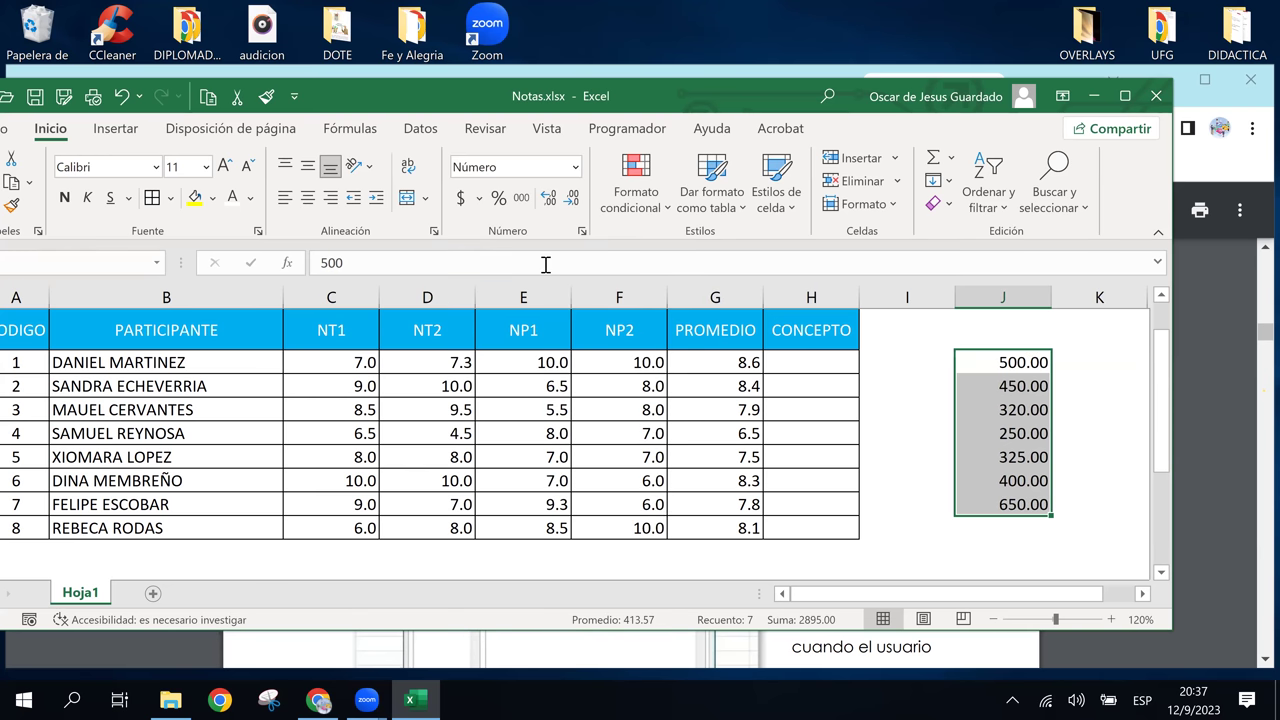
click(575, 168)
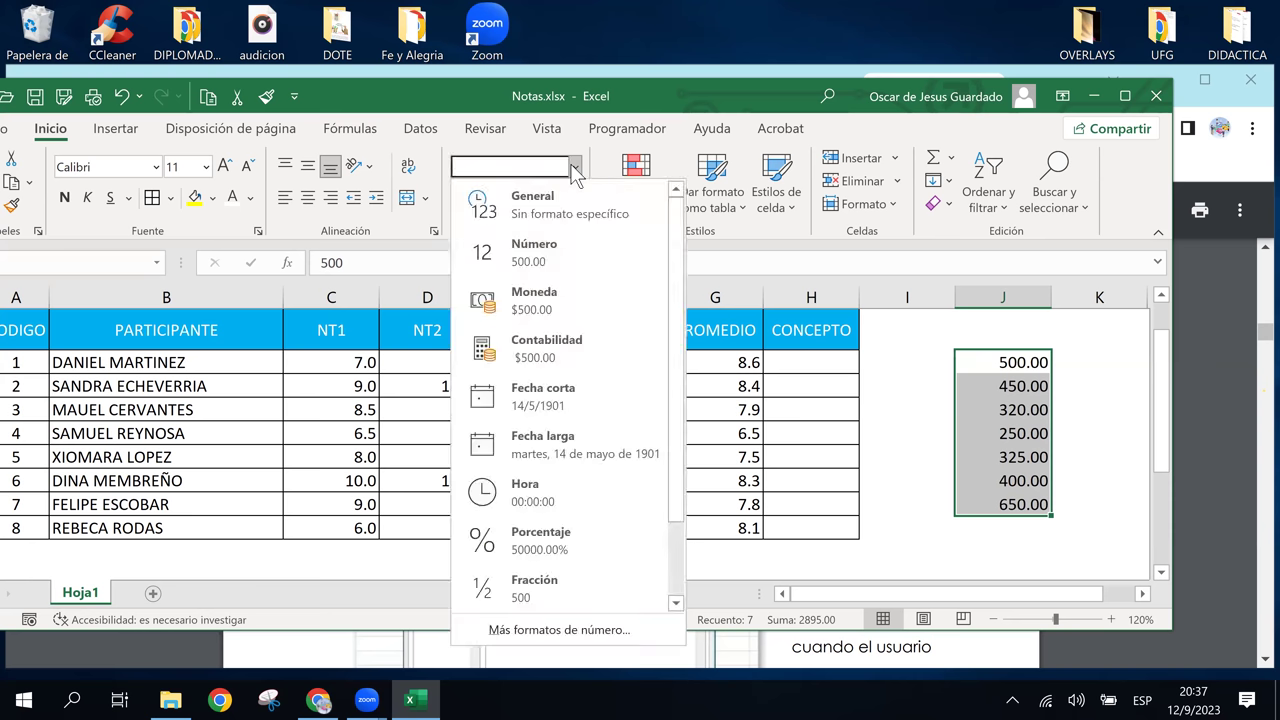
click(562, 299)
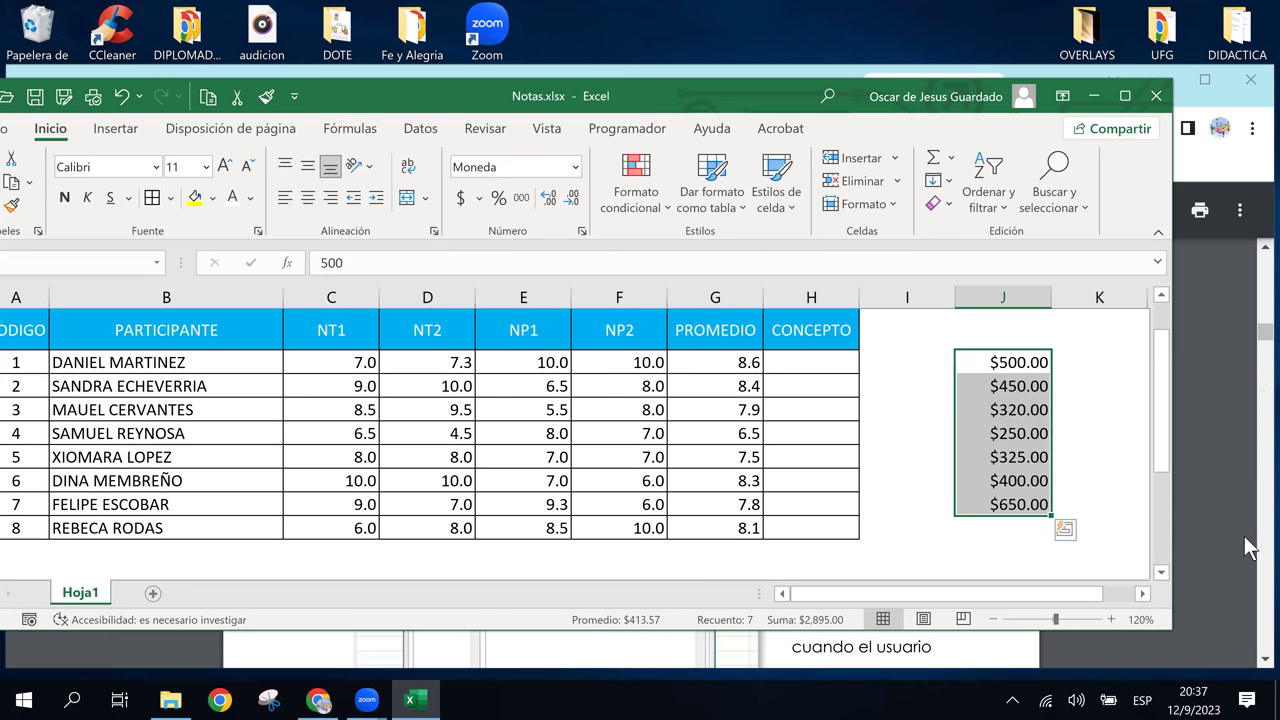
click(1022, 483)
click(1000, 410)
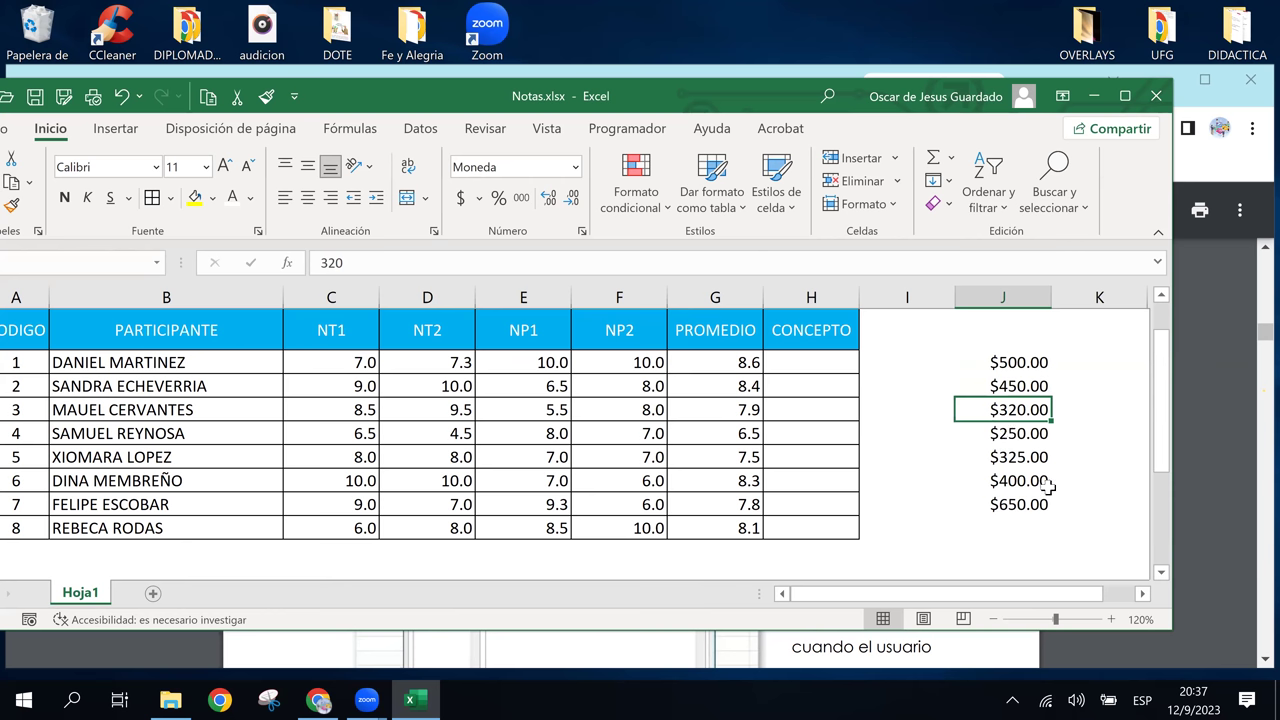
Change the 320 amount to 50 and the 500 amount to 25.
text(50)
key(Return)
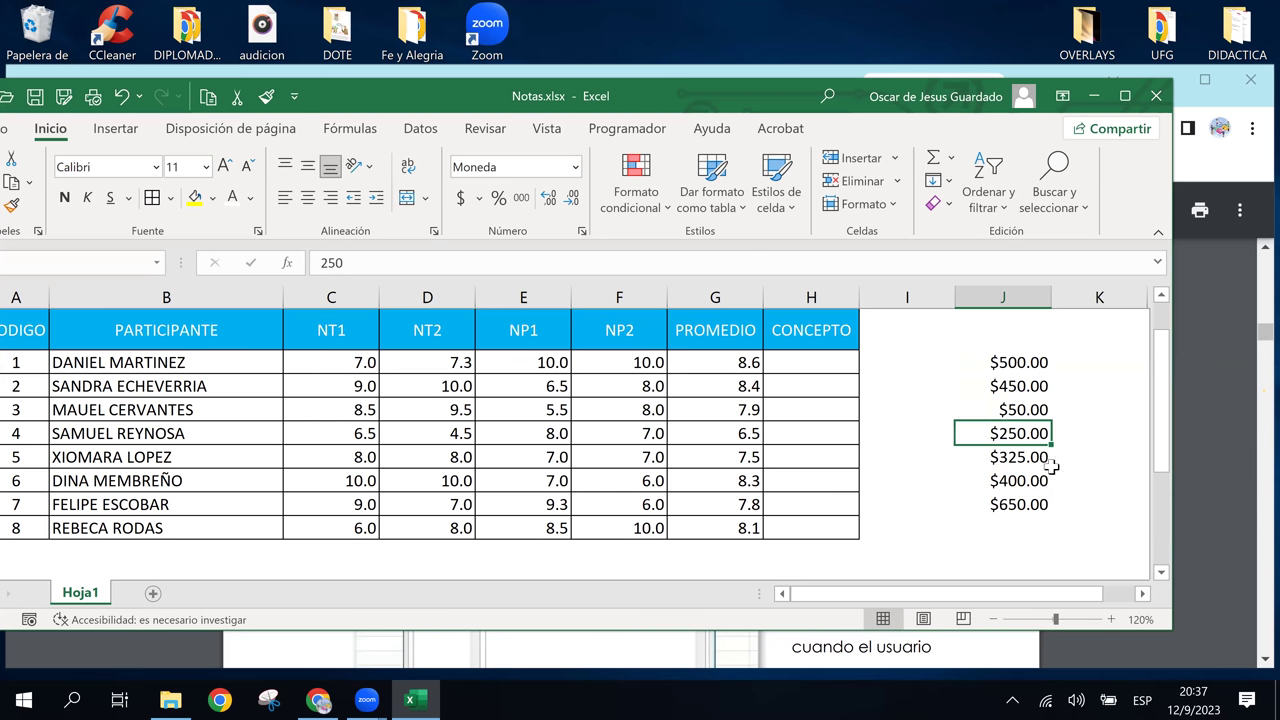
click(1003, 362)
text(25)
key(Return)
key(Down)
key(Down)
click(987, 392)
click(988, 438)
Apply the Contabilidad accounting format to all seven amounts in J3:J9.
drag(1004, 357, 995, 497)
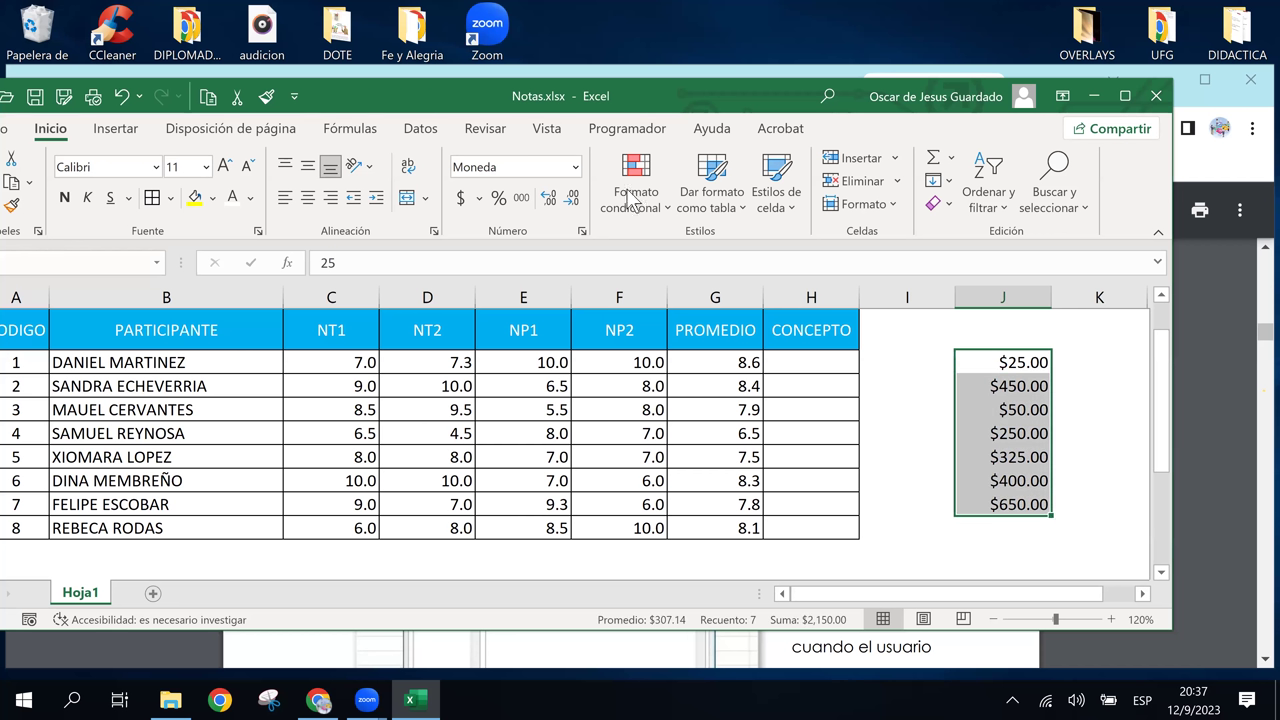
click(576, 167)
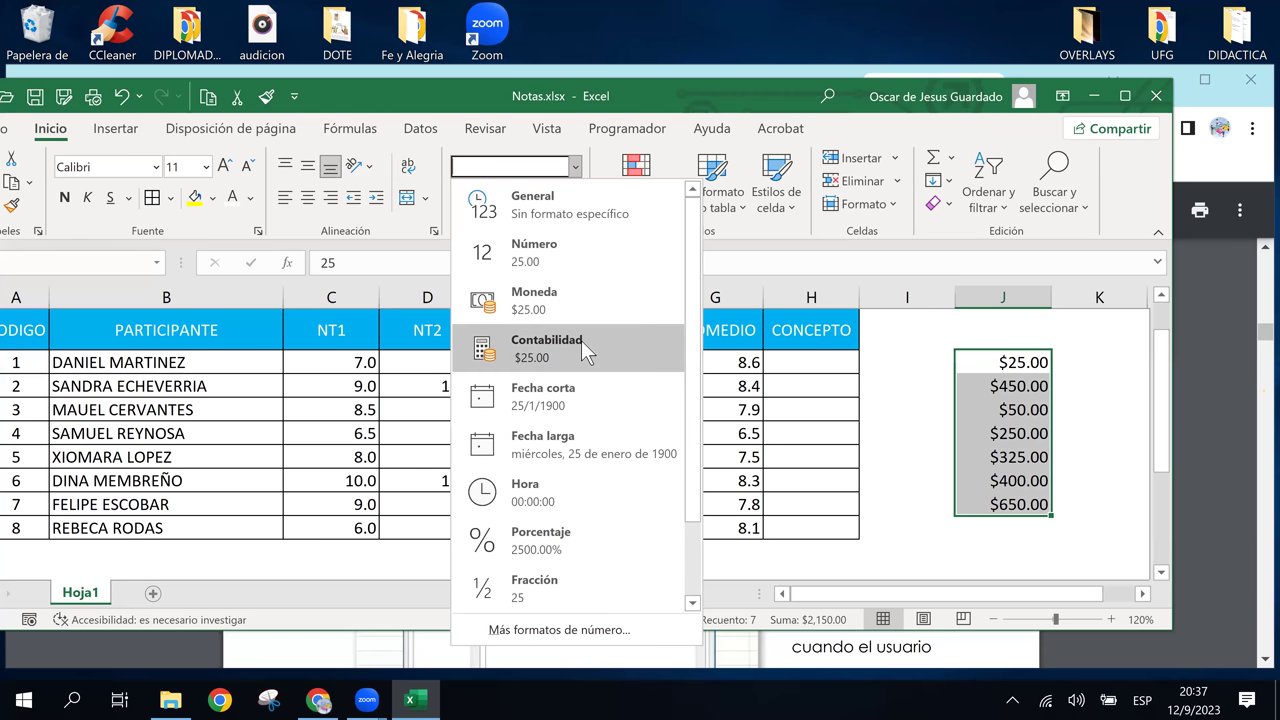
click(581, 340)
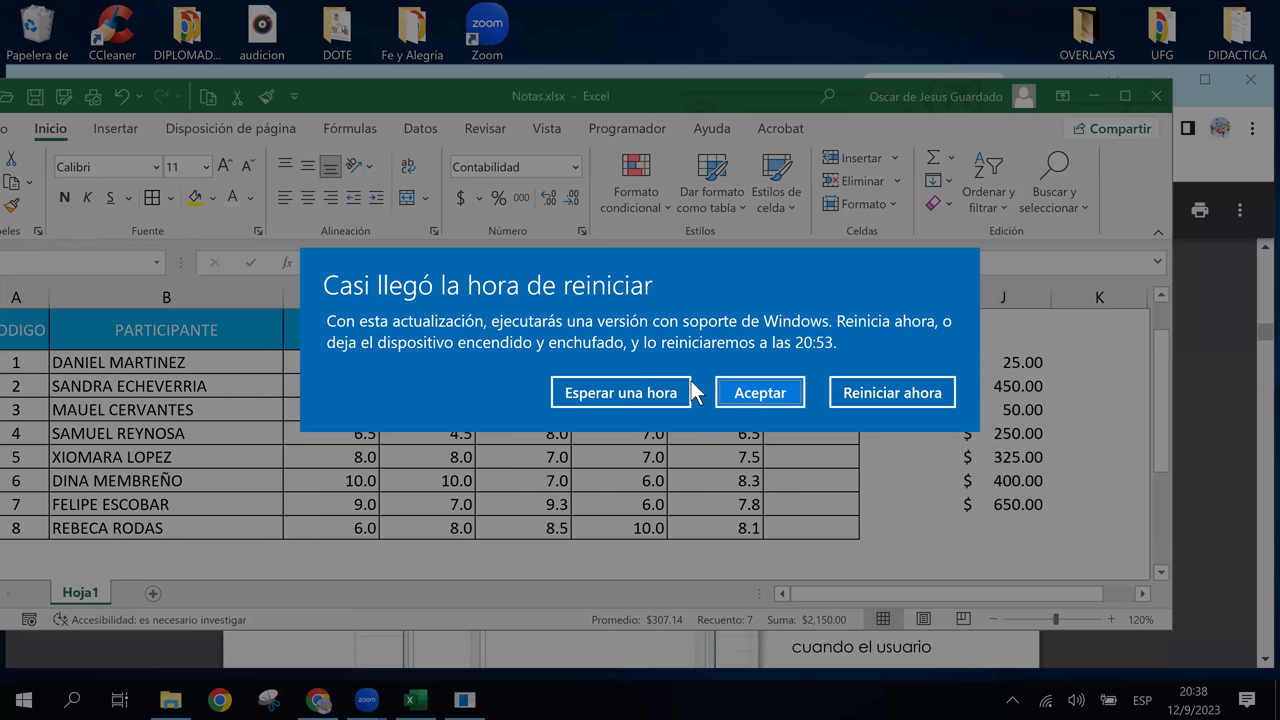
Postpone the Windows restart with 'Esperar una hora', then select the $25.00 cell.
click(655, 393)
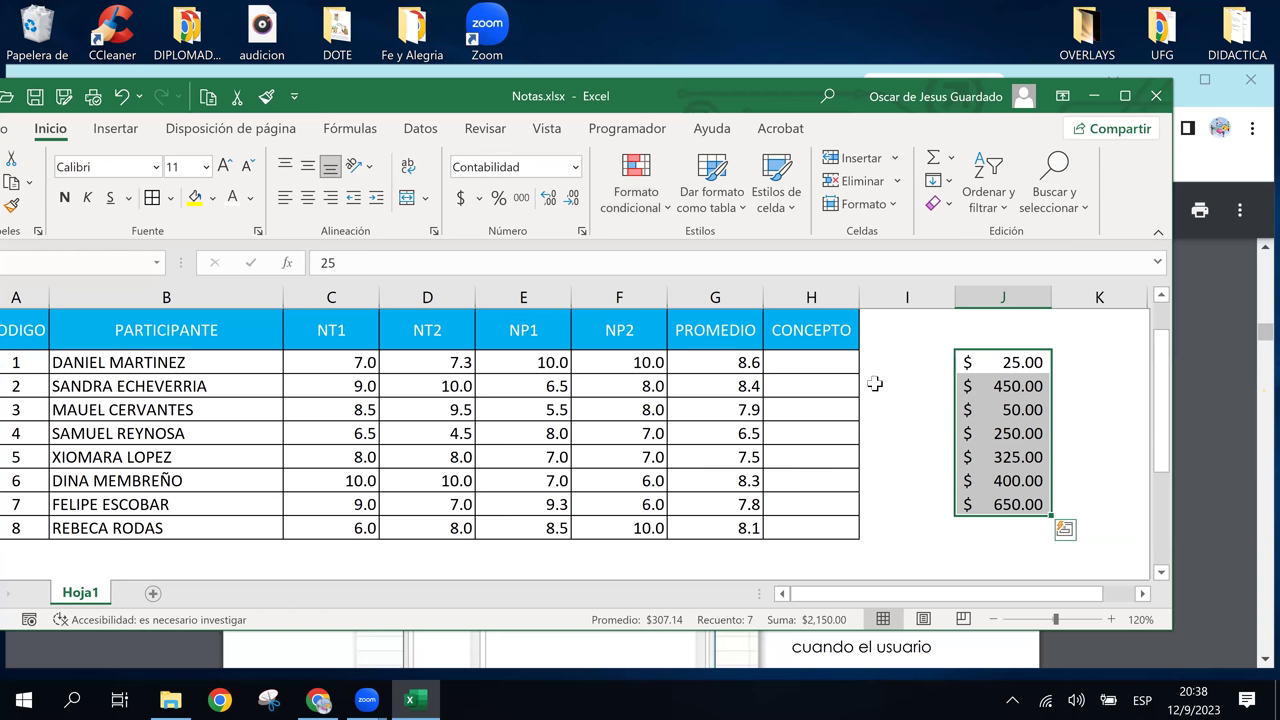
click(986, 366)
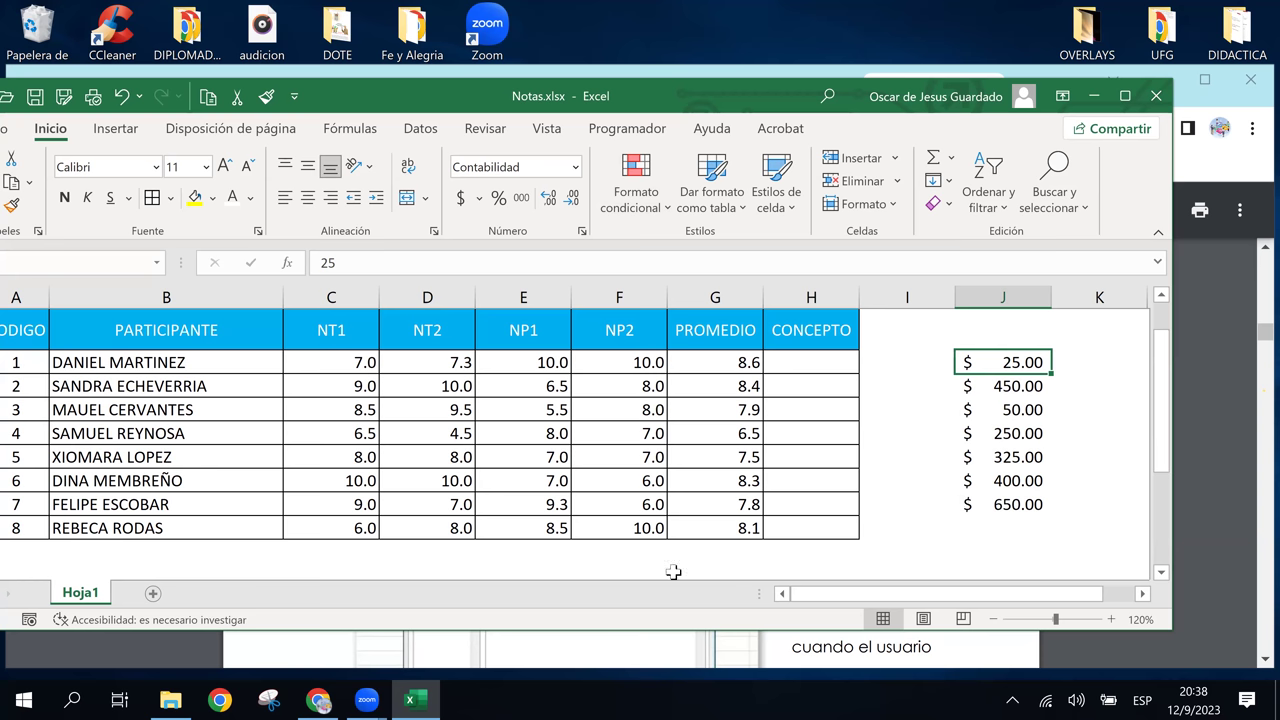
click(414, 702)
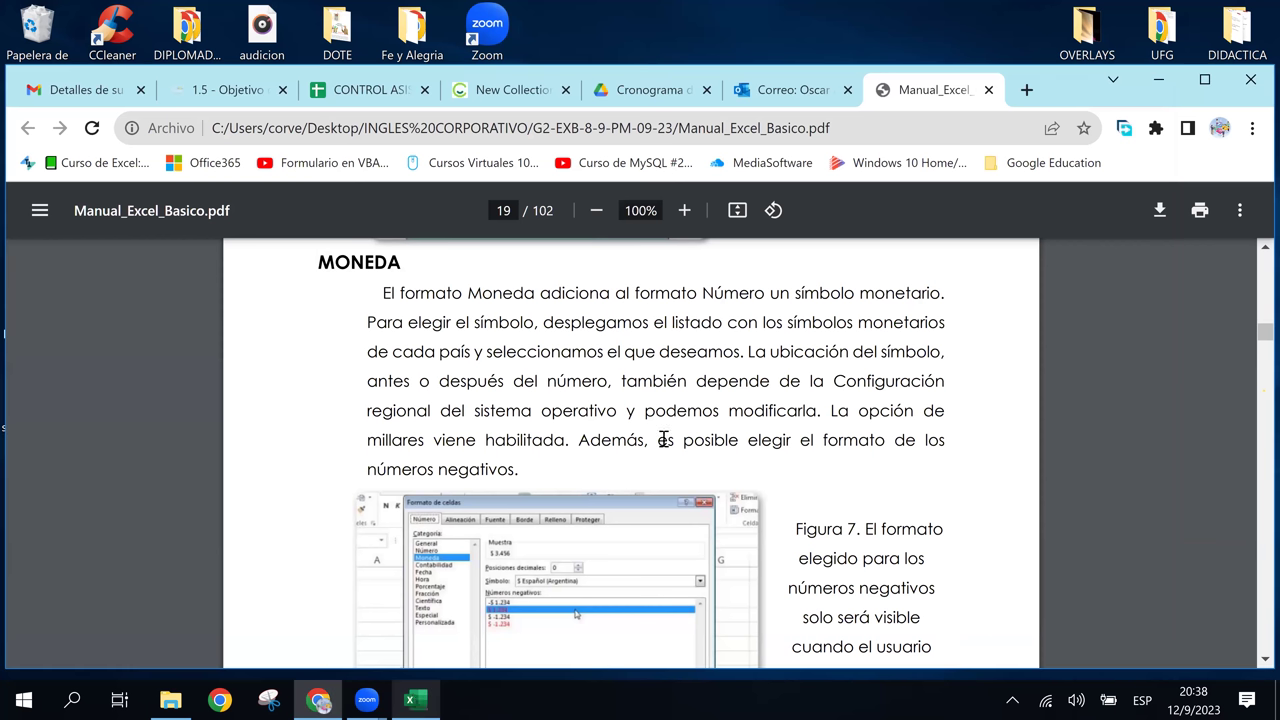
scroll(715, 504, down, 1)
scroll(716, 508, down, 6)
scroll(716, 508, down, 3)
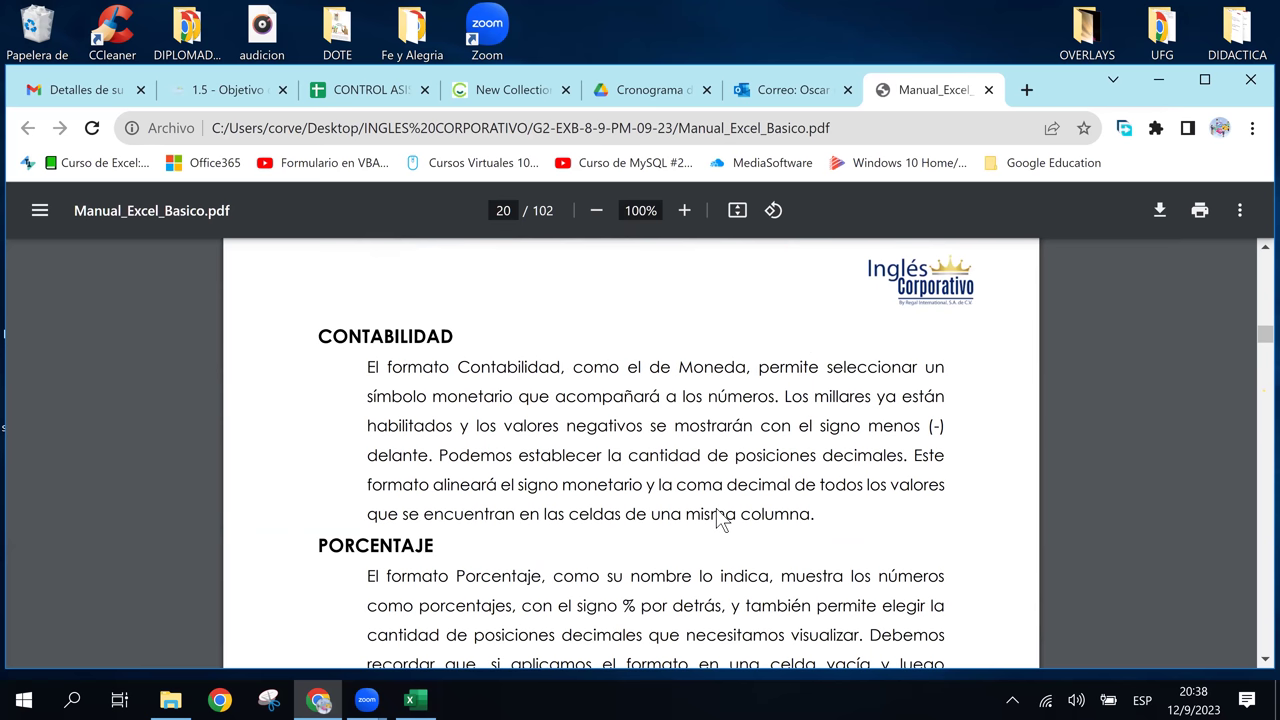
scroll(716, 509, down, 1)
scroll(716, 509, down, 1)
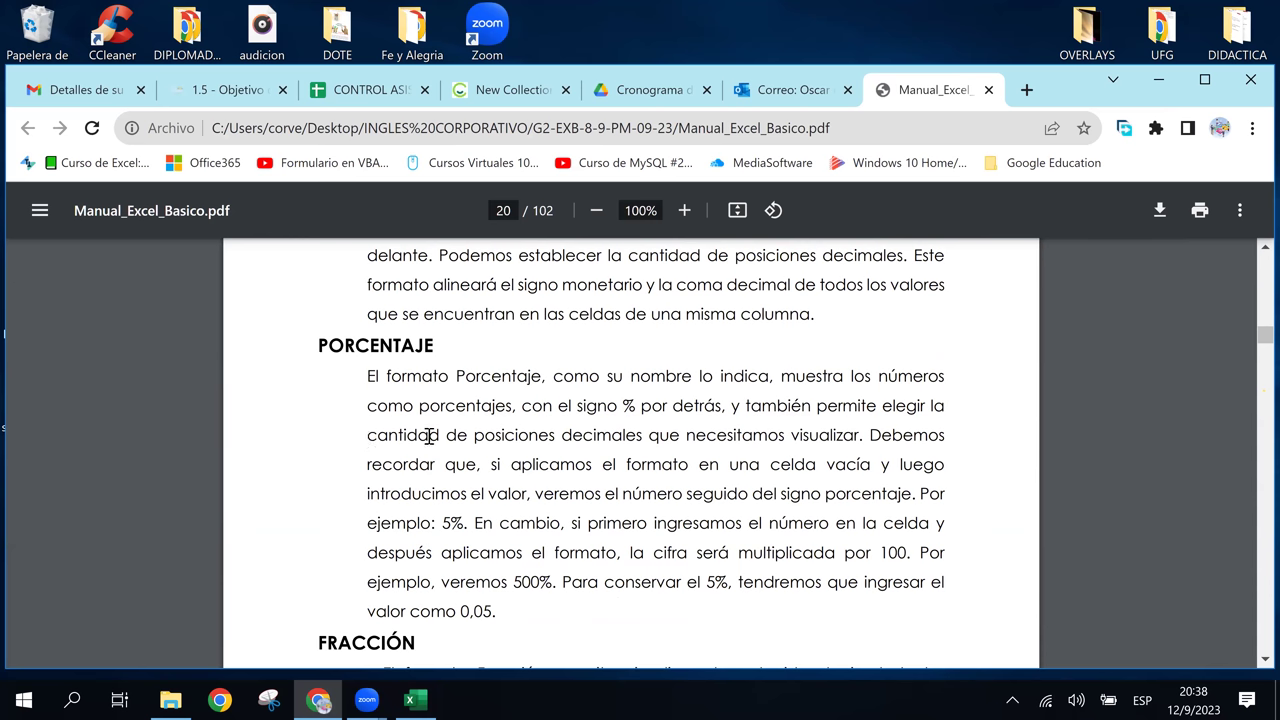
Enter 25, 35, 40 and 31.5 in I3:I6 and select the four new values.
click(418, 700)
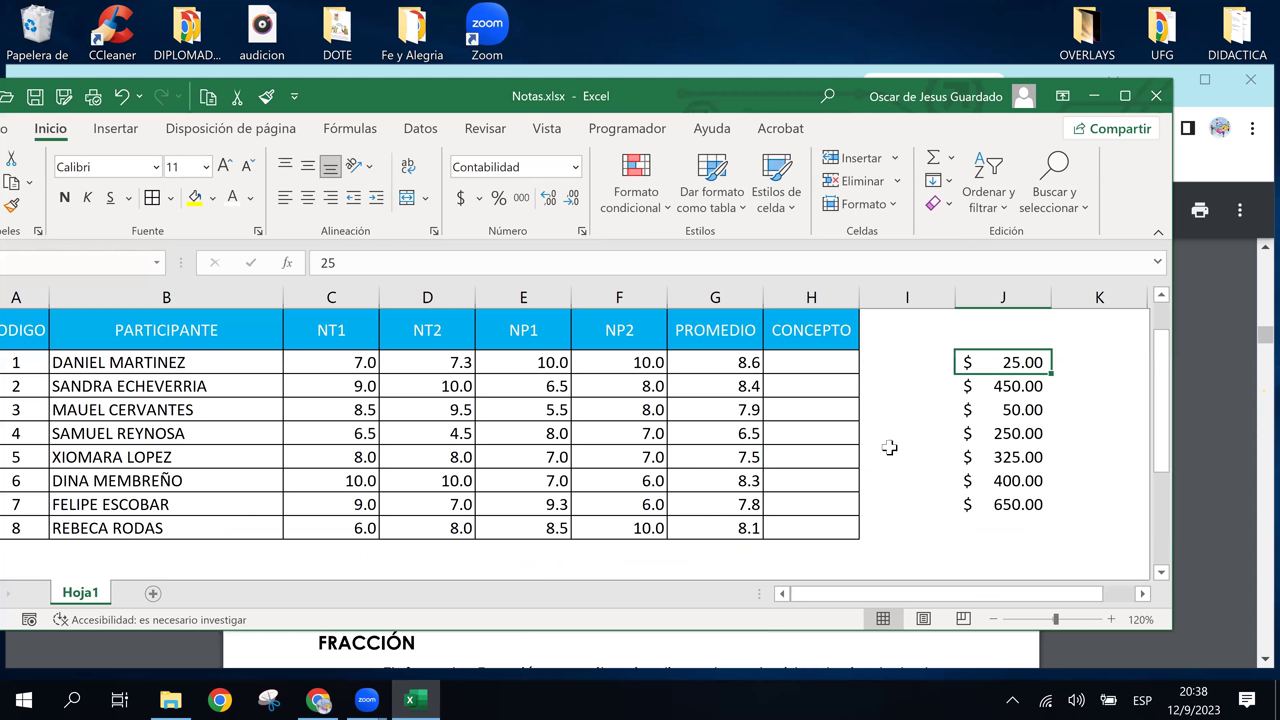
click(930, 369)
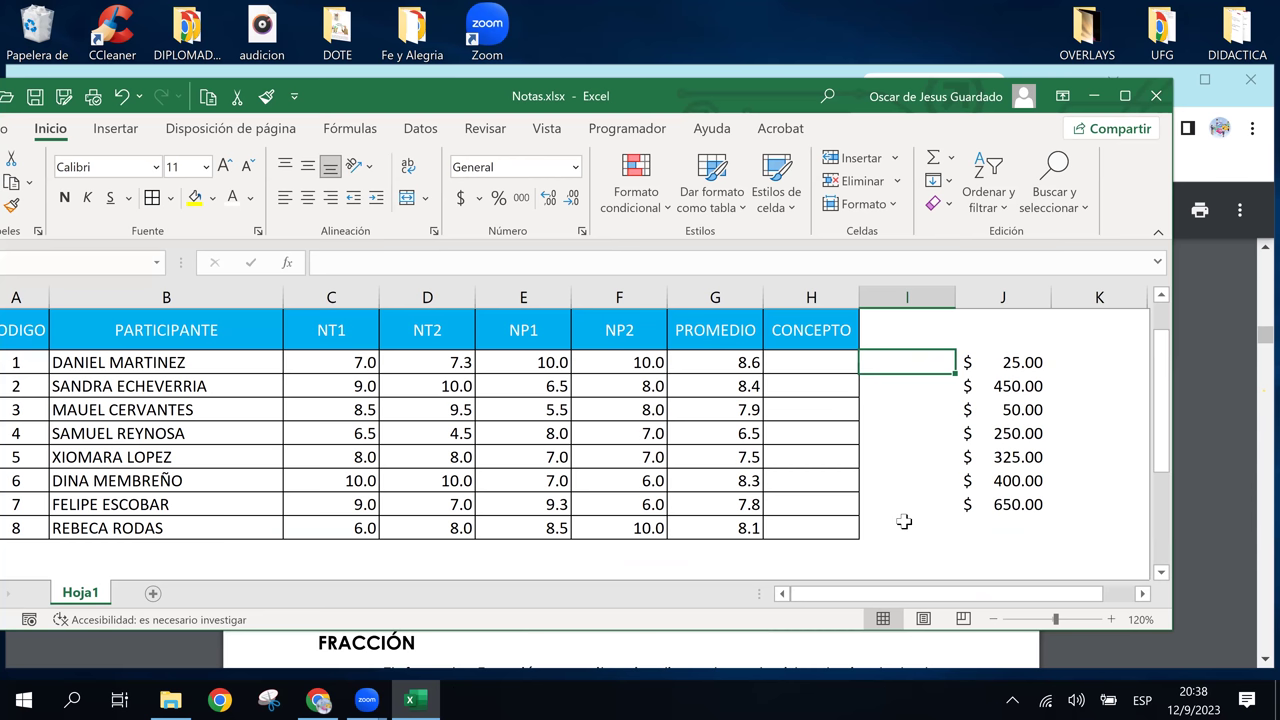
text(25)
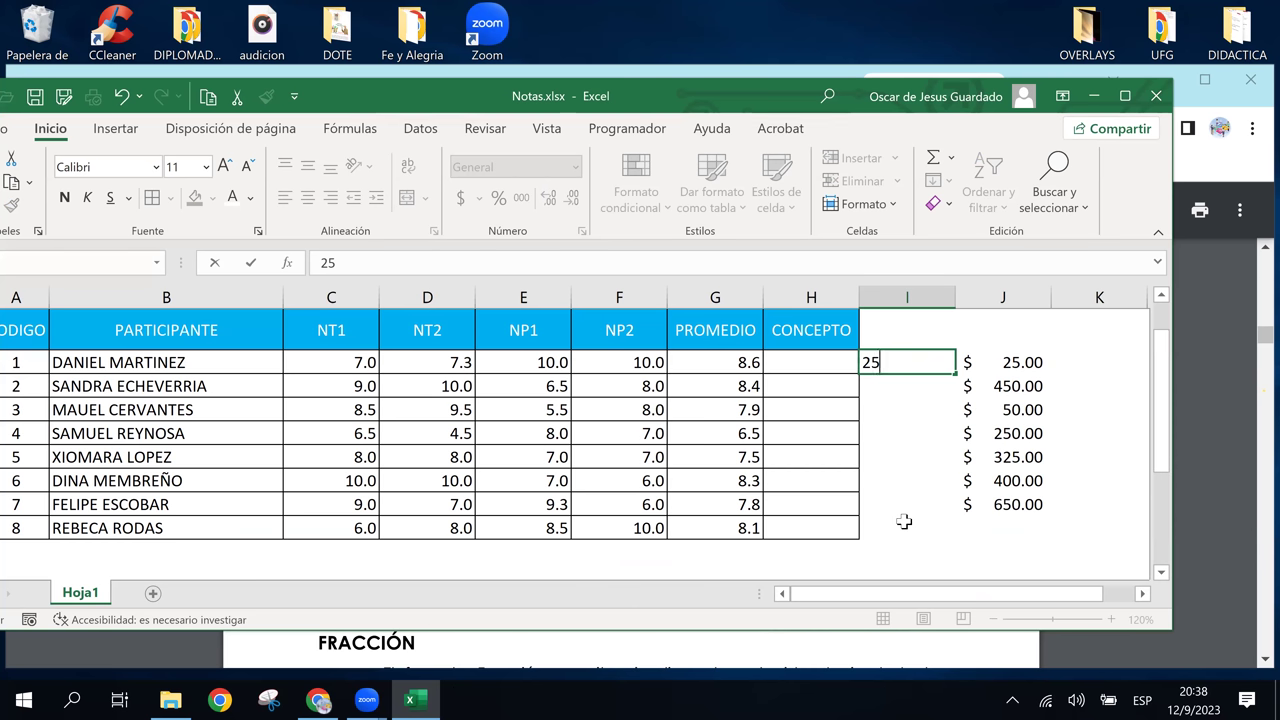
key(Return)
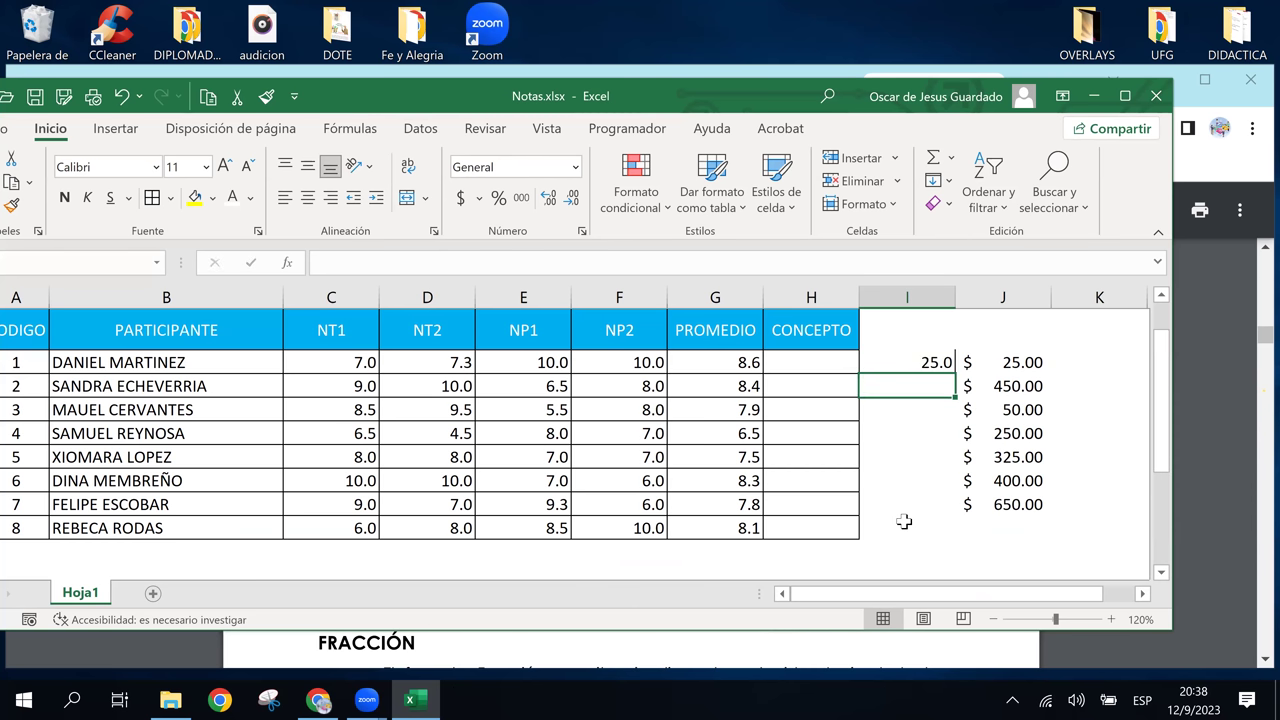
text(35)
key(Return)
text(40)
key(Return)
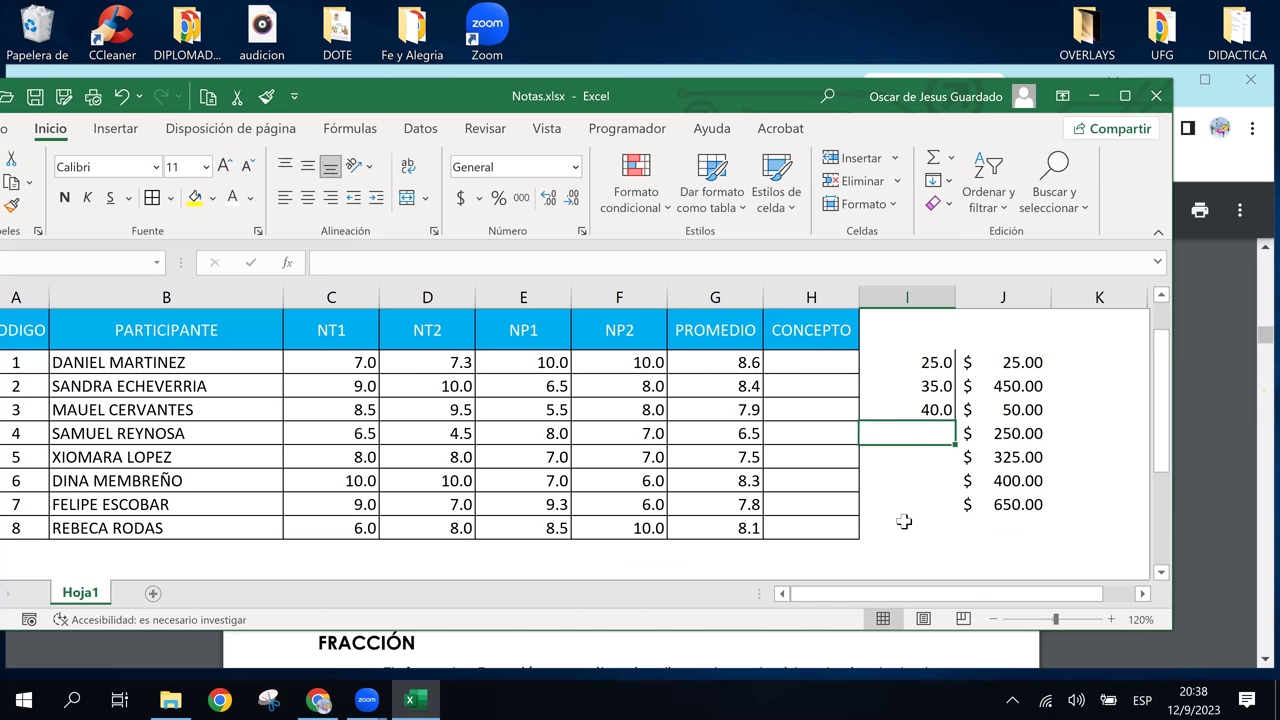
text(31.5)
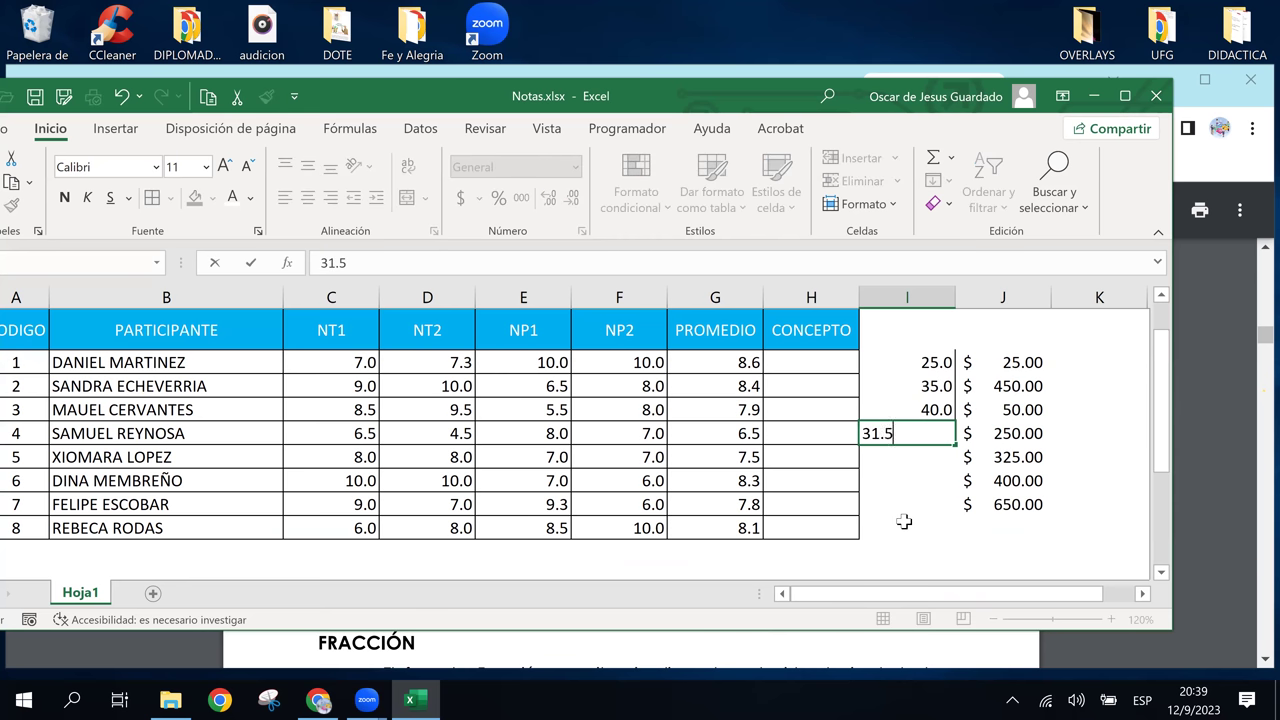
key(Return)
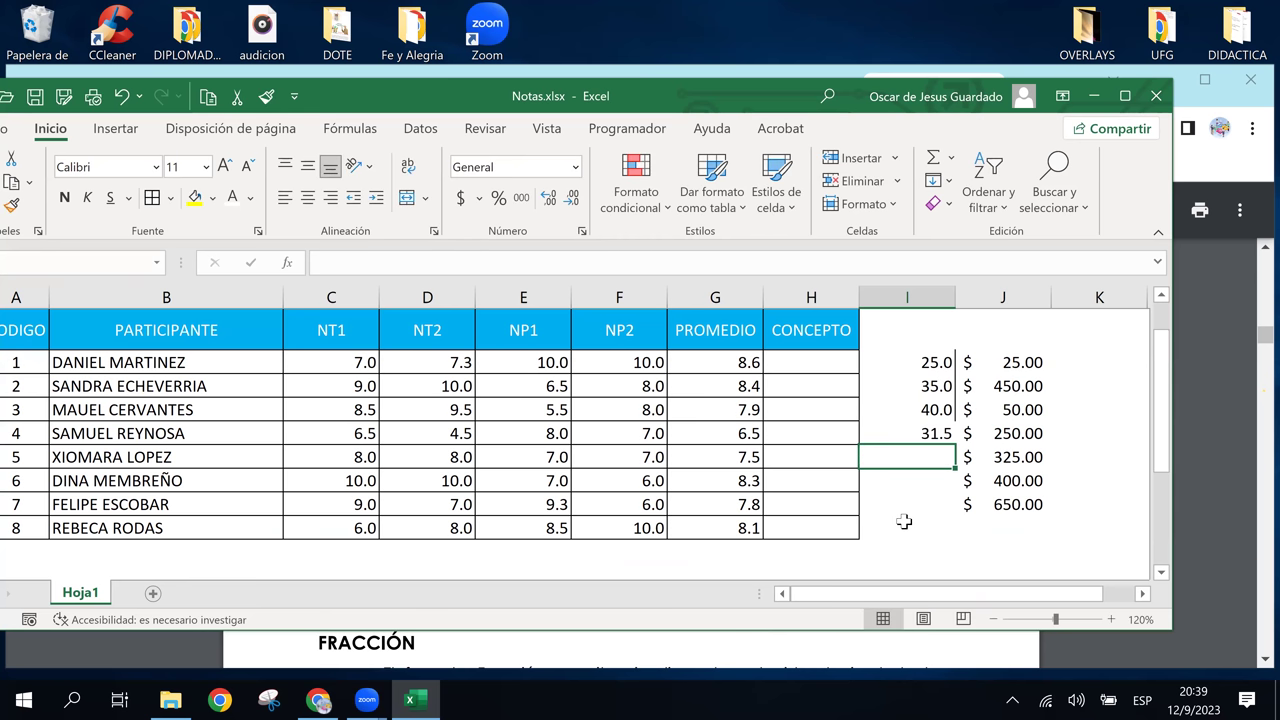
click(1024, 433)
click(1022, 506)
drag(930, 362, 944, 440)
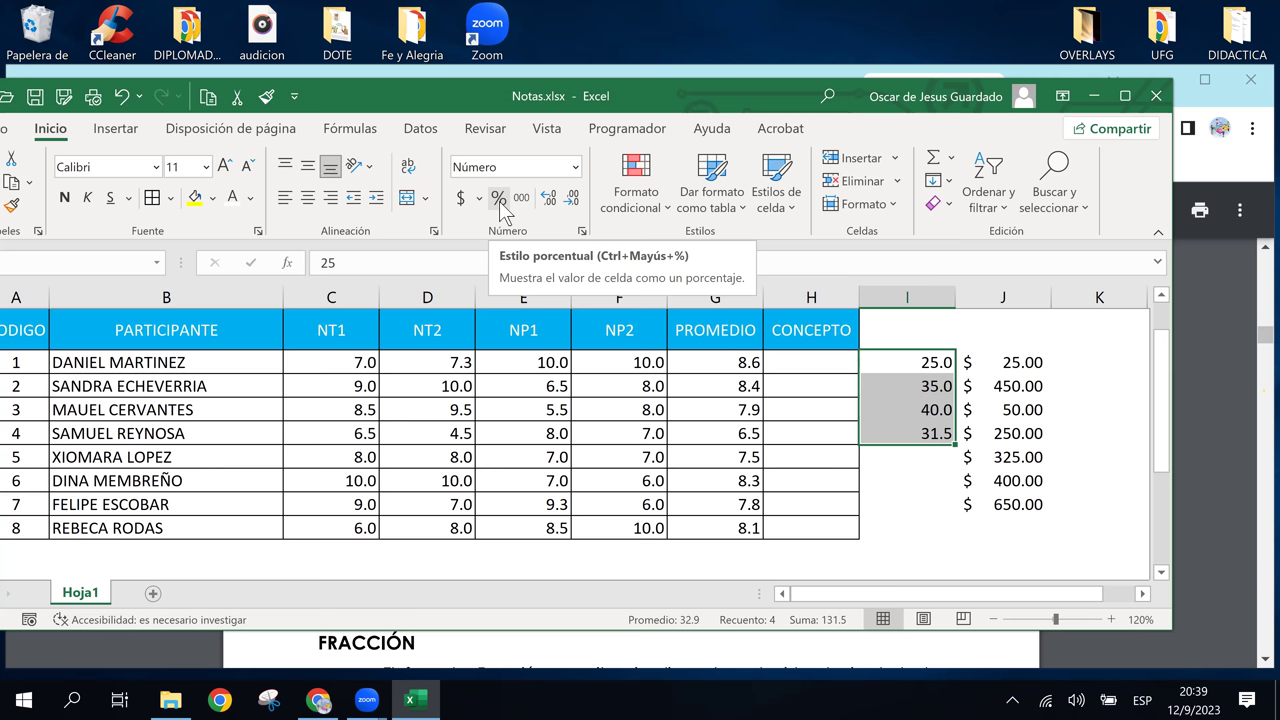
Apply Percent Style to the column I values so they read 2500%, 3500%, 4000% and 3150%.
click(499, 197)
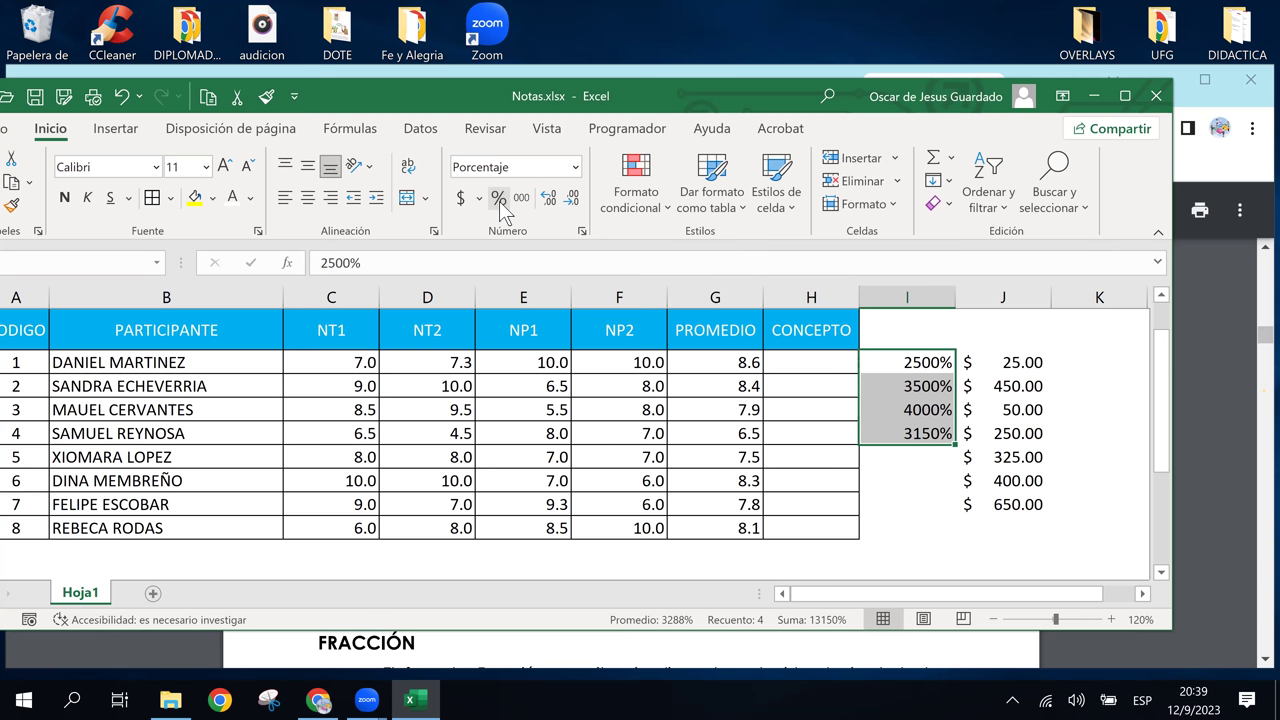
click(940, 363)
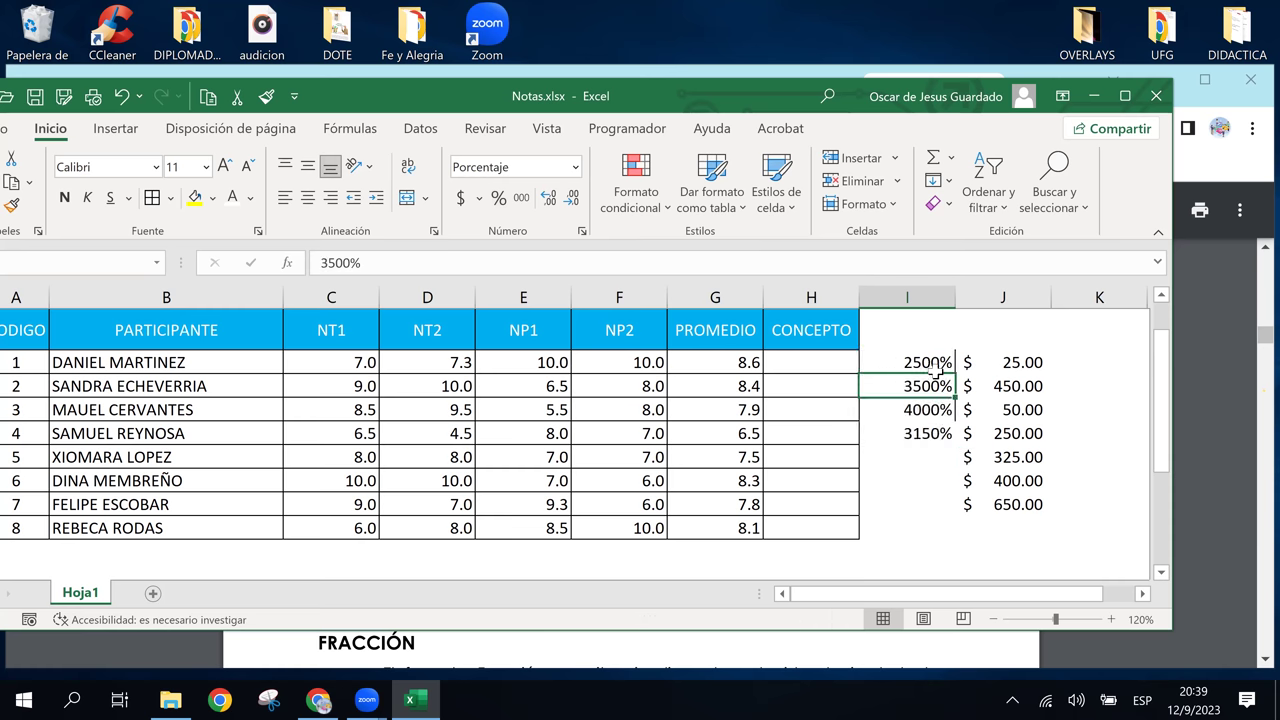
click(927, 430)
click(925, 385)
click(925, 360)
click(928, 388)
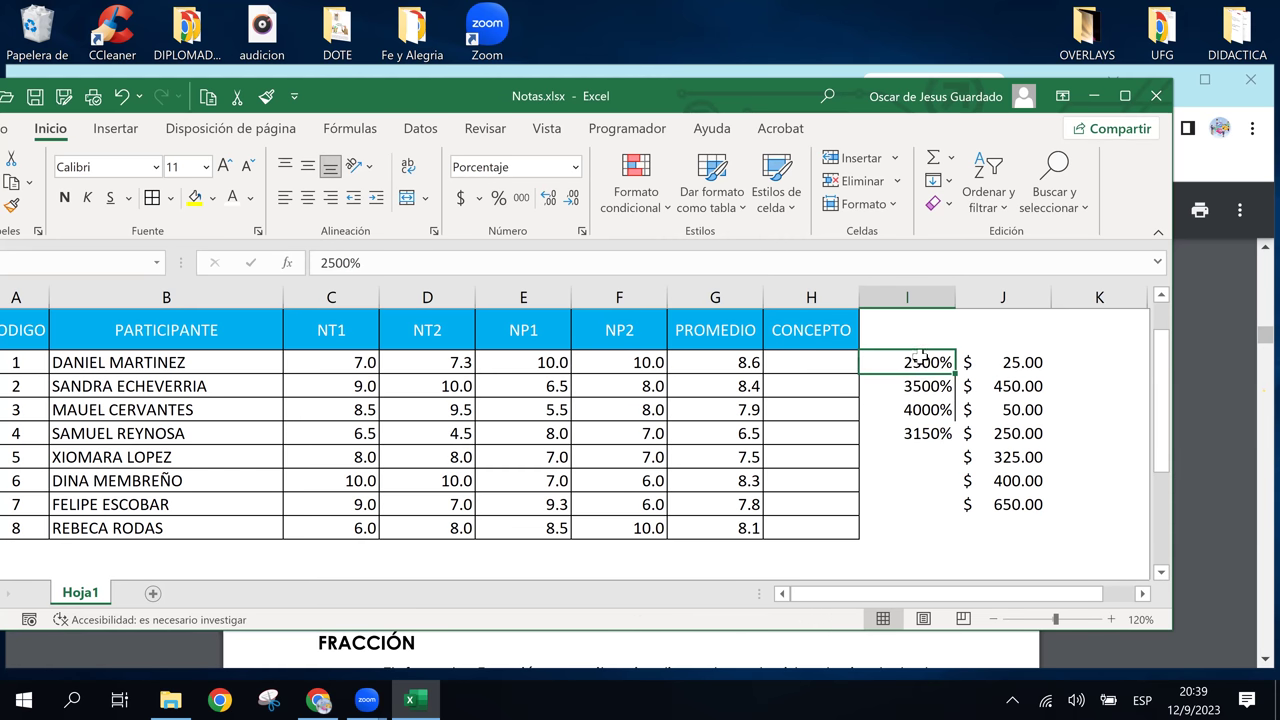
drag(920, 357, 913, 447)
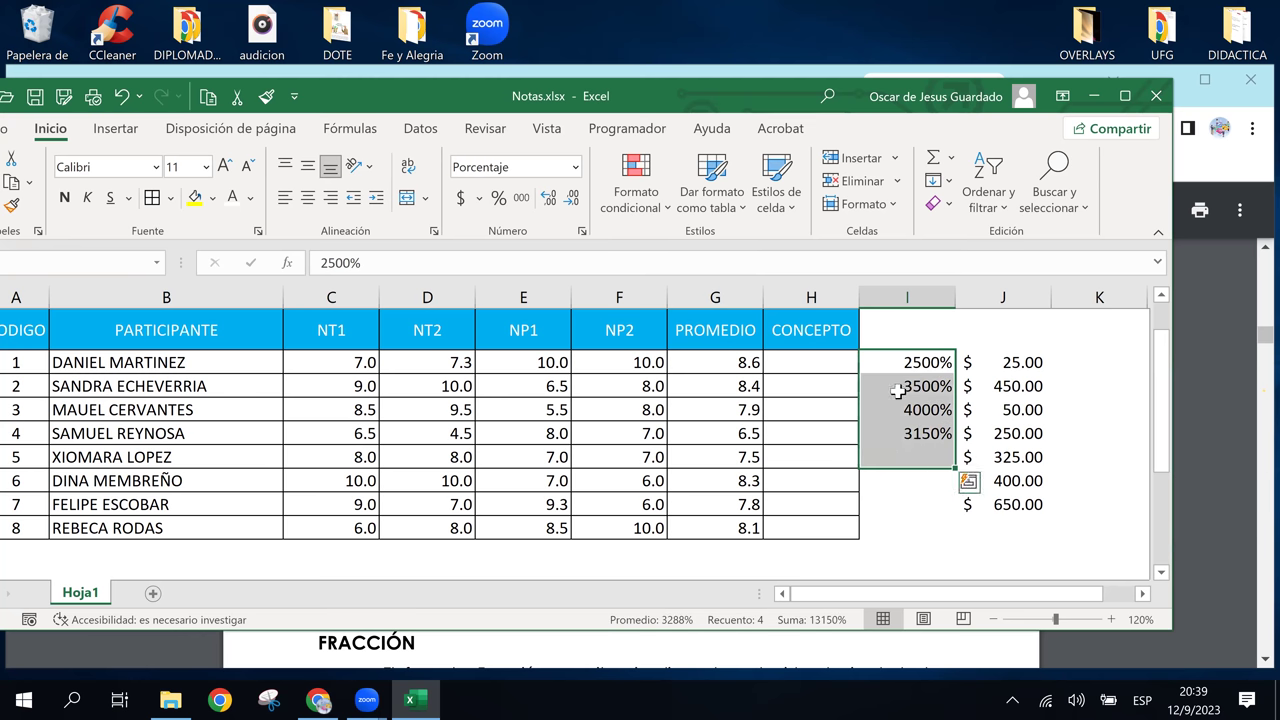
Apply the Número format to the column I values, then switch them to General.
click(576, 167)
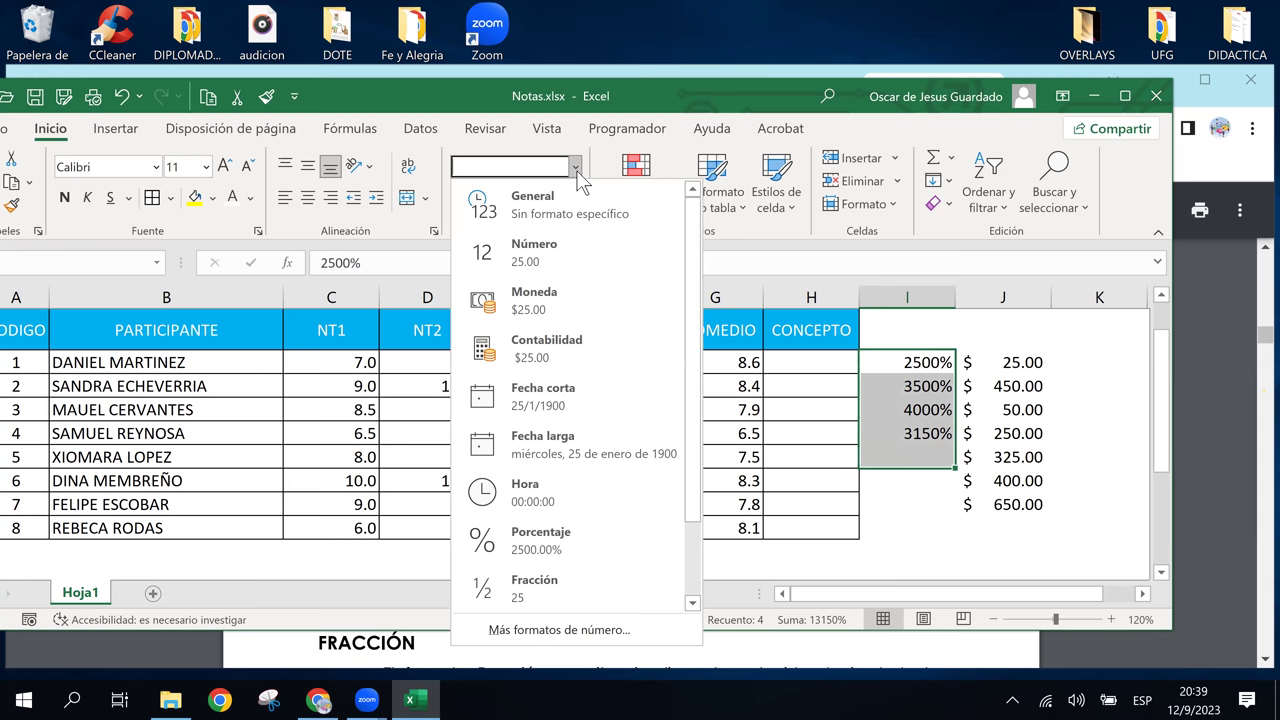
click(558, 251)
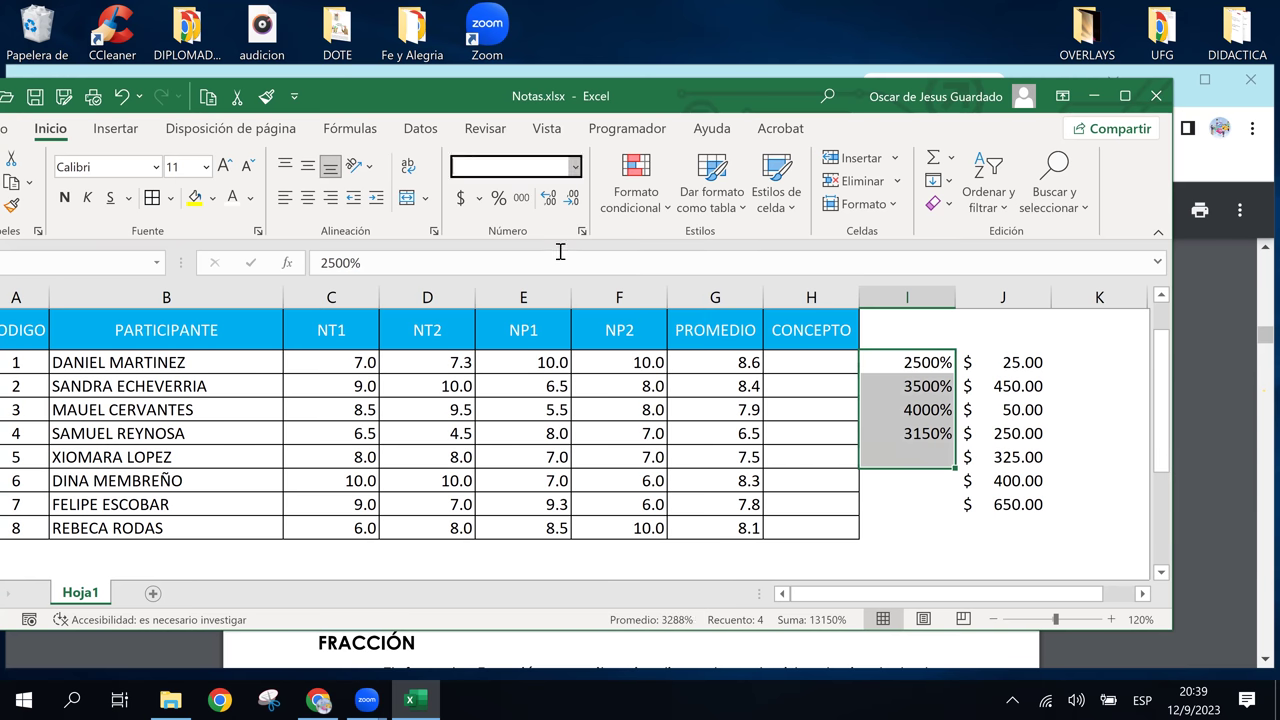
click(575, 167)
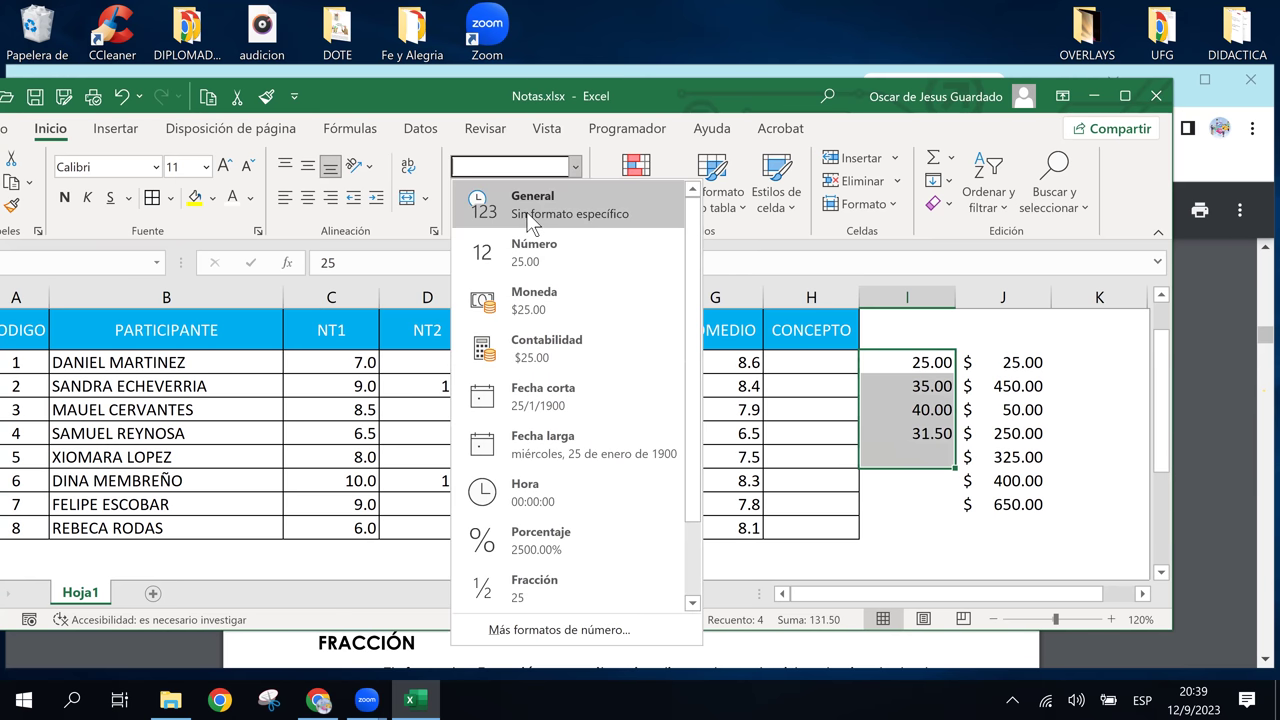
click(529, 210)
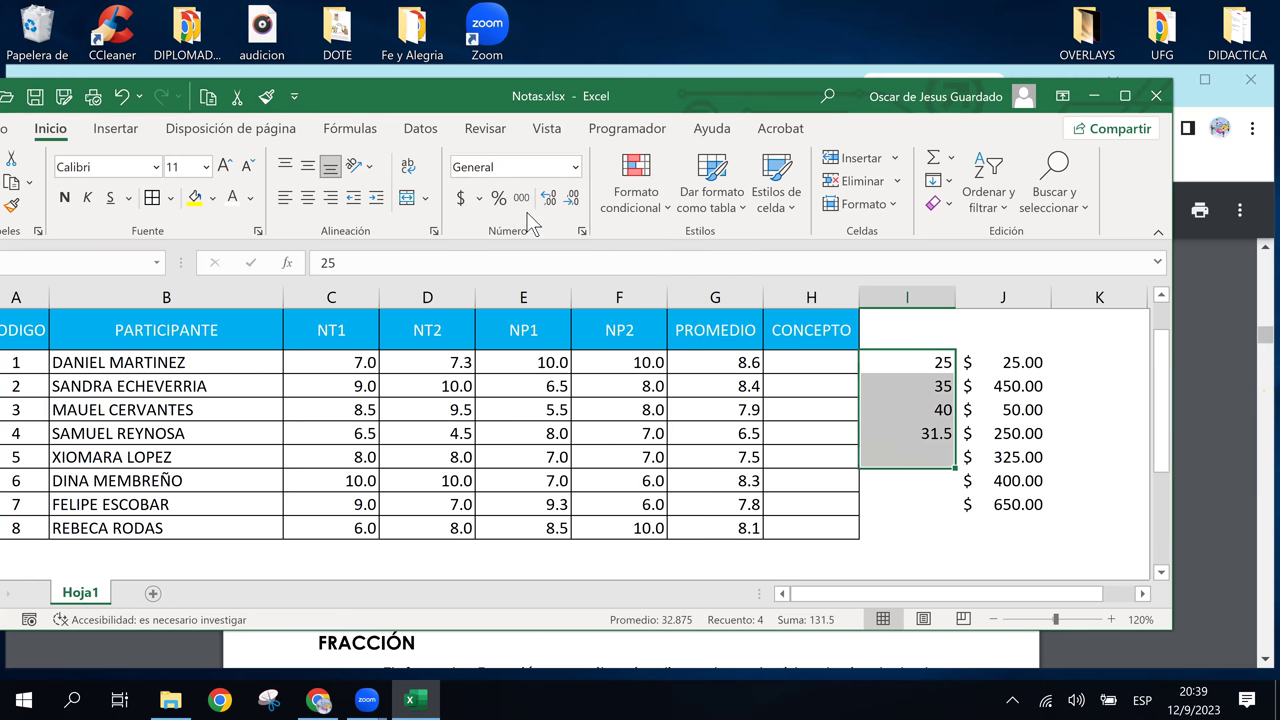
Check the column I cells now read 25, 35, 40 and 31.5.
click(921, 416)
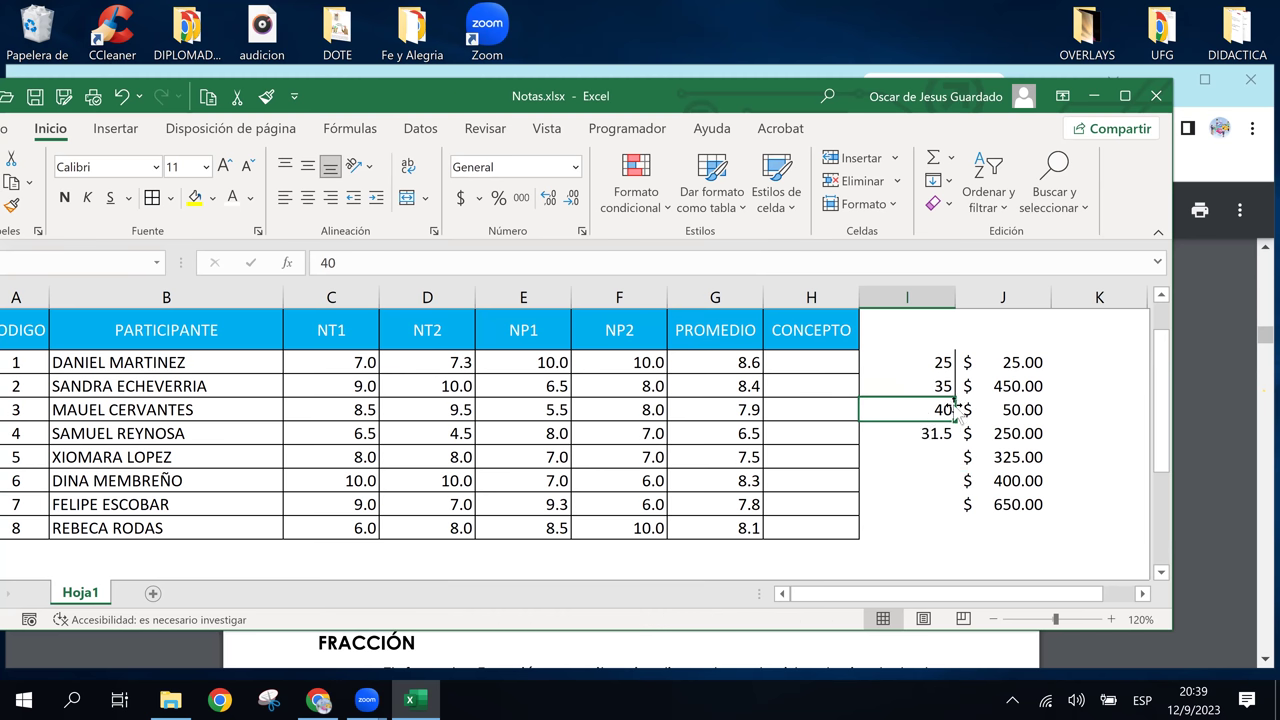
click(930, 382)
click(938, 409)
click(927, 364)
click(923, 407)
click(929, 365)
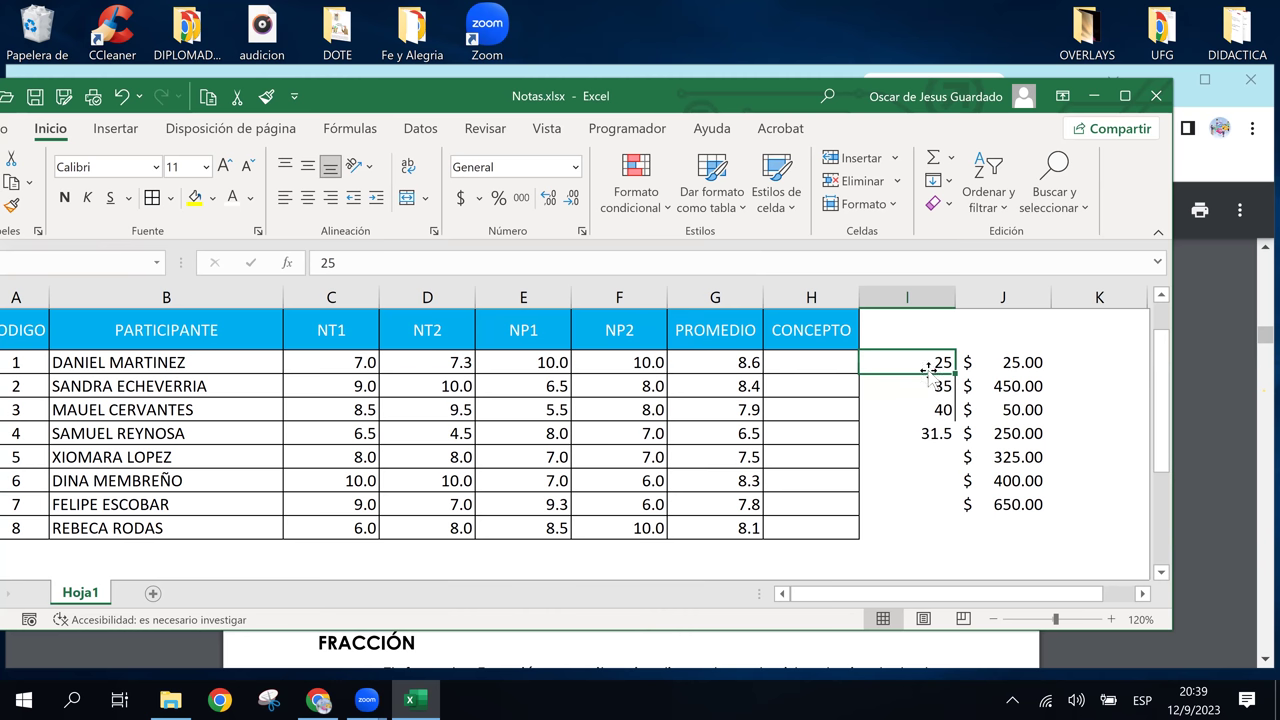
click(925, 410)
click(938, 462)
click(943, 432)
click(944, 392)
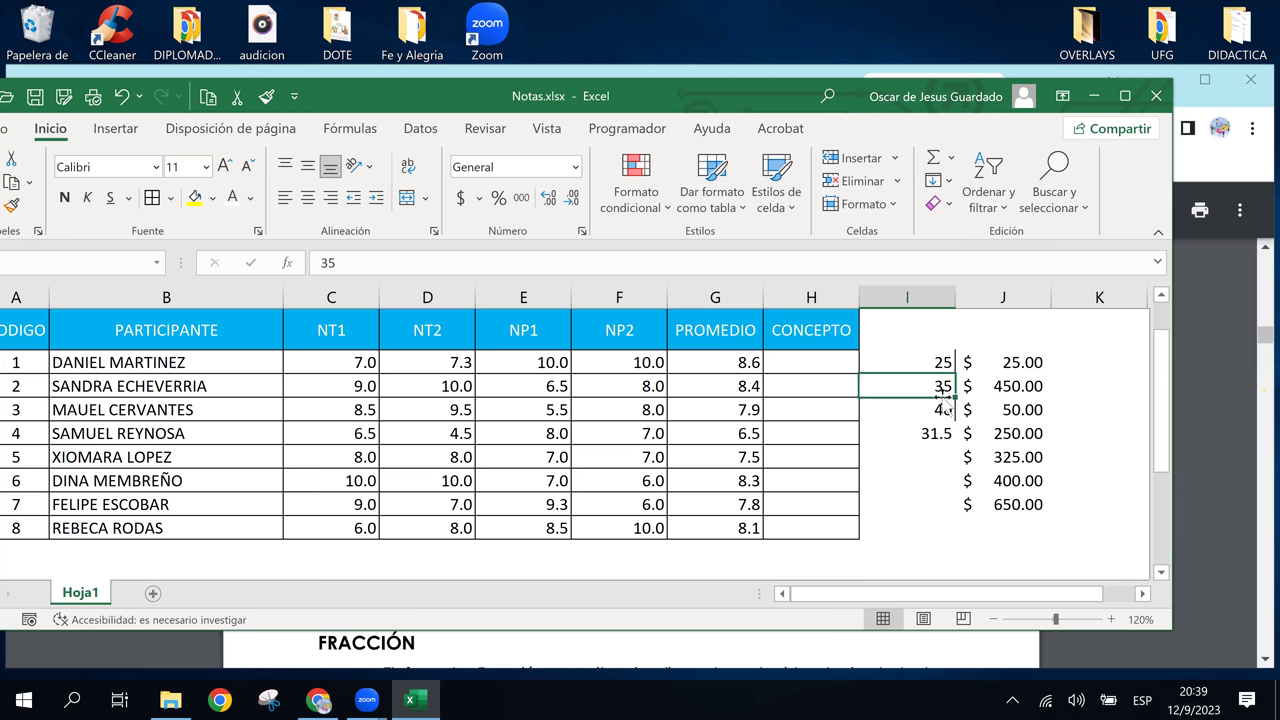
Compare with an NP2 grade and recheck the values 35, 40 and 25.
click(628, 409)
click(930, 386)
click(936, 406)
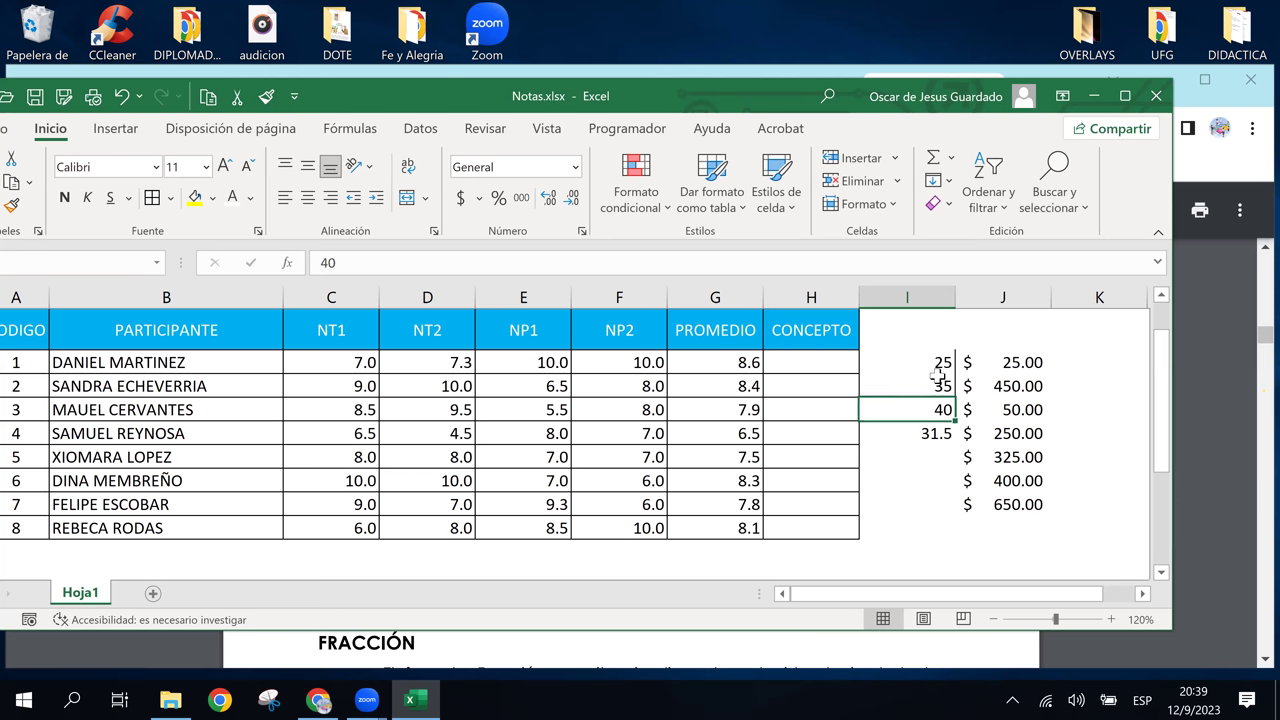
click(937, 363)
click(940, 457)
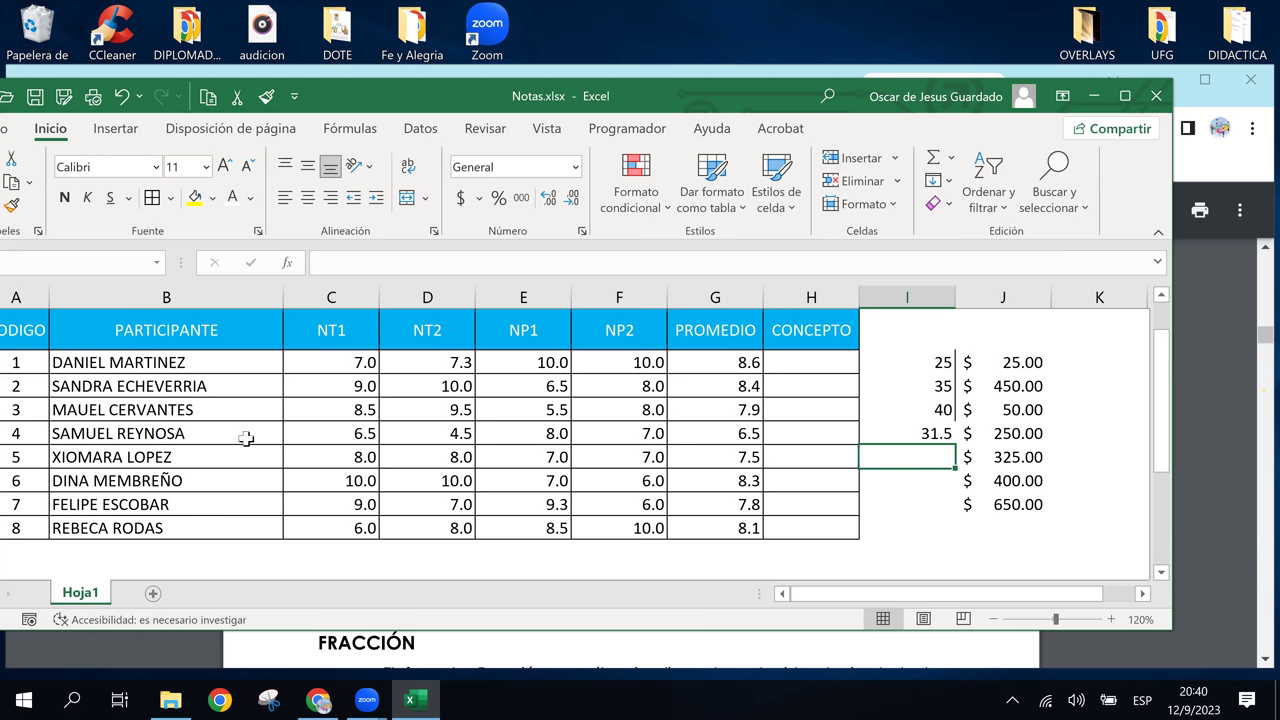
click(412, 700)
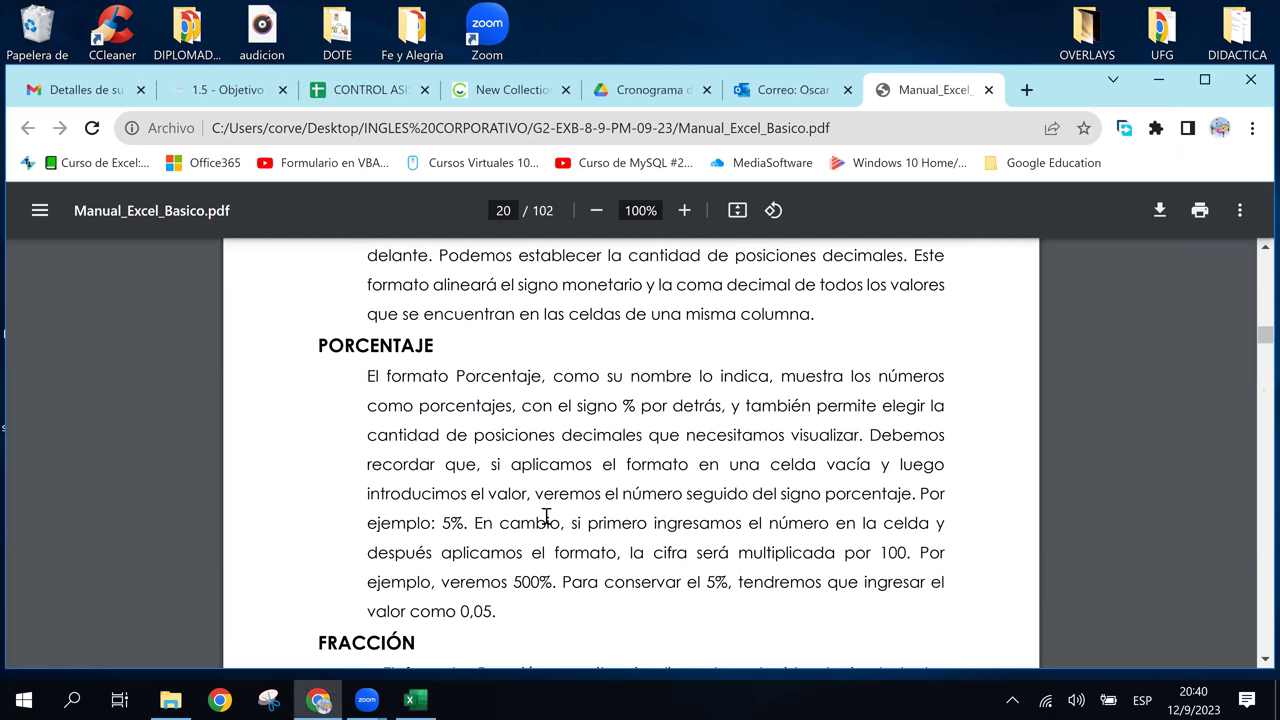
scroll(546, 516, down, 2)
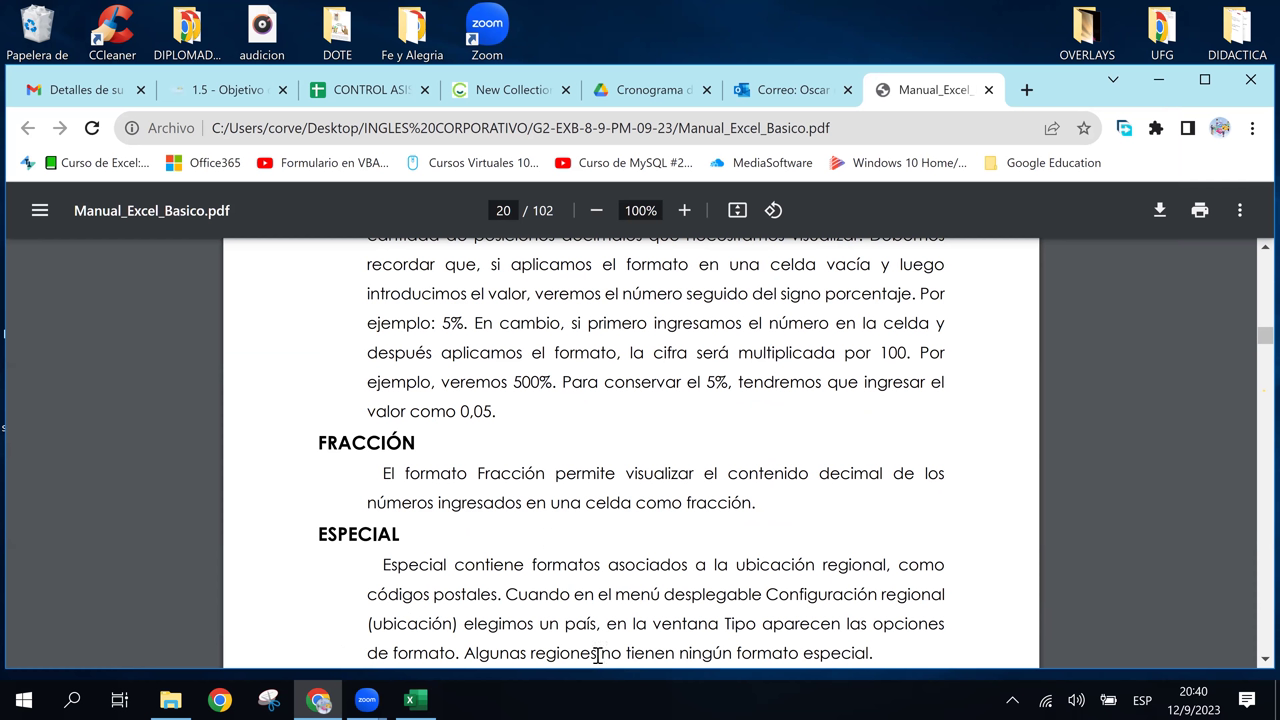
click(415, 700)
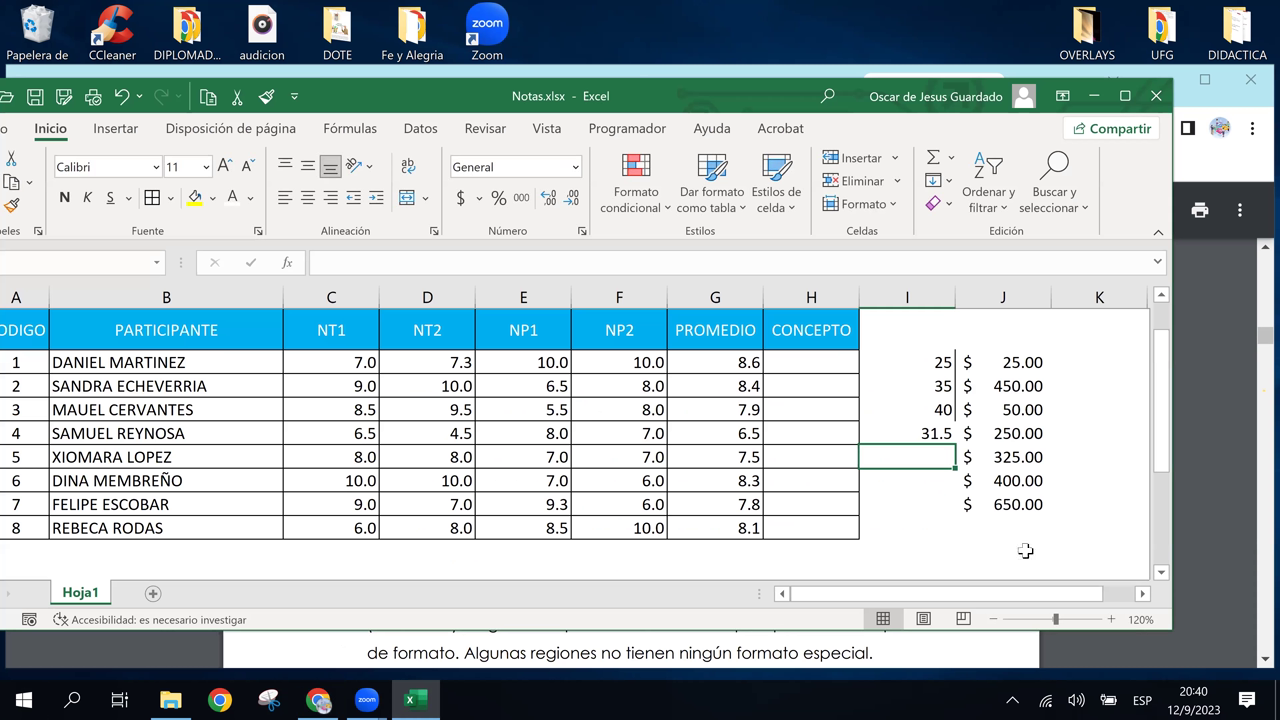
Narrow column K and enter 0.25 in cell L3.
click(1142, 593)
click(1142, 594)
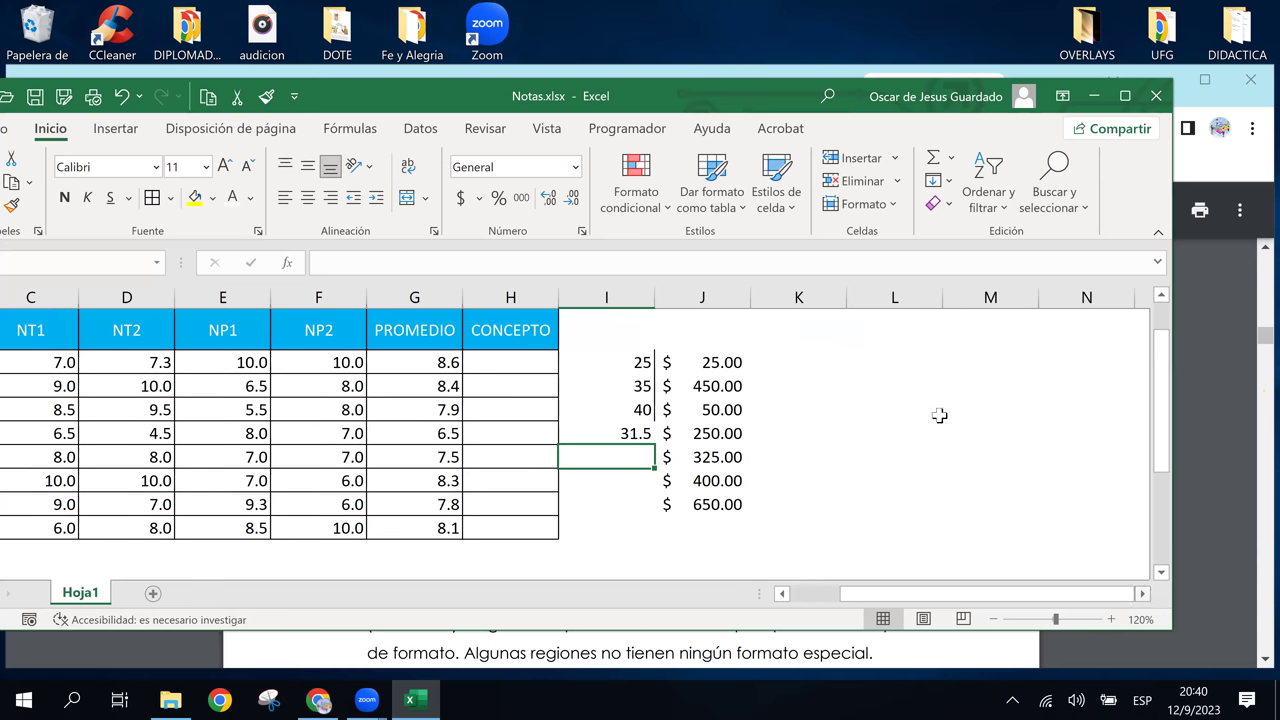
click(850, 362)
drag(847, 304, 777, 304)
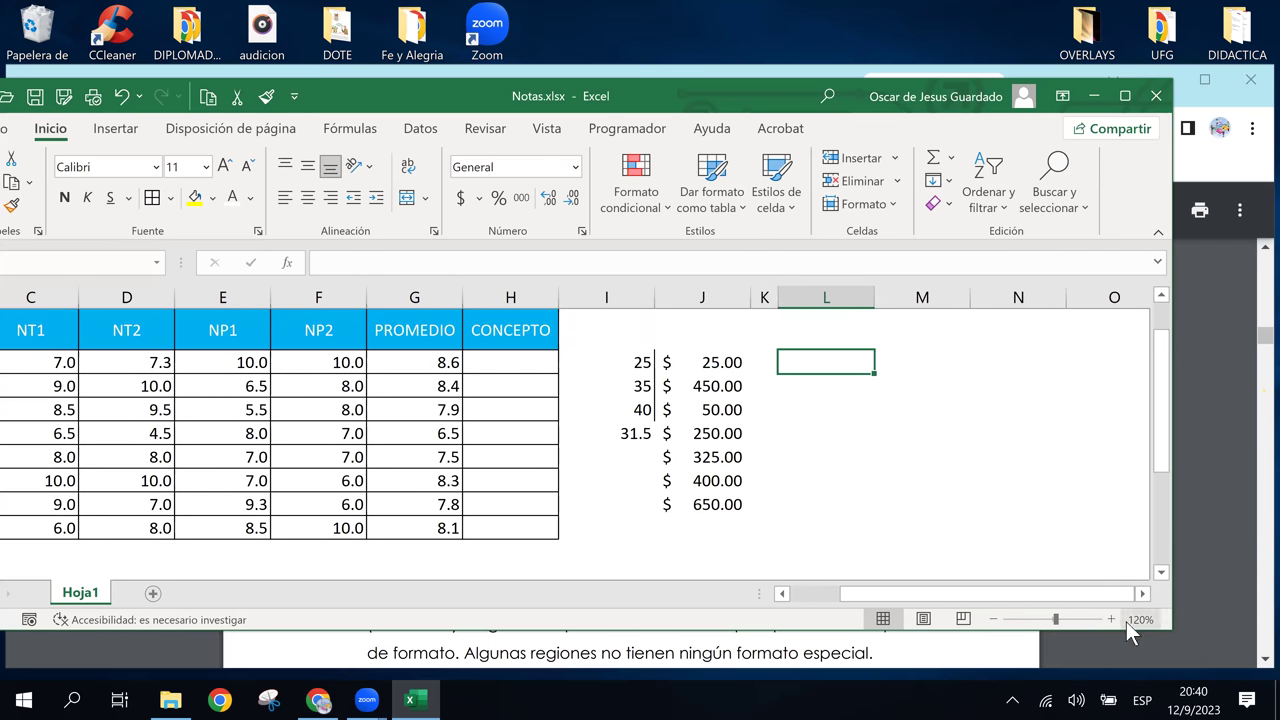
text(0.25)
key(Return)
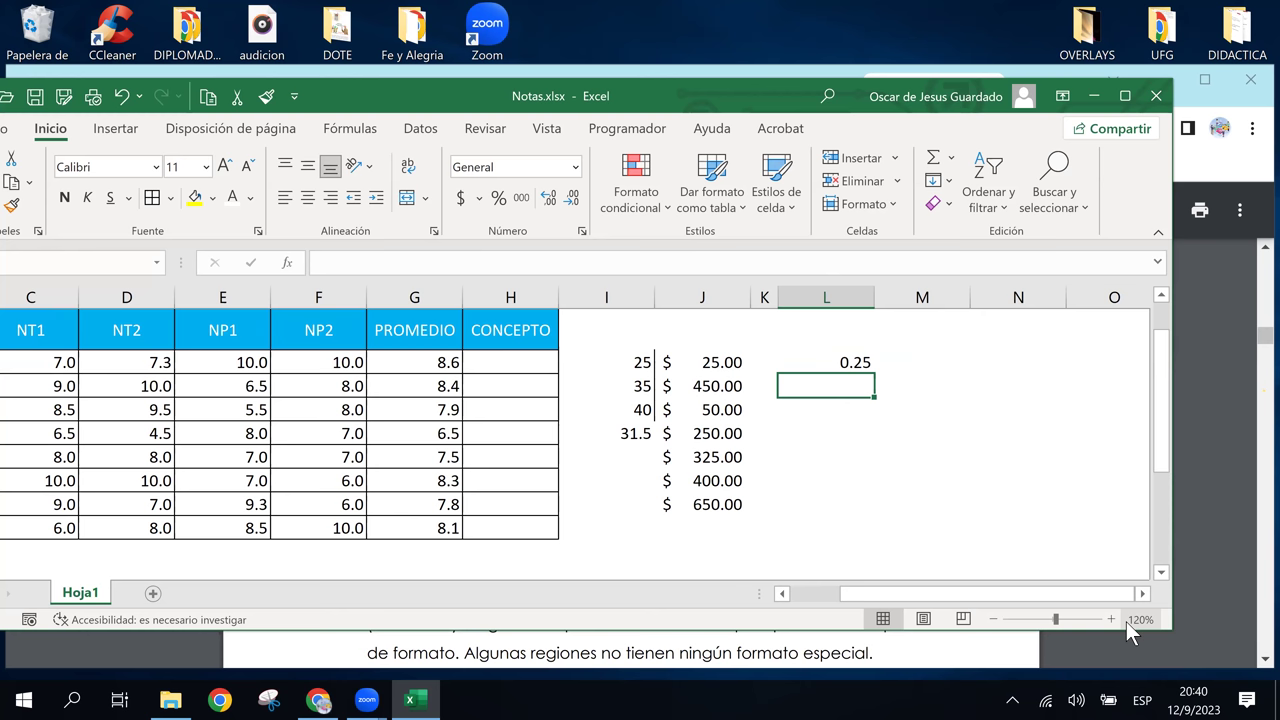
text(0.50)
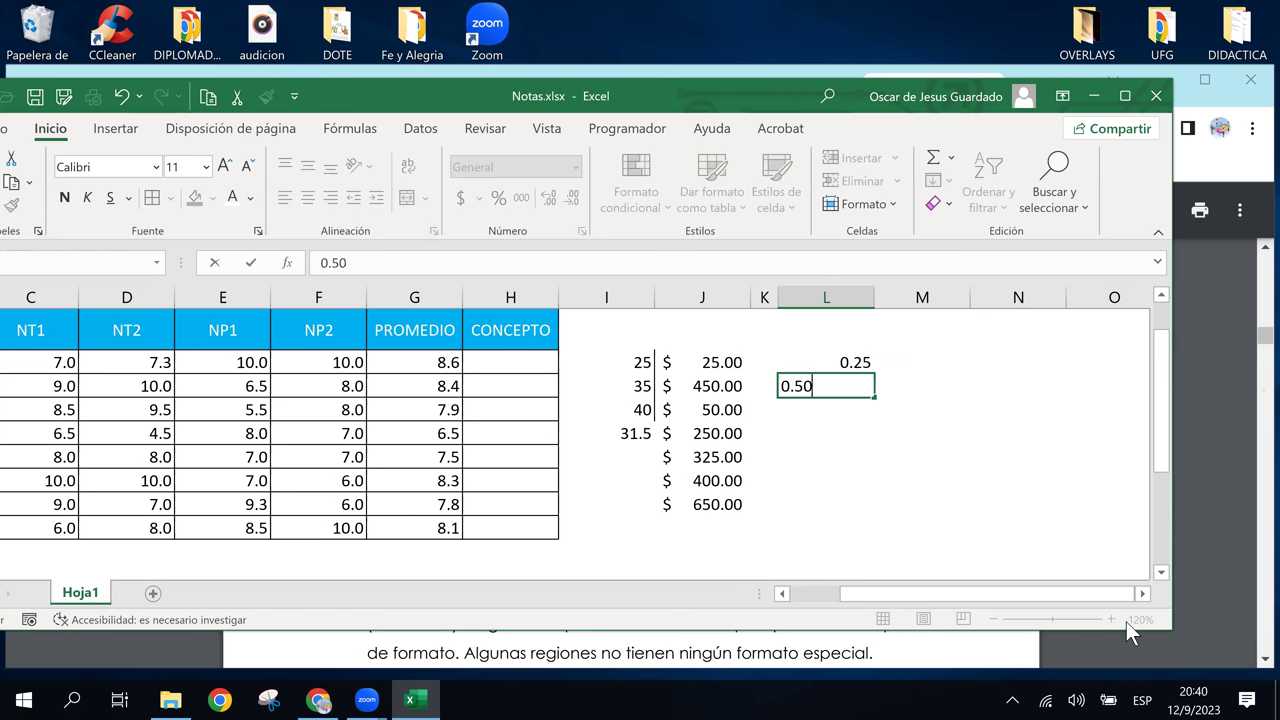
key(Return)
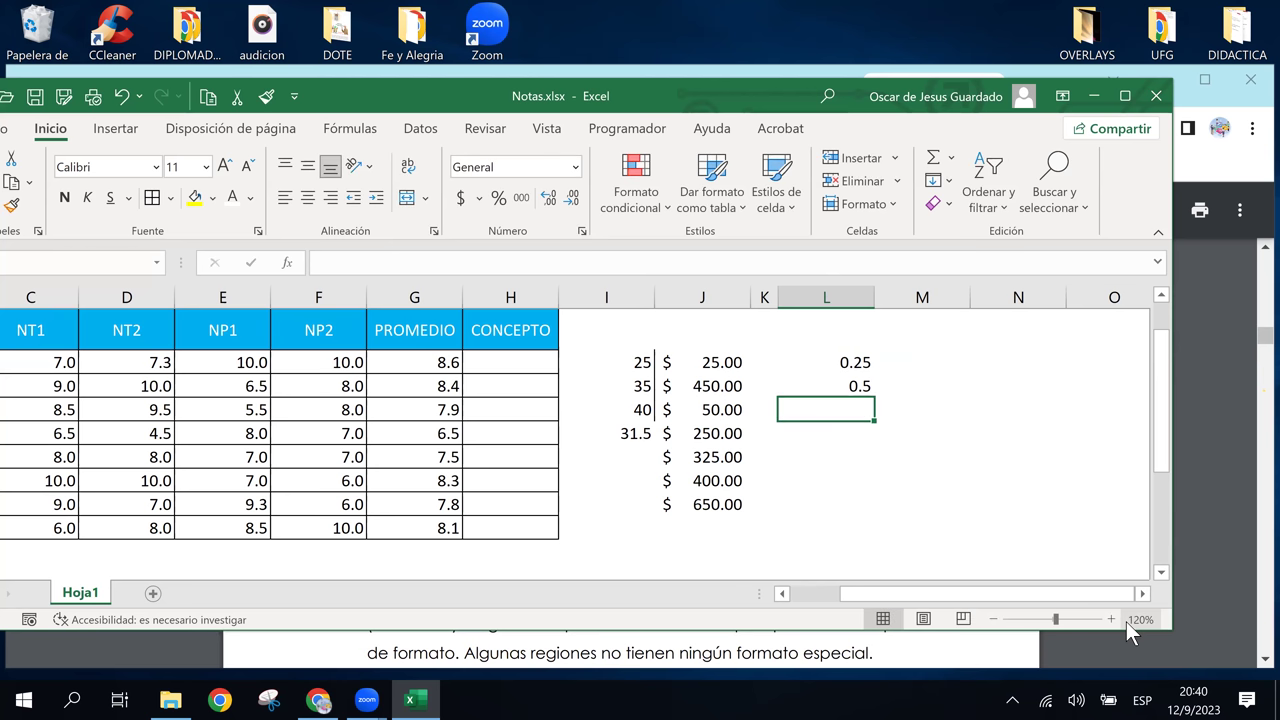
text(.75)
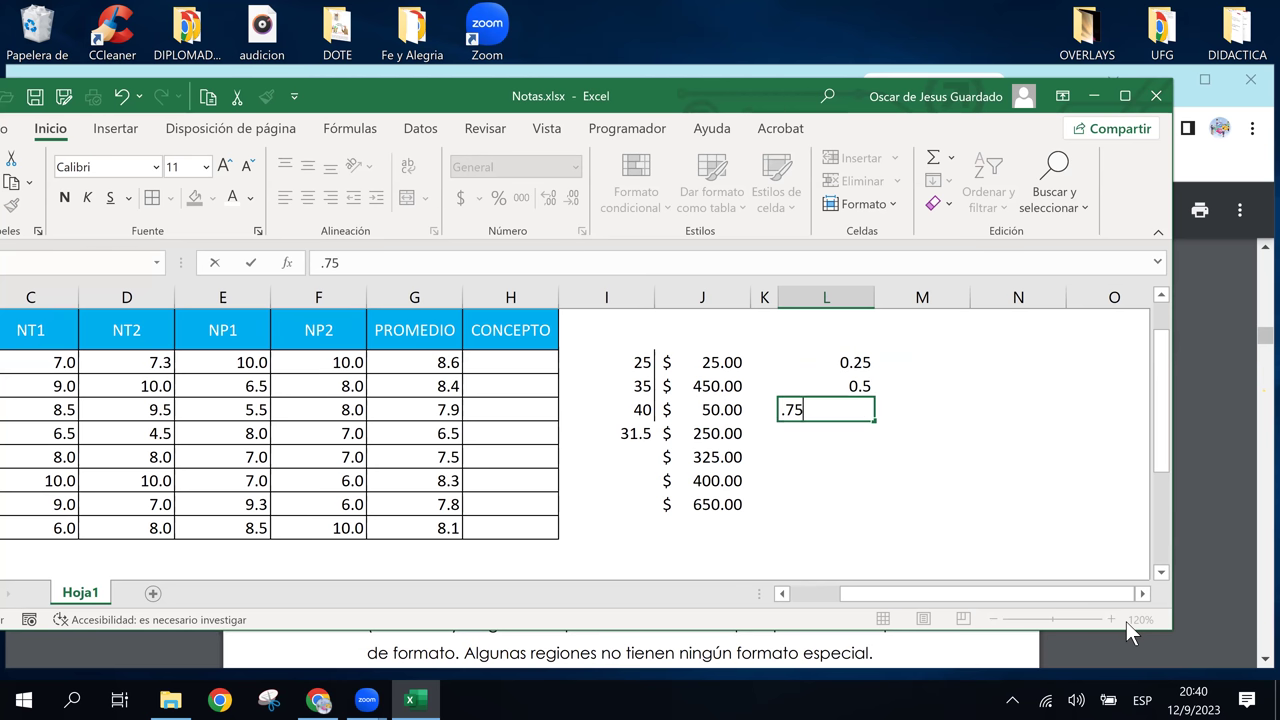
key(Return)
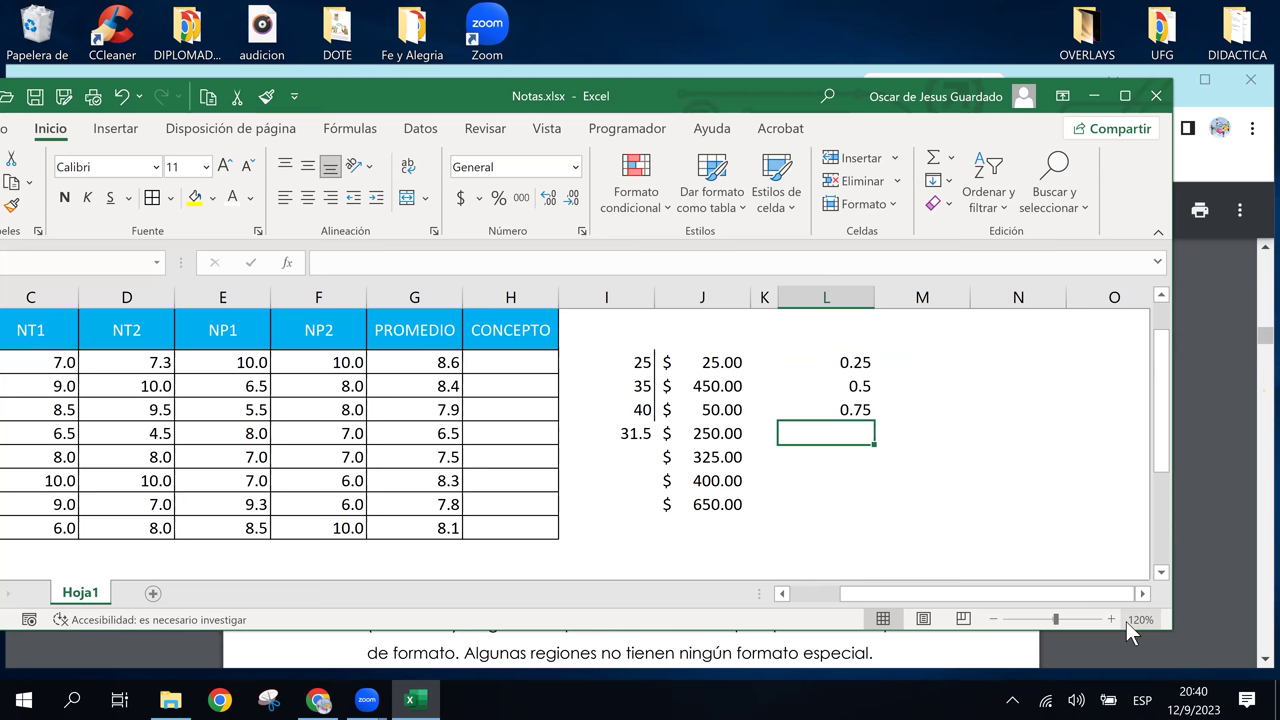
text(1)
key(Return)
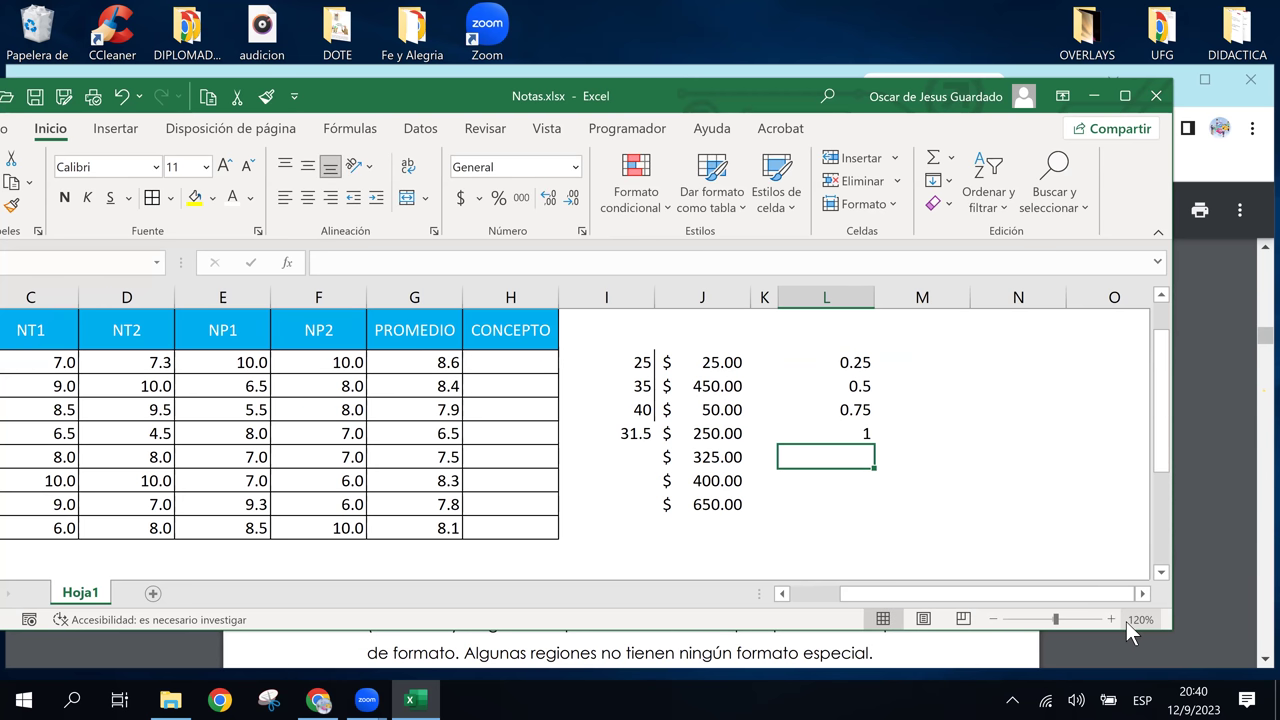
click(880, 362)
click(856, 362)
click(862, 436)
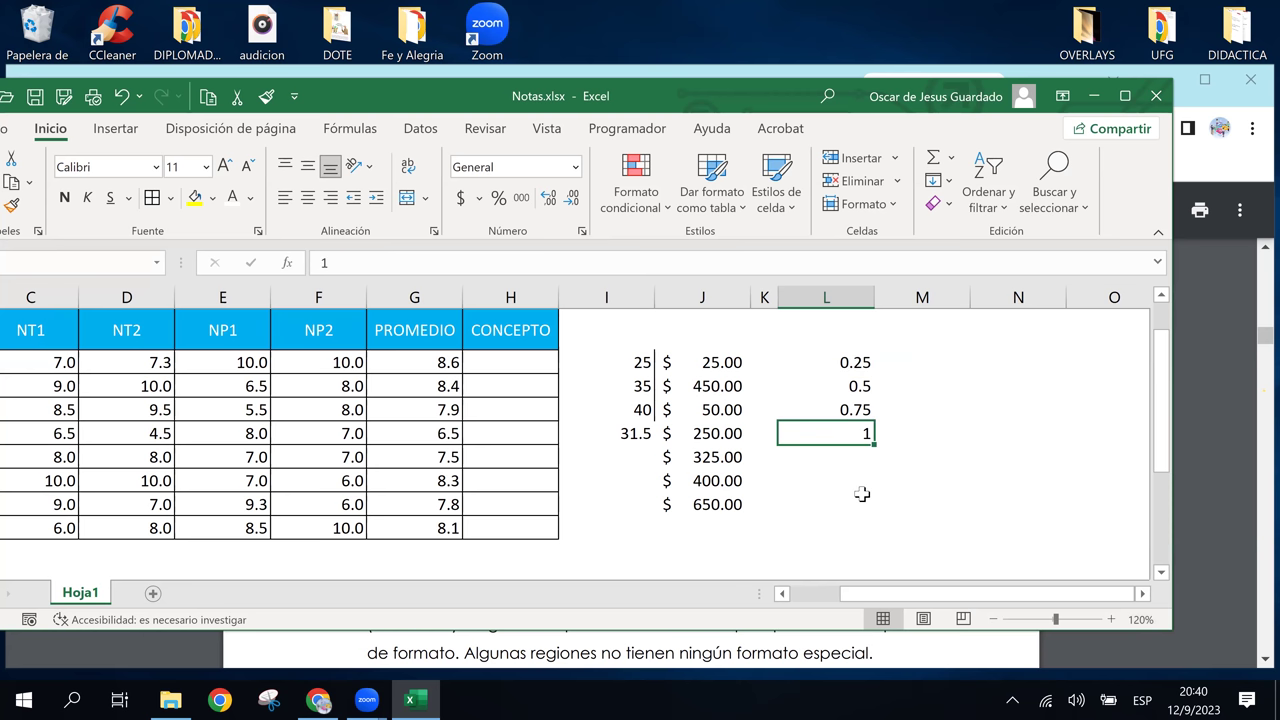
click(840, 390)
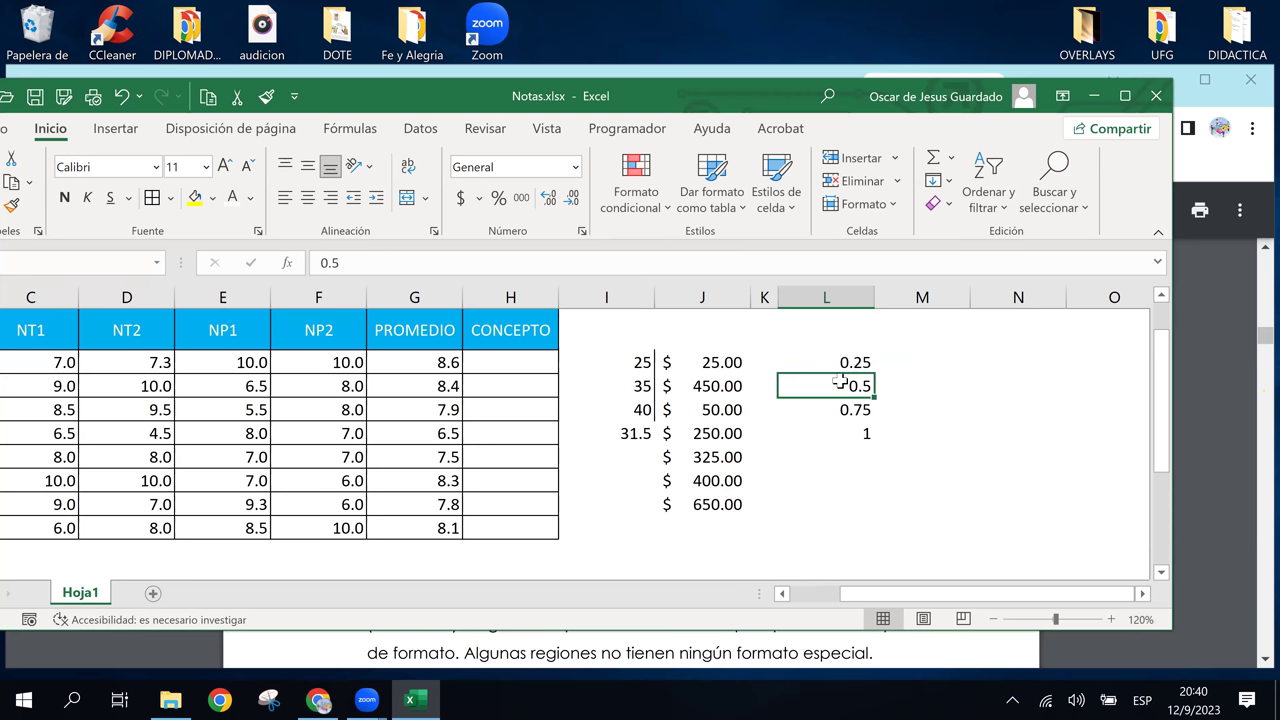
Apply the Fracción format to the four column L values.
drag(845, 363, 841, 436)
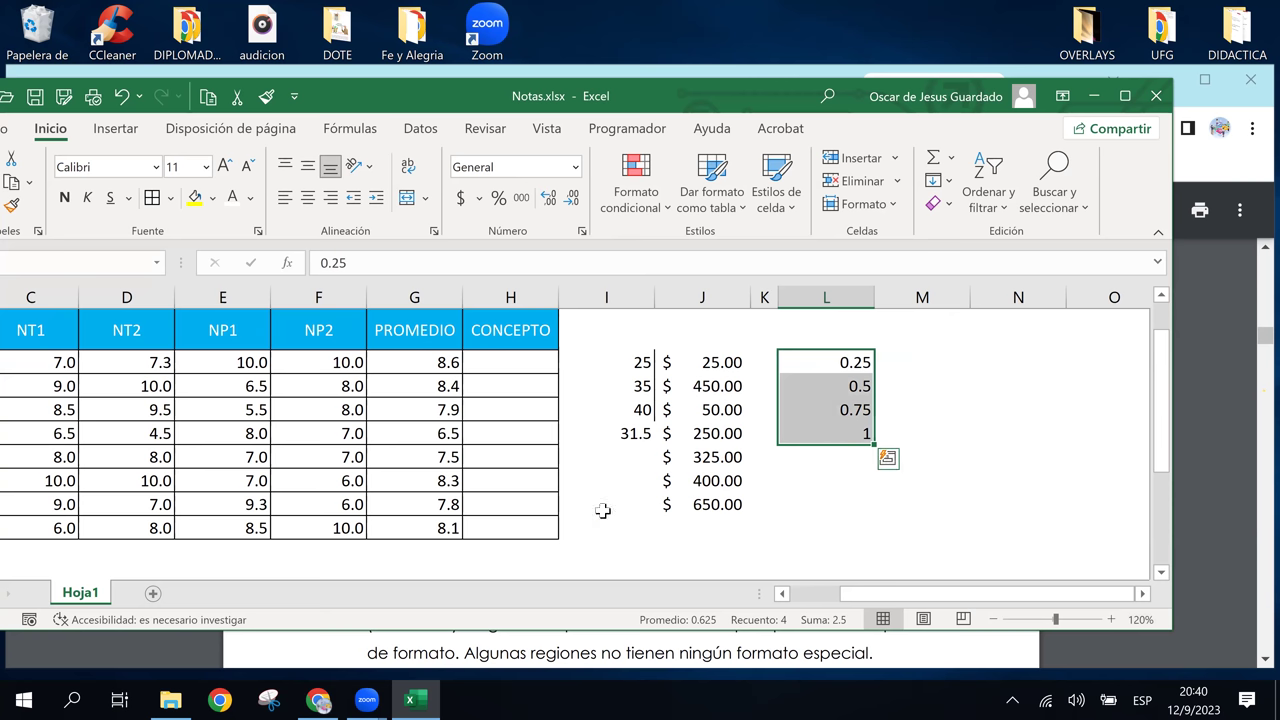
click(576, 170)
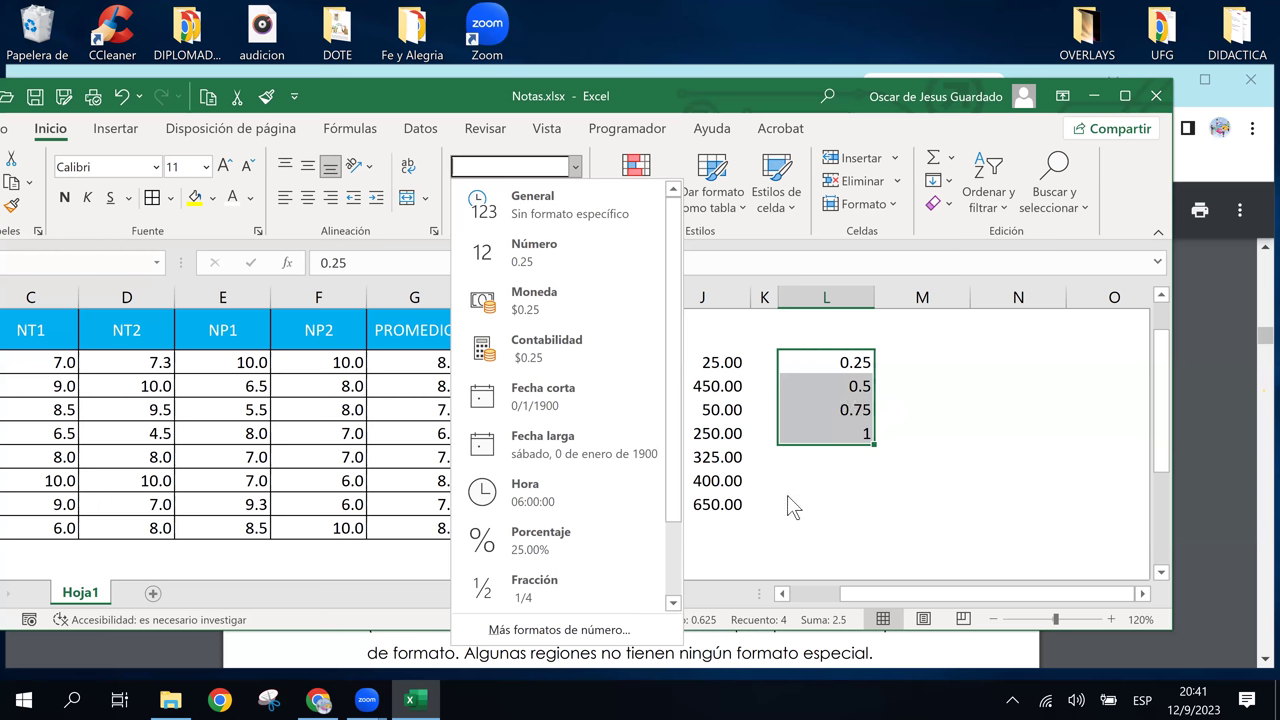
click(550, 590)
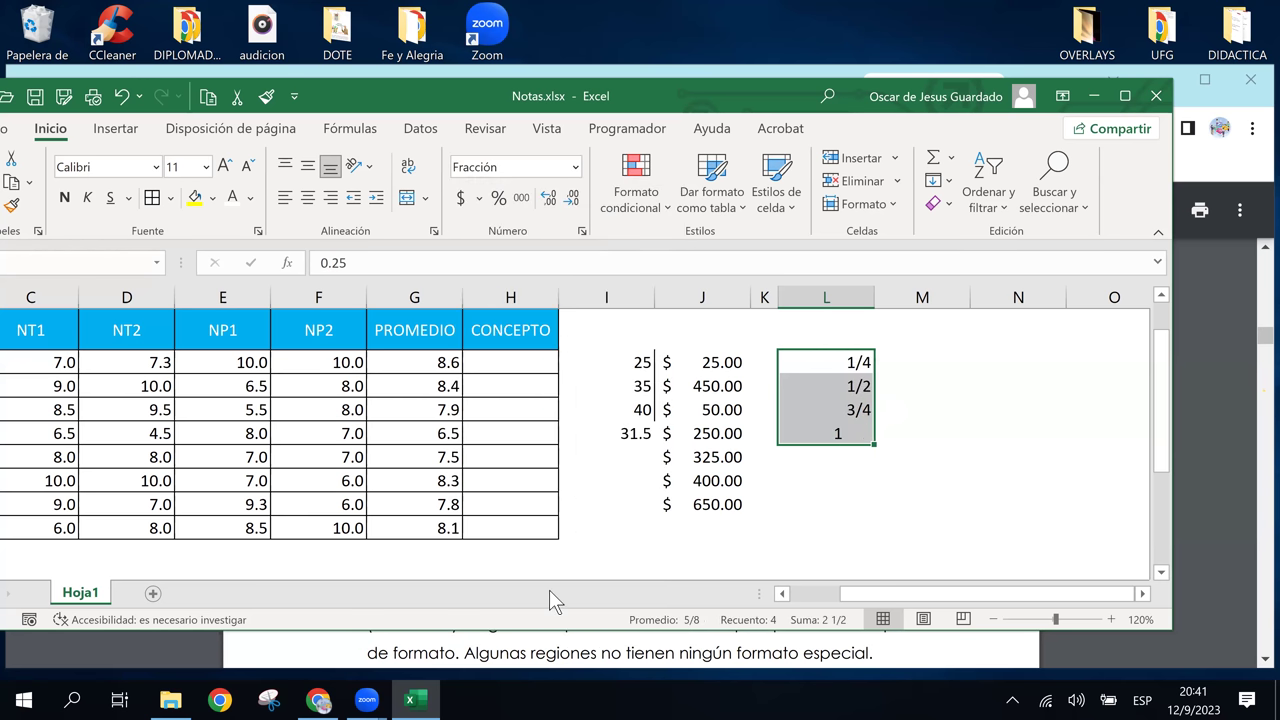
Inspect the stored values behind 1/4, 1/2, 3/4 and 1, then reselect them.
click(845, 431)
click(848, 411)
click(845, 362)
click(843, 386)
click(846, 408)
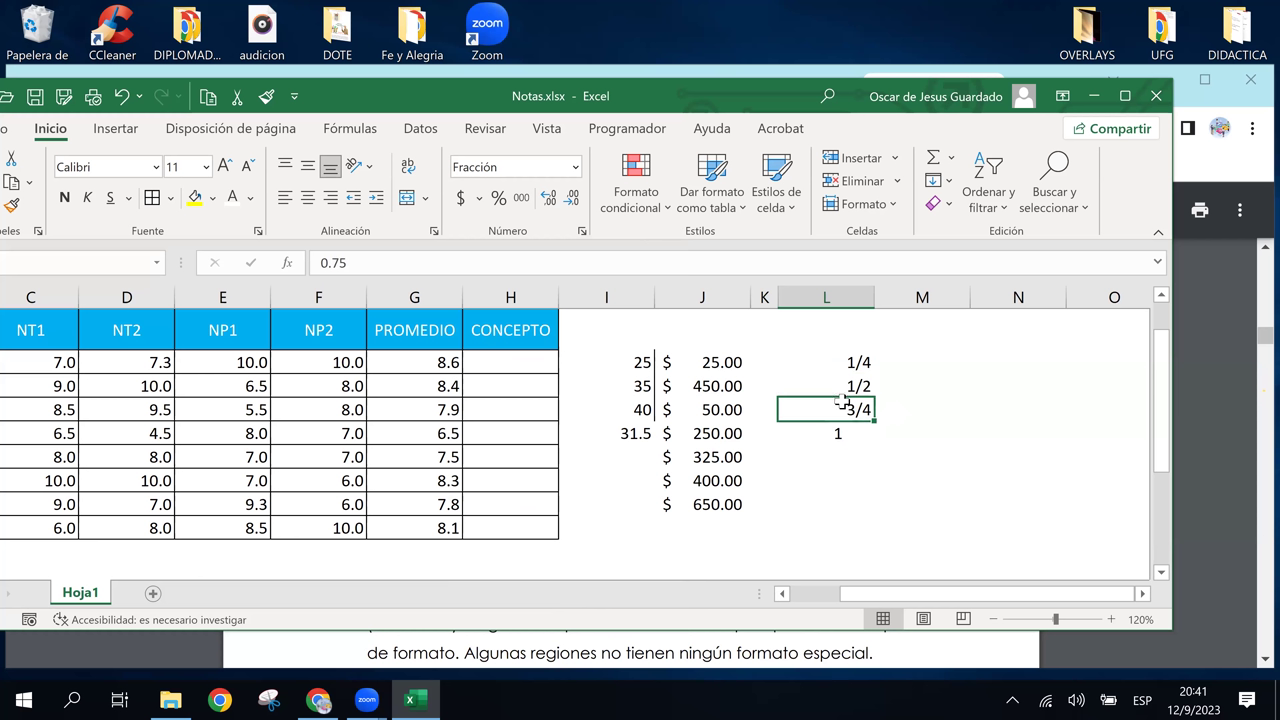
click(836, 437)
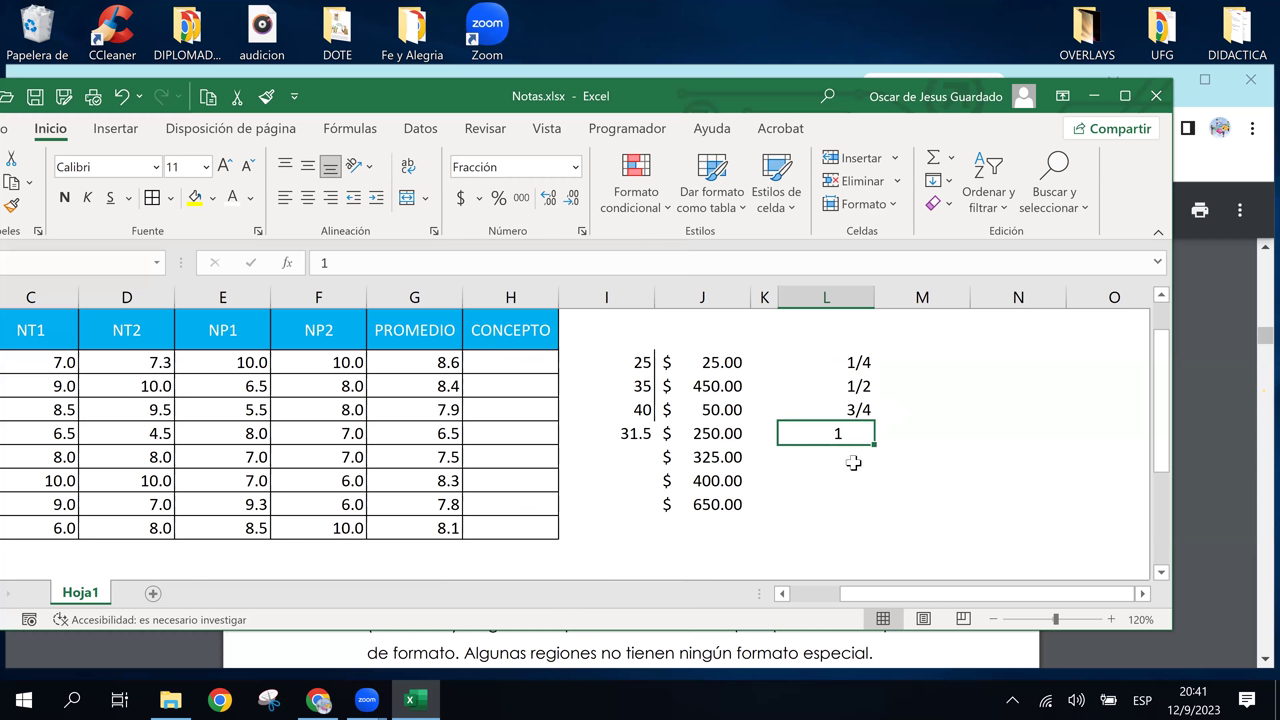
click(828, 386)
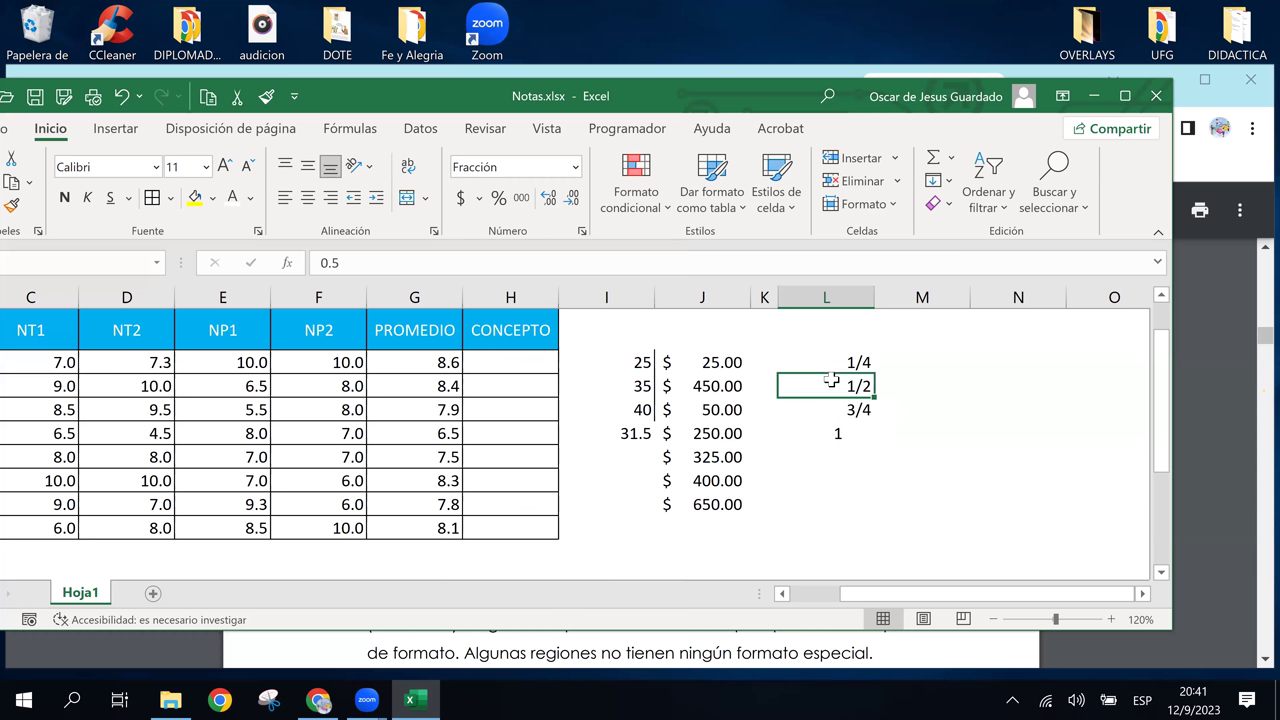
drag(829, 362, 831, 430)
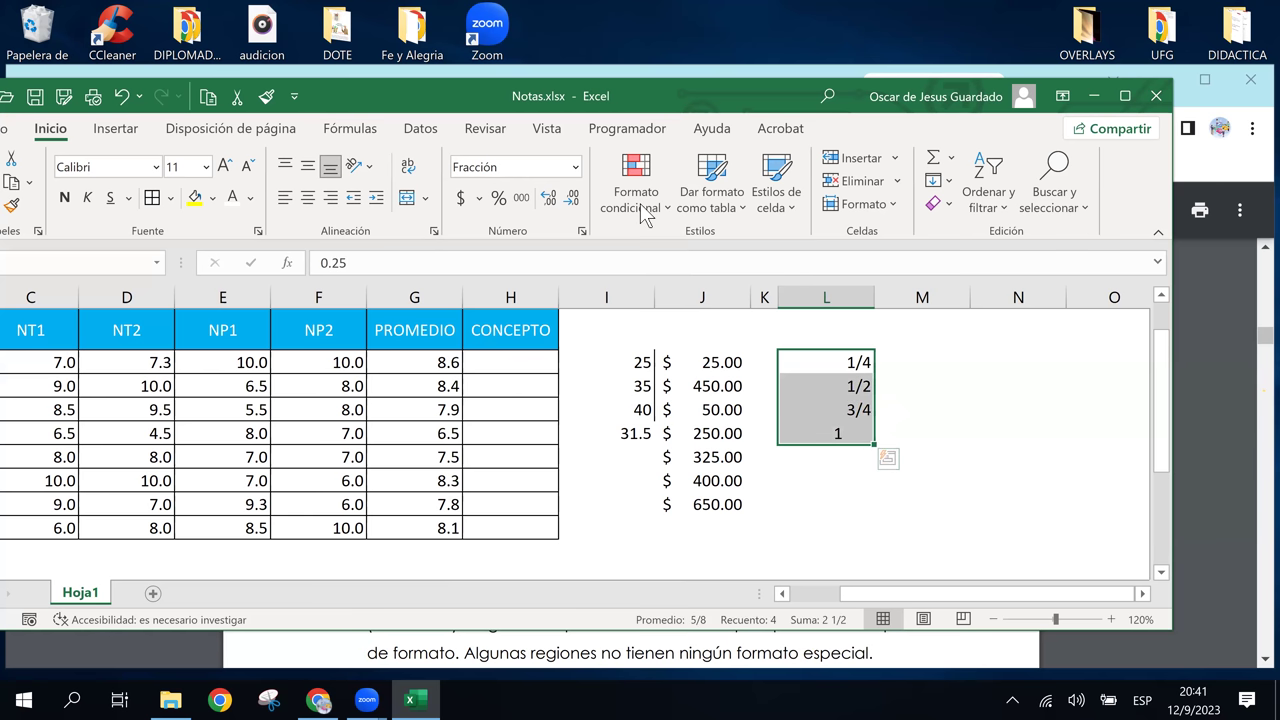
Apply the Número format to the column L values and reselect them.
click(578, 168)
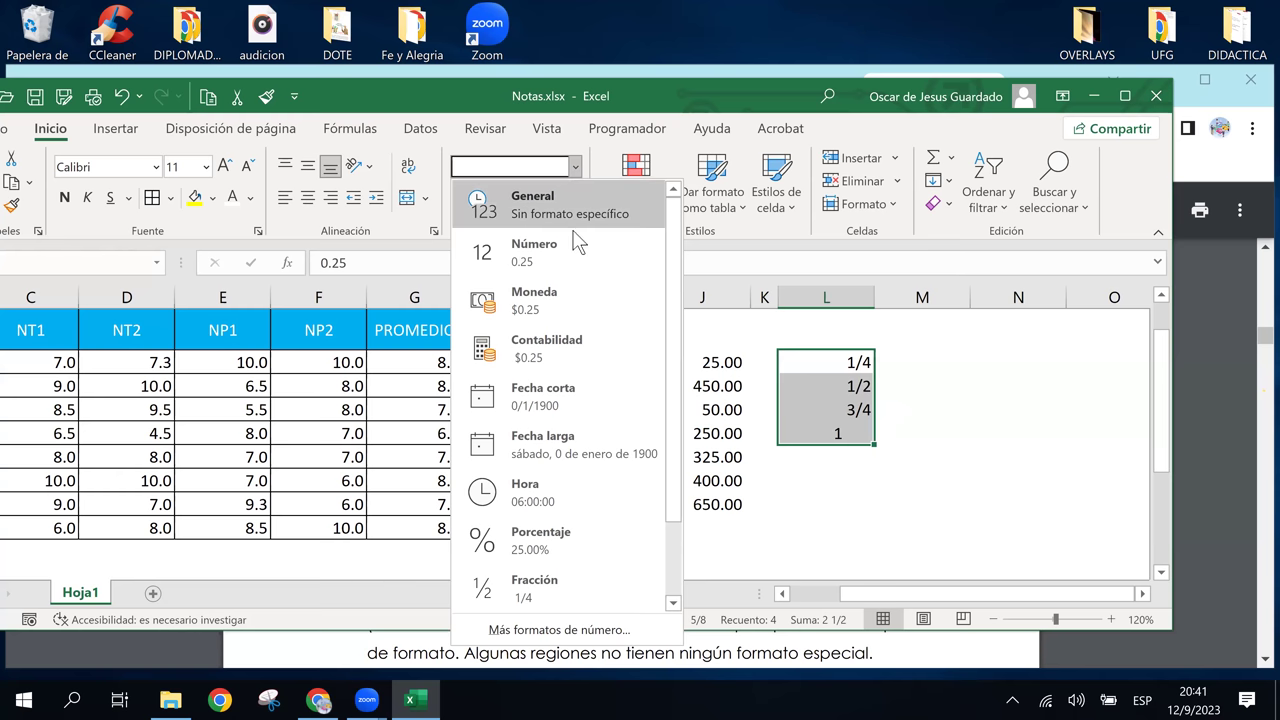
click(573, 253)
click(855, 383)
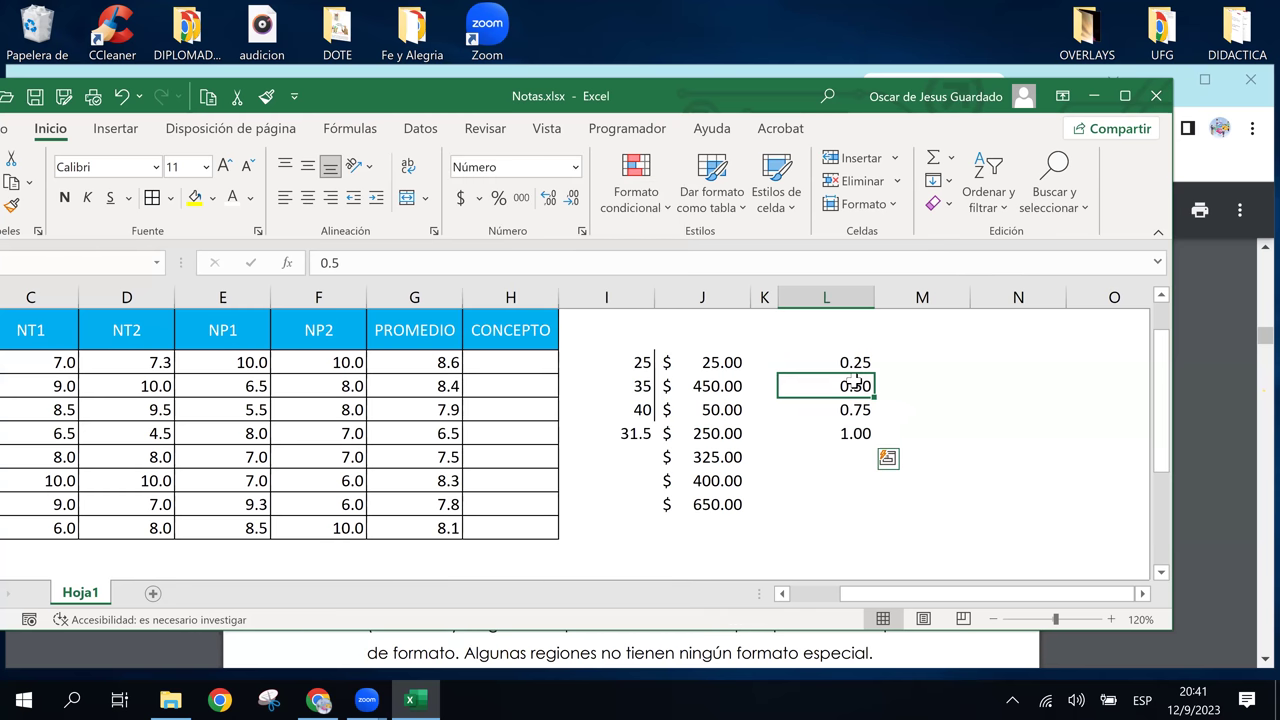
click(852, 360)
drag(852, 358, 848, 452)
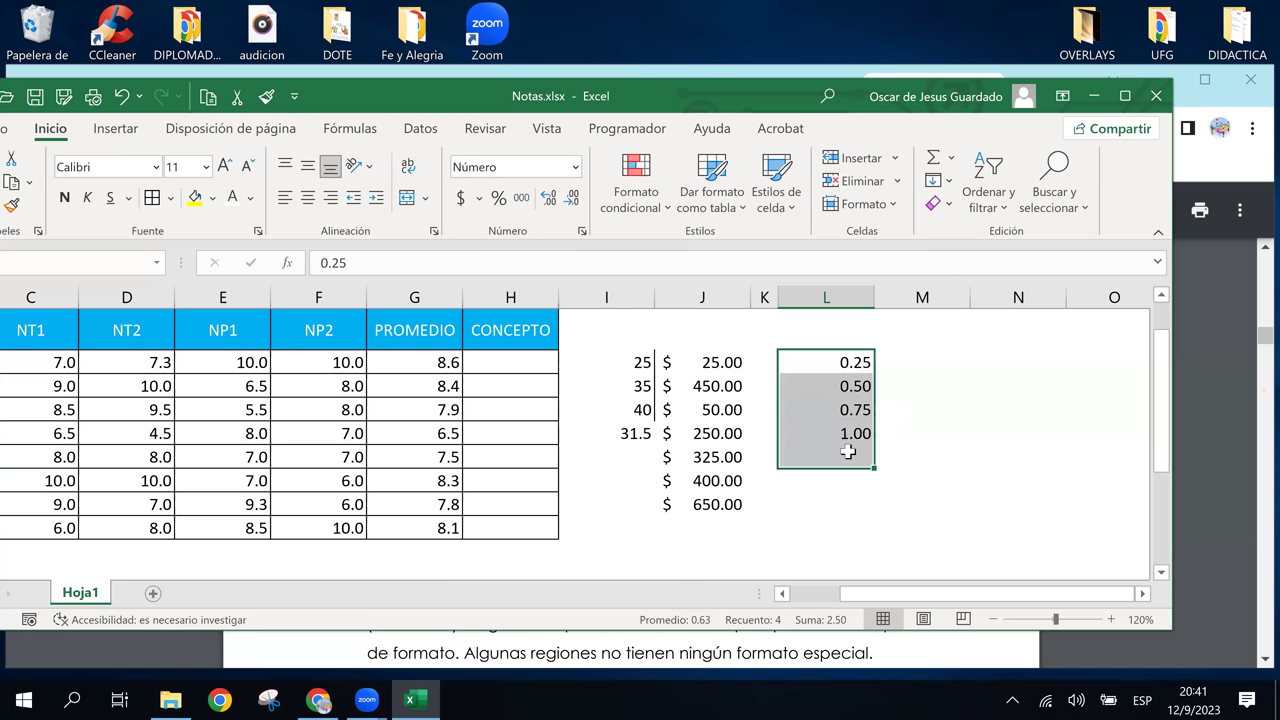
Adjust the column L decimal places until 0.25, 0.50 and 0.75 show two decimals.
click(573, 200)
click(573, 200)
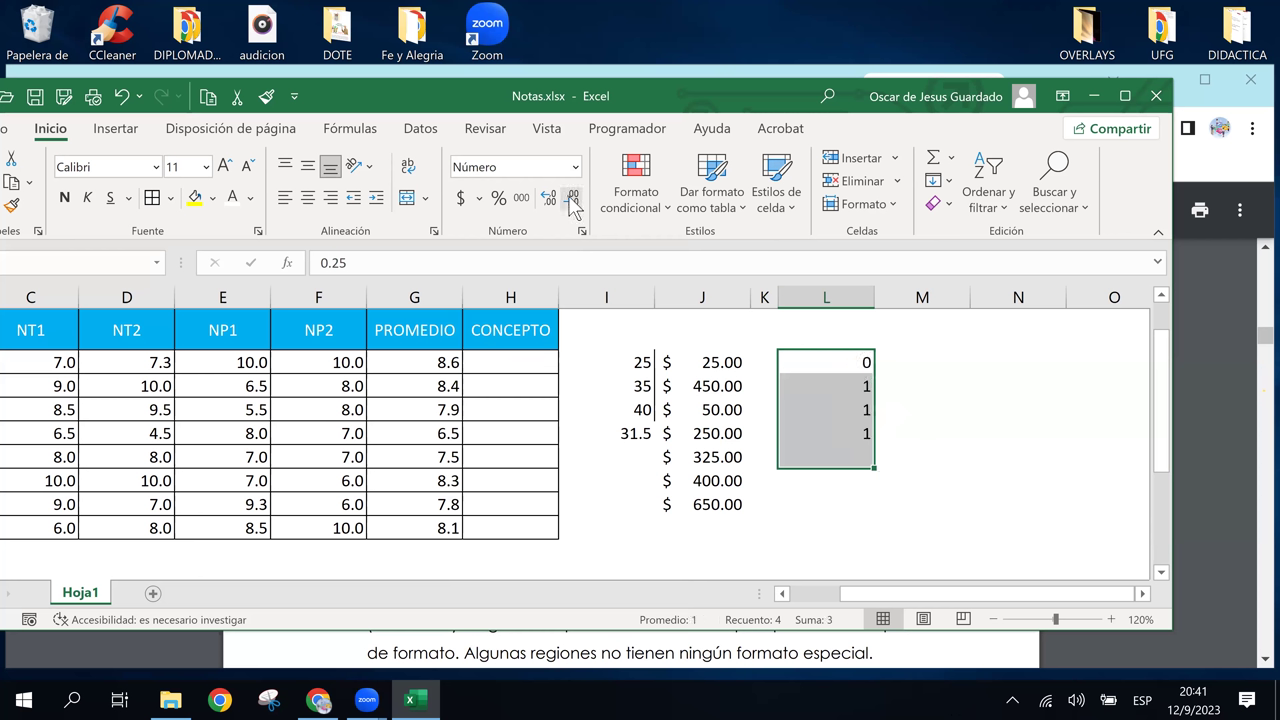
click(548, 198)
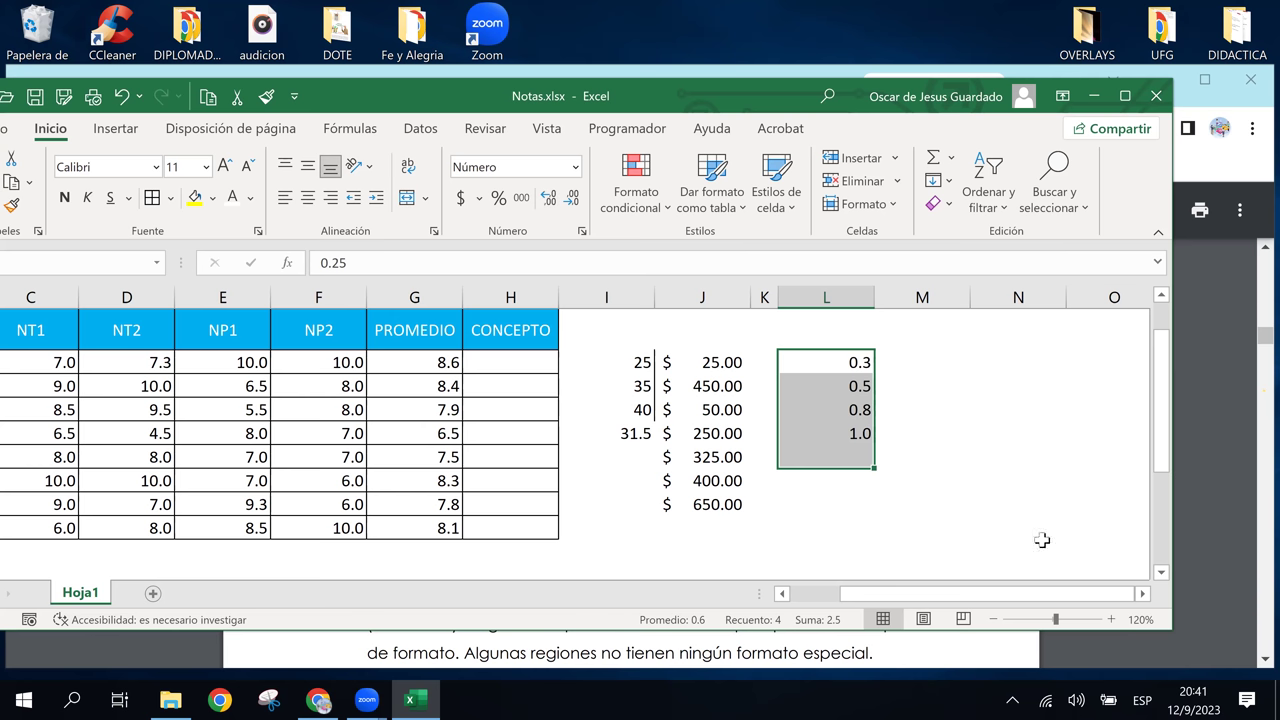
click(912, 387)
click(850, 338)
click(908, 412)
click(850, 409)
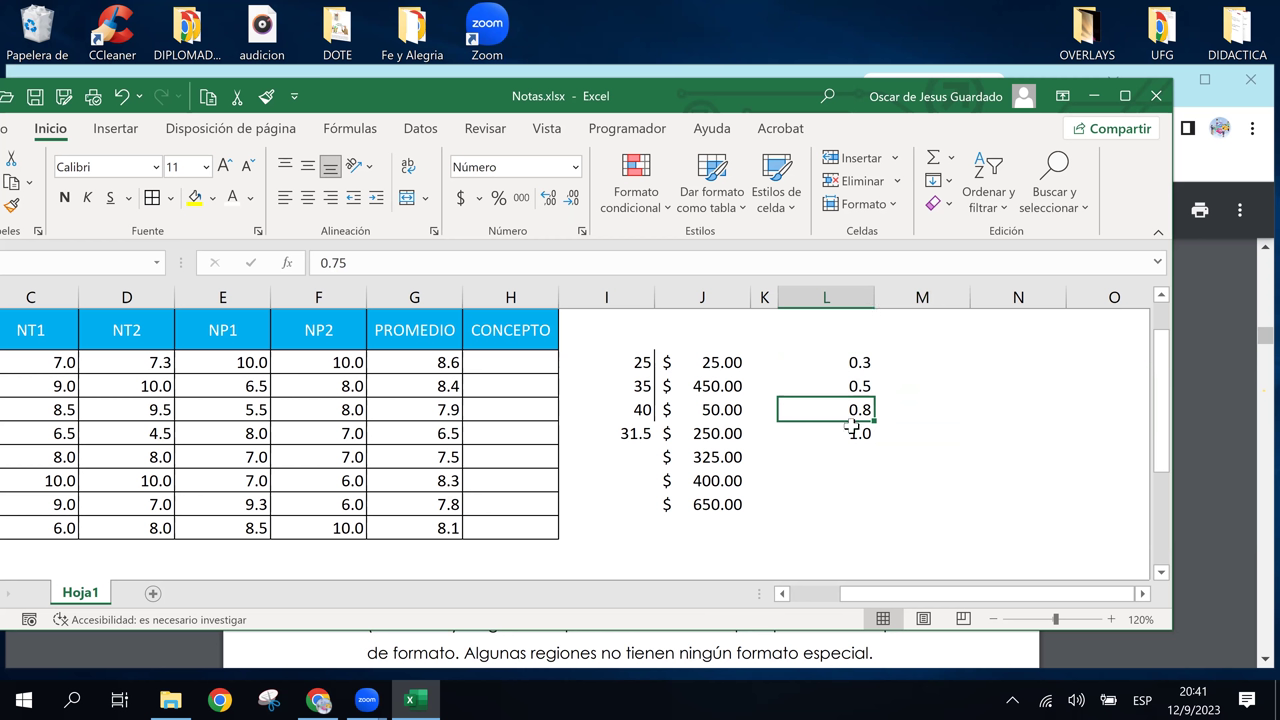
drag(860, 362, 860, 433)
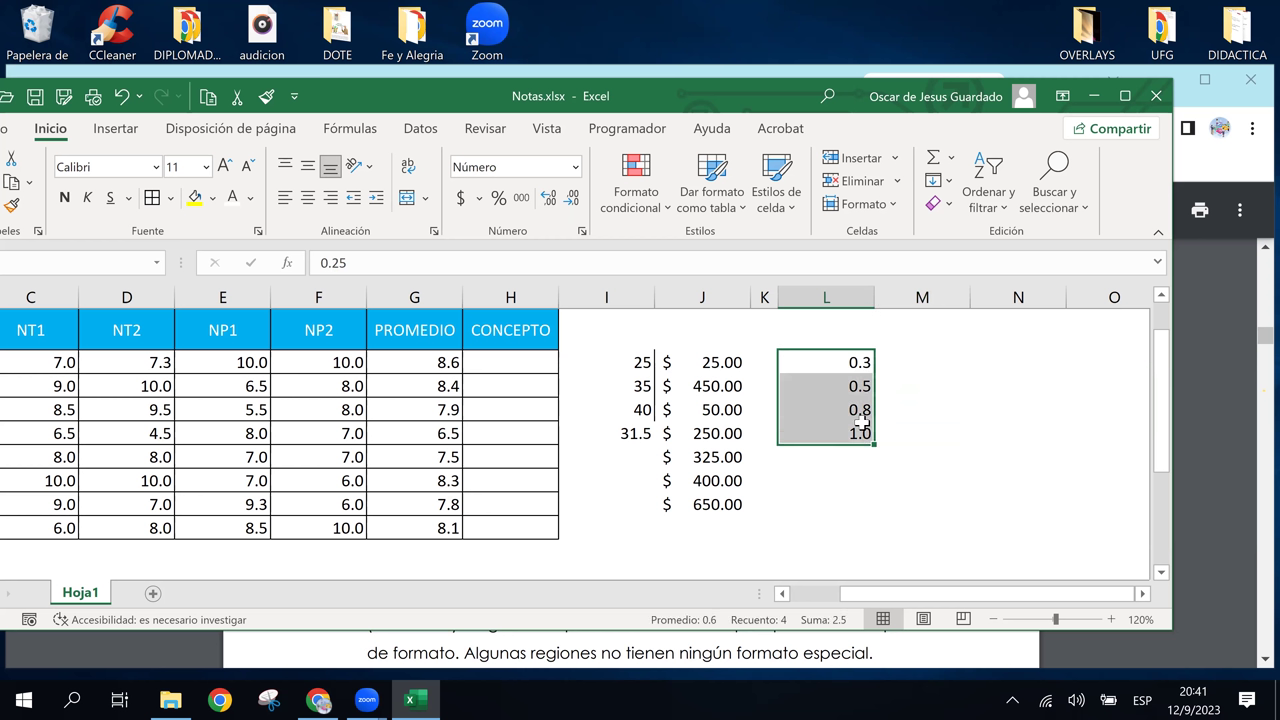
click(565, 208)
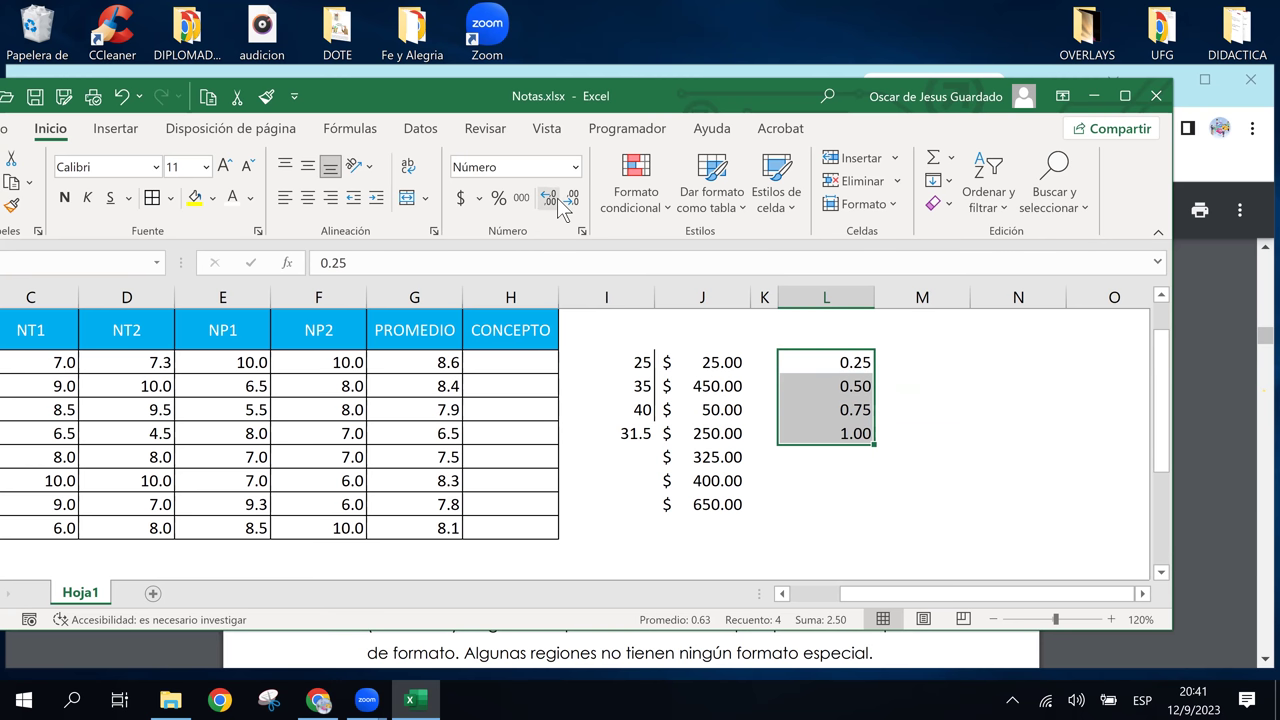
Check the values 0.25, 0.50 and 0.75, then select the last value 1.00.
click(879, 406)
click(860, 364)
click(857, 388)
click(914, 436)
click(855, 415)
click(857, 432)
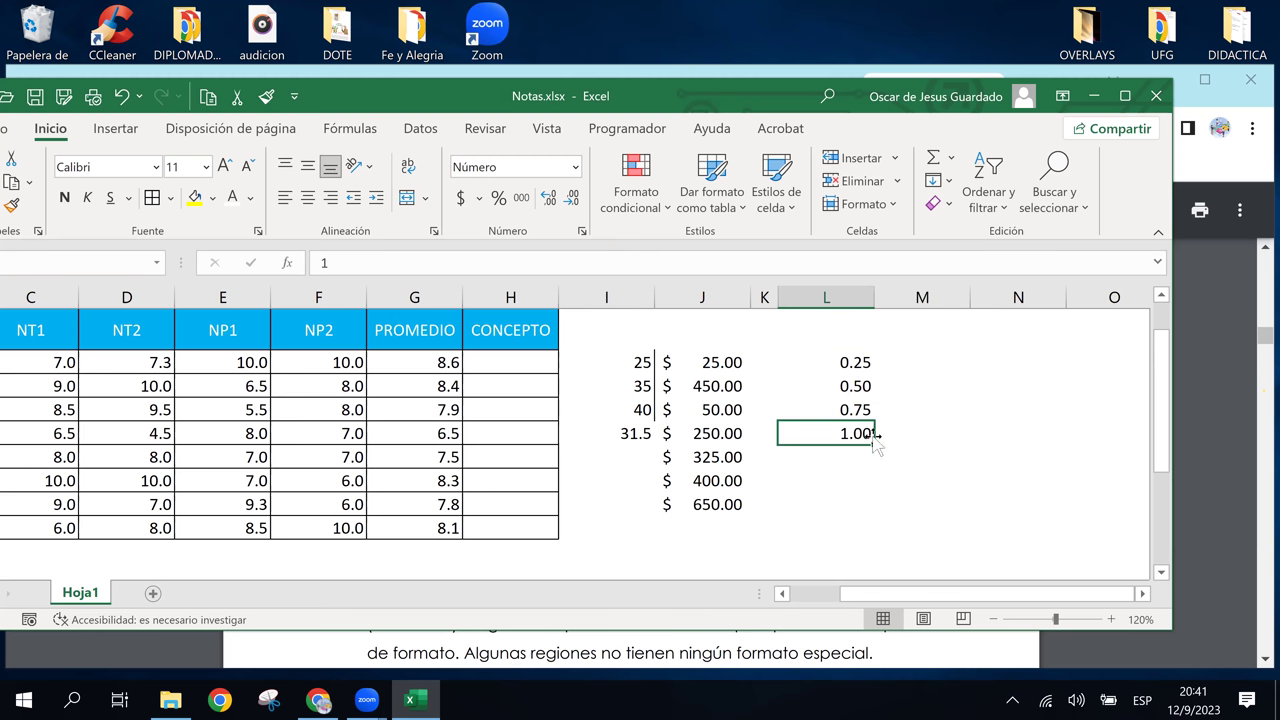
Trim the decimals on the last column L value so it shows as 1.
click(548, 198)
click(573, 199)
click(573, 199)
click(935, 437)
click(880, 388)
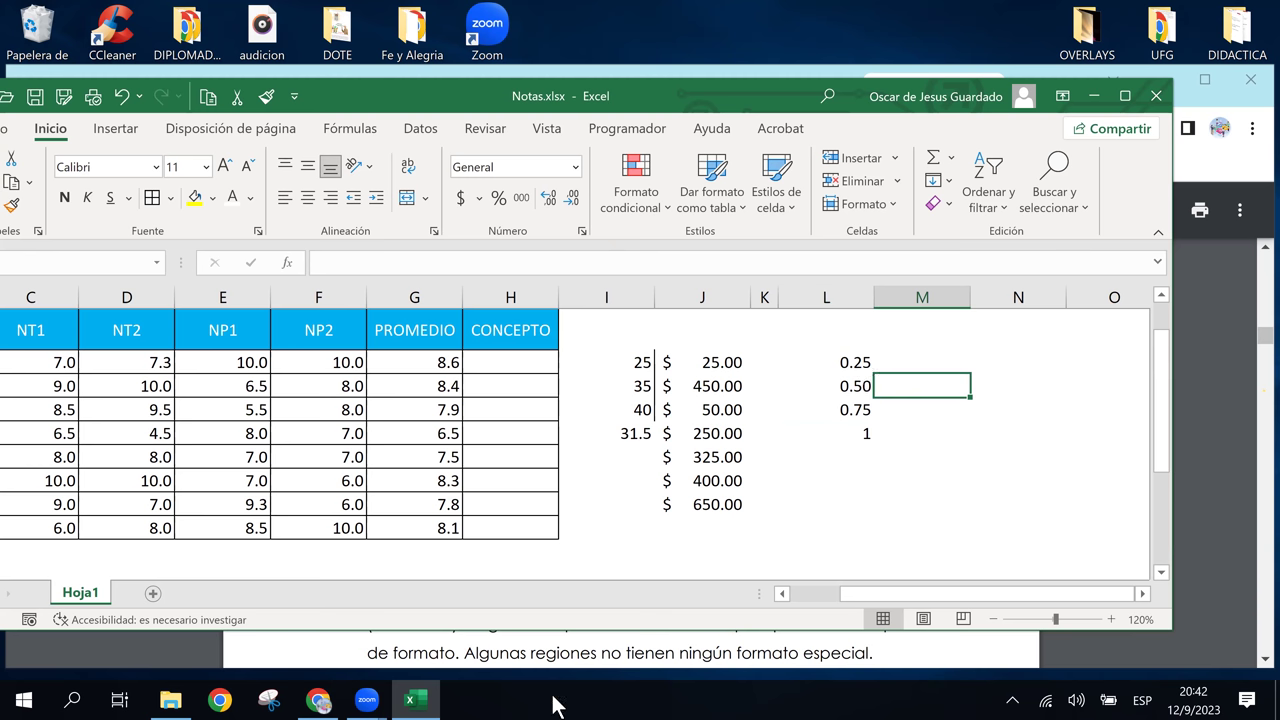
Minimize Excel and read the FRACCIÓN section of the manual PDF.
click(415, 703)
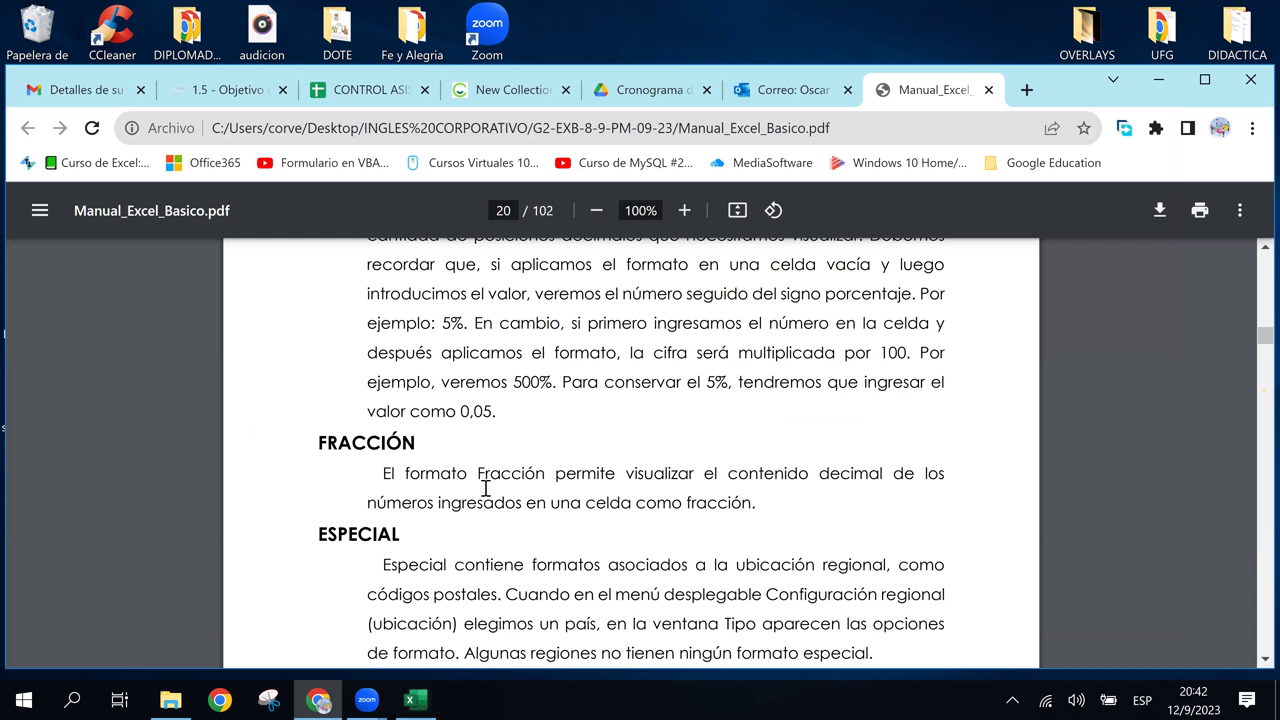
scroll(671, 556, down, 2)
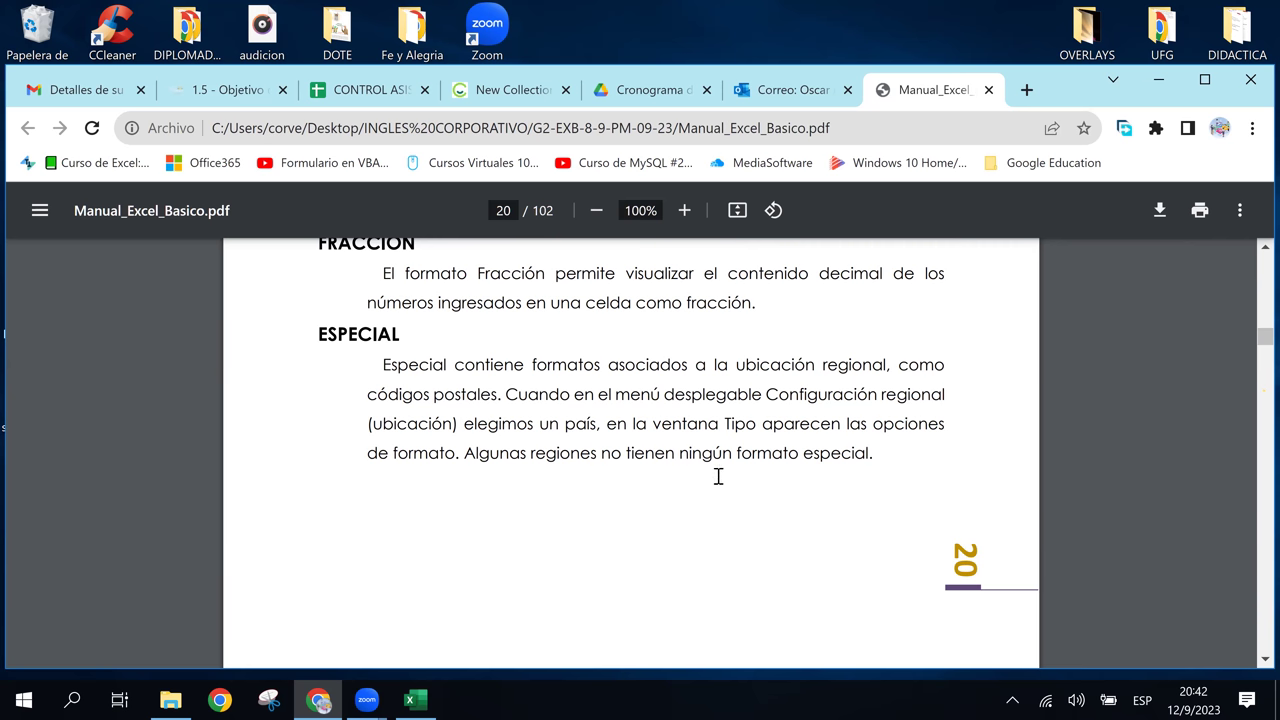
scroll(714, 476, down, 5)
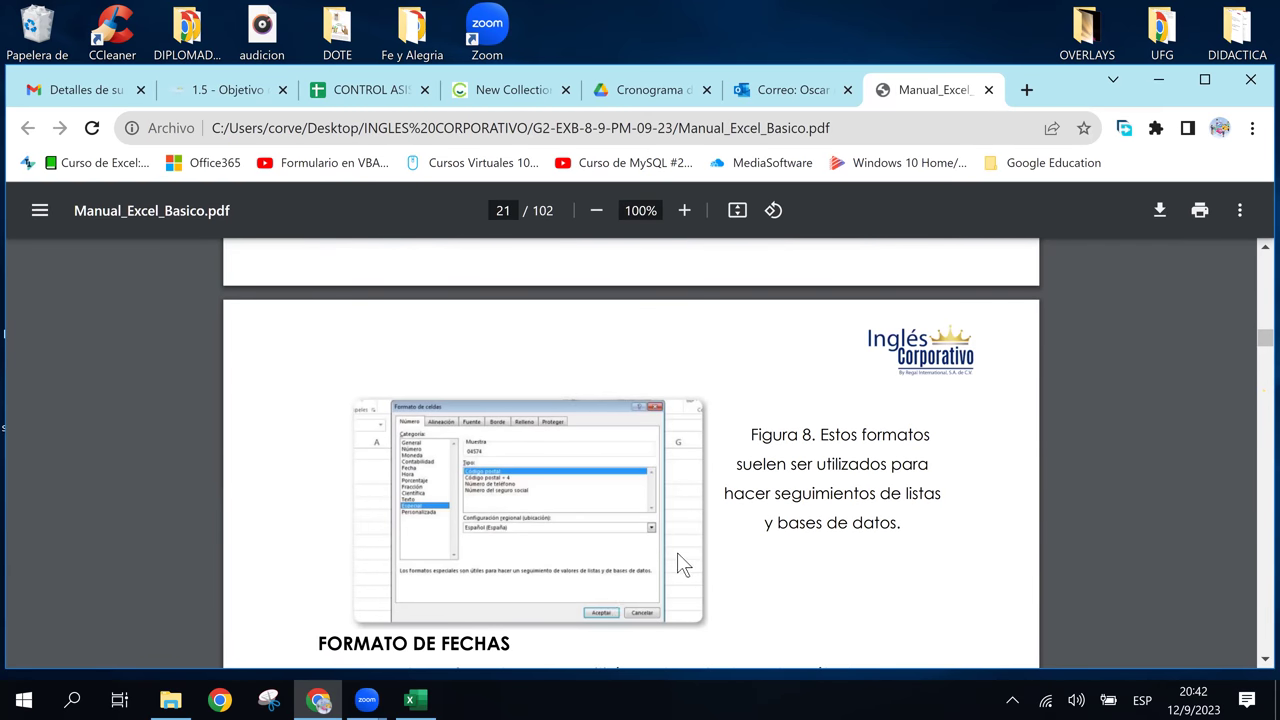
scroll(677, 560, down, 3)
scroll(677, 560, down, 3)
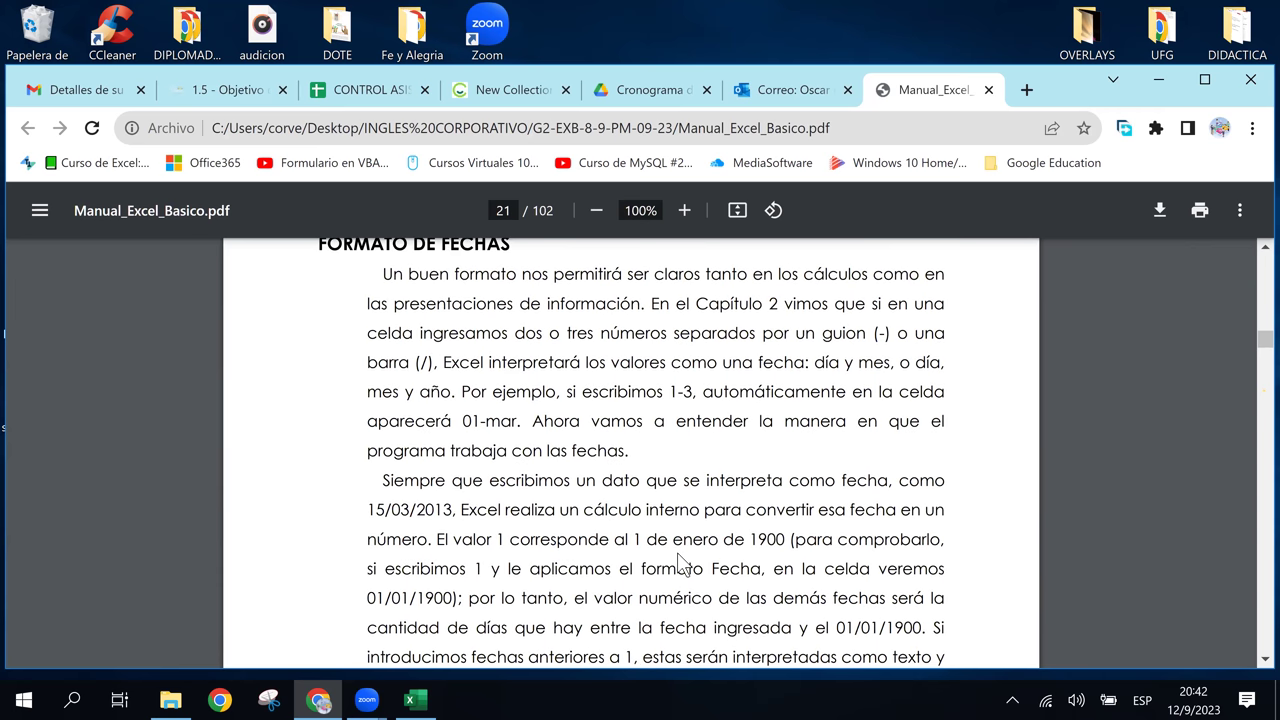
scroll(680, 563, up, 1)
scroll(680, 563, down, 2)
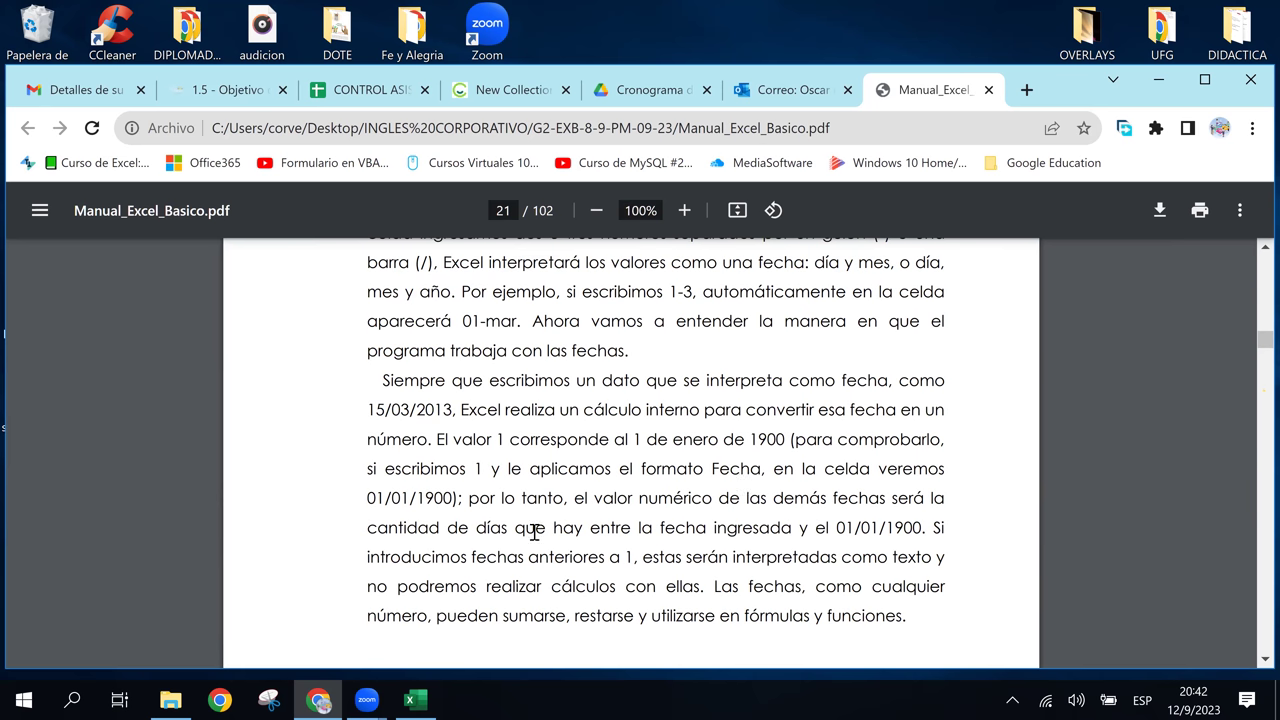
Read on to FORMATO DE FECHAS on page 21, then return to Notas.xlsx.
scroll(566, 525, down, 1)
scroll(566, 525, down, 2)
scroll(566, 525, down, 2)
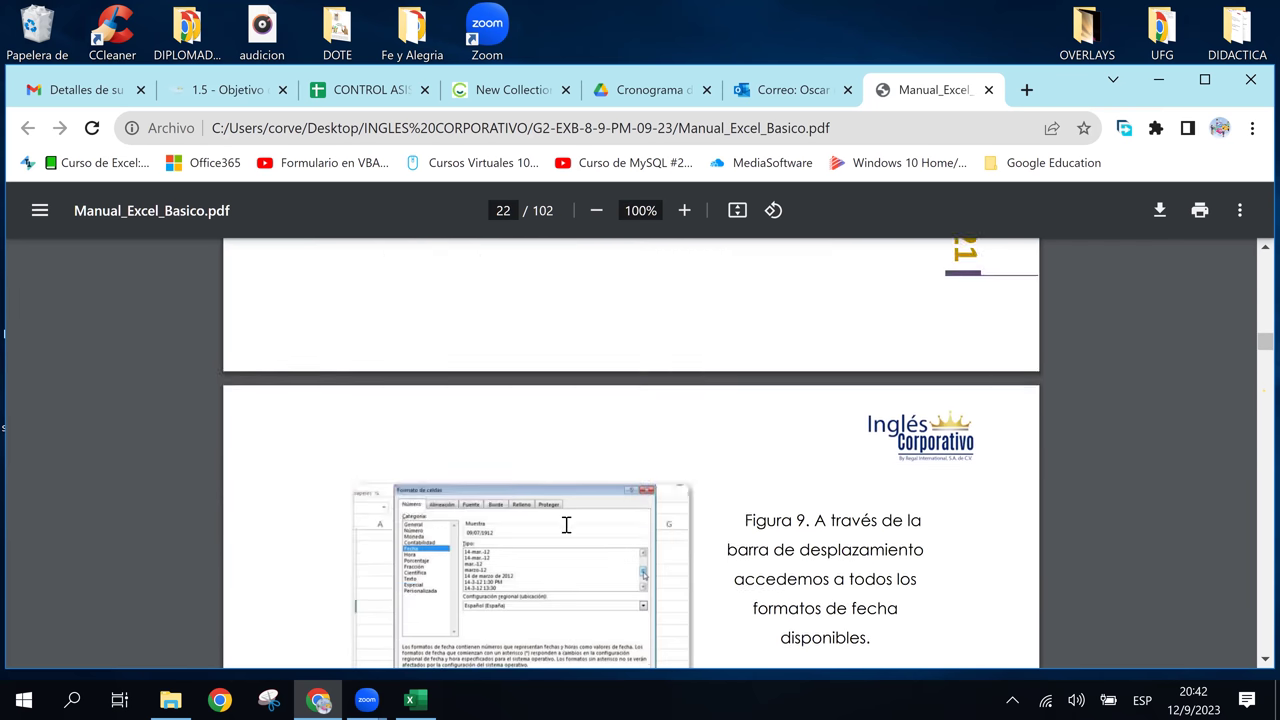
scroll(566, 525, down, 1)
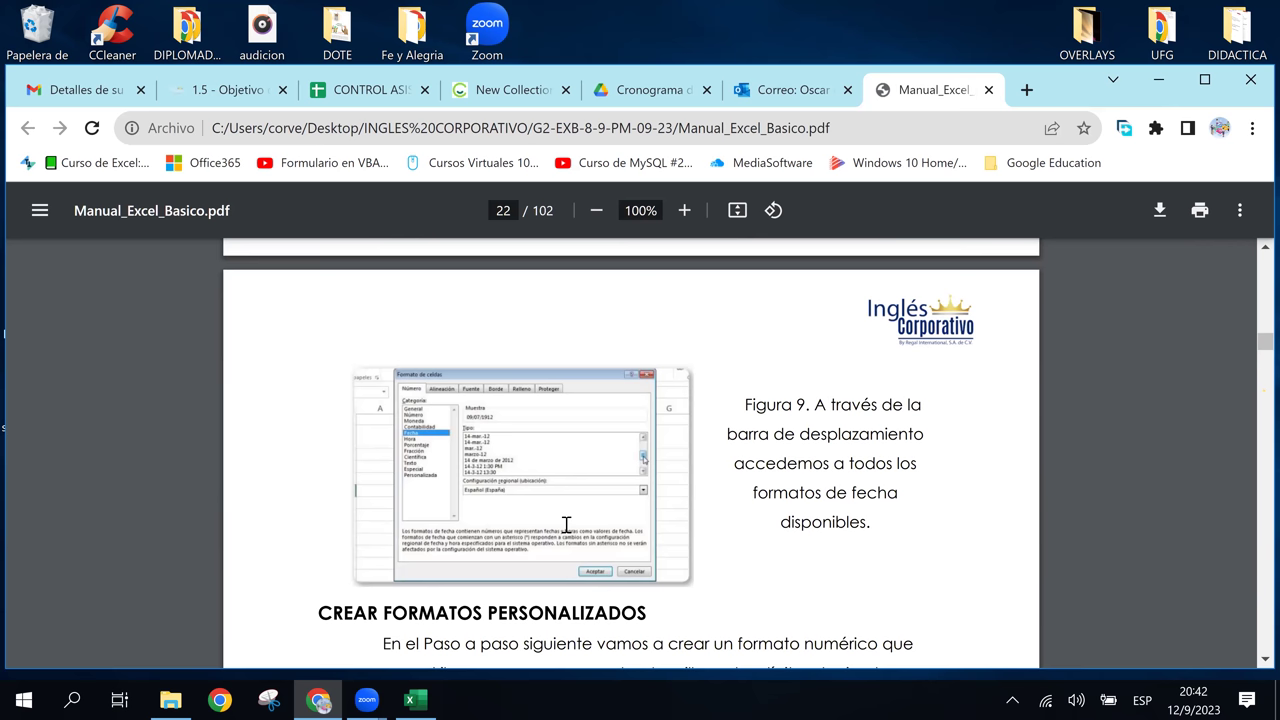
scroll(566, 525, up, 3)
scroll(566, 525, up, 3)
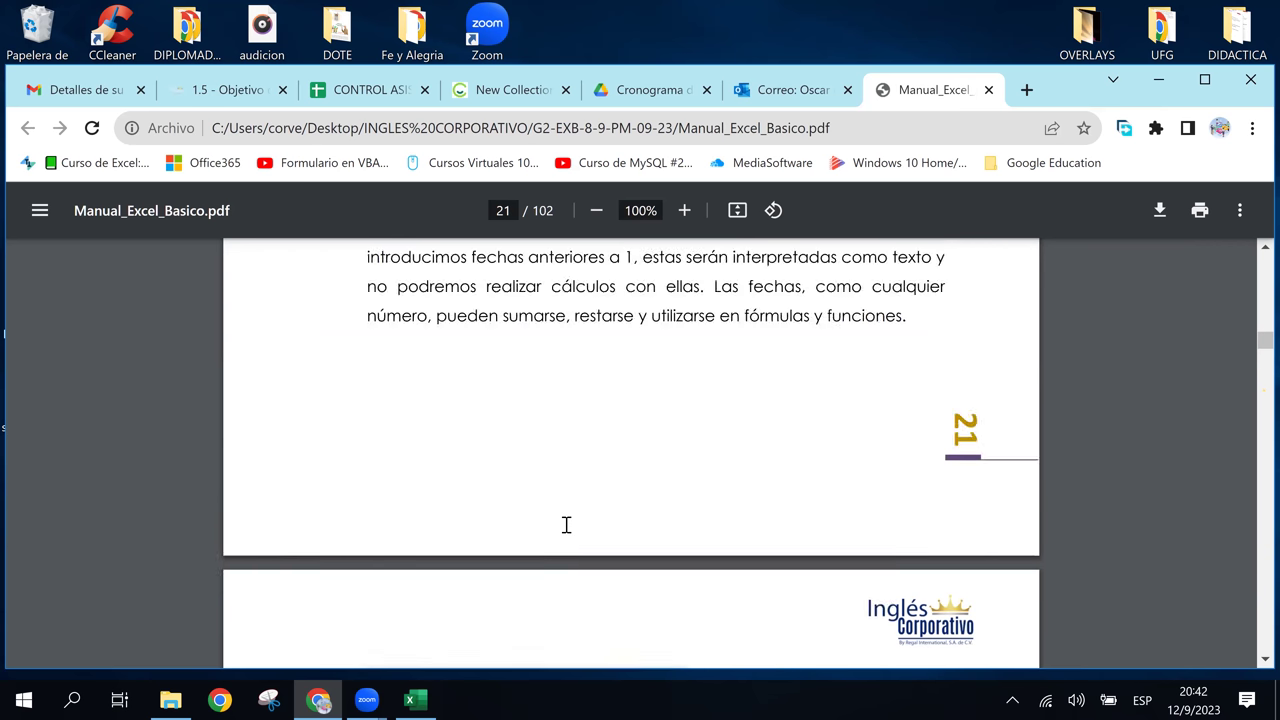
scroll(566, 525, up, 1)
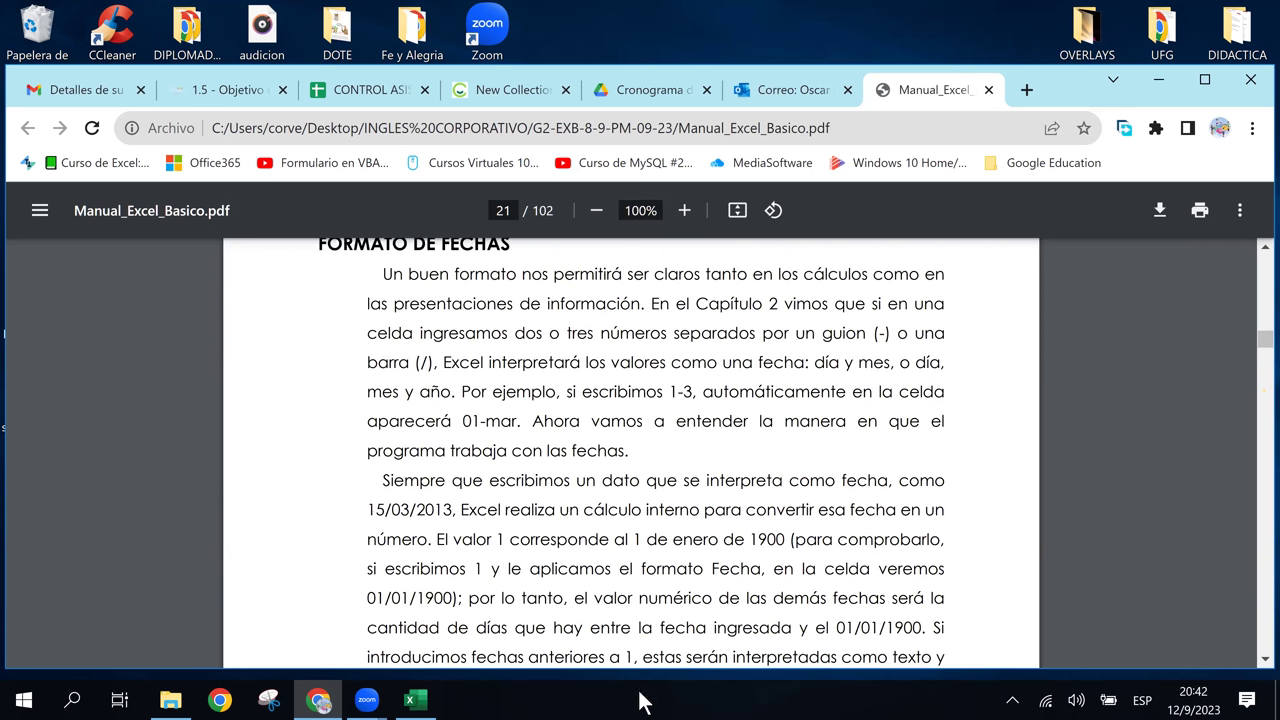
click(424, 703)
Enter the date 10/09/2023 in cell N3.
click(908, 524)
click(852, 484)
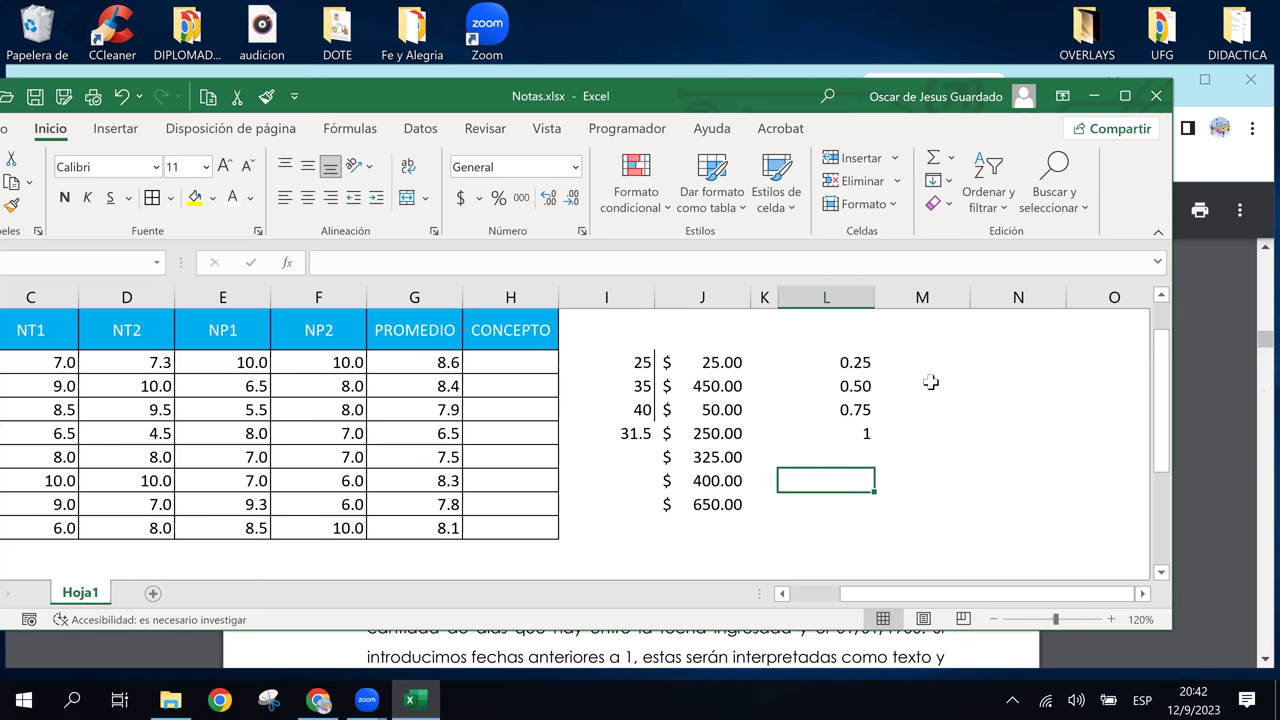
click(990, 362)
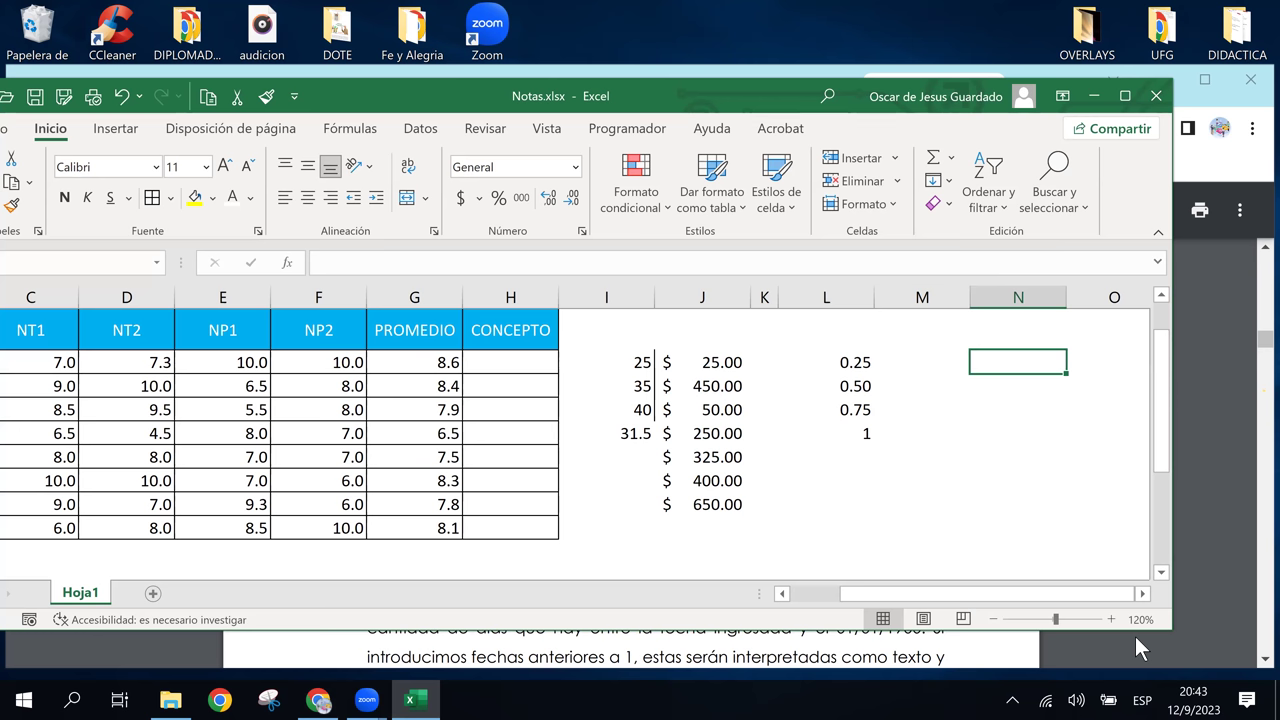
text(10/09/2023)
key(Return)
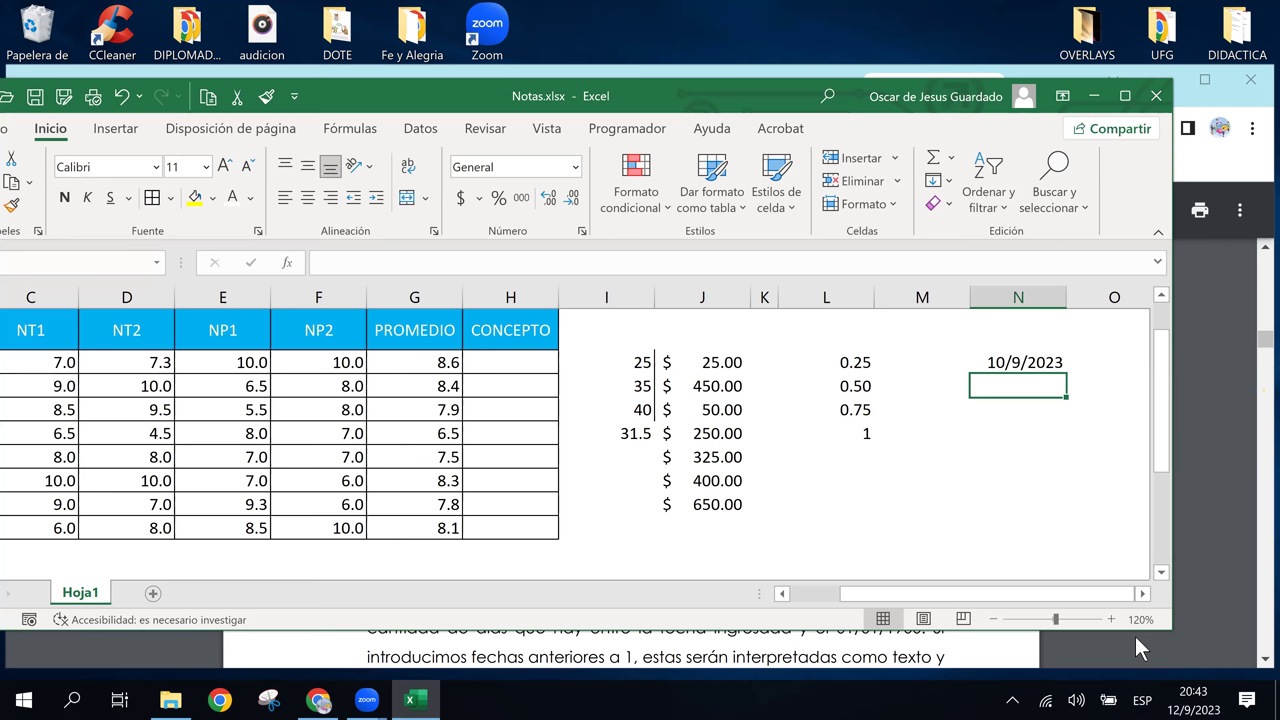
Fill the date series down to 11/9/2023 and 12/9/2023.
text(11/0)
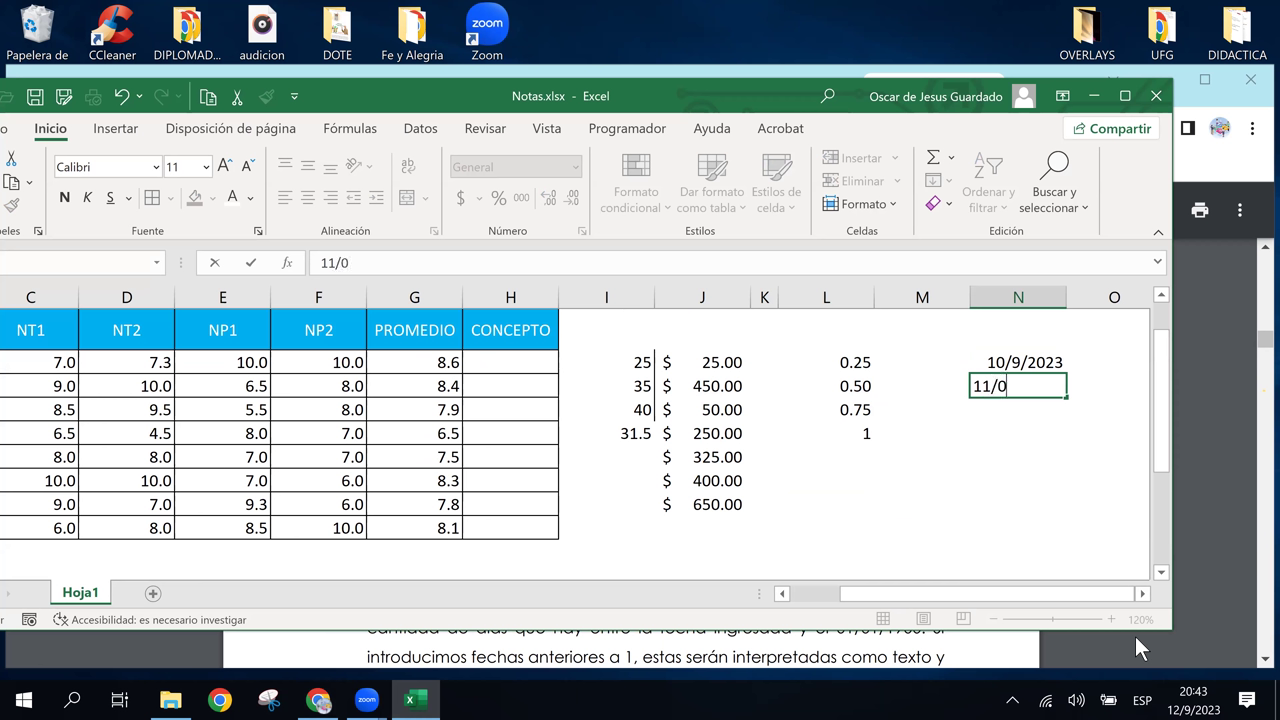
key(Escape)
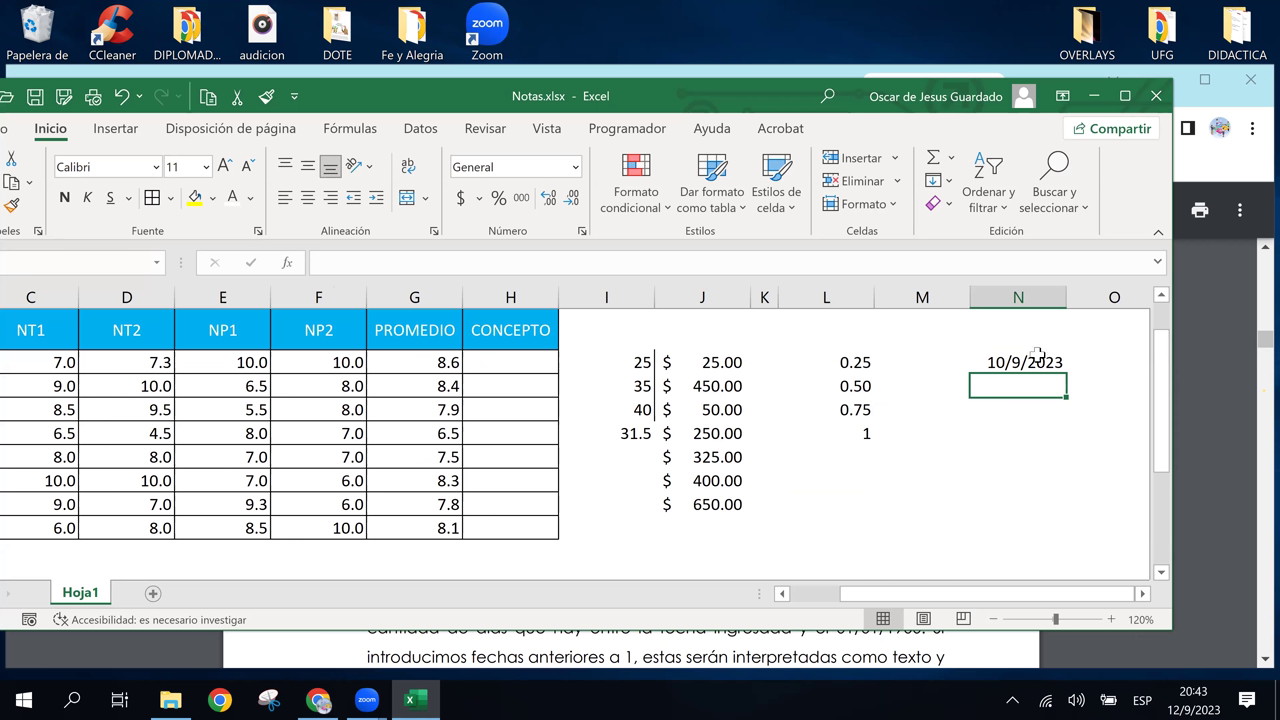
click(1061, 365)
drag(1061, 365, 1068, 426)
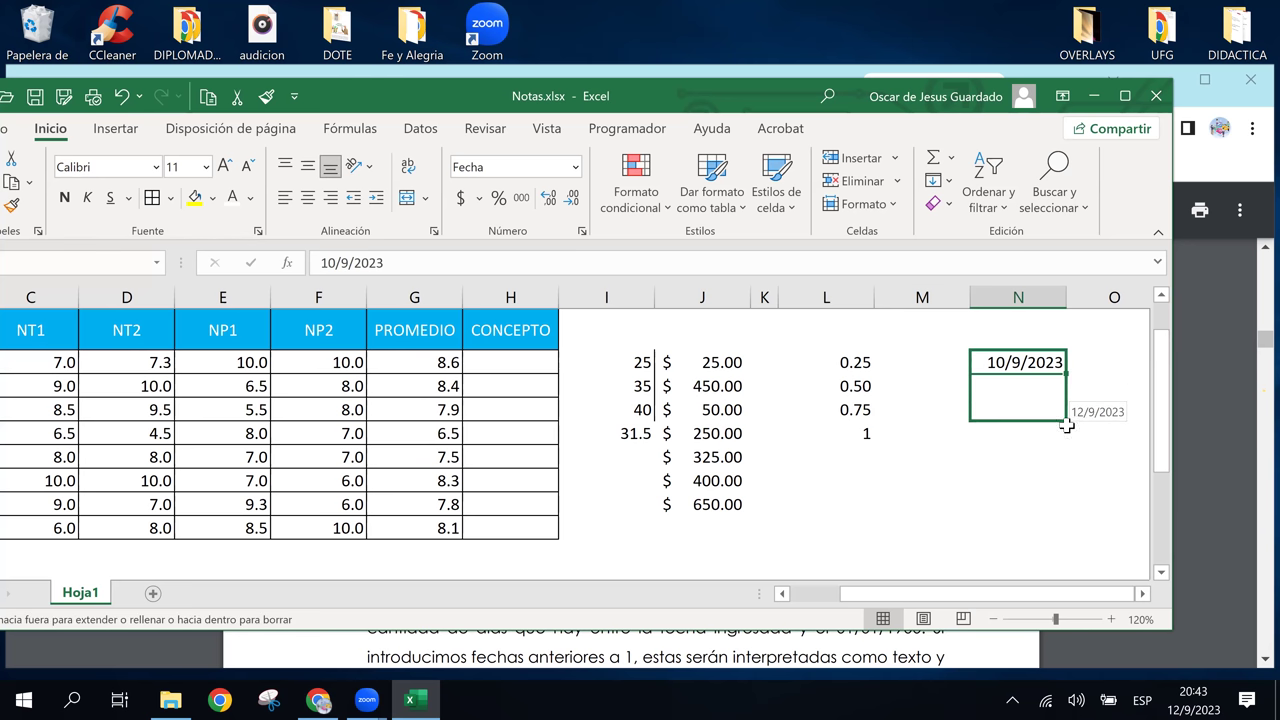
drag(1068, 426, 1067, 424)
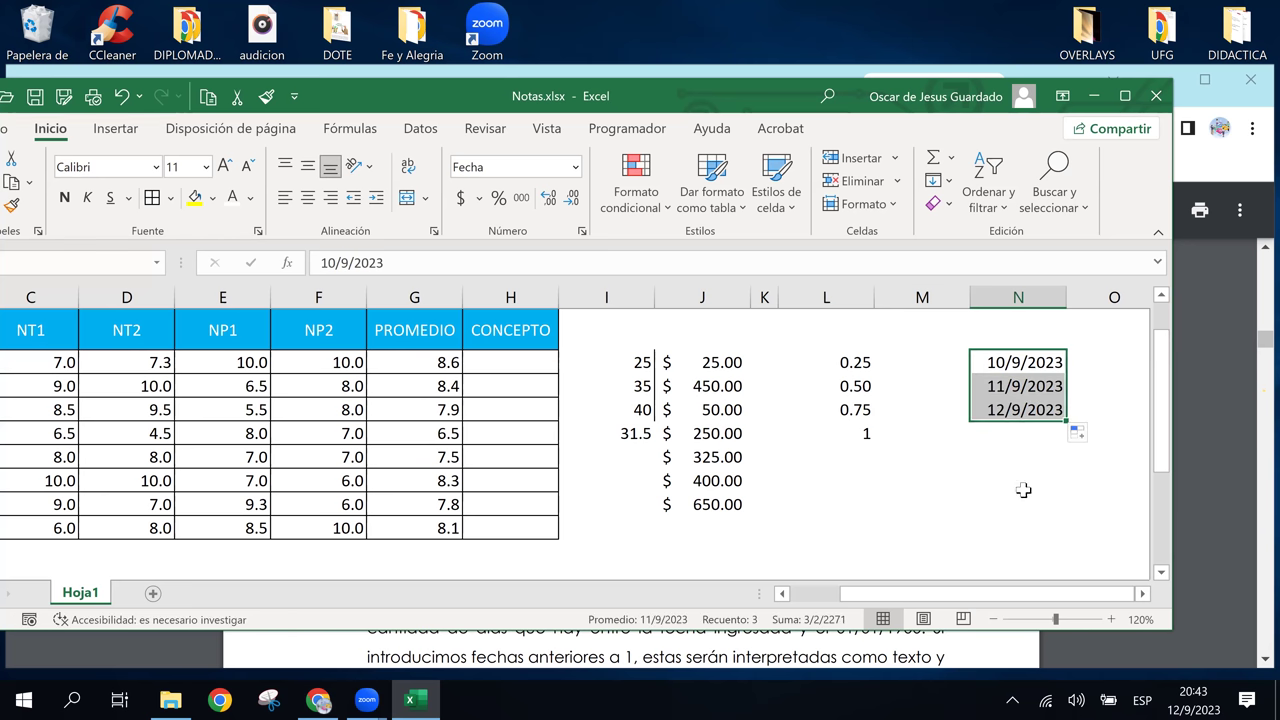
Select the three dates in N3:N5 and browse the Number Format list.
click(1021, 480)
click(1022, 360)
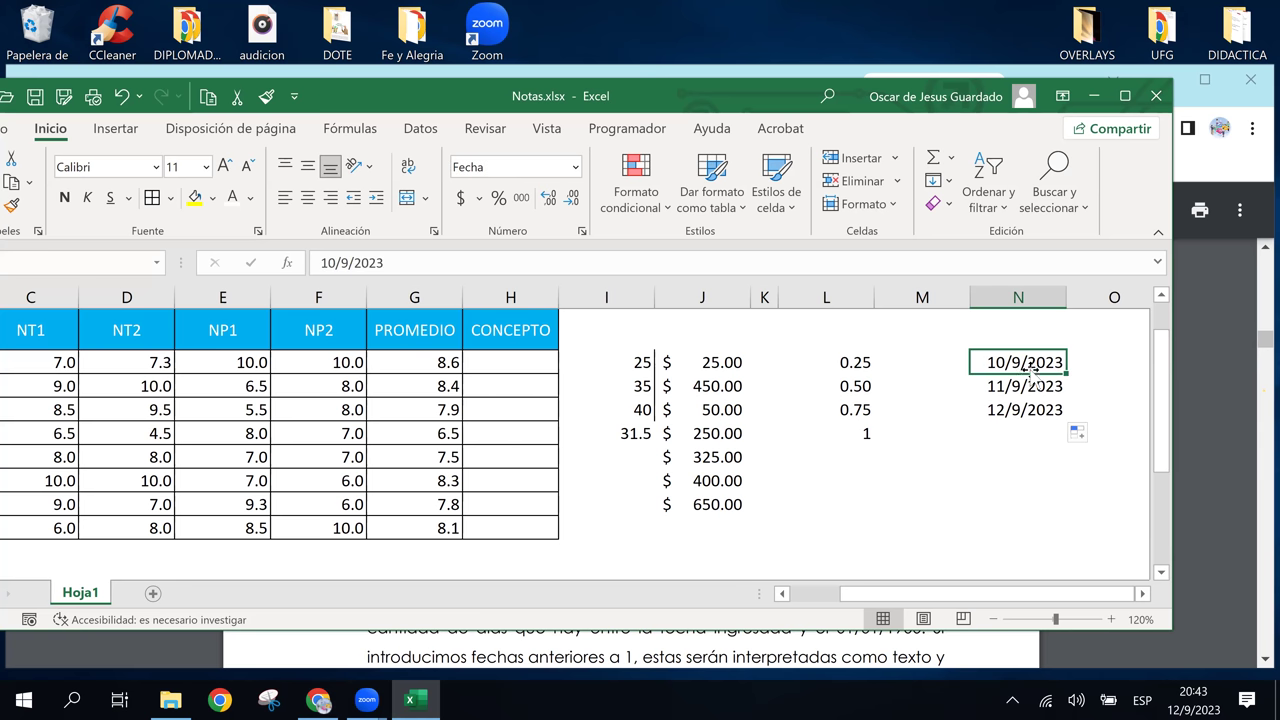
click(978, 408)
click(909, 408)
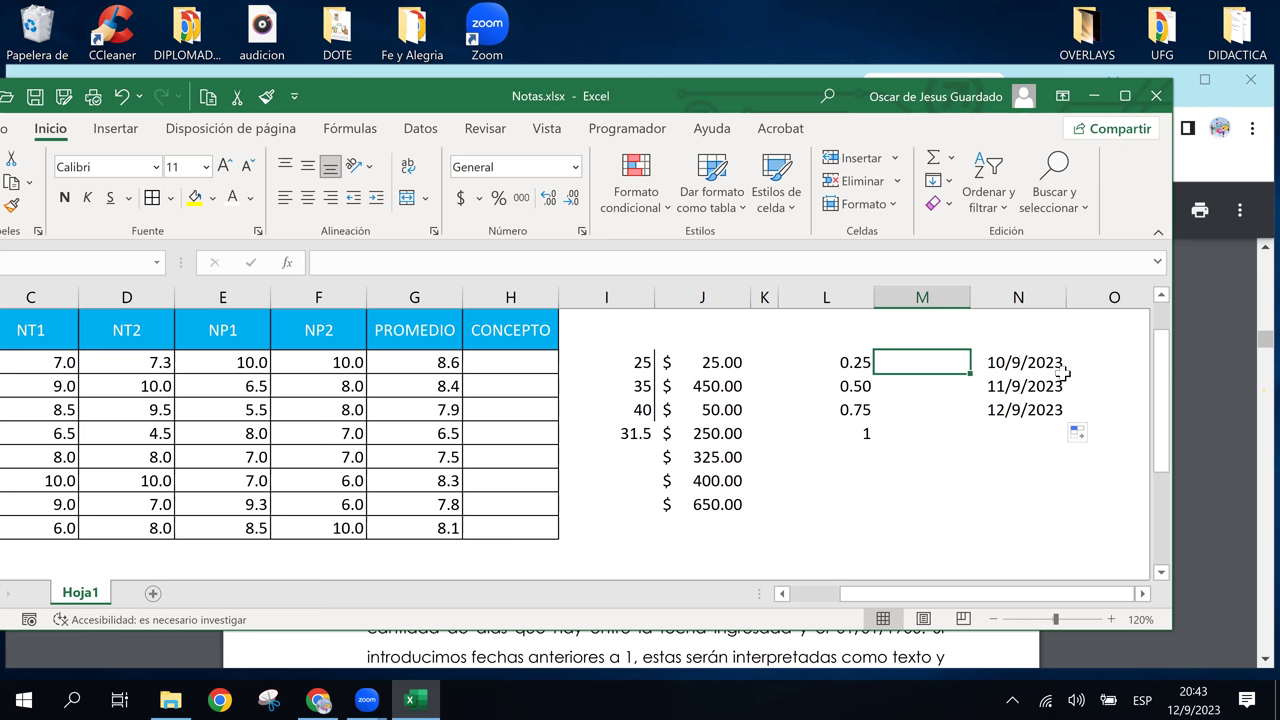
click(1030, 362)
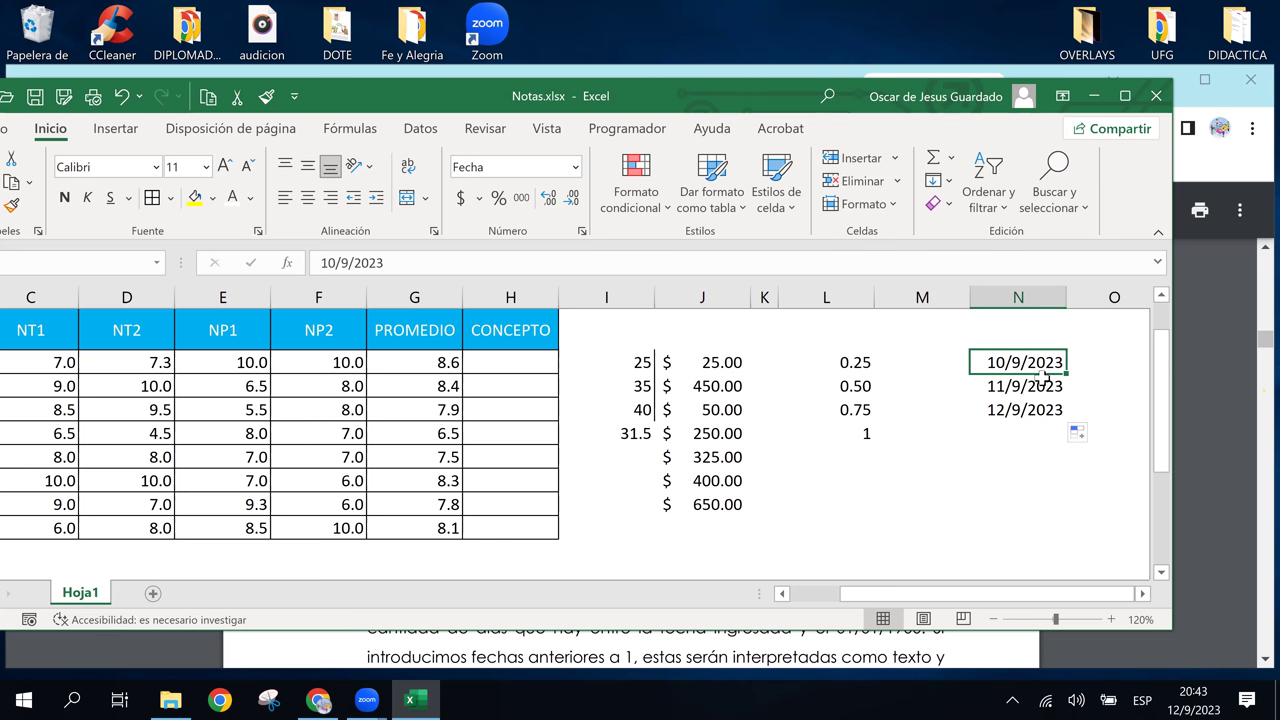
drag(996, 360, 996, 400)
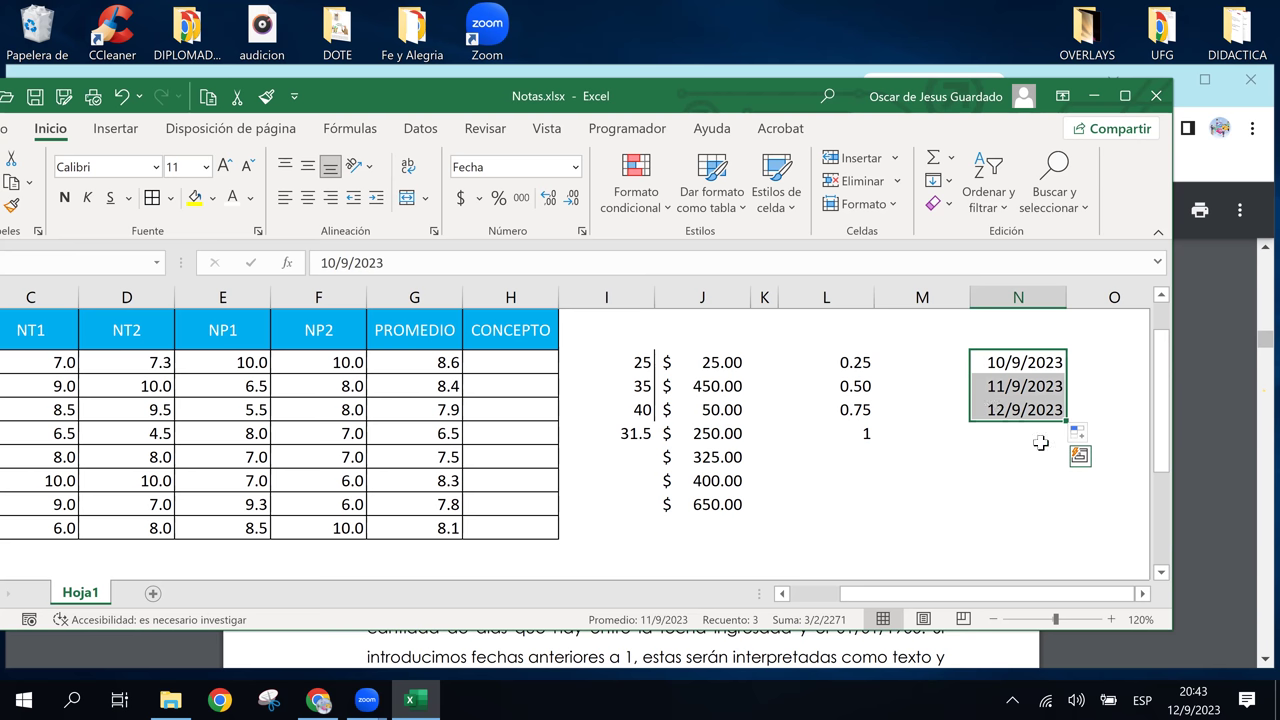
click(576, 167)
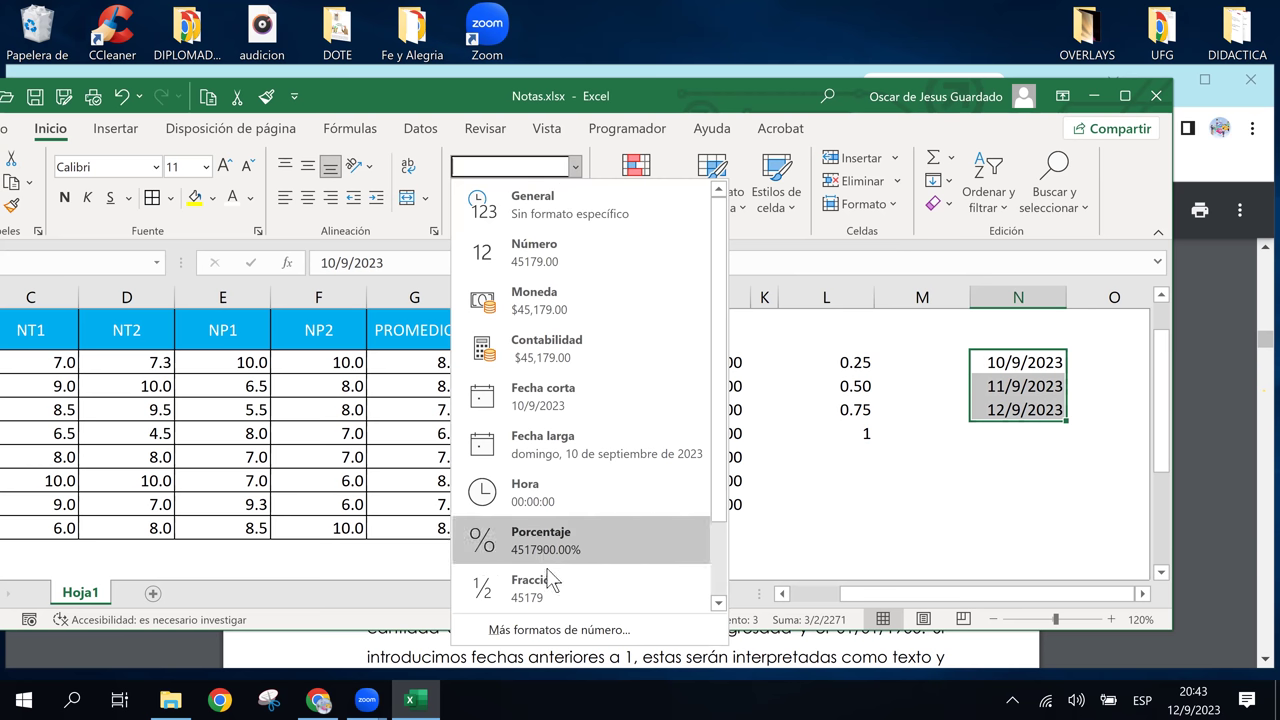
scroll(551, 562, down, 2)
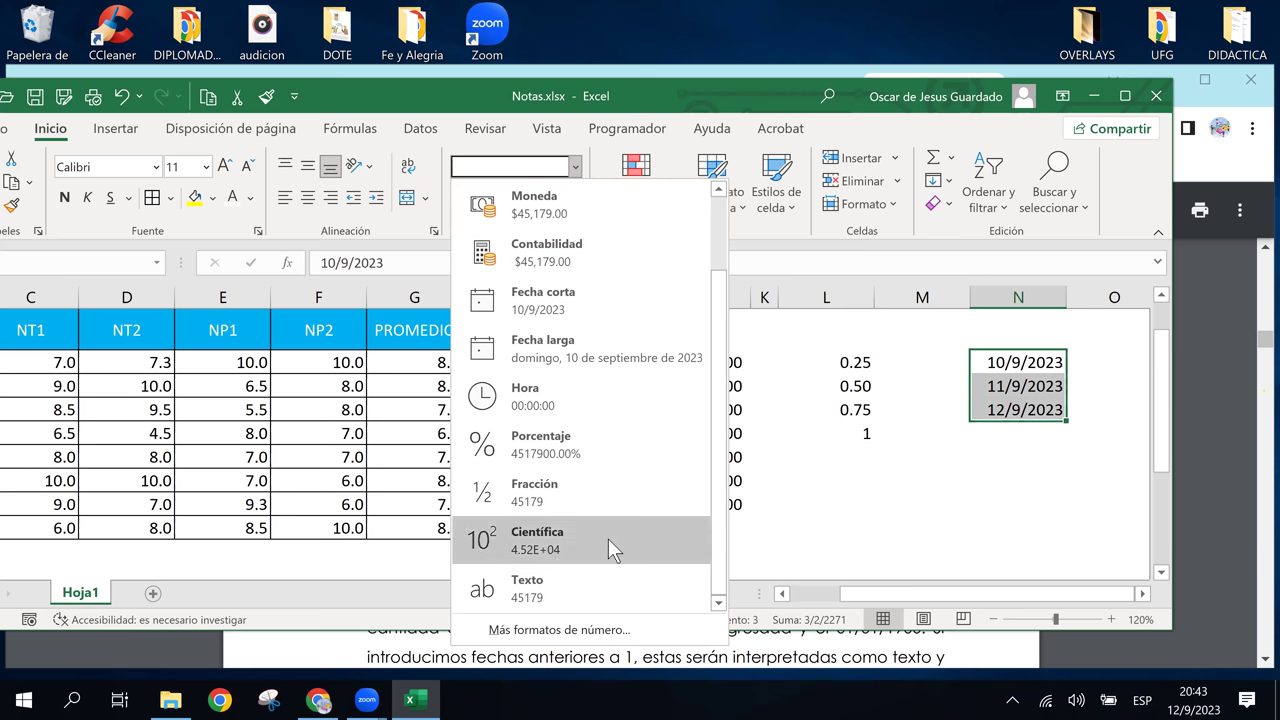
scroll(612, 532, up, 2)
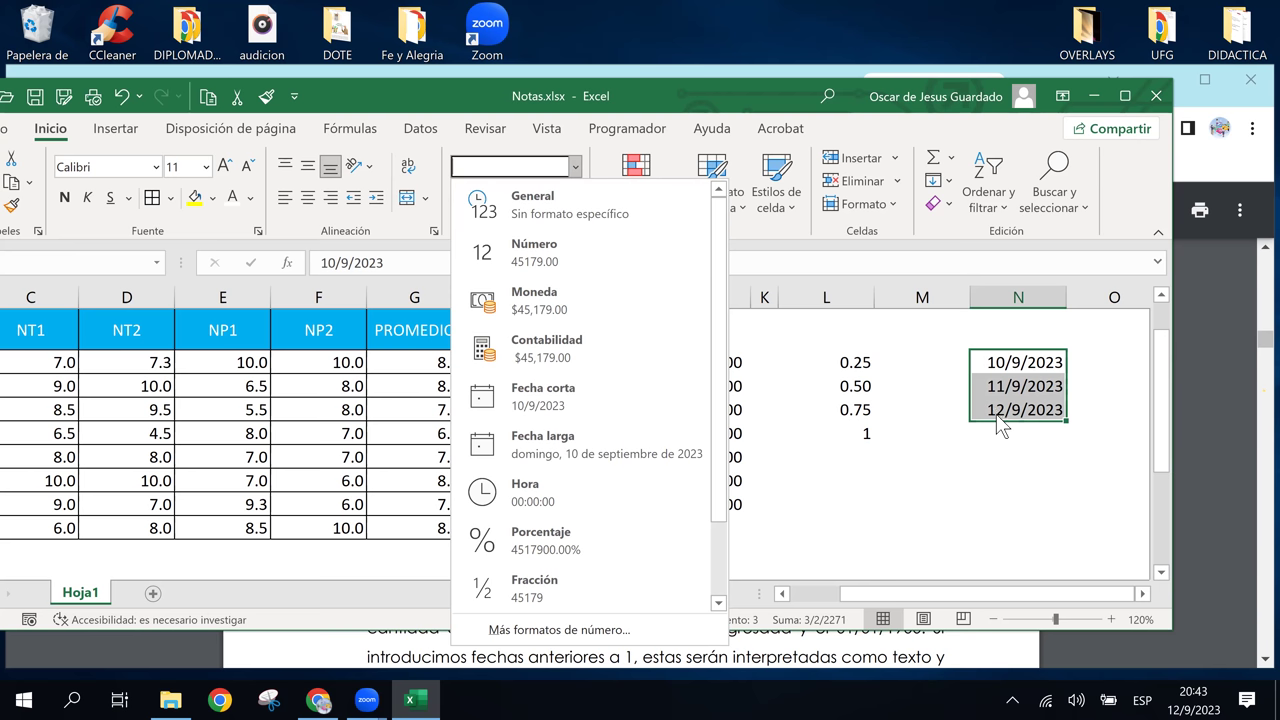
Try Fecha larga on the dates, revert to Fecha corta, and narrow column N.
click(612, 442)
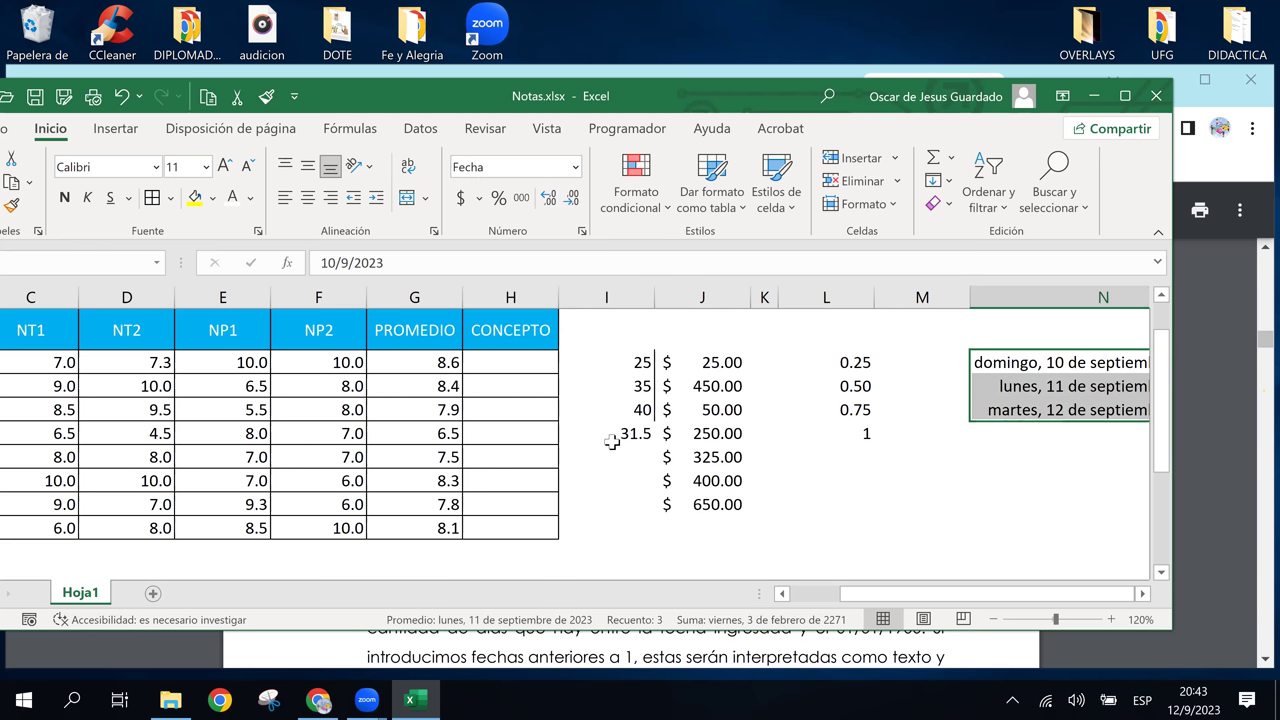
click(1142, 594)
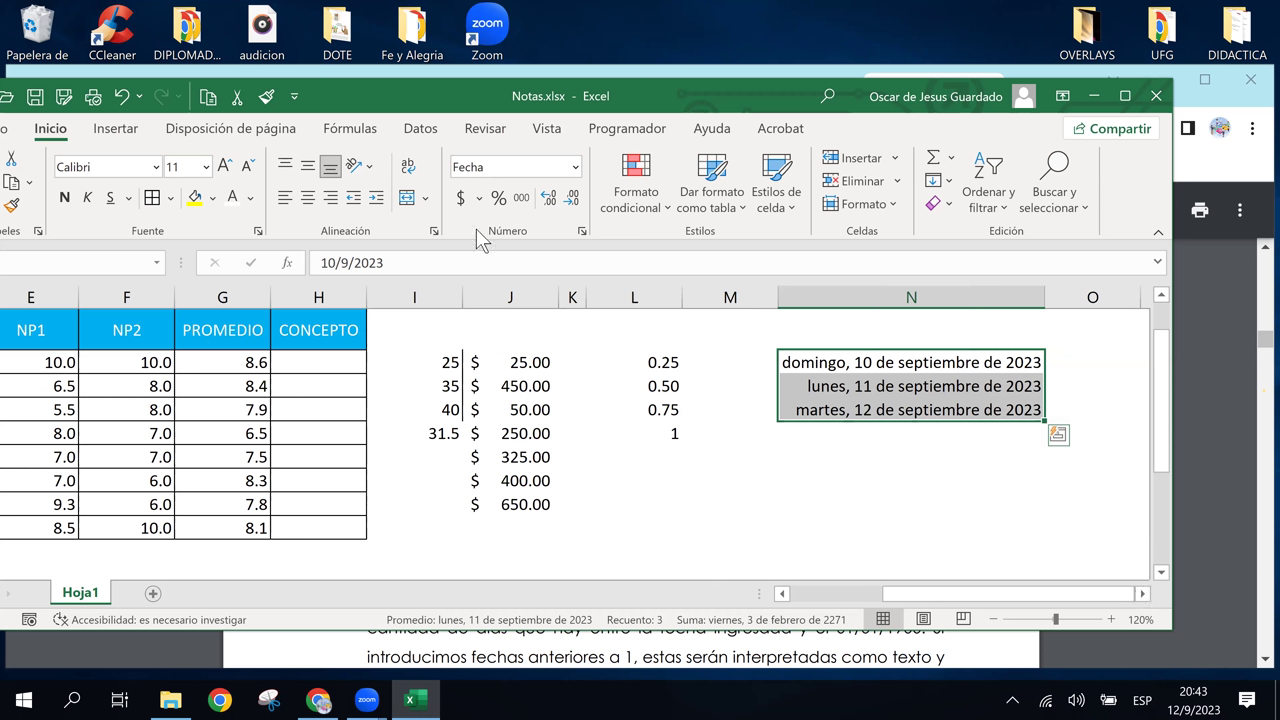
click(576, 167)
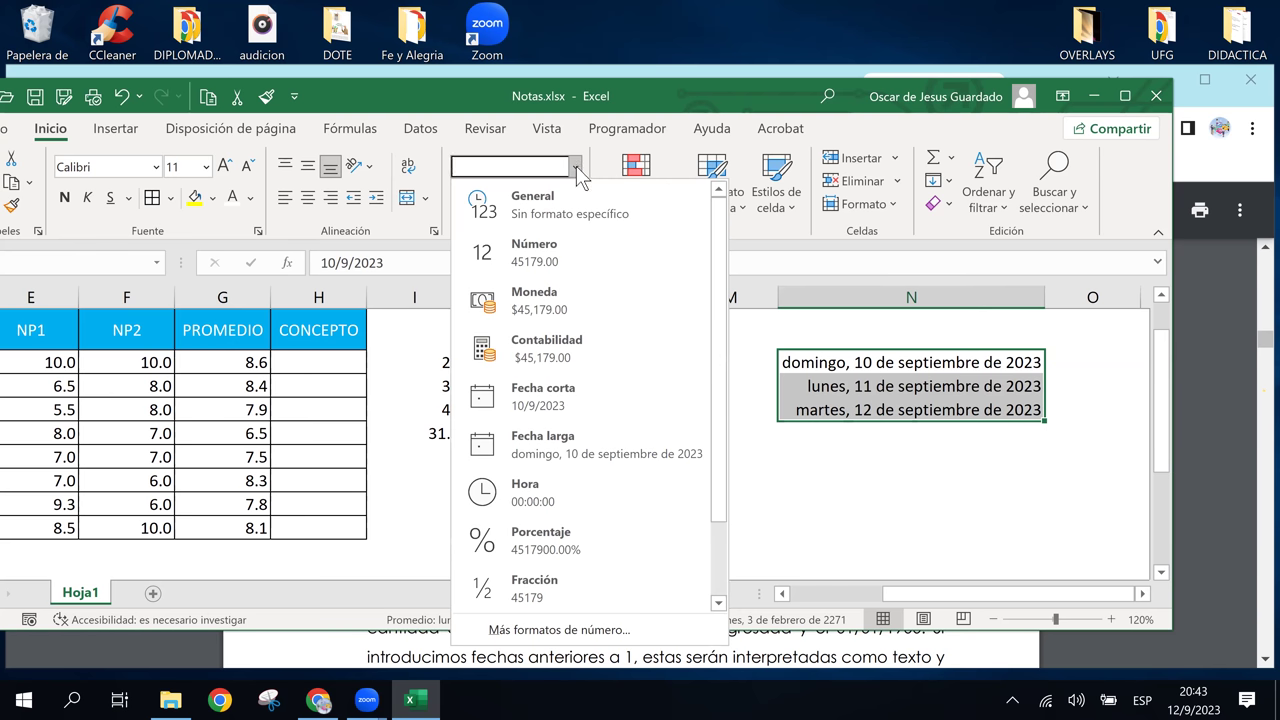
click(494, 388)
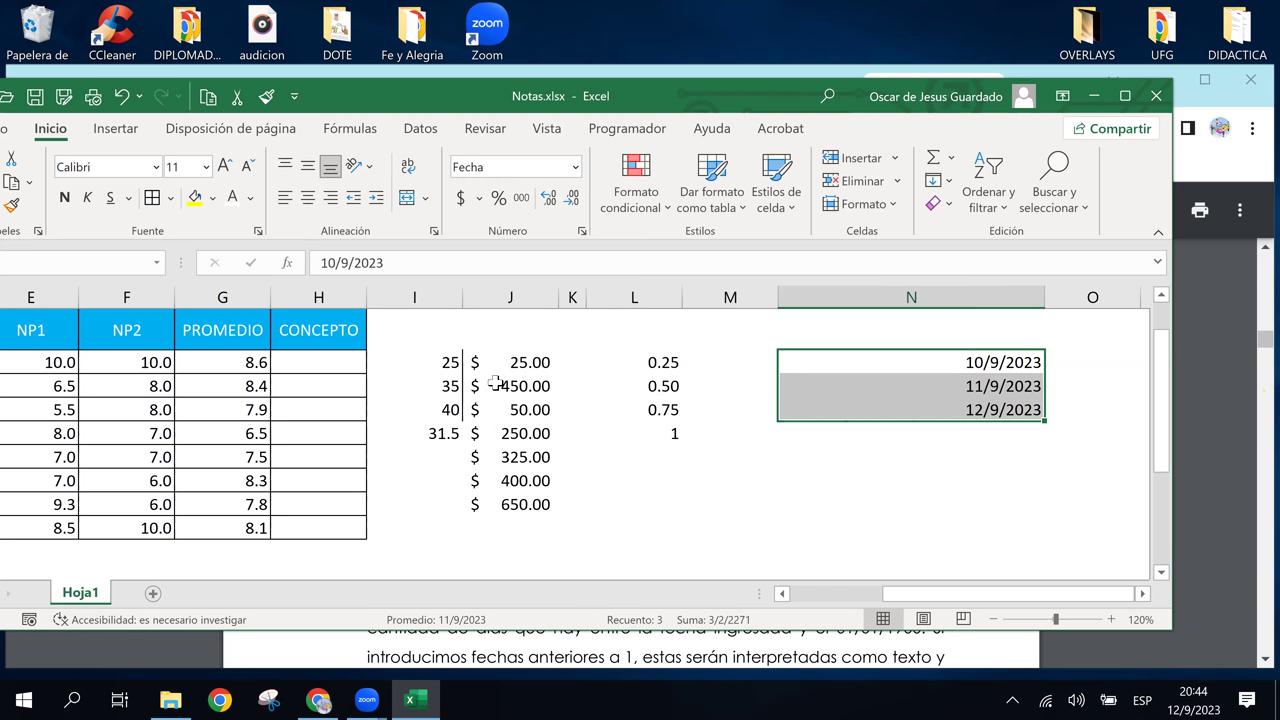
drag(1045, 297, 926, 300)
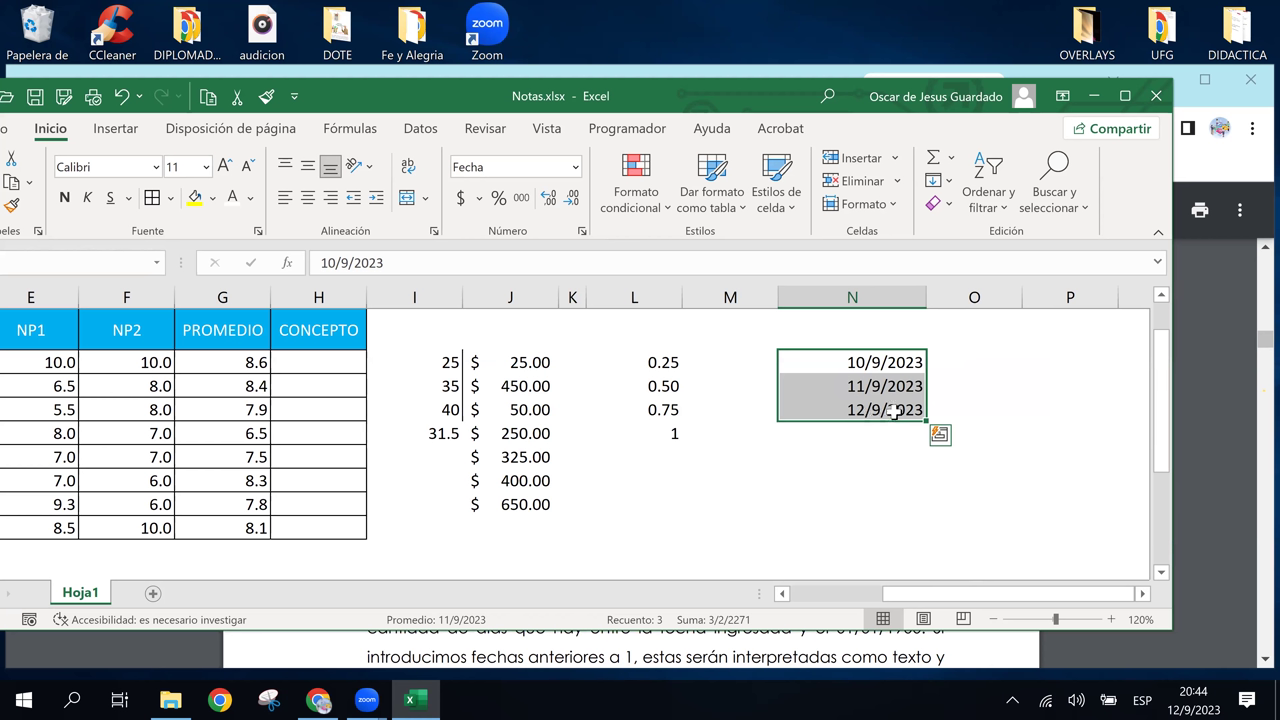
click(576, 167)
scroll(530, 495, down, 1)
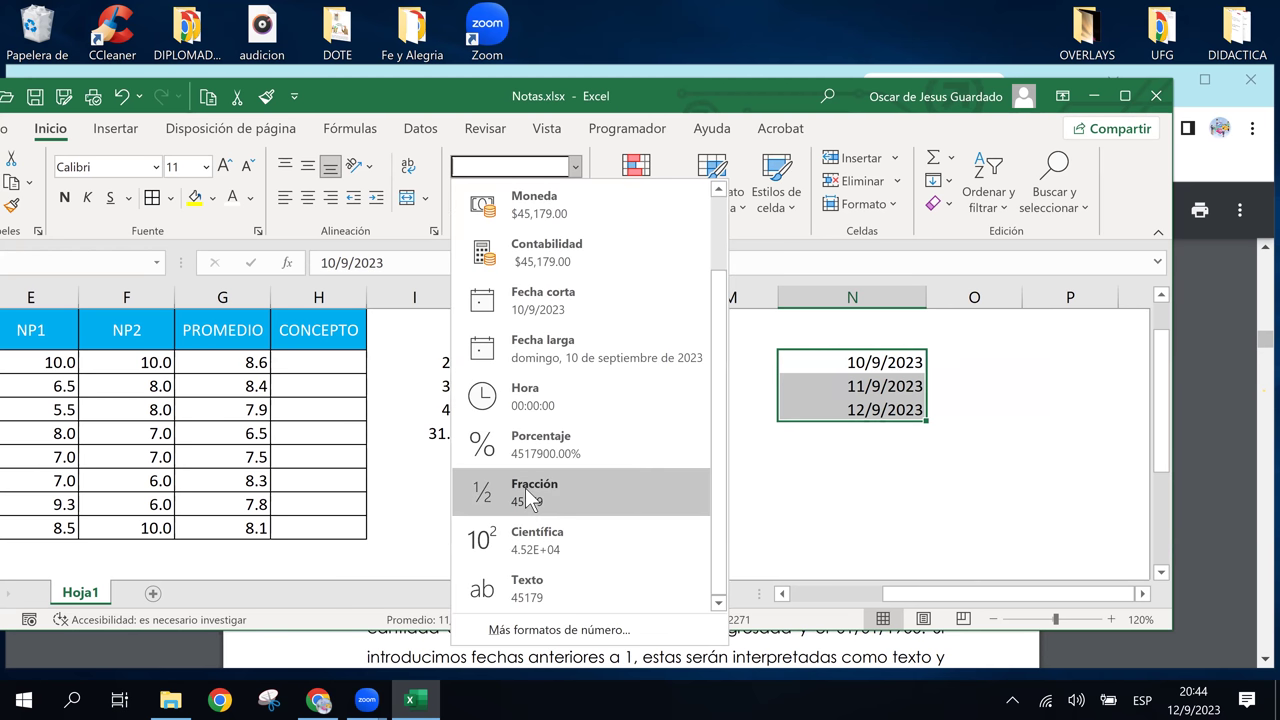
click(605, 631)
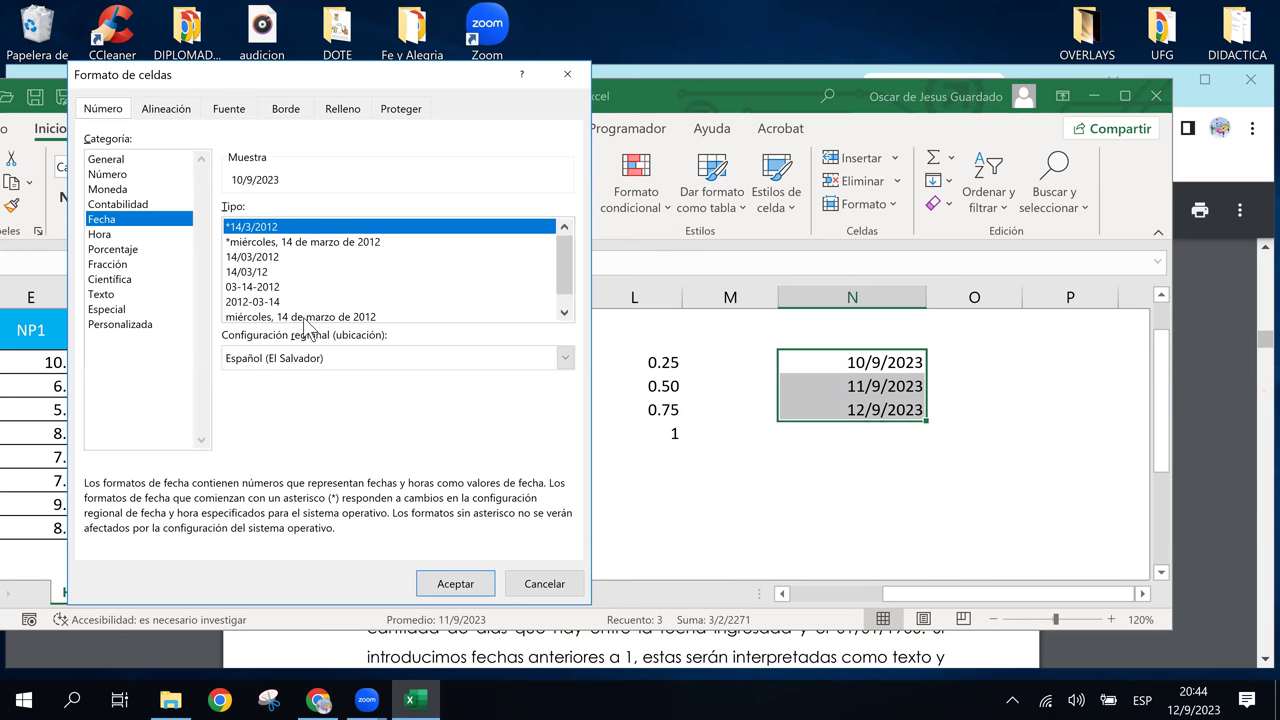
scroll(305, 322, down, 1)
scroll(310, 274, up, 1)
click(241, 304)
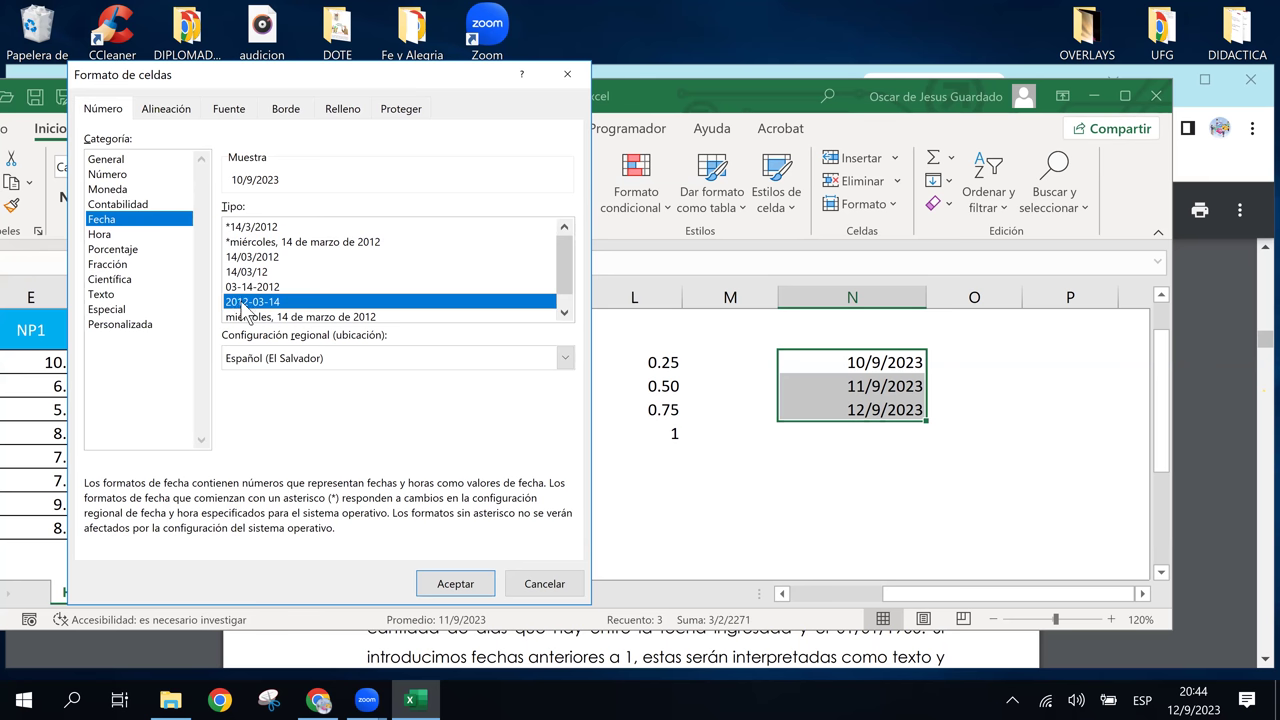
click(452, 585)
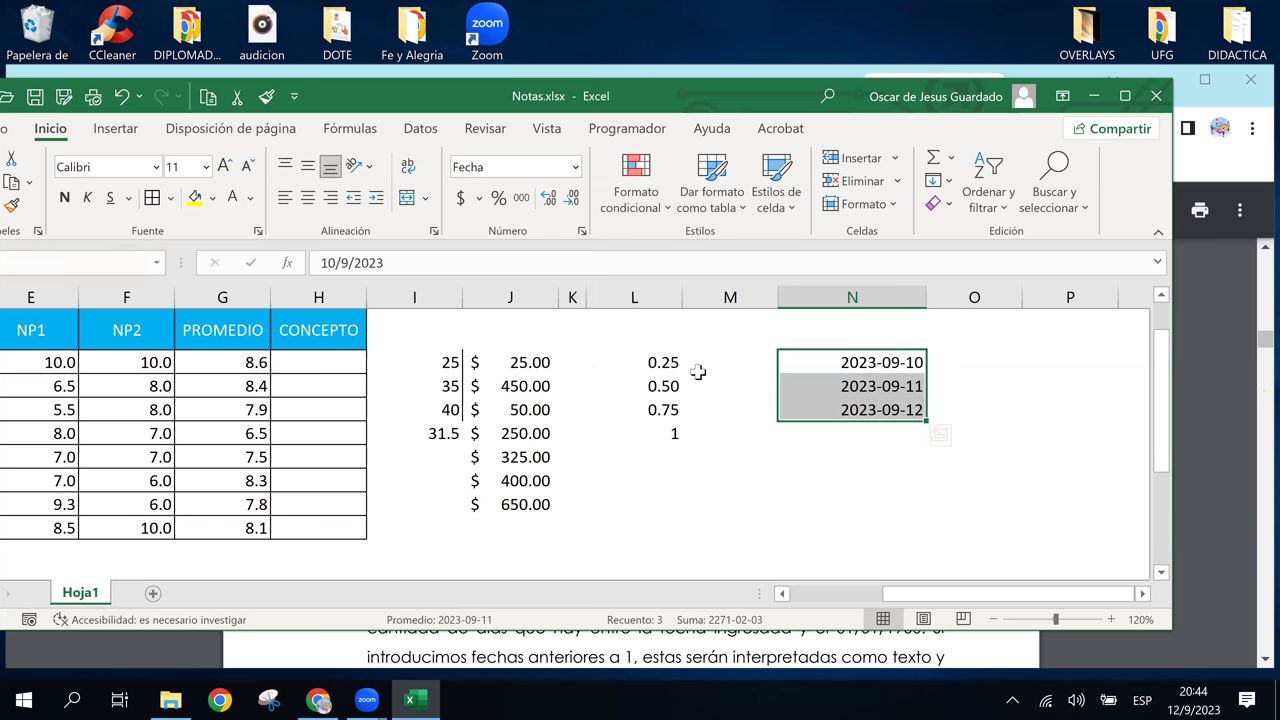
key(ctrl+z)
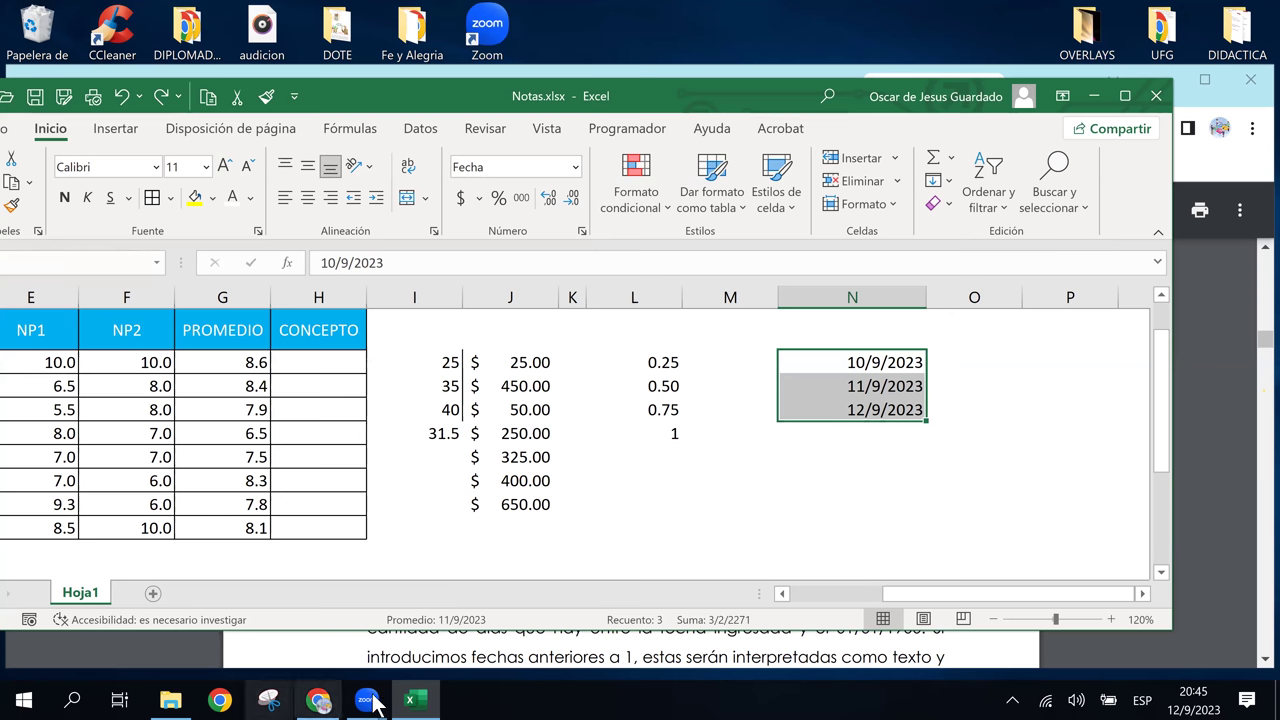
click(728, 430)
click(819, 386)
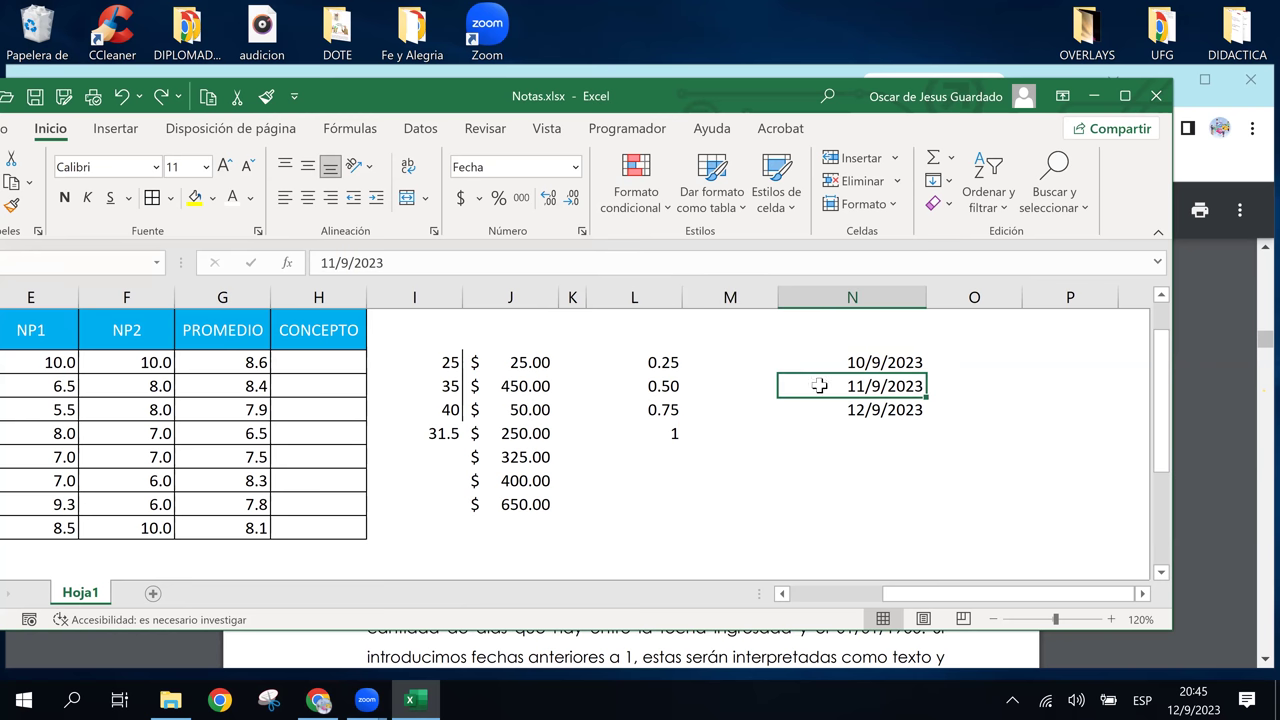
key(Down)
key(Up)
key(Up)
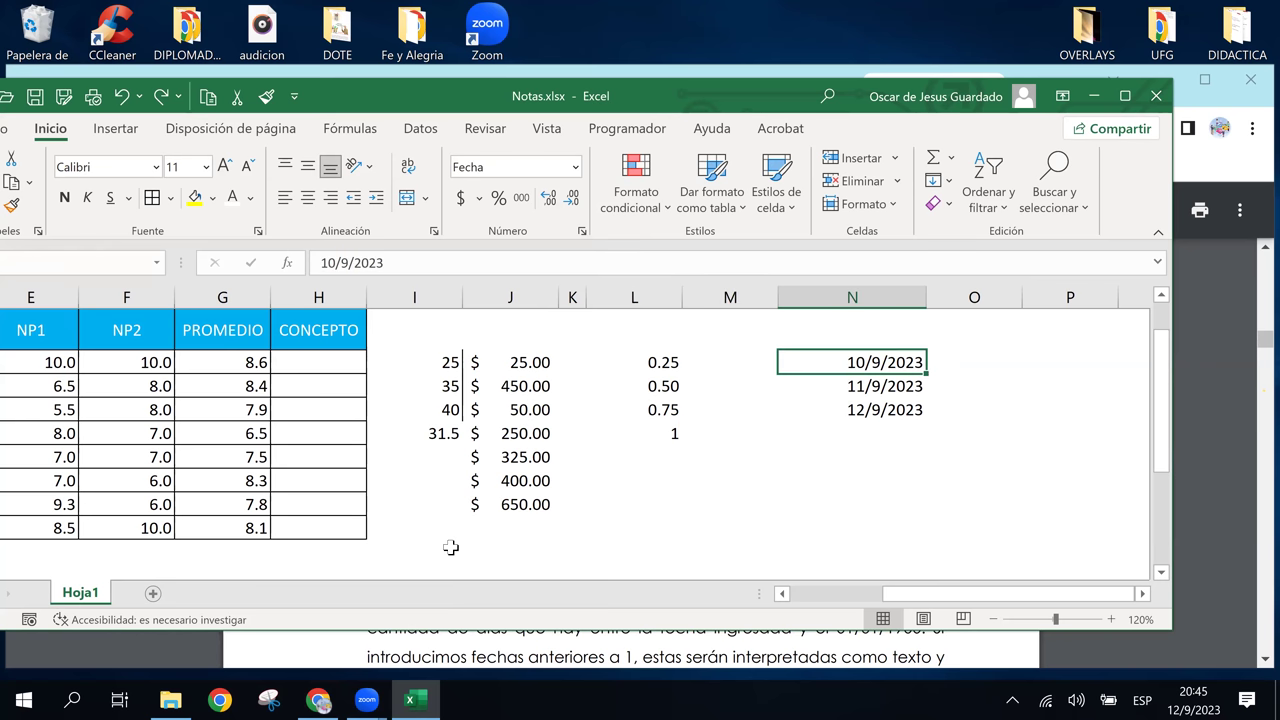
mouse_move(318, 700)
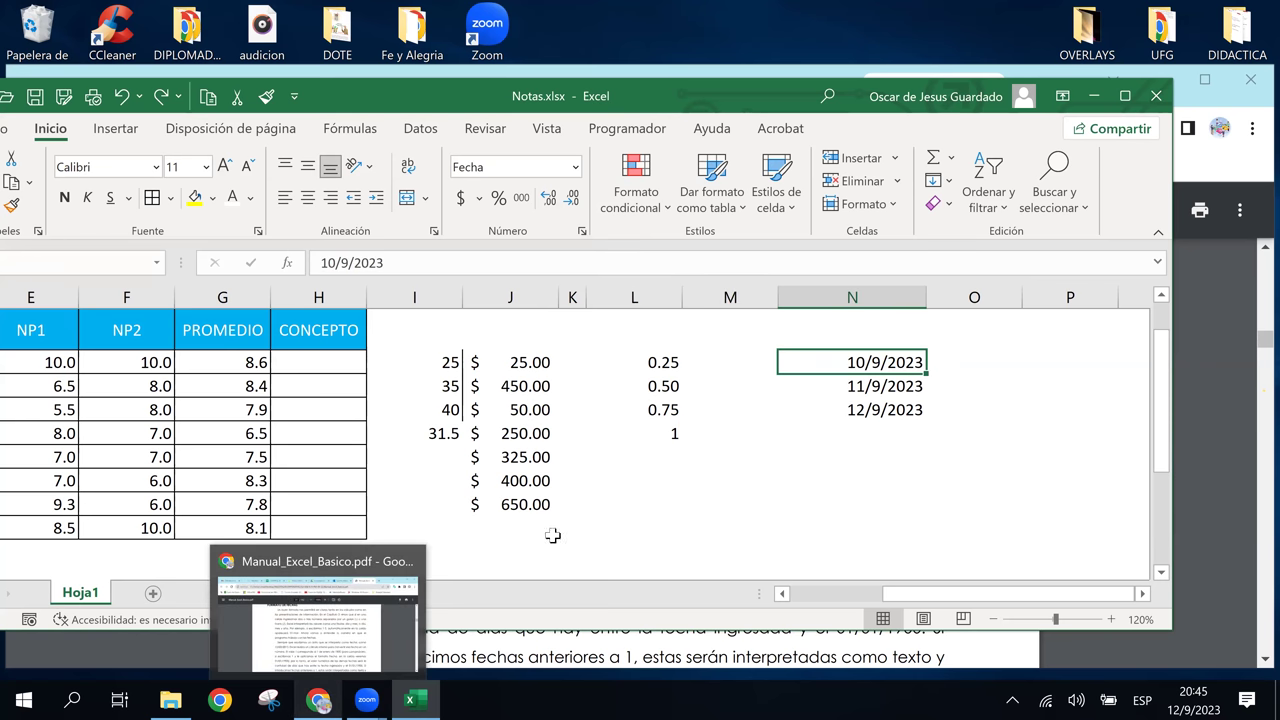
Scroll the manual from 'Crear formatos personalizados' down to step 02 on page 23.
click(314, 702)
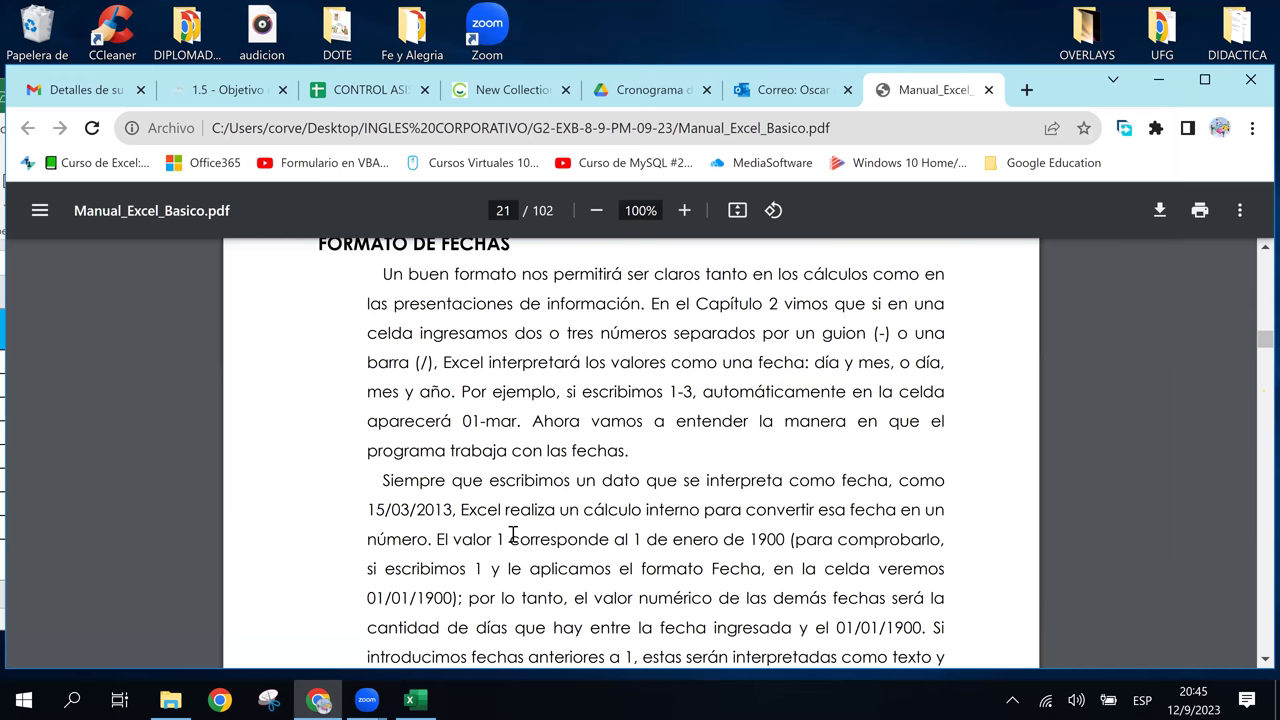
scroll(512, 535, down, 1)
scroll(512, 535, down, 2)
scroll(512, 535, down, 4)
scroll(512, 535, down, 2)
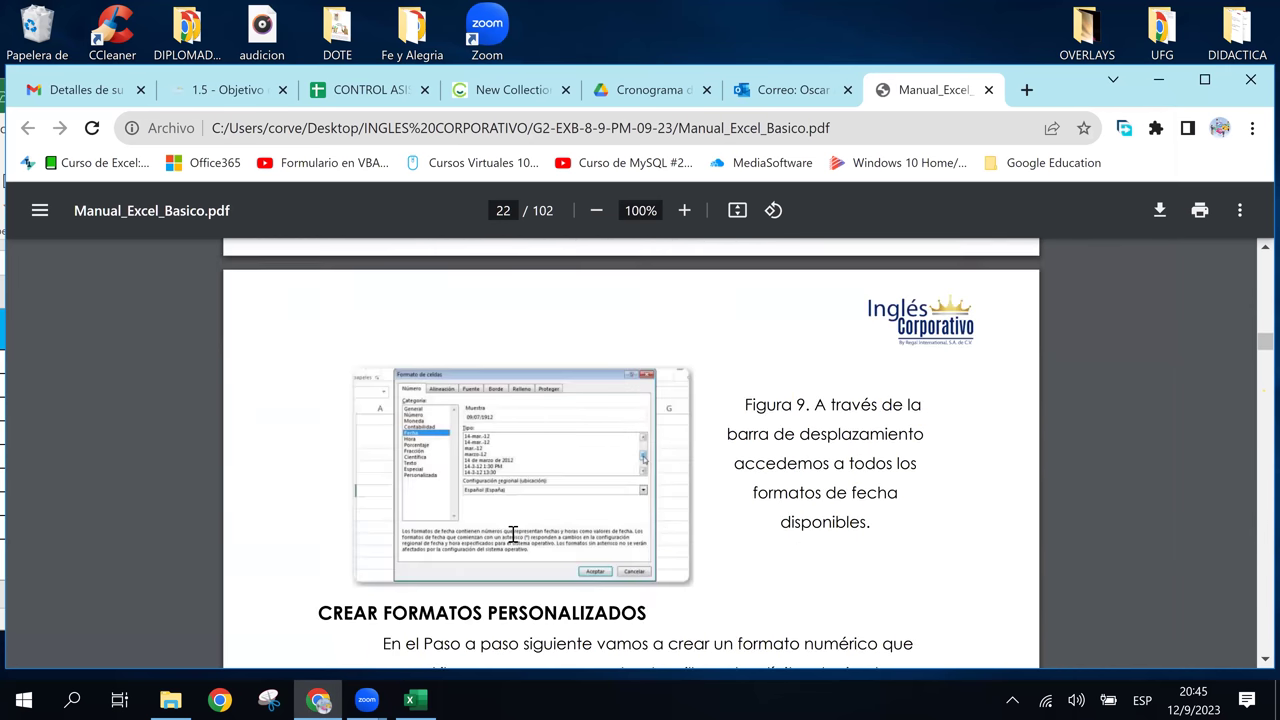
scroll(512, 535, down, 2)
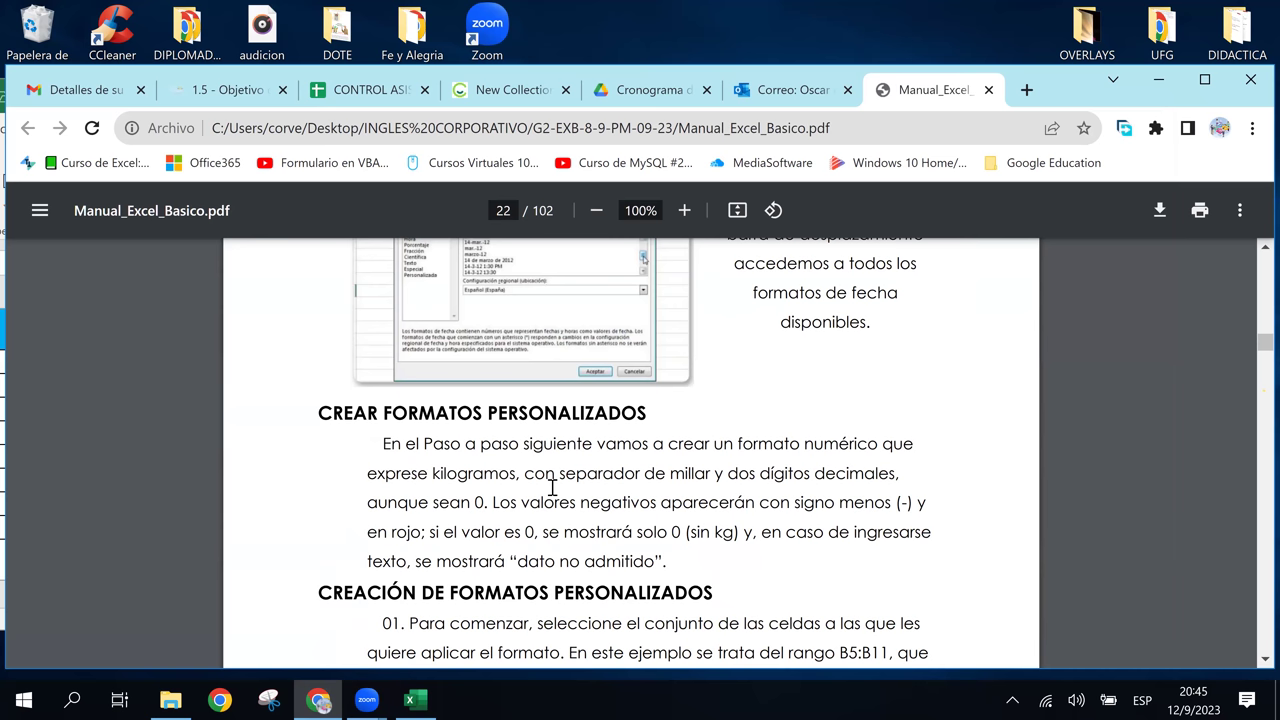
scroll(552, 487, down, 1)
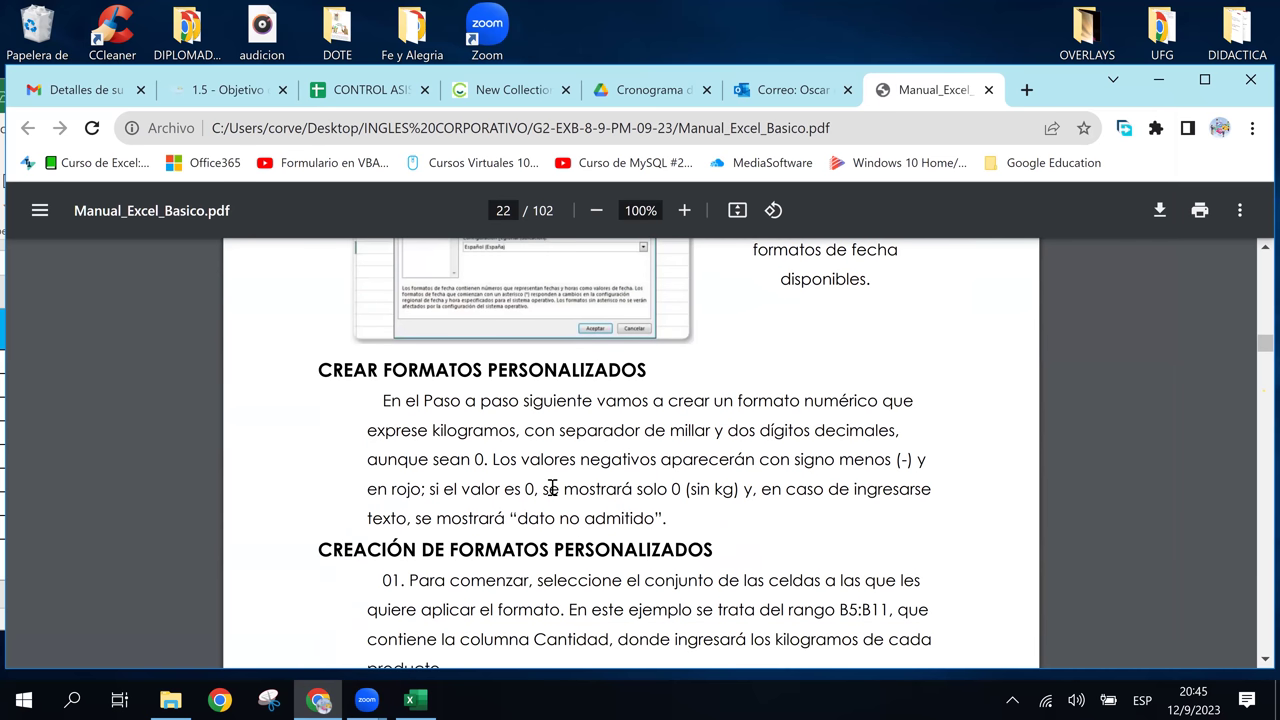
scroll(552, 487, down, 2)
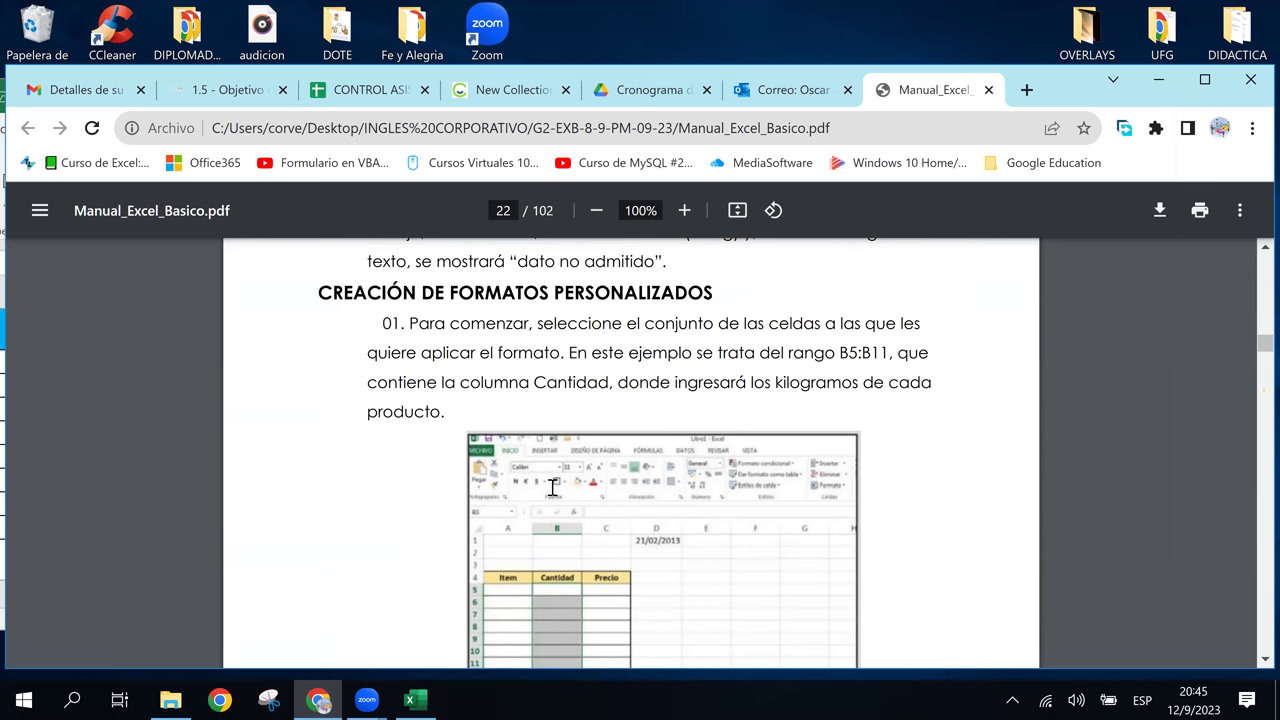
scroll(552, 487, down, 2)
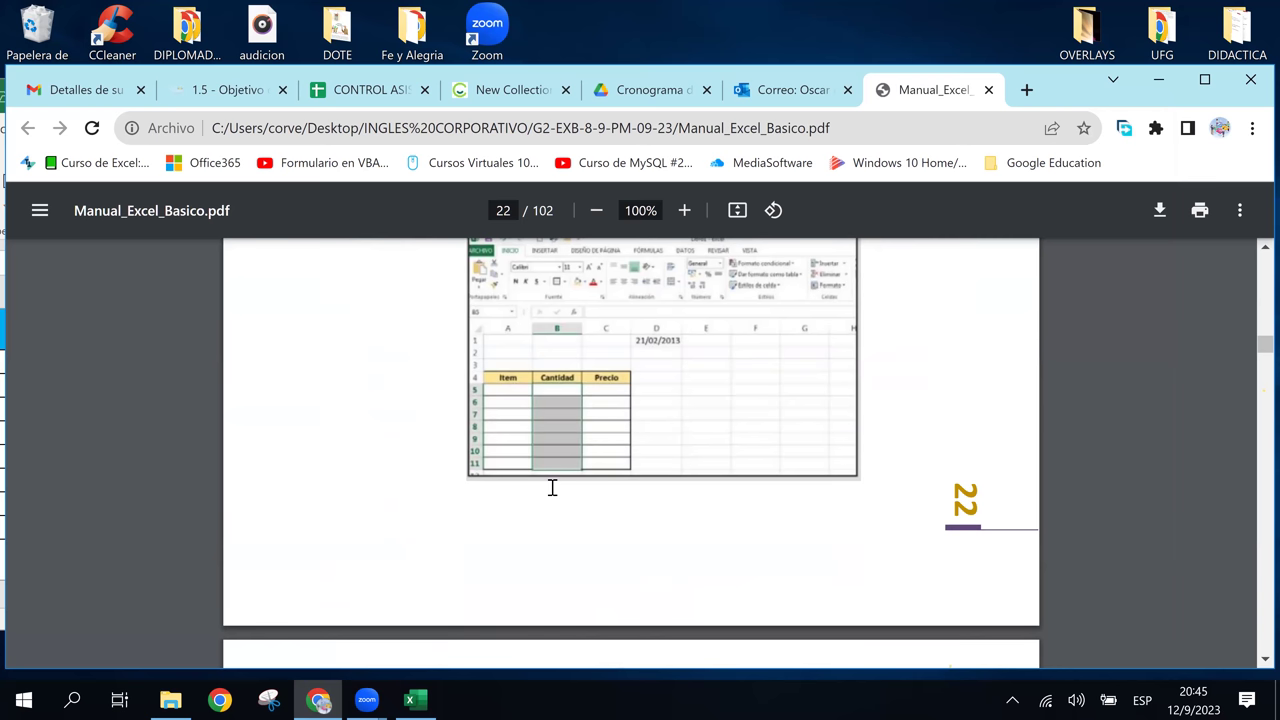
scroll(552, 487, down, 3)
Scroll the manual to step 03's custom Kg format code, then return to Notas.xlsx.
scroll(552, 487, down, 1)
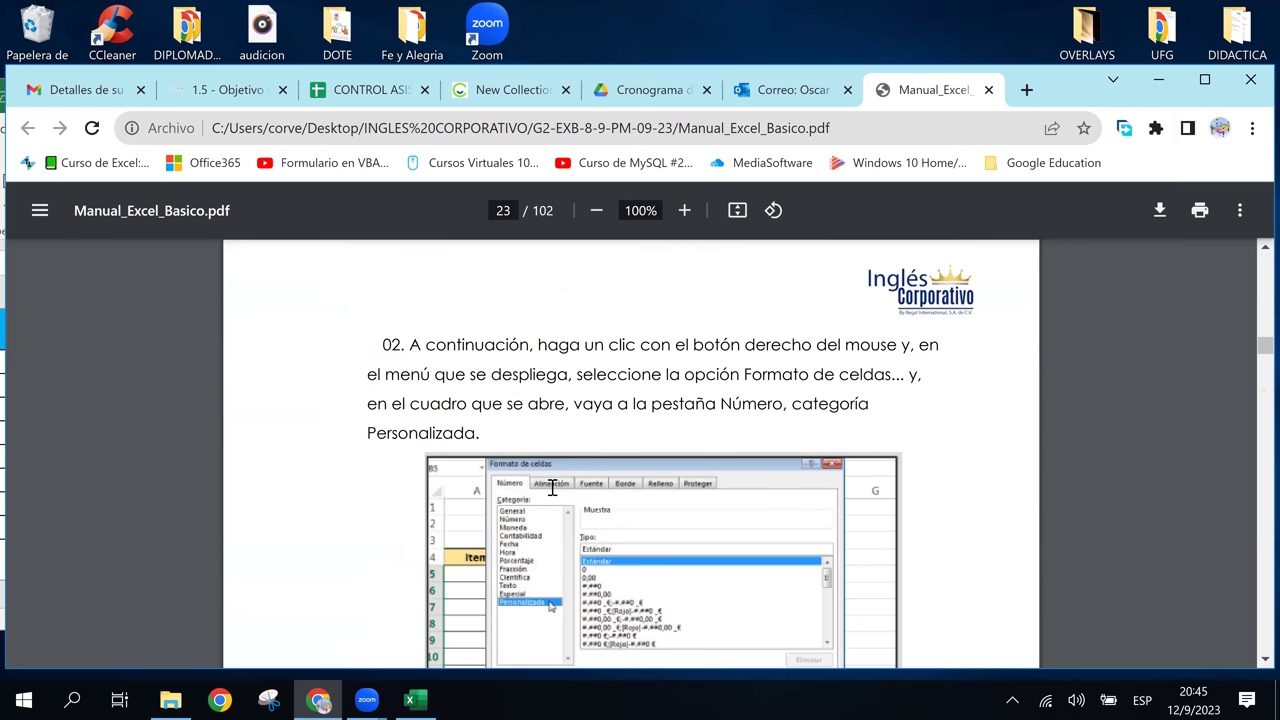
scroll(552, 487, down, 1)
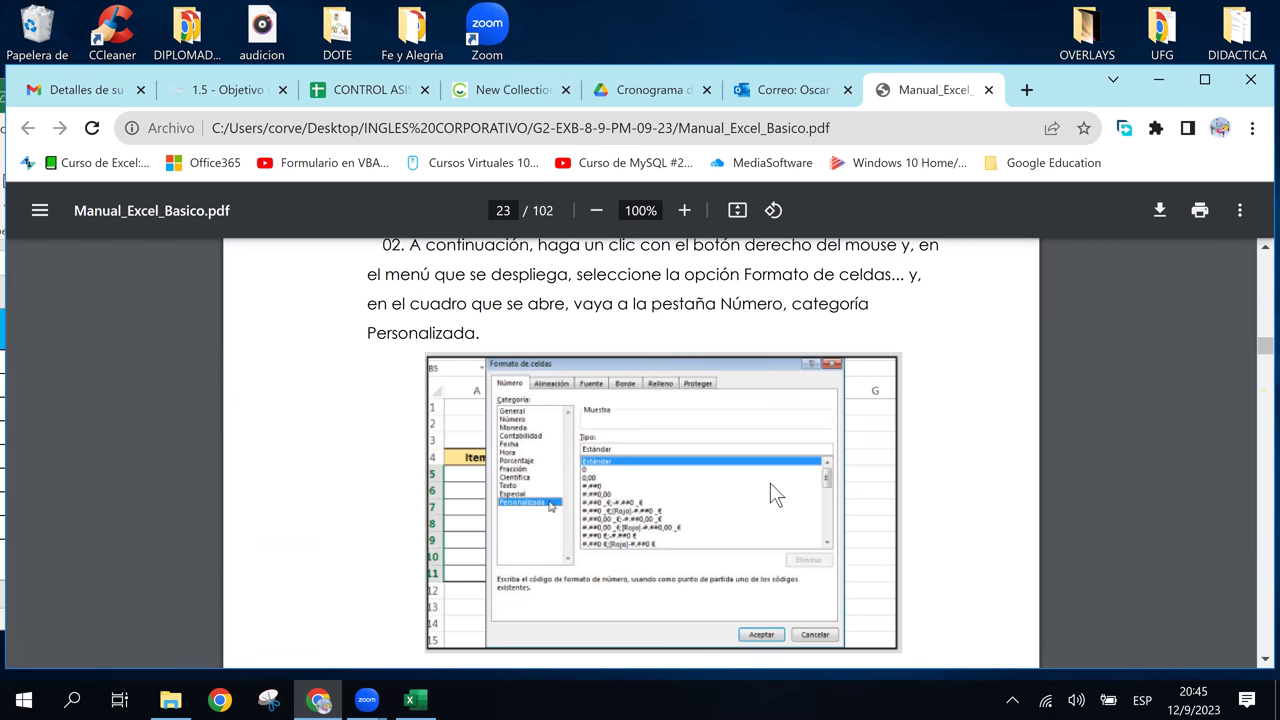
scroll(771, 484, up, 1)
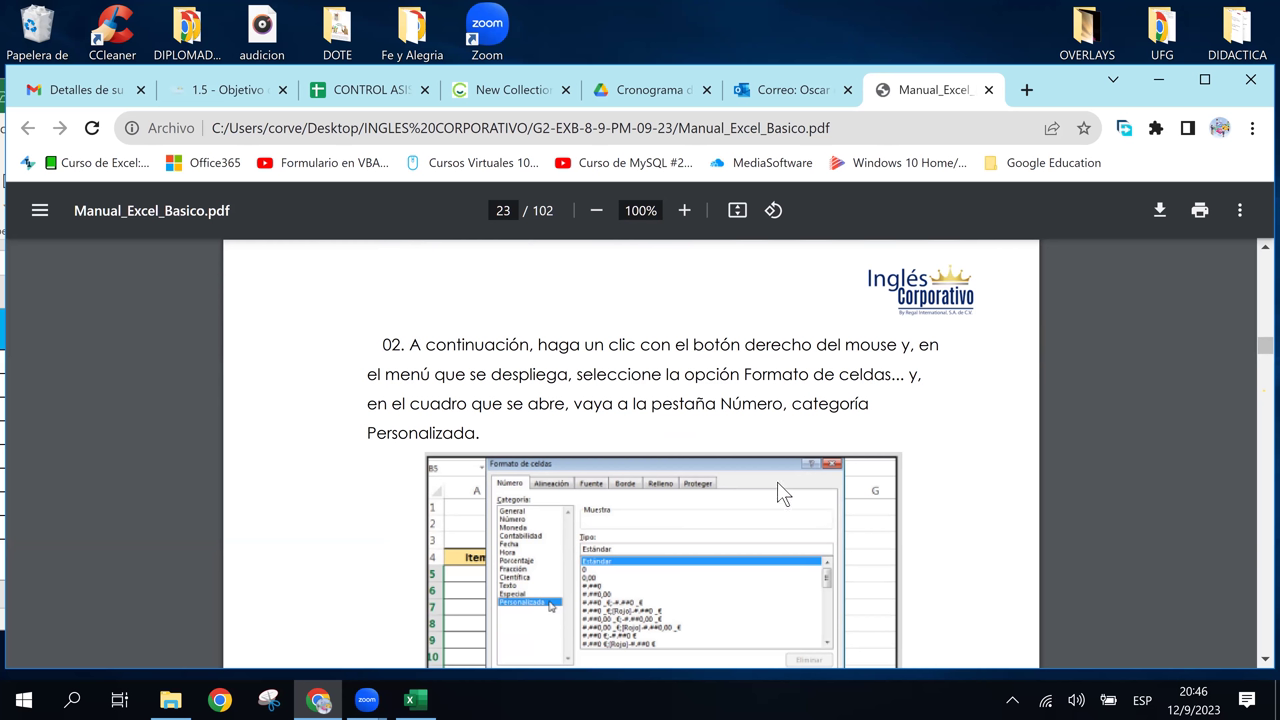
scroll(773, 483, down, 1)
scroll(777, 484, down, 2)
scroll(779, 489, down, 1)
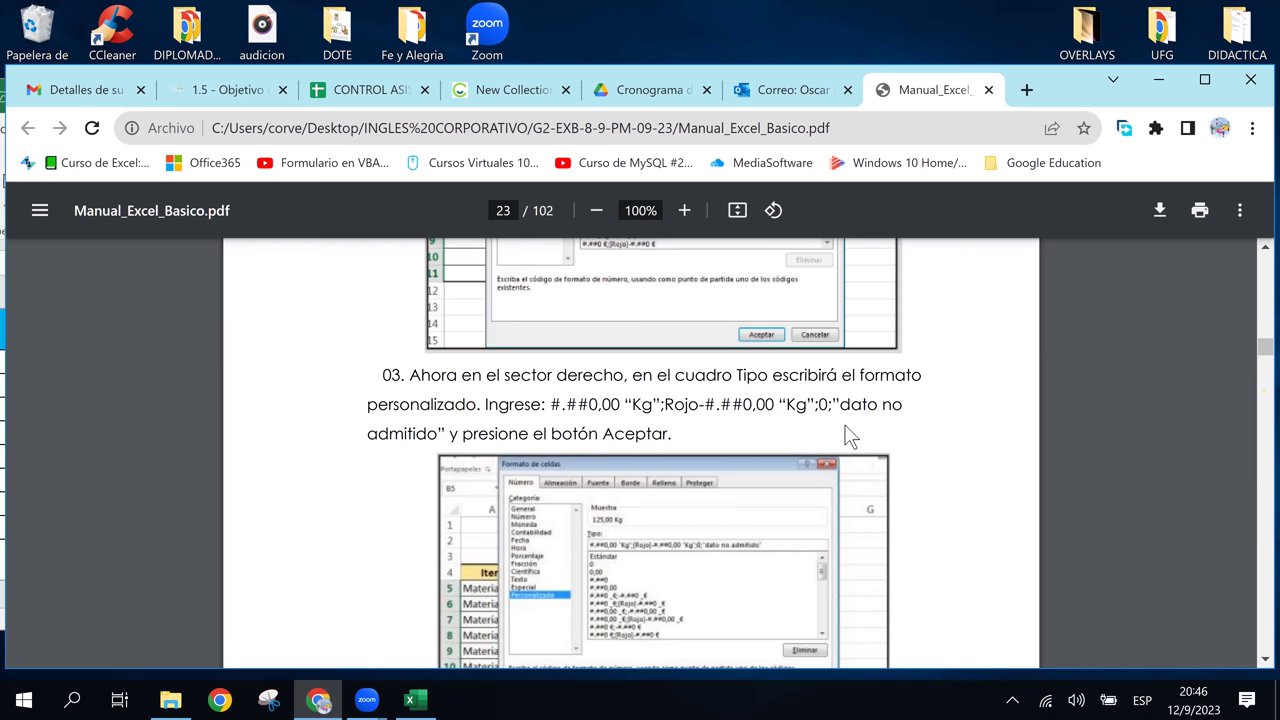
scroll(706, 449, down, 1)
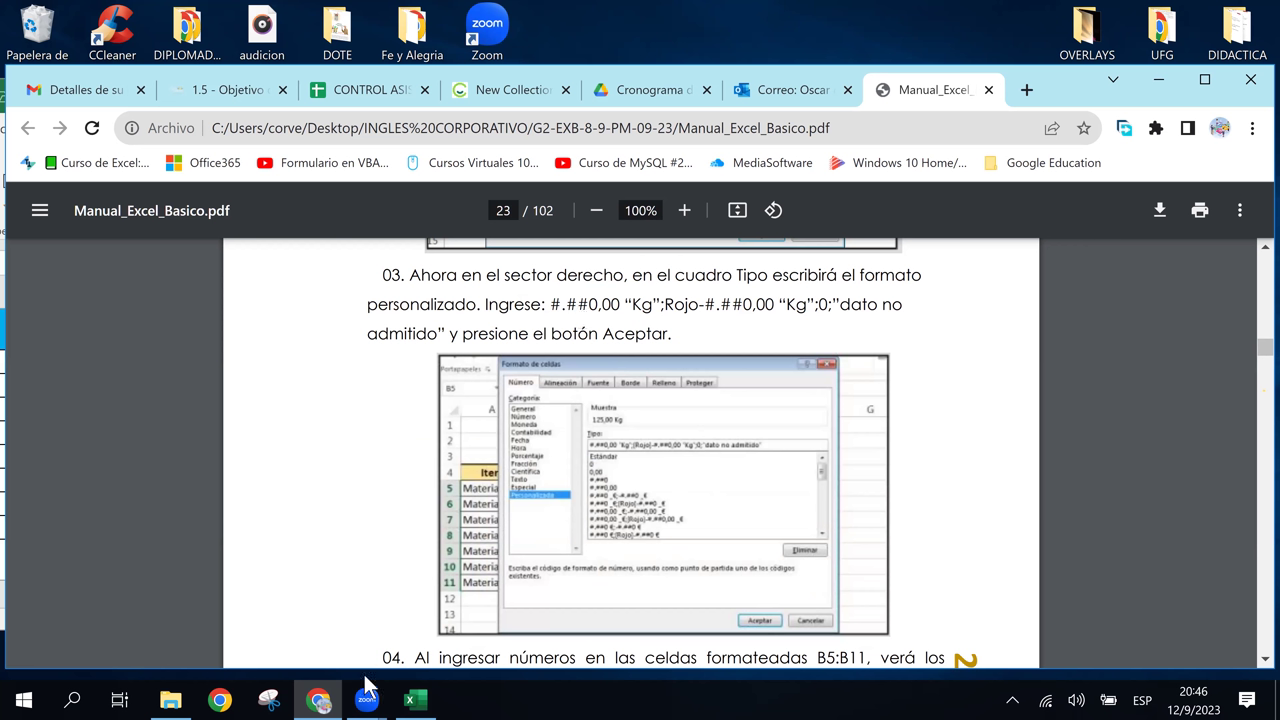
click(416, 700)
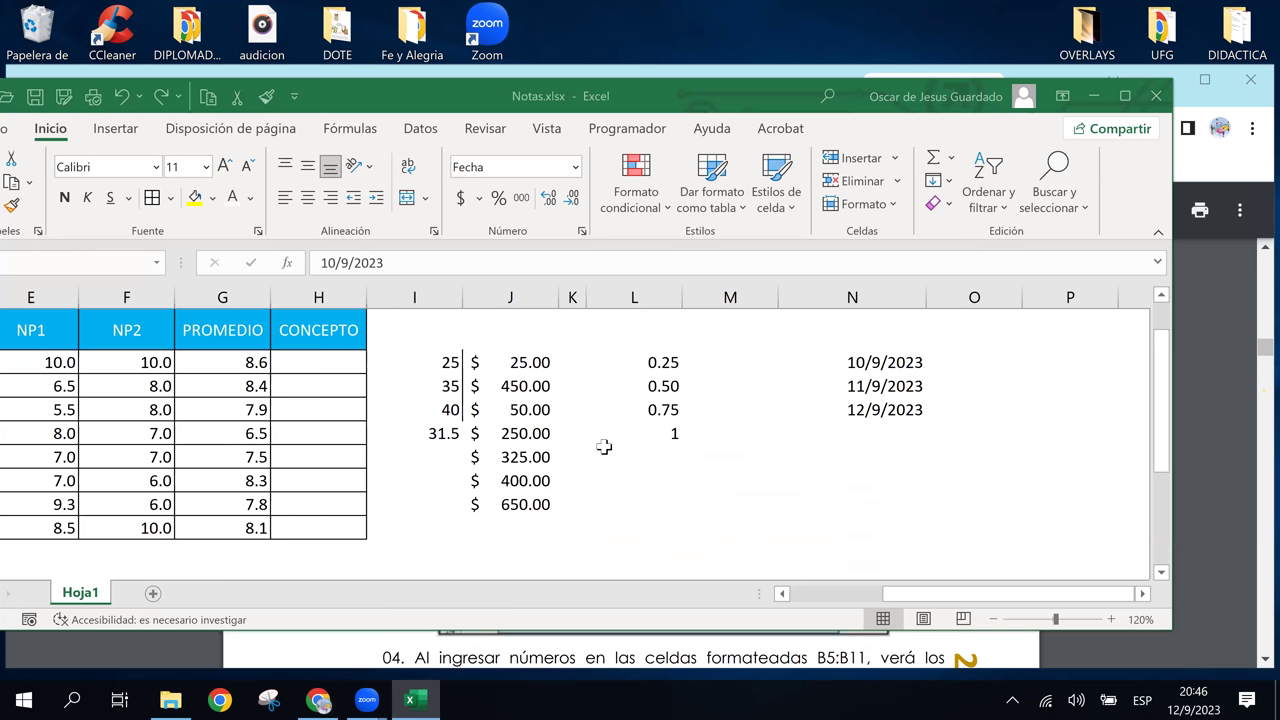
Select the empty column M cells beside 0.25 through 1 and open the Personalizada number formats.
click(712, 388)
click(736, 357)
drag(736, 357, 748, 457)
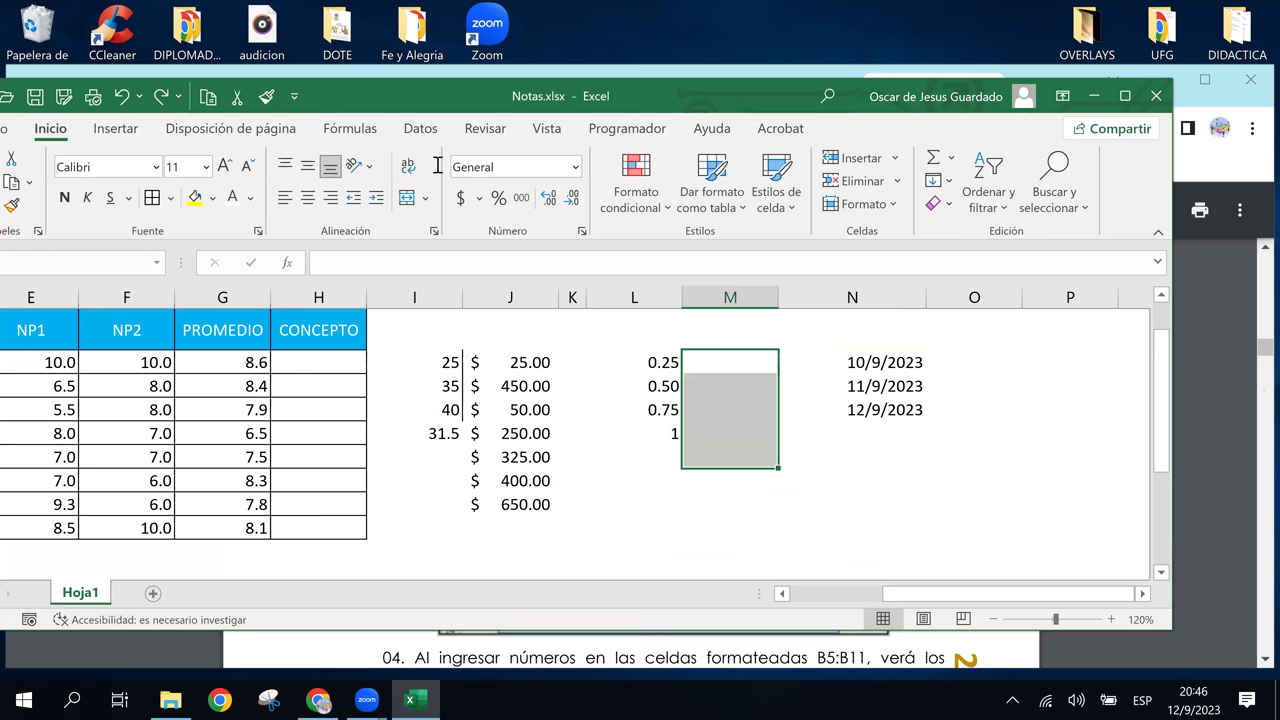
click(576, 168)
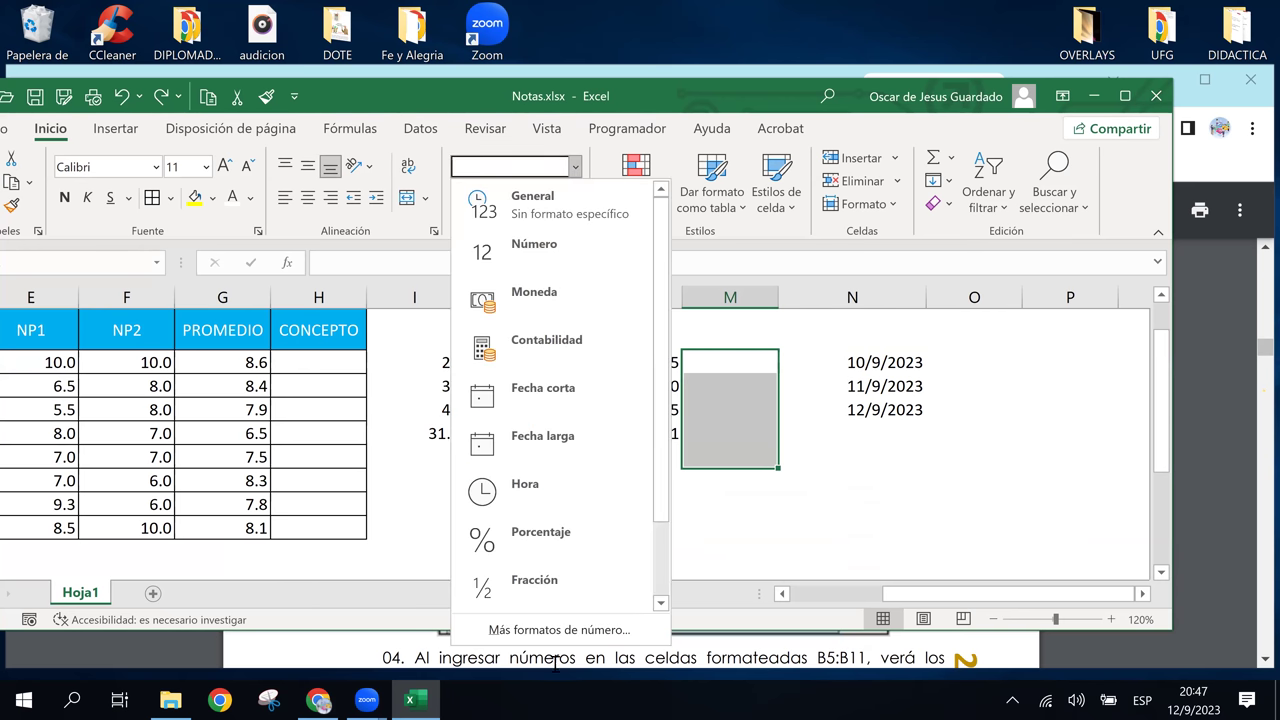
click(558, 630)
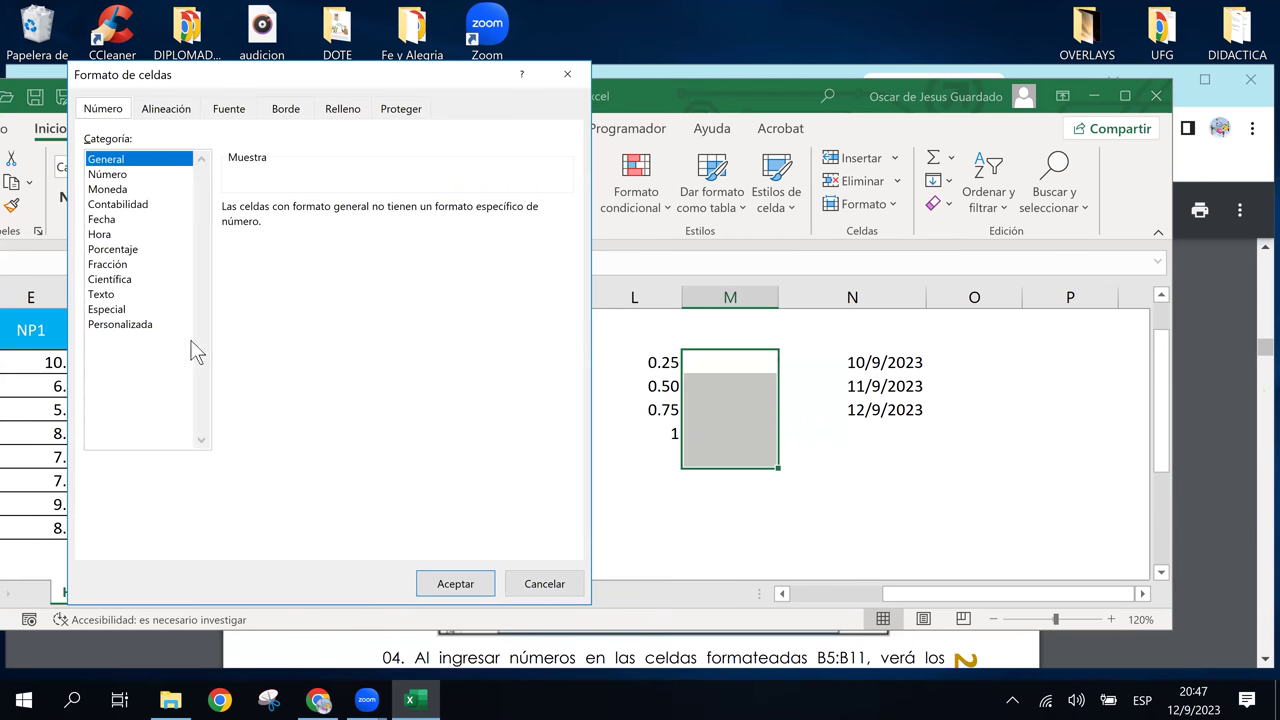
click(125, 325)
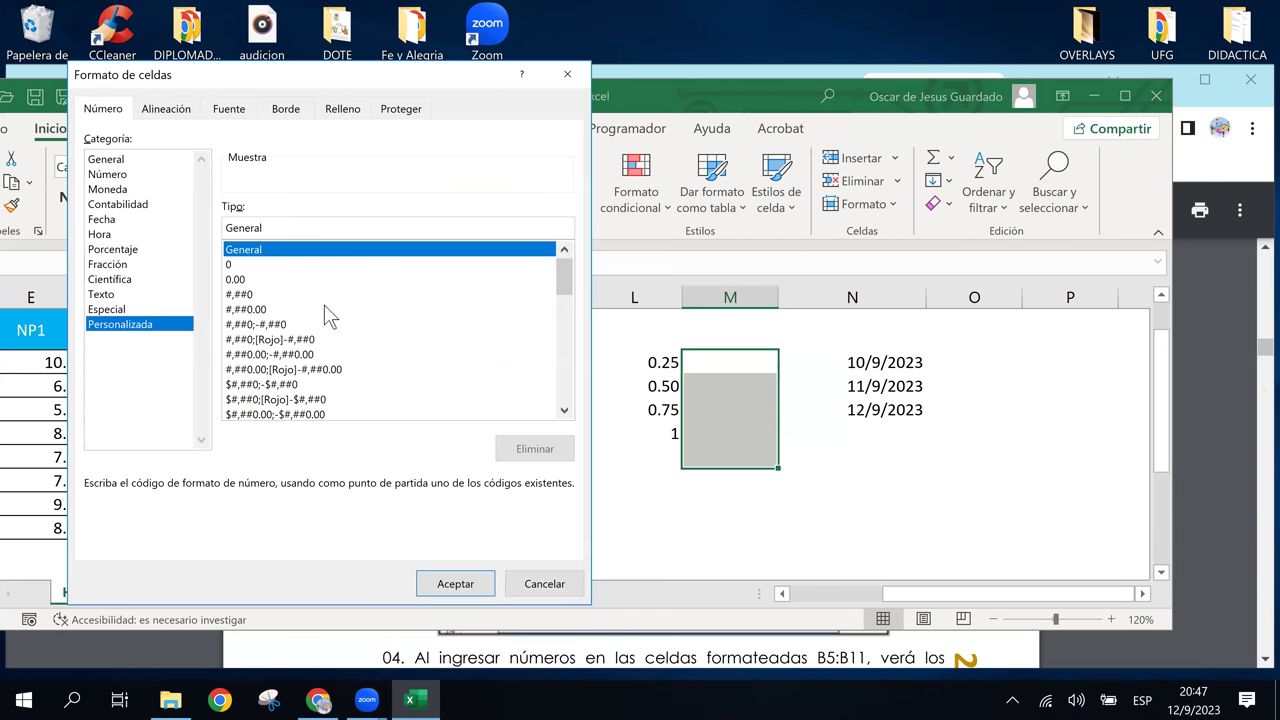
Compare the codes against the manual and choose #,##0.00;[Rojo]-#,##0.00.
click(256, 310)
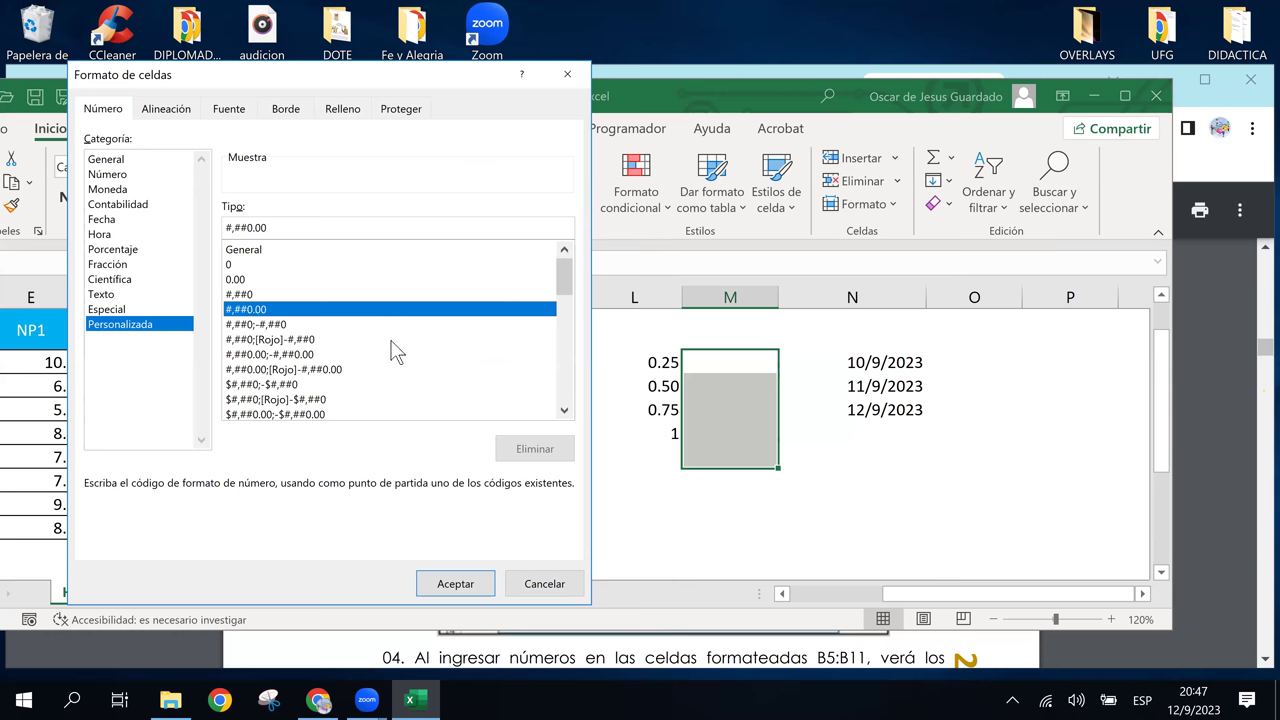
click(320, 702)
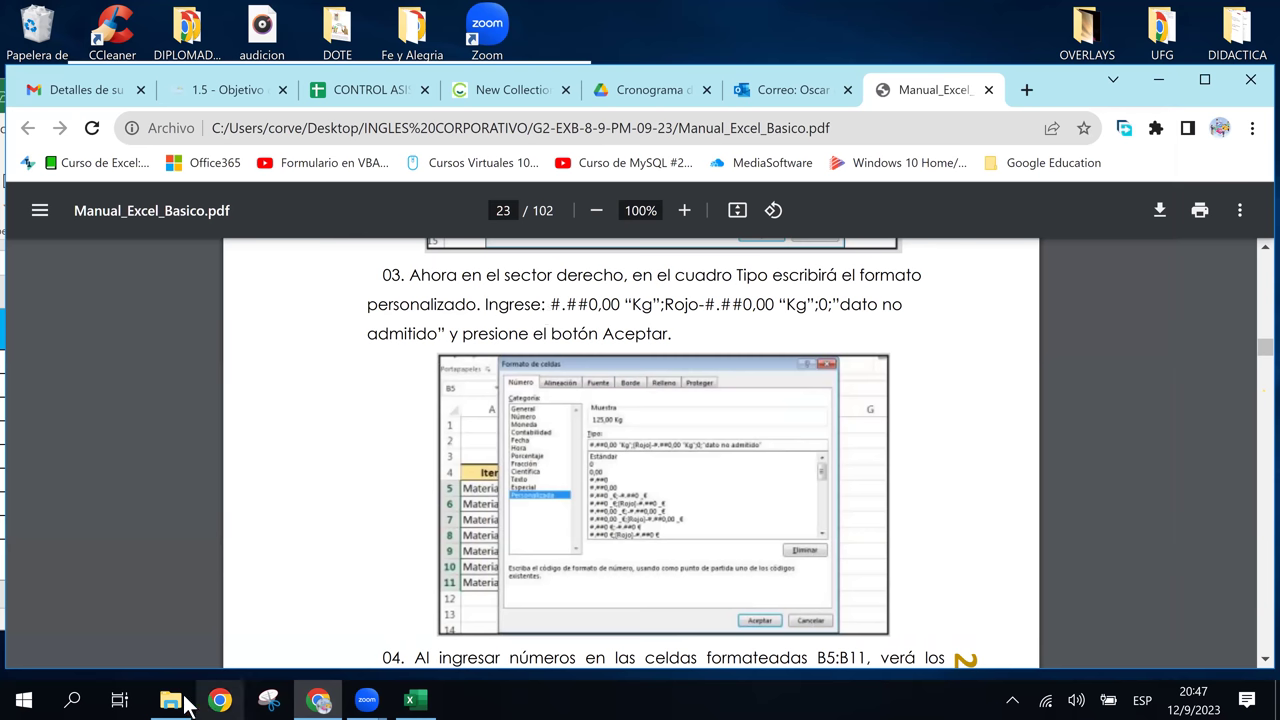
click(331, 705)
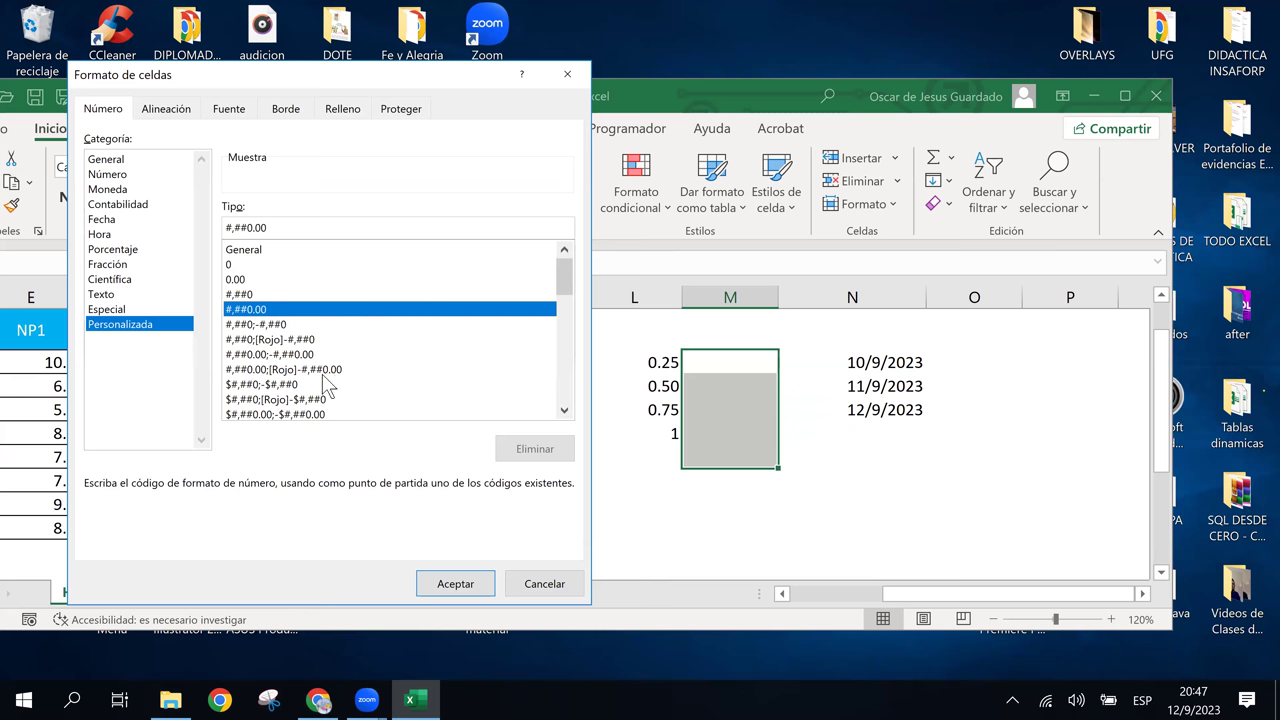
click(255, 341)
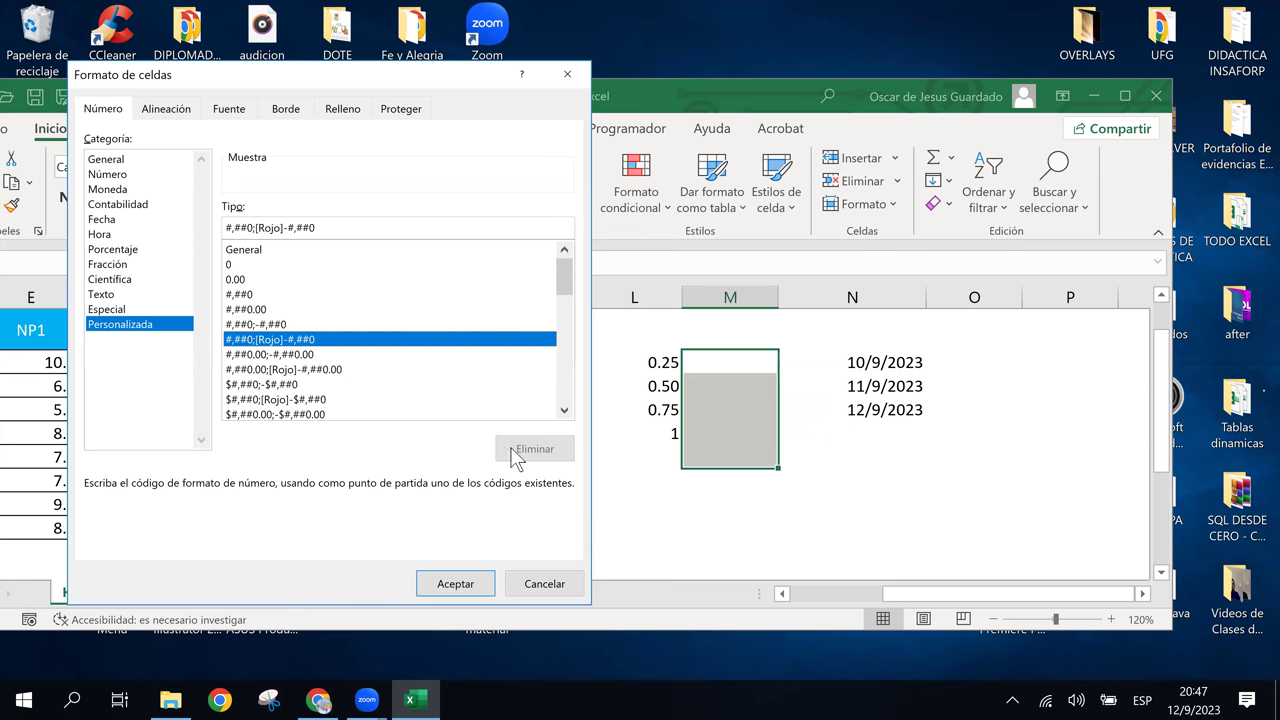
double_click(564, 411)
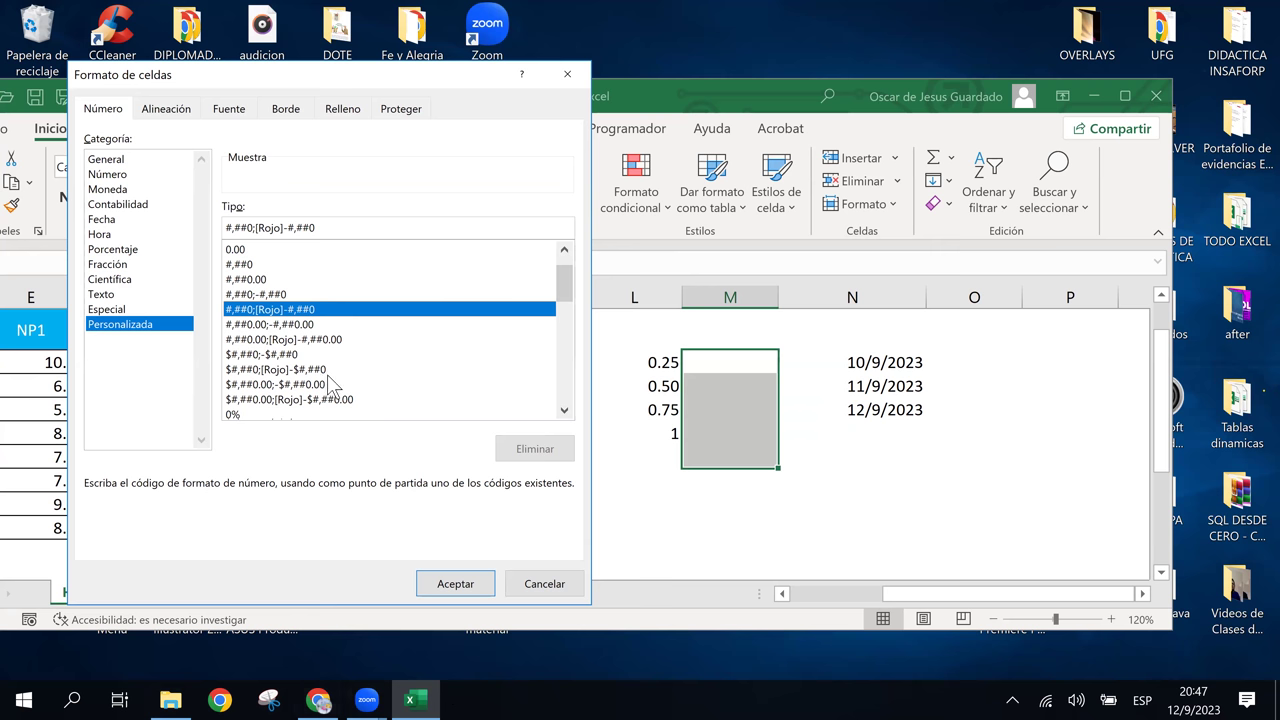
click(322, 342)
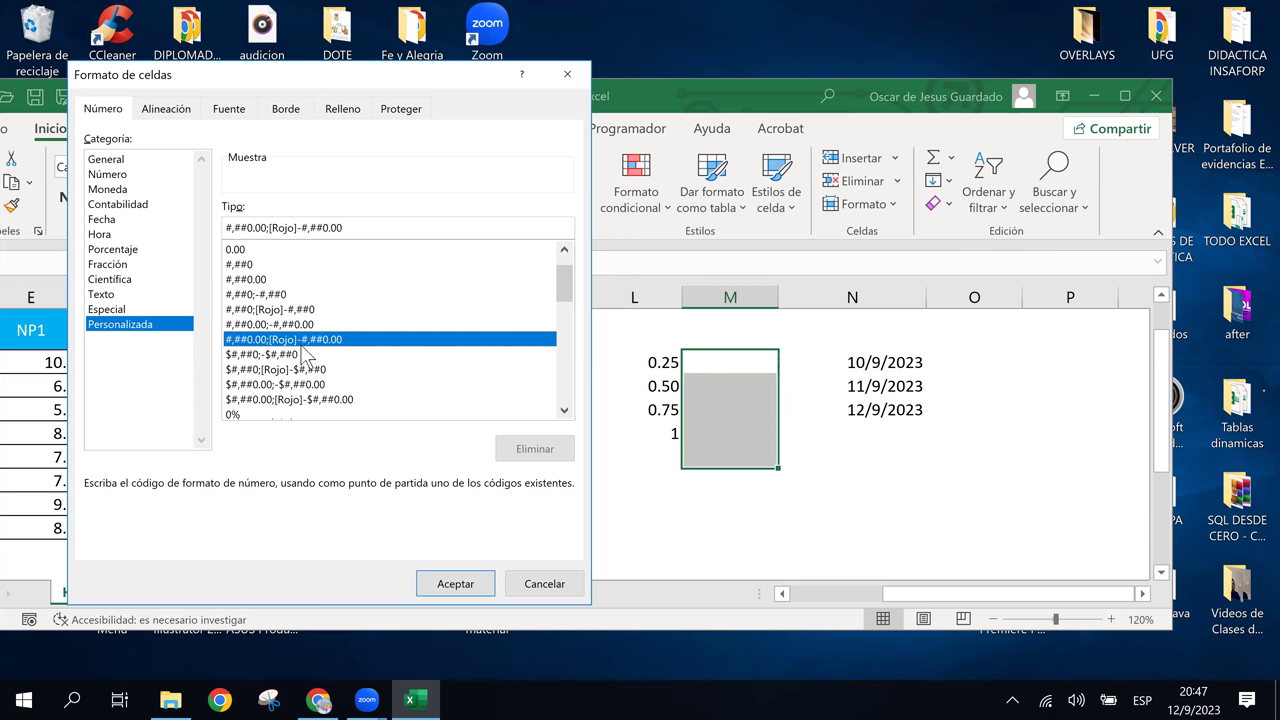
click(330, 703)
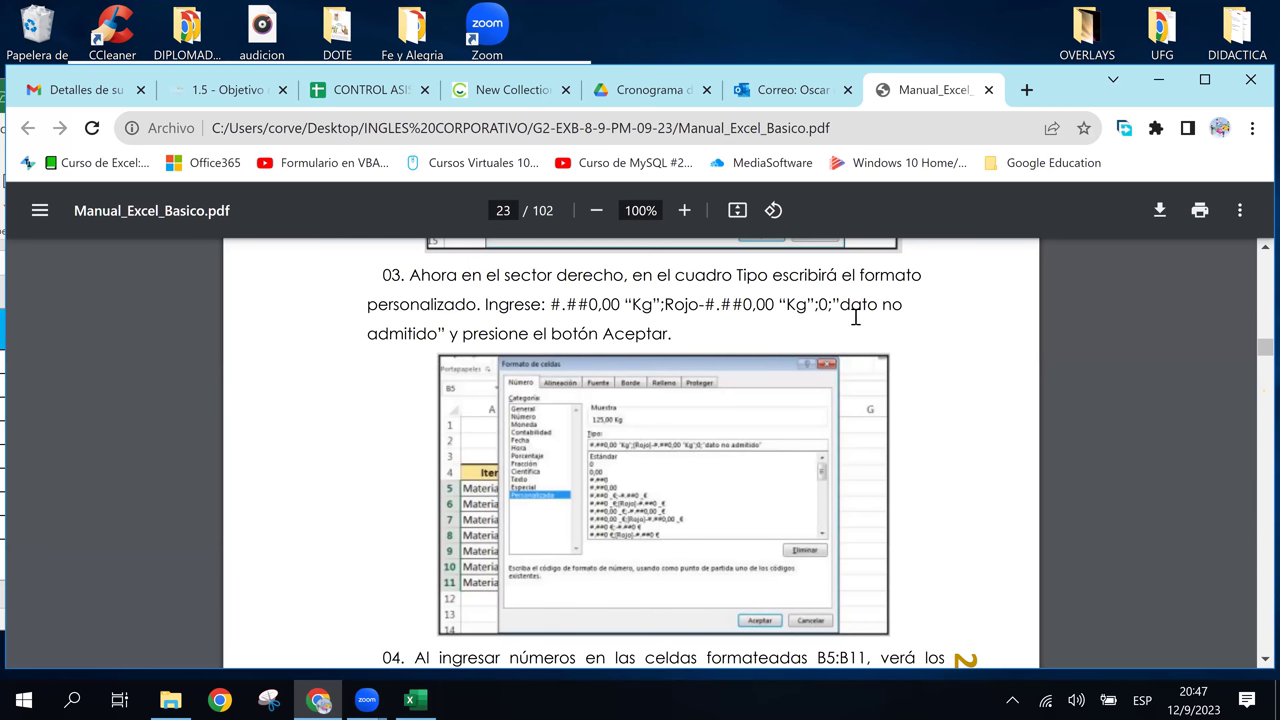
scroll(627, 487, down, 2)
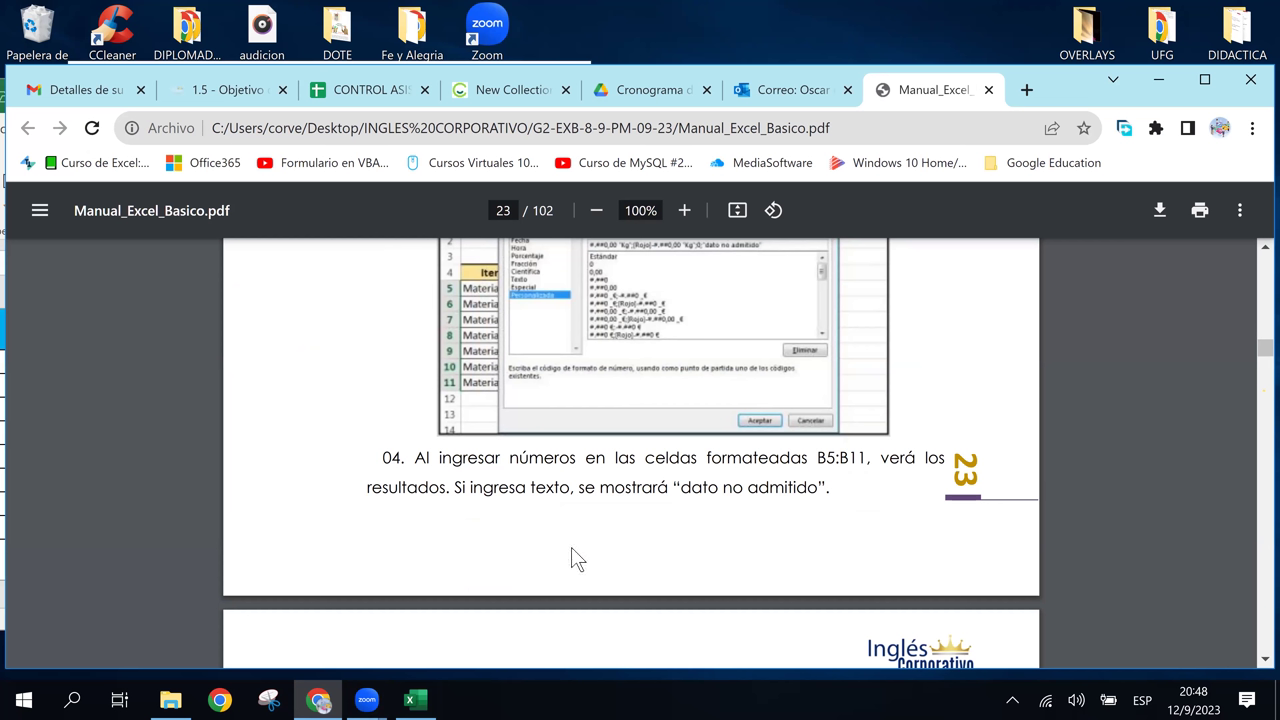
scroll(615, 540, up, 2)
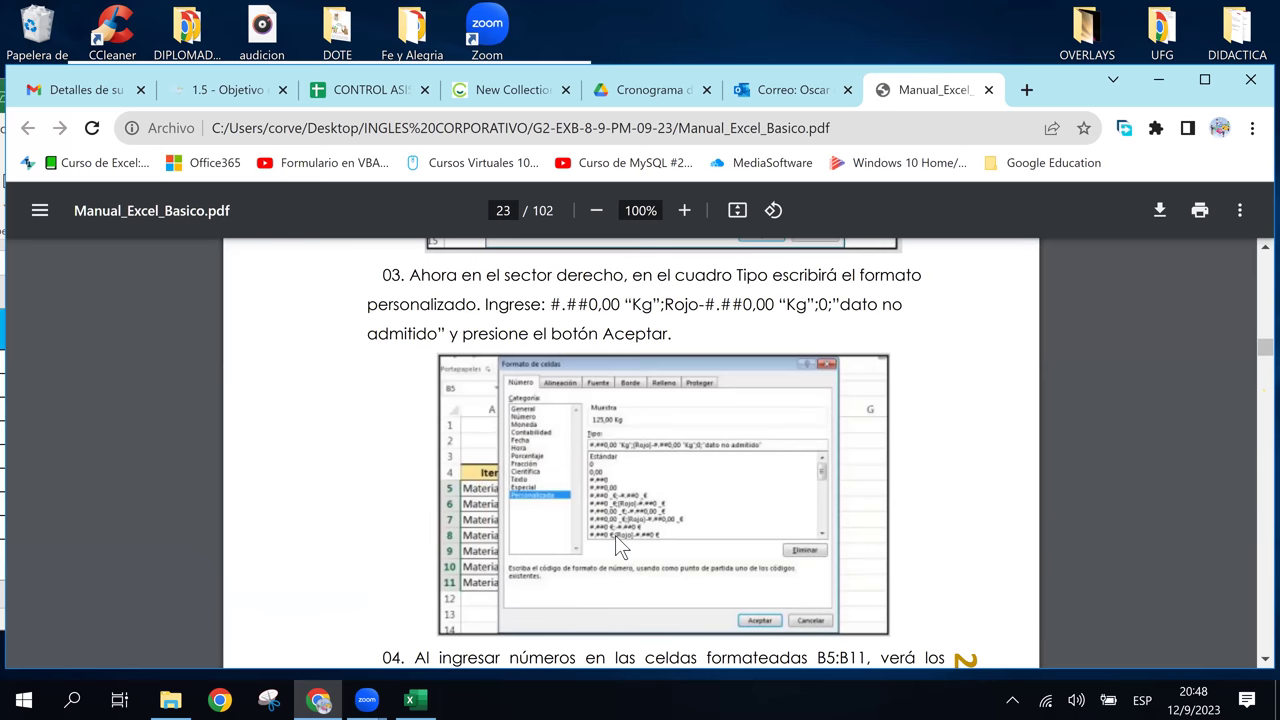
click(414, 700)
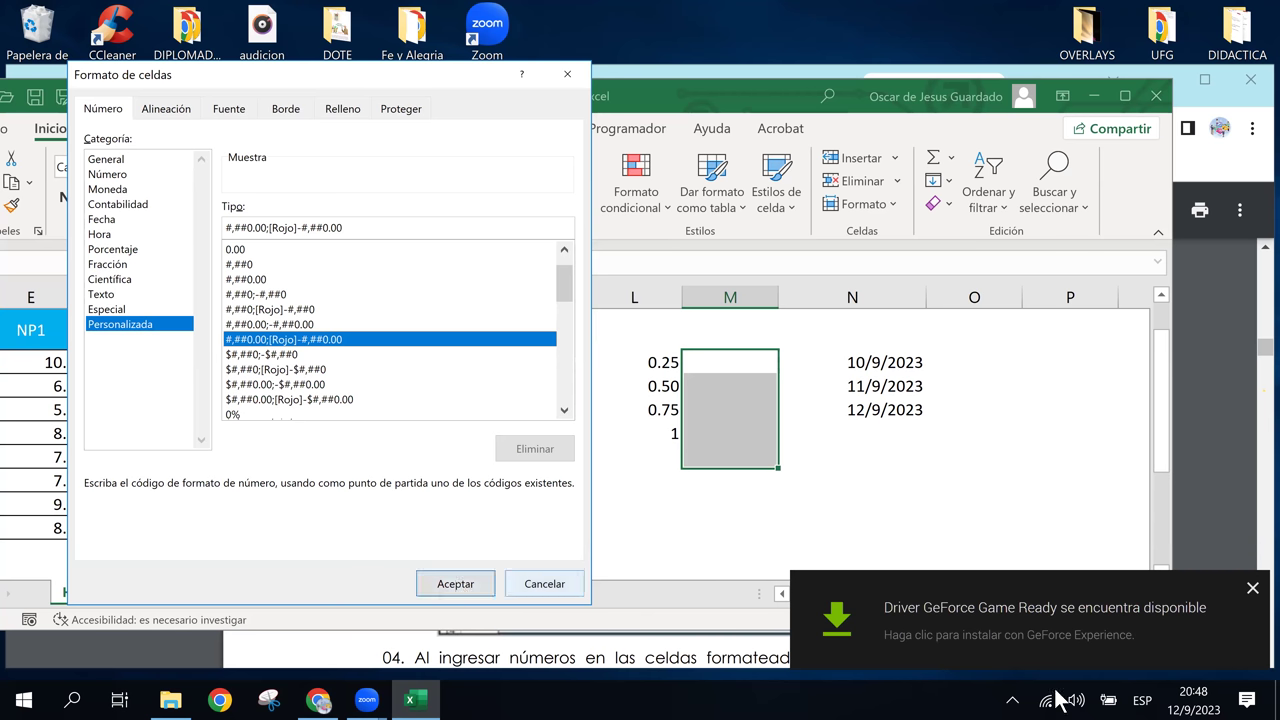
Dismiss the driver notification and apply the chosen custom format to M3:M6.
click(1254, 590)
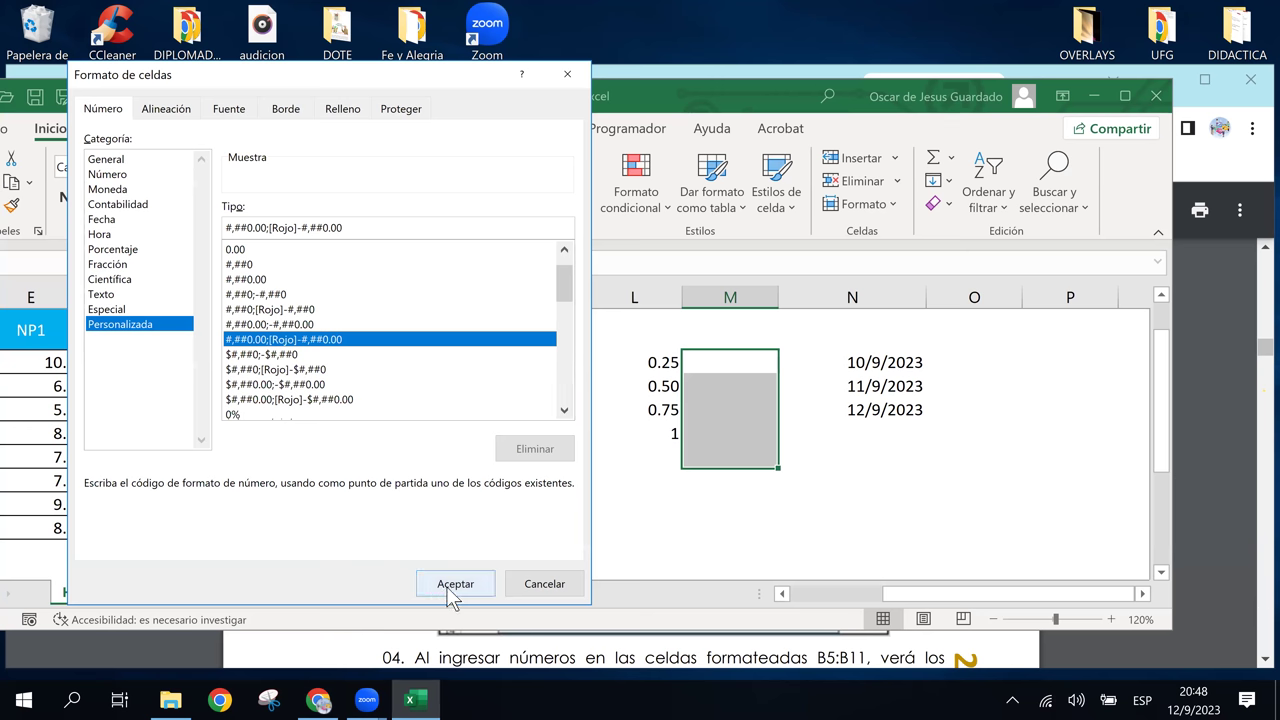
scroll(313, 368, down, 1)
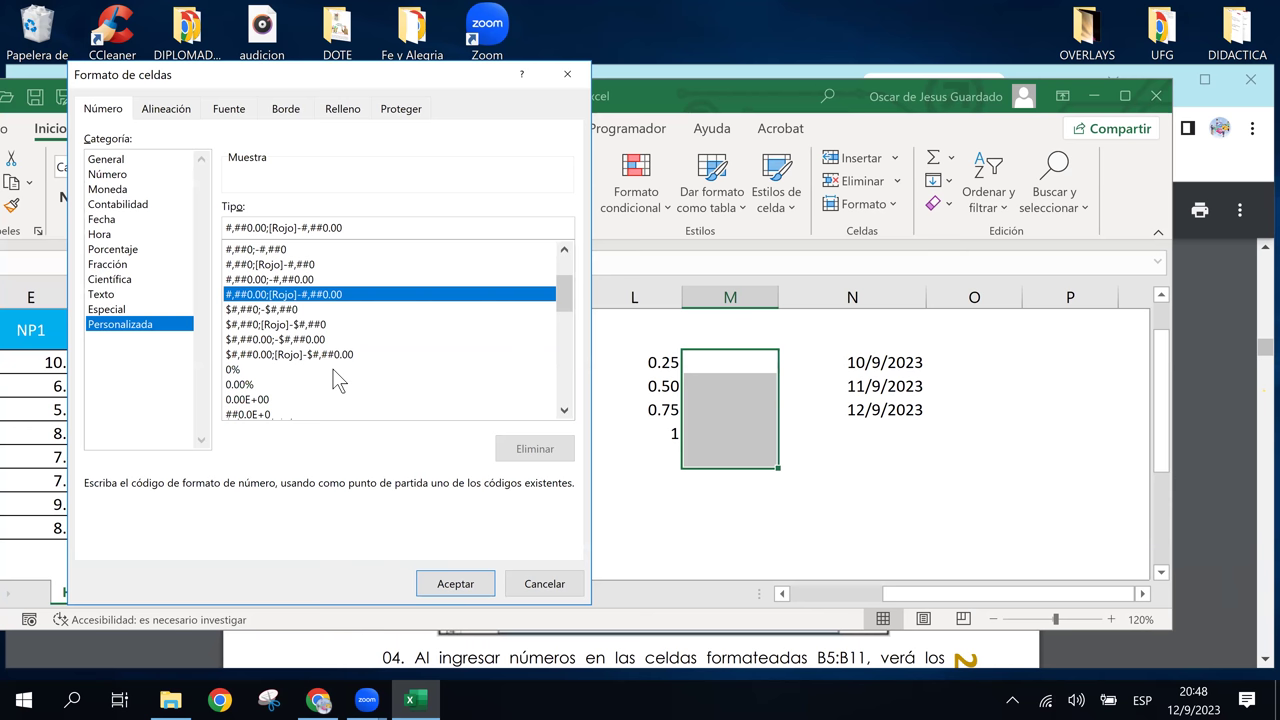
scroll(336, 380, up, 1)
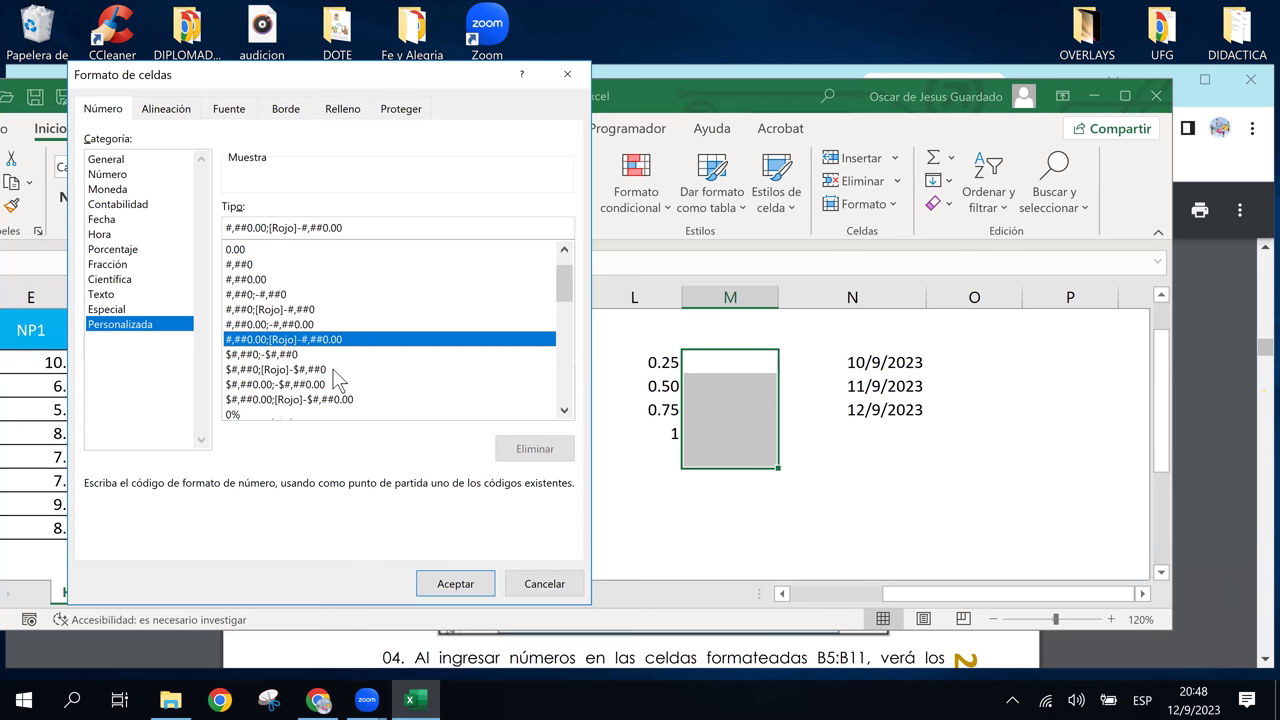
click(460, 590)
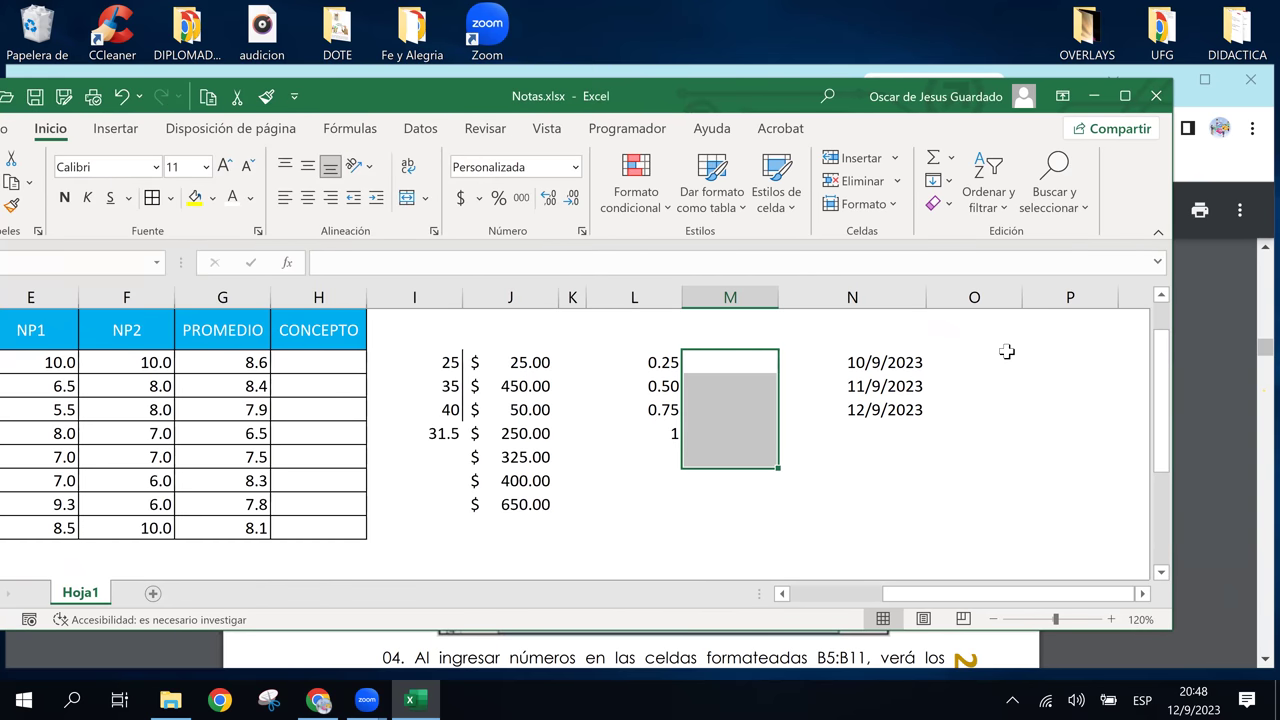
Enter 25 in M3 to see it displayed as 25.00.
text(25)
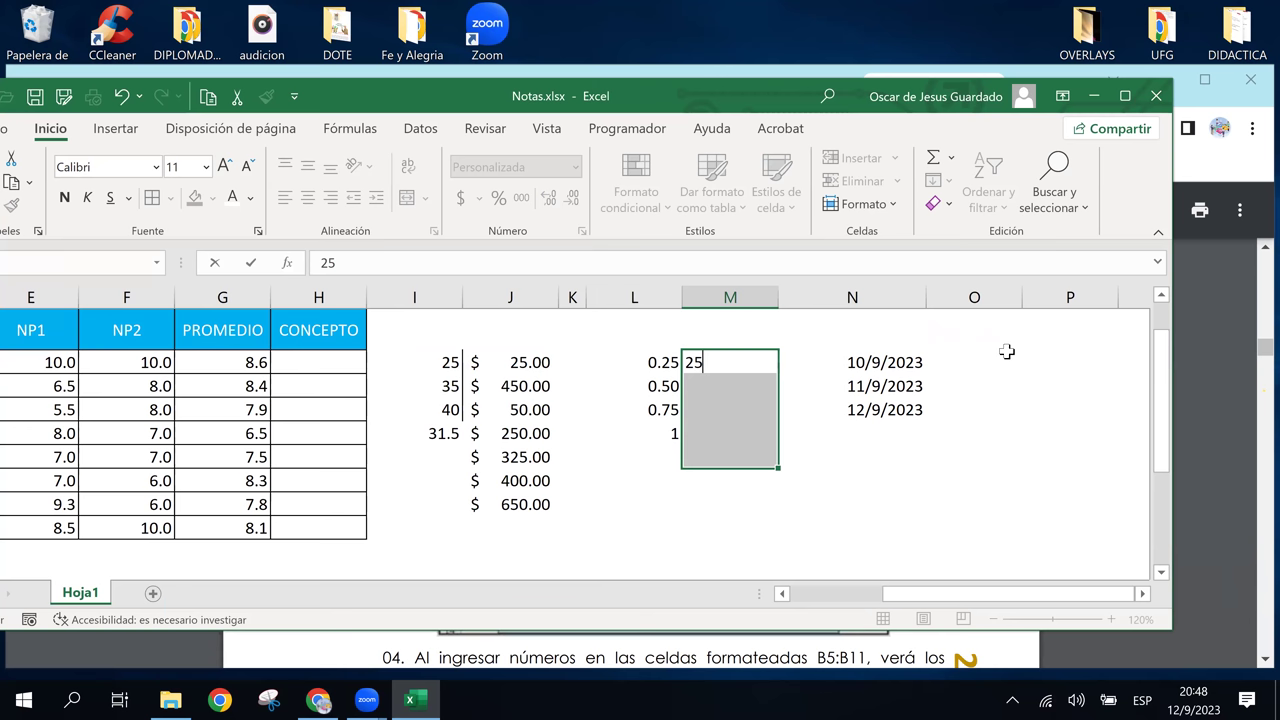
key(Return)
key(ctrl+z)
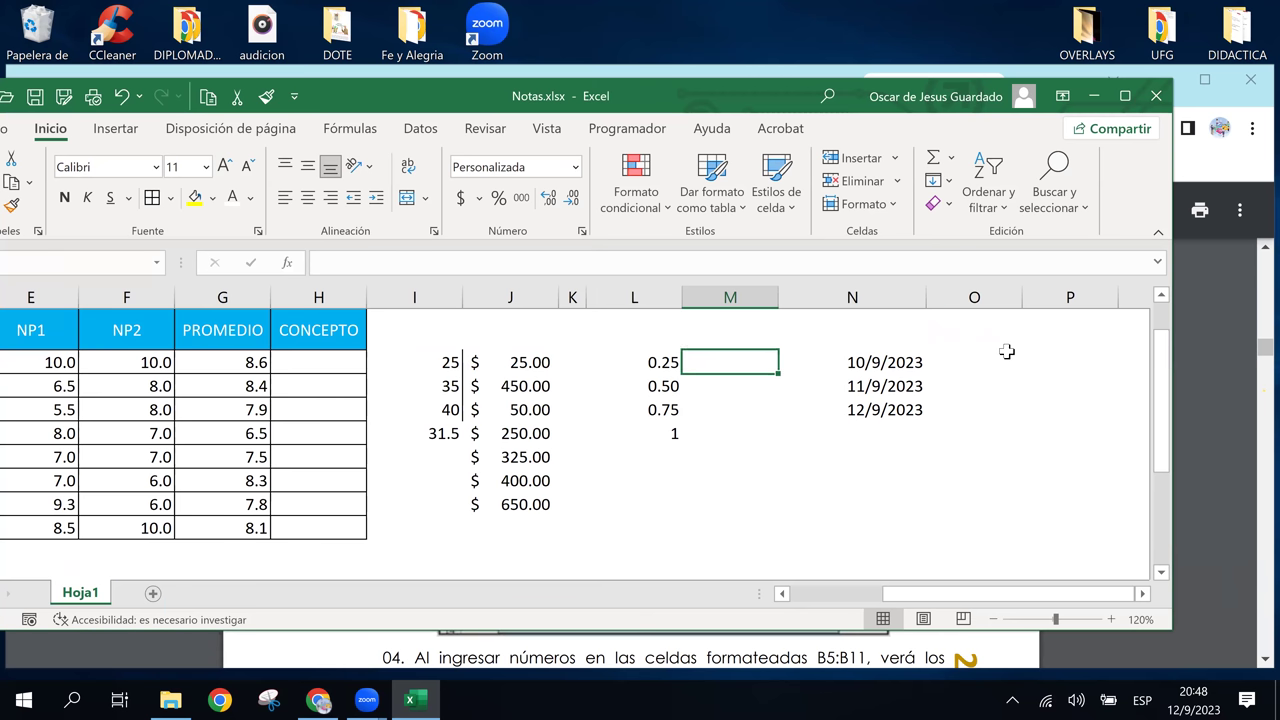
text(25)
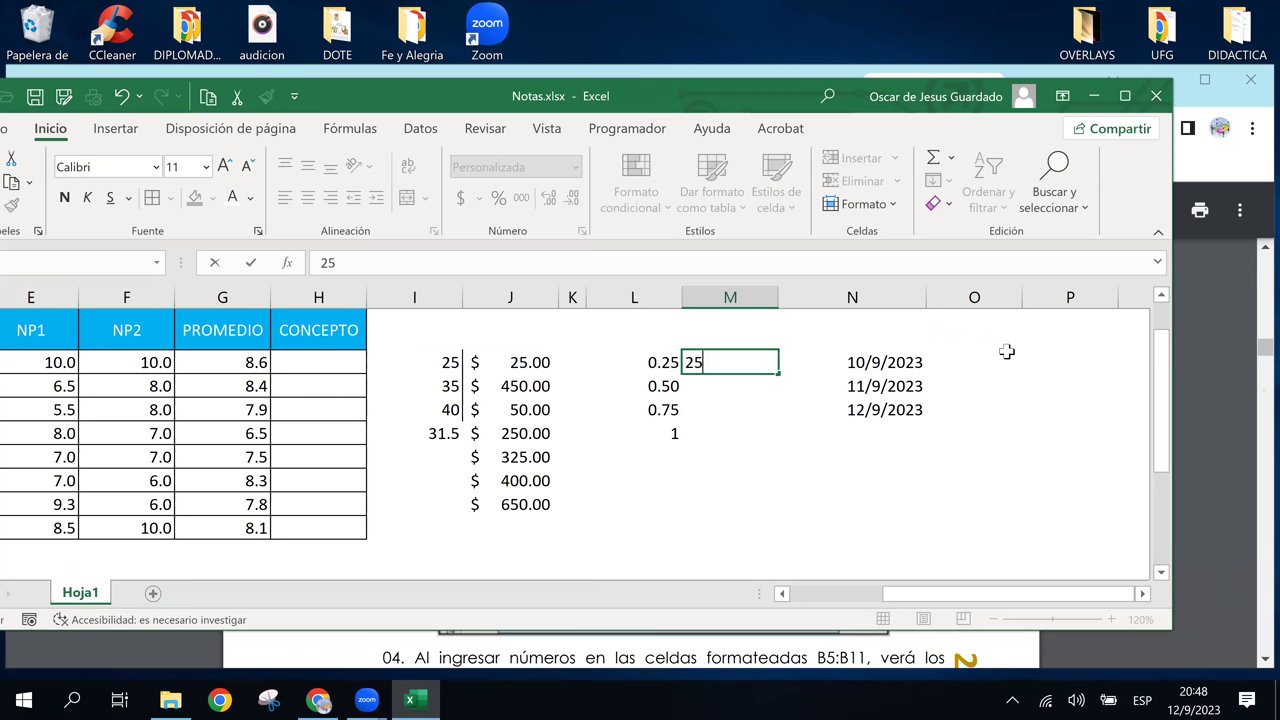
key(Return)
Enter the test text ADSD in M3, then delete it so the cell is empty.
key(Up)
text(ADSD)
key(Return)
key(Up)
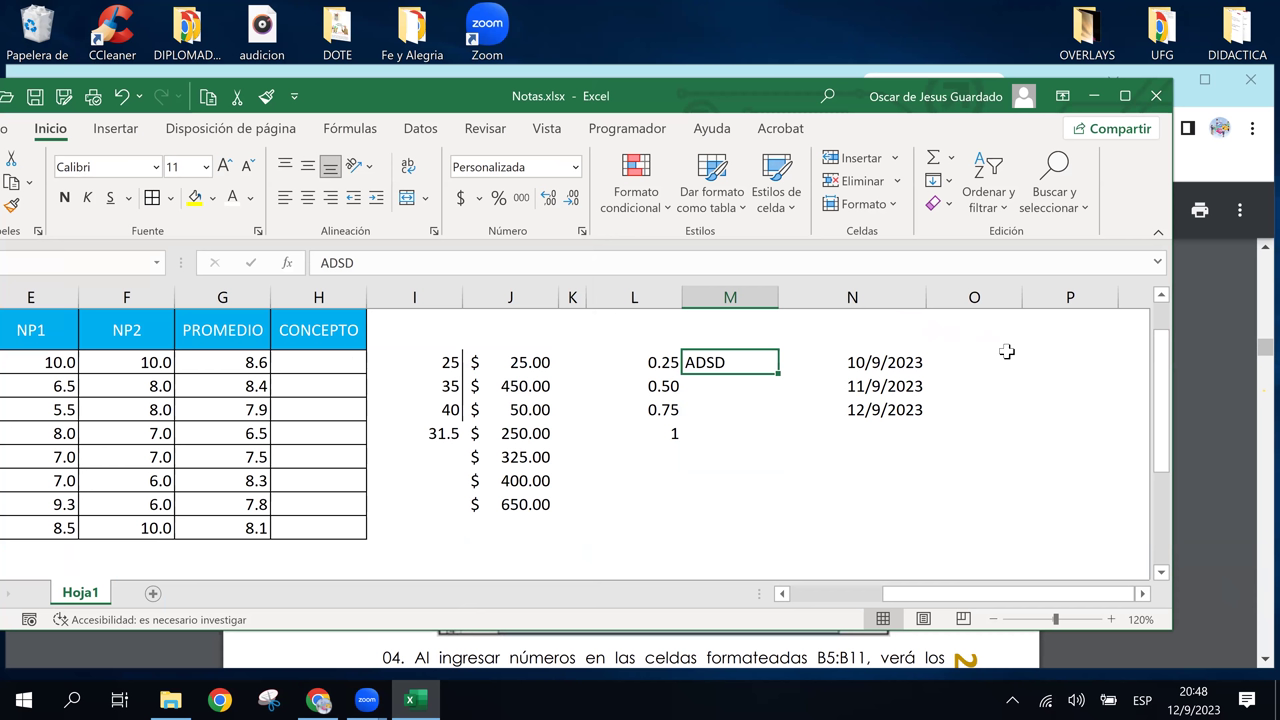
key(Delete)
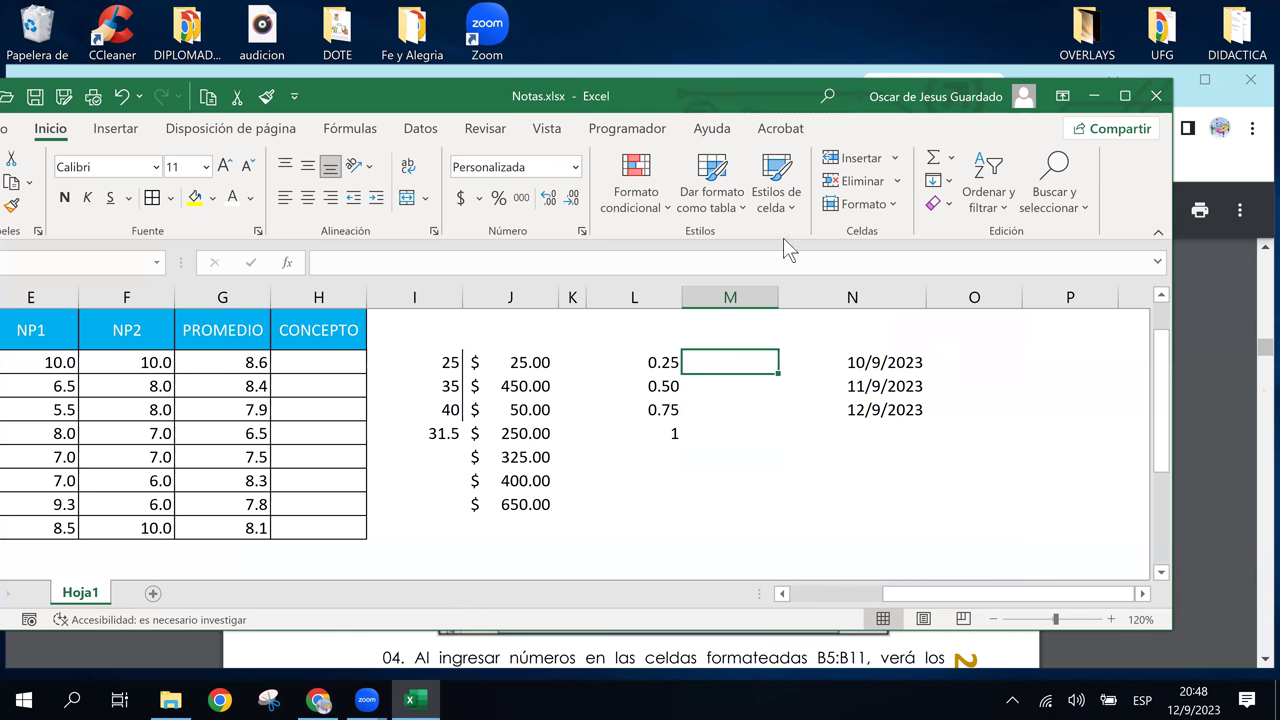
drag(731, 362, 742, 432)
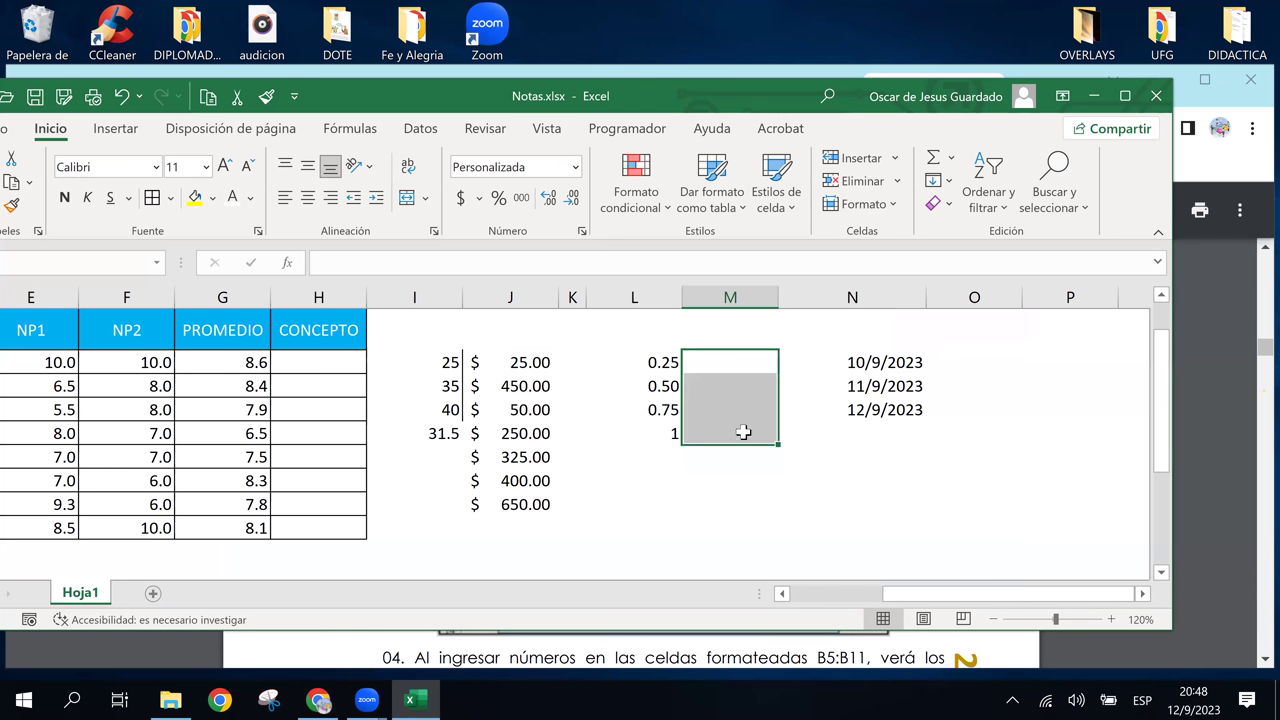
click(320, 702)
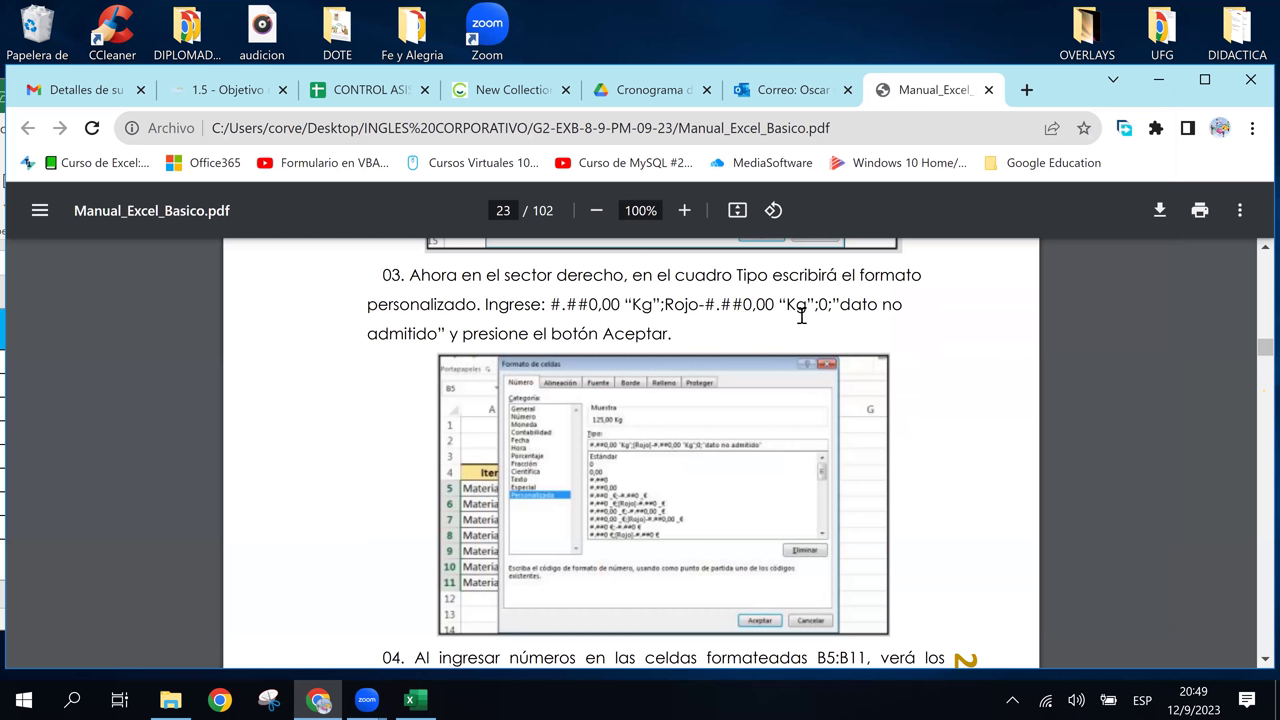
drag(554, 307, 837, 308)
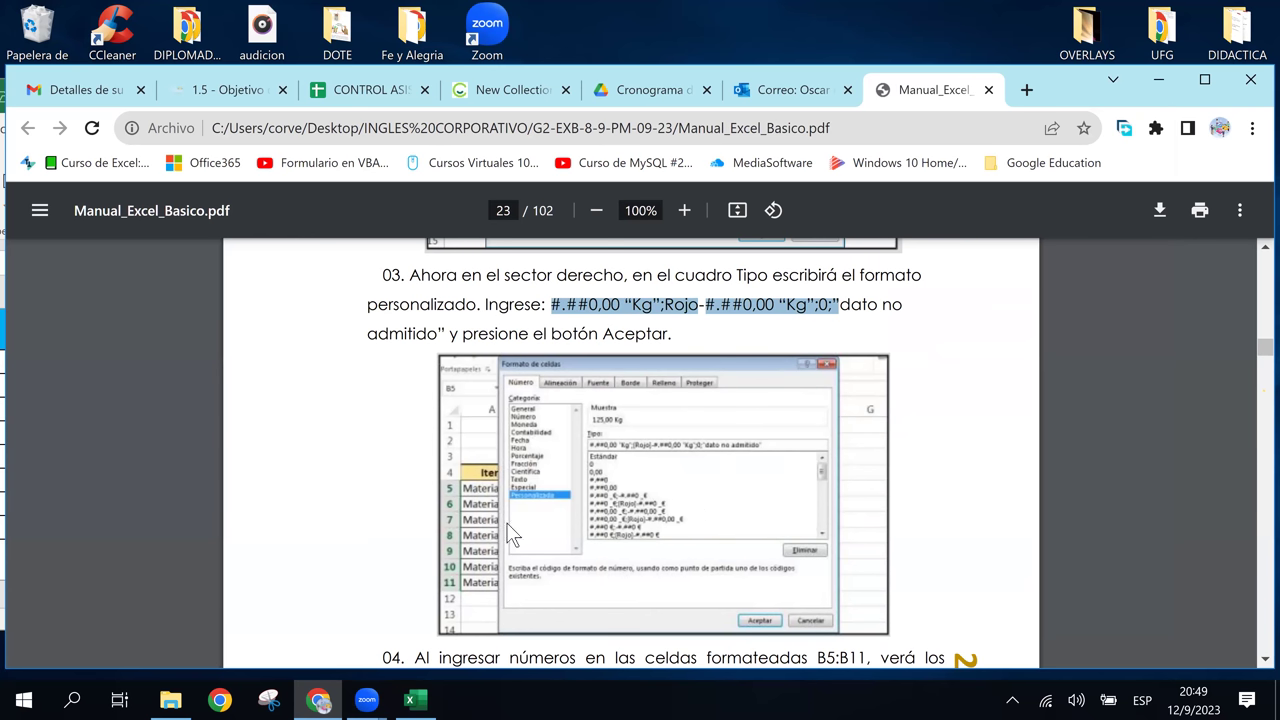
click(424, 700)
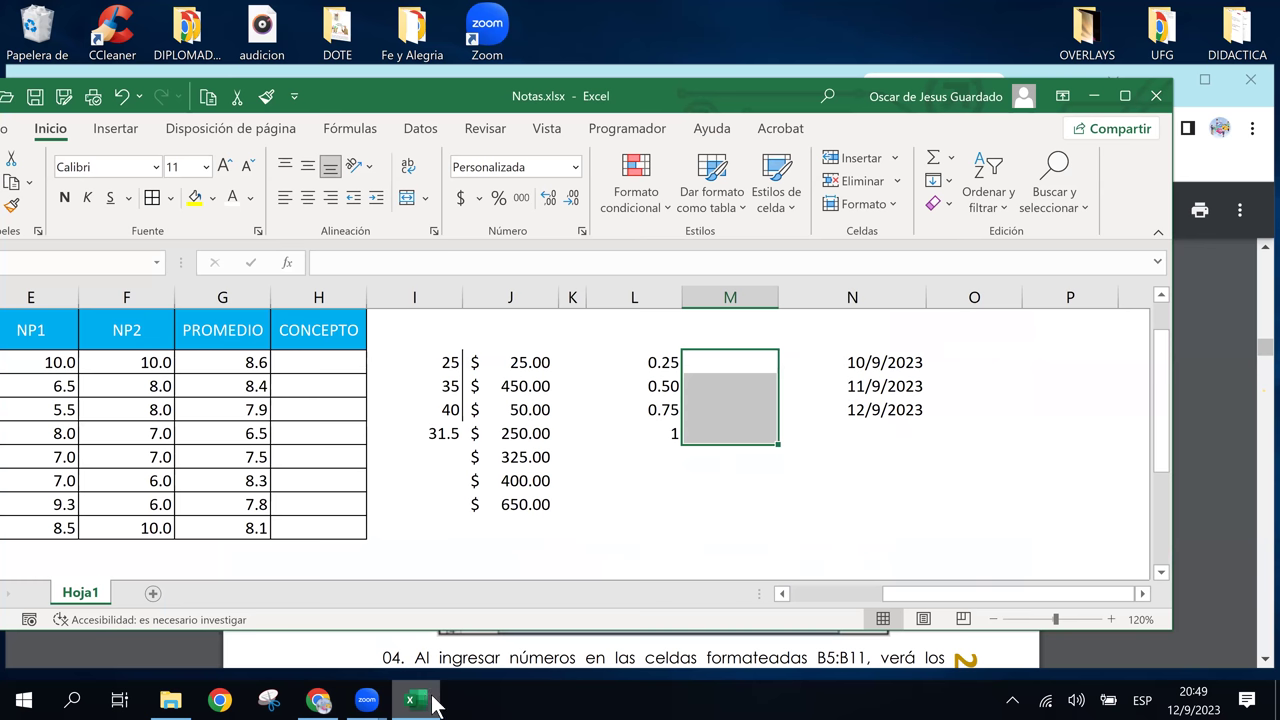
Paste the manual's Kg custom format code into the Type box; Excel rejects it as invalid.
click(577, 170)
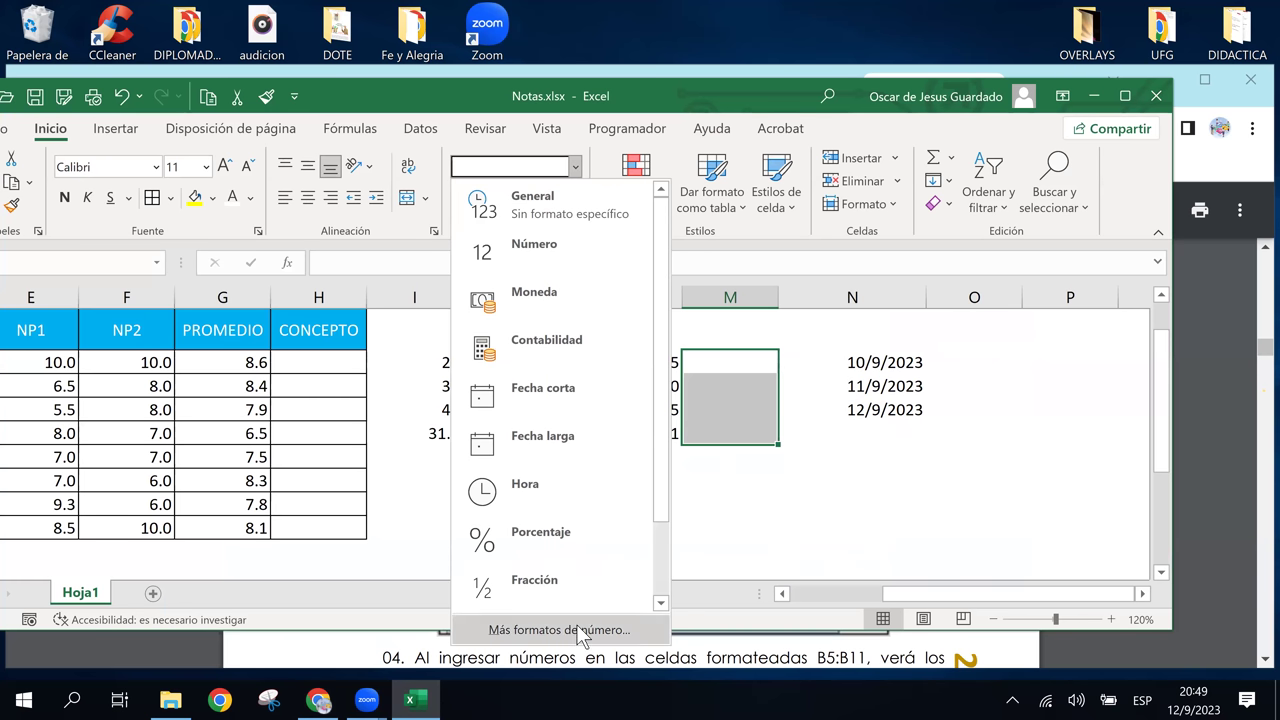
click(577, 629)
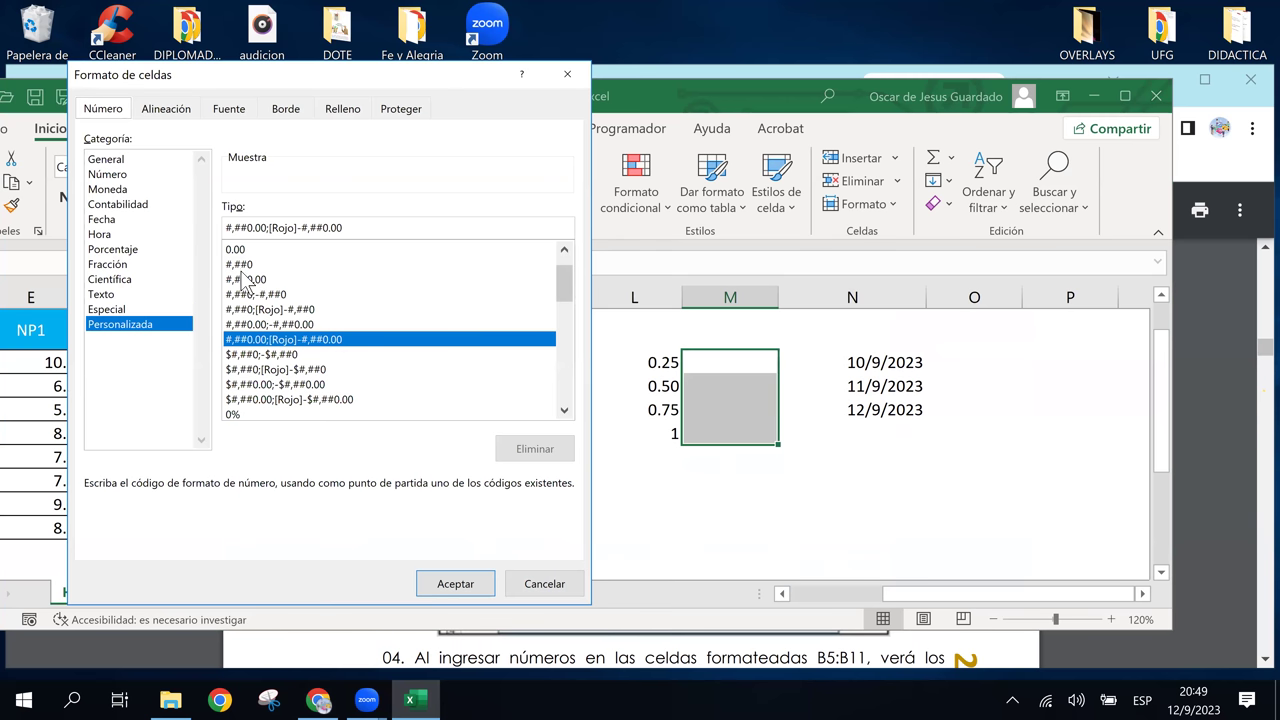
drag(346, 226, 179, 222)
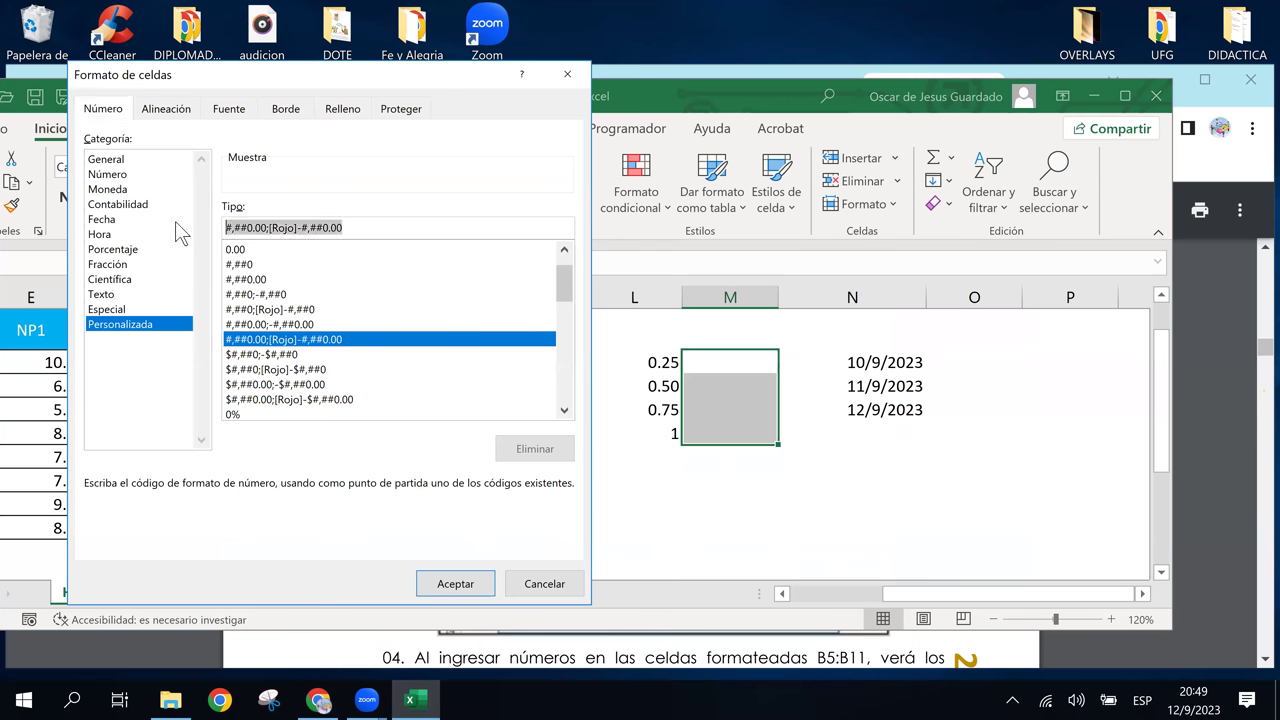
text(#.##0,00 "Kg";Rojo-#.##0,00 "Kg";0;")
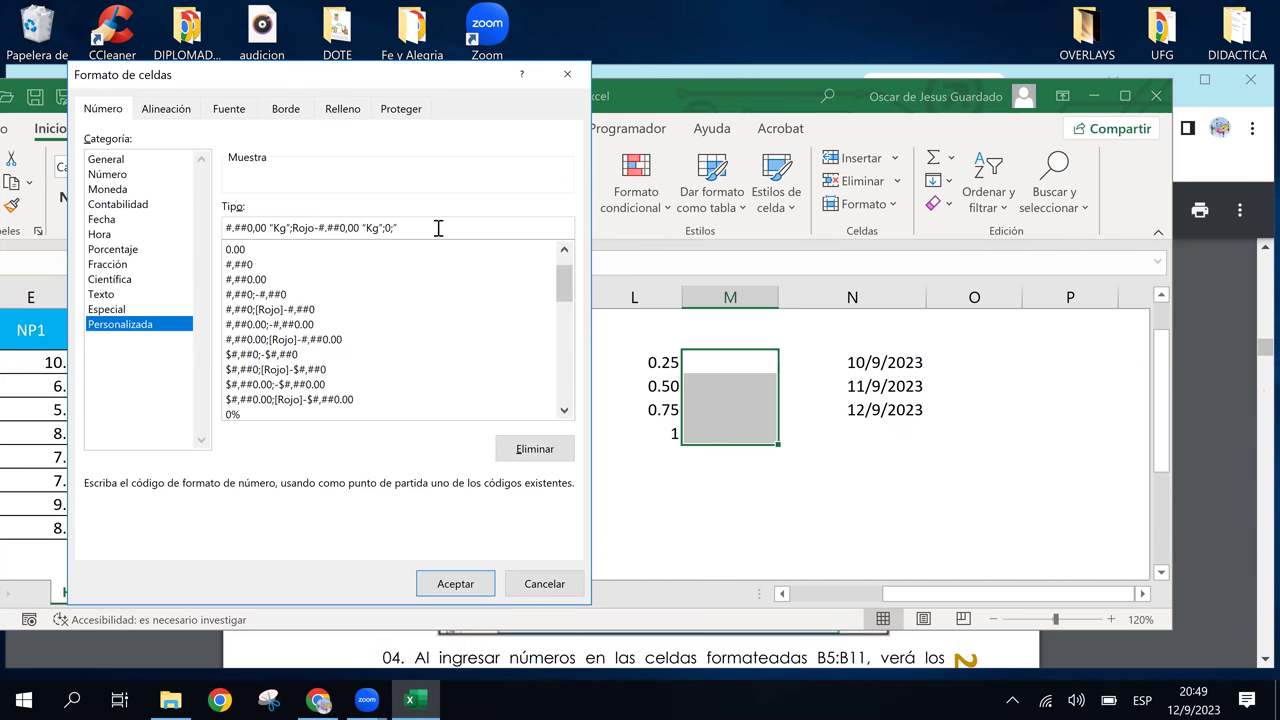
click(466, 590)
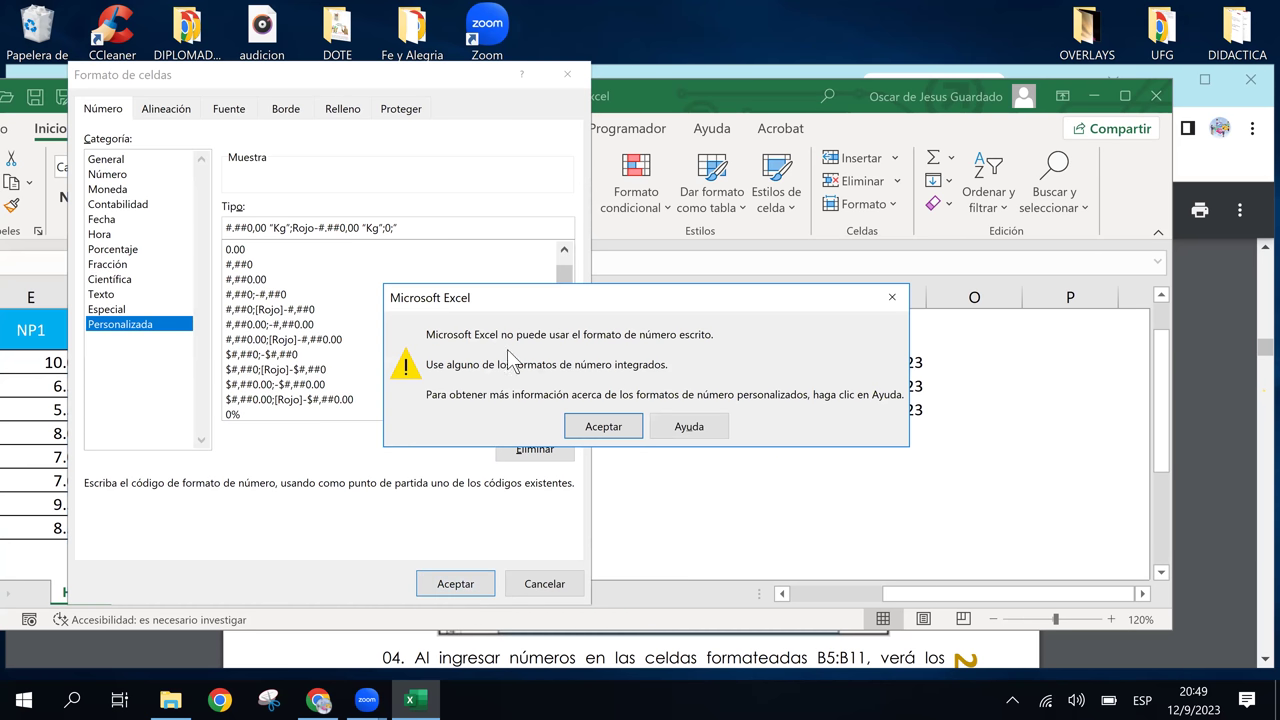
click(632, 427)
Strip the Kg parts and stray quotes, leaving the code #,##0.00;[Rojo]-#,##0.00;0;.
click(289, 228)
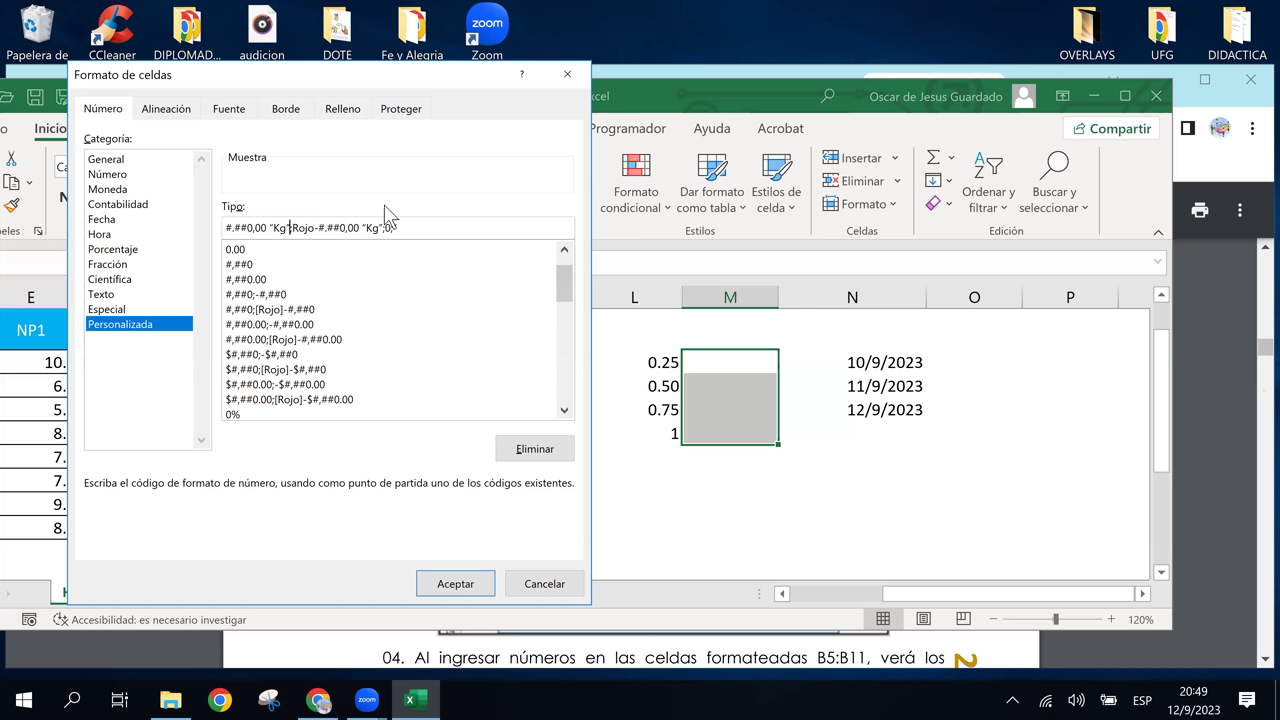
key(BackSpace)
text(;)
key(BackSpace)
key(BackSpace)
key(BackSpace)
key(BackSpace)
key(BackSpace)
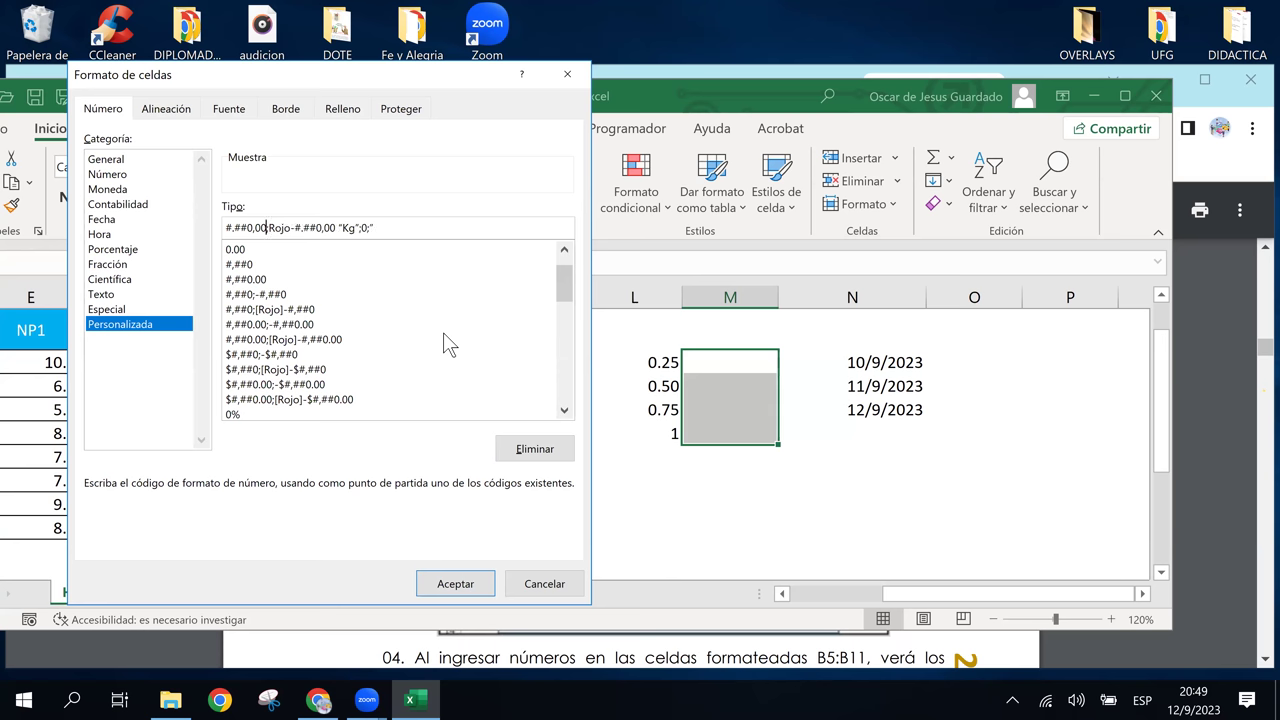
click(428, 582)
click(609, 432)
double_click(357, 230)
click(357, 228)
key(BackSpace)
key(BackSpace)
key(BackSpace)
key(Delete)
key(BackSpace)
Apply the simplified format and test it by entering 1, then 2, in M3.
click(470, 589)
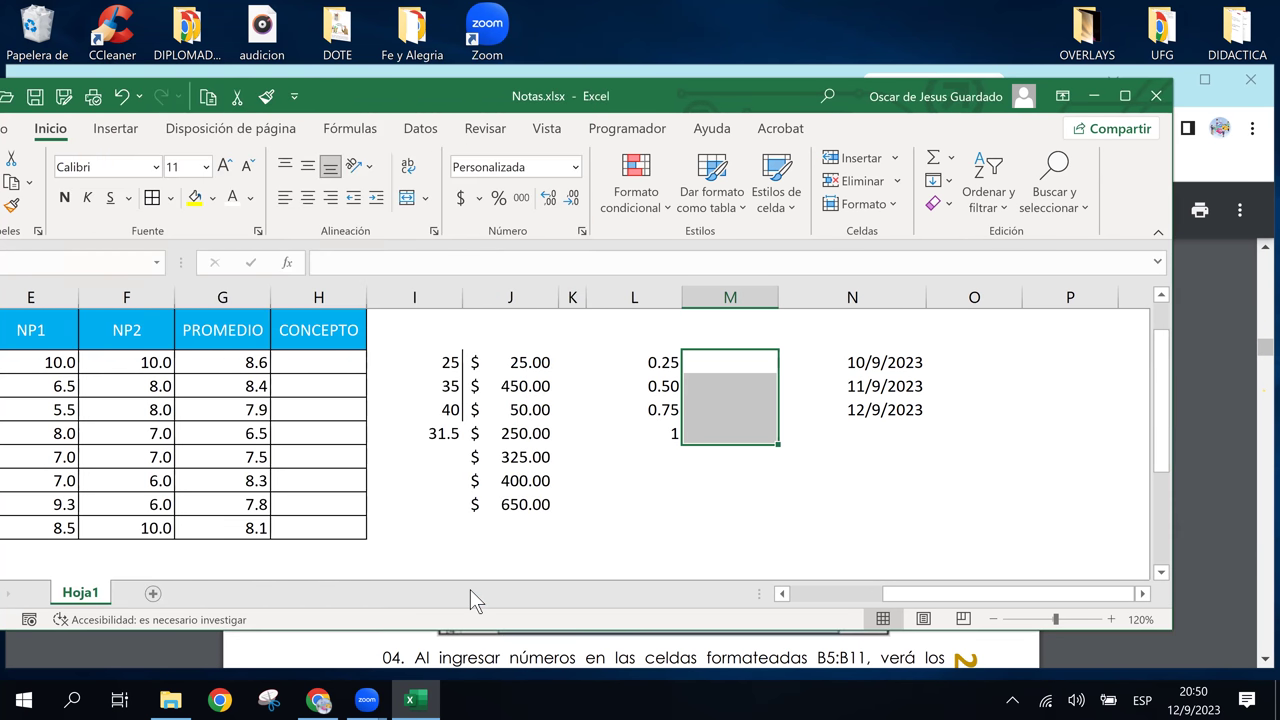
click(712, 365)
text(1)
key(Return)
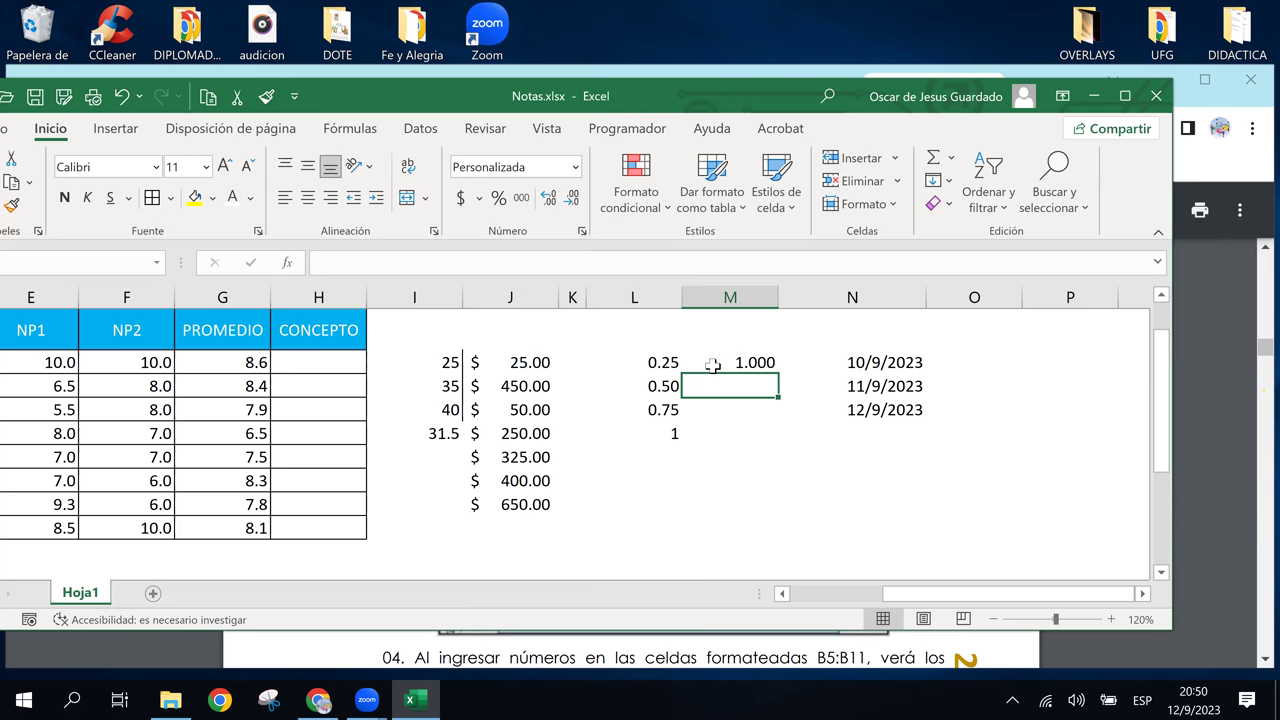
click(733, 364)
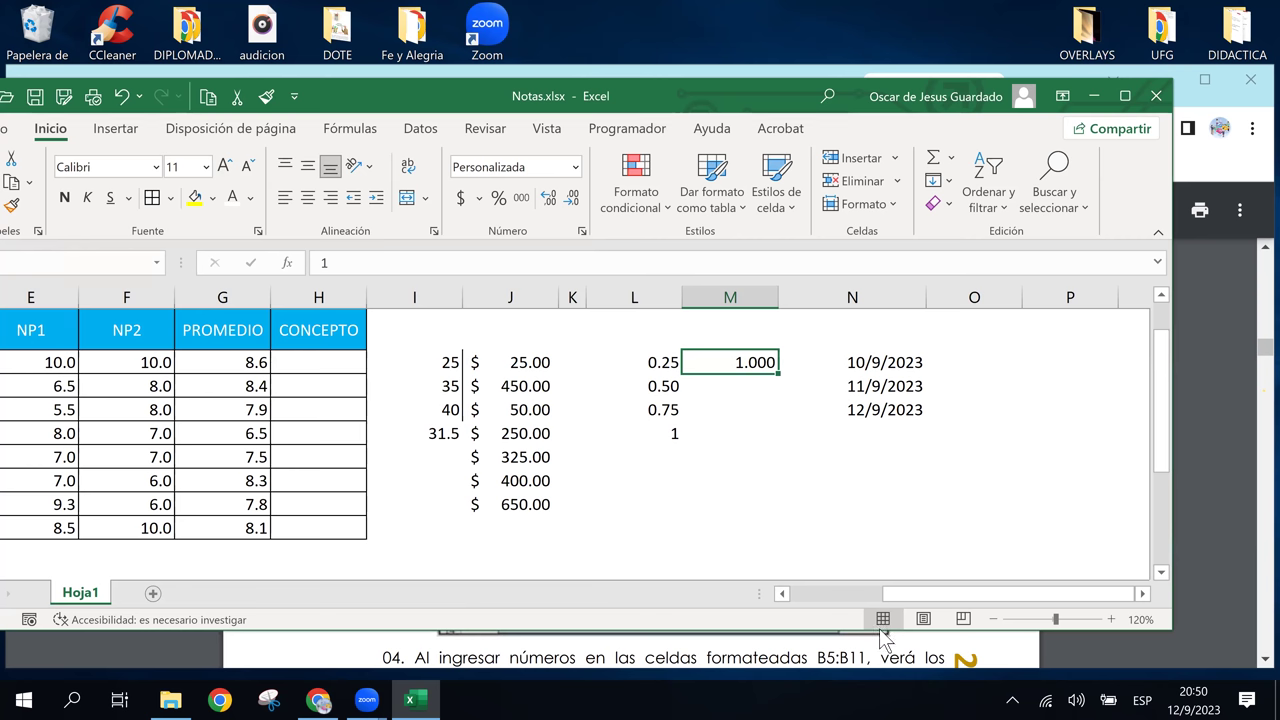
text(2)
key(Return)
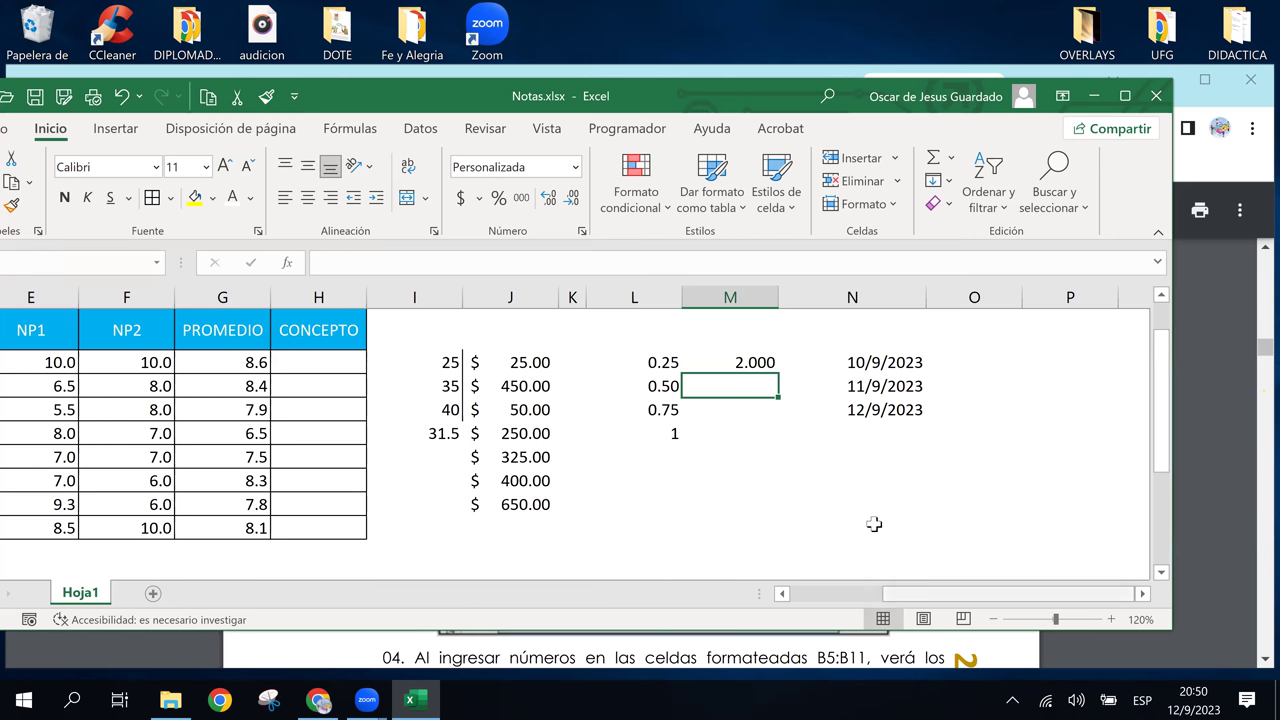
click(743, 363)
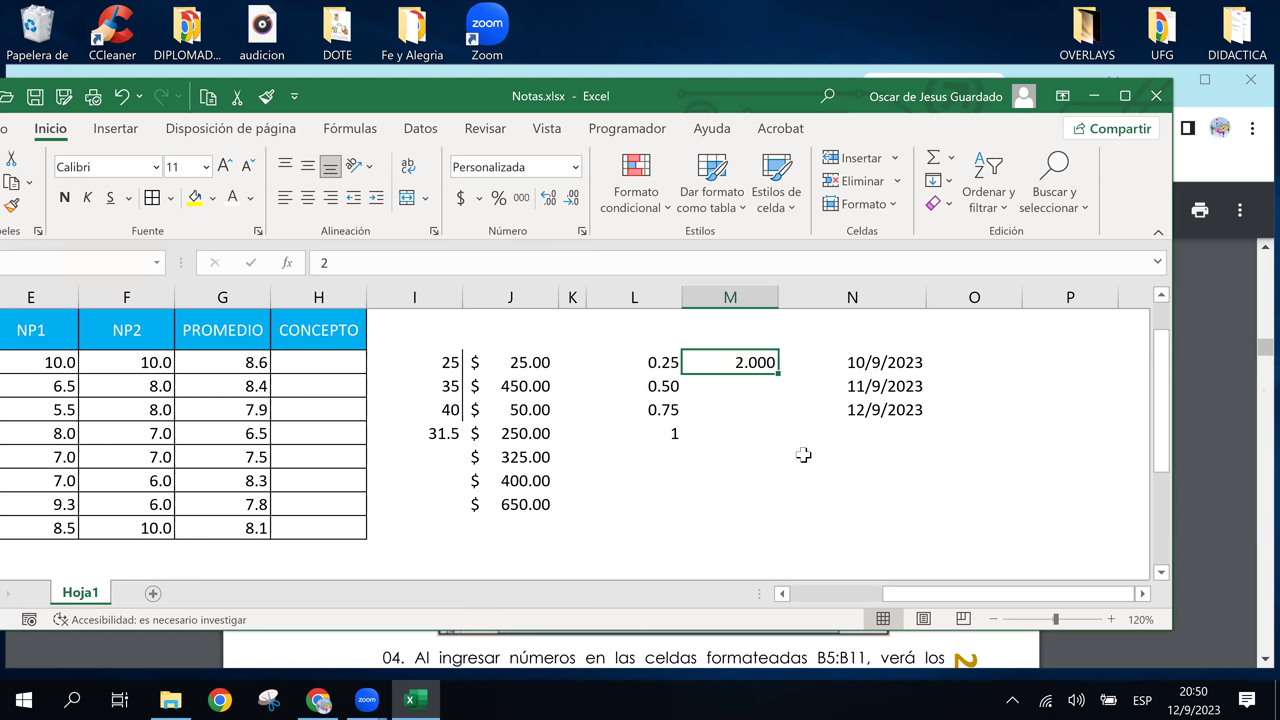
Review the custom code #.##000;\Rojo-#.##000;0; in Format Cells, then cancel.
click(576, 167)
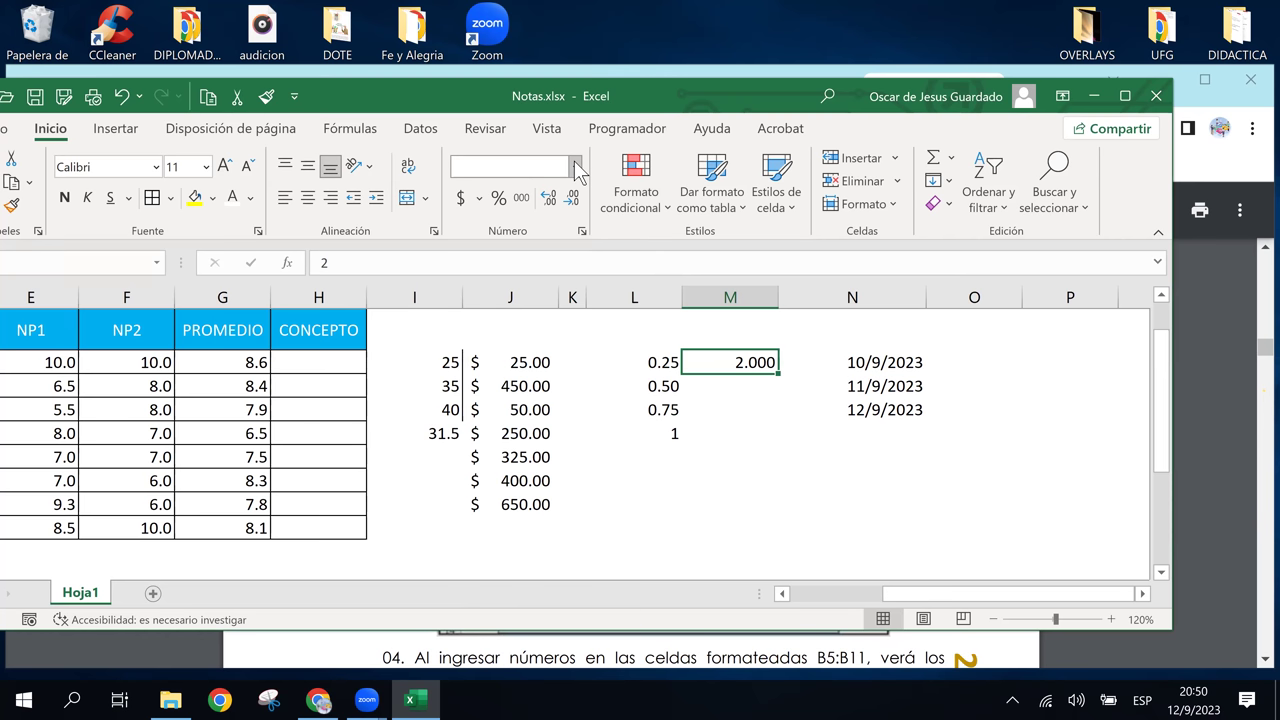
click(545, 630)
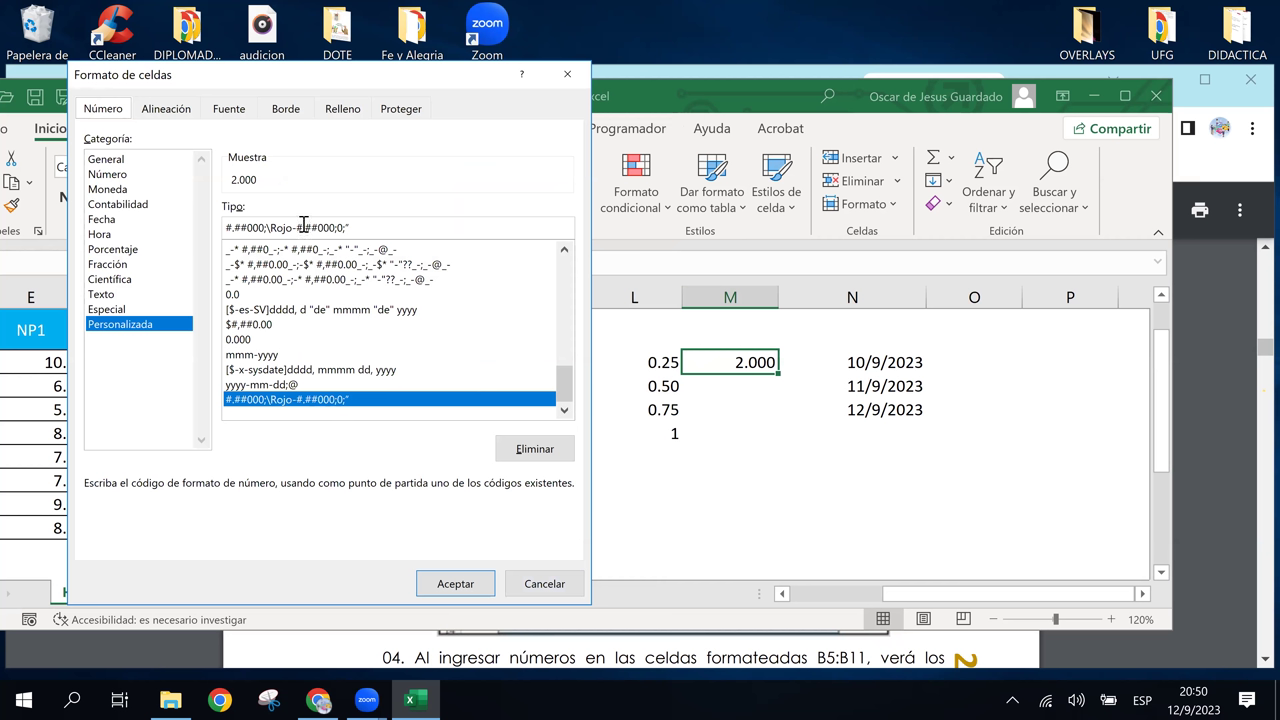
click(532, 583)
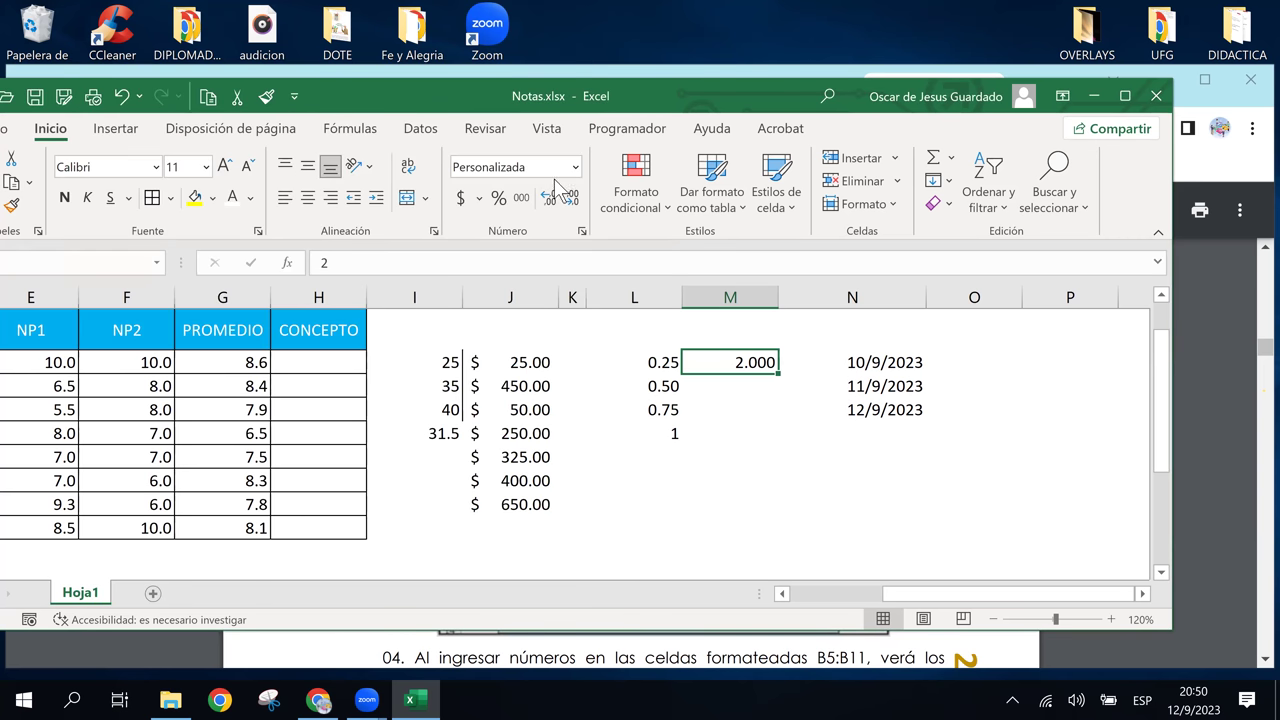
Test the format with the text DSFDF, then enter 10 in M3 so it shows 10.000.
text(DSFDF)
key(Return)
click(743, 360)
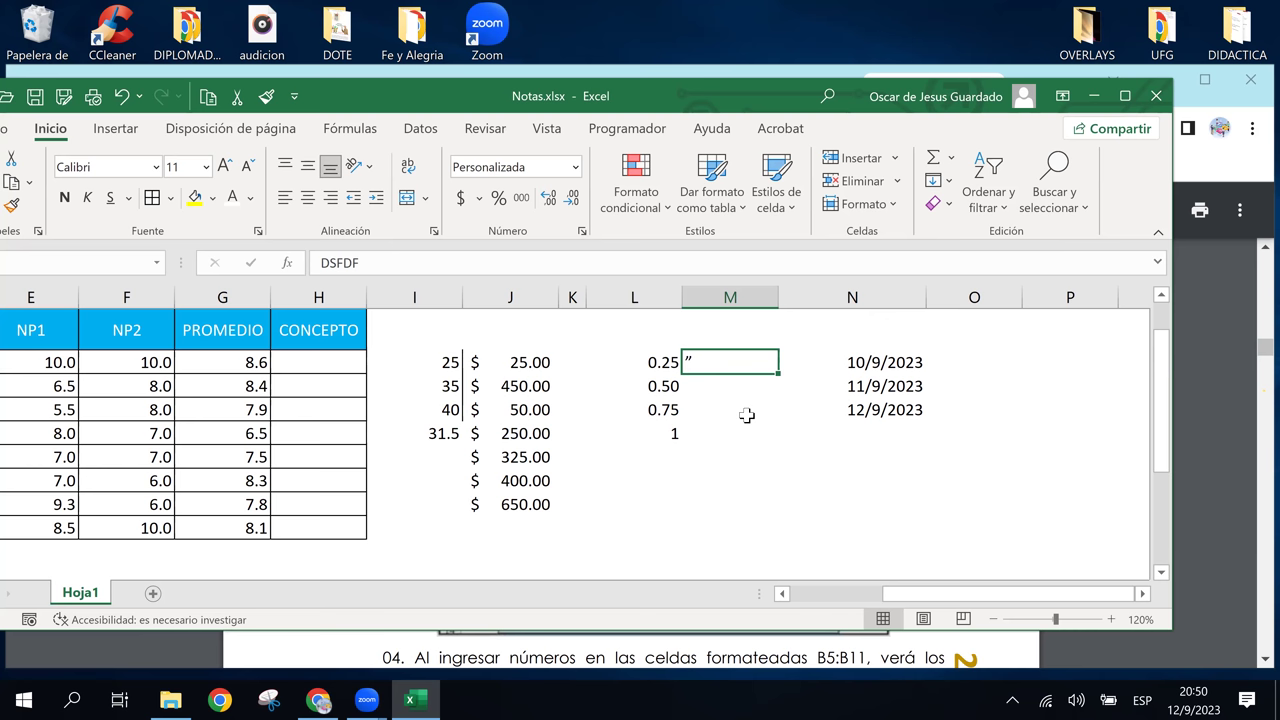
text(454)
key(BackSpace)
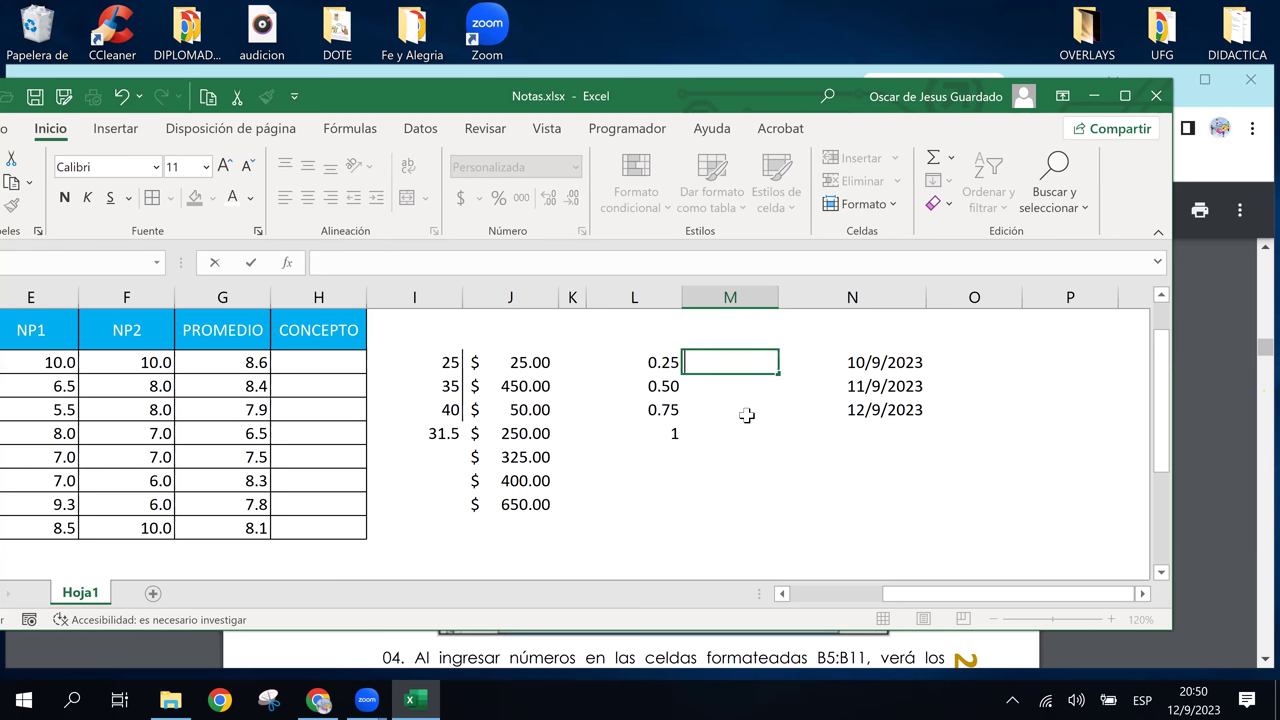
text(10.000)
key(Return)
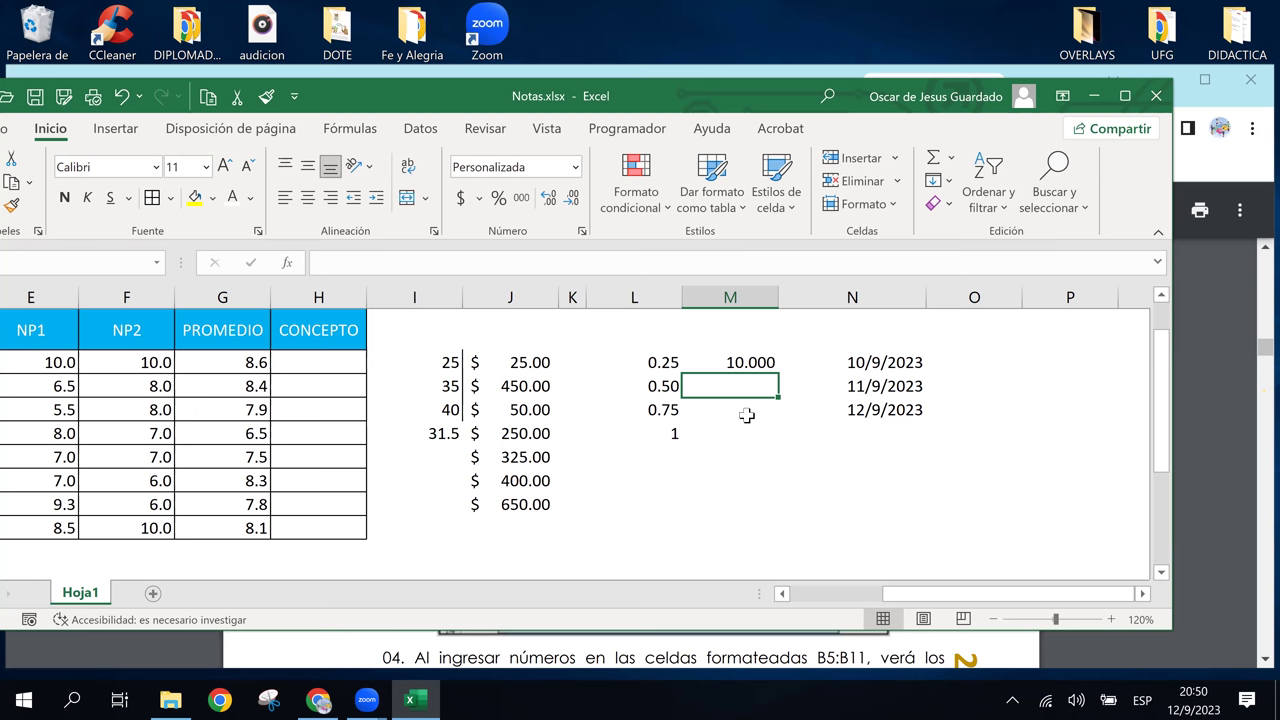
Reselect the 10.000 cell and the cells below it, then return to the PDF manual.
click(743, 360)
click(752, 414)
click(727, 362)
click(749, 432)
click(737, 362)
click(751, 428)
click(737, 362)
click(752, 423)
click(731, 362)
click(751, 391)
click(731, 362)
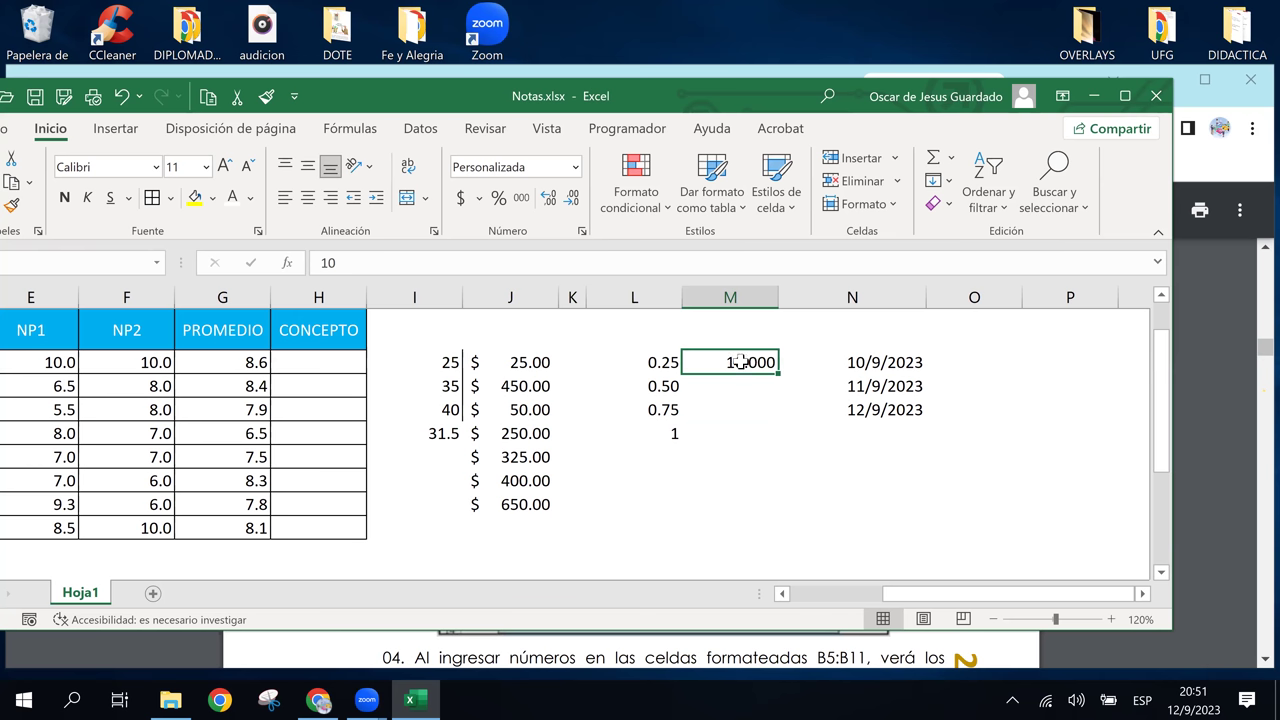
drag(731, 362, 744, 450)
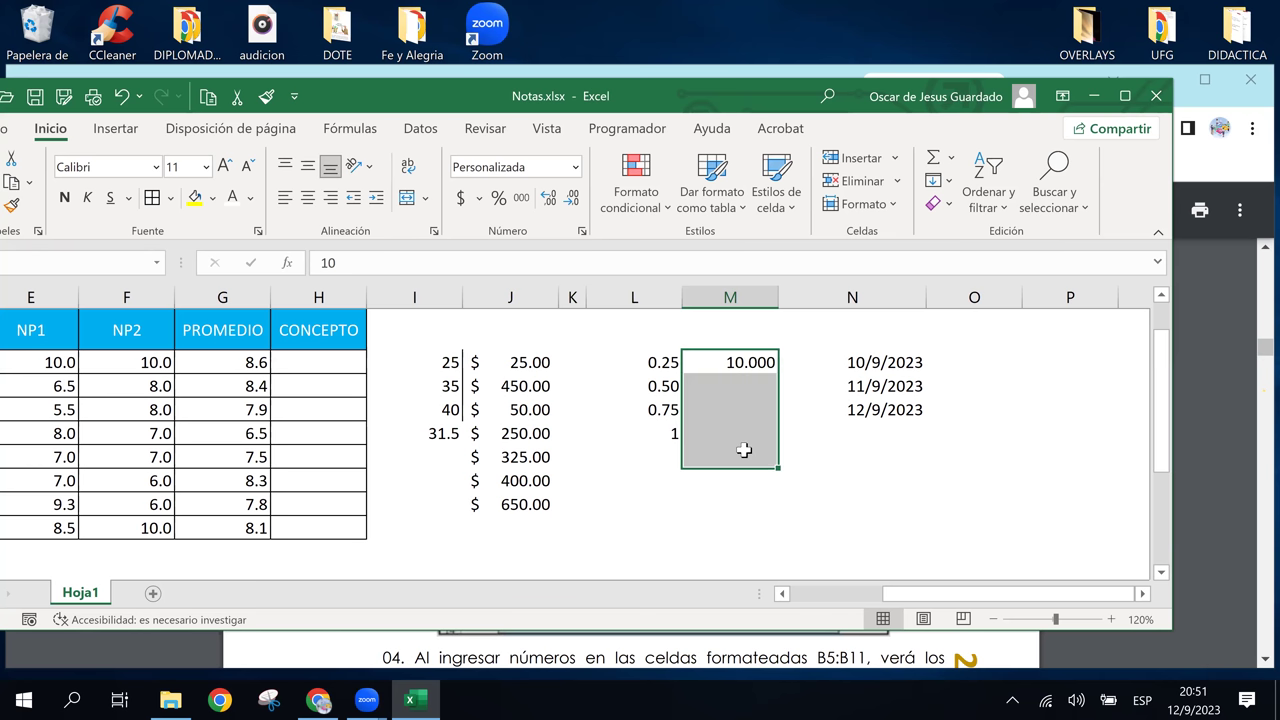
click(728, 360)
click(751, 423)
click(746, 360)
drag(741, 386, 754, 429)
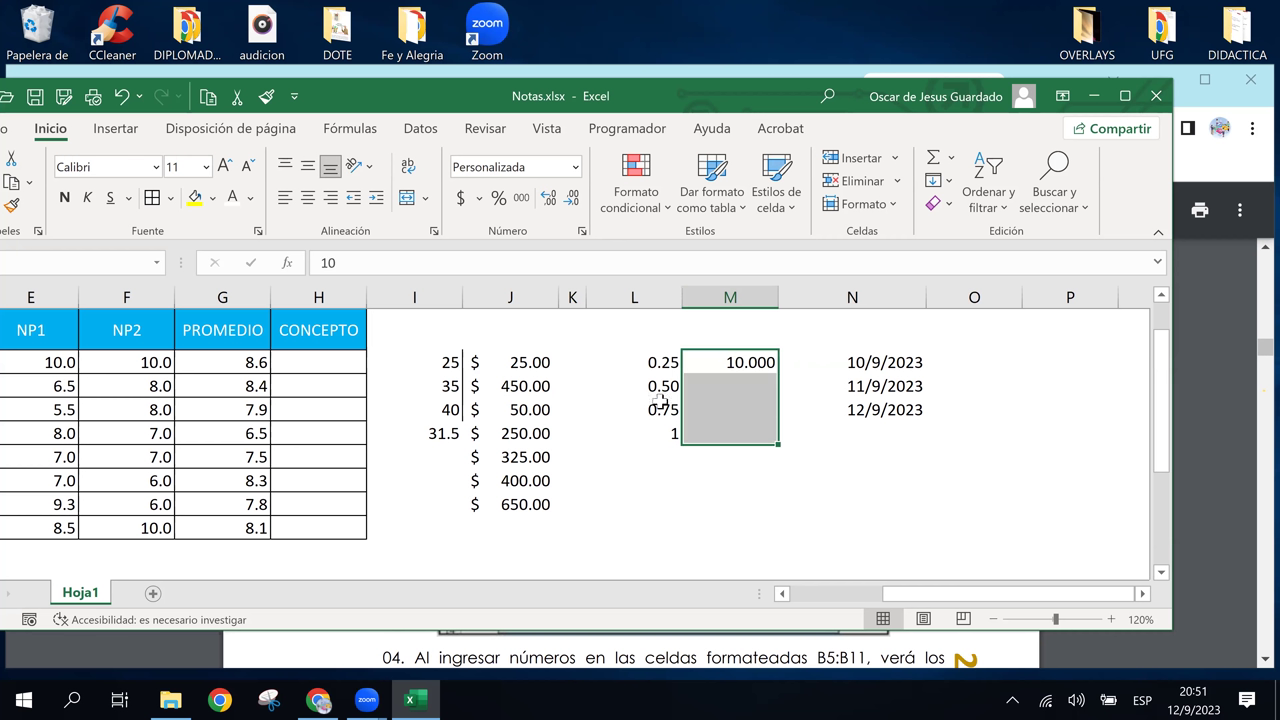
click(319, 700)
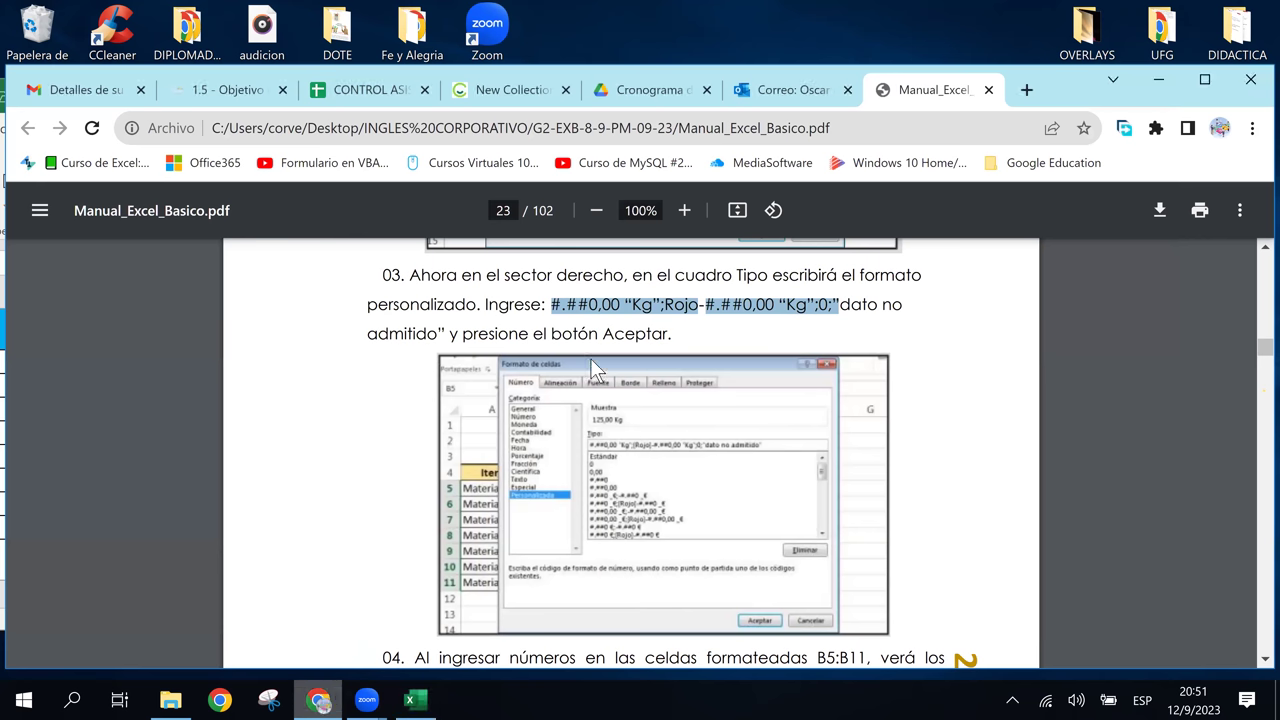
Scroll the manual from page 24 through Alineación to page 28's Centrar en la selección and Distribuido options.
scroll(596, 360, down, 2)
scroll(596, 365, down, 2)
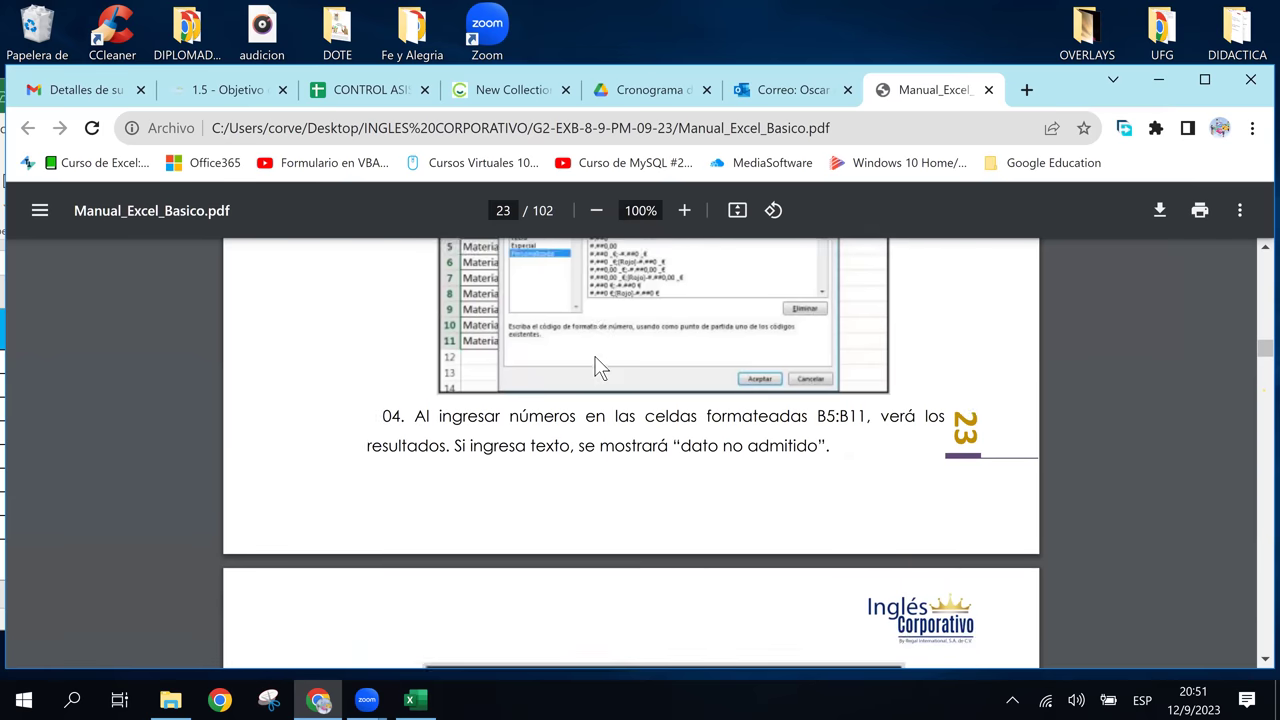
scroll(596, 368, down, 3)
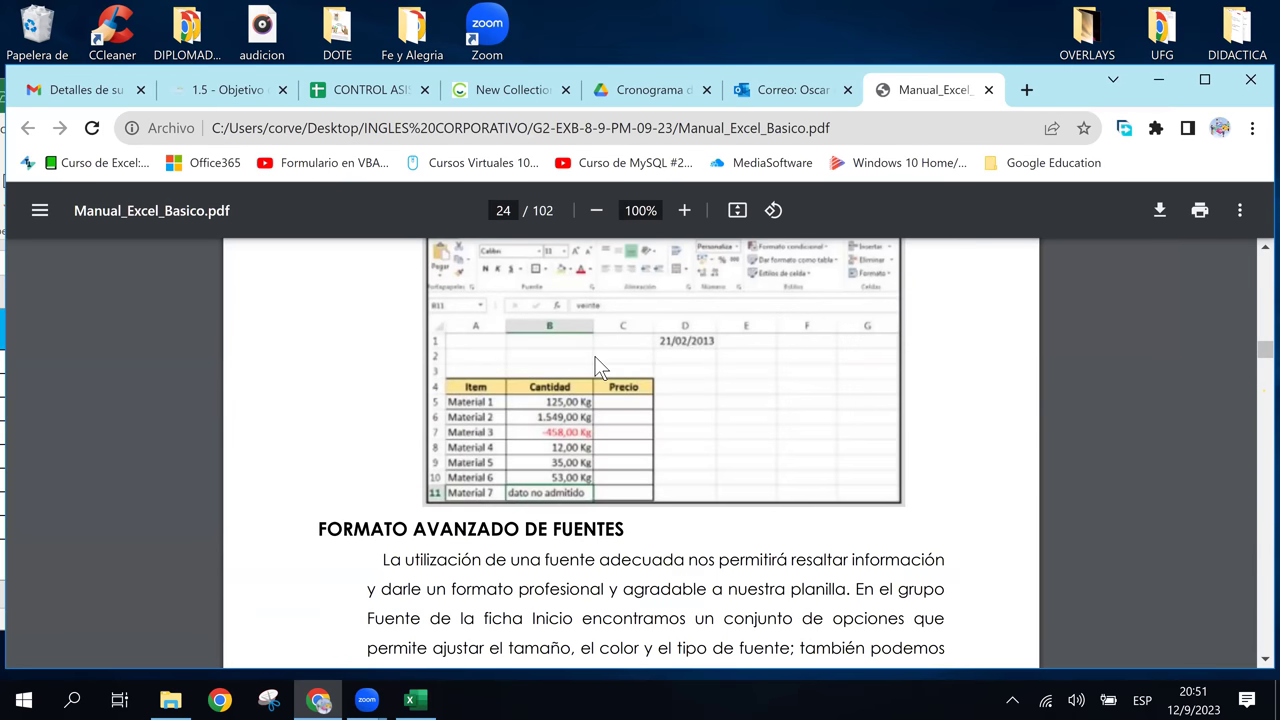
scroll(598, 368, down, 1)
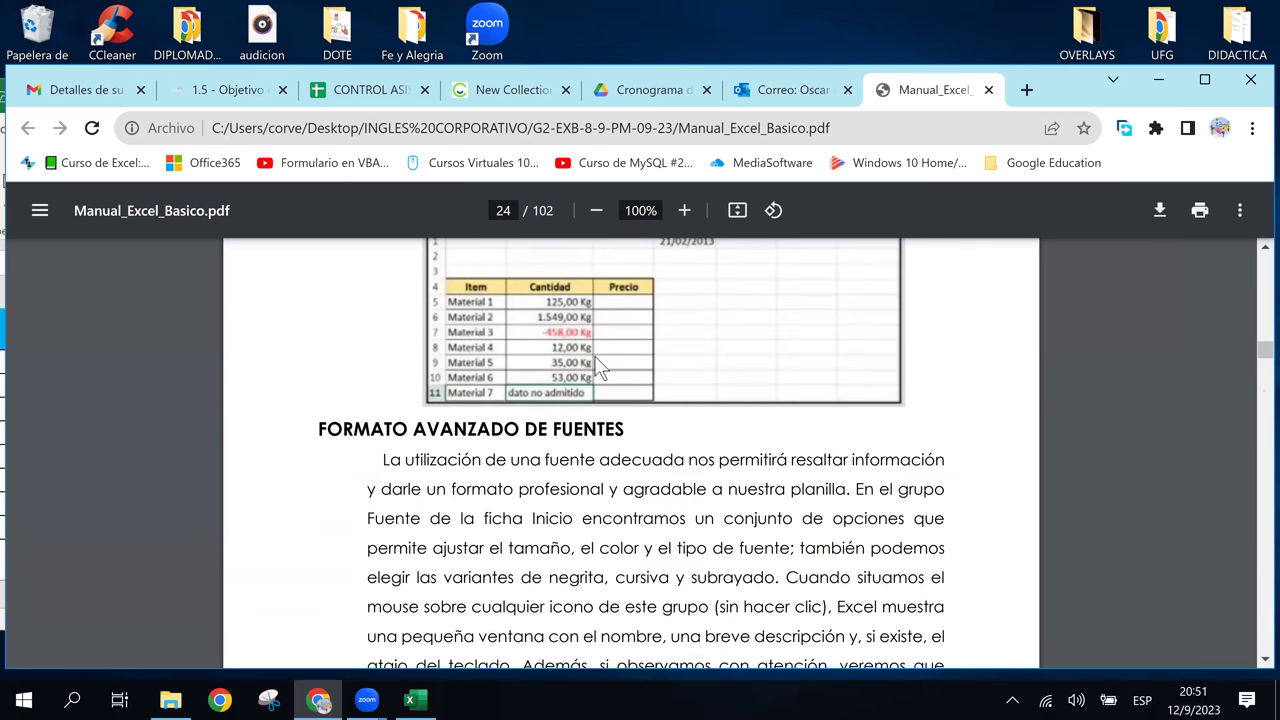
scroll(597, 367, down, 3)
scroll(597, 367, down, 2)
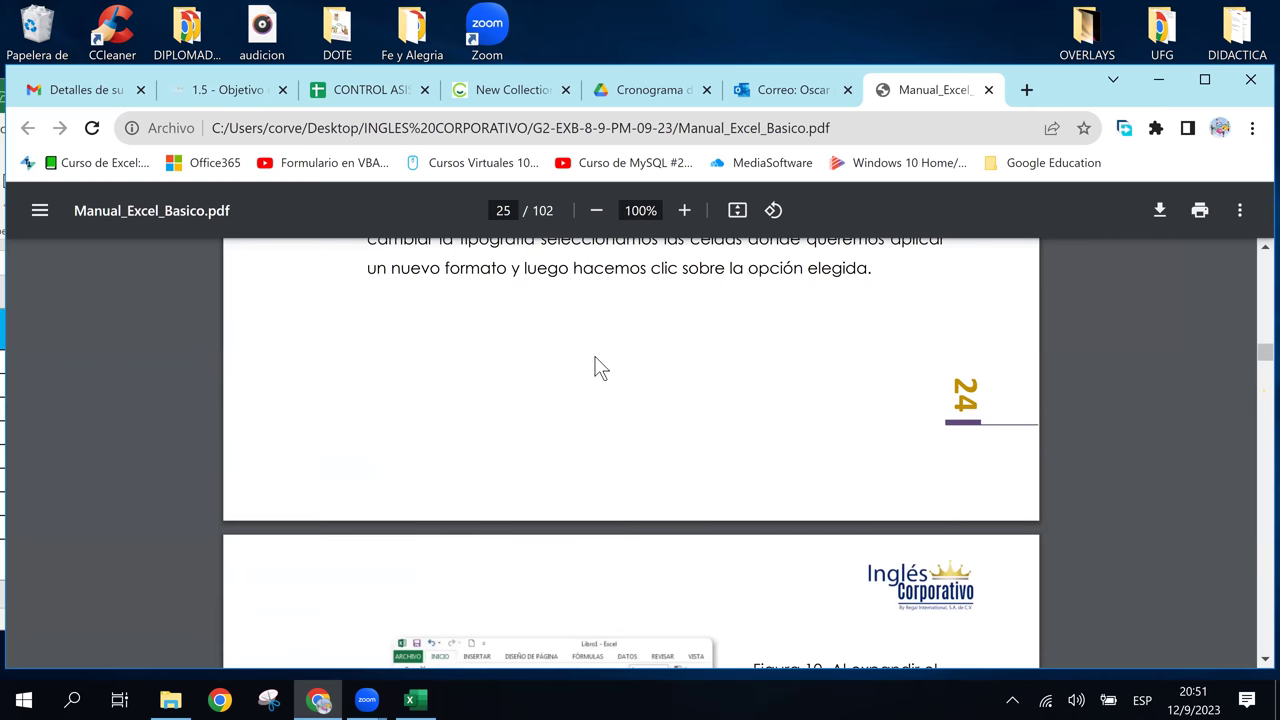
scroll(597, 367, down, 2)
scroll(596, 367, down, 2)
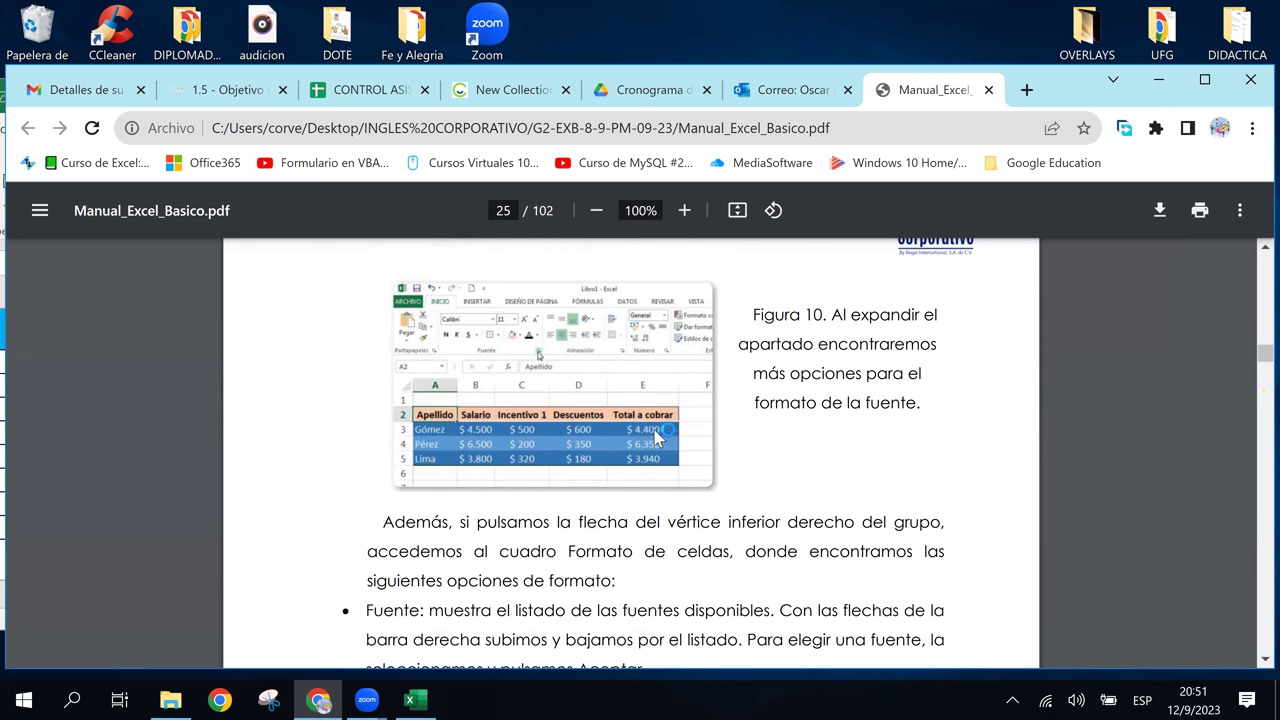
scroll(666, 470, down, 2)
scroll(666, 470, down, 2)
scroll(662, 463, down, 3)
scroll(662, 463, down, 2)
scroll(662, 463, down, 3)
scroll(662, 463, down, 2)
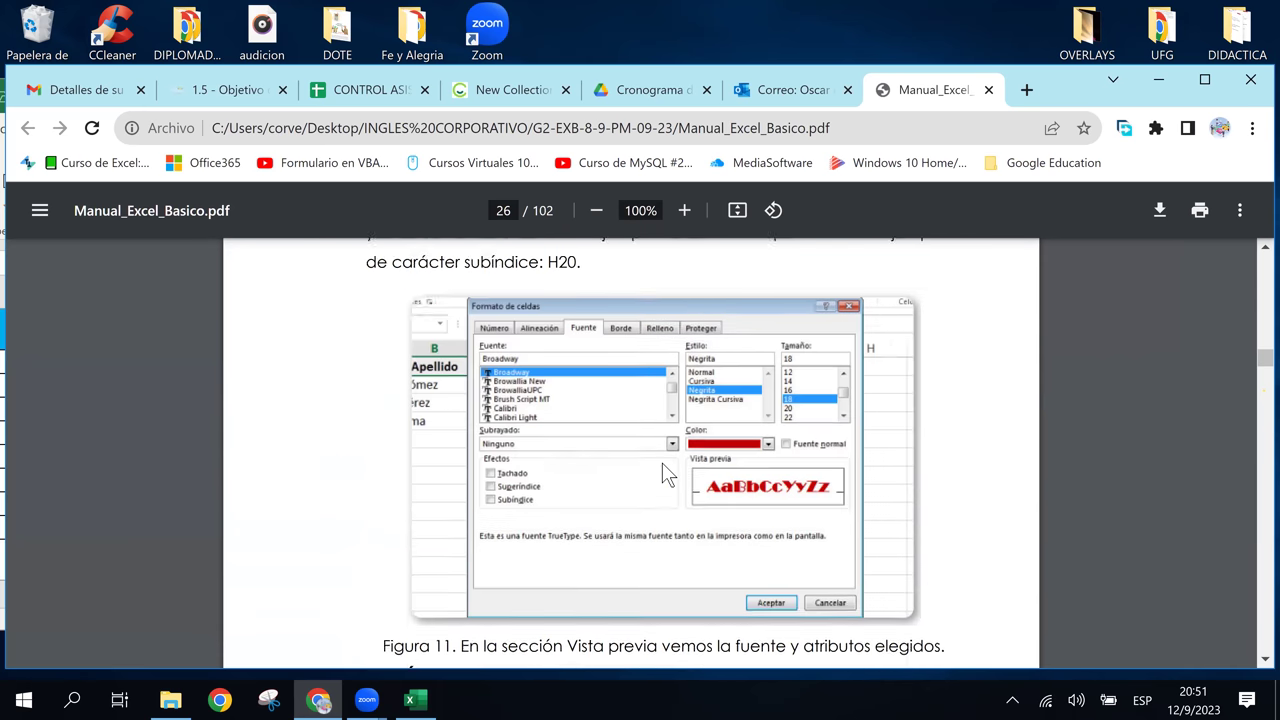
scroll(662, 463, down, 1)
scroll(662, 463, down, 1)
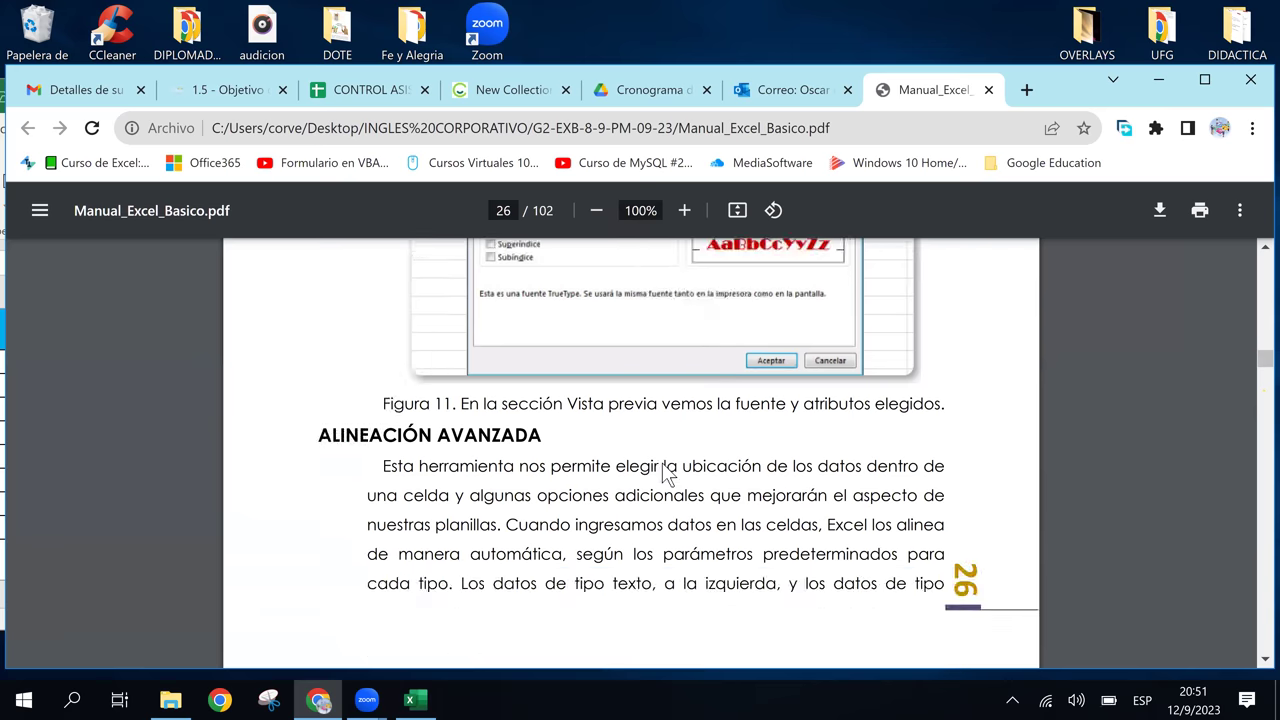
scroll(662, 462, up, 2)
scroll(662, 462, up, 2)
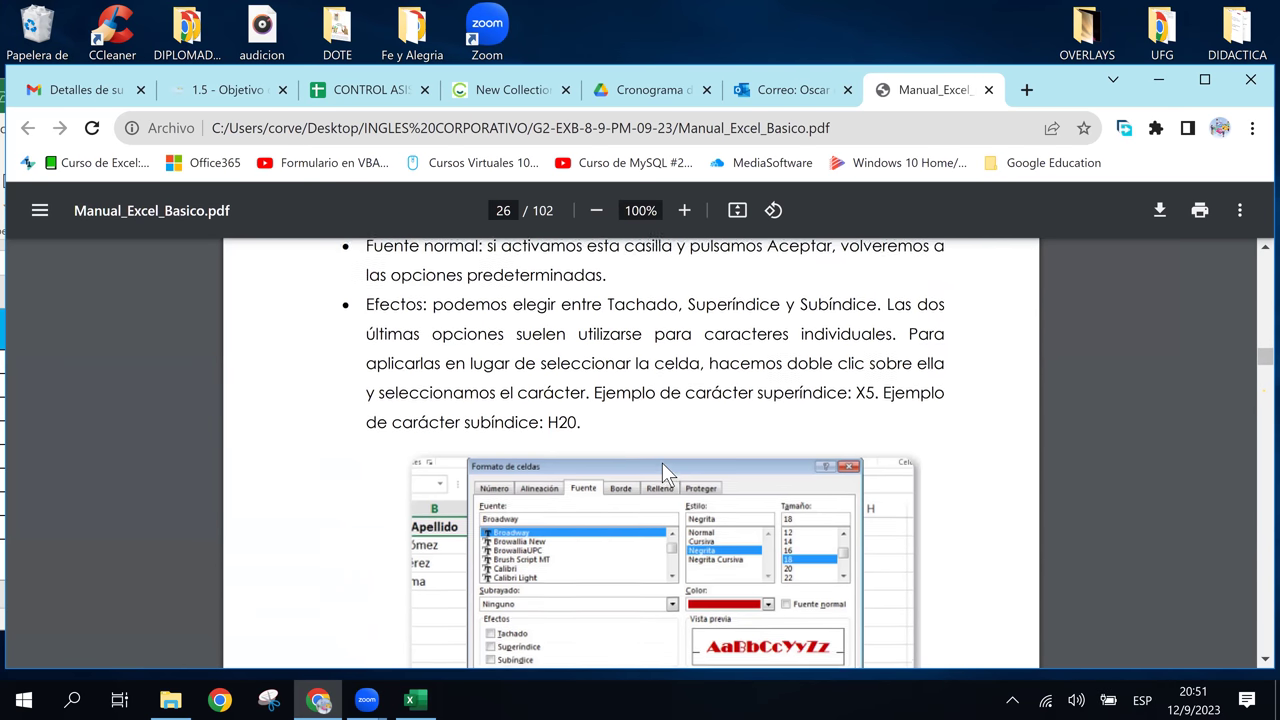
scroll(662, 462, up, 2)
scroll(662, 462, down, 3)
scroll(662, 462, down, 3)
scroll(662, 462, down, 4)
scroll(662, 462, down, 2)
scroll(662, 470, down, 1)
scroll(663, 474, up, 3)
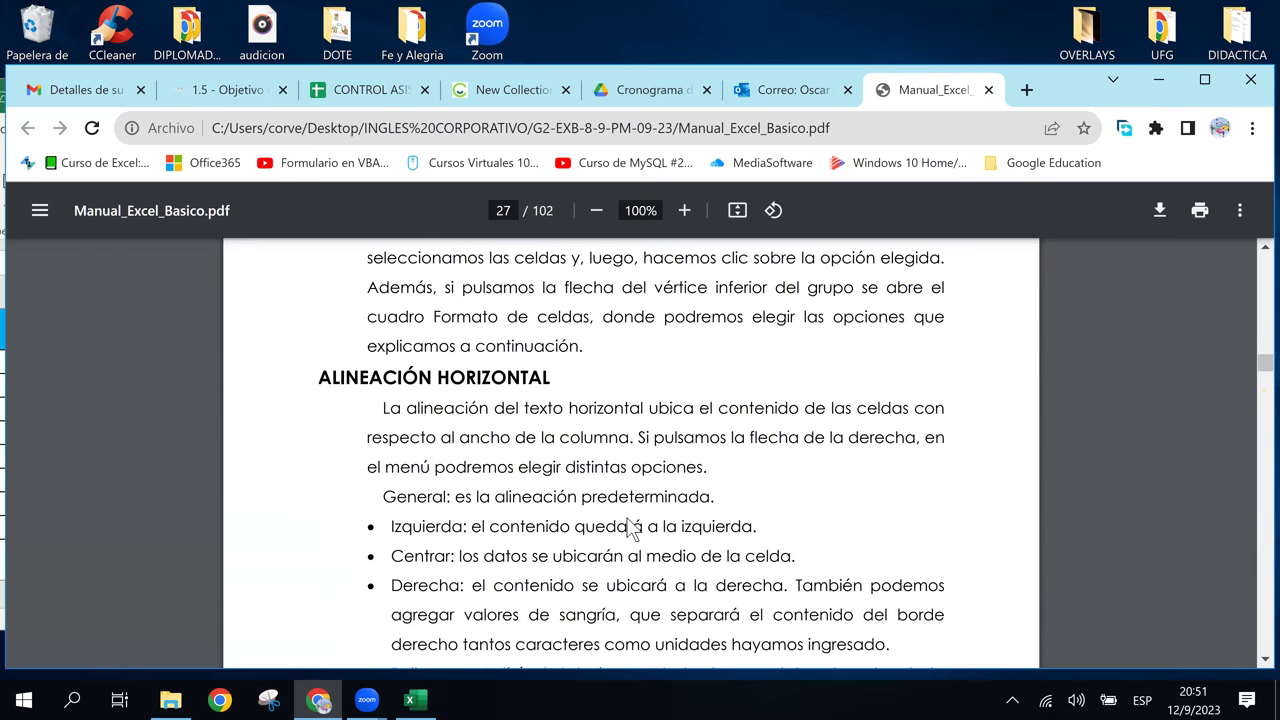
scroll(620, 515, down, 4)
scroll(589, 580, down, 3)
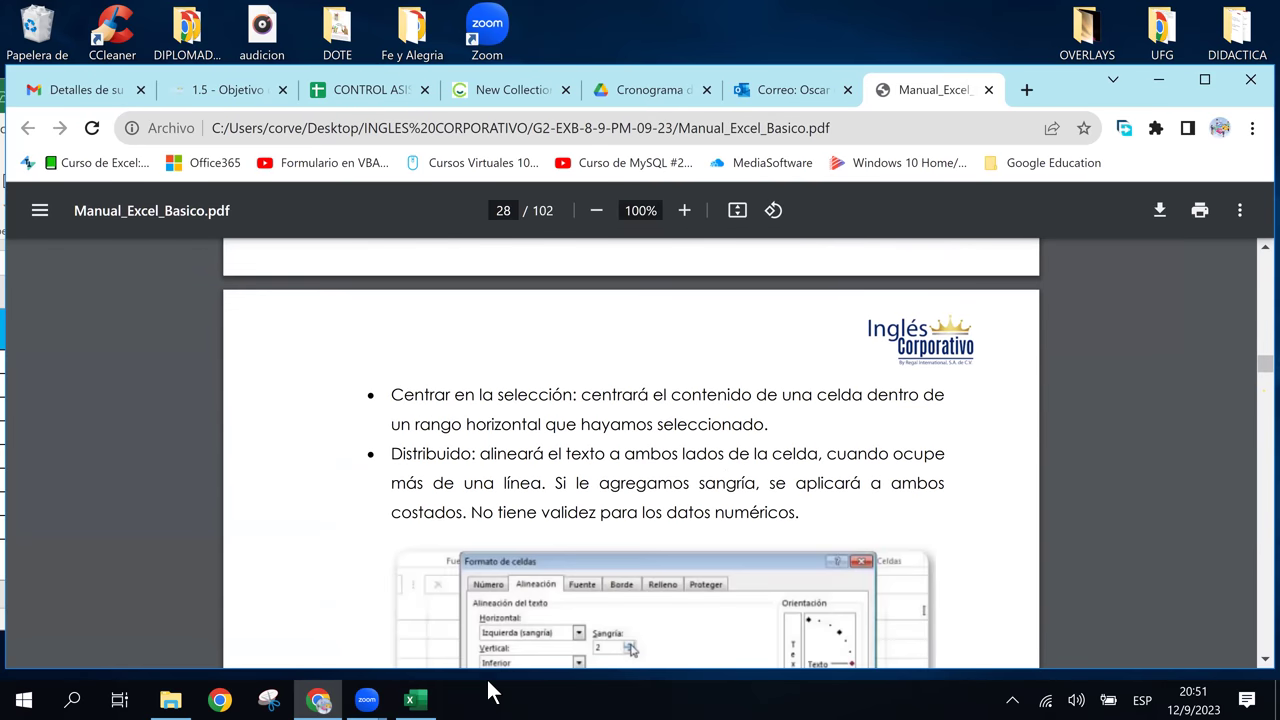
Back in Notas.xlsx, apply a green banded Dar formato como tabla style to I4:N7.
click(438, 703)
click(737, 385)
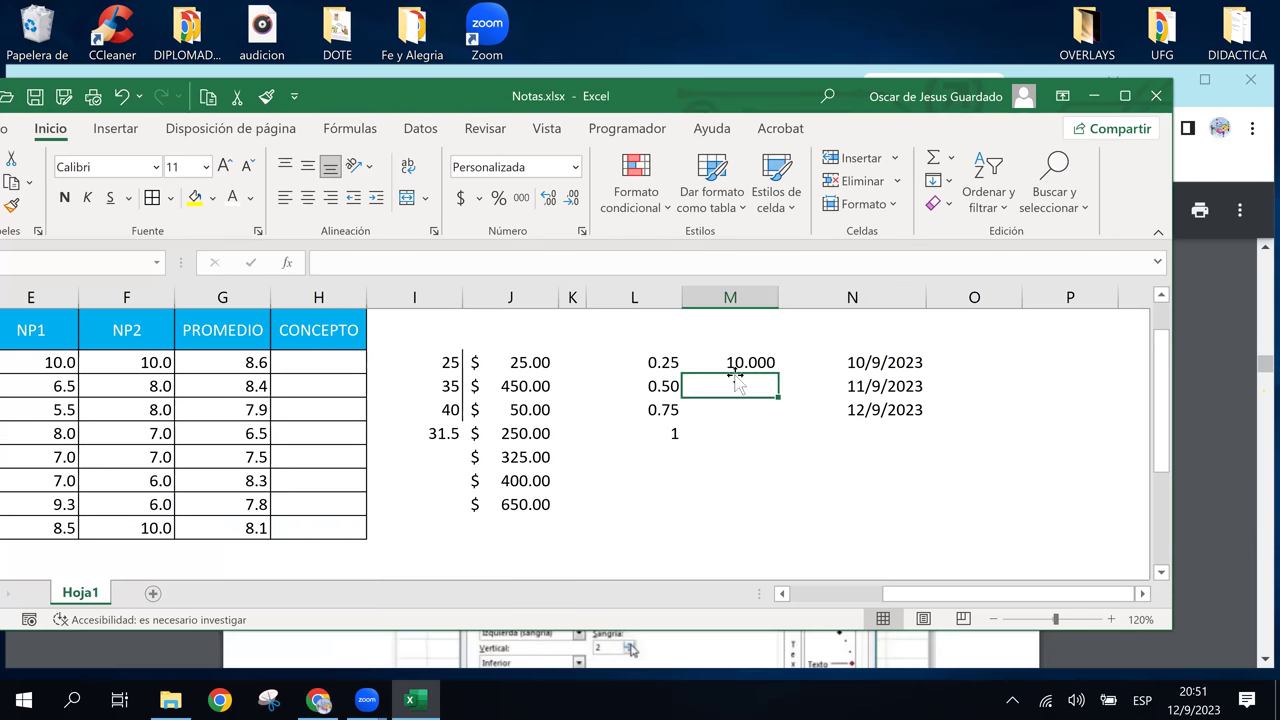
click(852, 410)
drag(450, 365, 851, 441)
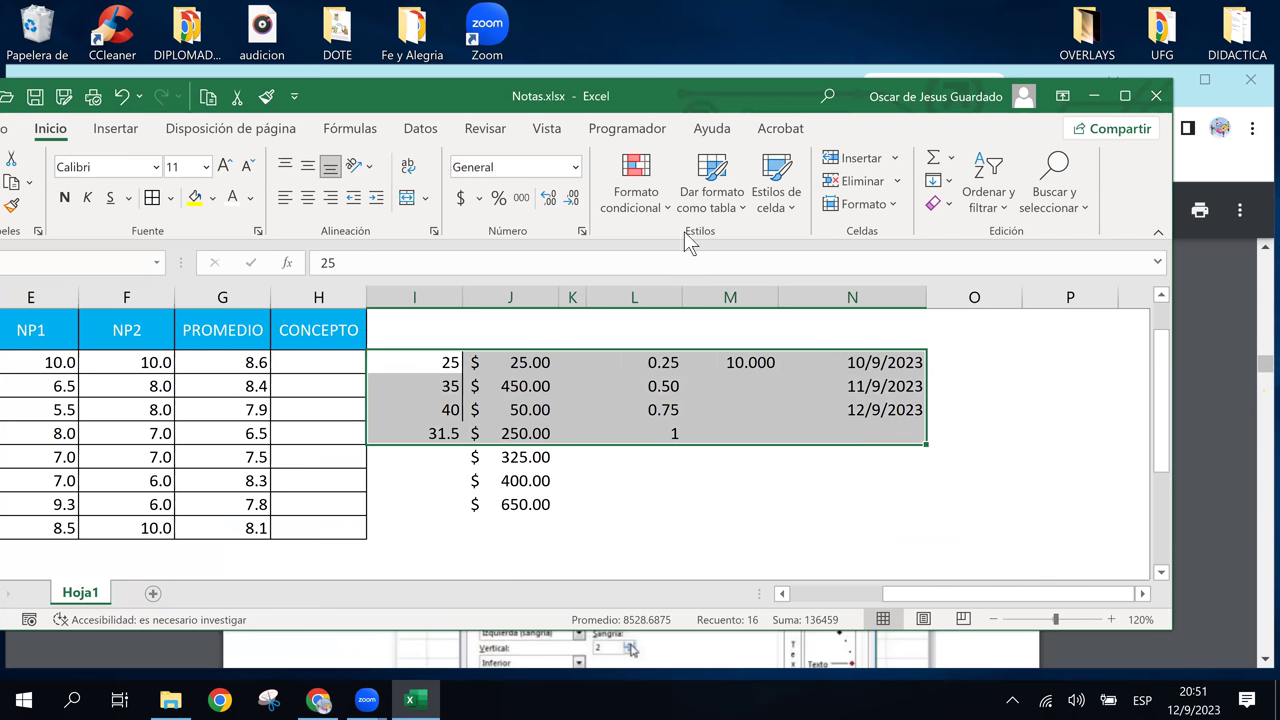
click(738, 211)
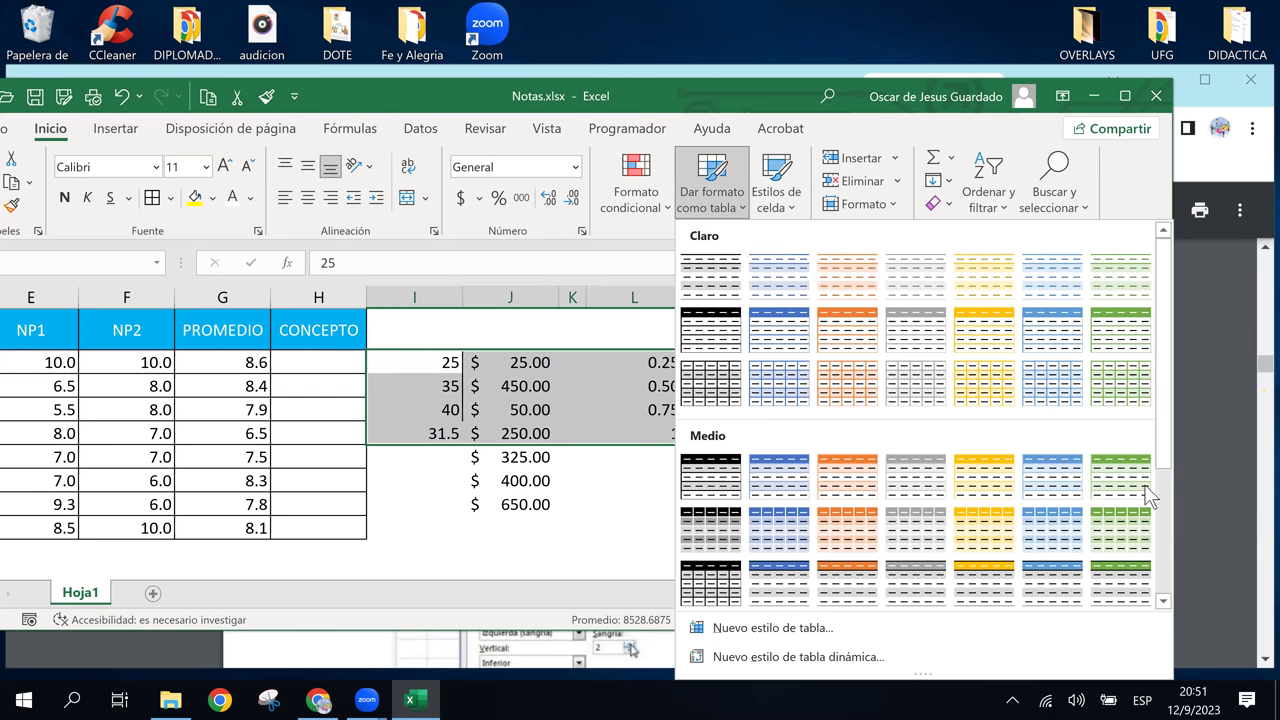
click(870, 398)
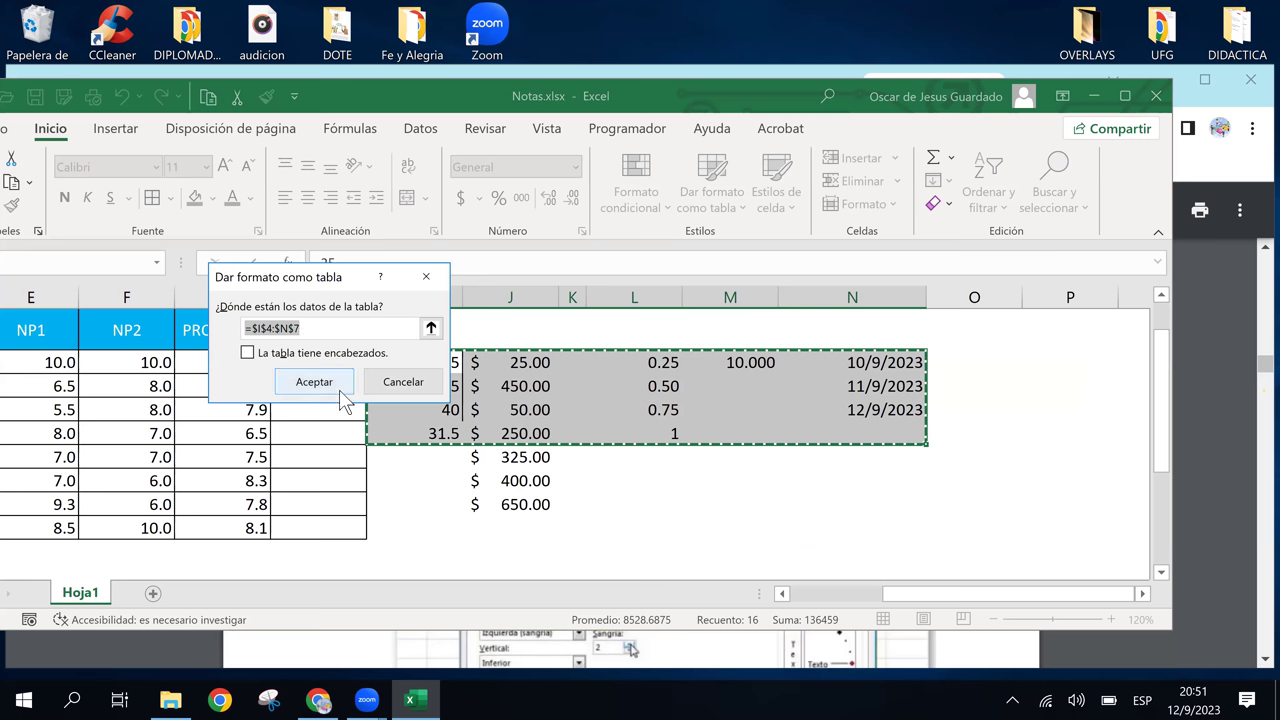
click(309, 379)
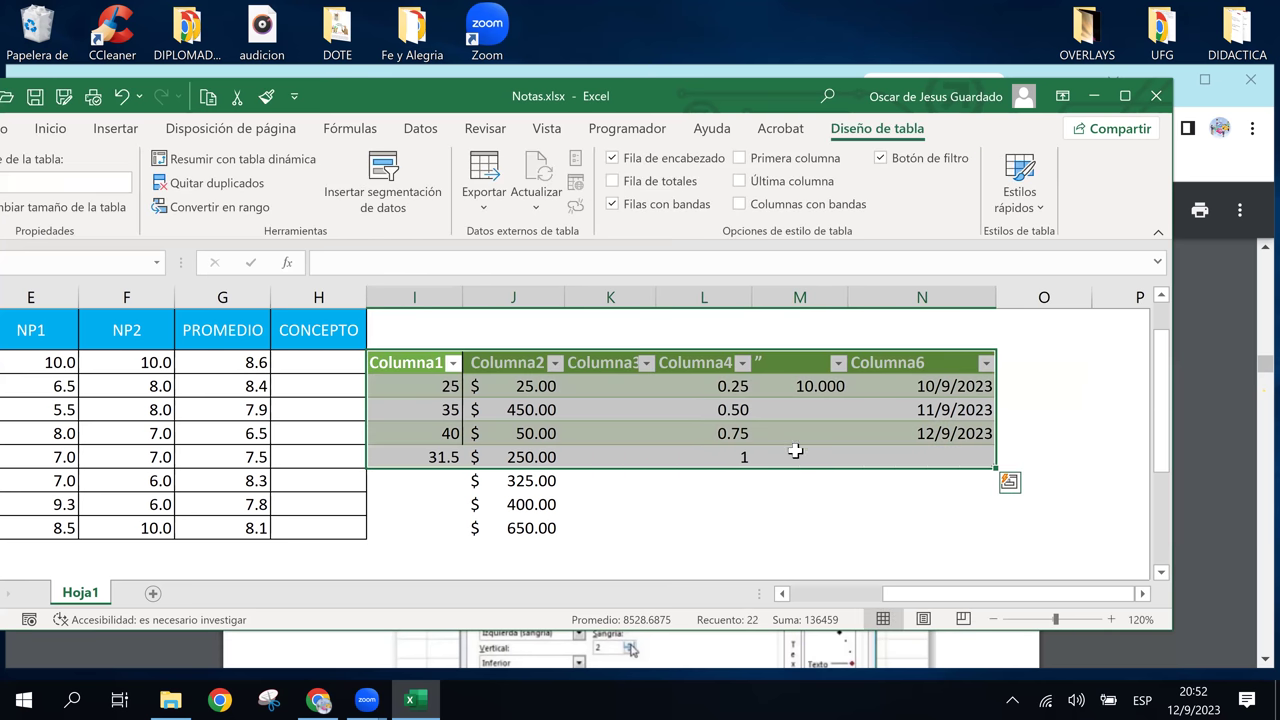
Extend the trial table down over two more rows with its resize handle.
click(806, 433)
click(767, 551)
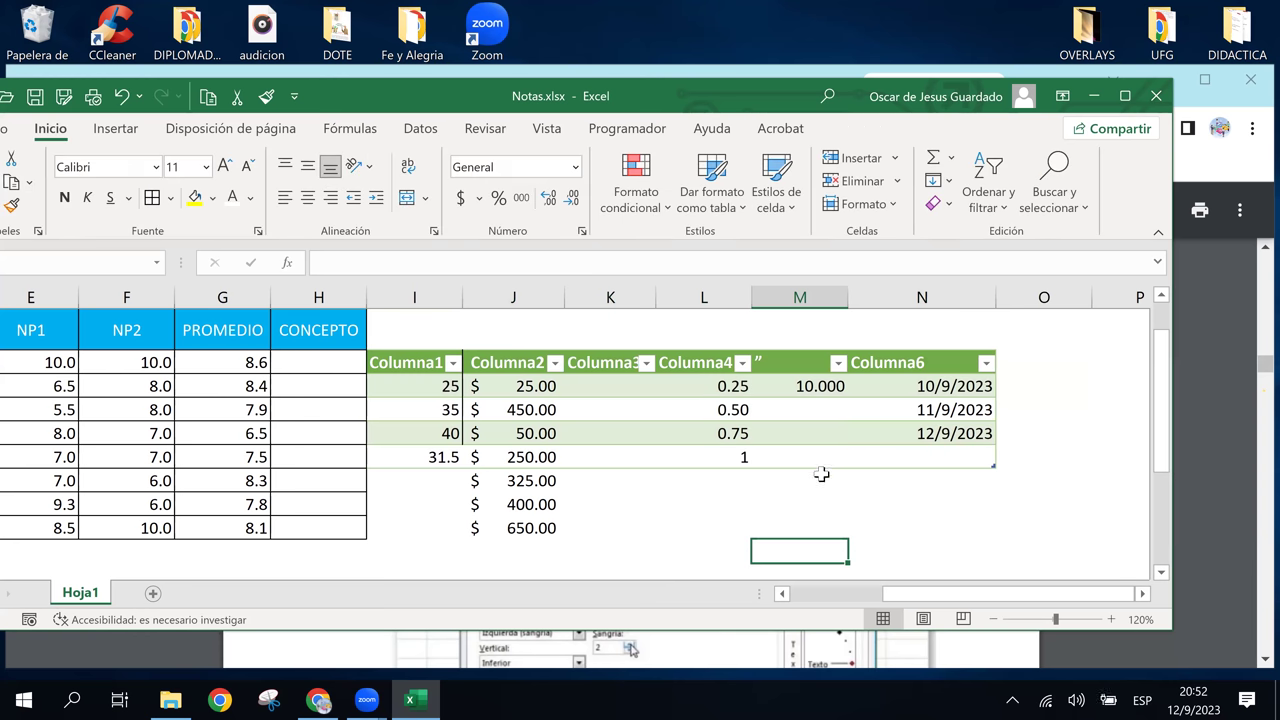
click(814, 454)
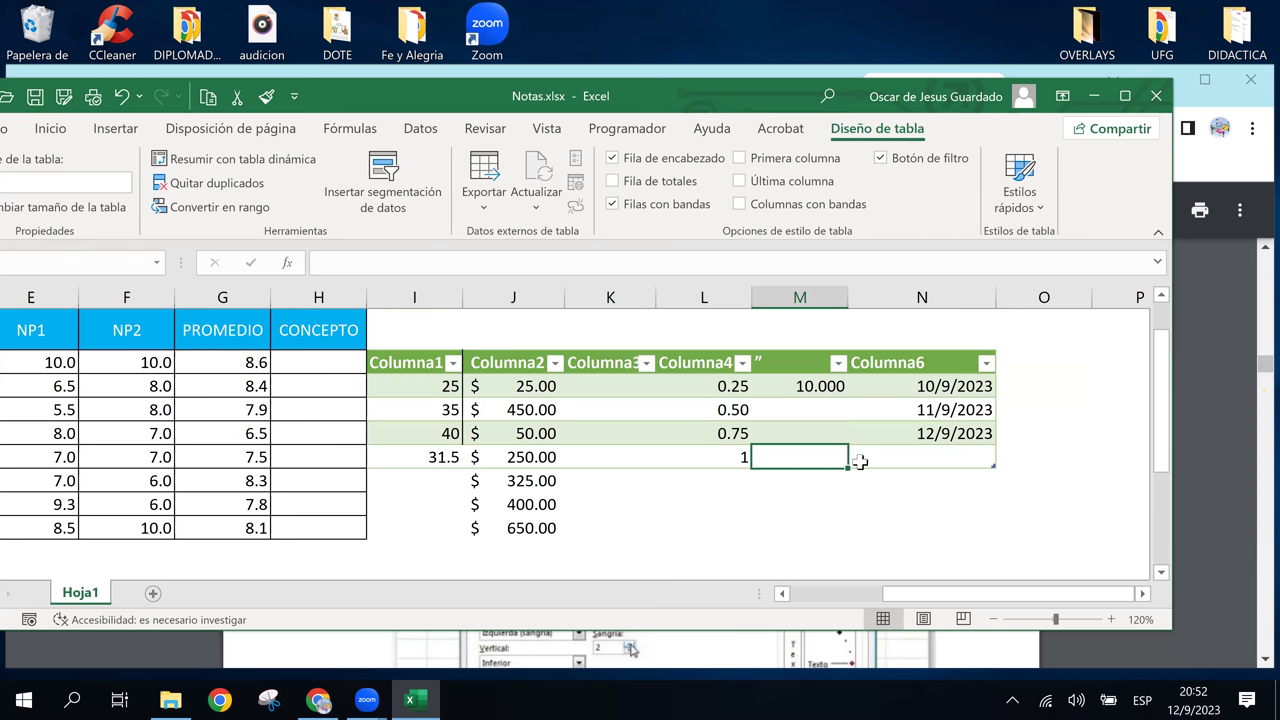
click(872, 467)
click(832, 438)
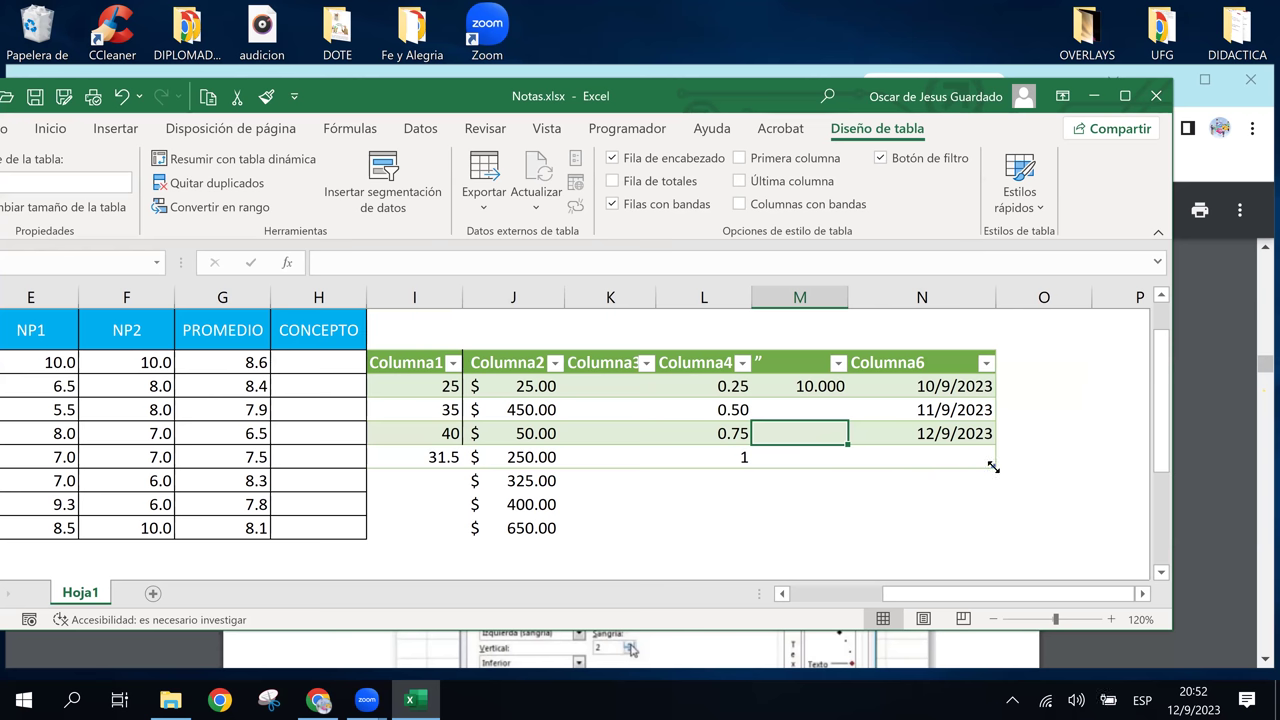
mouse_move(1035, 499)
mouse_down()
mouse_move(1046, 514)
mouse_move(997, 520)
mouse_up()
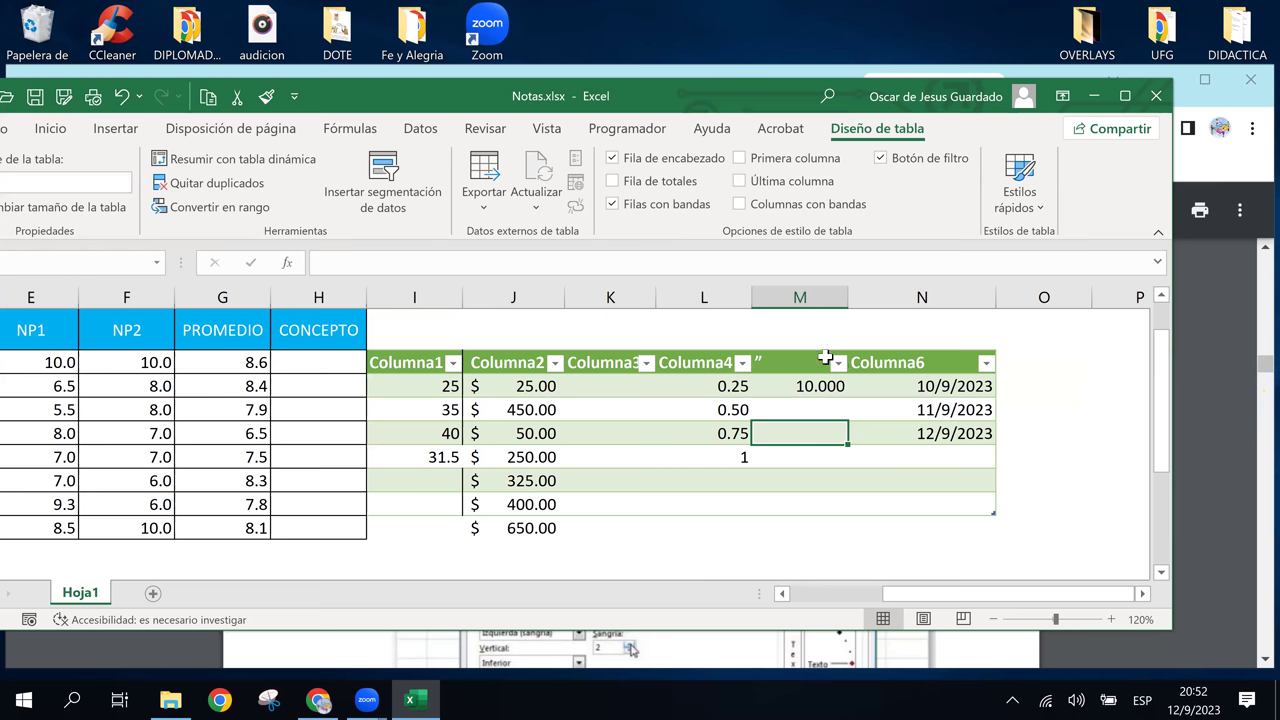
Move the whole table one column right, replacing the destination cells.
click(988, 456)
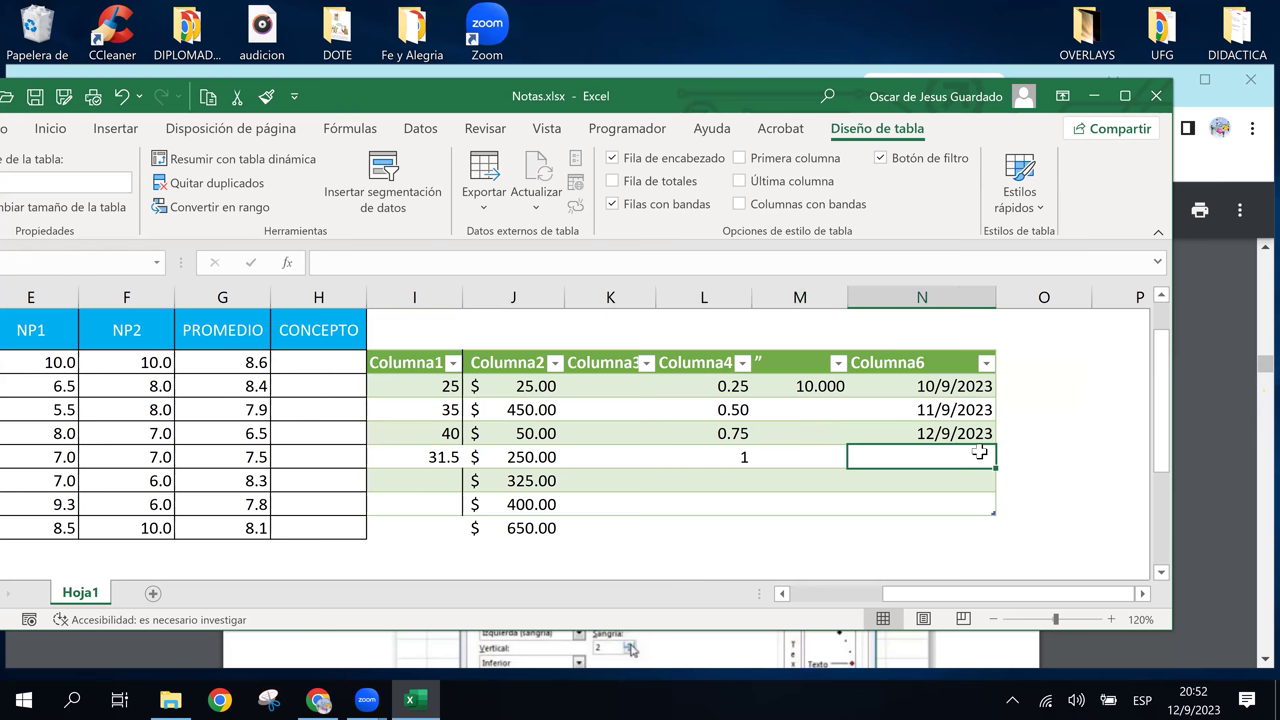
click(975, 478)
click(1038, 483)
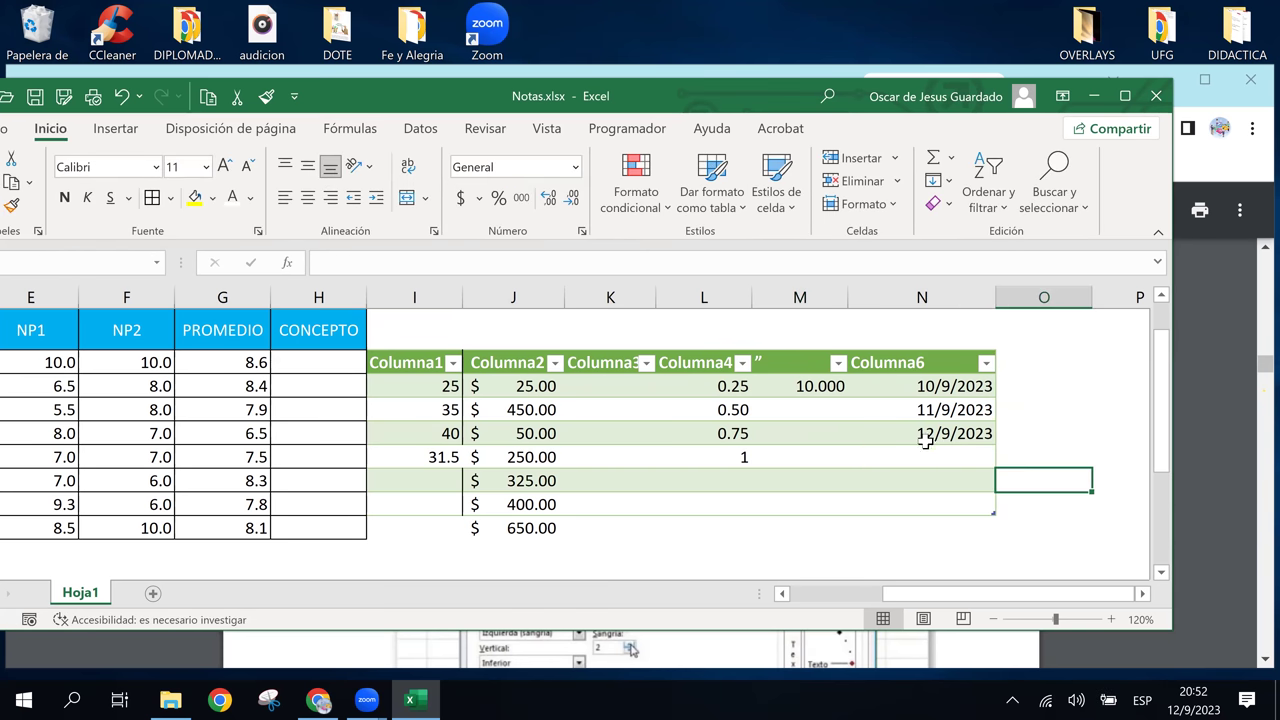
click(985, 432)
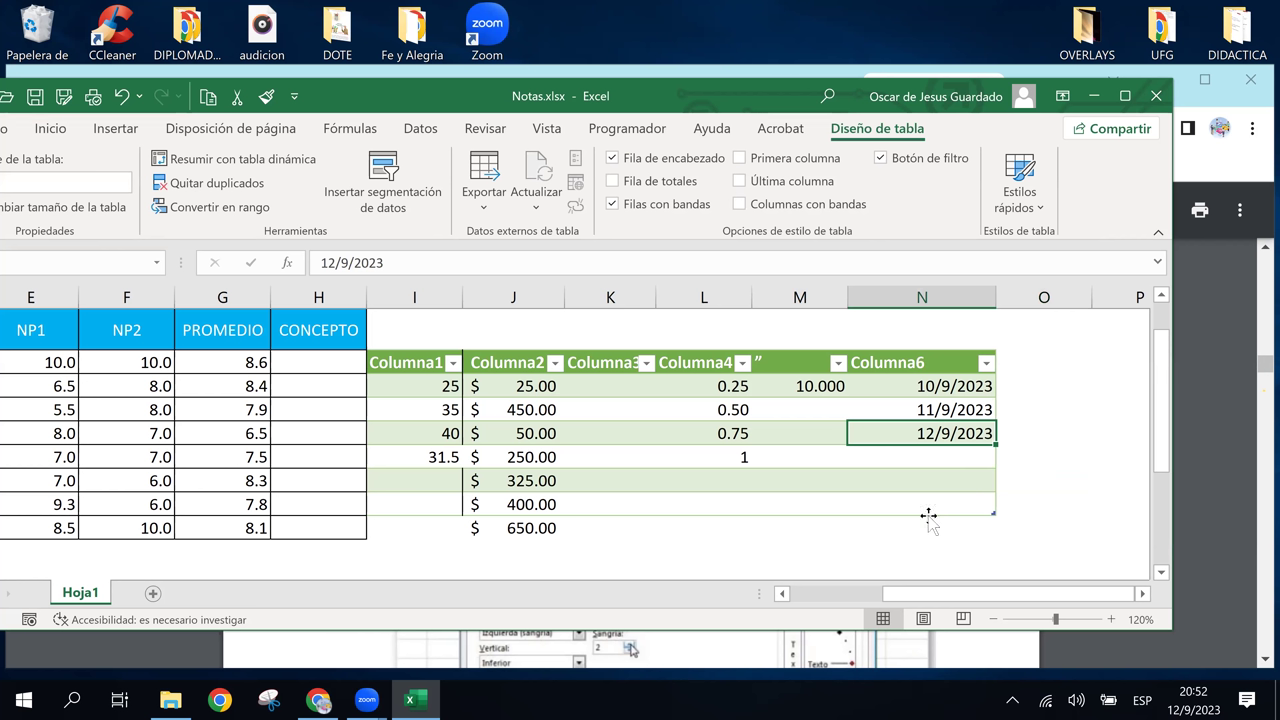
click(926, 524)
click(894, 484)
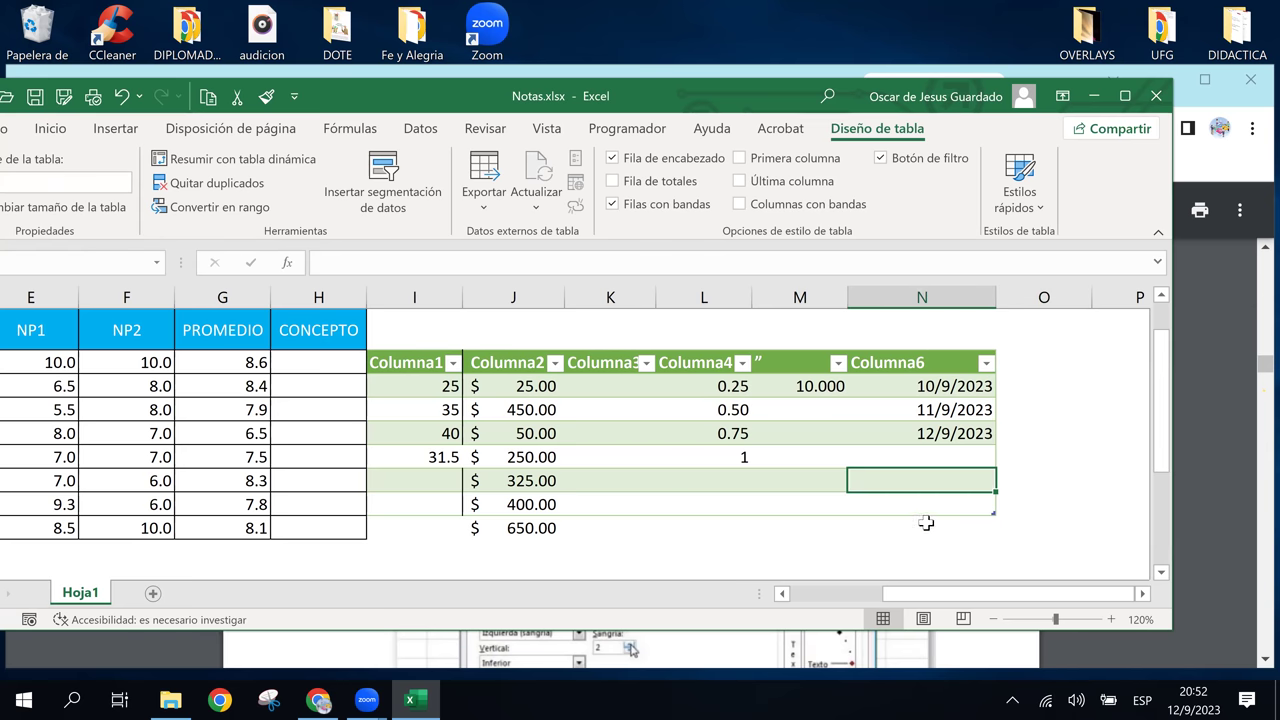
mouse_move(920, 514)
mouse_down()
mouse_move(1012, 567)
mouse_move(1036, 507)
mouse_up()
click(602, 406)
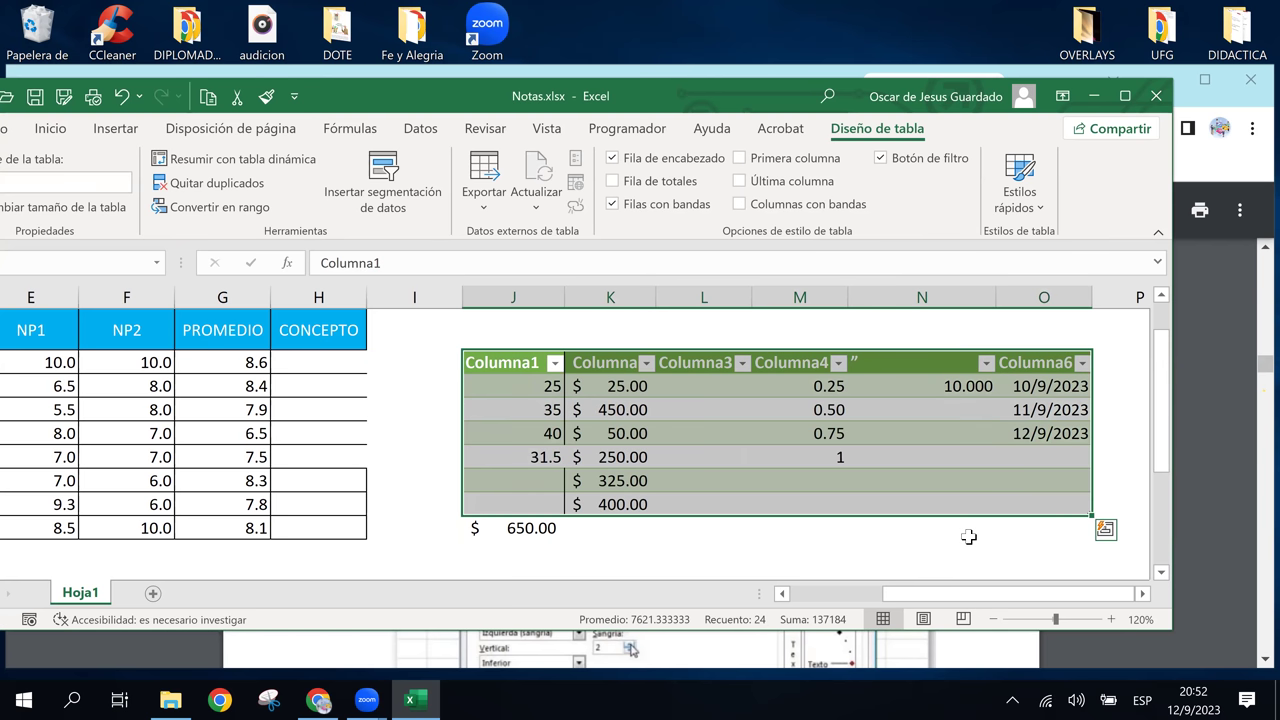
Undo the move and the extension with Ctrl+Z so I4:N7 are plain cells again.
click(810, 433)
click(915, 504)
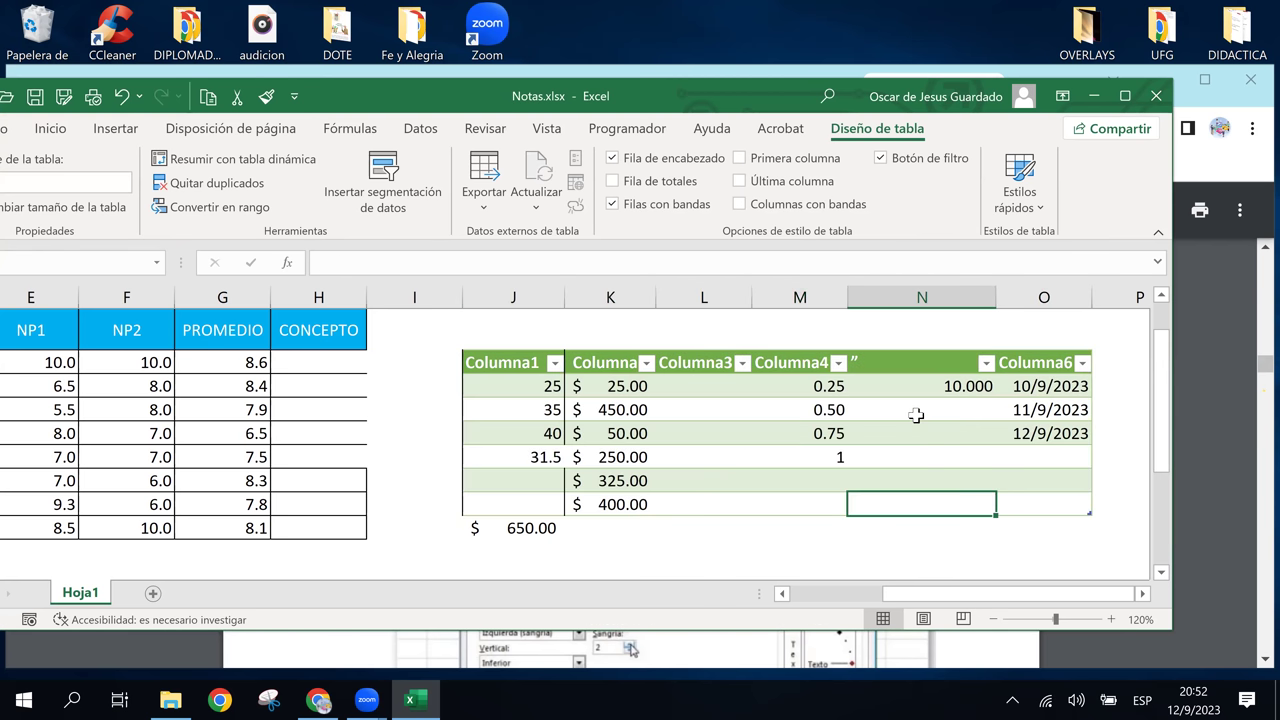
click(910, 384)
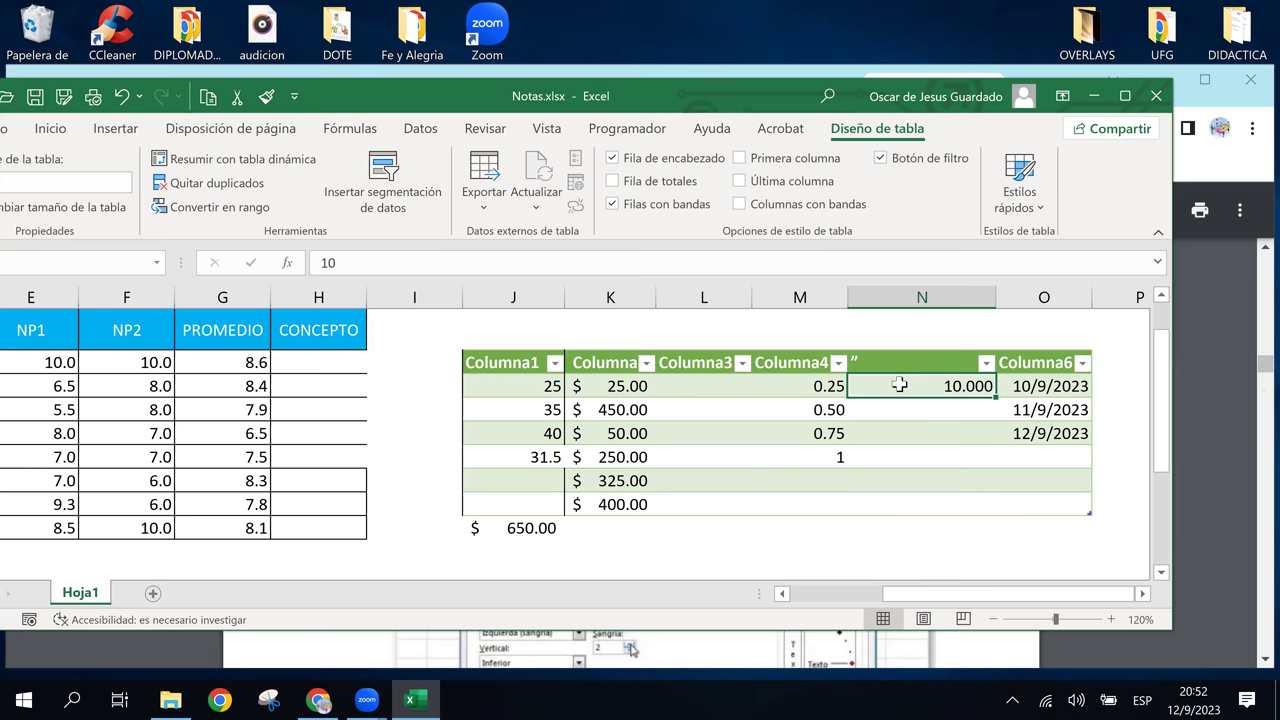
key(ctrl+z)
key(ctrl+z)
key(ctrl+z)
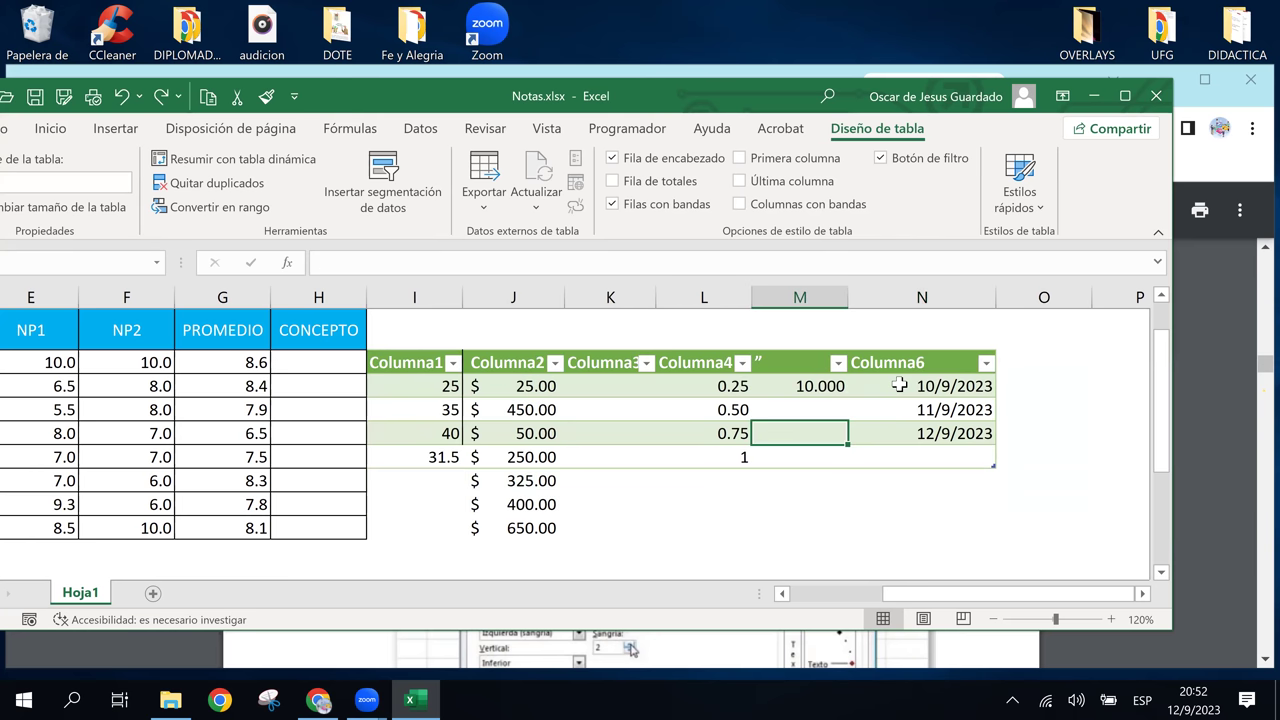
key(ctrl+z)
key(ctrl+z)
key(ctrl+z)
click(770, 386)
click(830, 410)
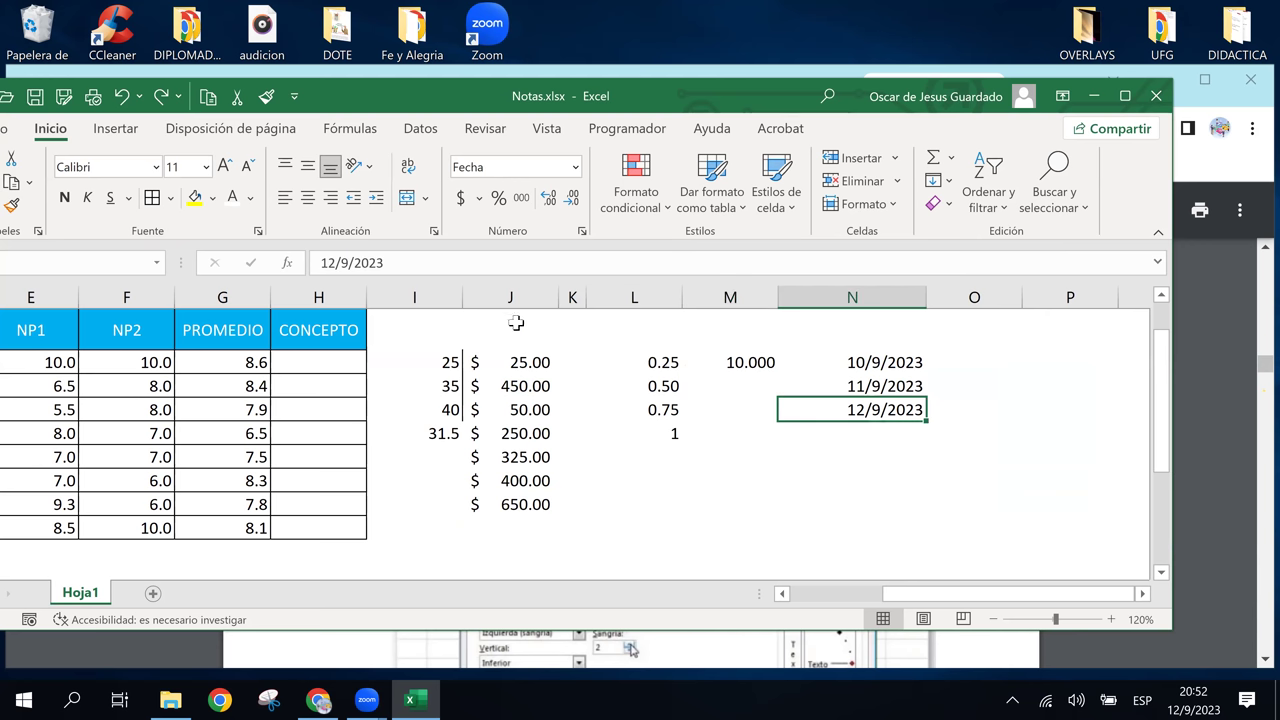
Fill the first two student rows light blue and the next two rows dark blue.
click(786, 593)
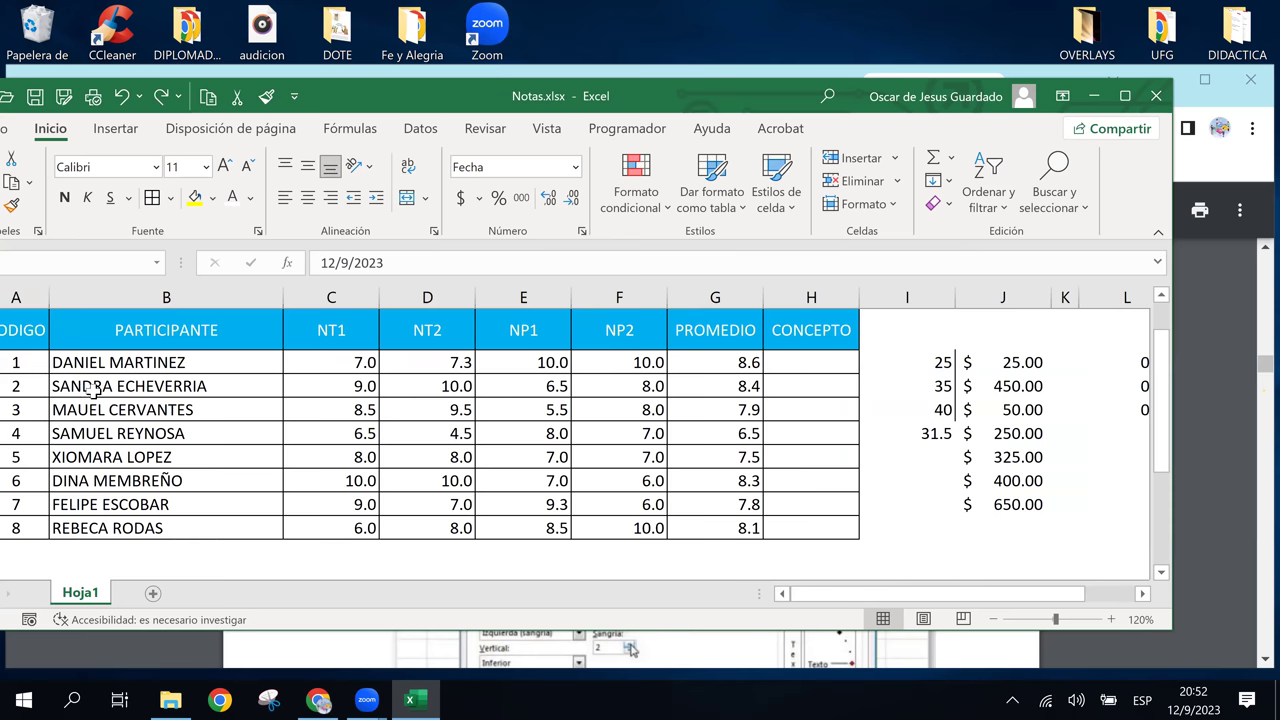
drag(25, 362, 815, 390)
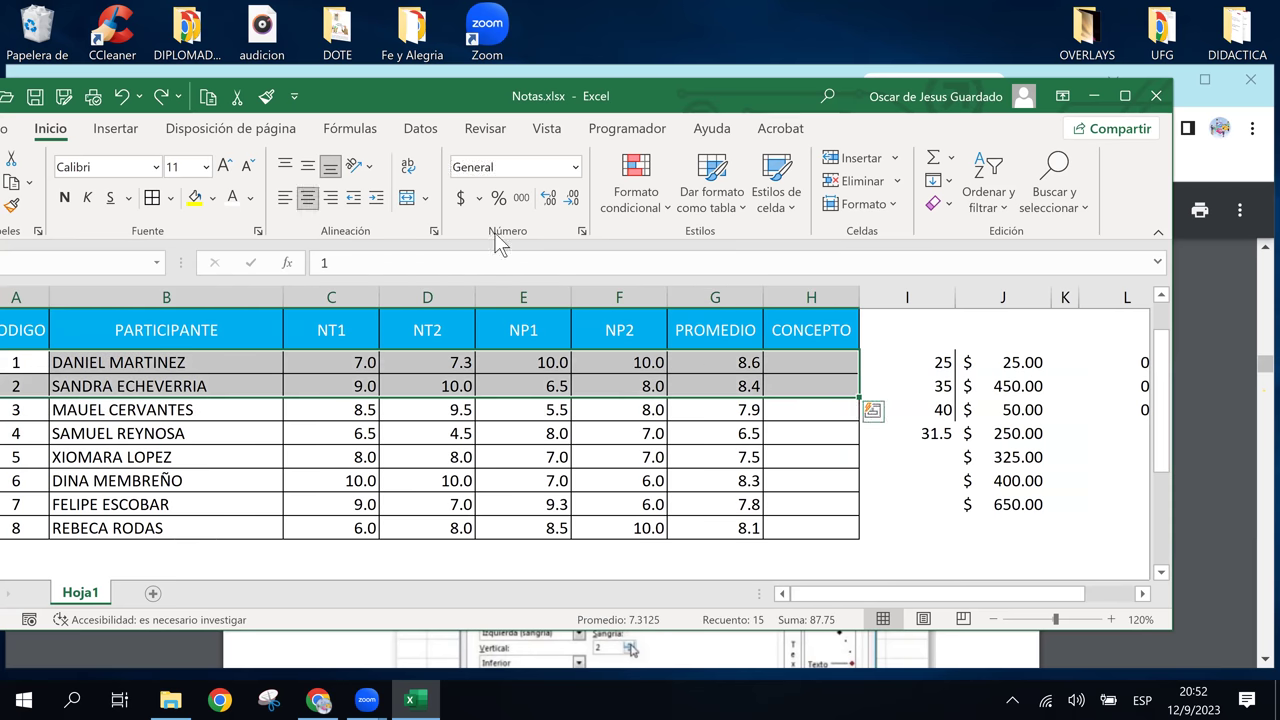
click(213, 199)
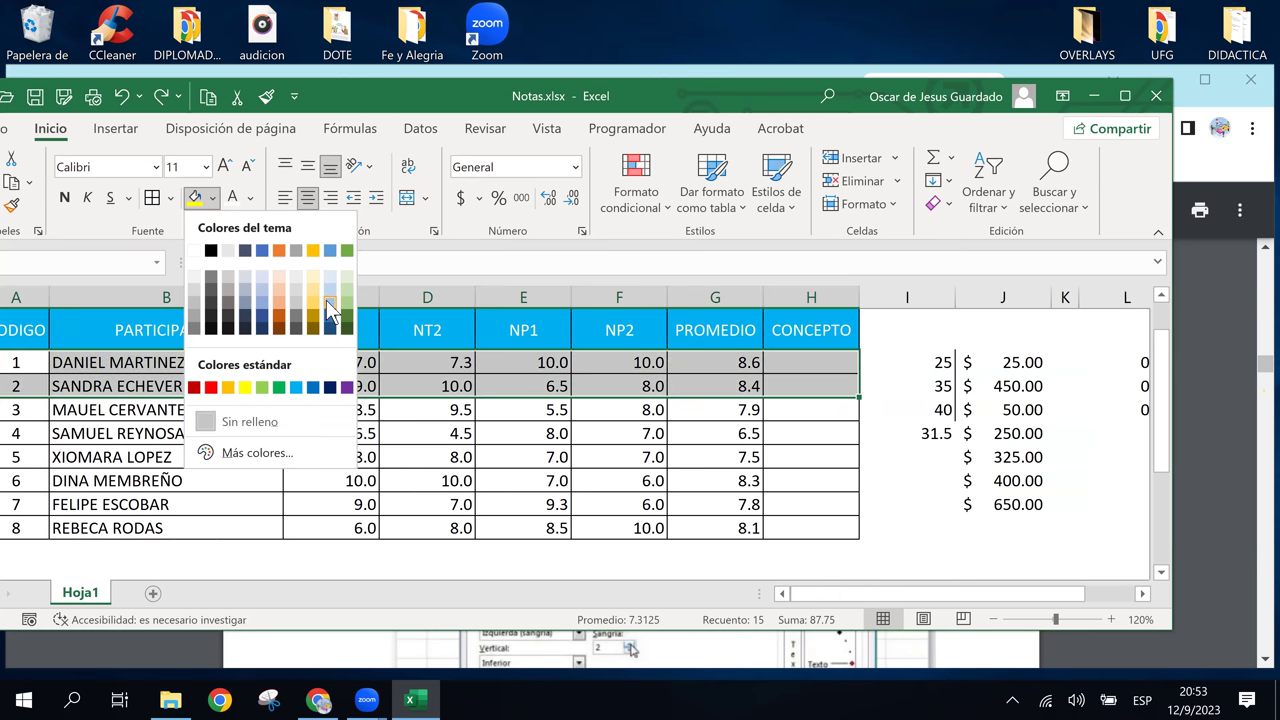
click(328, 300)
click(85, 438)
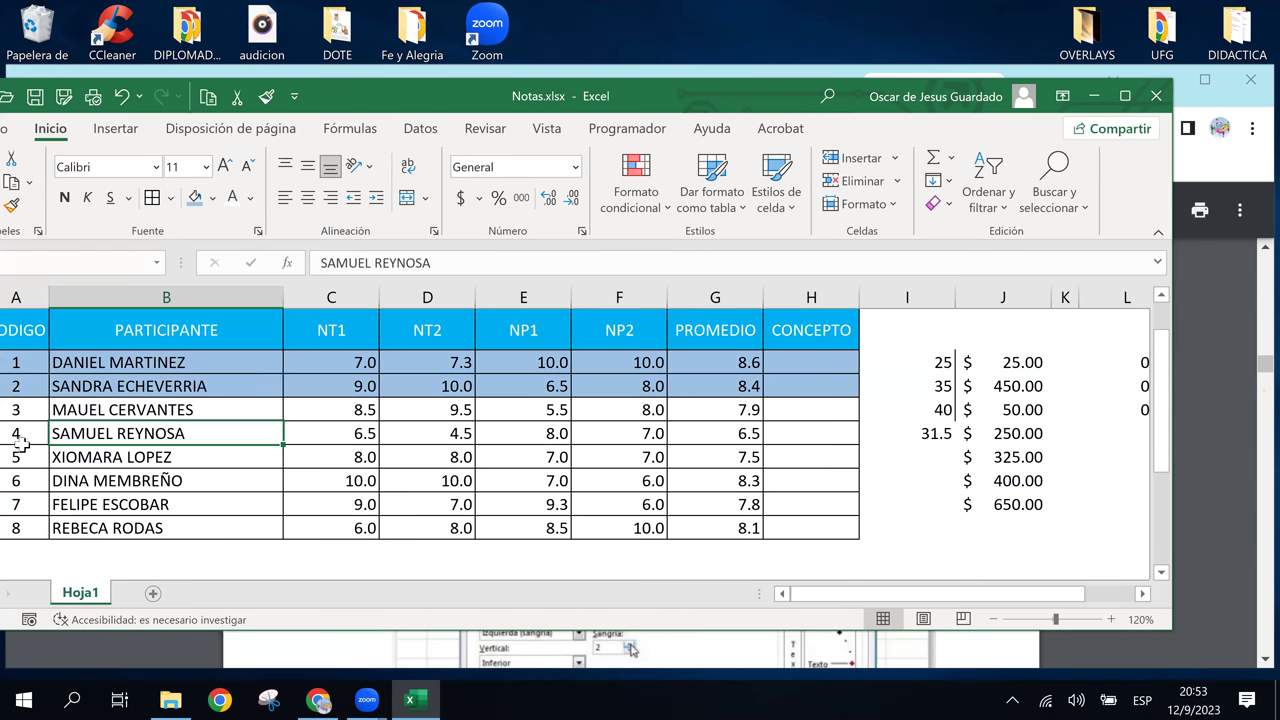
drag(25, 409, 810, 435)
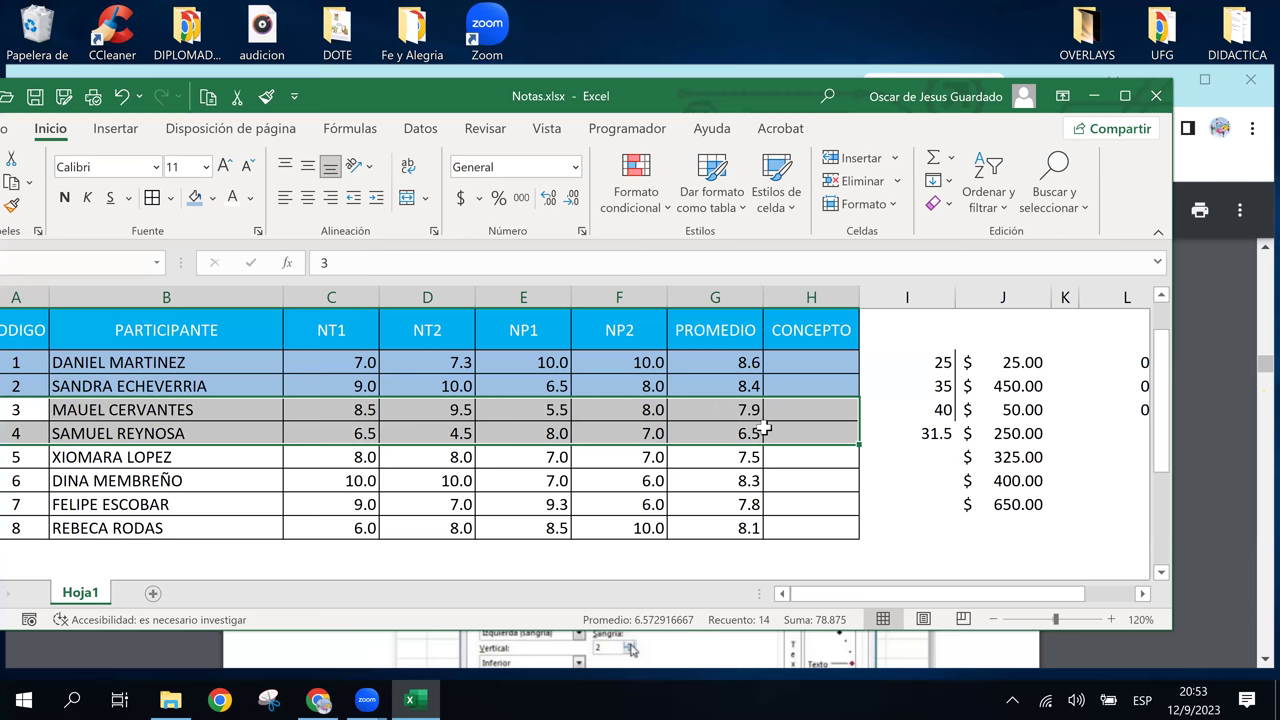
click(212, 198)
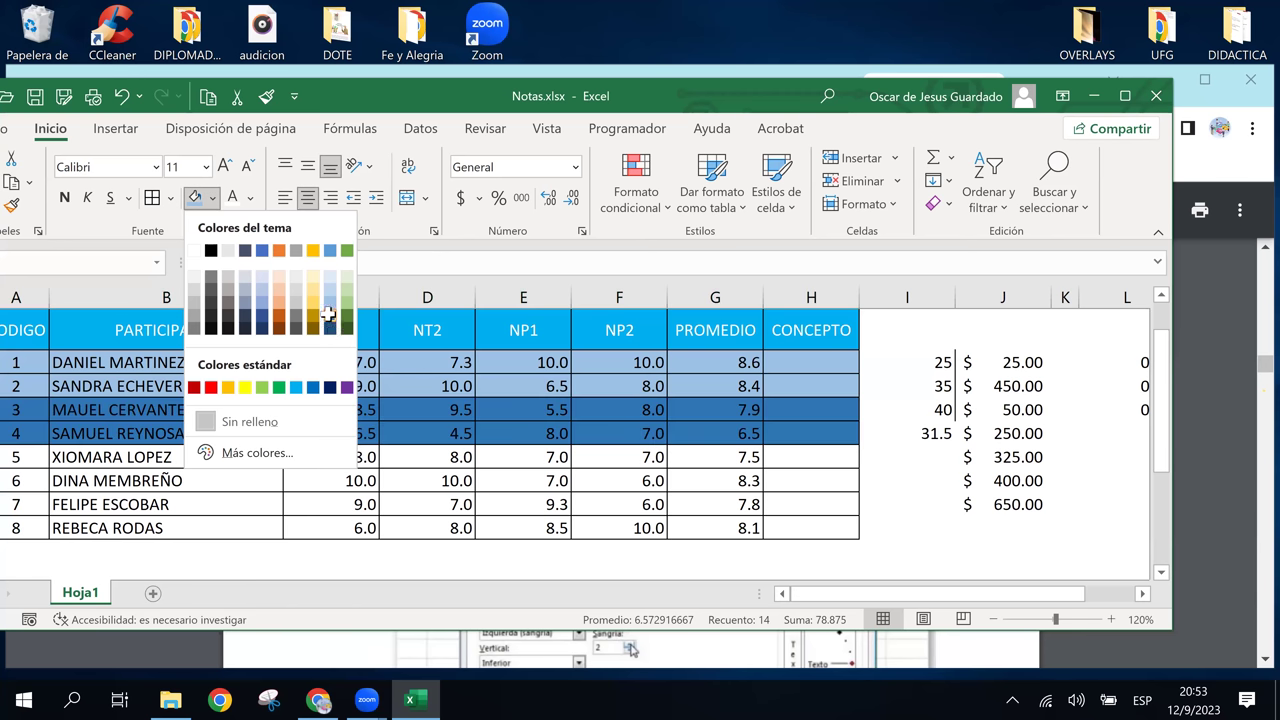
click(328, 314)
click(516, 482)
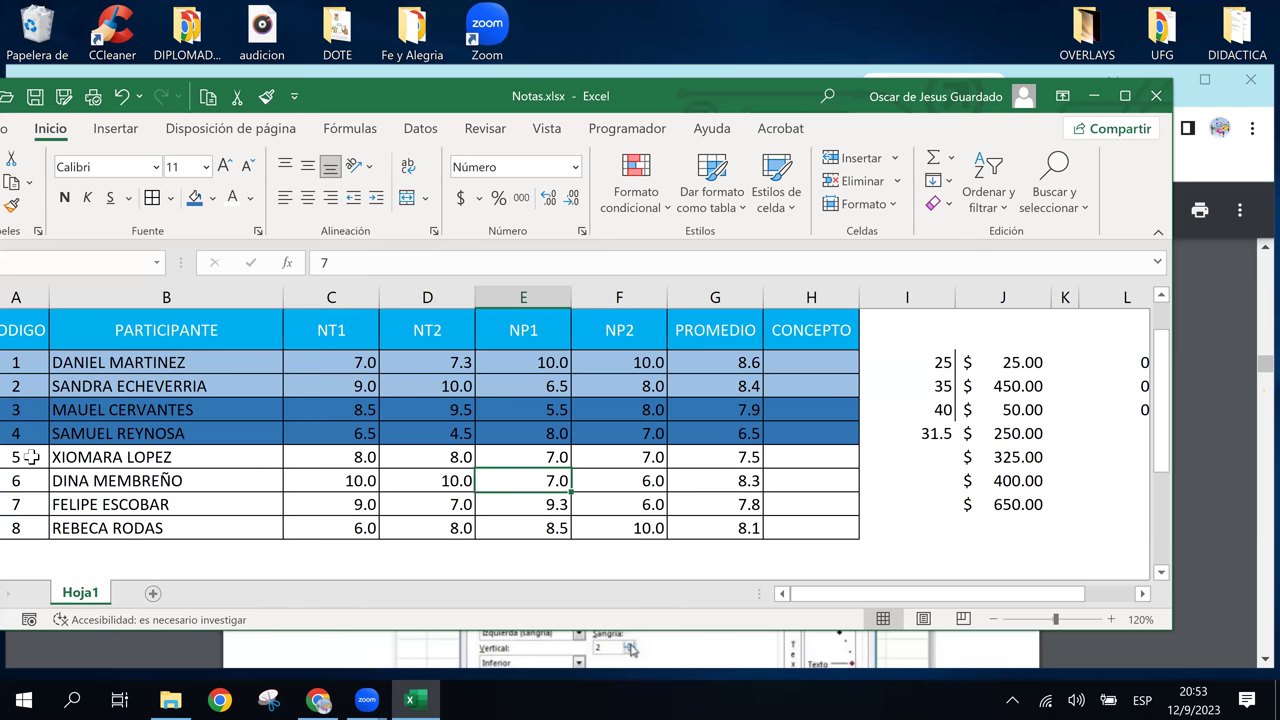
Fill student rows 5–6 medium blue and rows 7–8 light blue.
drag(32, 457, 816, 481)
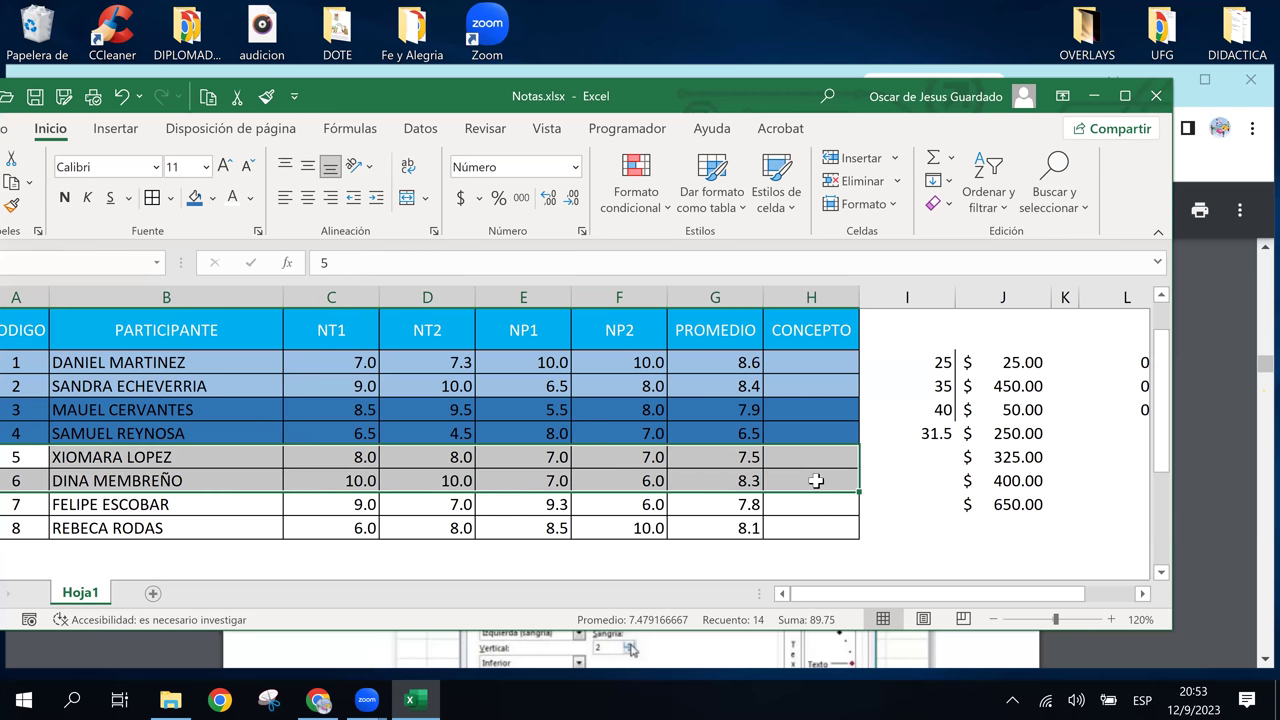
click(211, 198)
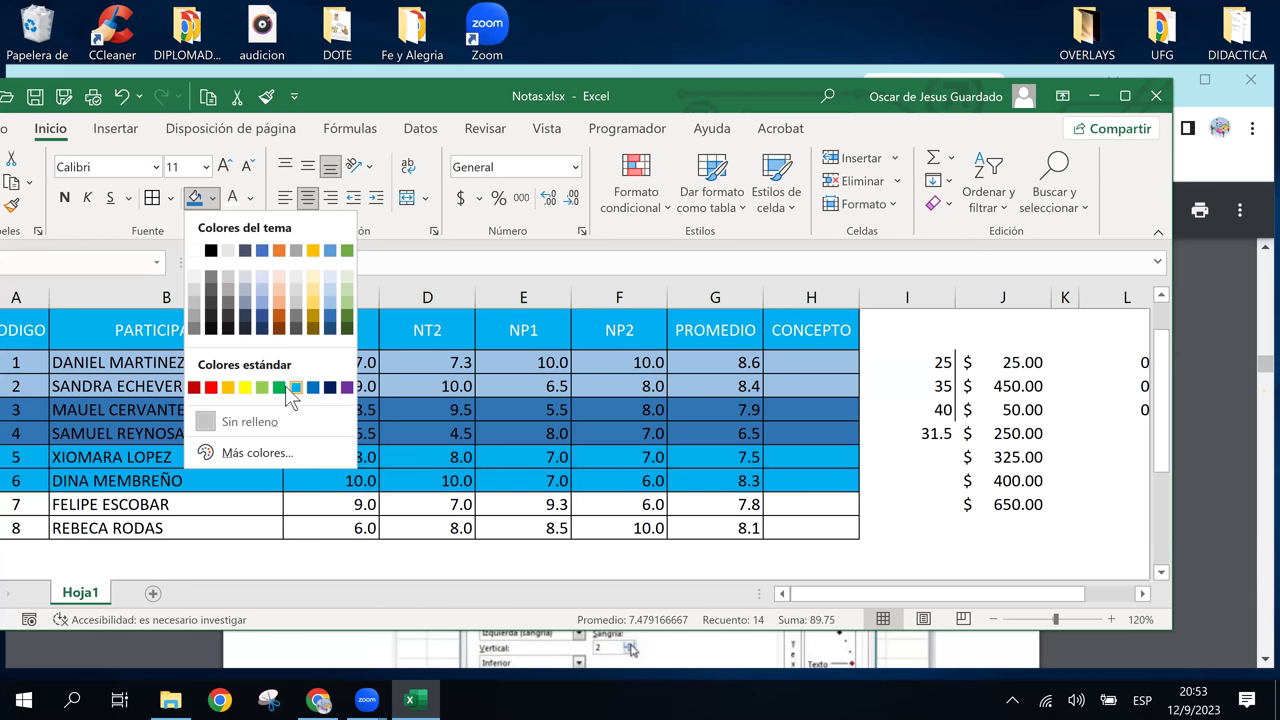
click(262, 309)
click(466, 402)
click(505, 528)
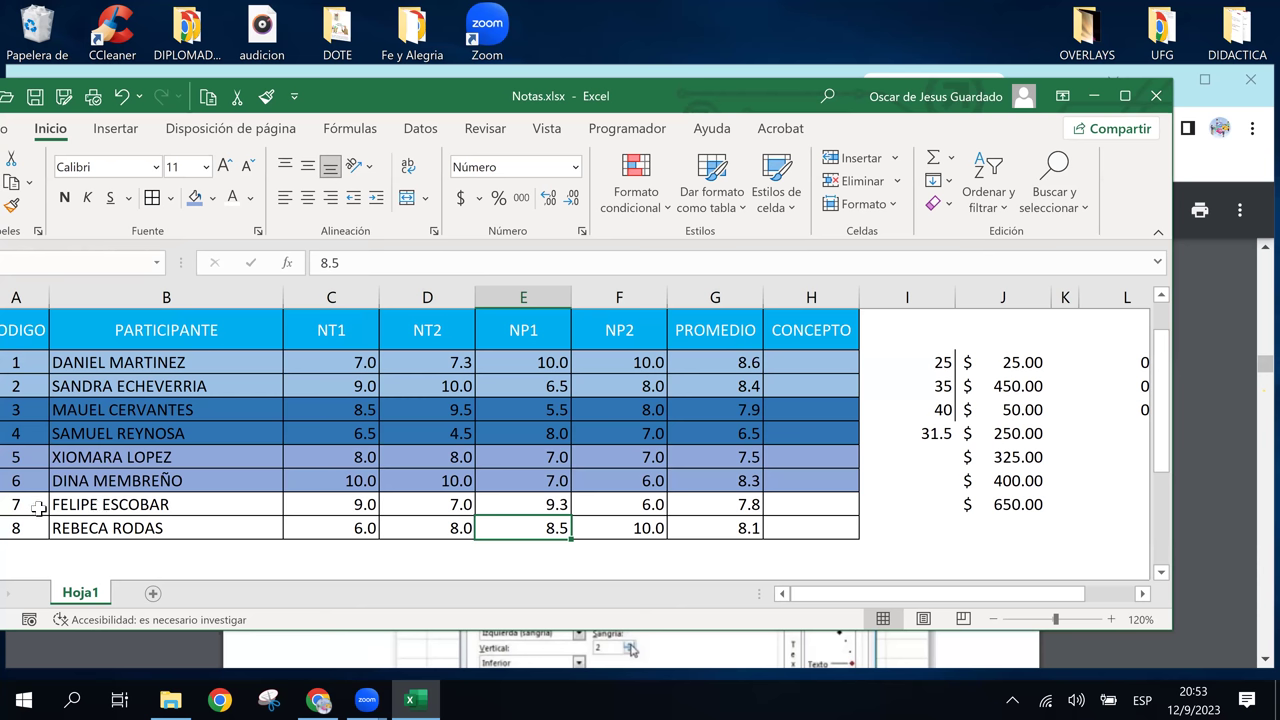
drag(38, 508, 797, 519)
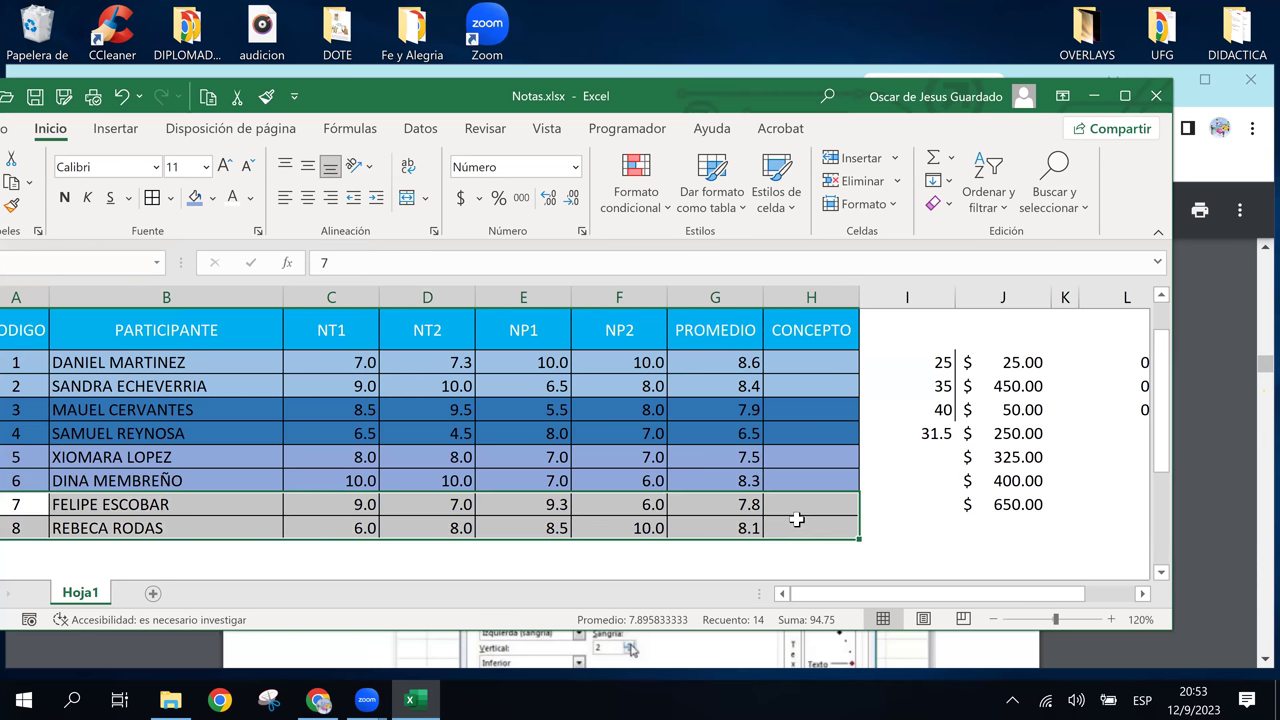
click(214, 206)
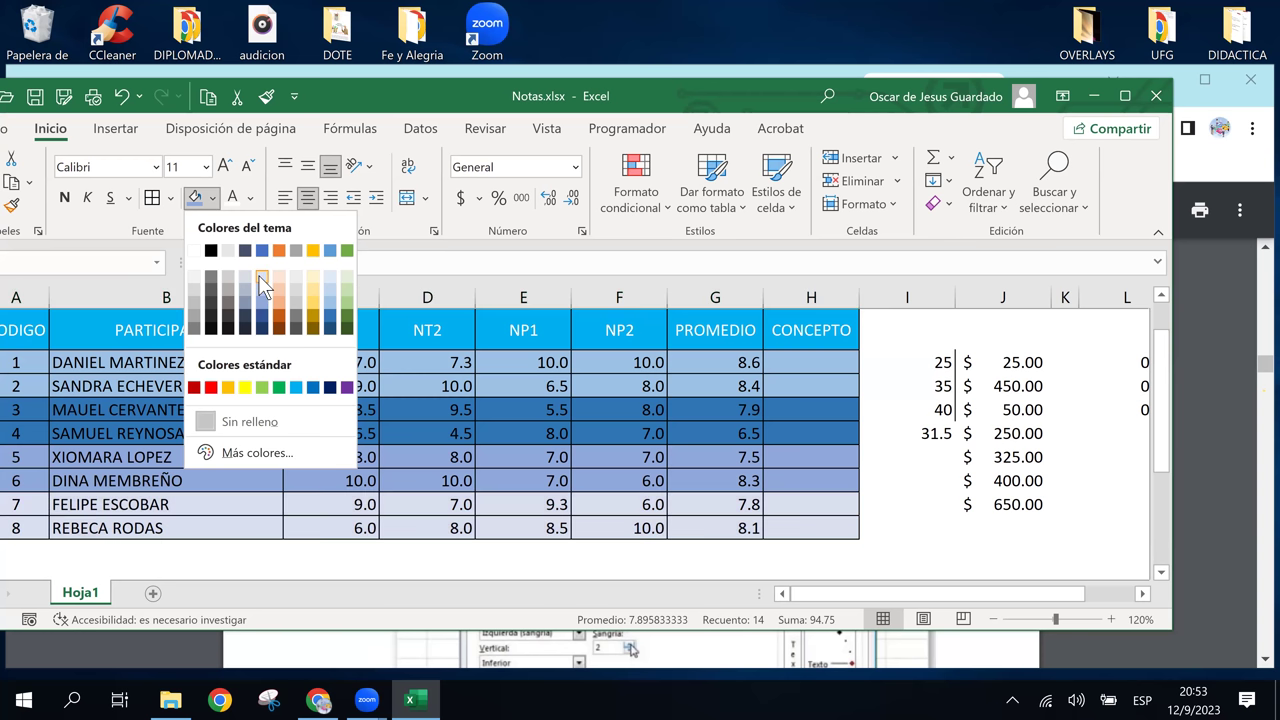
click(336, 296)
click(577, 363)
click(903, 436)
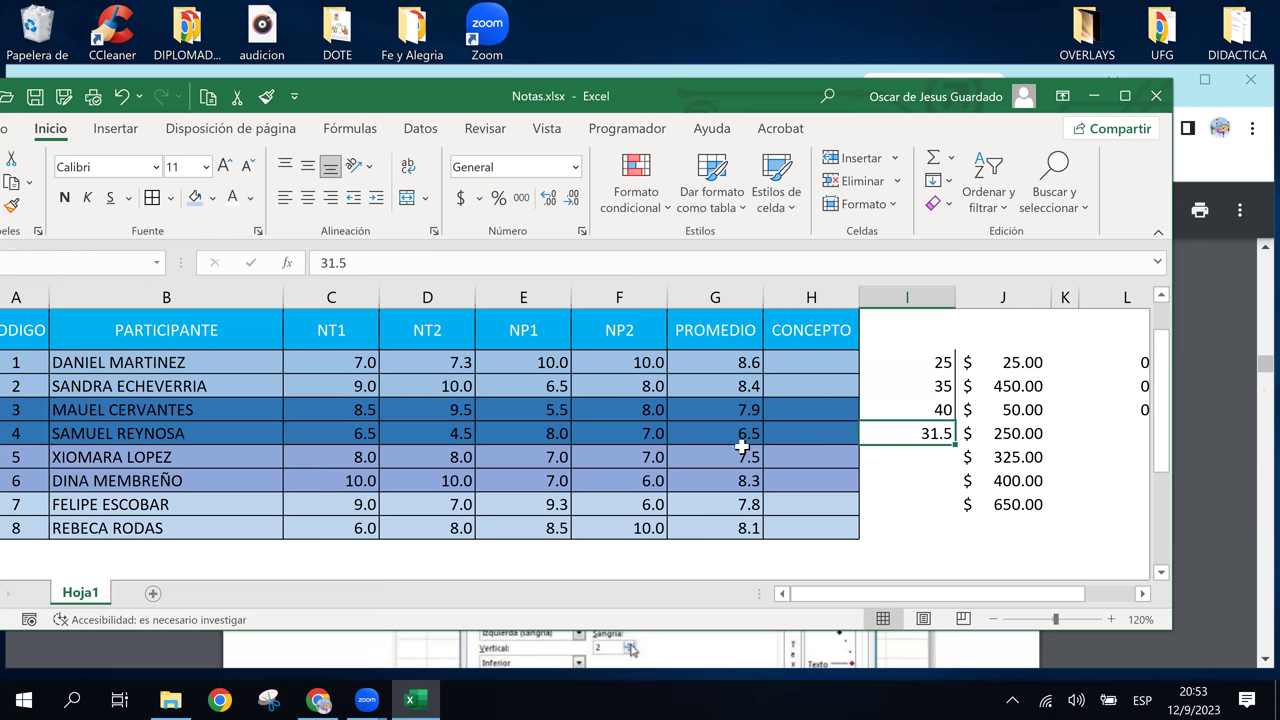
scroll(637, 426, up, 1)
scroll(637, 426, down, 3)
scroll(637, 426, up, 3)
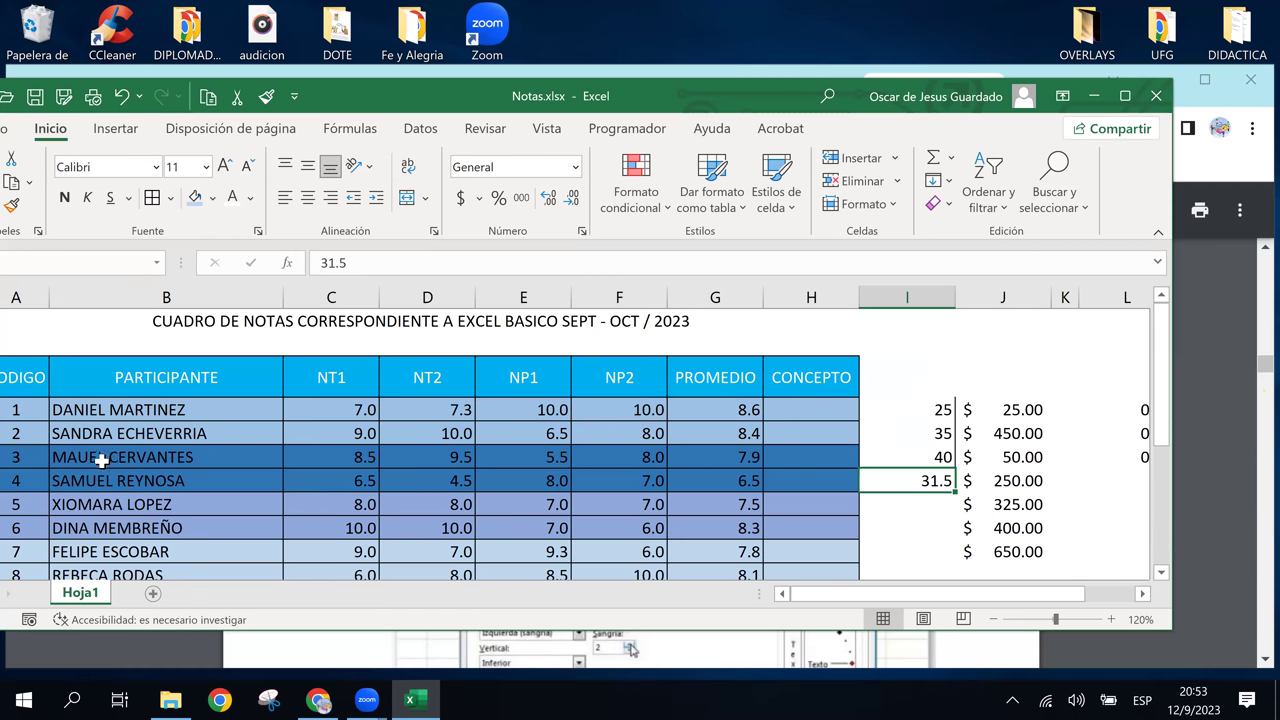
Give the dark blue rows 3–4 a pale font colour.
drag(40, 460, 790, 478)
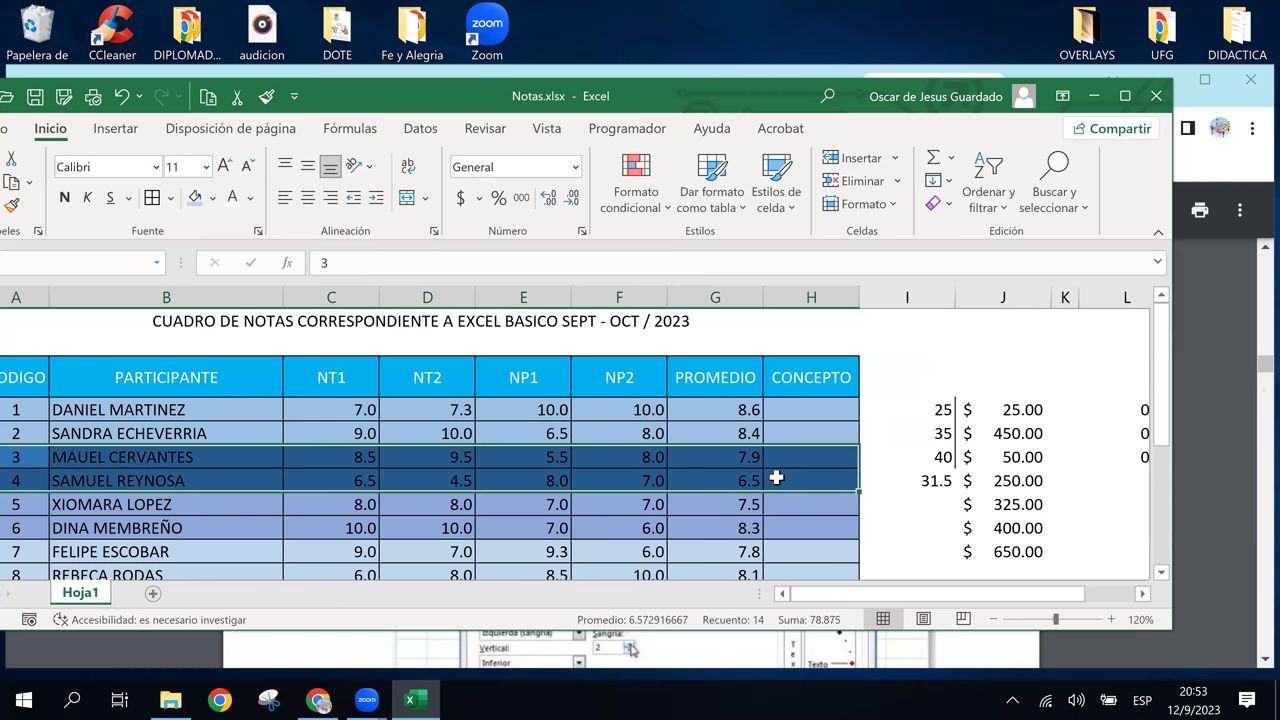
click(250, 199)
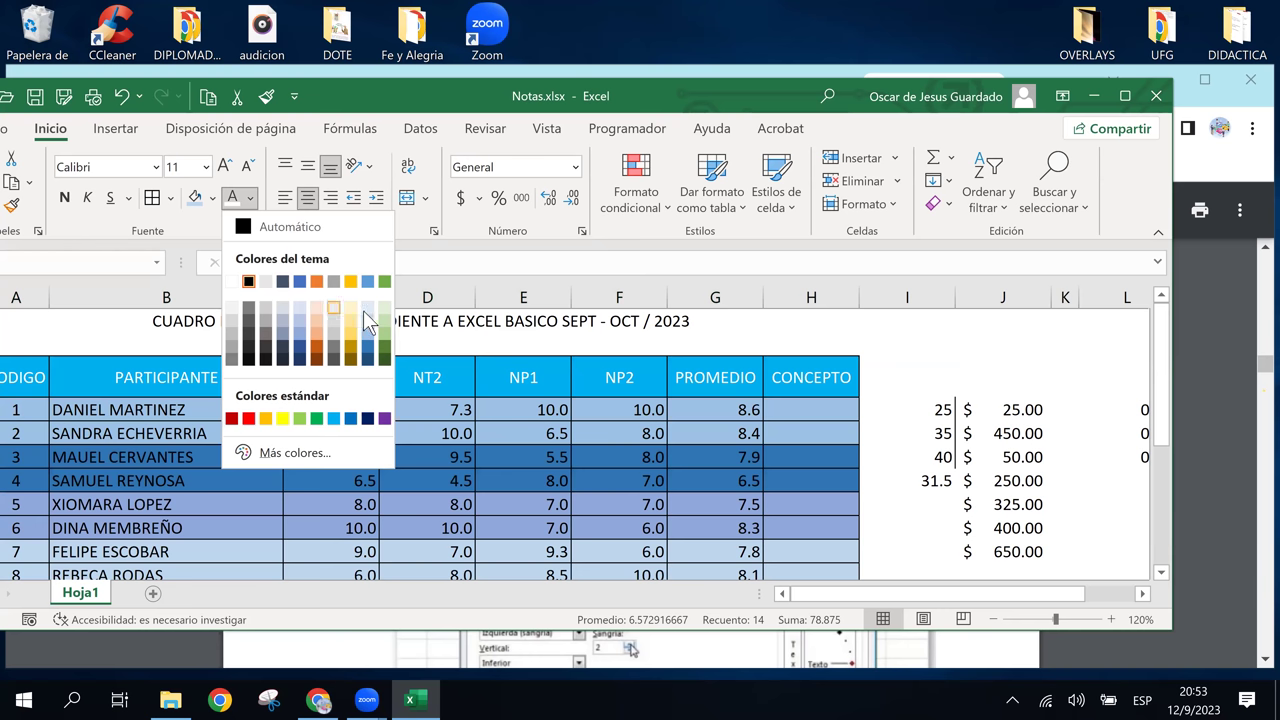
click(368, 309)
click(757, 496)
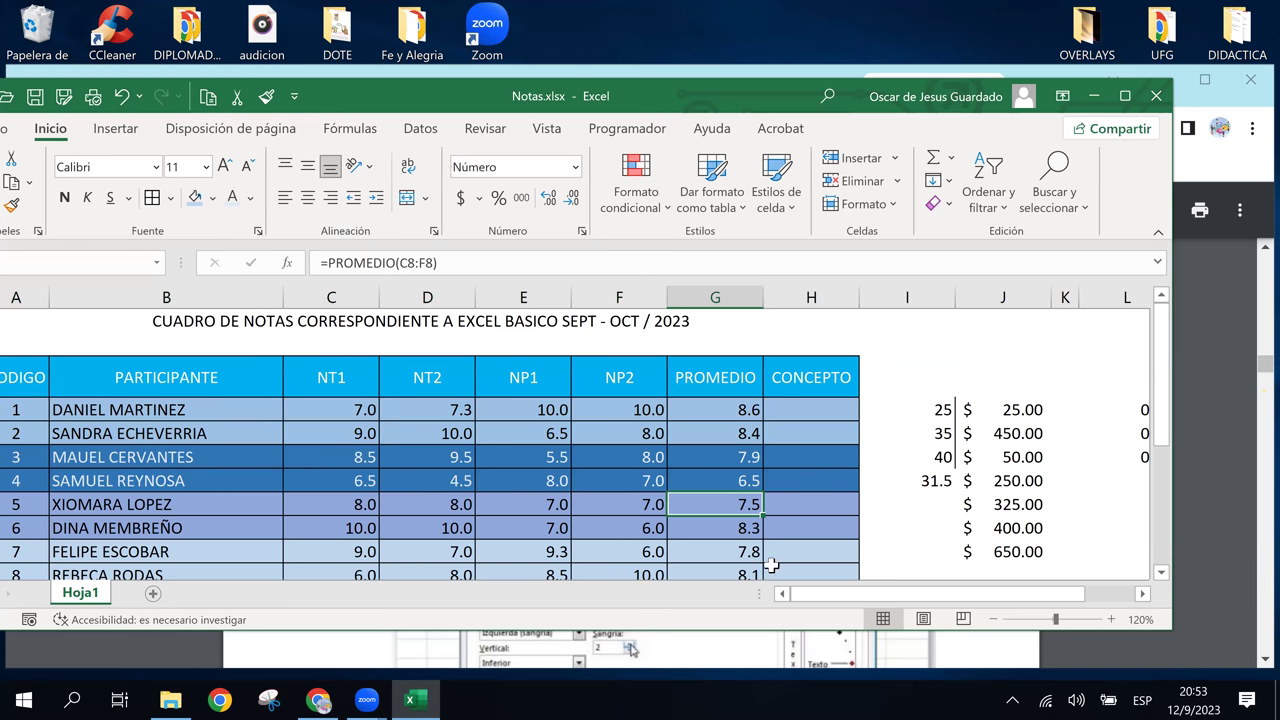
Check the PROMEDIO formulas for students 2–4 and an NT2 grade.
click(690, 457)
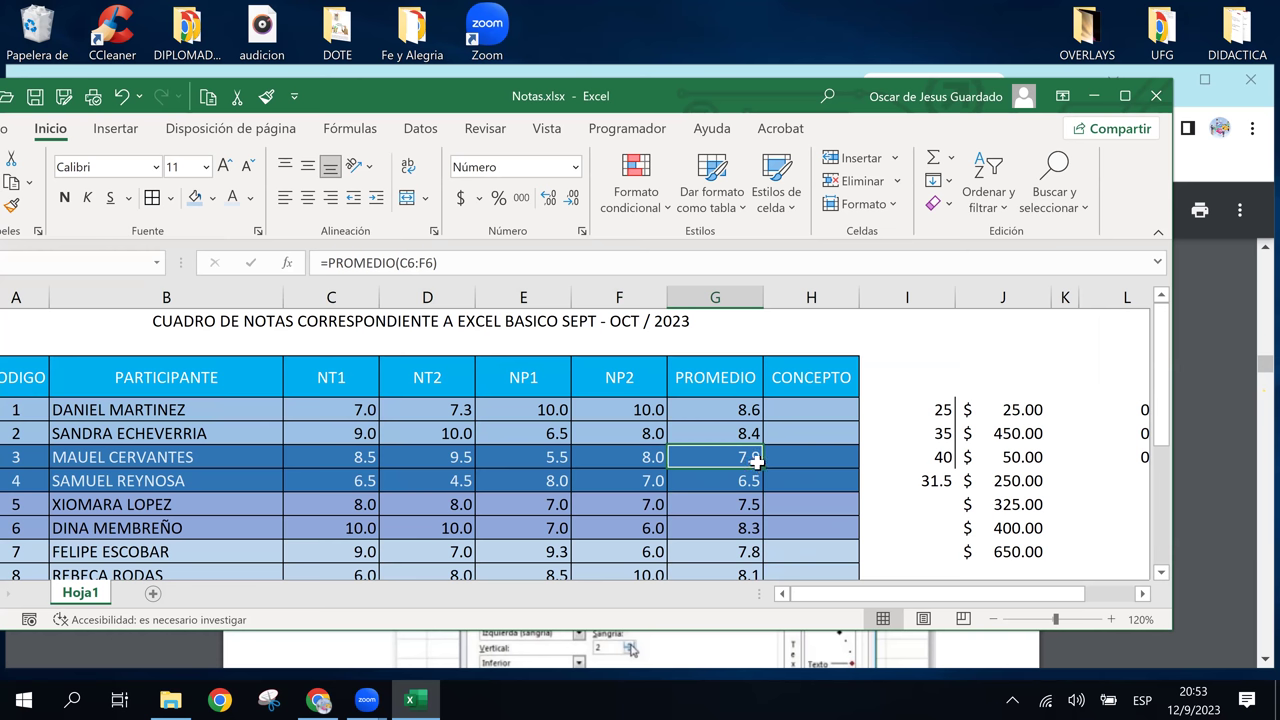
click(420, 476)
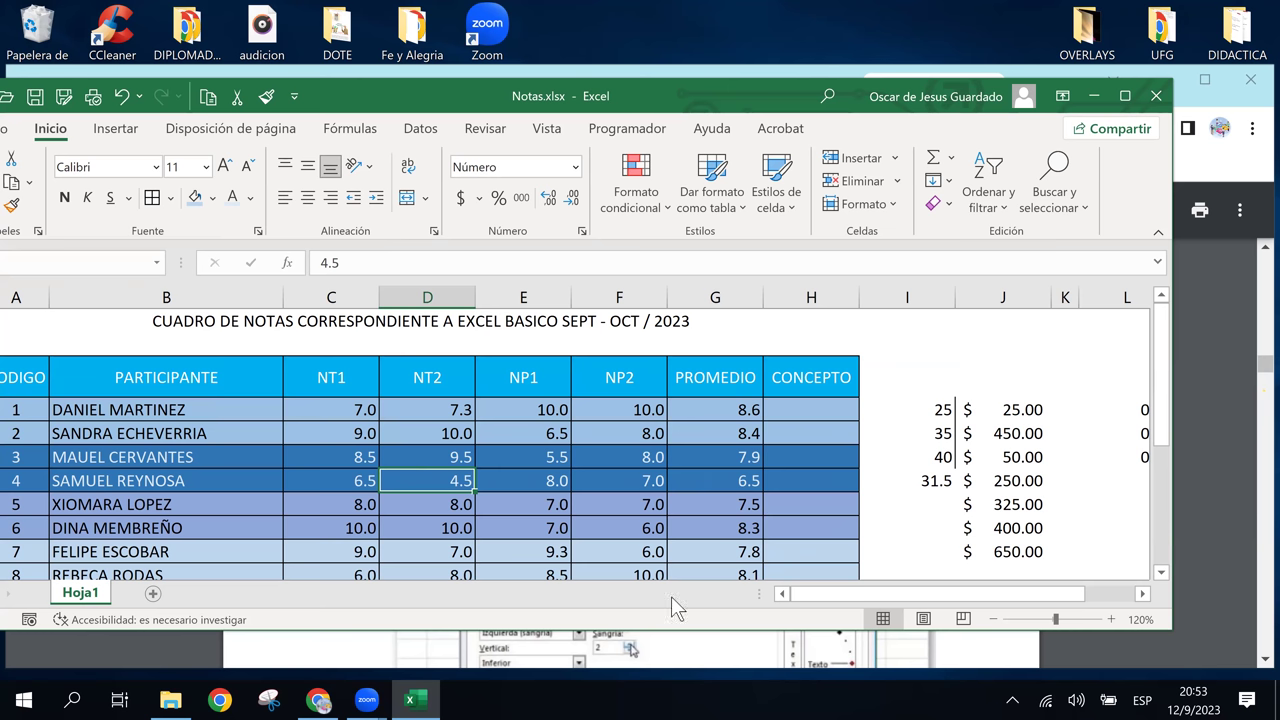
click(722, 476)
click(712, 436)
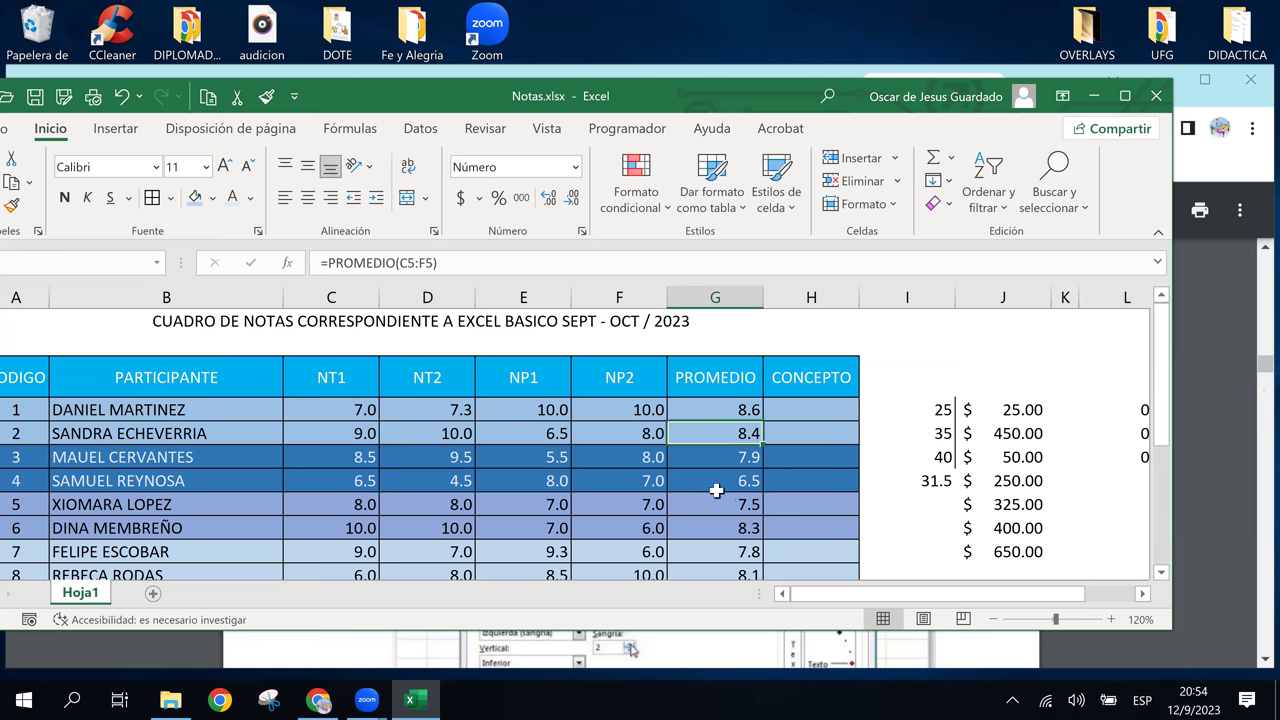
Read the Manual_Excel_Basico.pdf pages on Bordes y Rellenos and Estilos de celda, then return to Notas.xlsx.
mouse_move(318, 704)
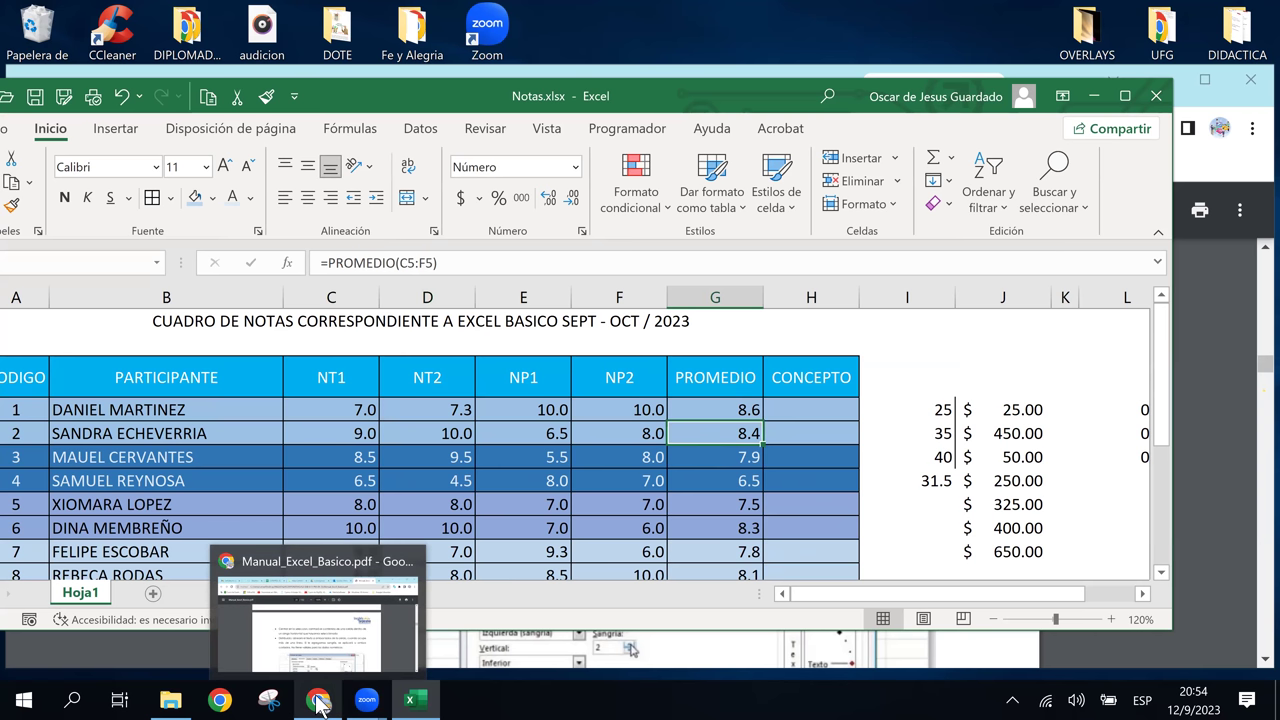
click(318, 704)
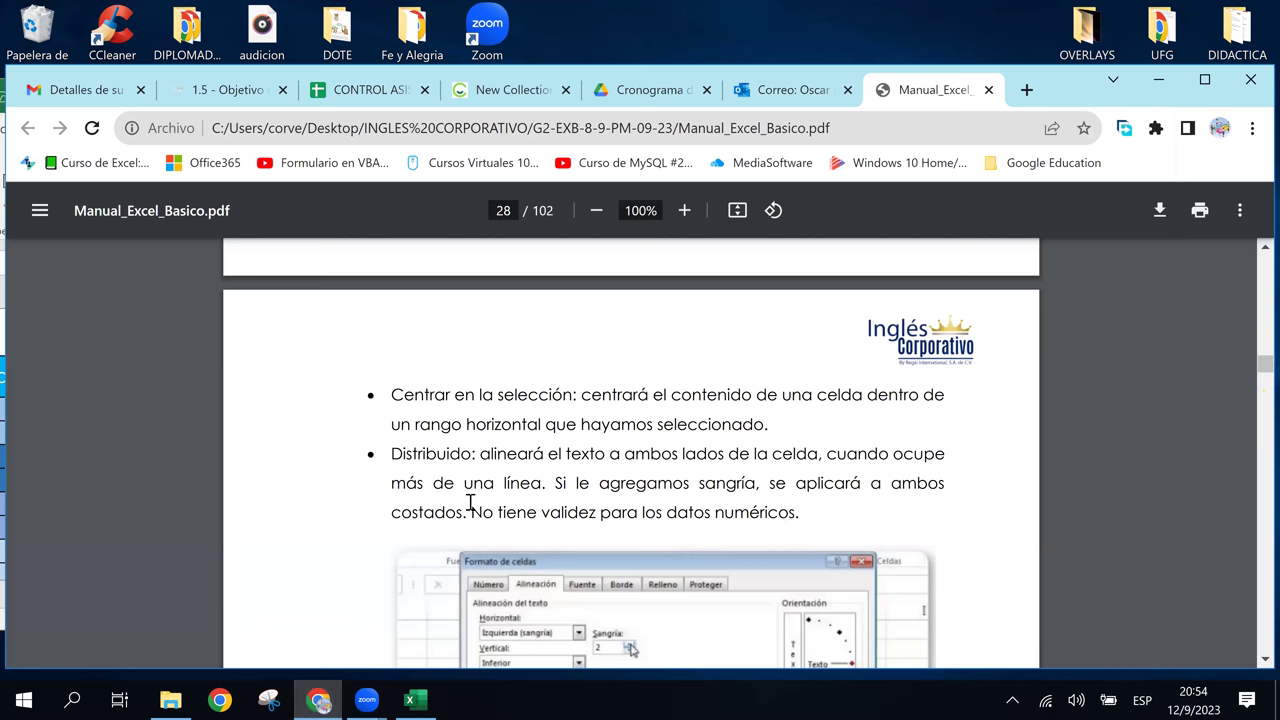
scroll(470, 502, down, 3)
scroll(470, 502, down, 2)
scroll(470, 502, down, 4)
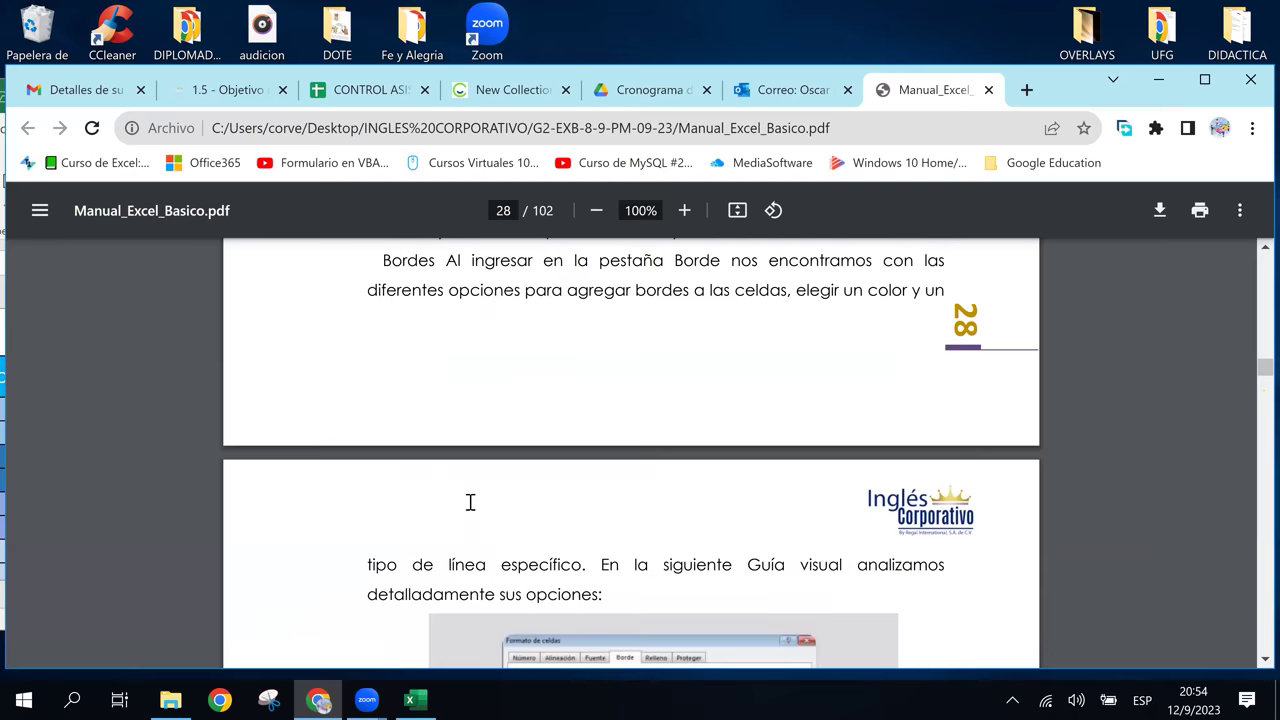
scroll(470, 502, up, 1)
scroll(470, 502, up, 1)
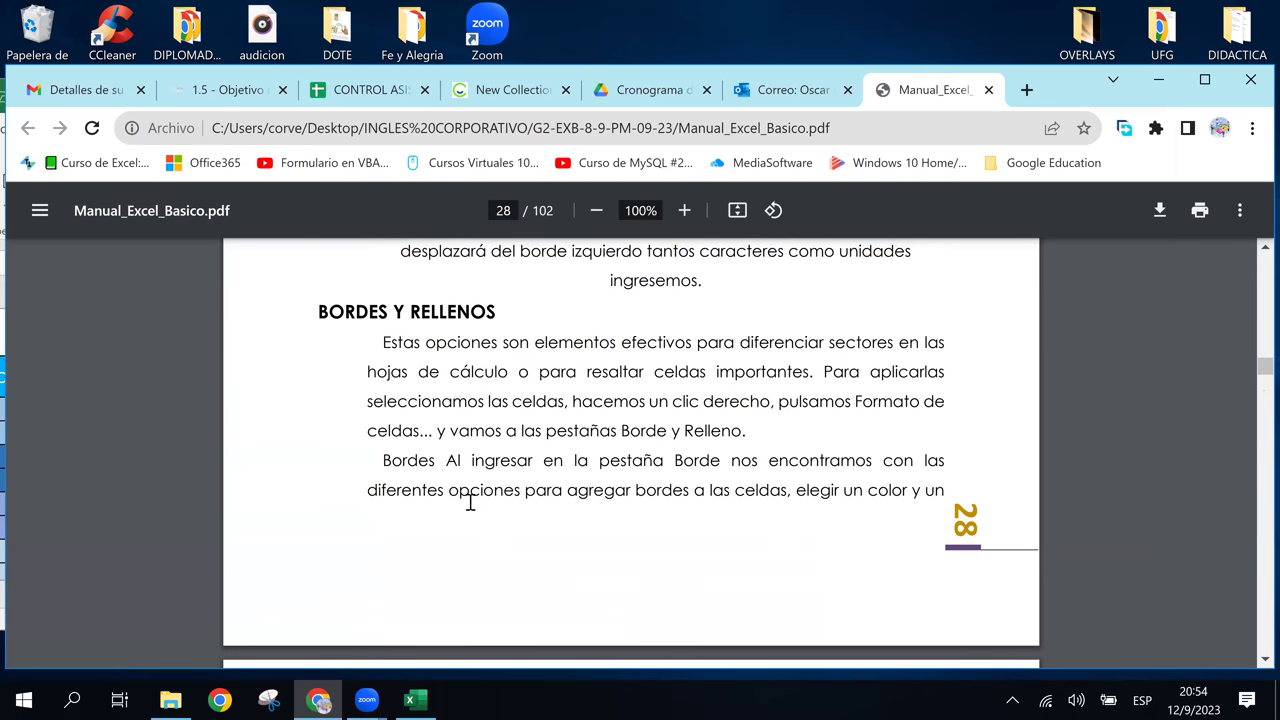
scroll(470, 502, down, 6)
scroll(470, 502, down, 2)
scroll(470, 502, down, 3)
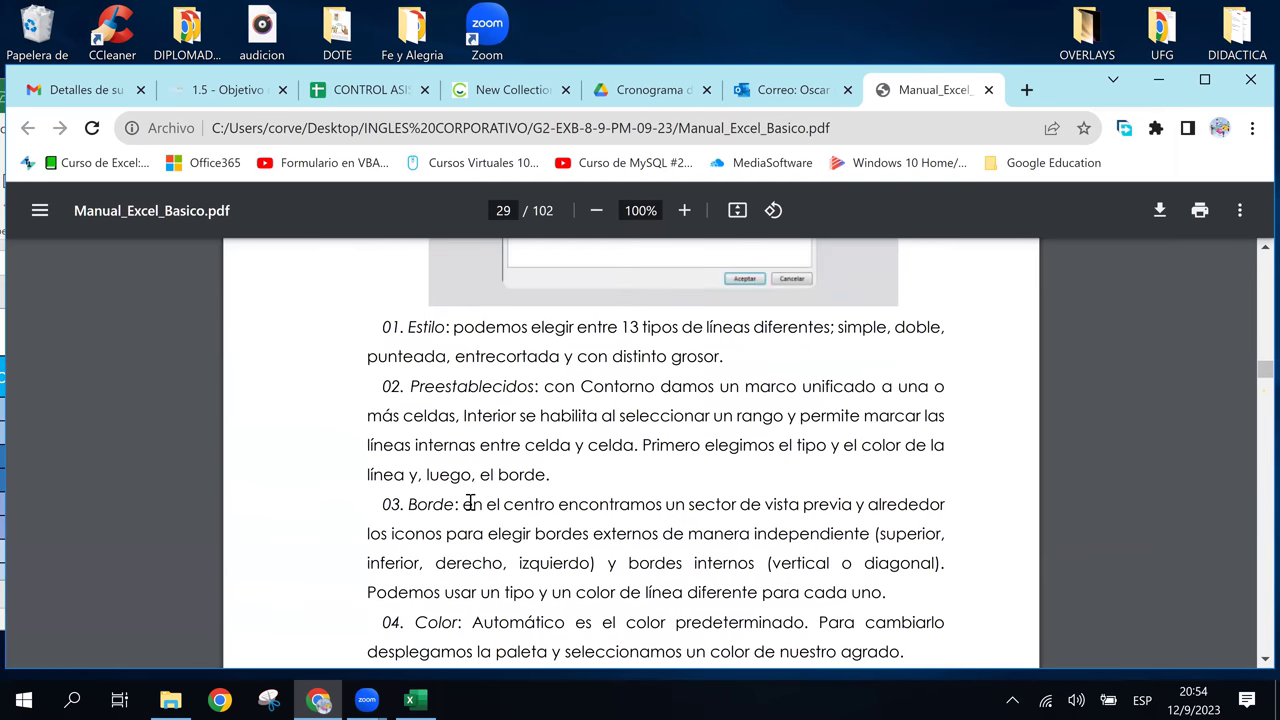
scroll(470, 503, down, 2)
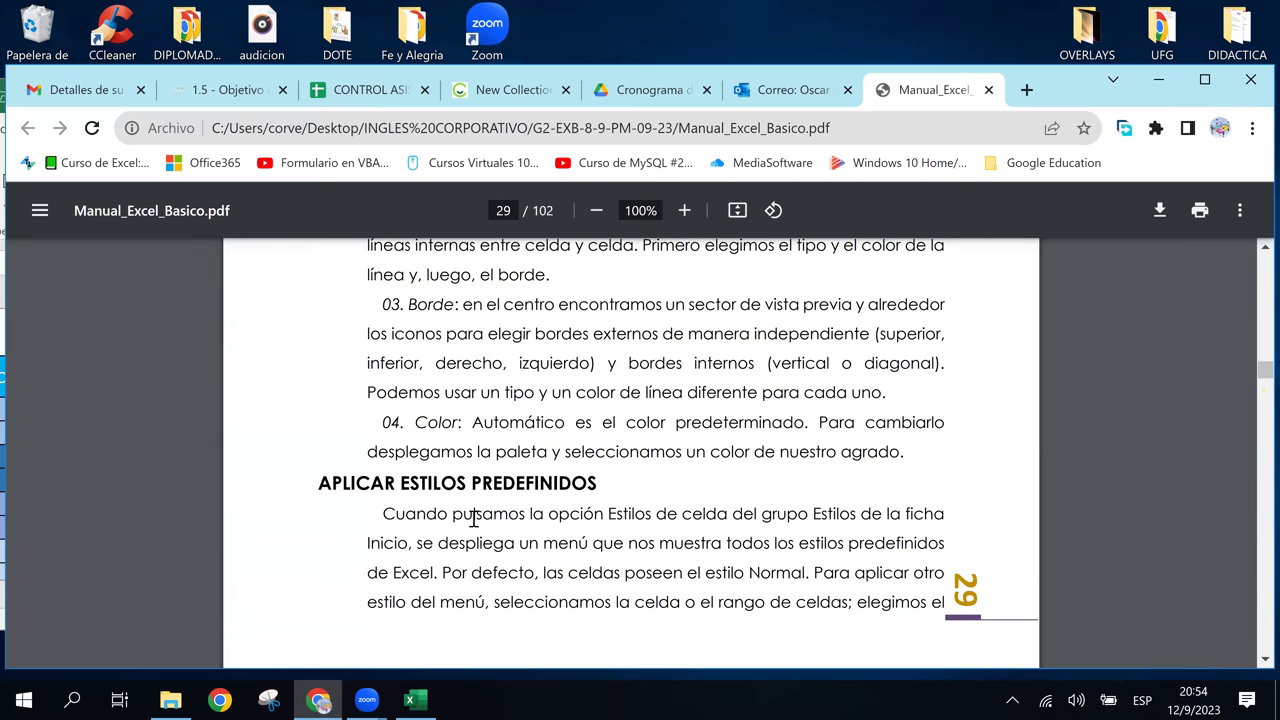
scroll(476, 490, down, 4)
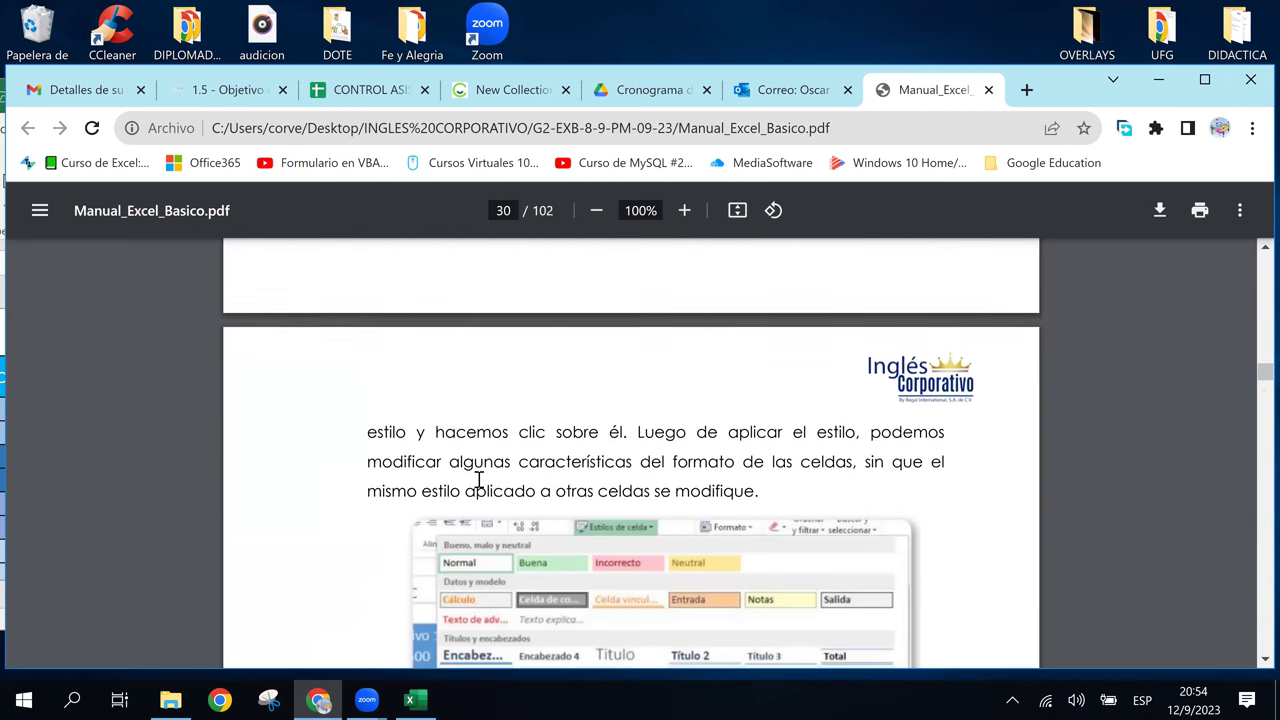
scroll(476, 490, down, 2)
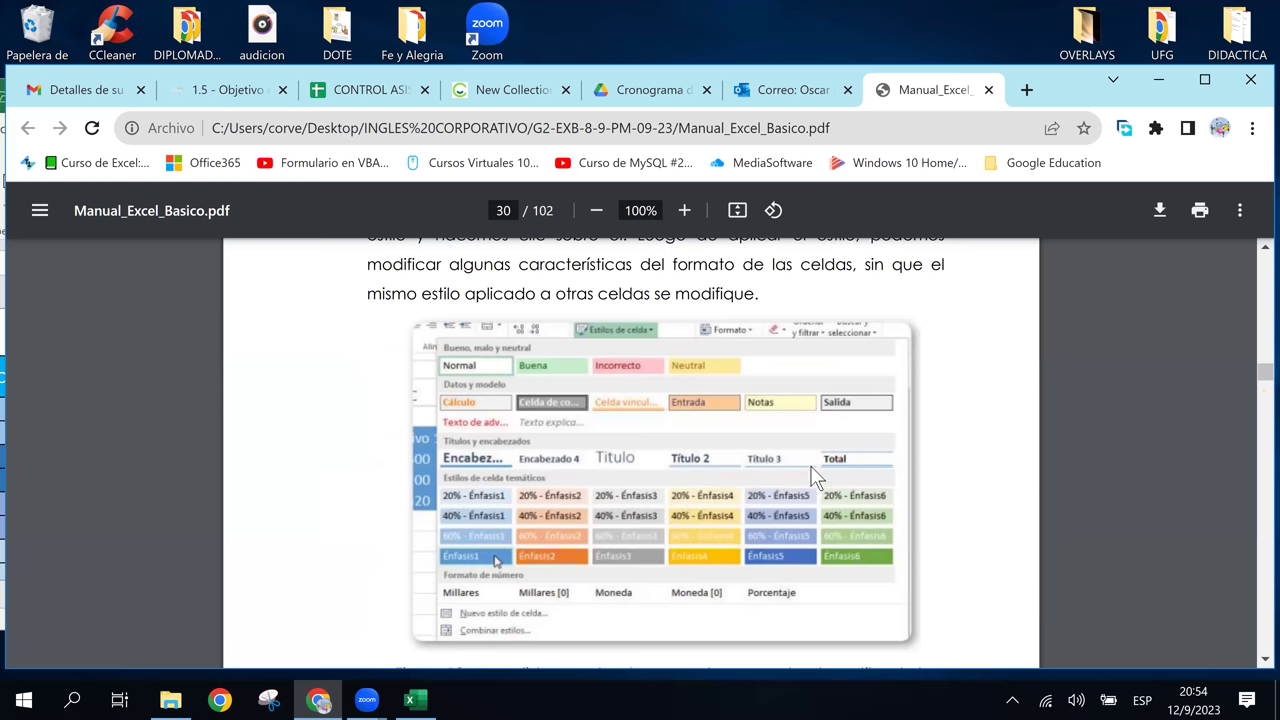
scroll(812, 480, down, 3)
scroll(812, 480, down, 3)
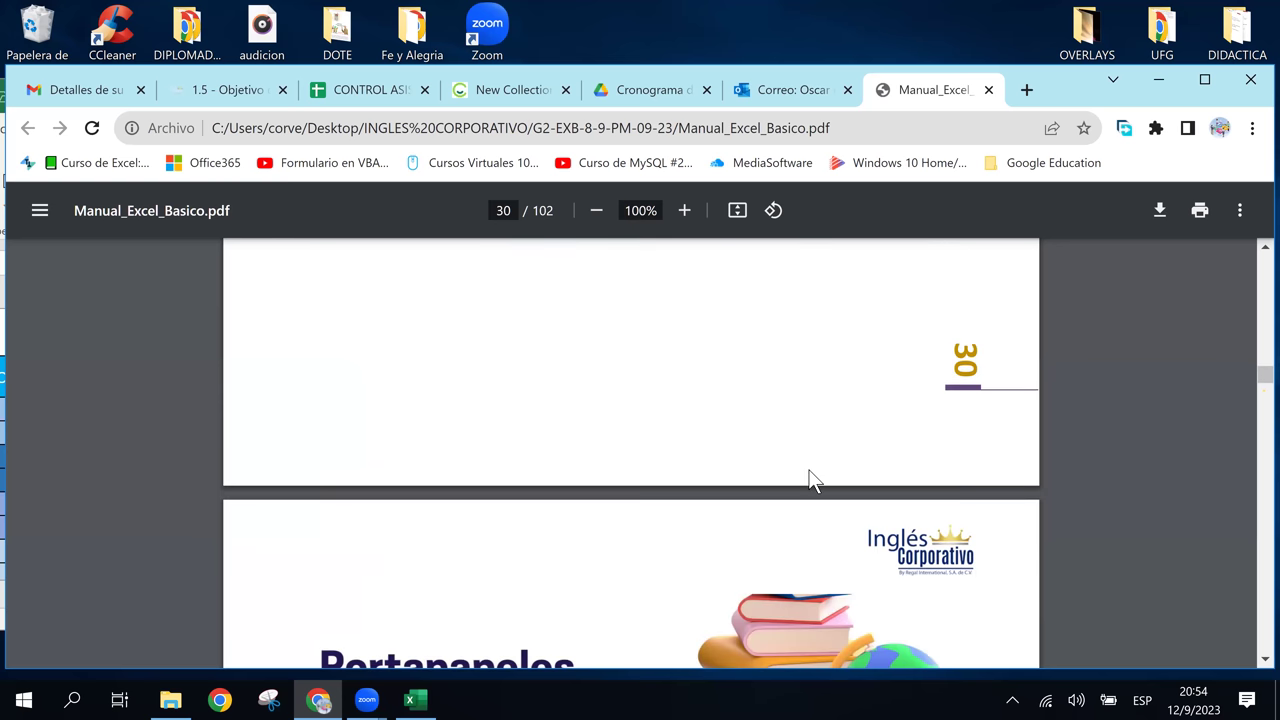
scroll(812, 480, down, 1)
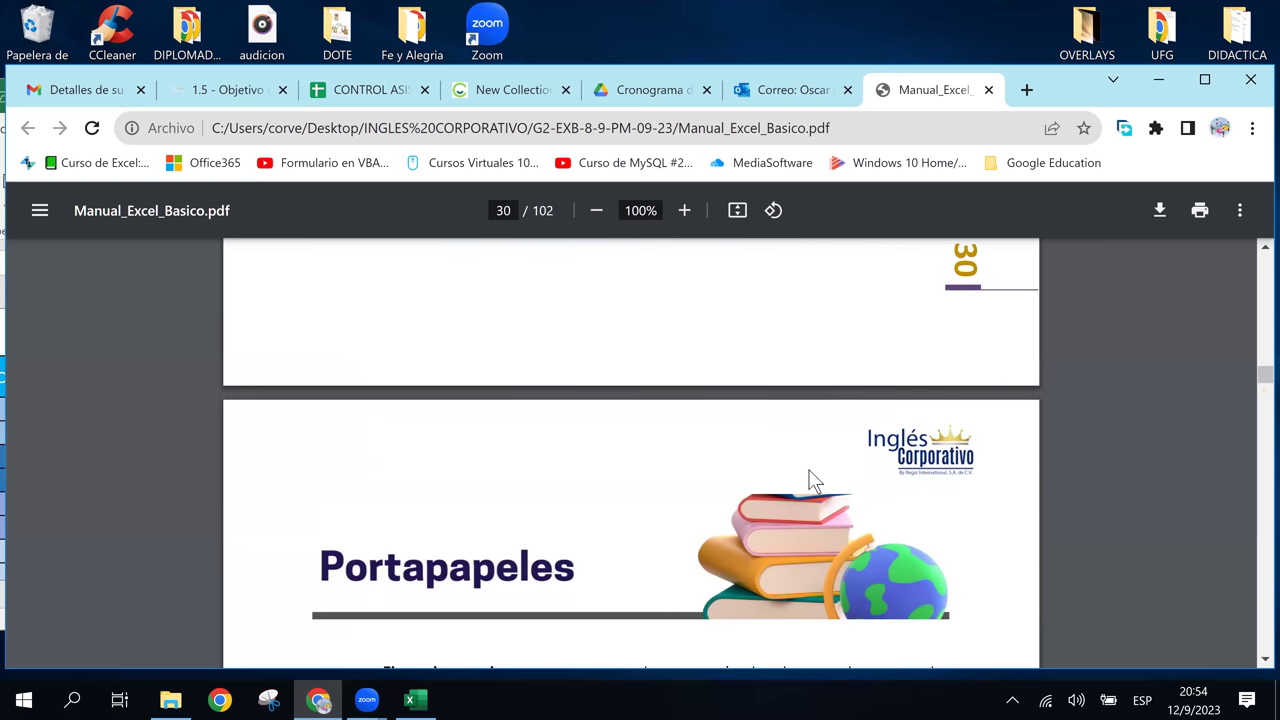
scroll(812, 480, up, 3)
scroll(812, 480, up, 3)
scroll(812, 480, up, 3)
scroll(812, 480, up, 1)
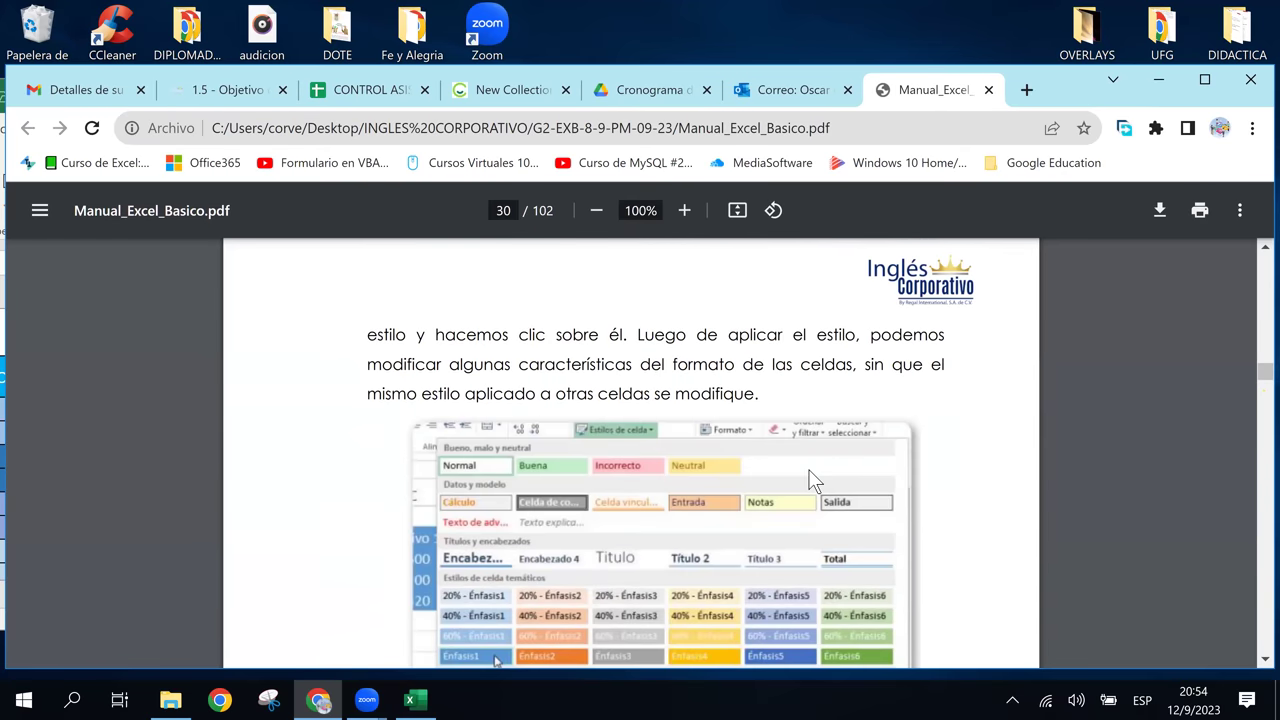
scroll(812, 480, up, 2)
scroll(812, 480, up, 2)
scroll(812, 480, up, 3)
scroll(812, 480, up, 2)
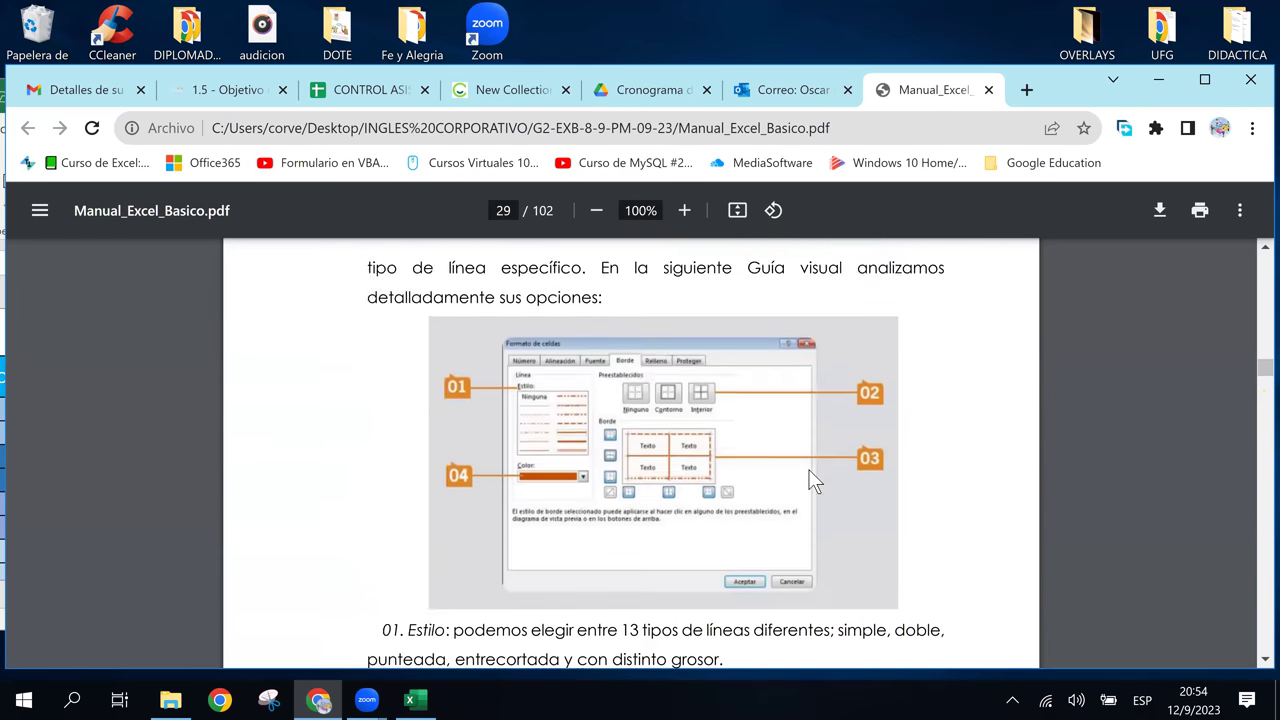
scroll(812, 480, up, 2)
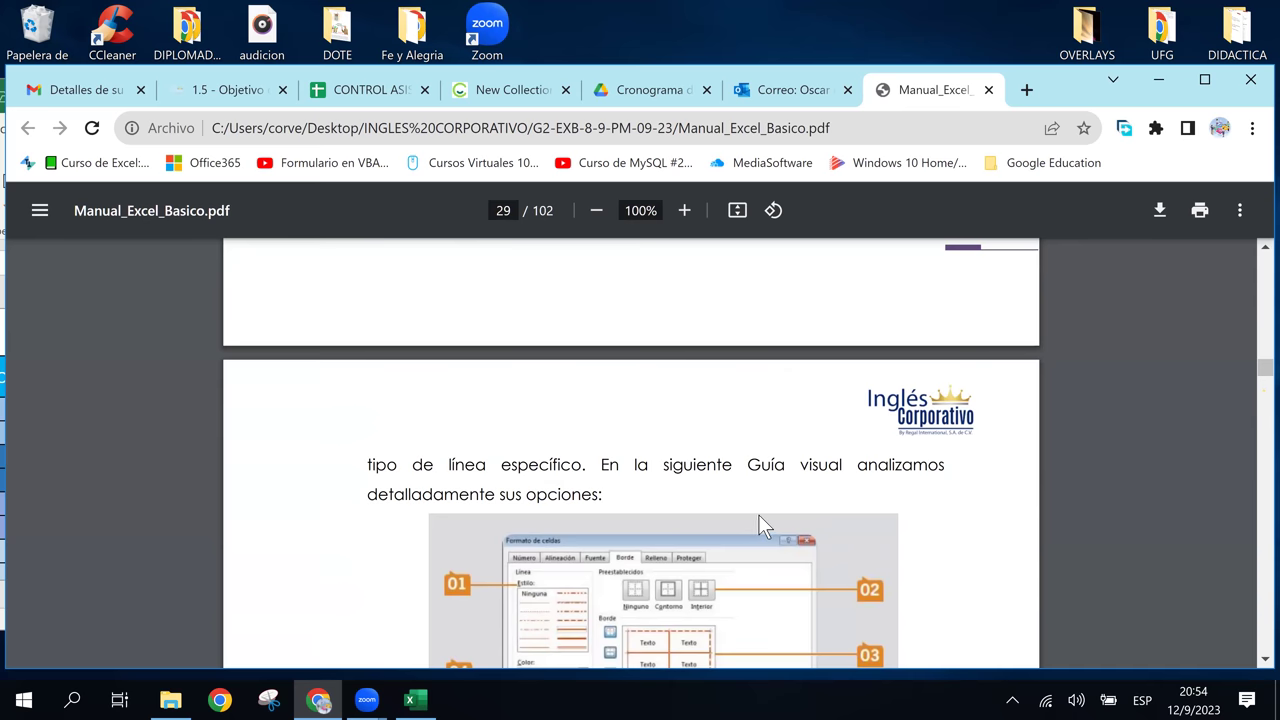
scroll(764, 516, up, 4)
scroll(764, 516, up, 2)
scroll(767, 516, up, 1)
scroll(767, 516, up, 2)
scroll(767, 516, up, 3)
scroll(767, 516, up, 2)
scroll(767, 516, up, 4)
scroll(767, 516, up, 2)
scroll(767, 516, up, 3)
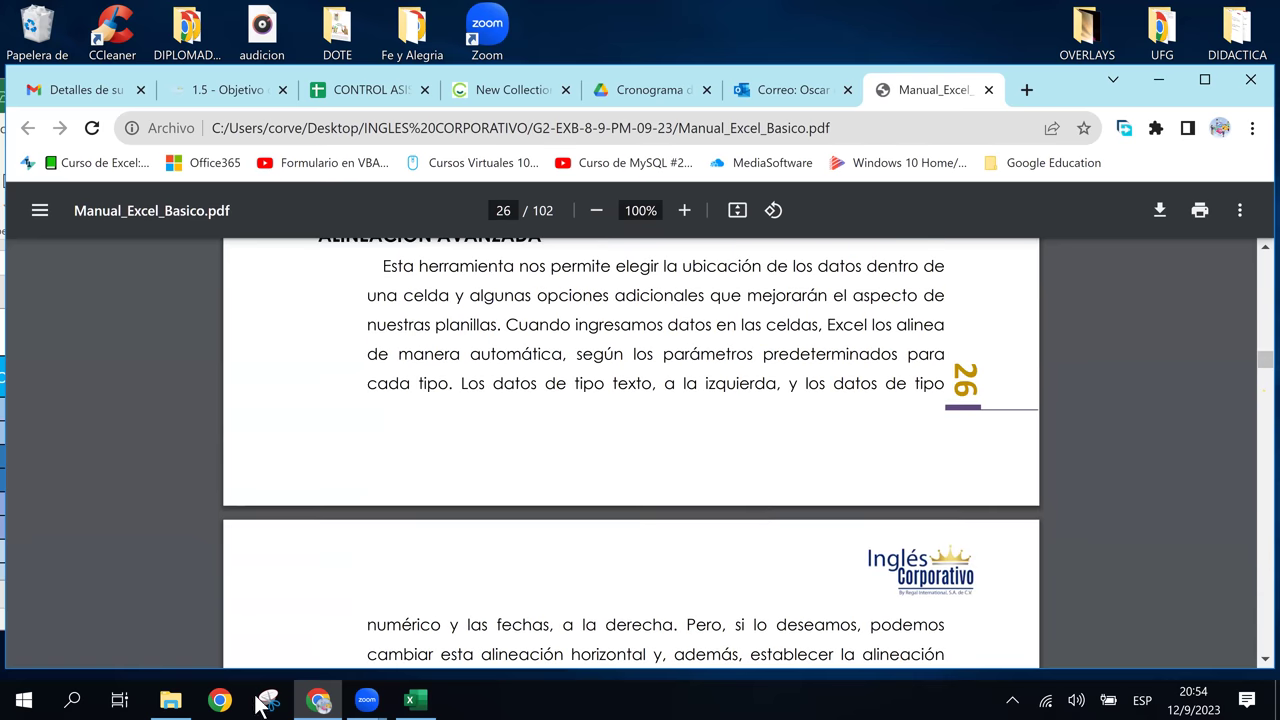
click(414, 699)
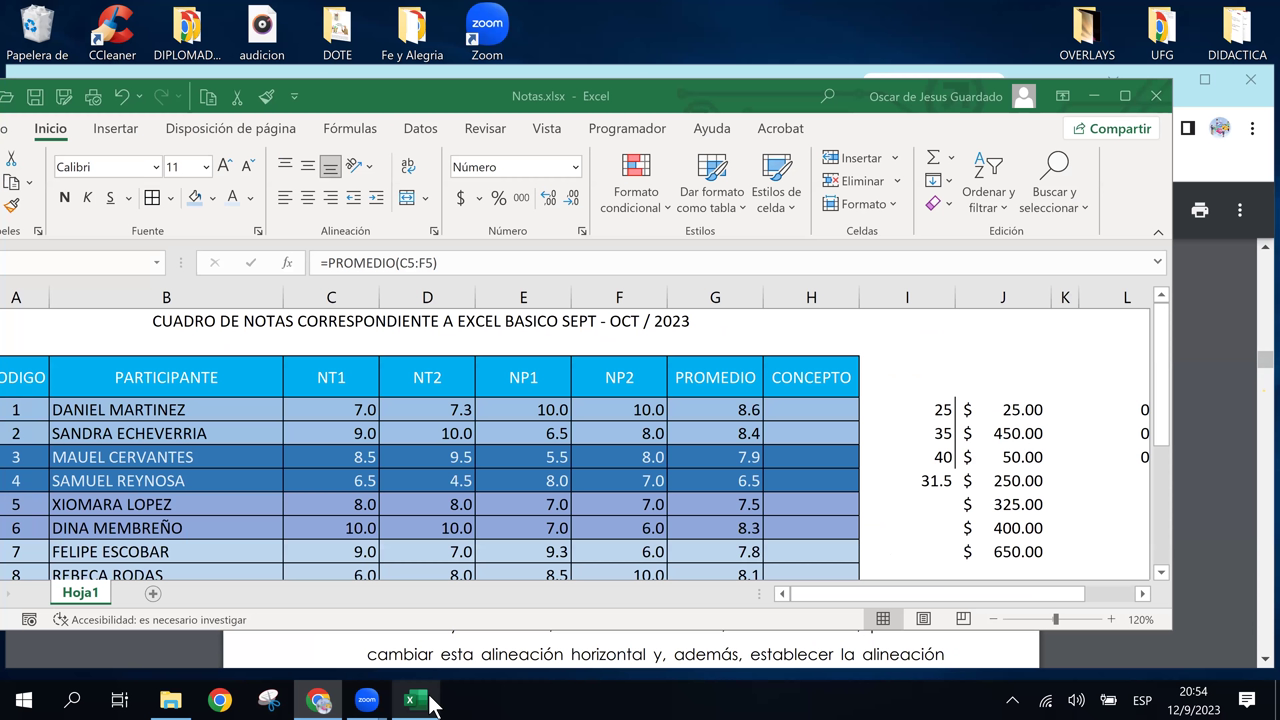
Check the first student's average formula, then move to the CODIGO header cell.
click(809, 432)
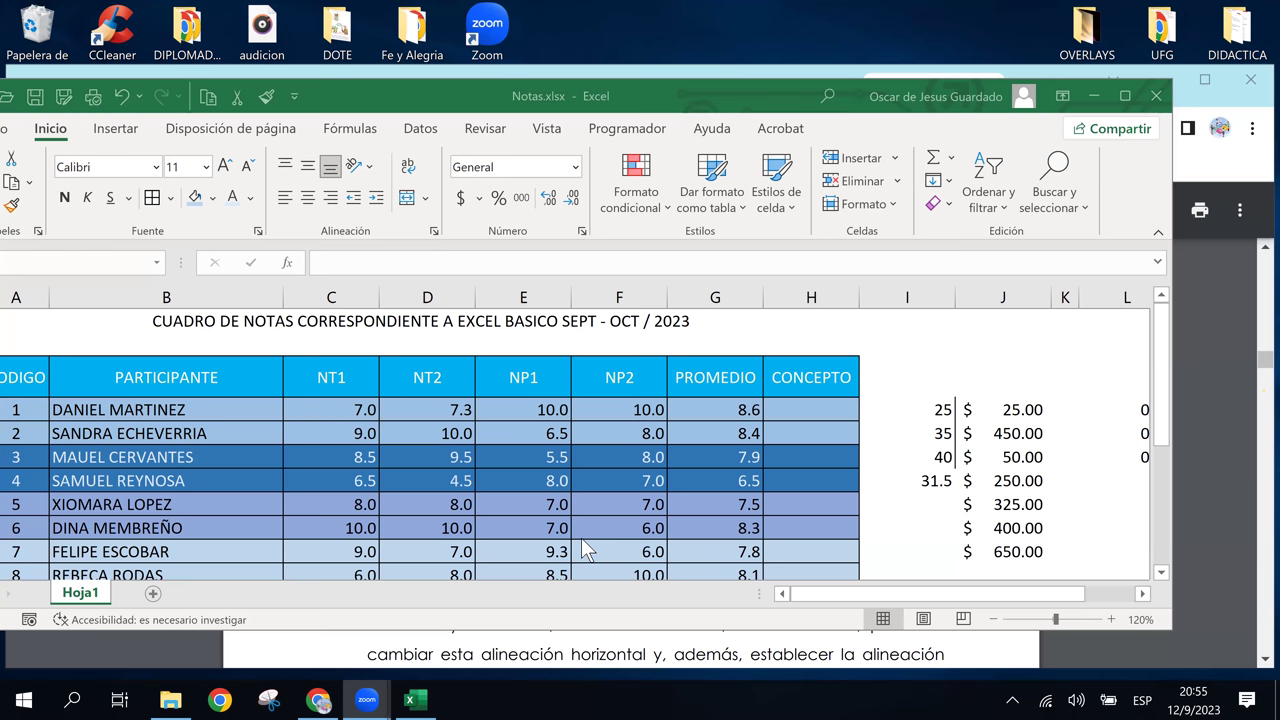
click(971, 407)
click(737, 409)
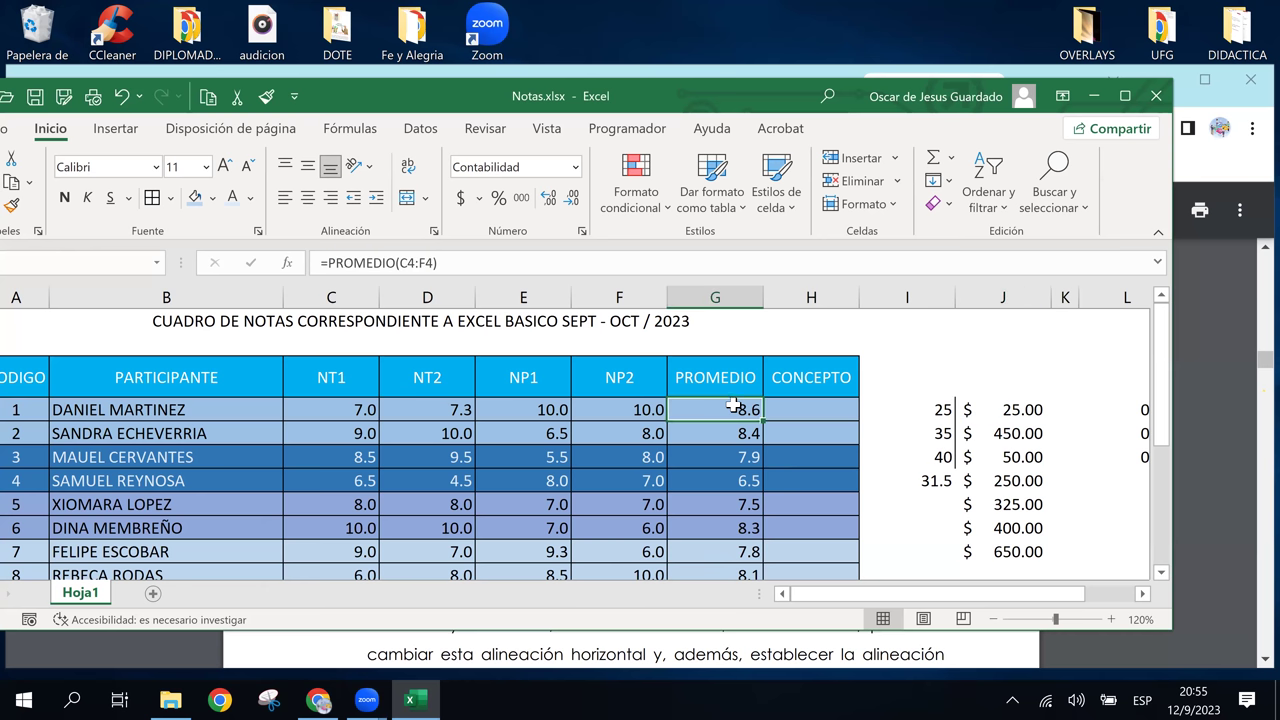
key(Right)
key(Left)
key(Left)
key(Down)
key(Left)
key(Left)
key(Left)
key(Left)
key(Up)
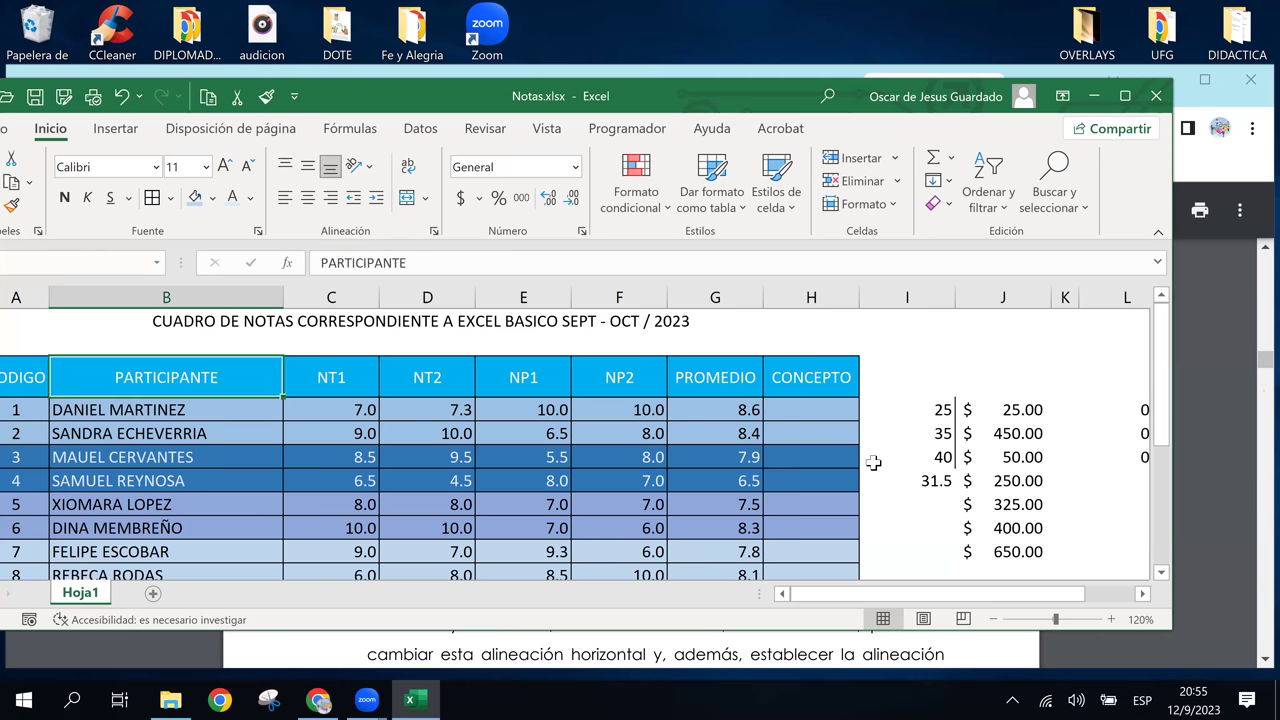
key(Left)
Extend the selection from CODIGO to cover A3:H11 through the last student's row.
key(shift+Right)
key(shift+Right)
key(shift+Right)
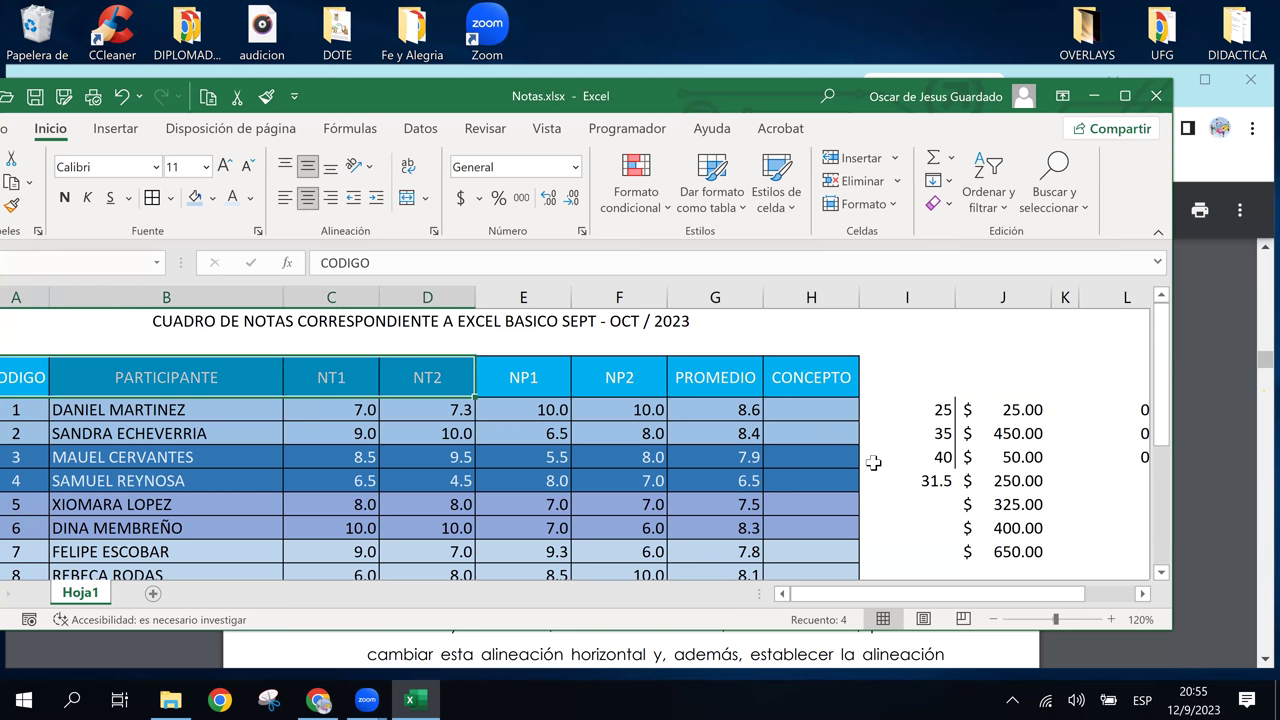
key(shift+Down)
key(shift+Right)
key(shift+Right)
key(shift+Right)
key(shift+Right)
key(shift+Down)
key(shift+Down)
key(shift+Down)
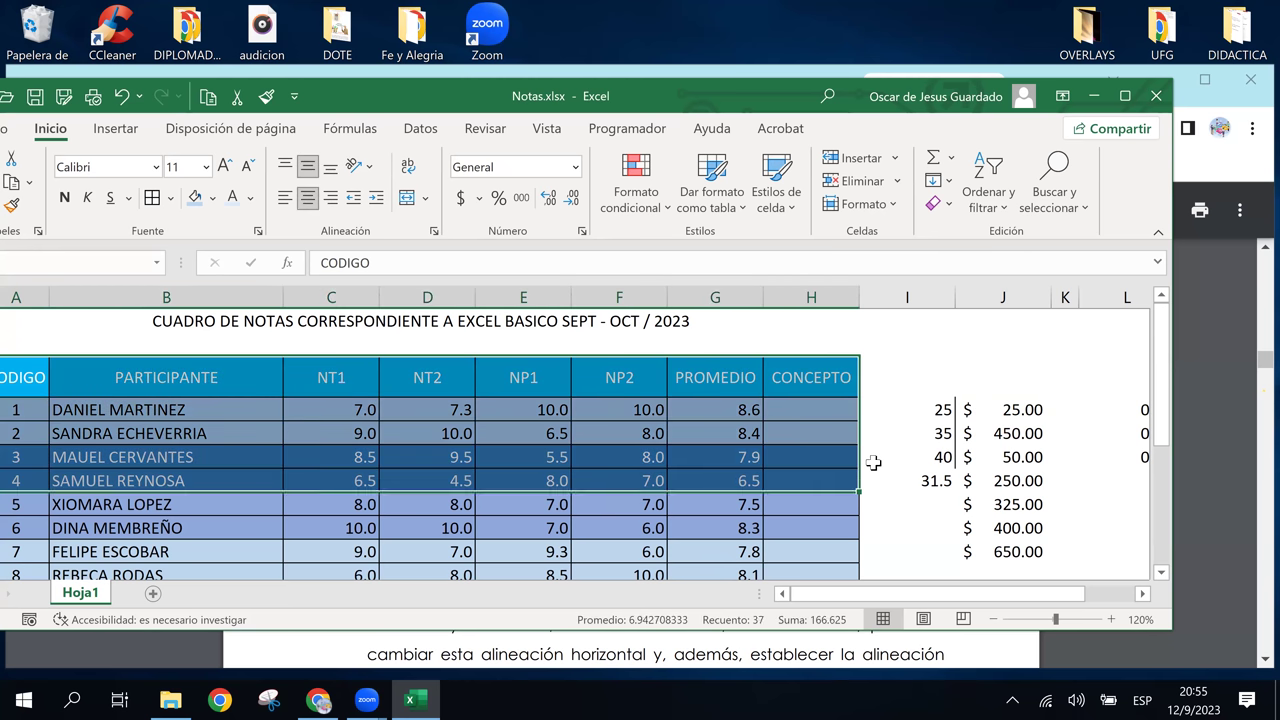
key(shift+Down)
key(shift+Down)
key(shift+Down)
key(shift+Down)
key(shift+Up)
key(shift+Down)
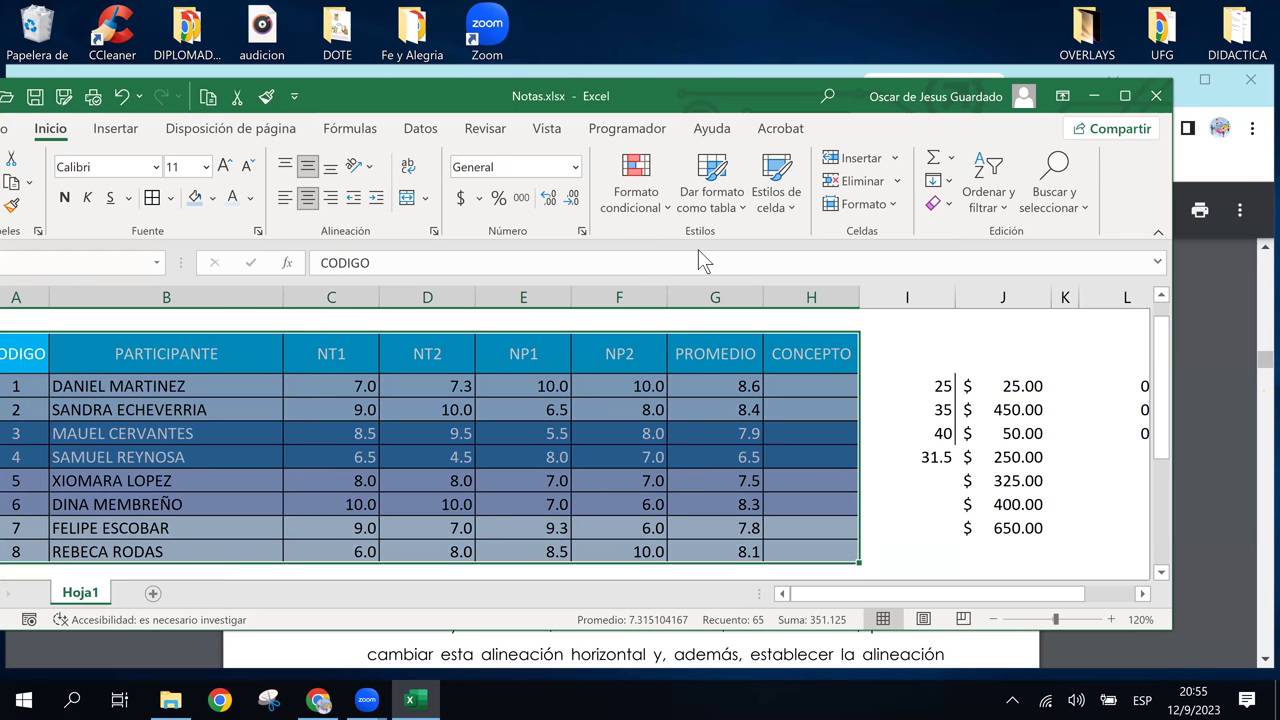
Format A3:H11 as a table with headers using a dark green table style.
click(740, 208)
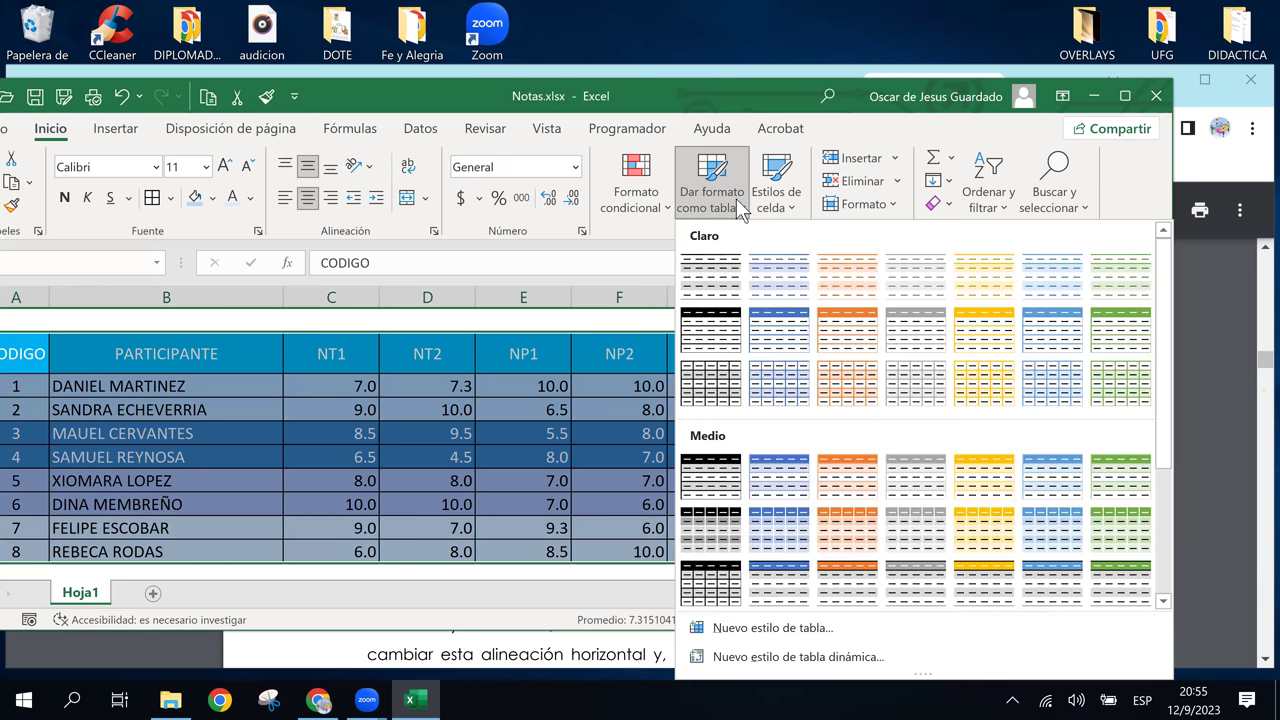
scroll(800, 414, down, 2)
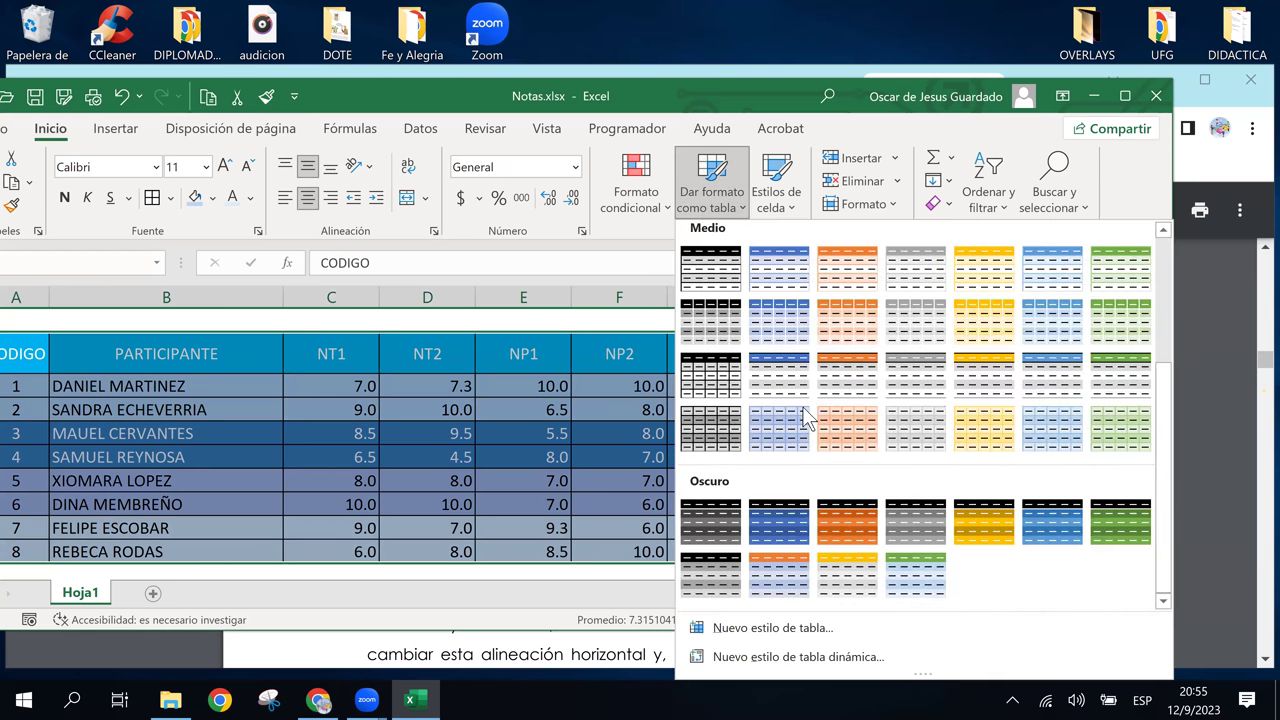
click(1072, 524)
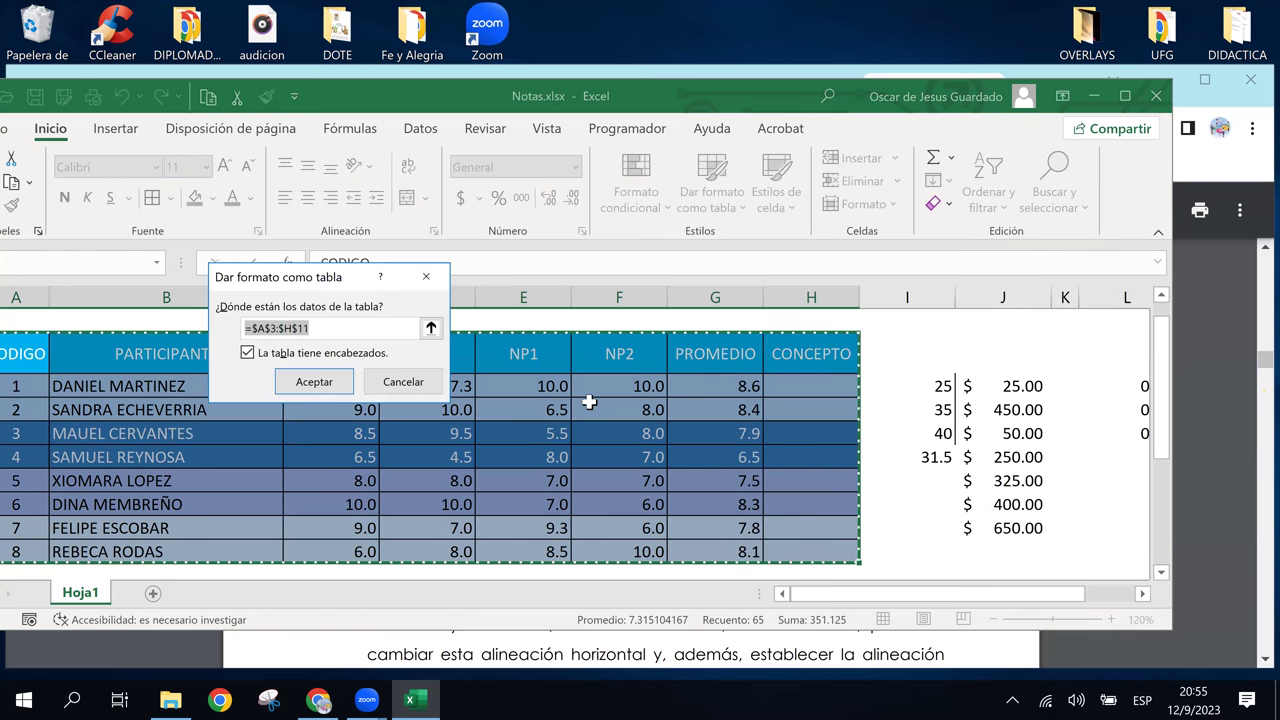
click(302, 384)
click(728, 409)
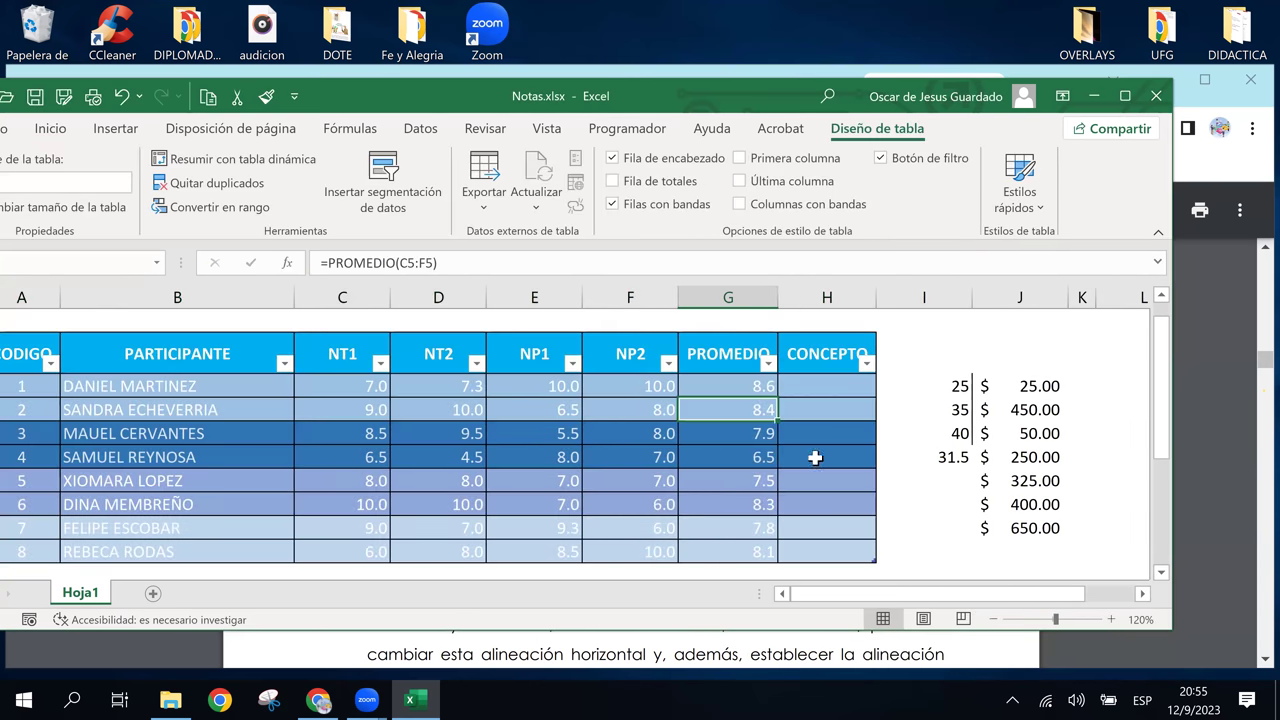
click(911, 457)
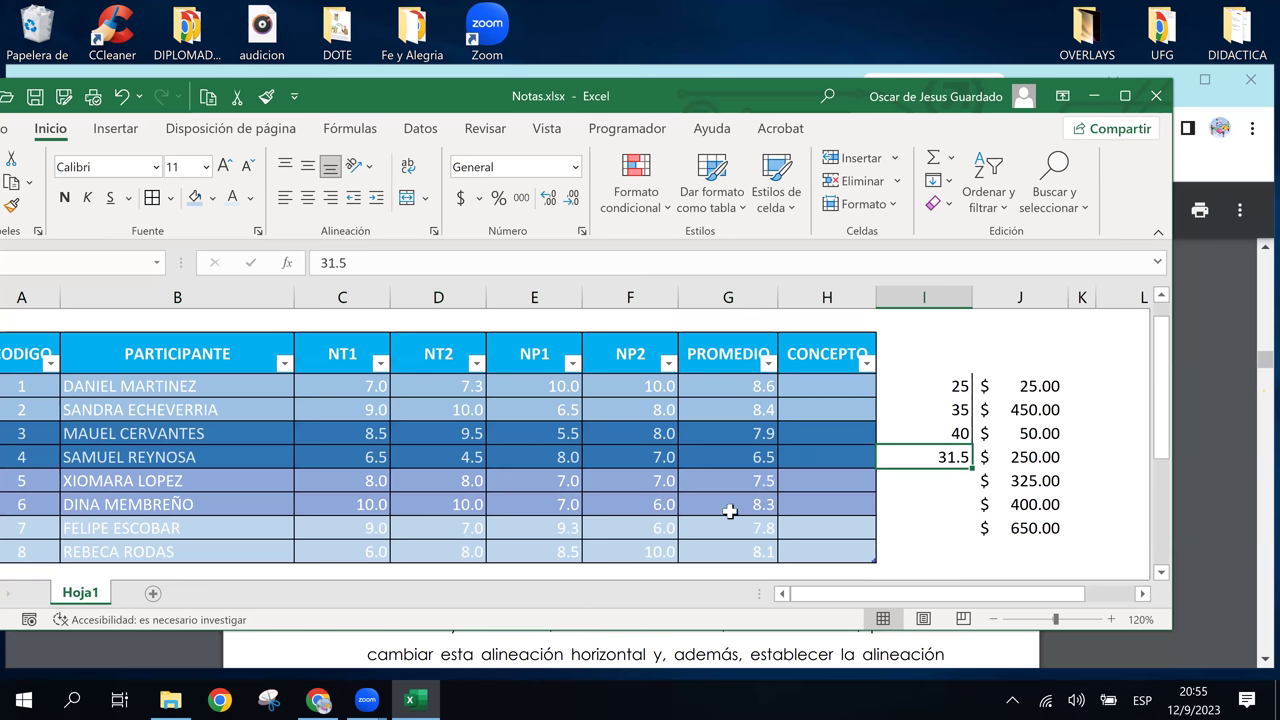
Reselect the whole grade table, leaving its table style unchanged.
drag(20, 362, 837, 558)
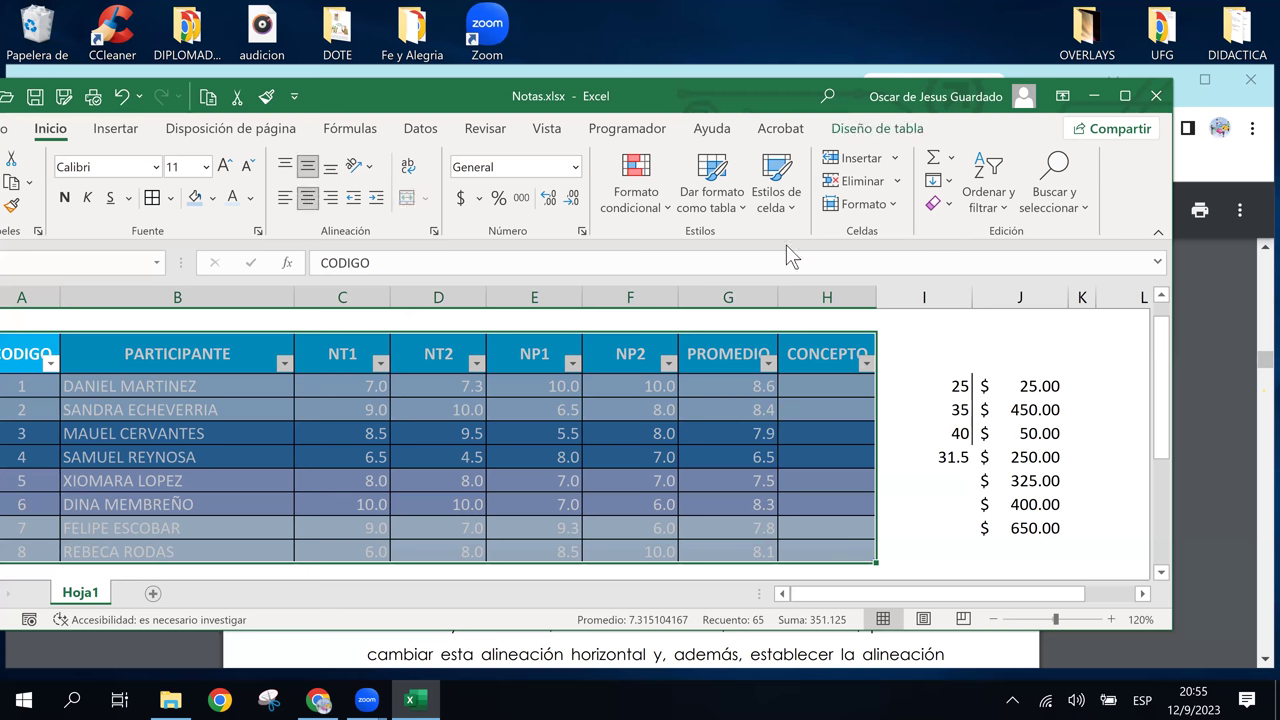
click(712, 195)
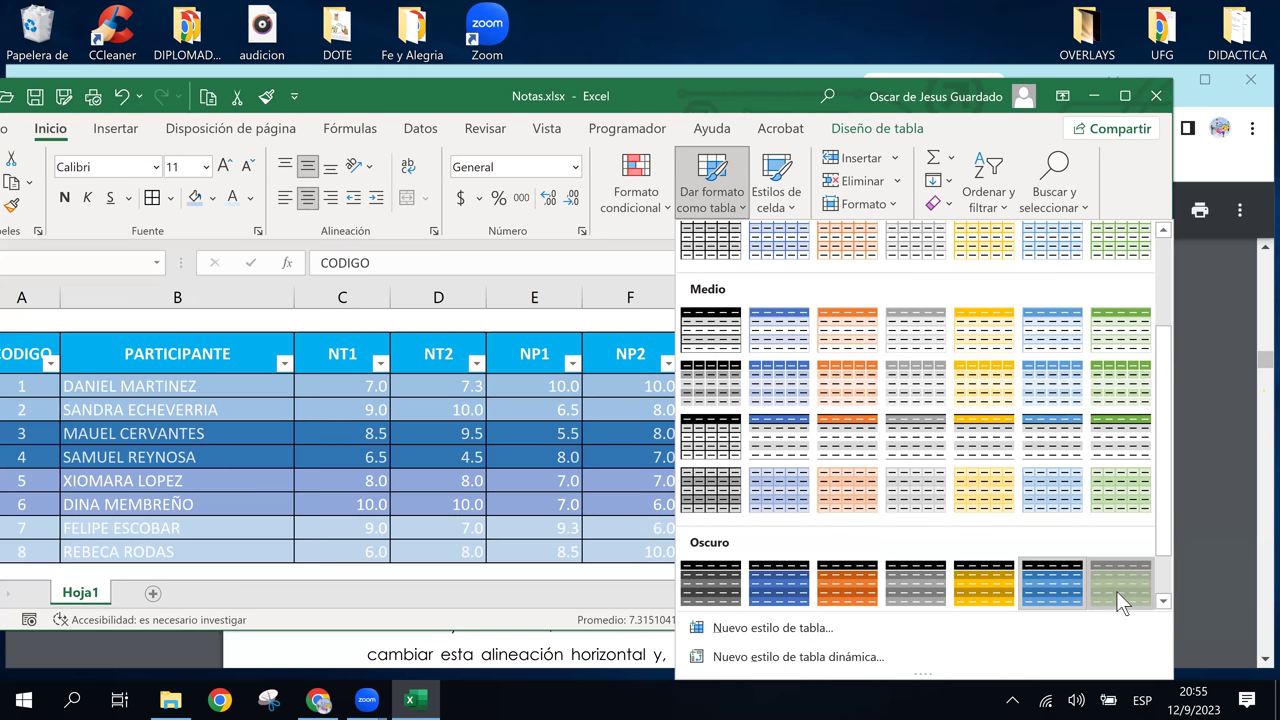
key(Escape)
click(848, 470)
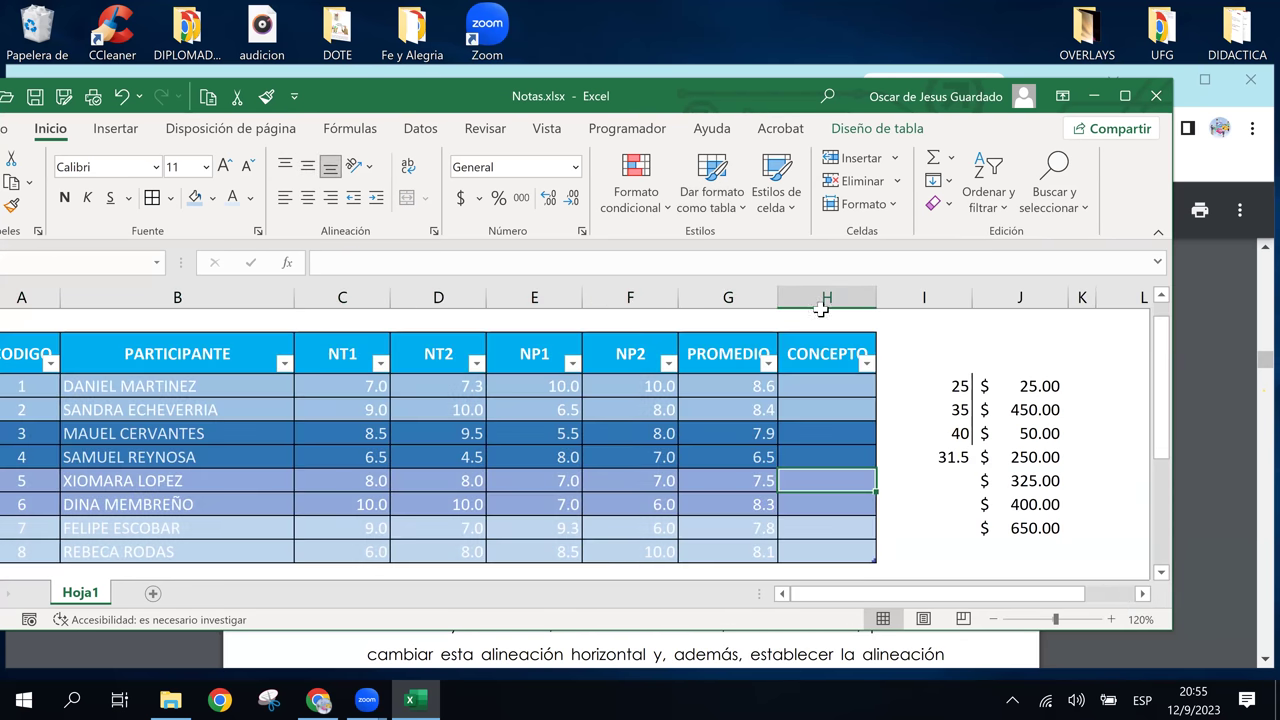
drag(8, 360, 859, 466)
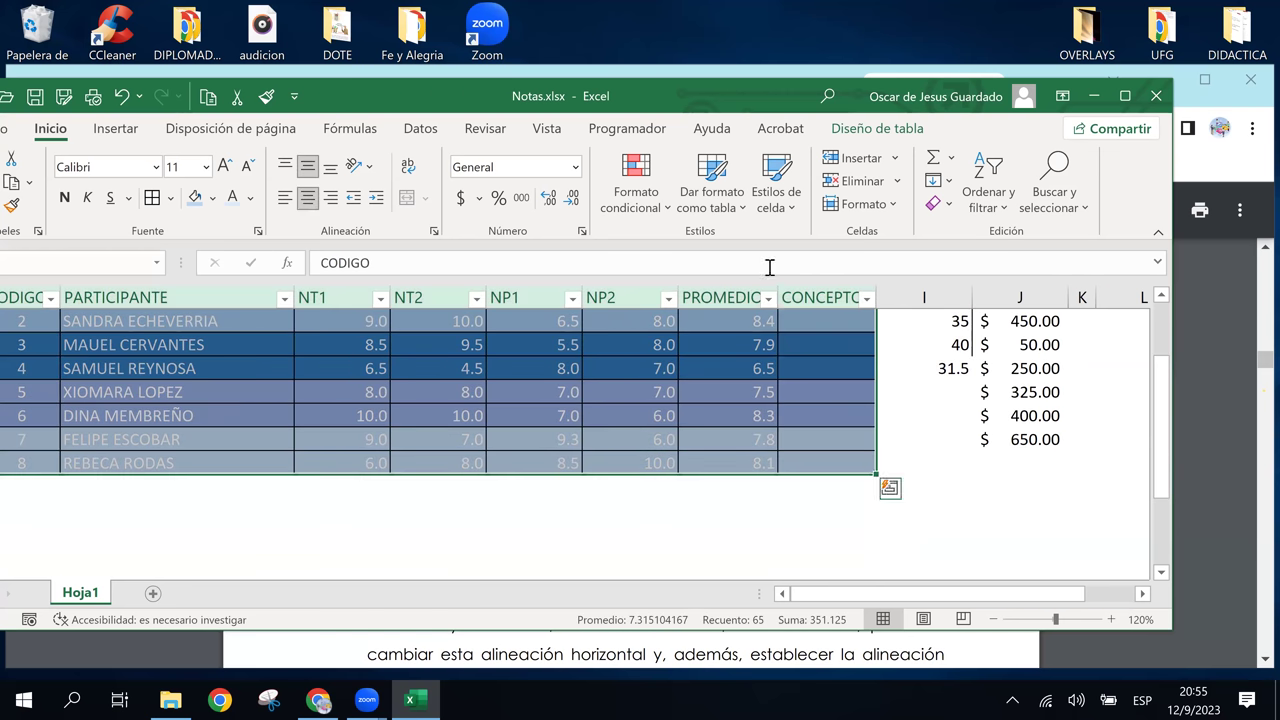
Browse the Cell Styles gallery without applying one, then undo twice to remove the table formatting.
click(780, 200)
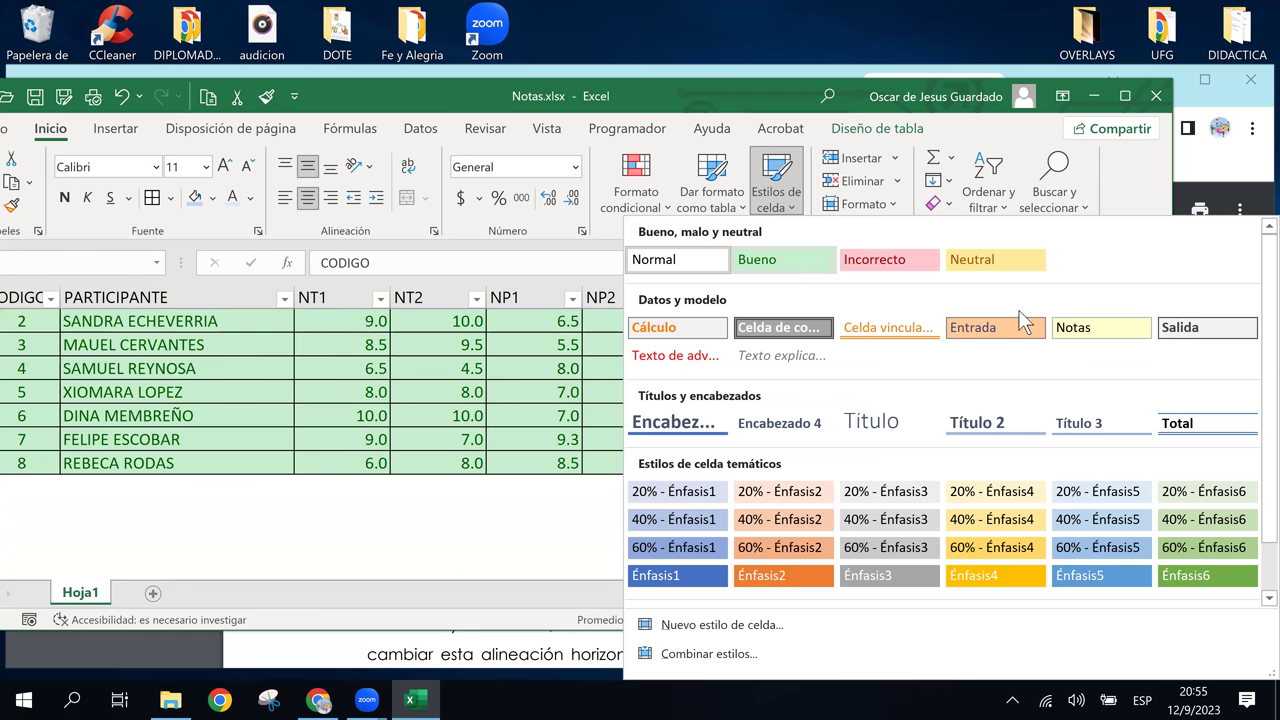
scroll(862, 530, down, 1)
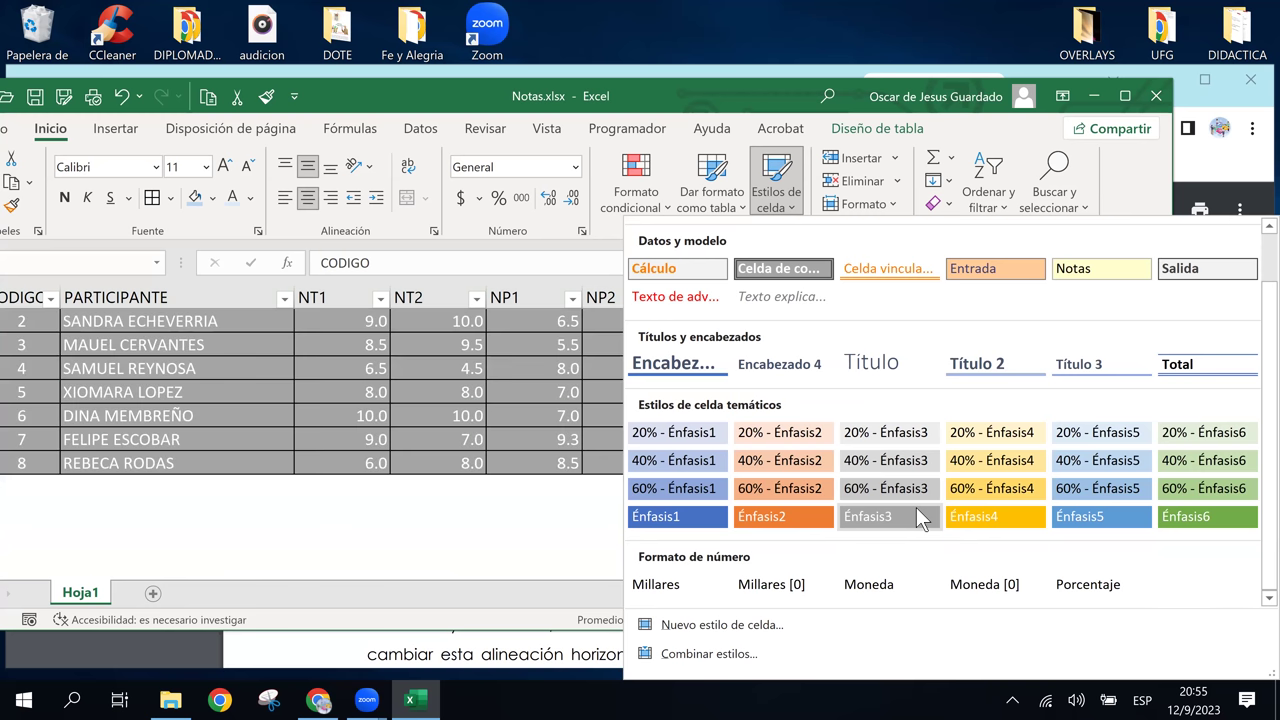
click(502, 369)
click(727, 368)
scroll(843, 479, up, 2)
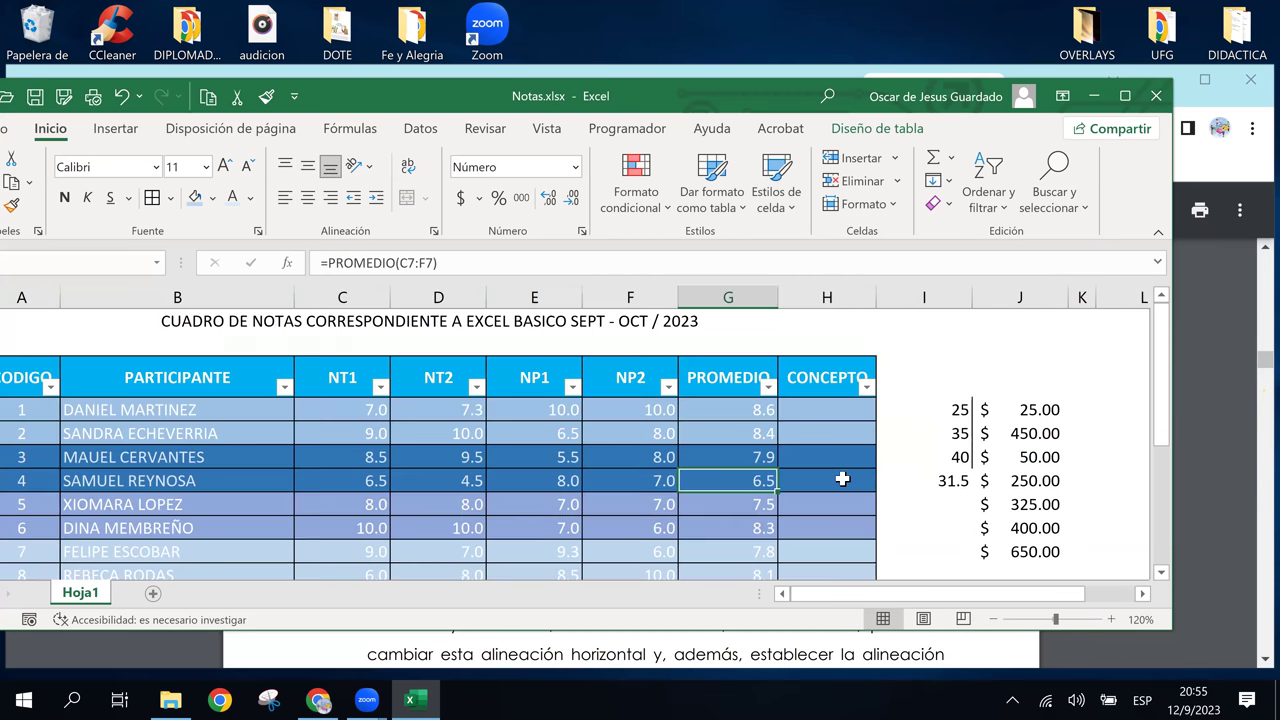
key(ctrl+z)
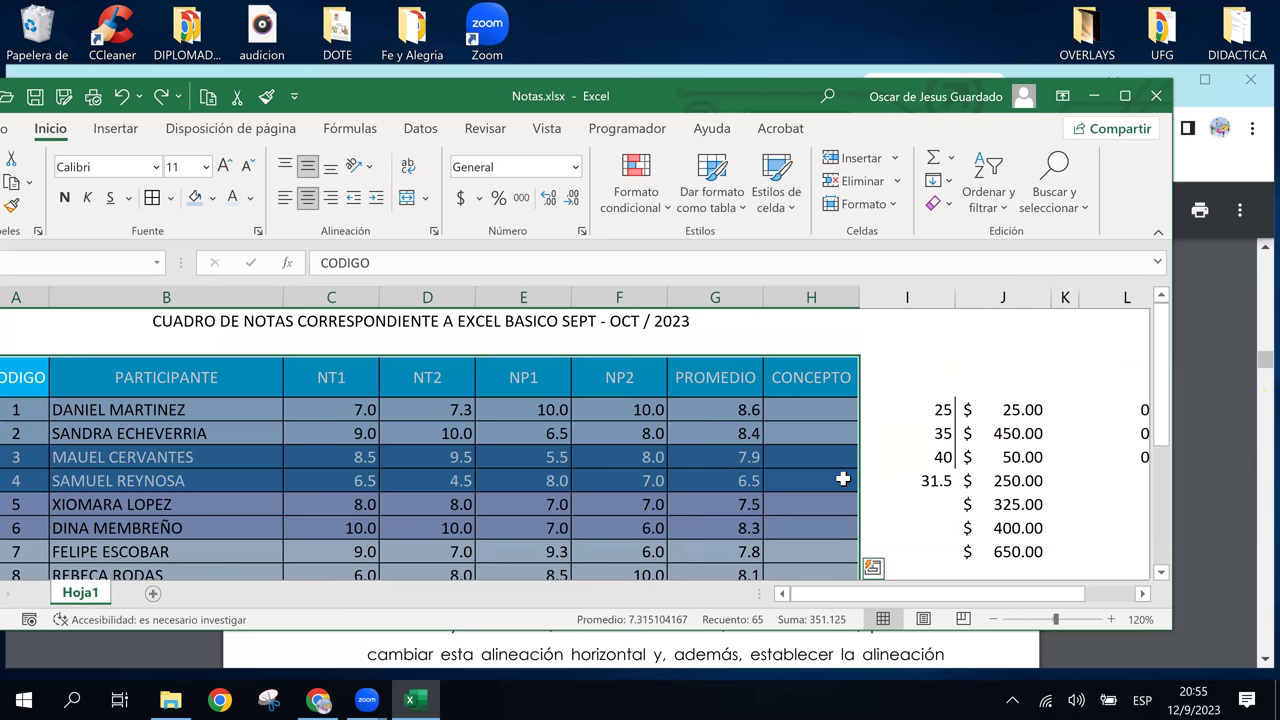
key(ctrl+z)
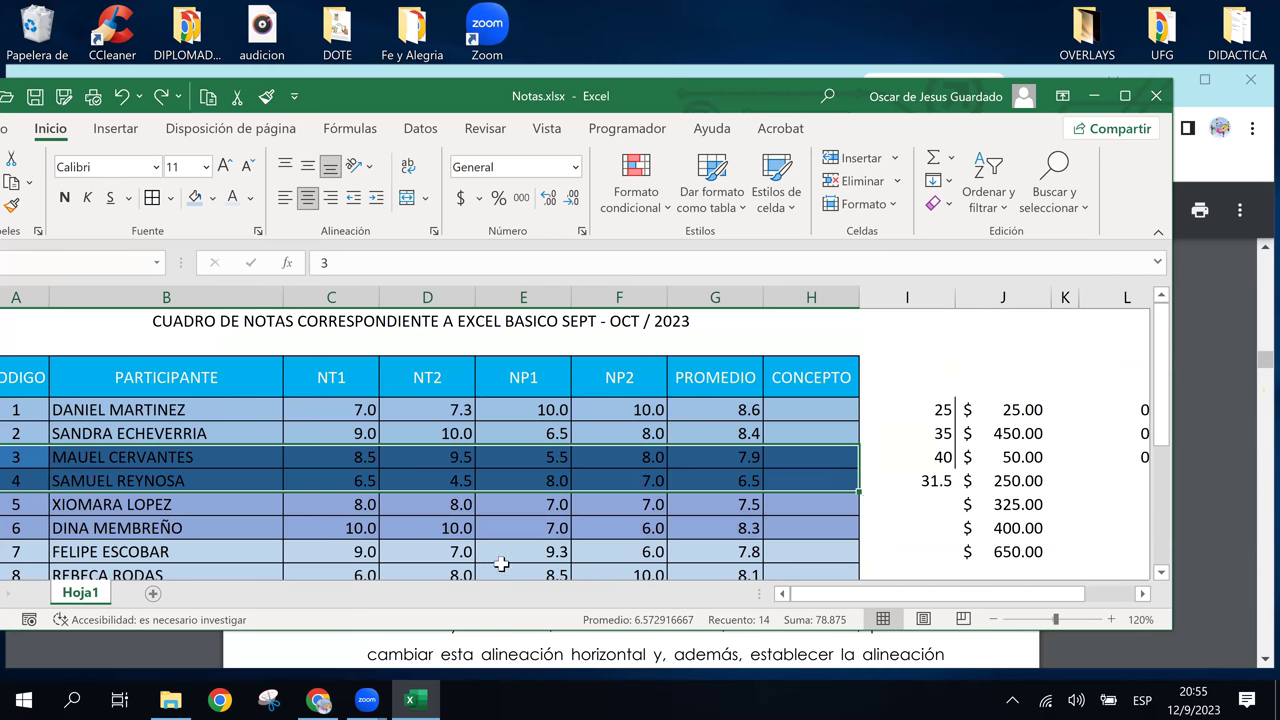
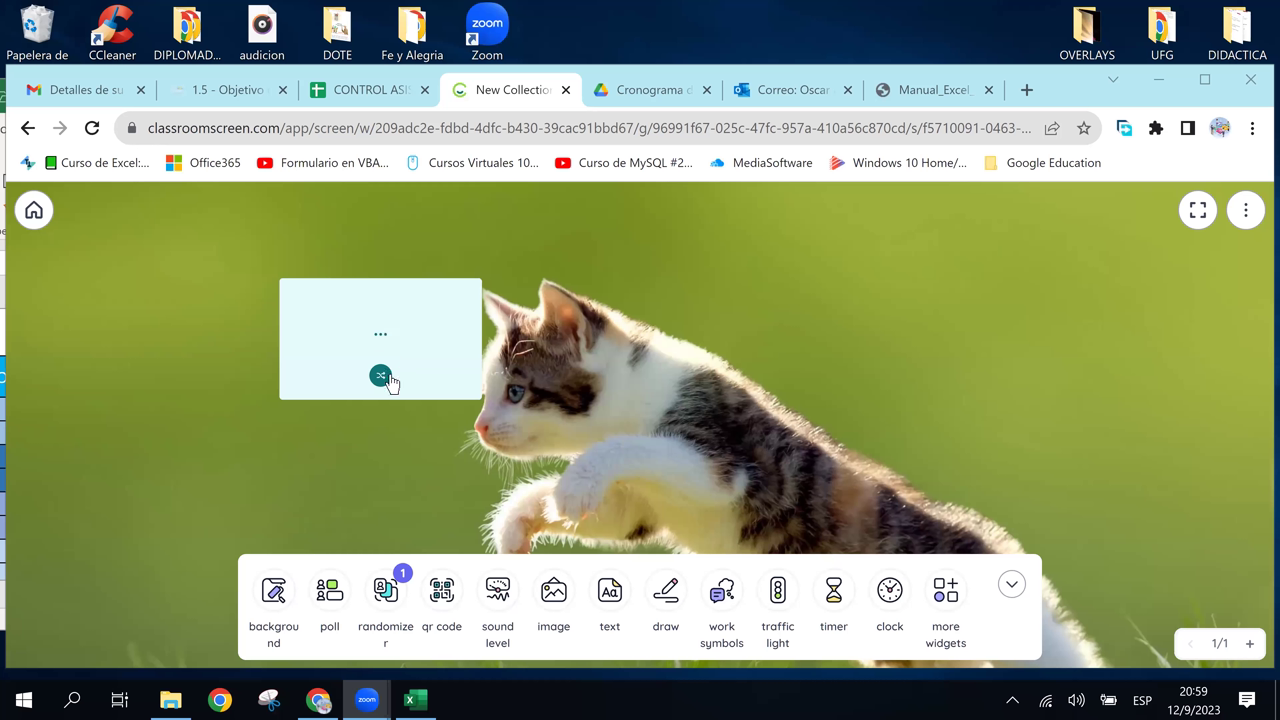
Shuffle the randomizer on the kitten board twice to draw two random student names.
click(380, 376)
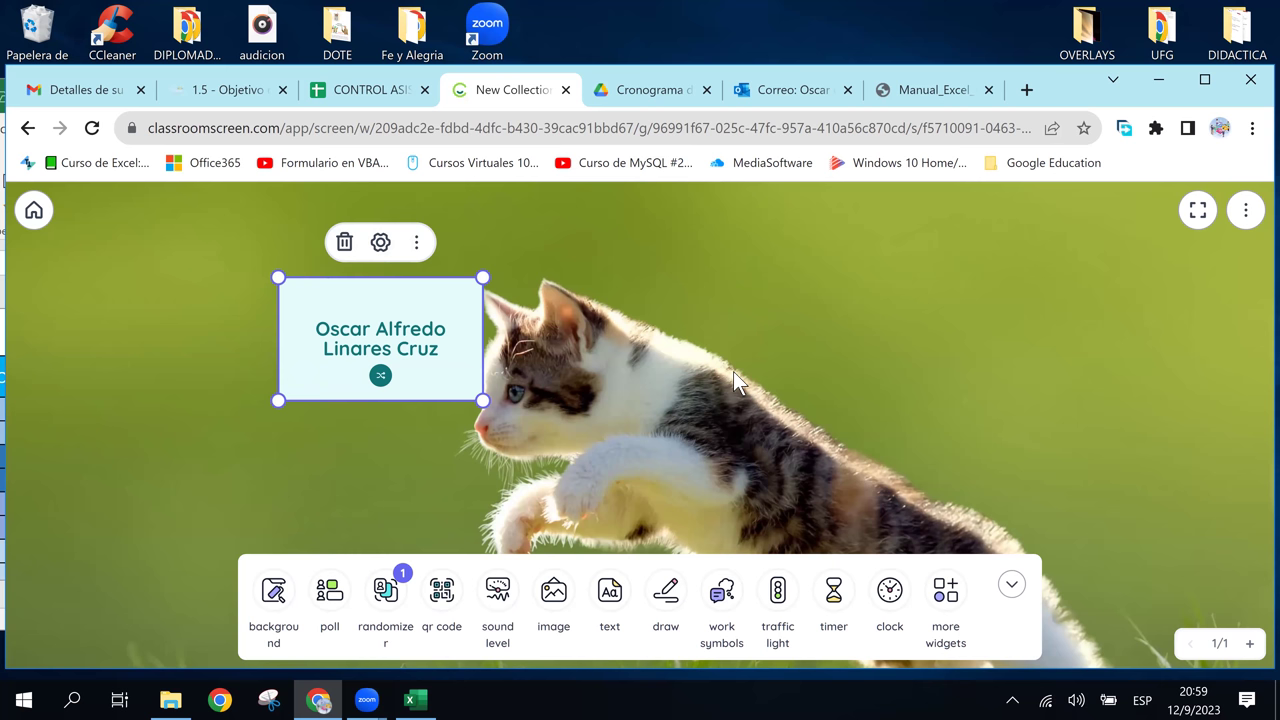
click(381, 377)
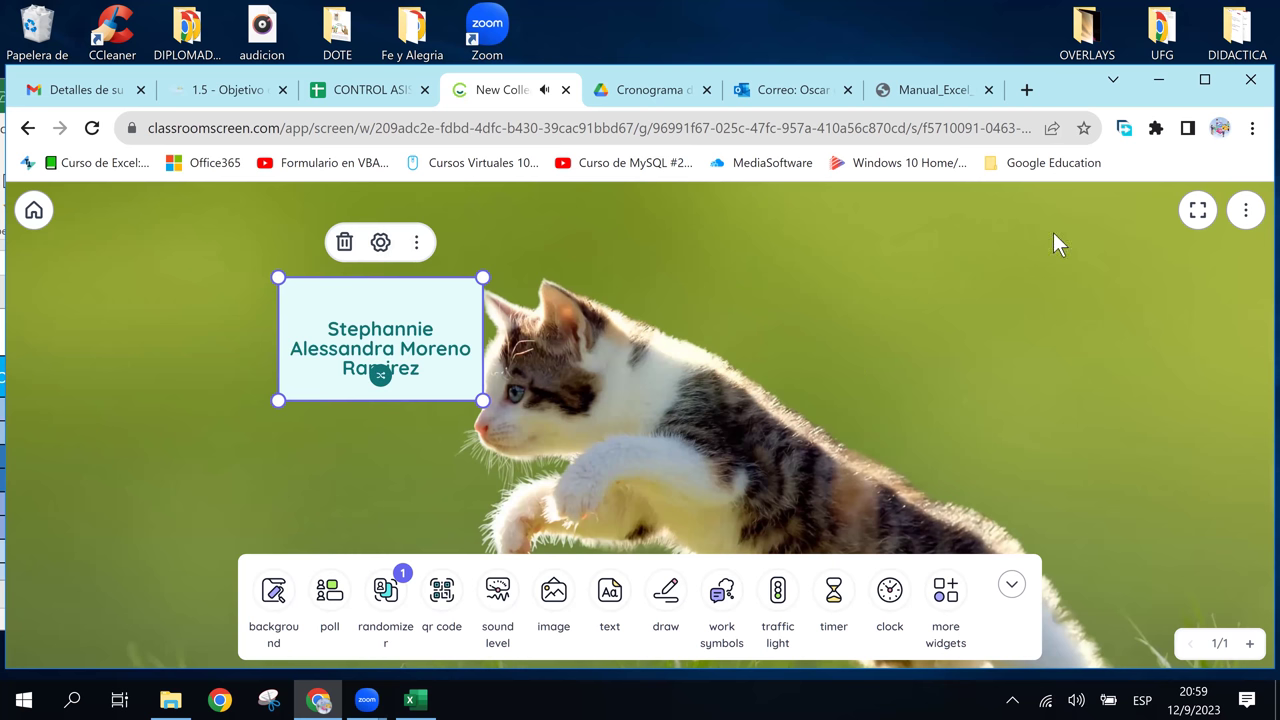
click(1161, 78)
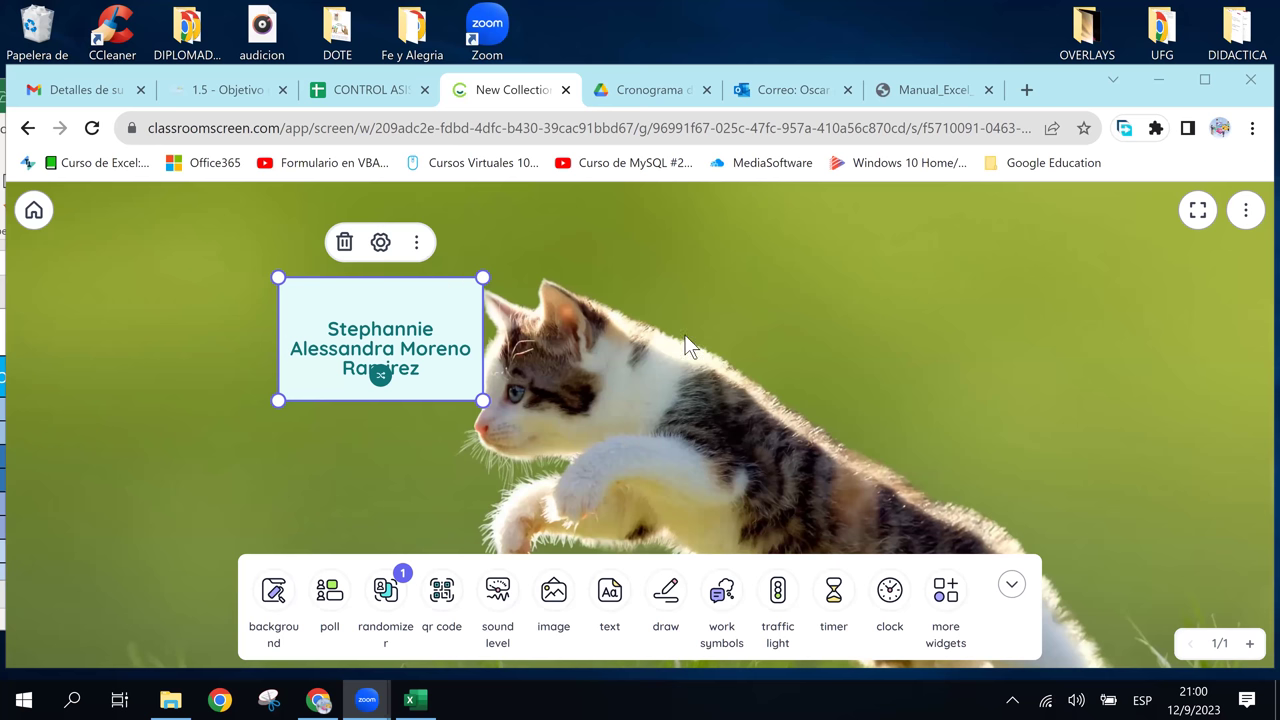
Deselect the widget and shuffle the randomizer, twice over, drawing two more student names.
click(560, 360)
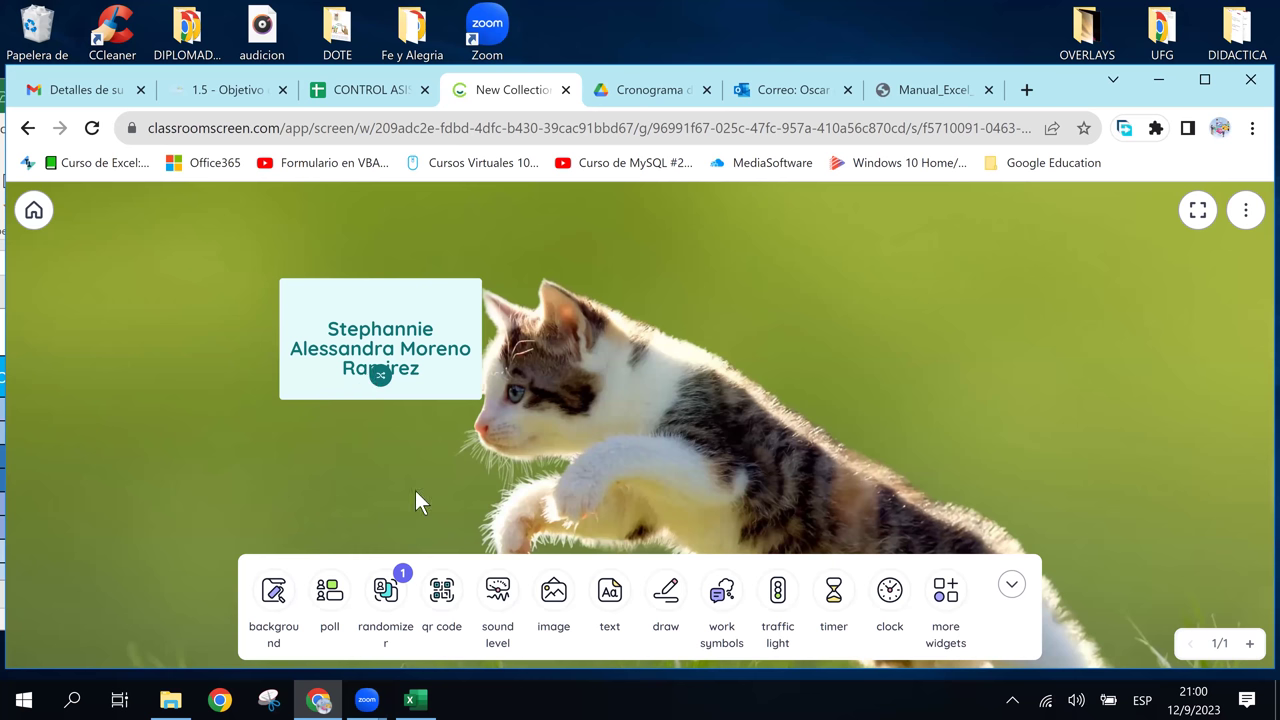
click(380, 377)
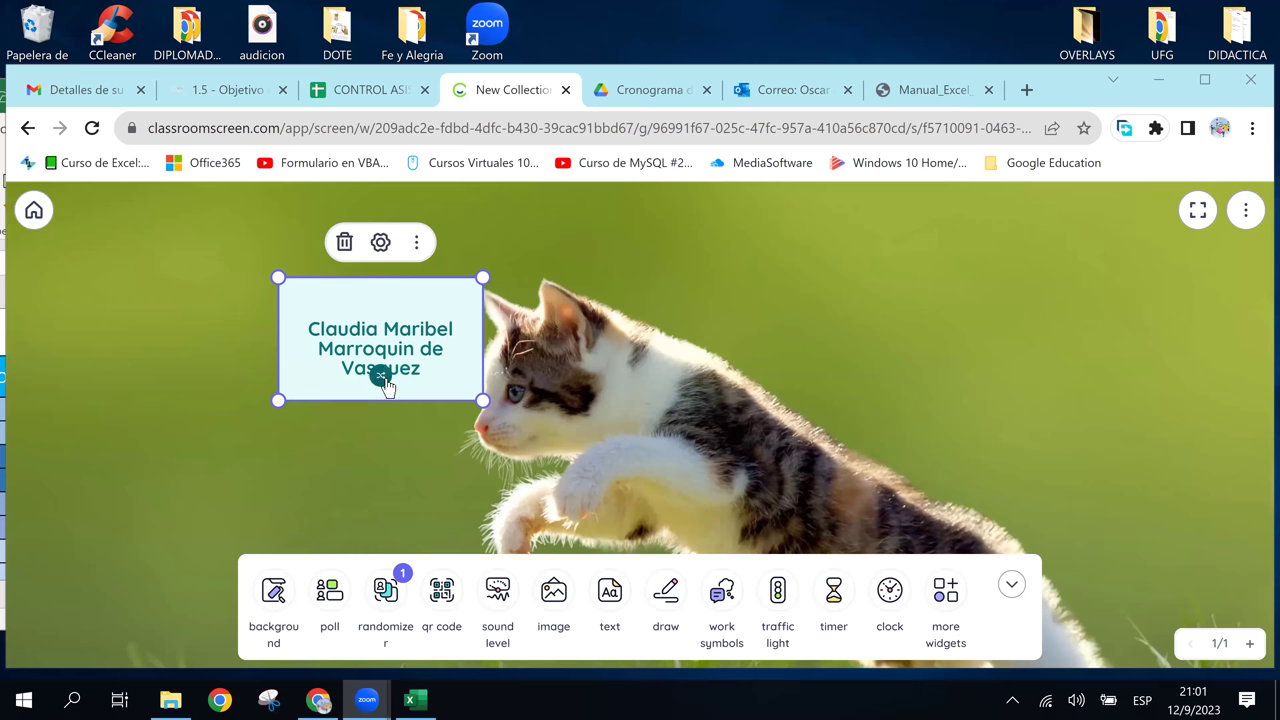
click(551, 323)
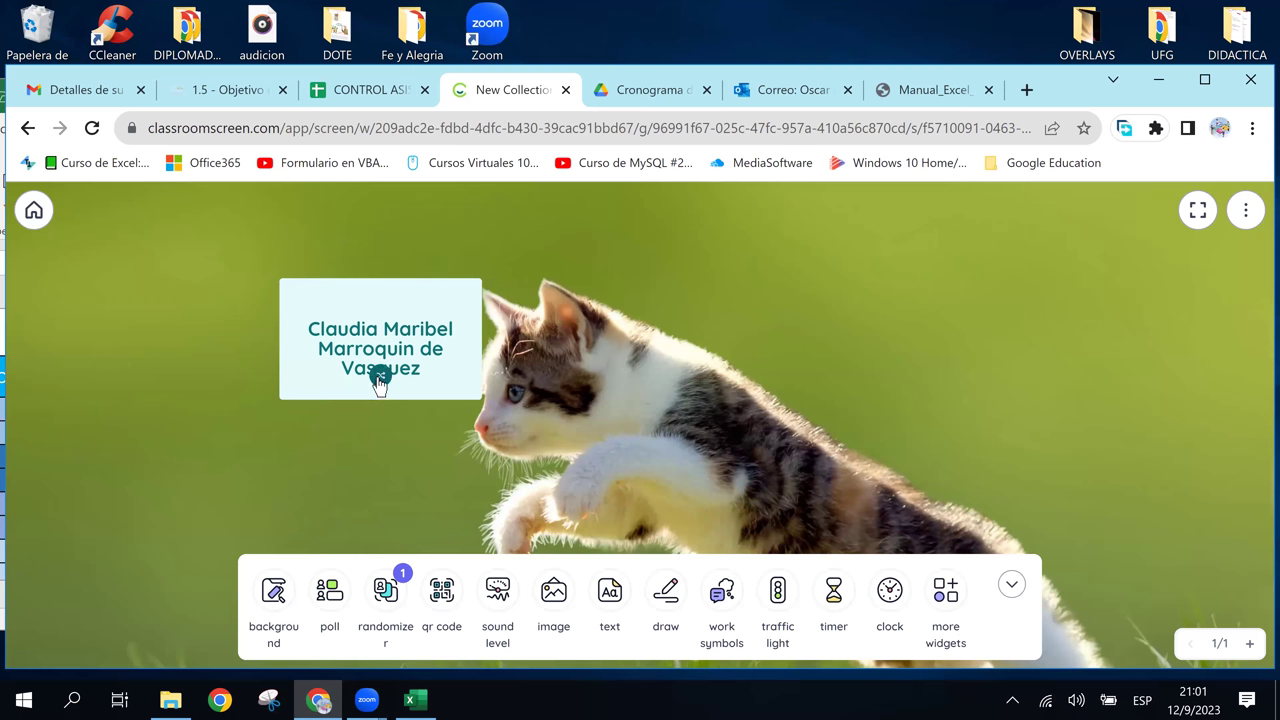
click(379, 378)
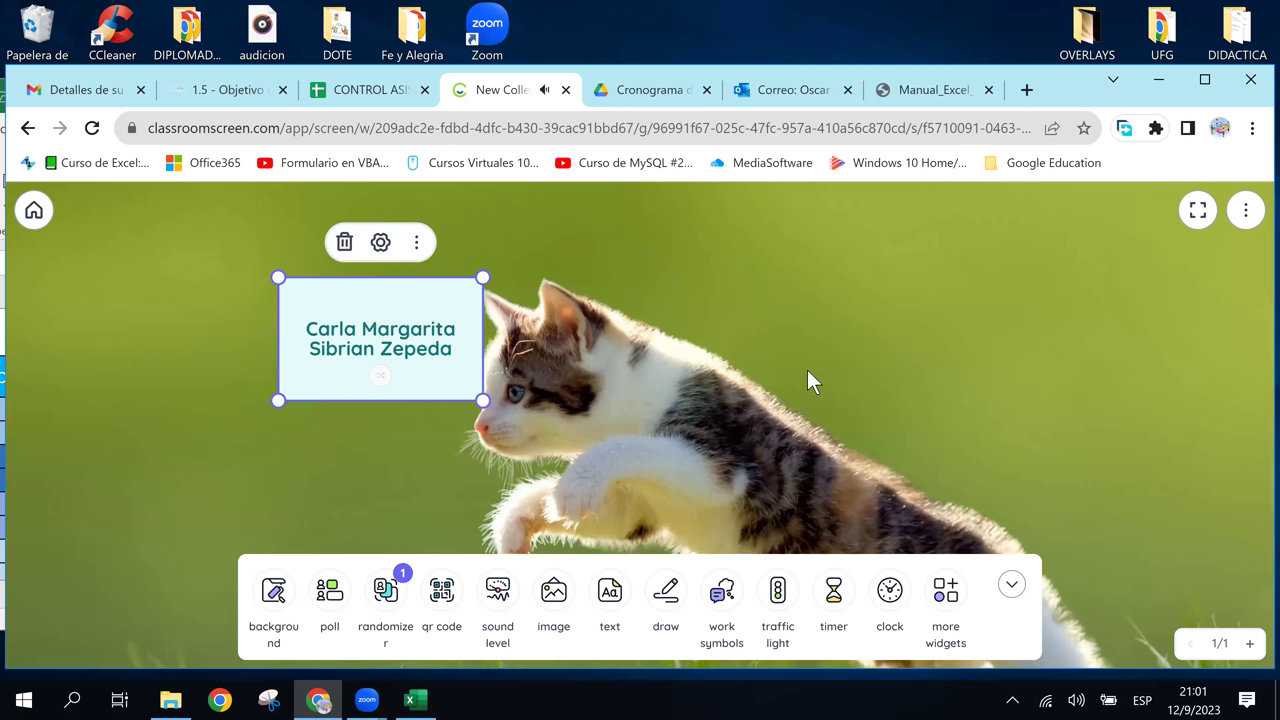